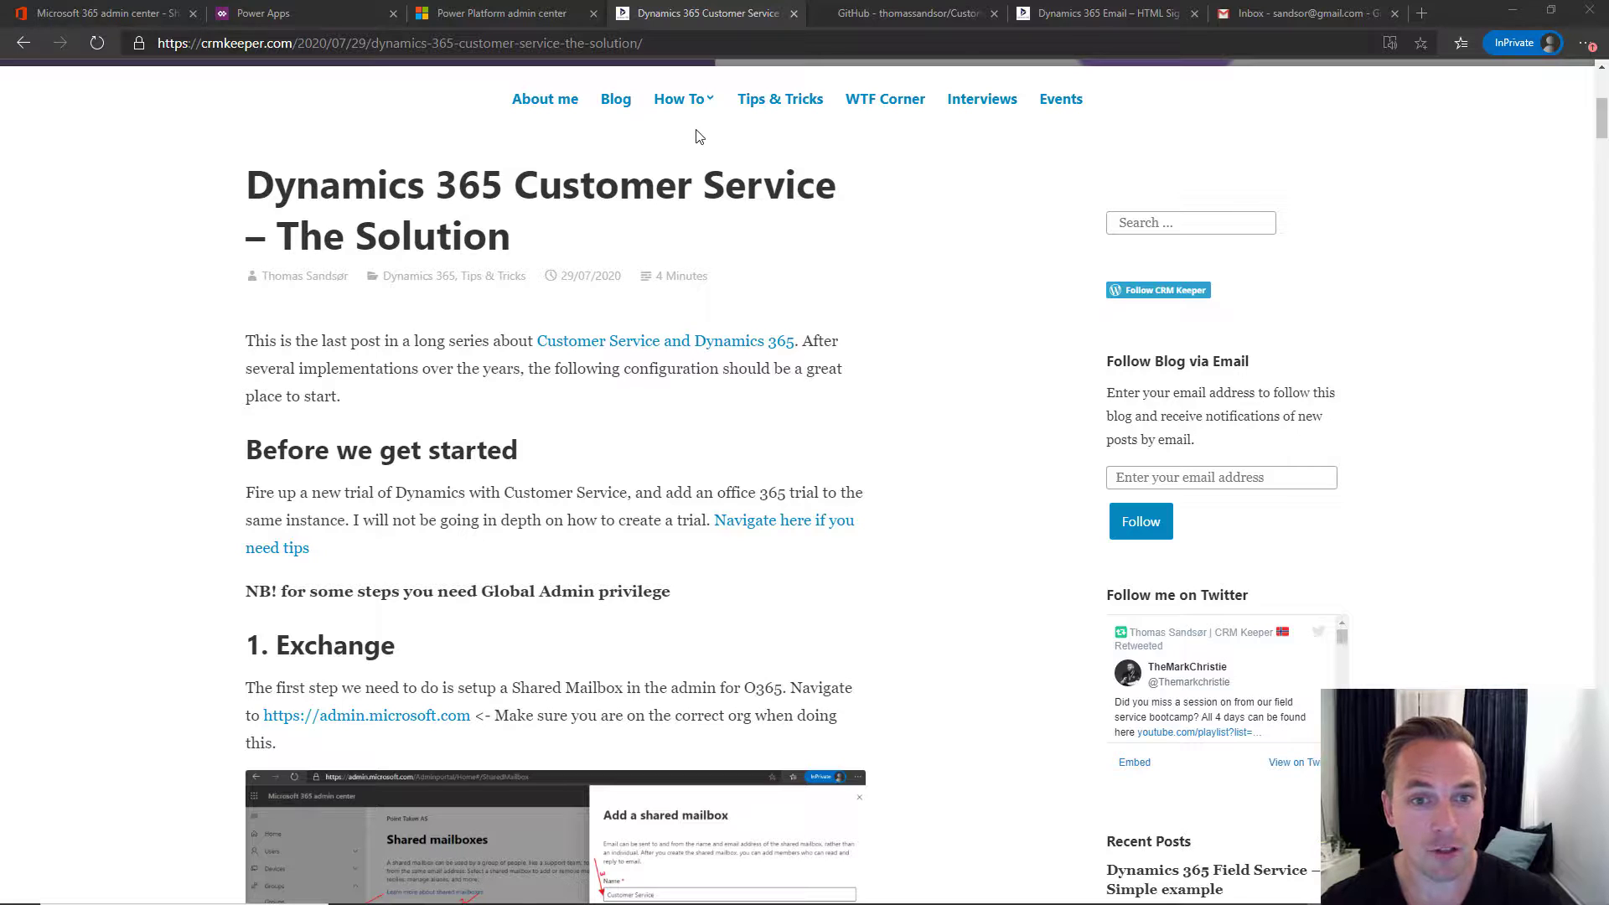
- Scroll through the CRM Keeper Customer Service setup post to its '1. Exchange' section
scroll(695, 141, "up", 5)
scroll(524, 419, "down", 3)
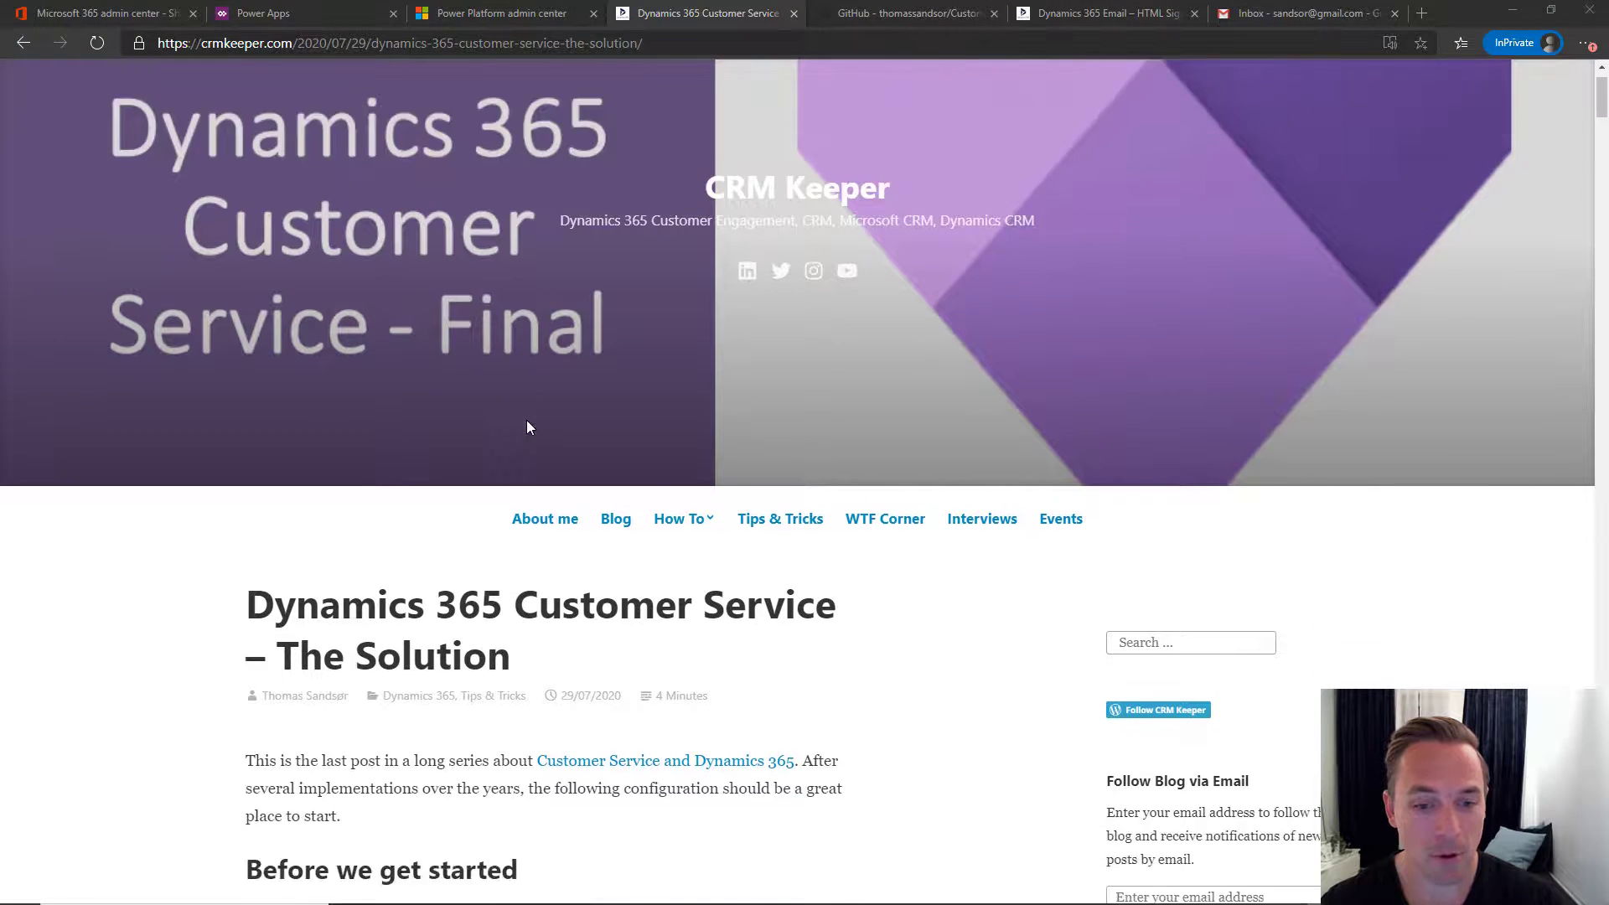
mouse_move(710, 366)
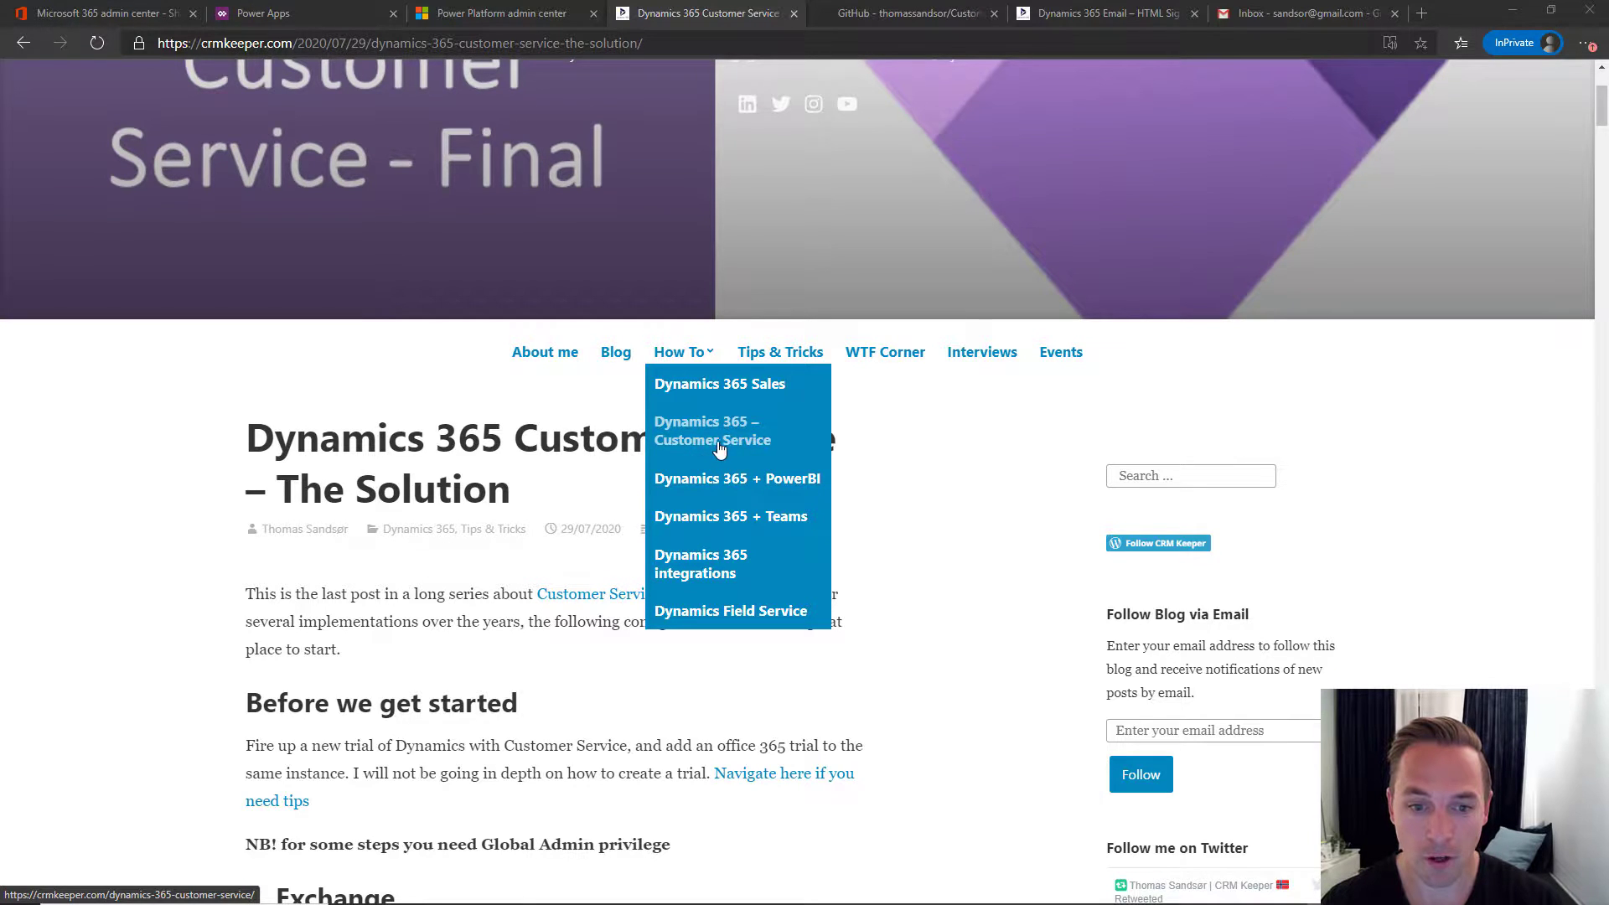
scroll(556, 479, "down", 3)
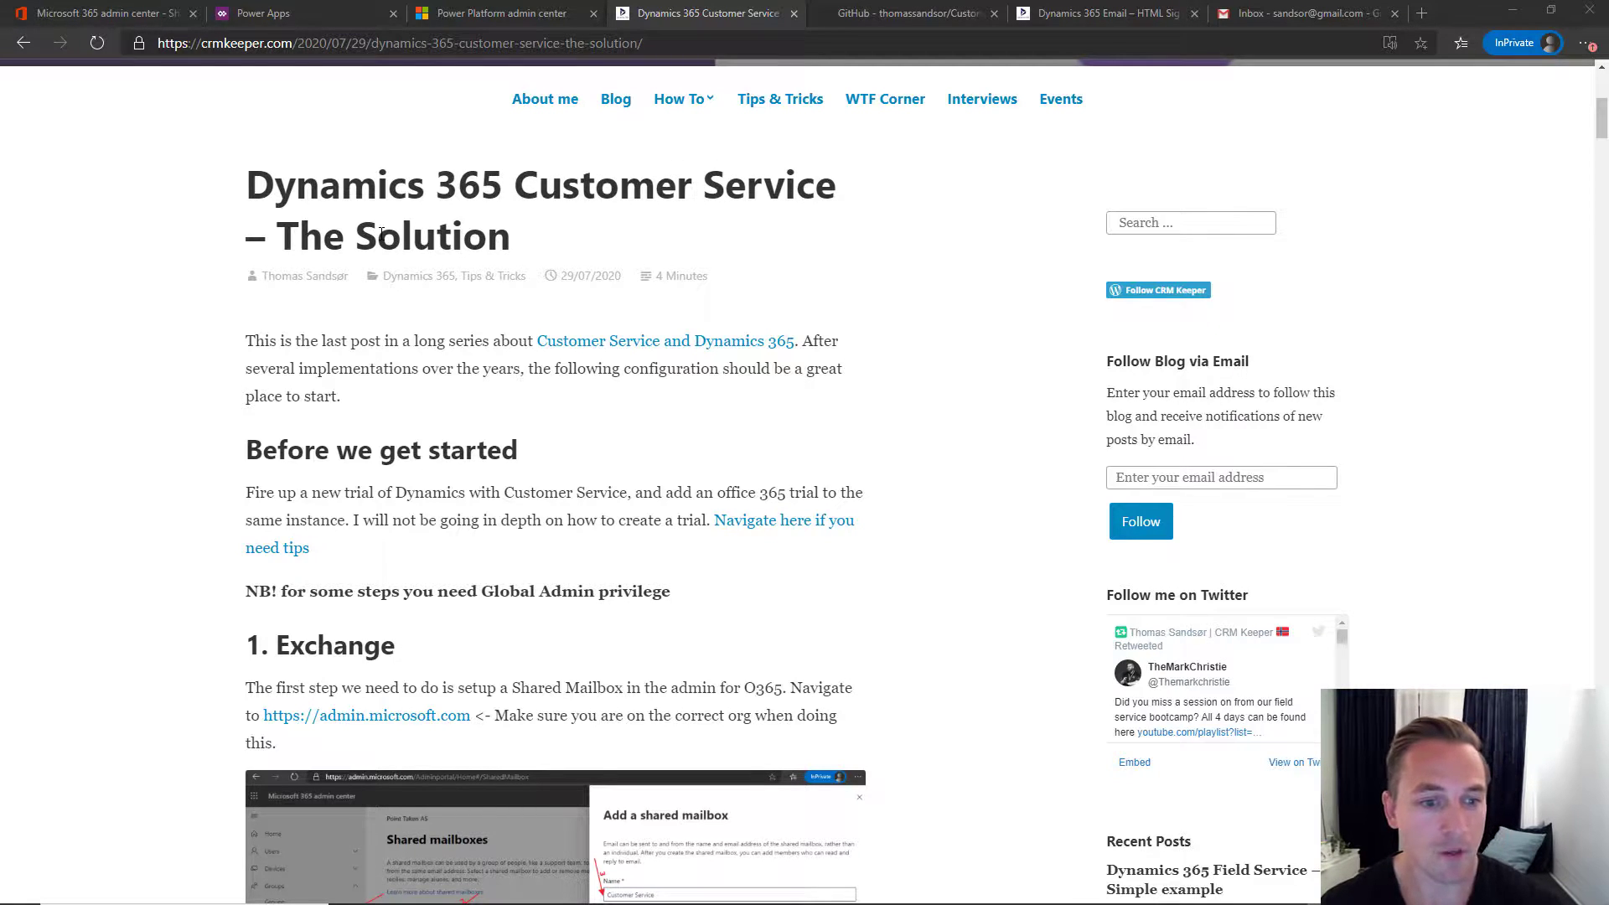
scroll(419, 348, "down", 2)
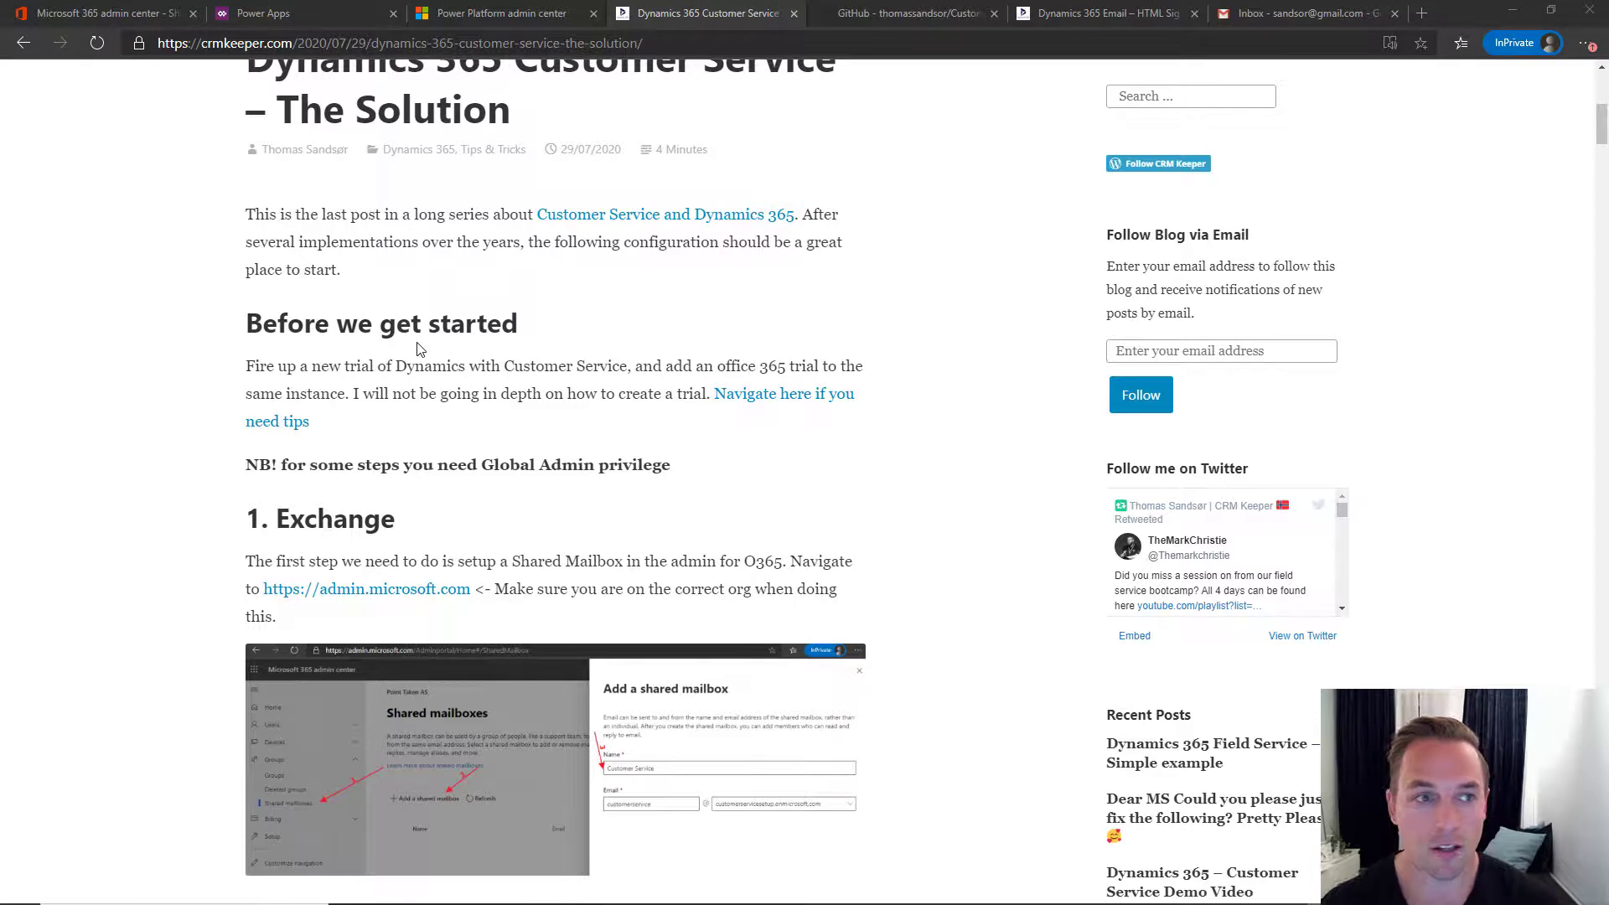
- View Active users, glance at the Power Platform and Power Apps tabs, then return to the blog's Exchange section
left_click(88, 14)
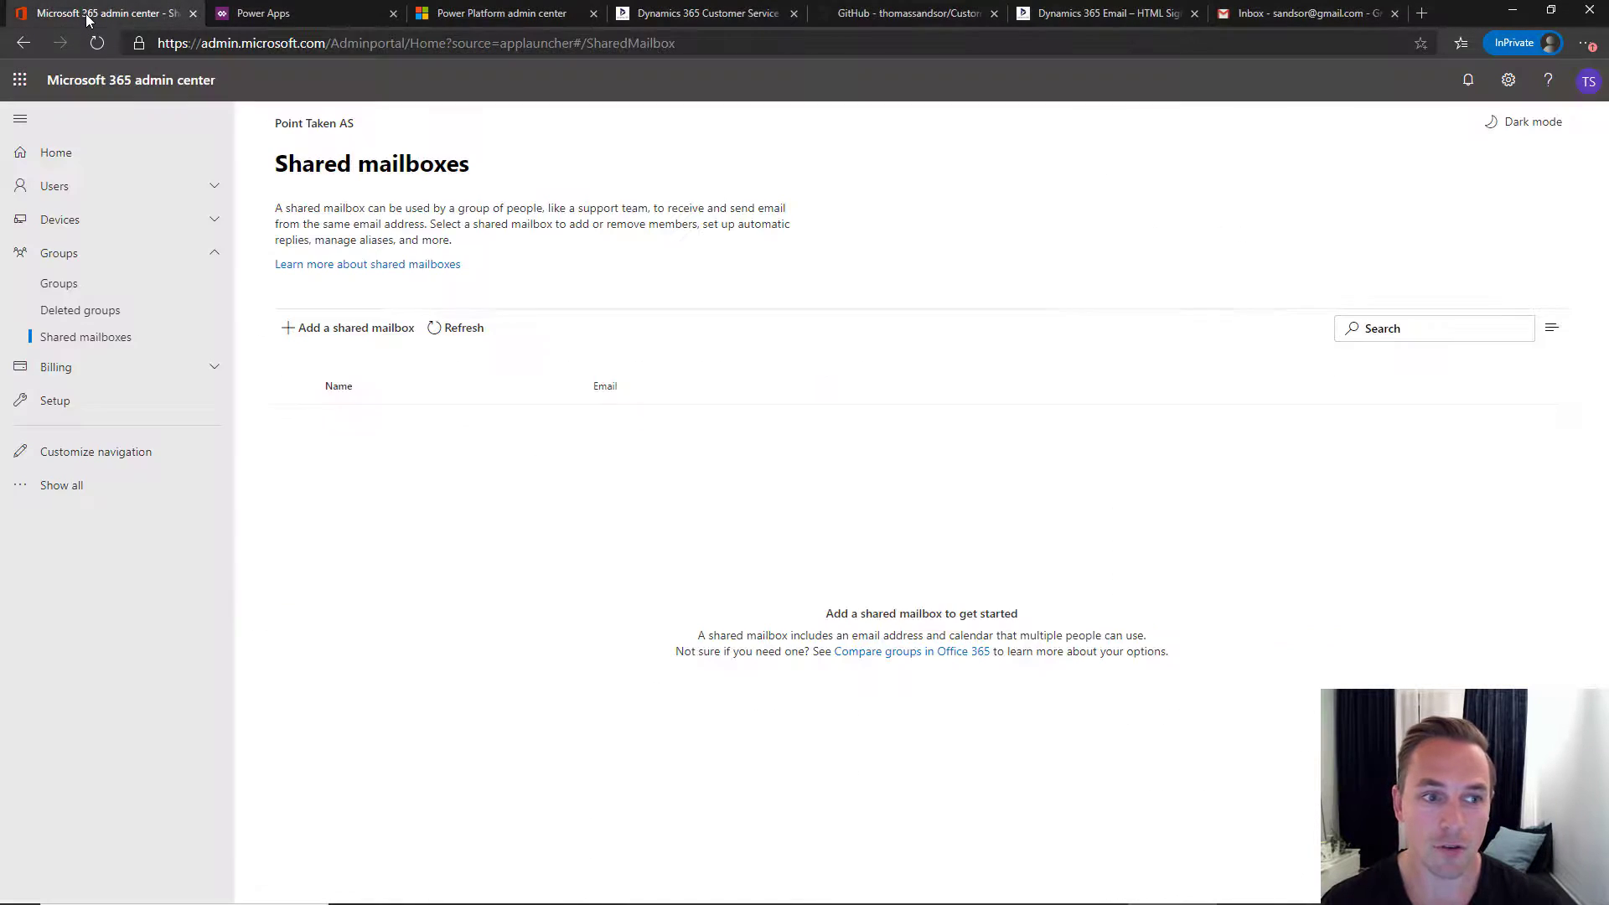
left_click(115, 187)
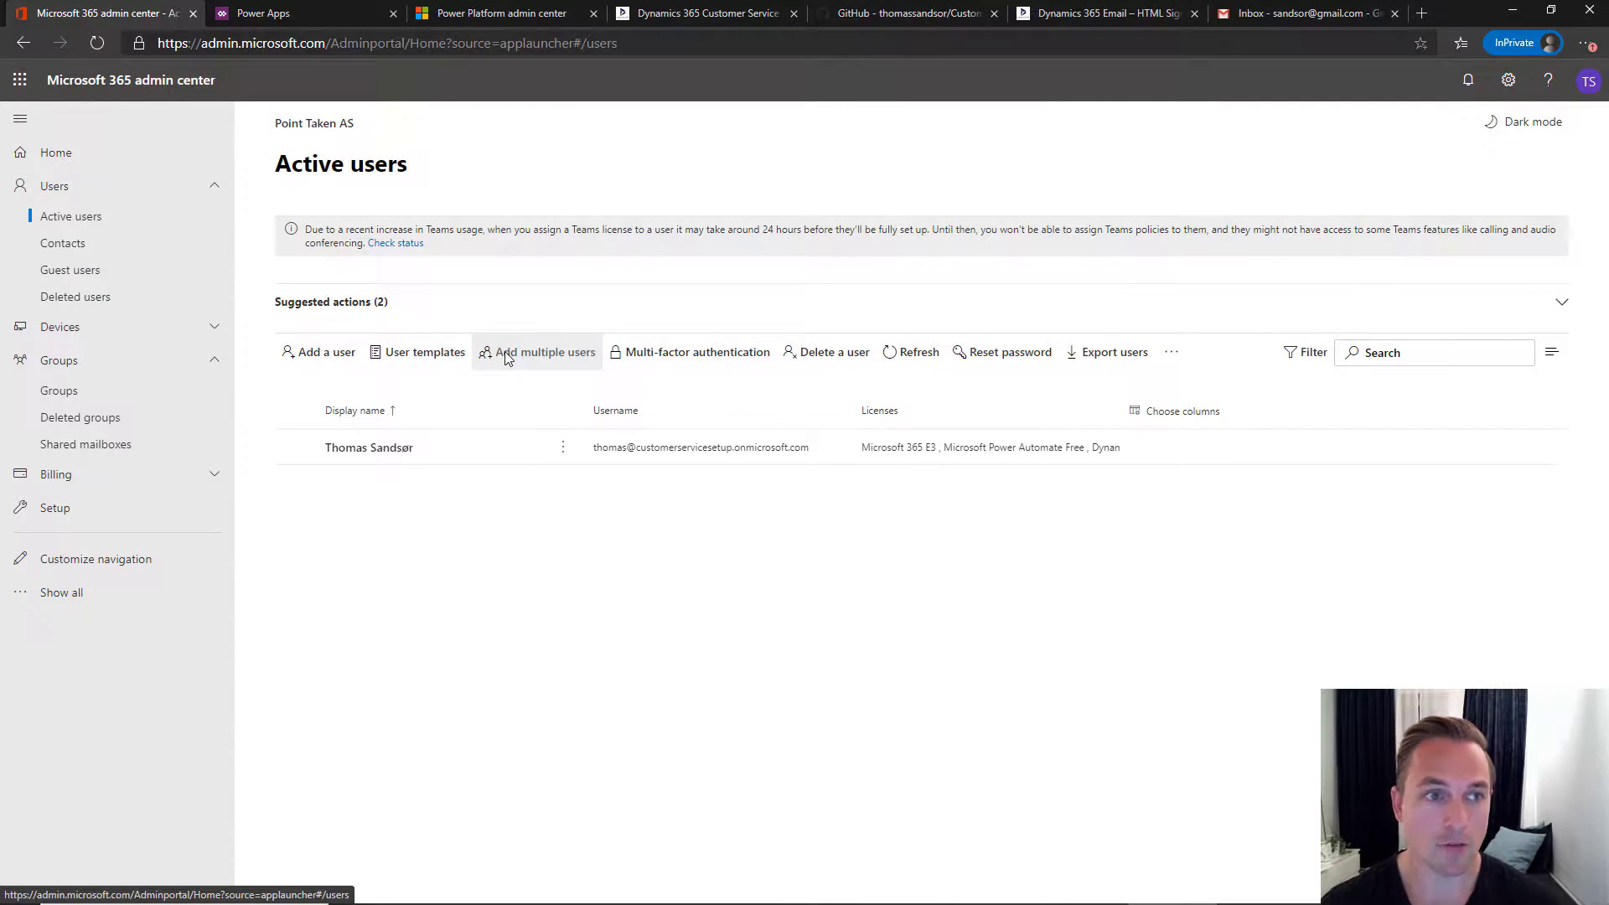
left_click(482, 15)
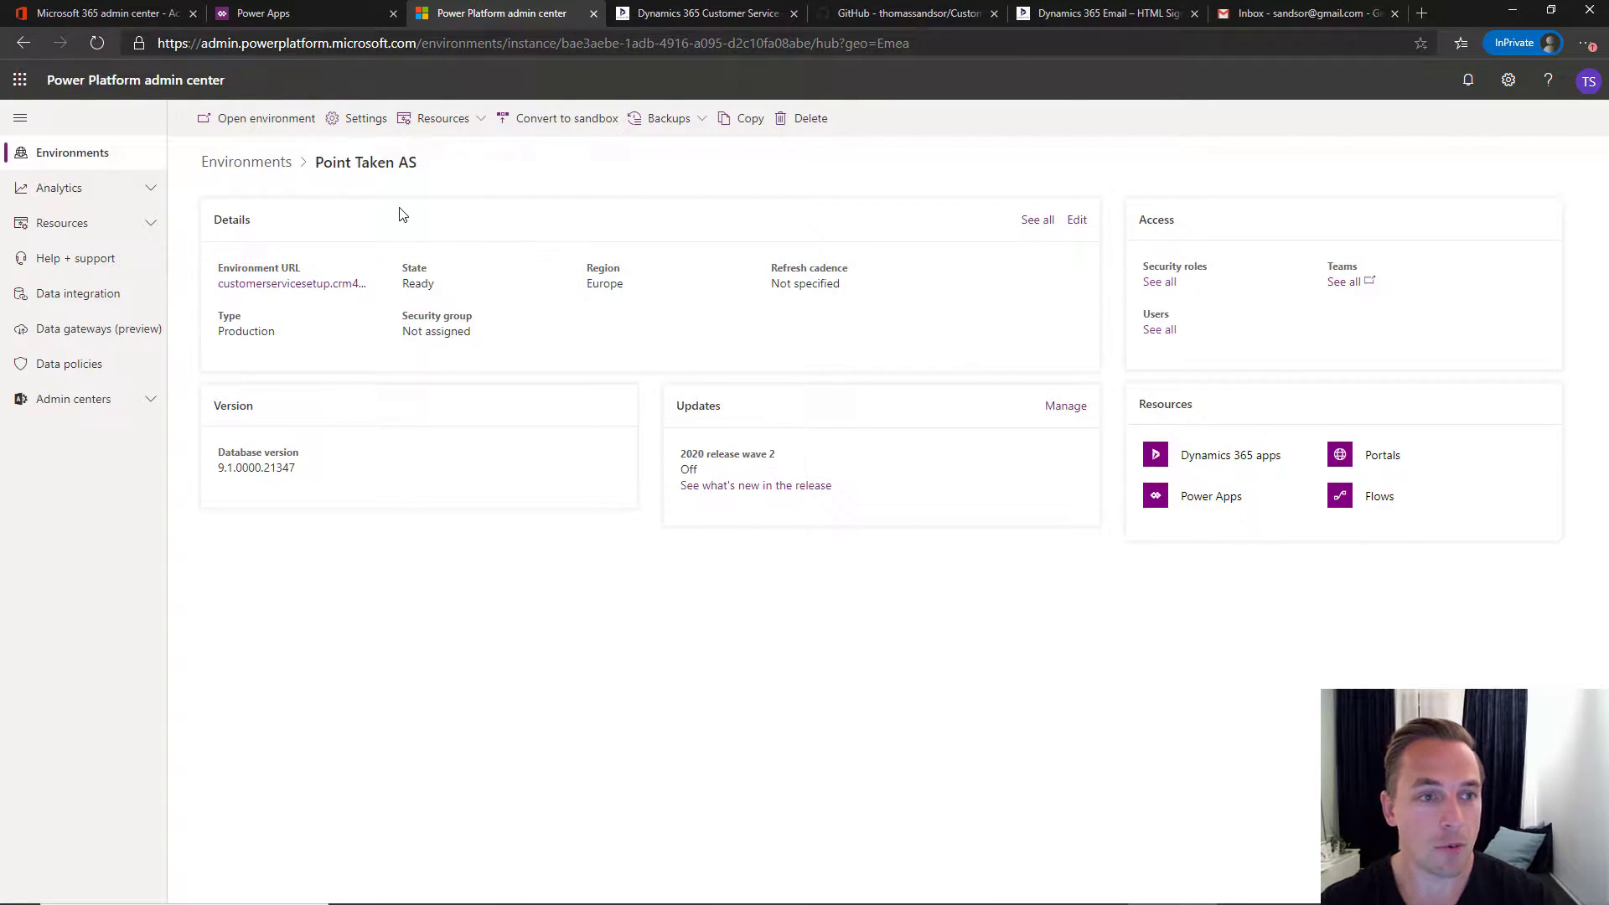
left_click(286, 16)
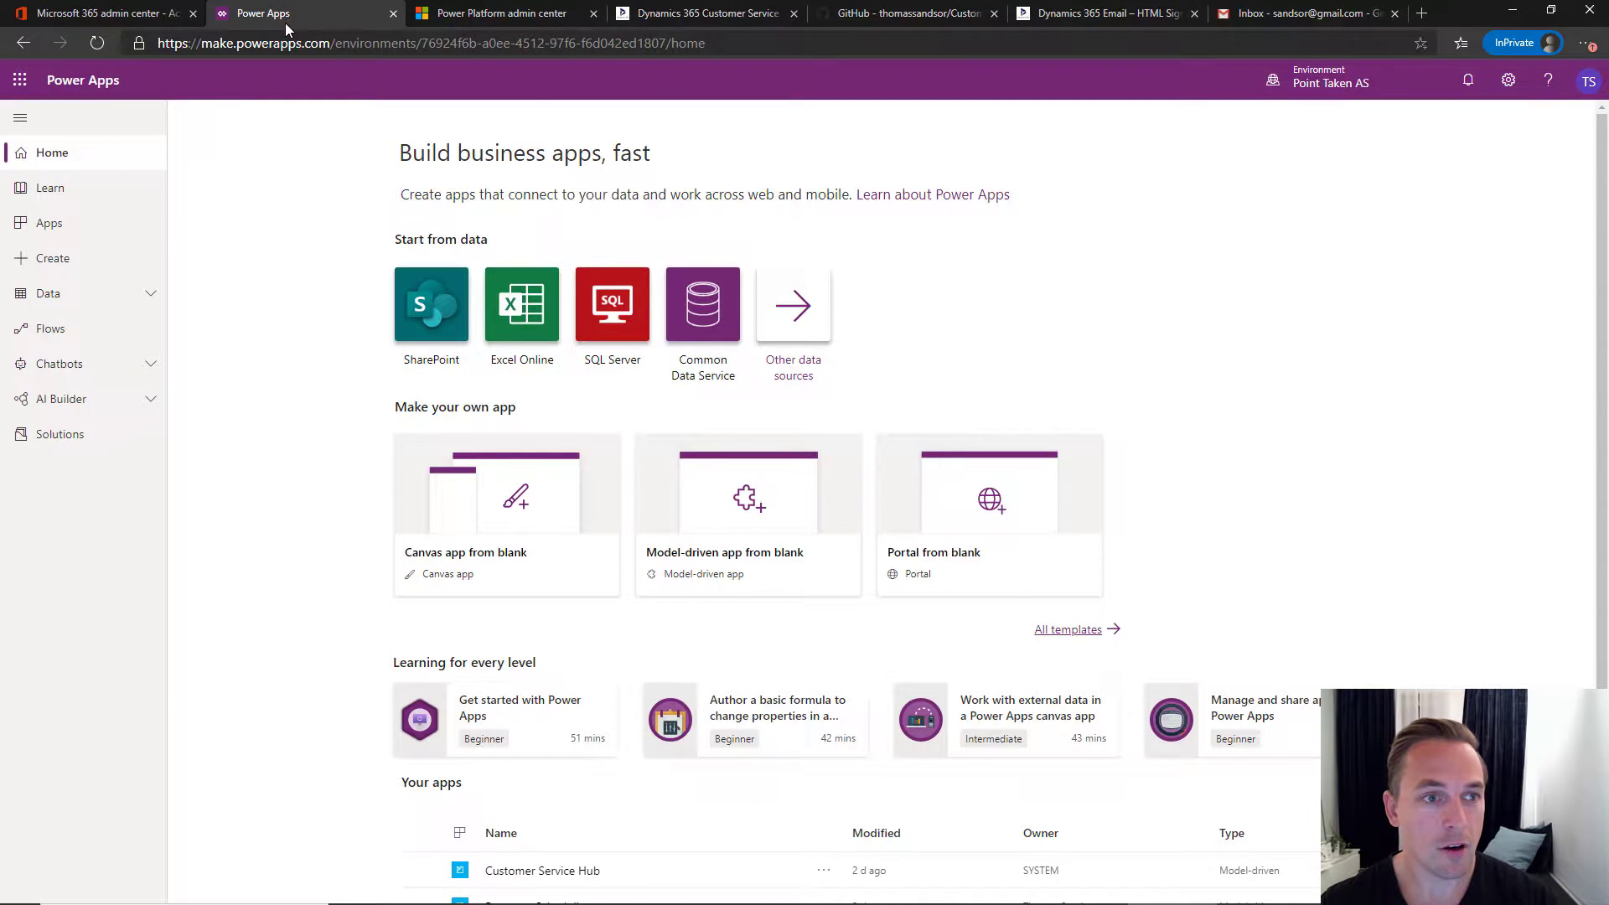
left_click(100, 13)
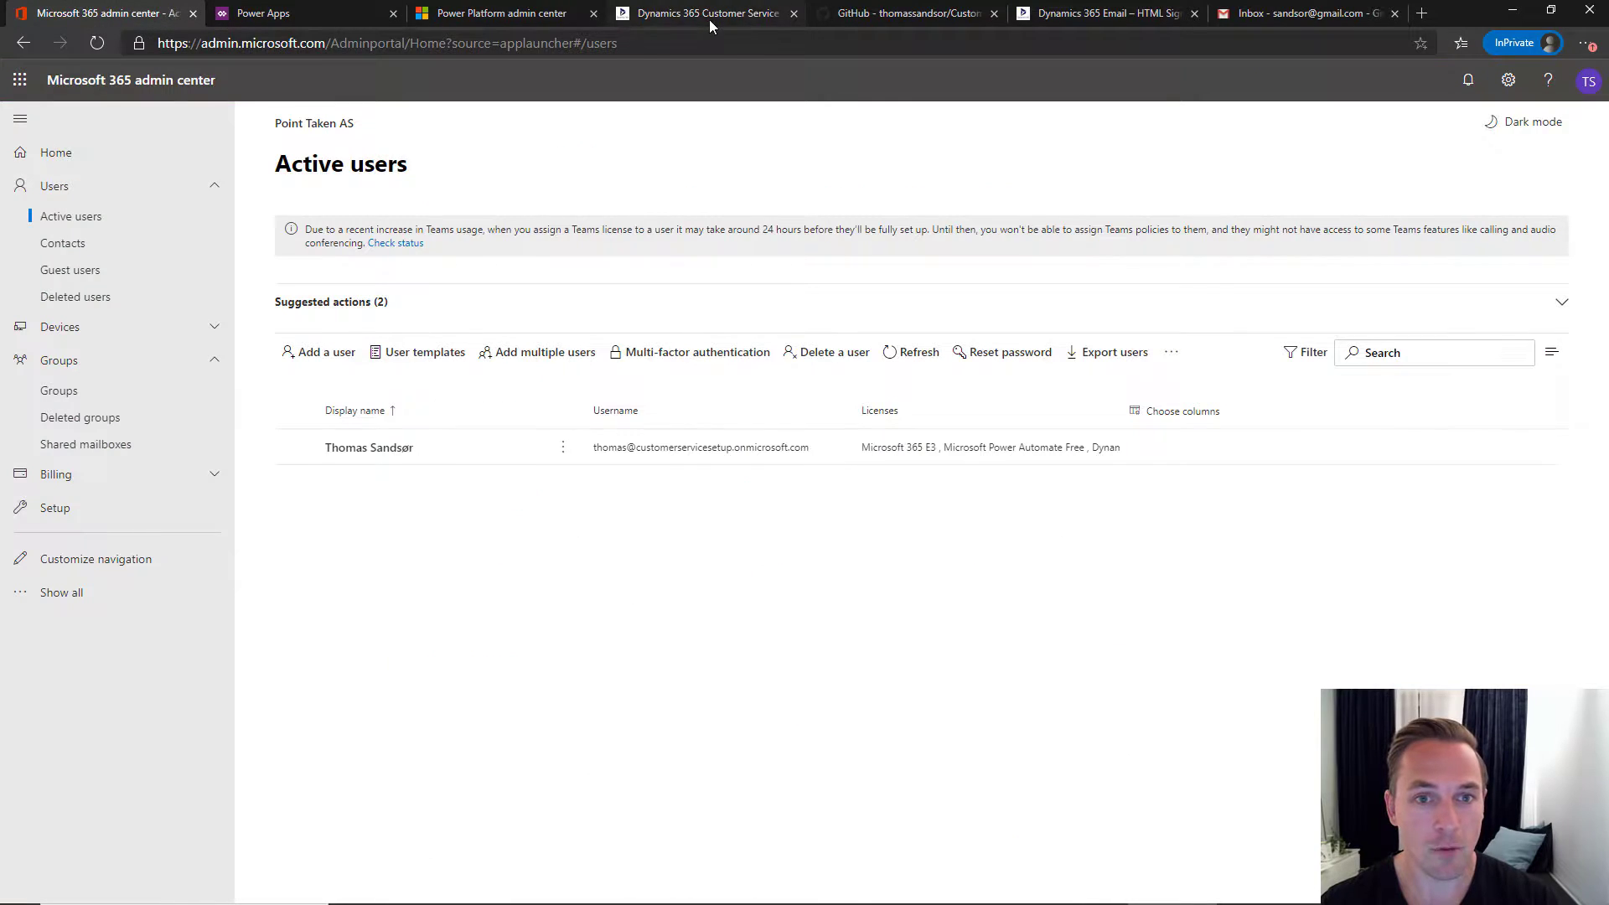
left_click(704, 13)
scroll(543, 387, "down", 3)
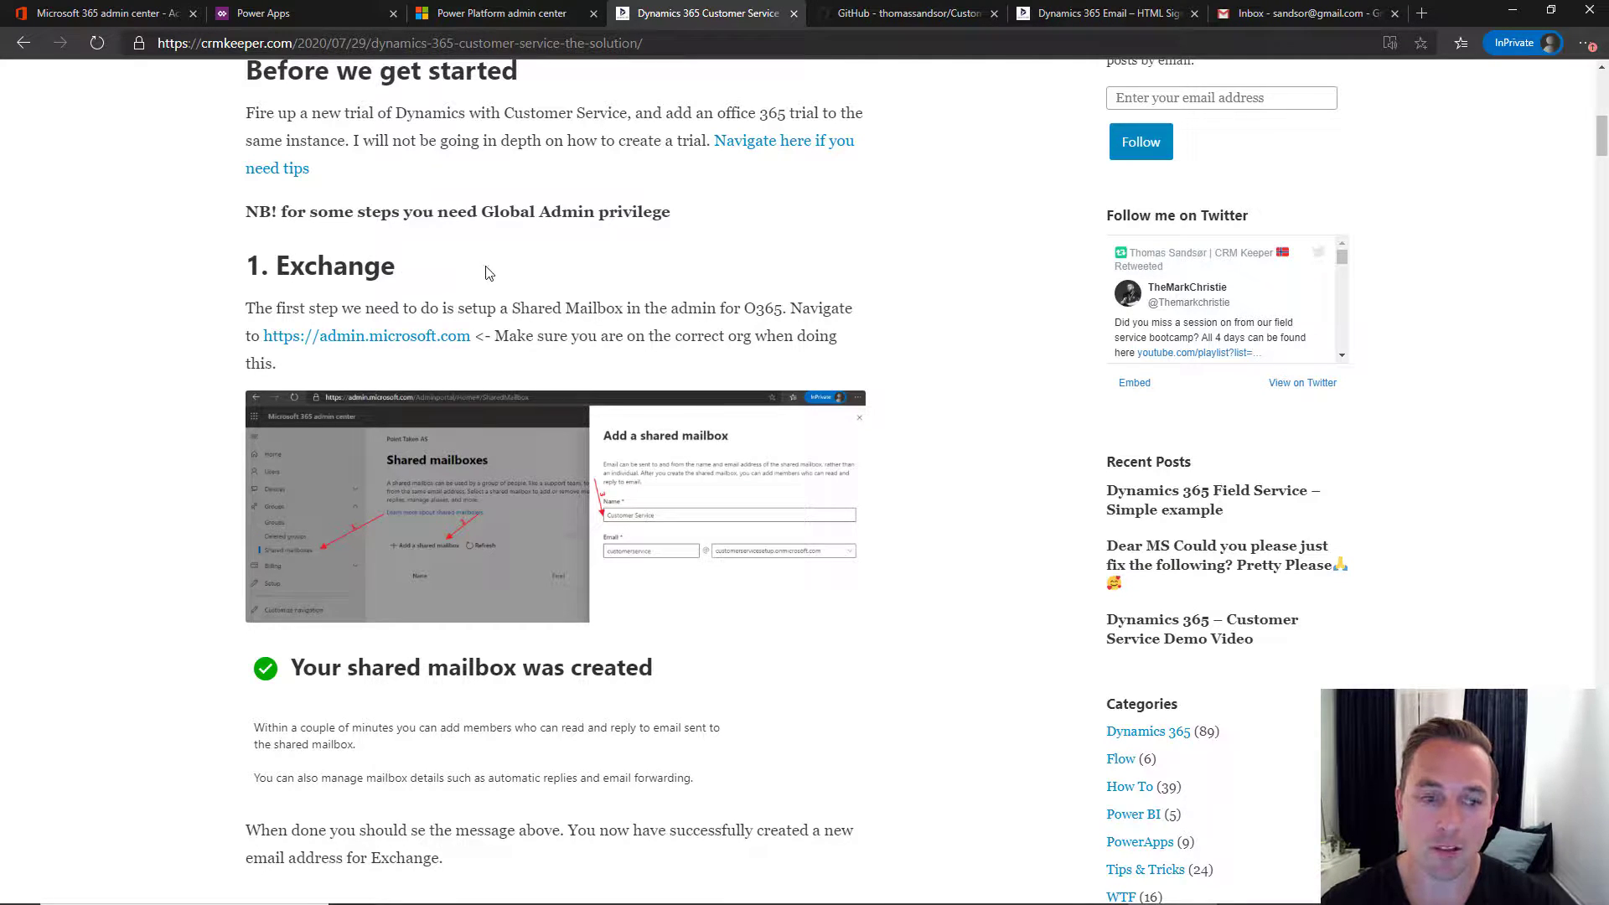
- Read the blog's shared-mailbox step, then return to the Microsoft 365 admin center
scroll(607, 316, "down", 1)
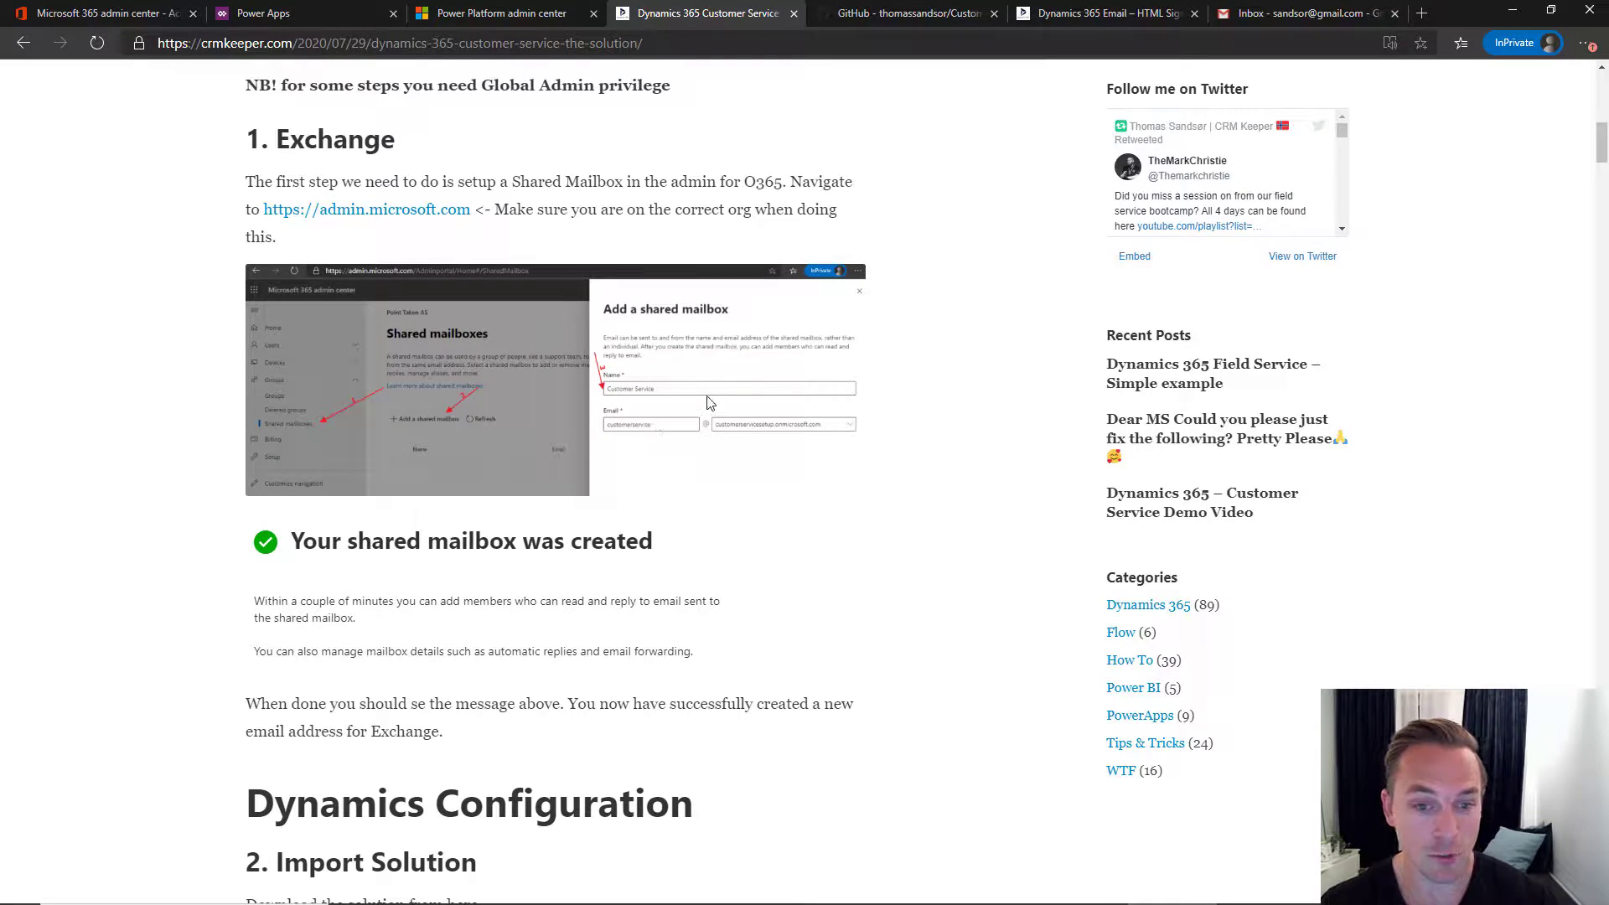
left_click(109, 14)
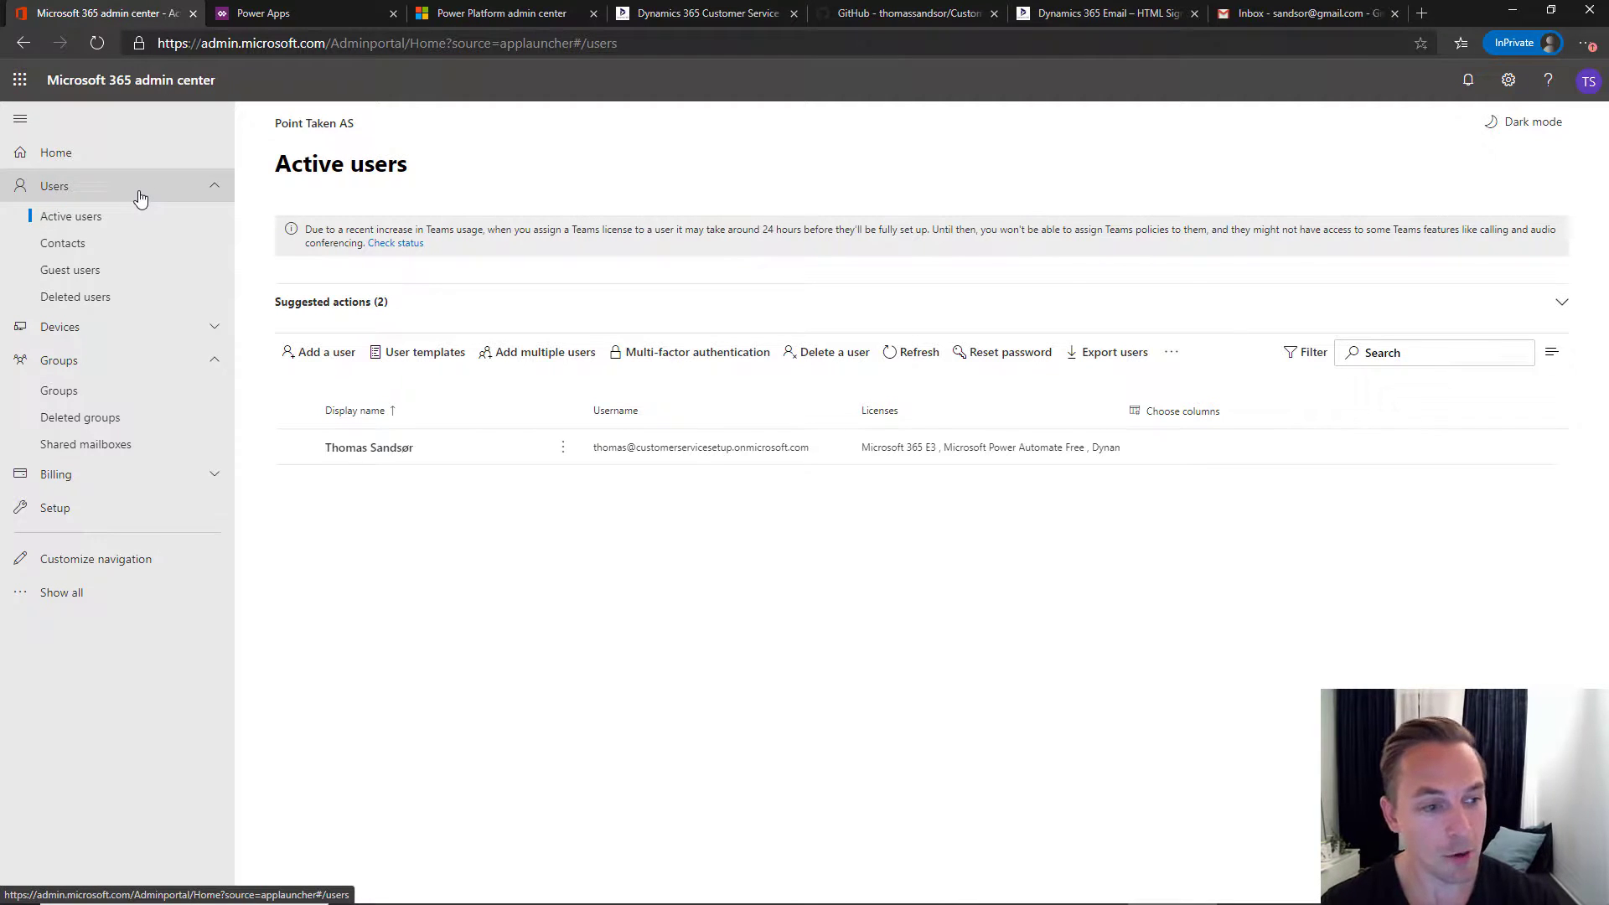
- Add a shared mailbox named CustomerService with the address customerservice, then return to the blog
left_click(128, 450)
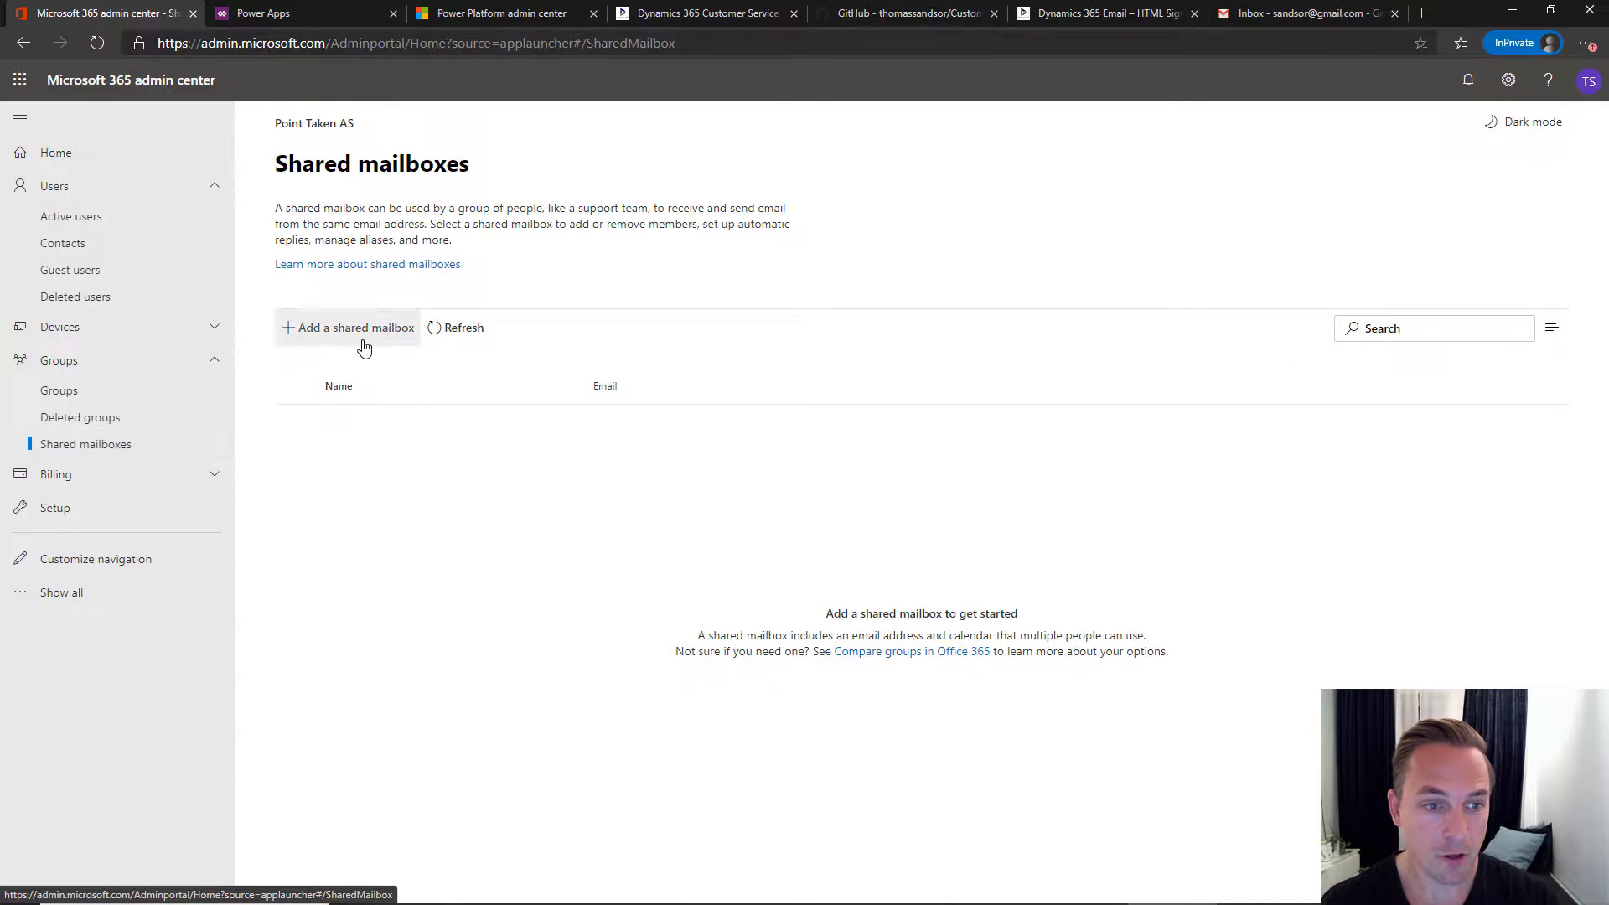
left_click(365, 344)
left_click(1183, 262)
type("CustomerSErvi")
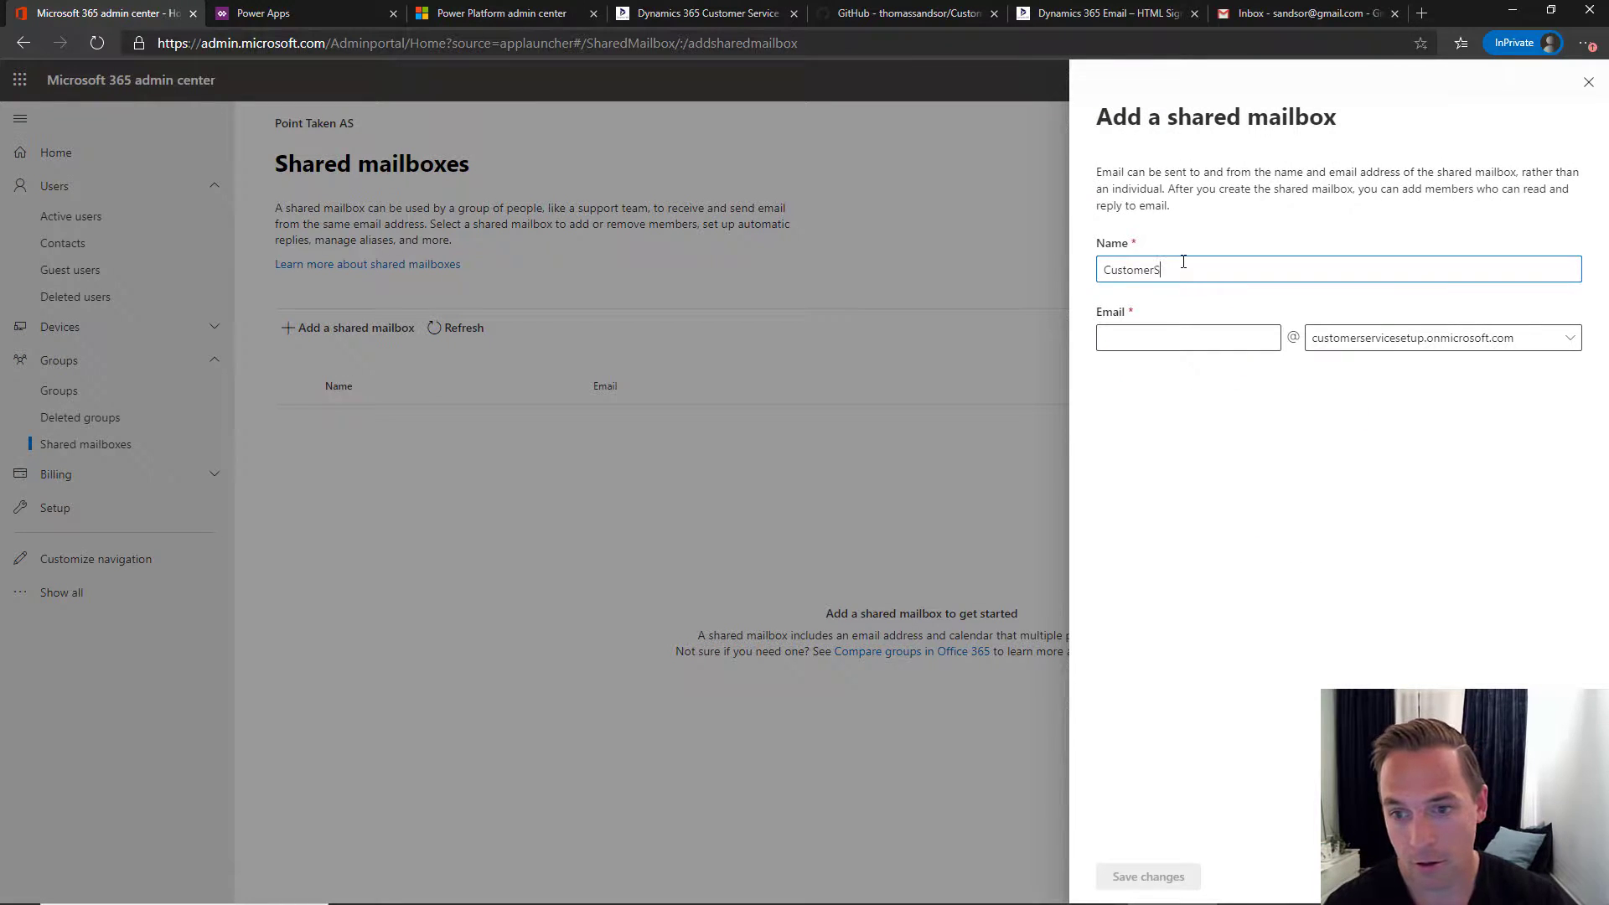
key("BackSpace")
key("BackSpace")
key("BackSpace")
key("BackSpace")
type("ervice")
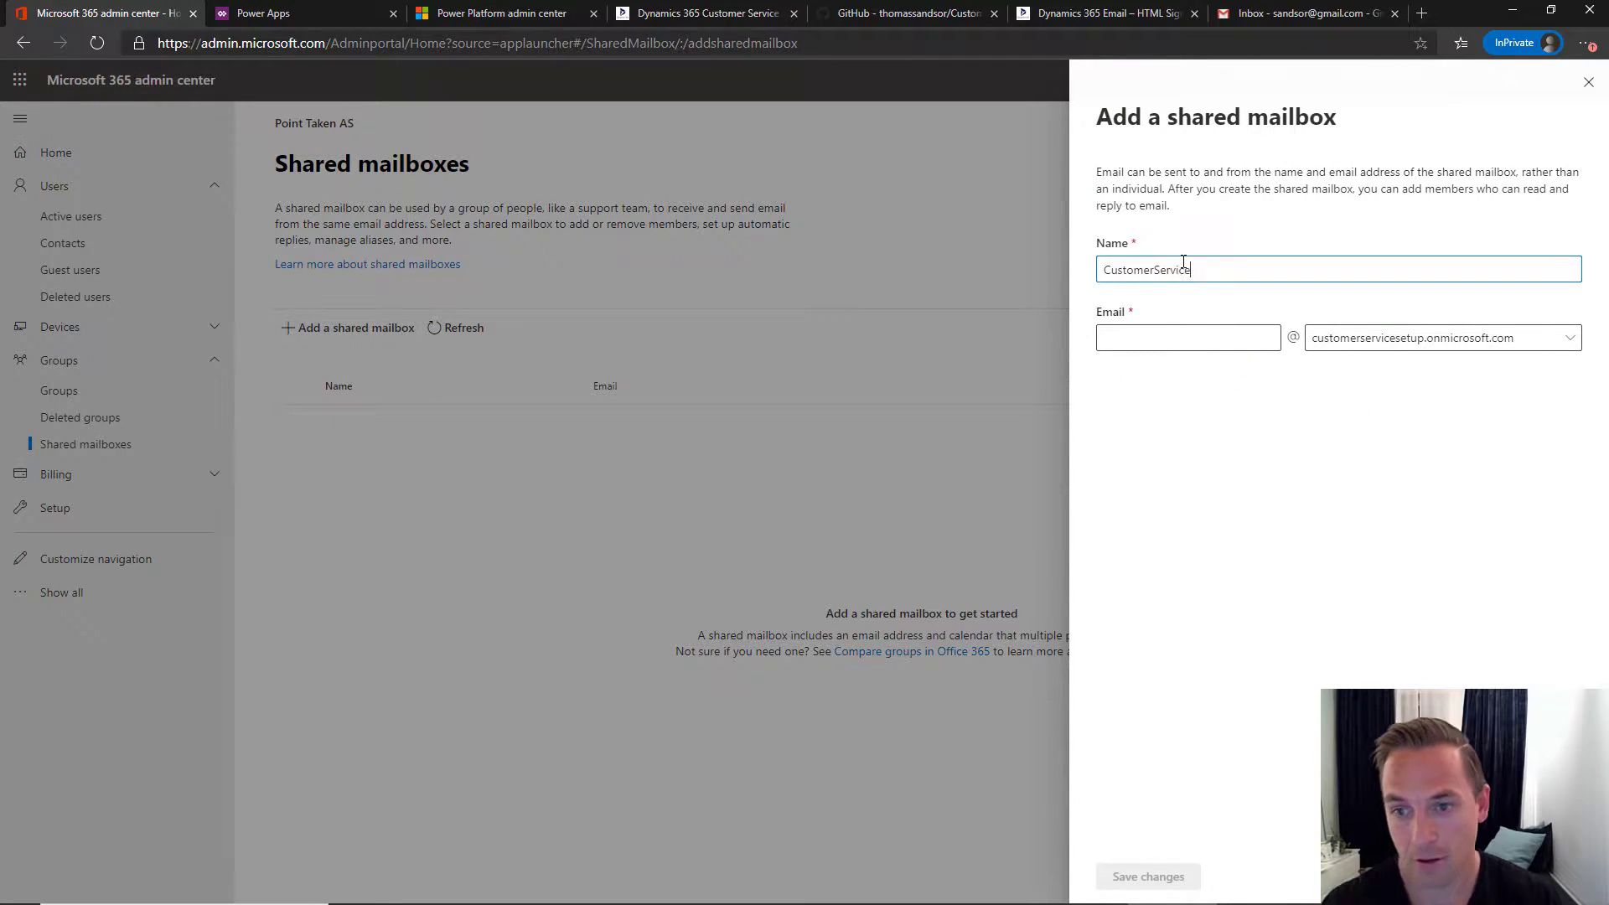
left_click(1184, 338)
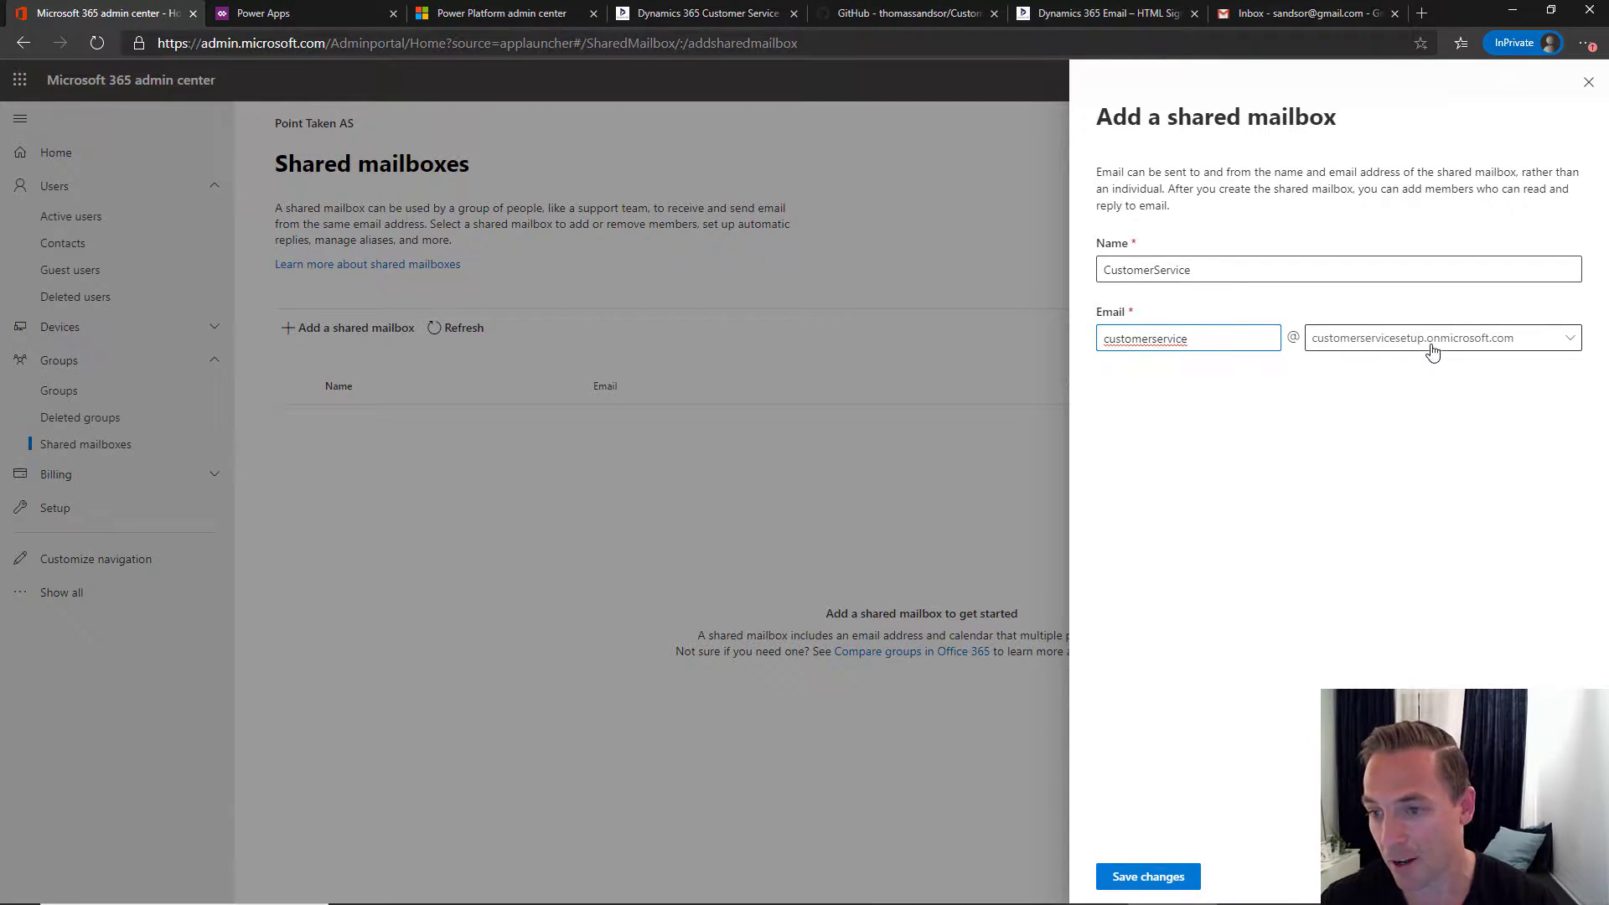
left_click(1144, 877)
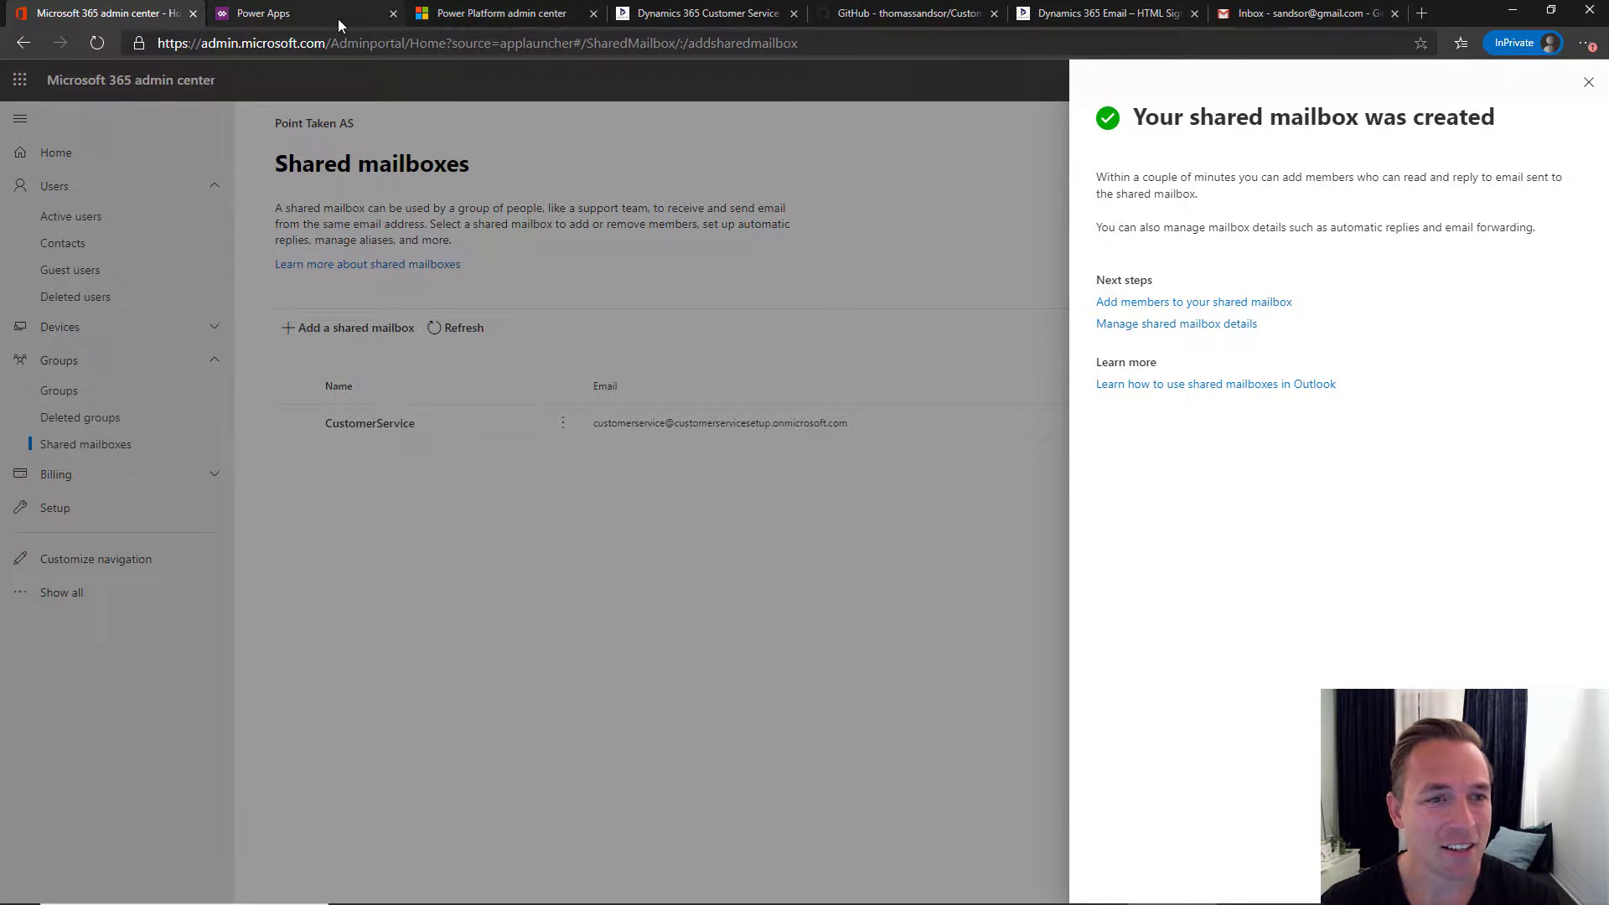
left_click(689, 13)
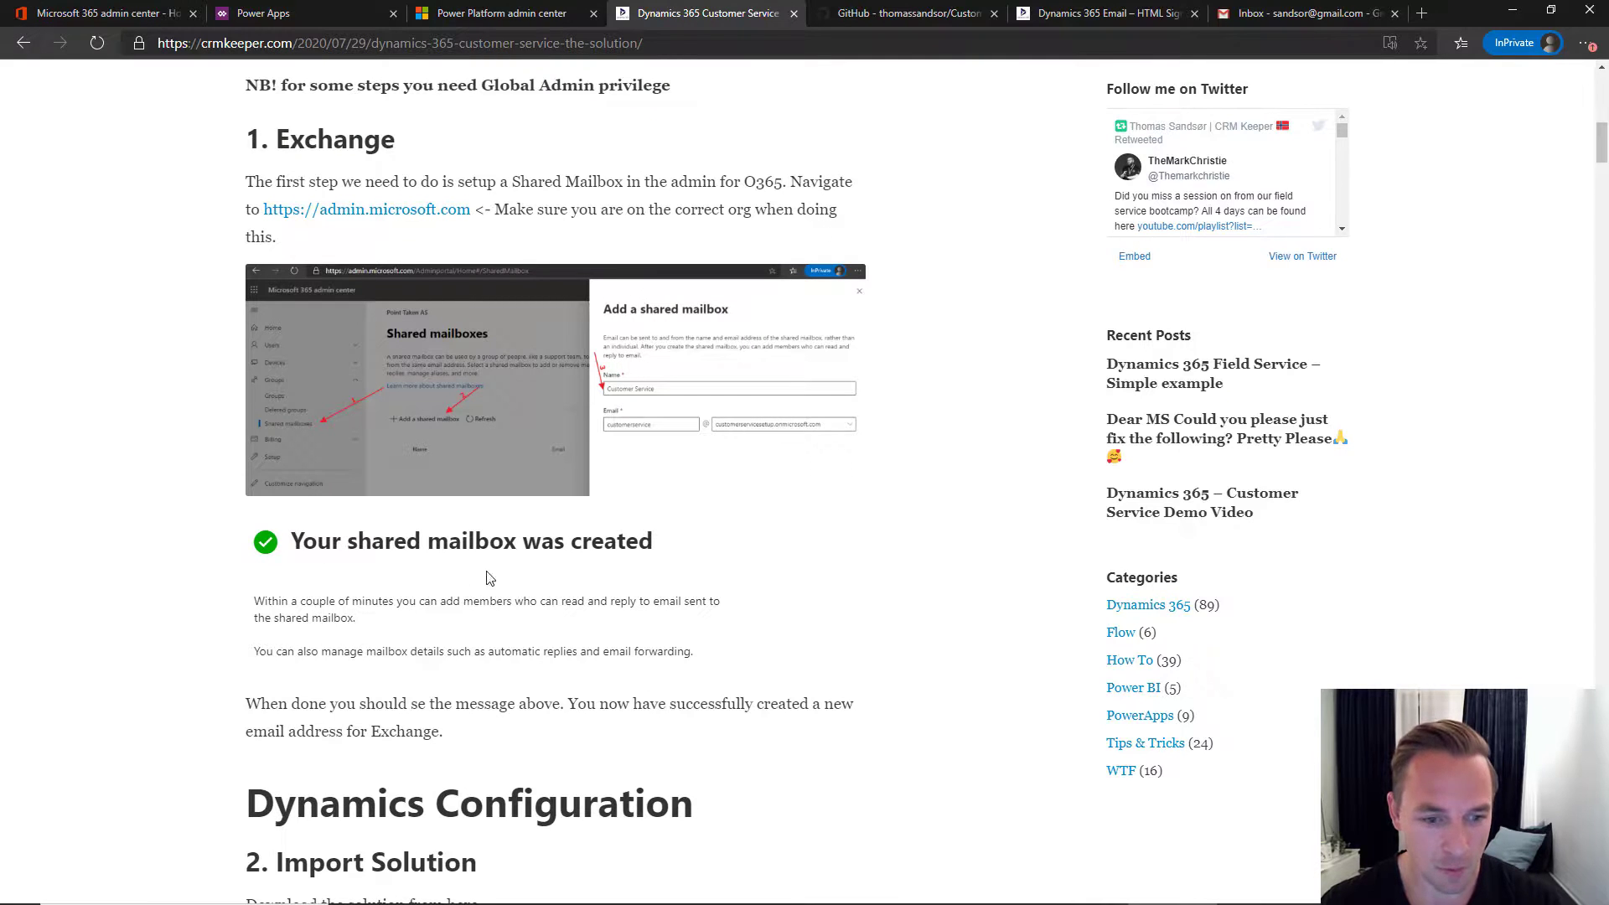
- Scroll the blog to '2. Import Solution' and read the GitHub README's Account, activities and Case components
scroll(427, 543, "down", 3)
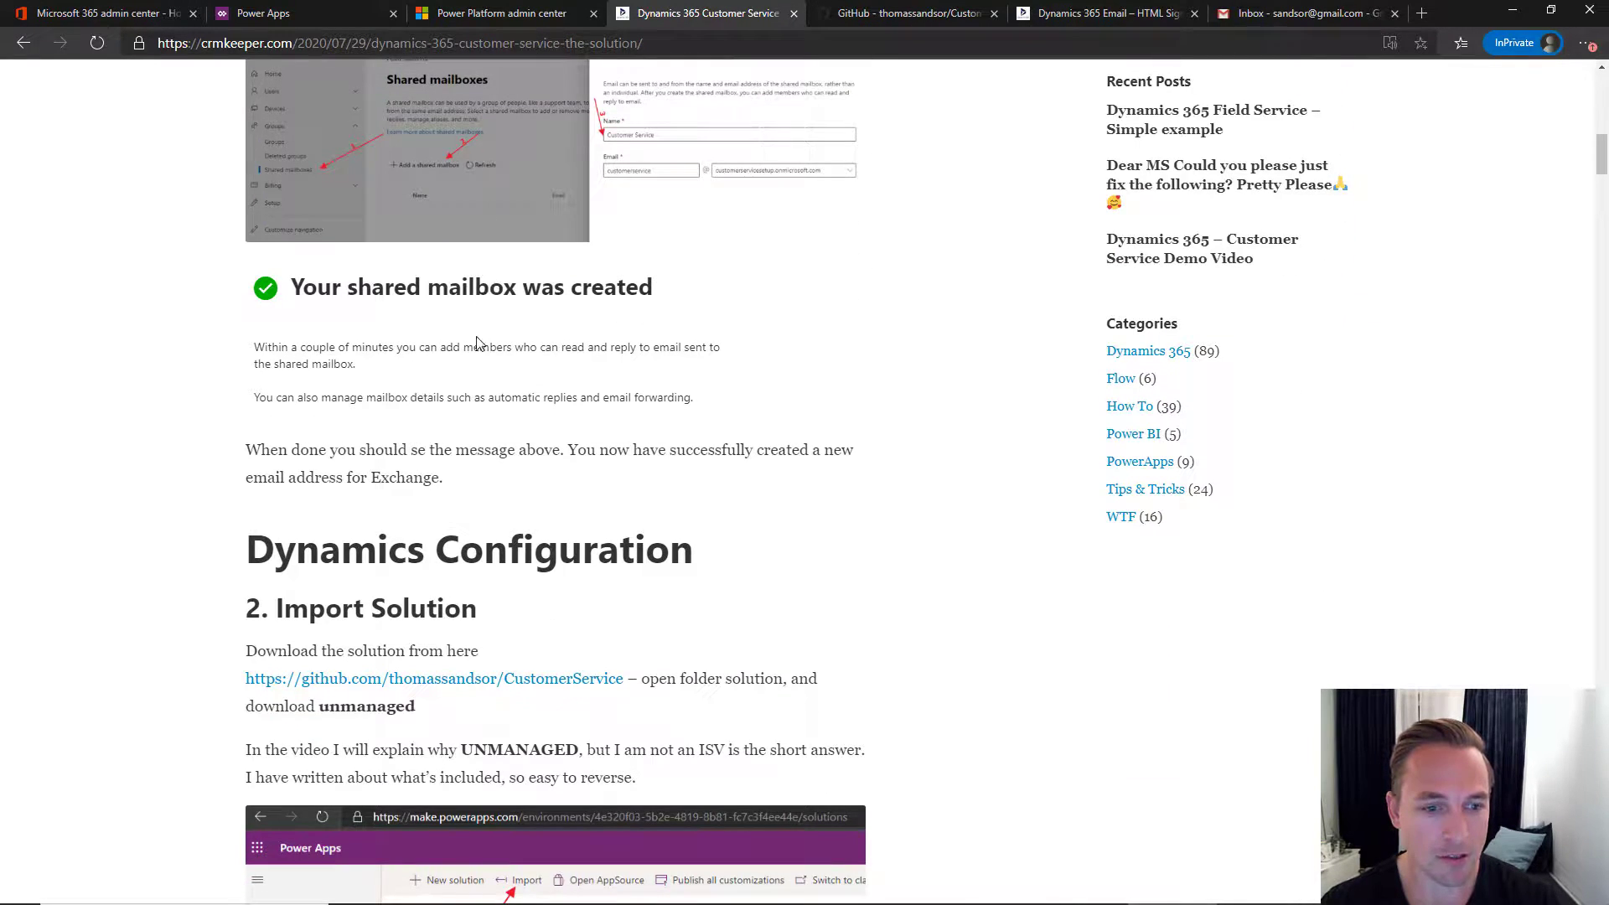
scroll(477, 344, "down", 4)
scroll(477, 344, "down", 1)
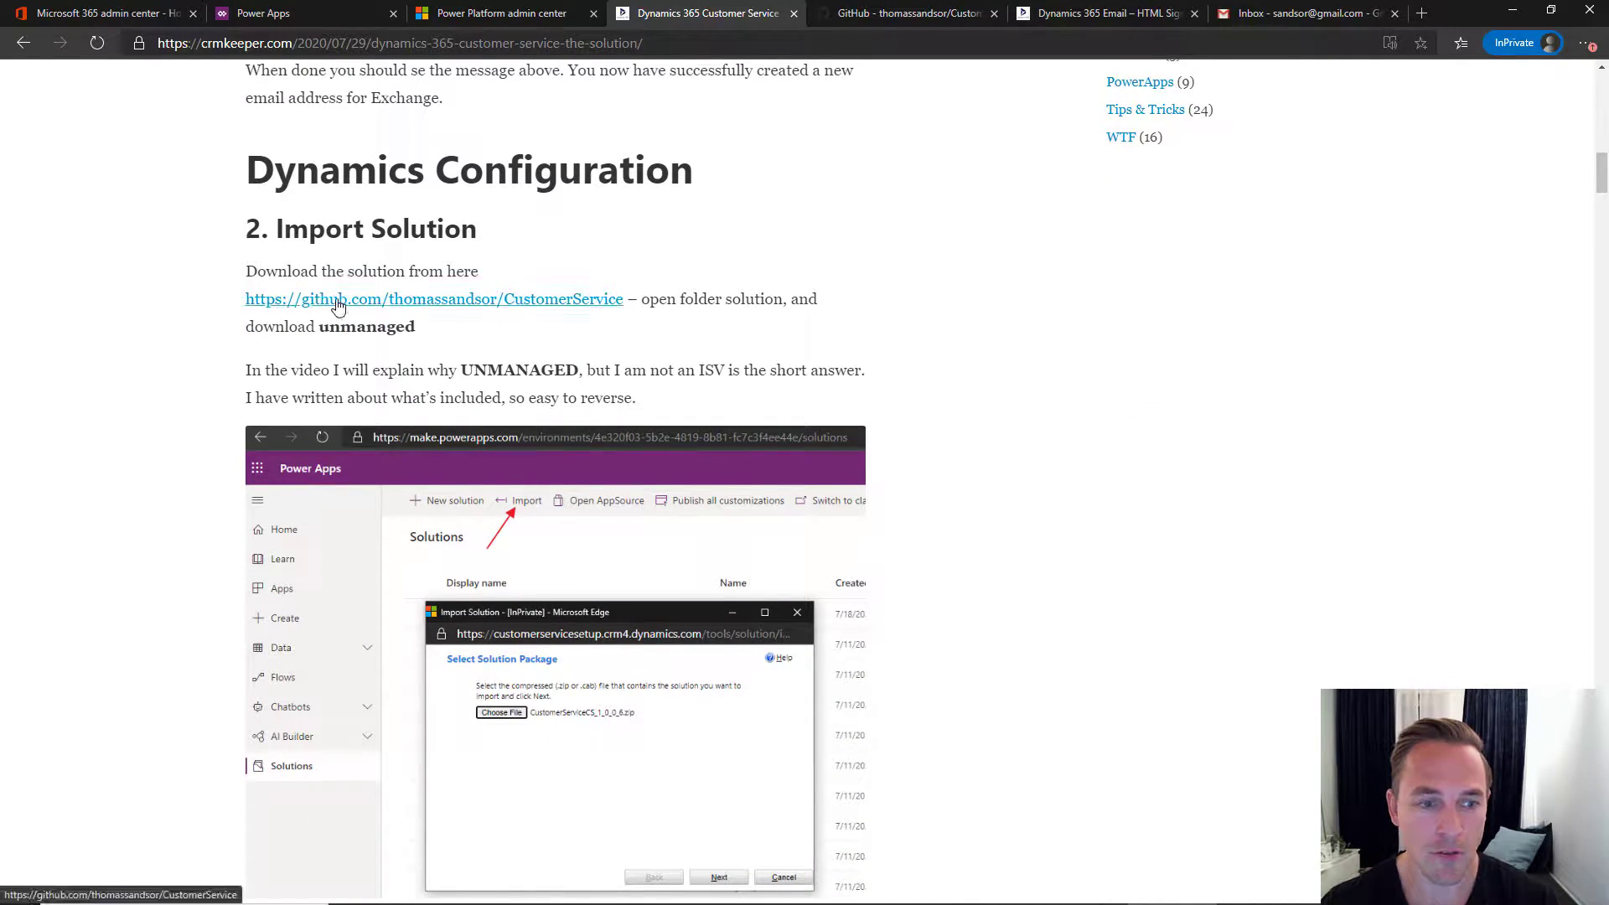
left_click(888, 17)
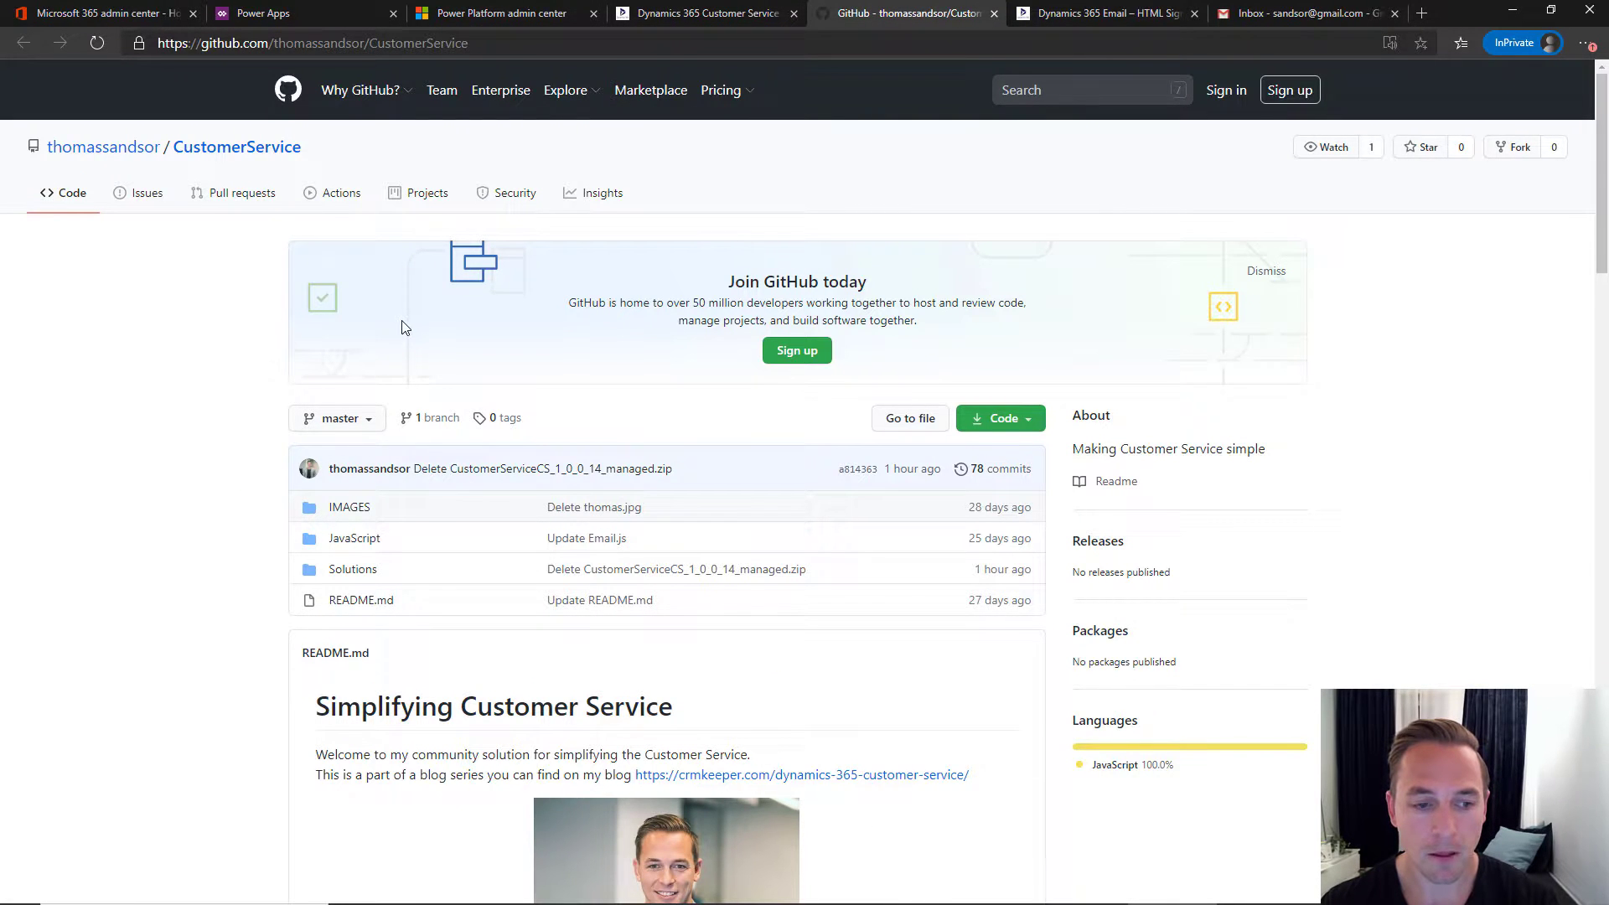
scroll(390, 320, "down", 2)
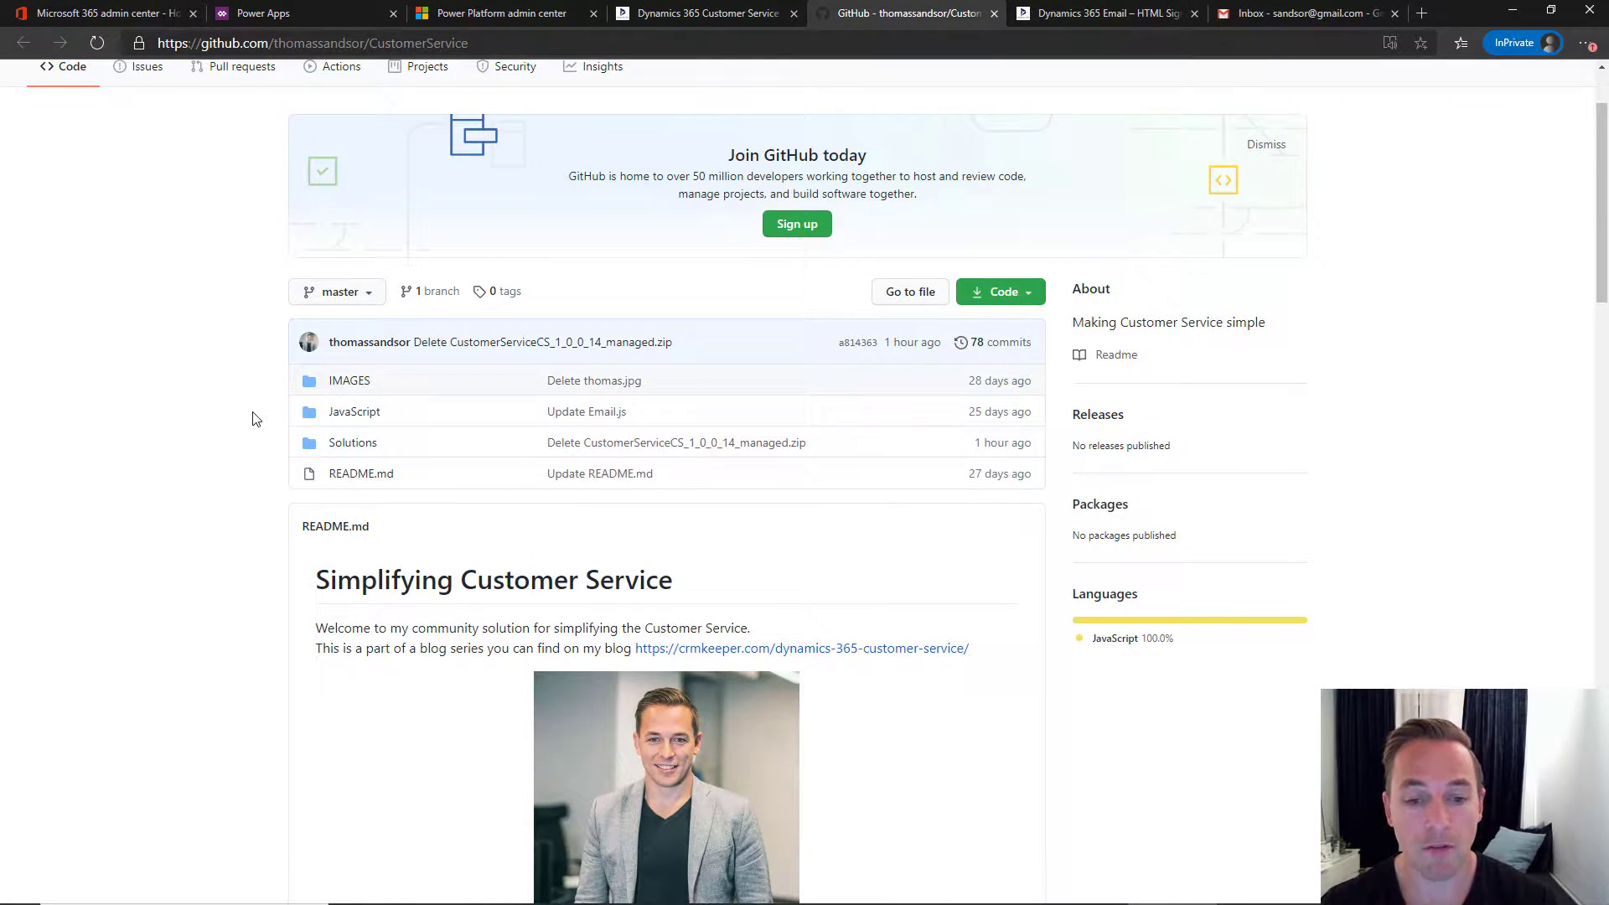
scroll(256, 419, "down", 9)
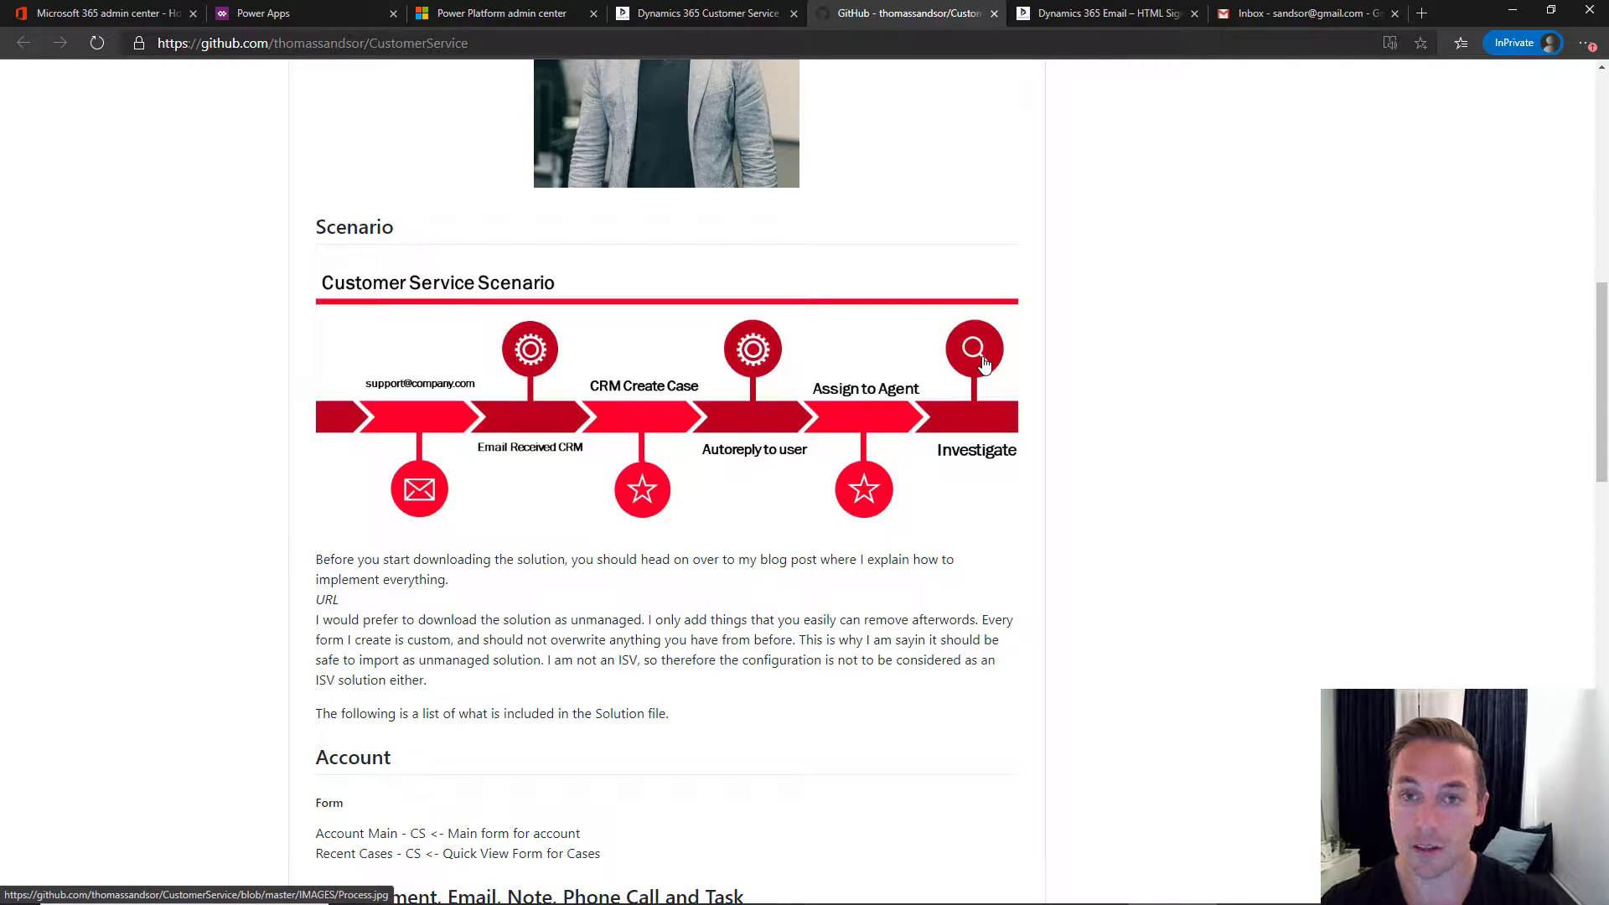
scroll(868, 448, "down", 6)
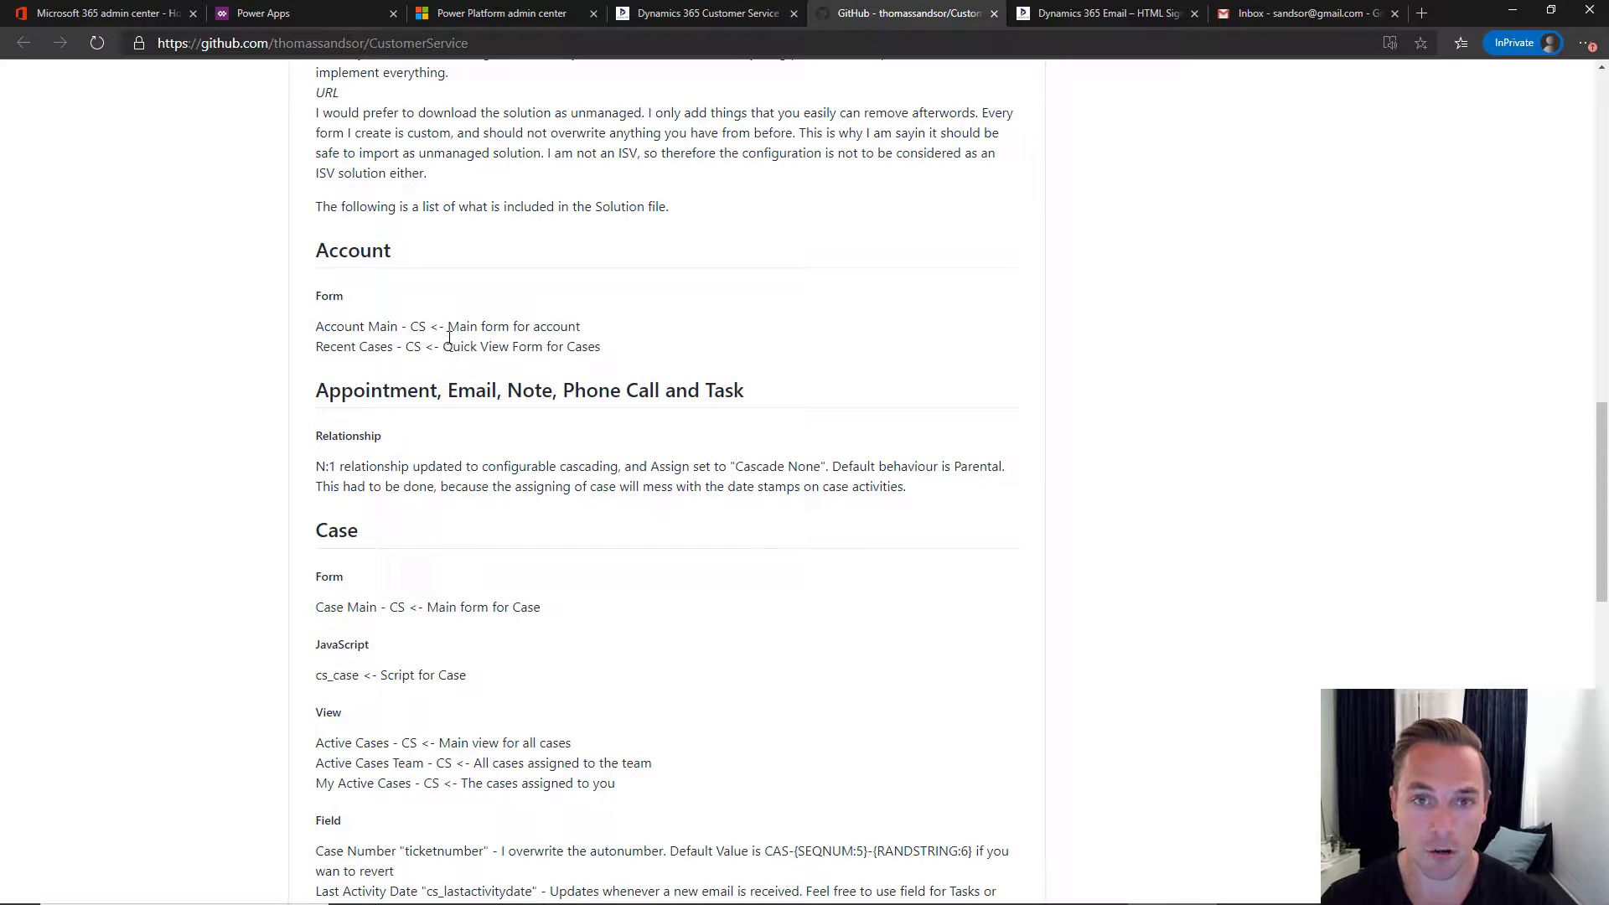
- Browse the CustomerService repository and open its Solutions folder holding the CustomerServiceCS_1_0_0_15 zips
scroll(449, 338, "up", 10)
scroll(449, 338, "up", 3)
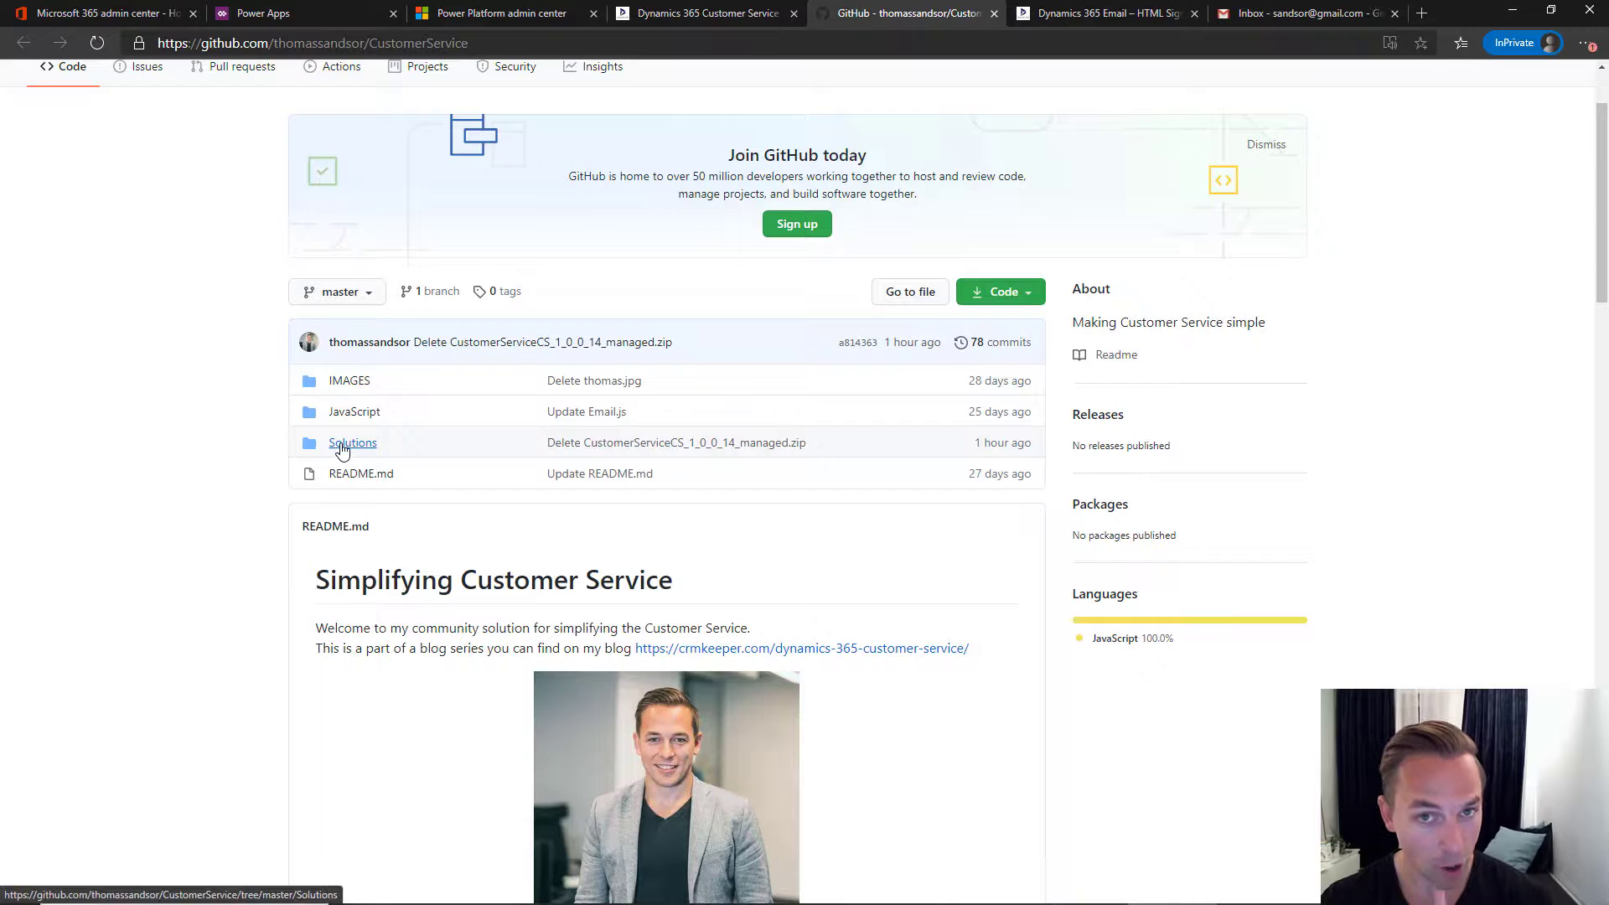
scroll(256, 471, "down", 3)
scroll(257, 470, "down", 20)
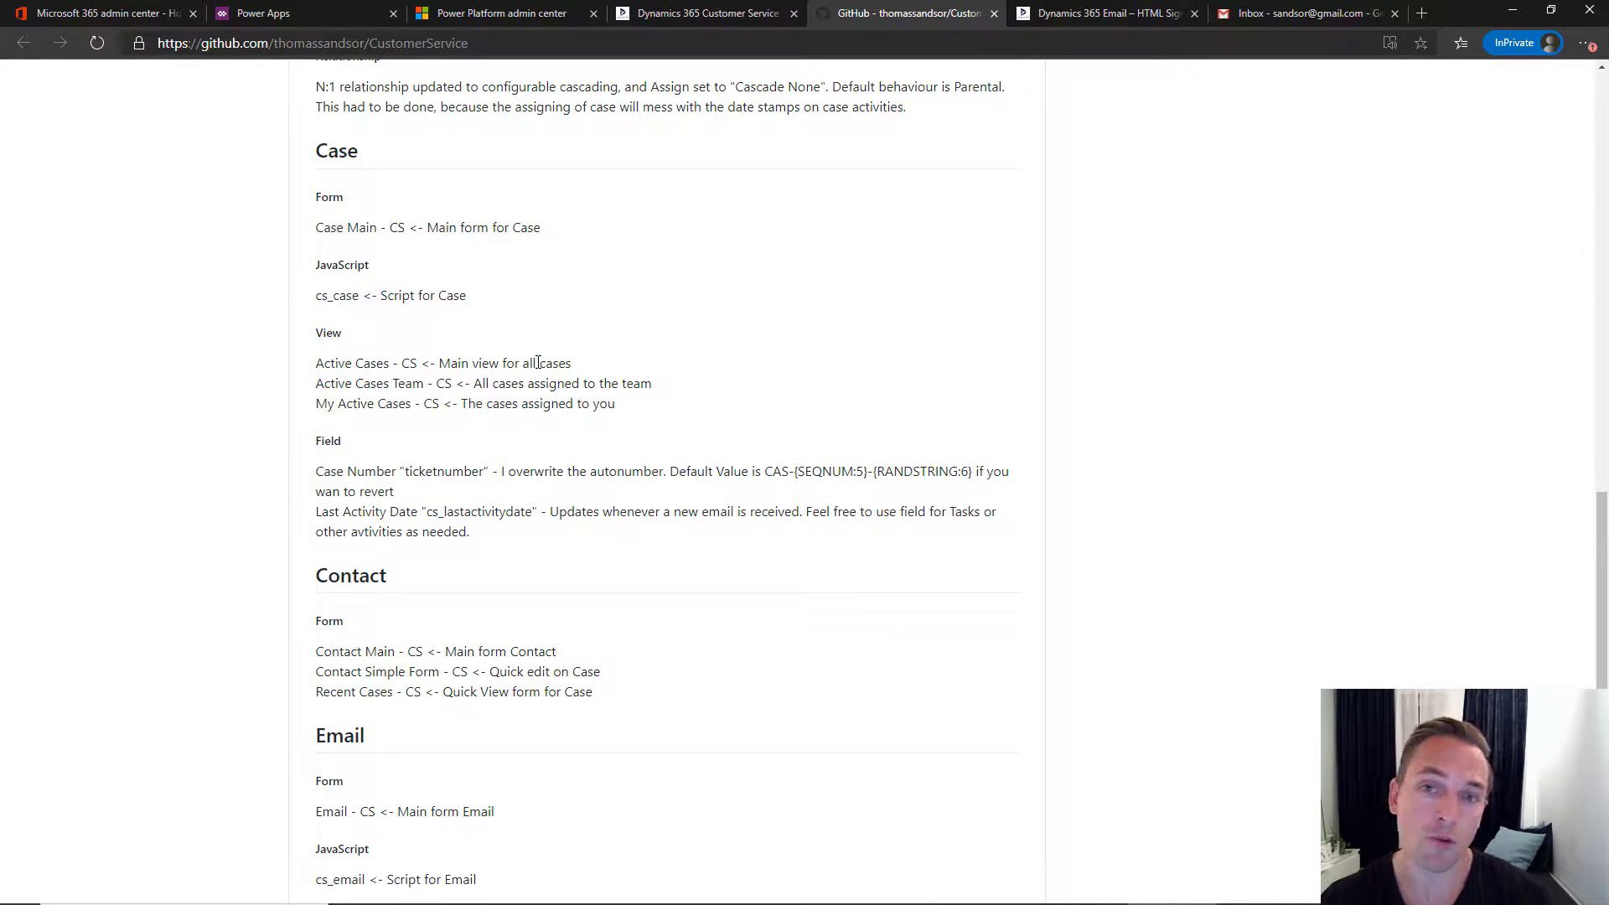
scroll(538, 362, "up", 20)
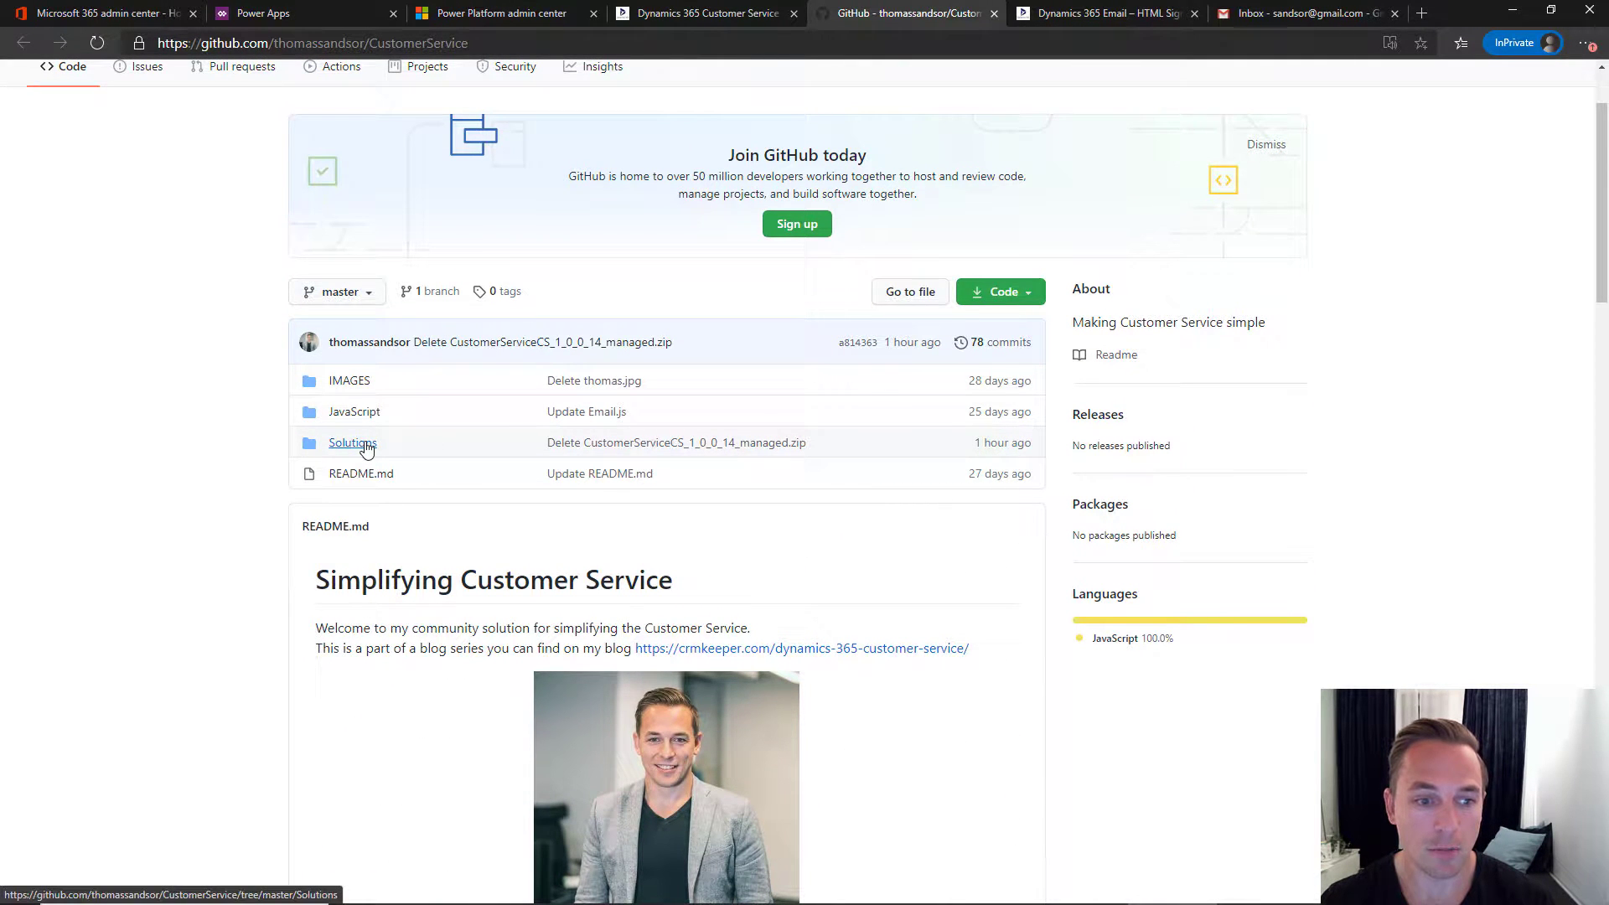
left_click(371, 445)
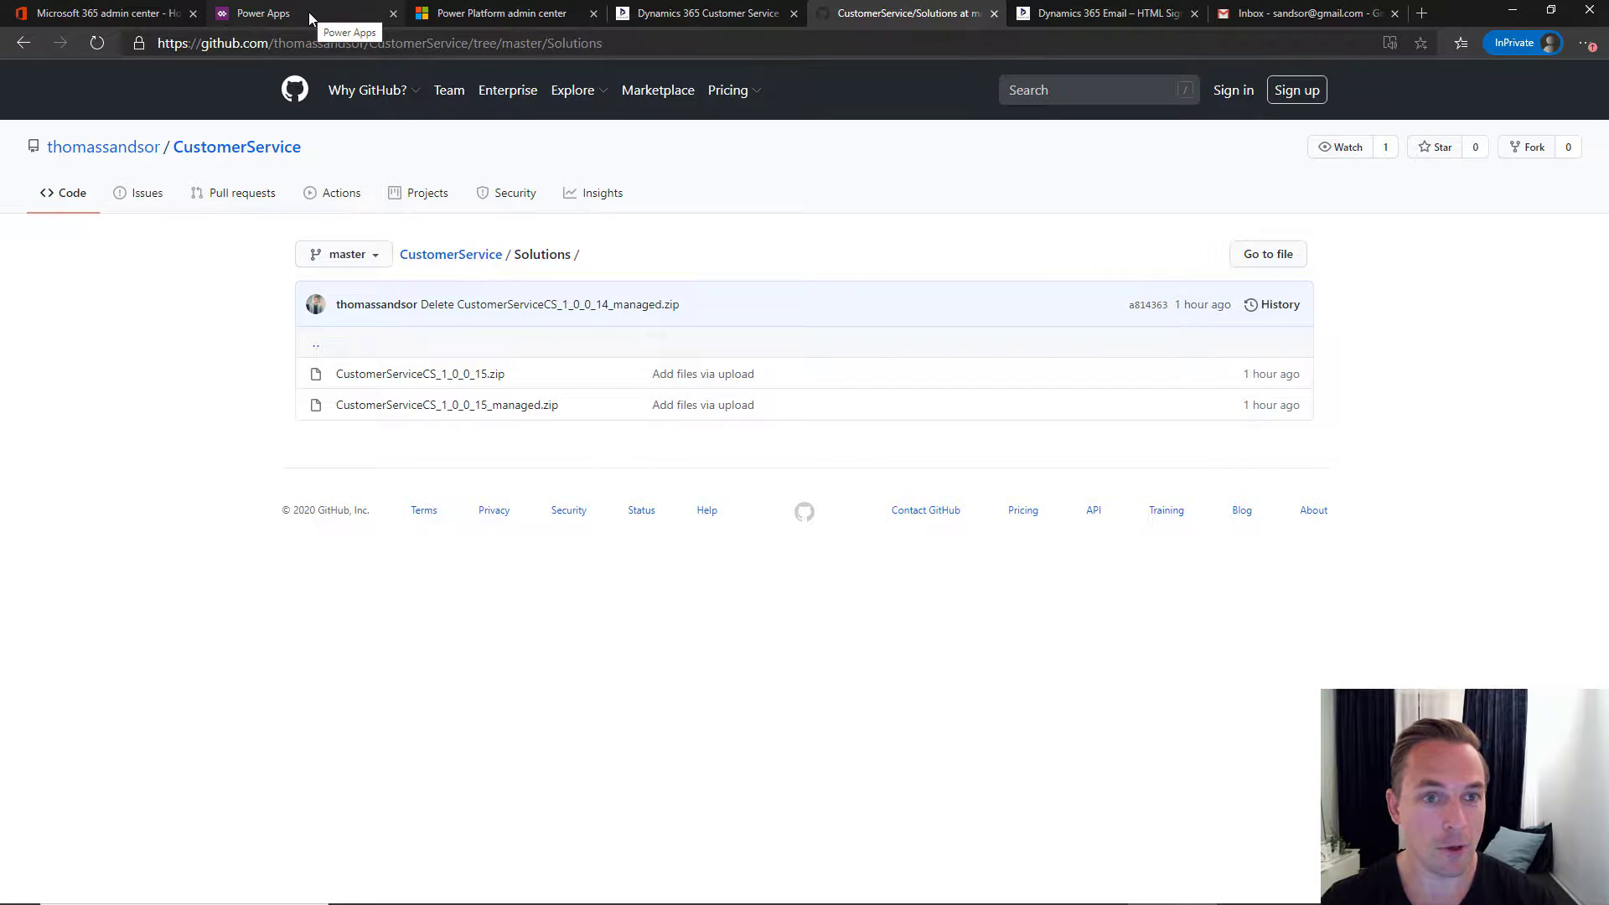
- Check the setup article, then show the Solutions list in the Point Taken AS environment
left_click(701, 16)
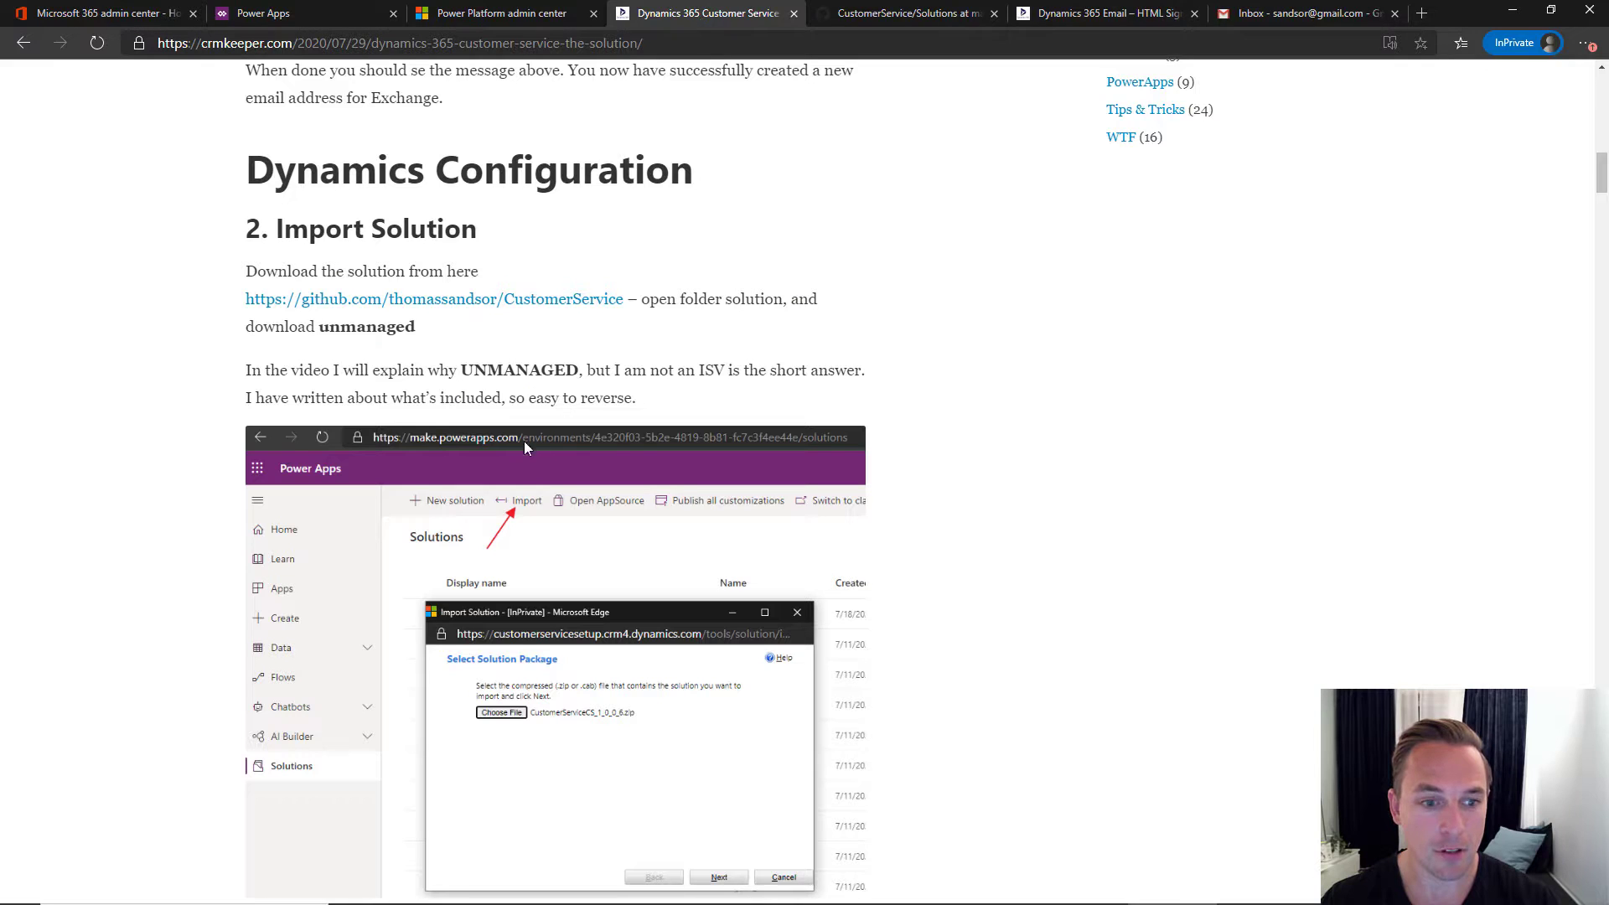
scroll(494, 438, "down", 3)
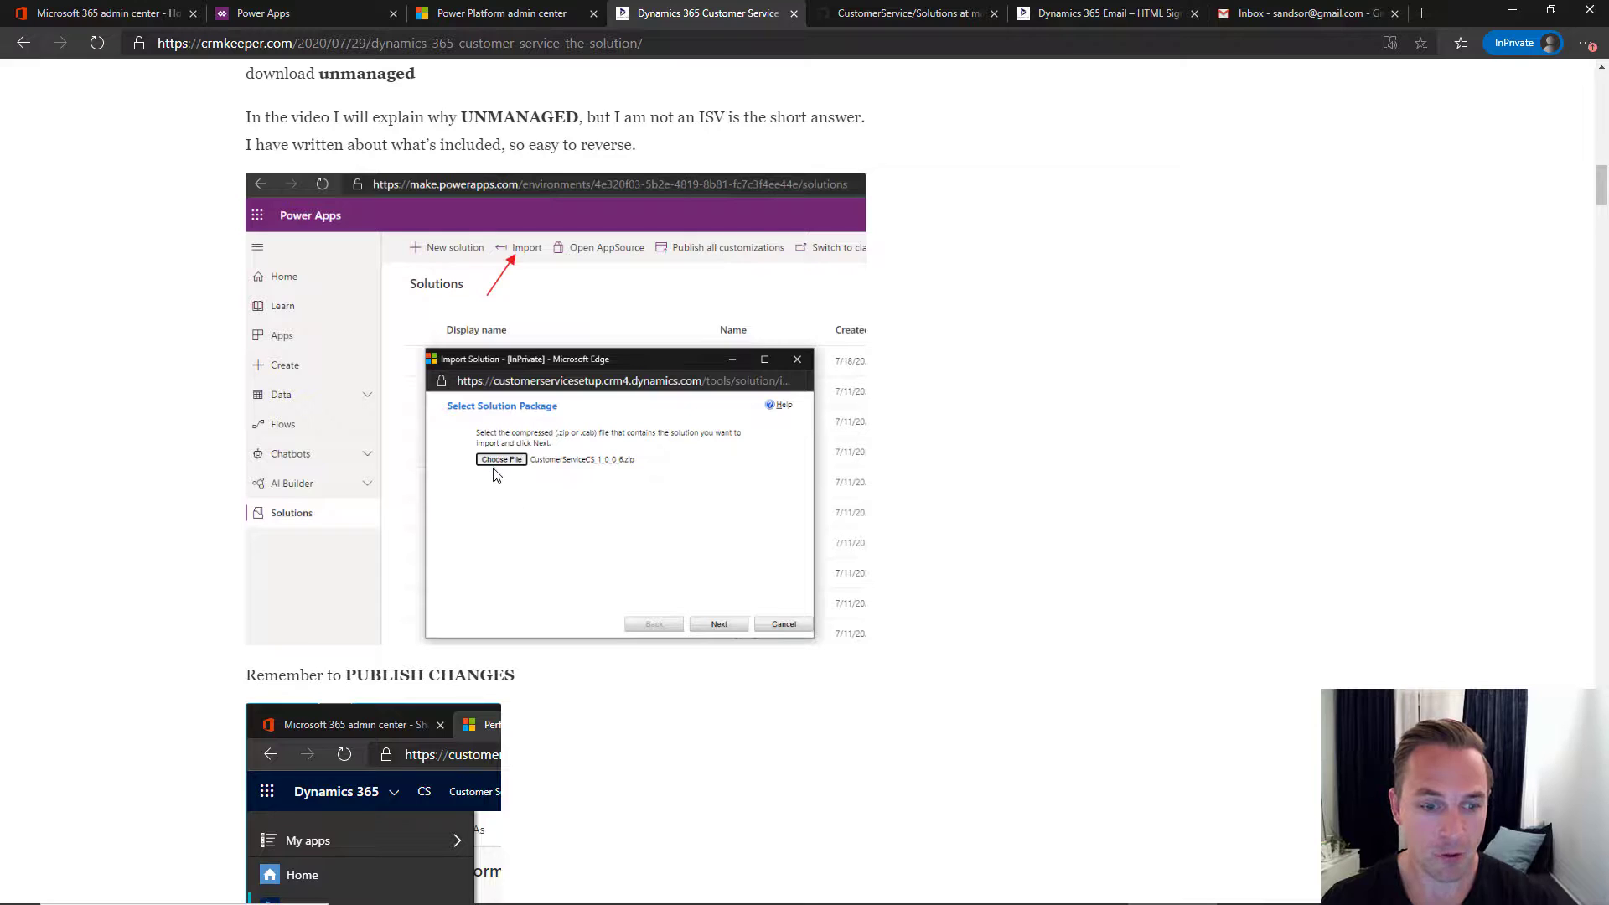
scroll(494, 470, "down", 1)
left_click(306, 18)
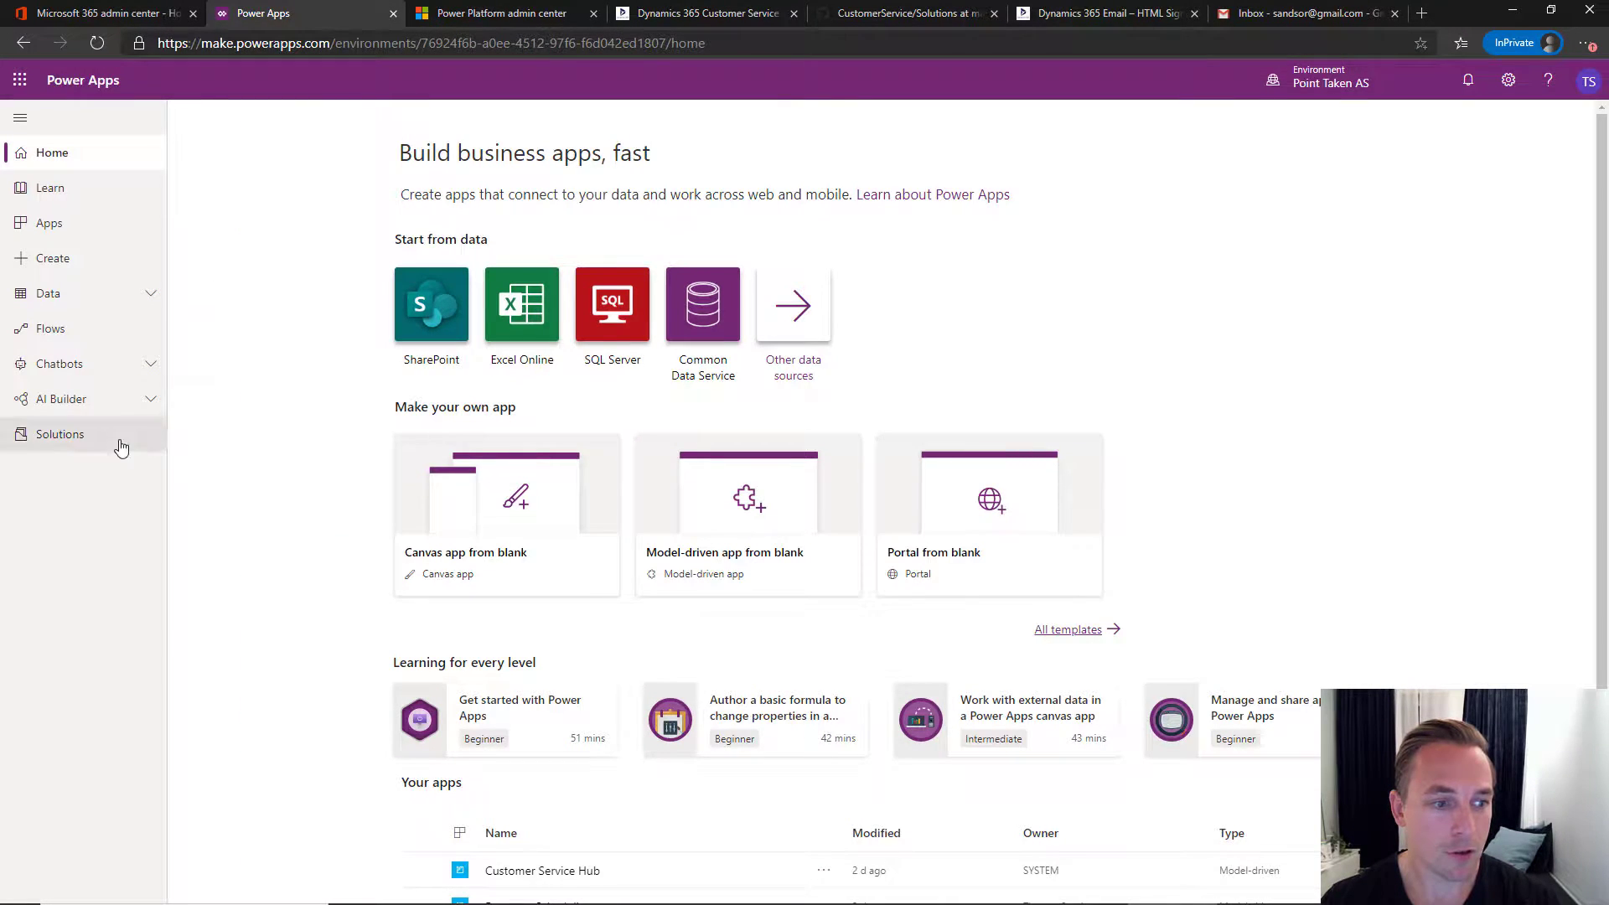
left_click(68, 444)
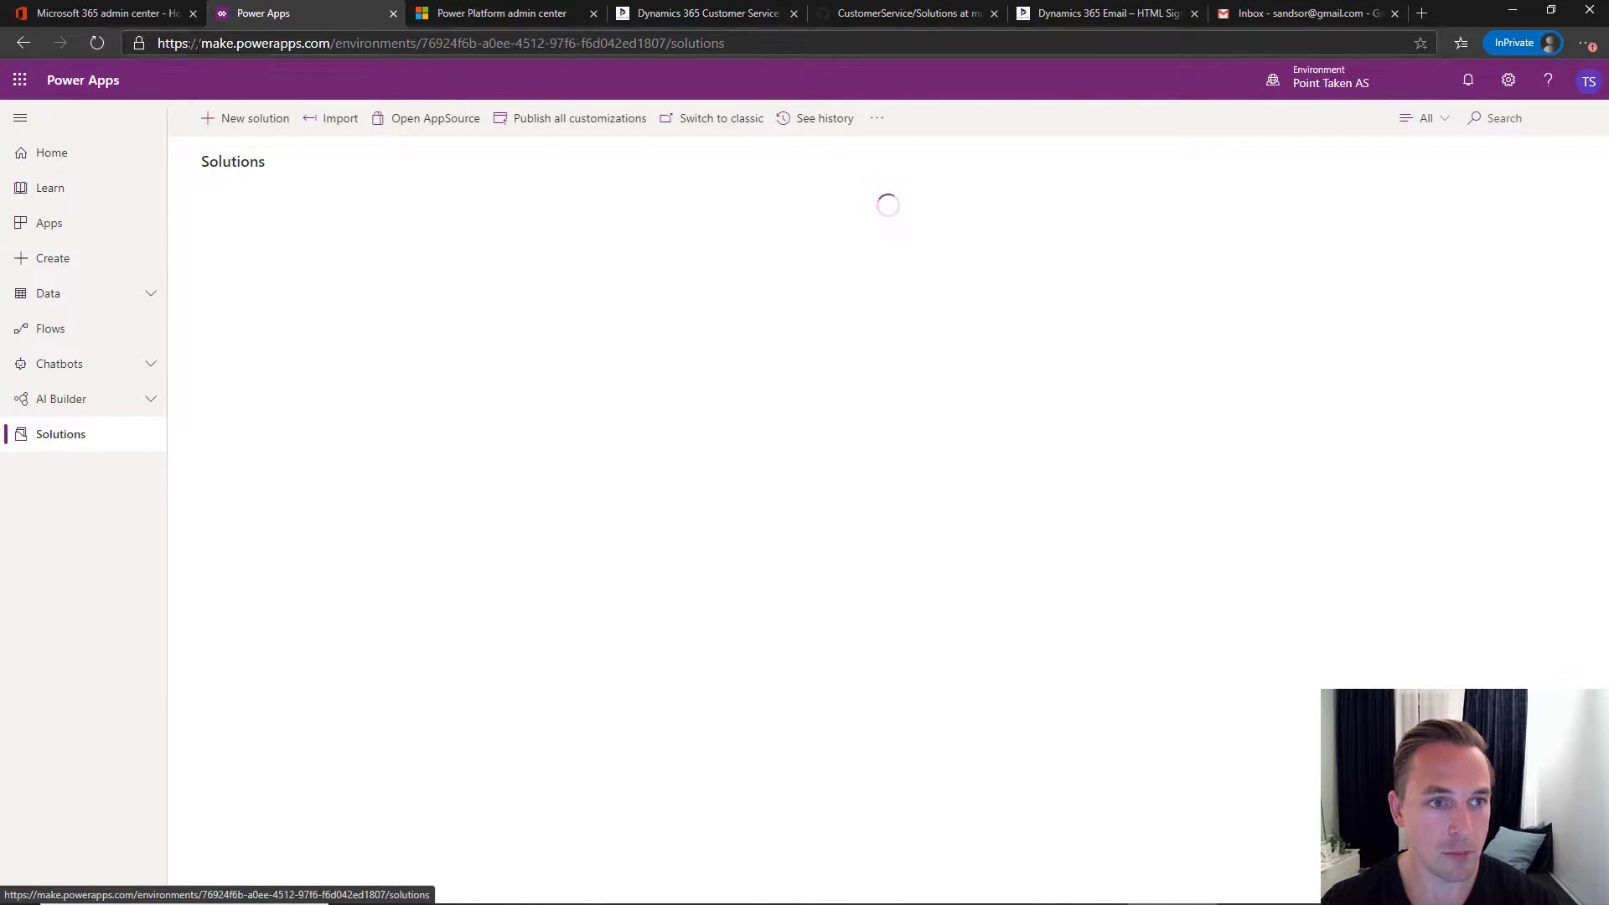
- Bring up the Import Solution window and move it into view
left_click(340, 124)
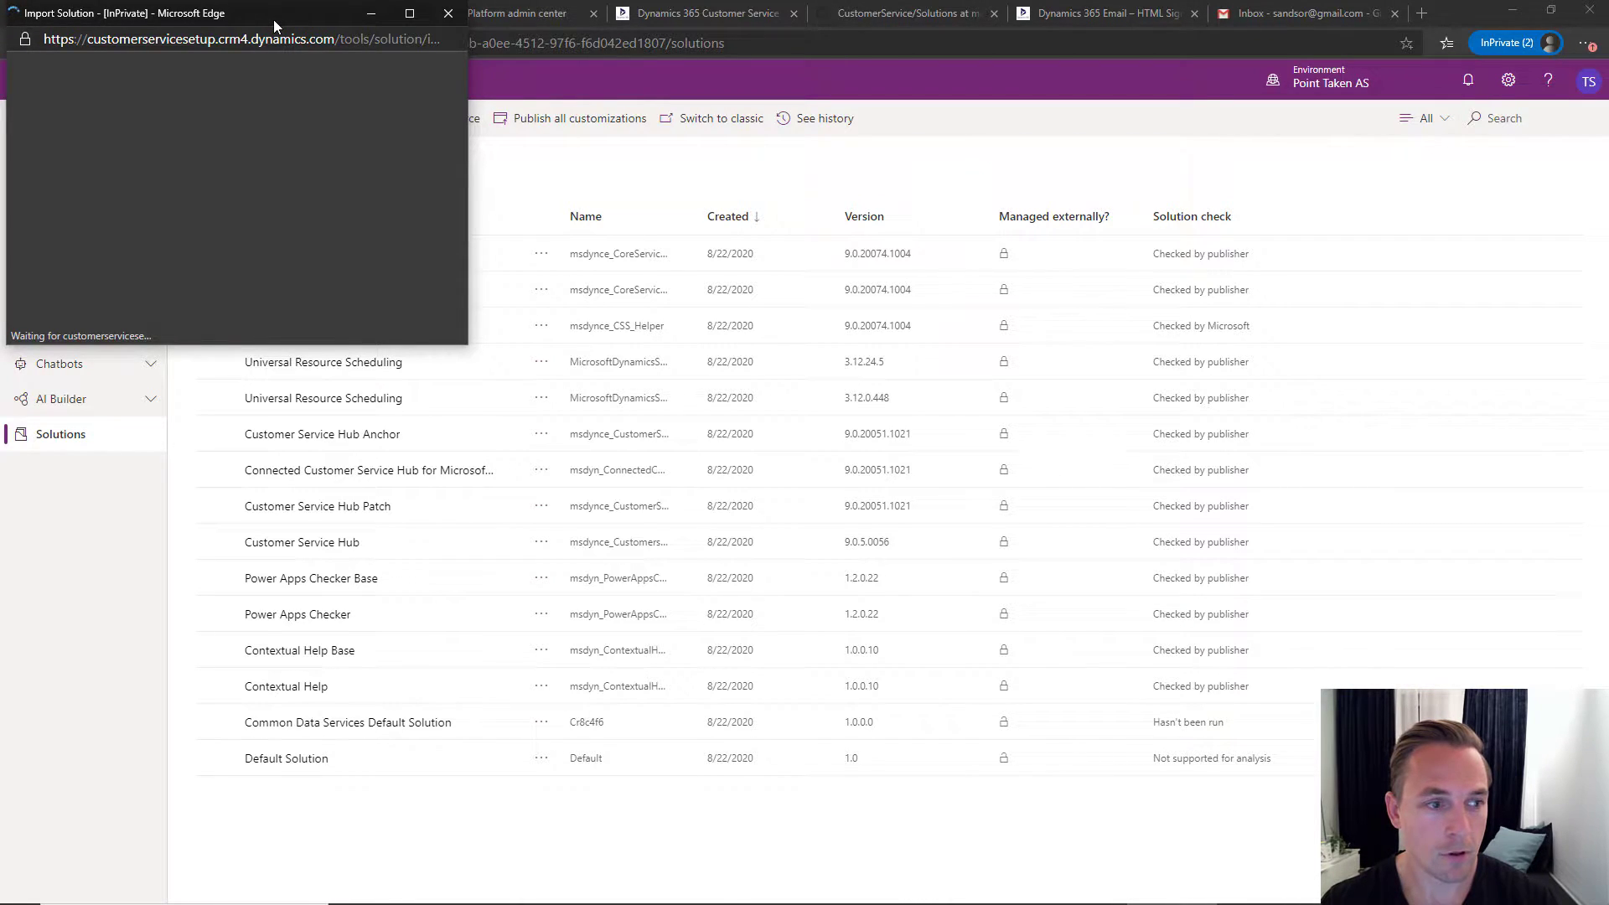
left_click_drag(273, 18, 392, 83)
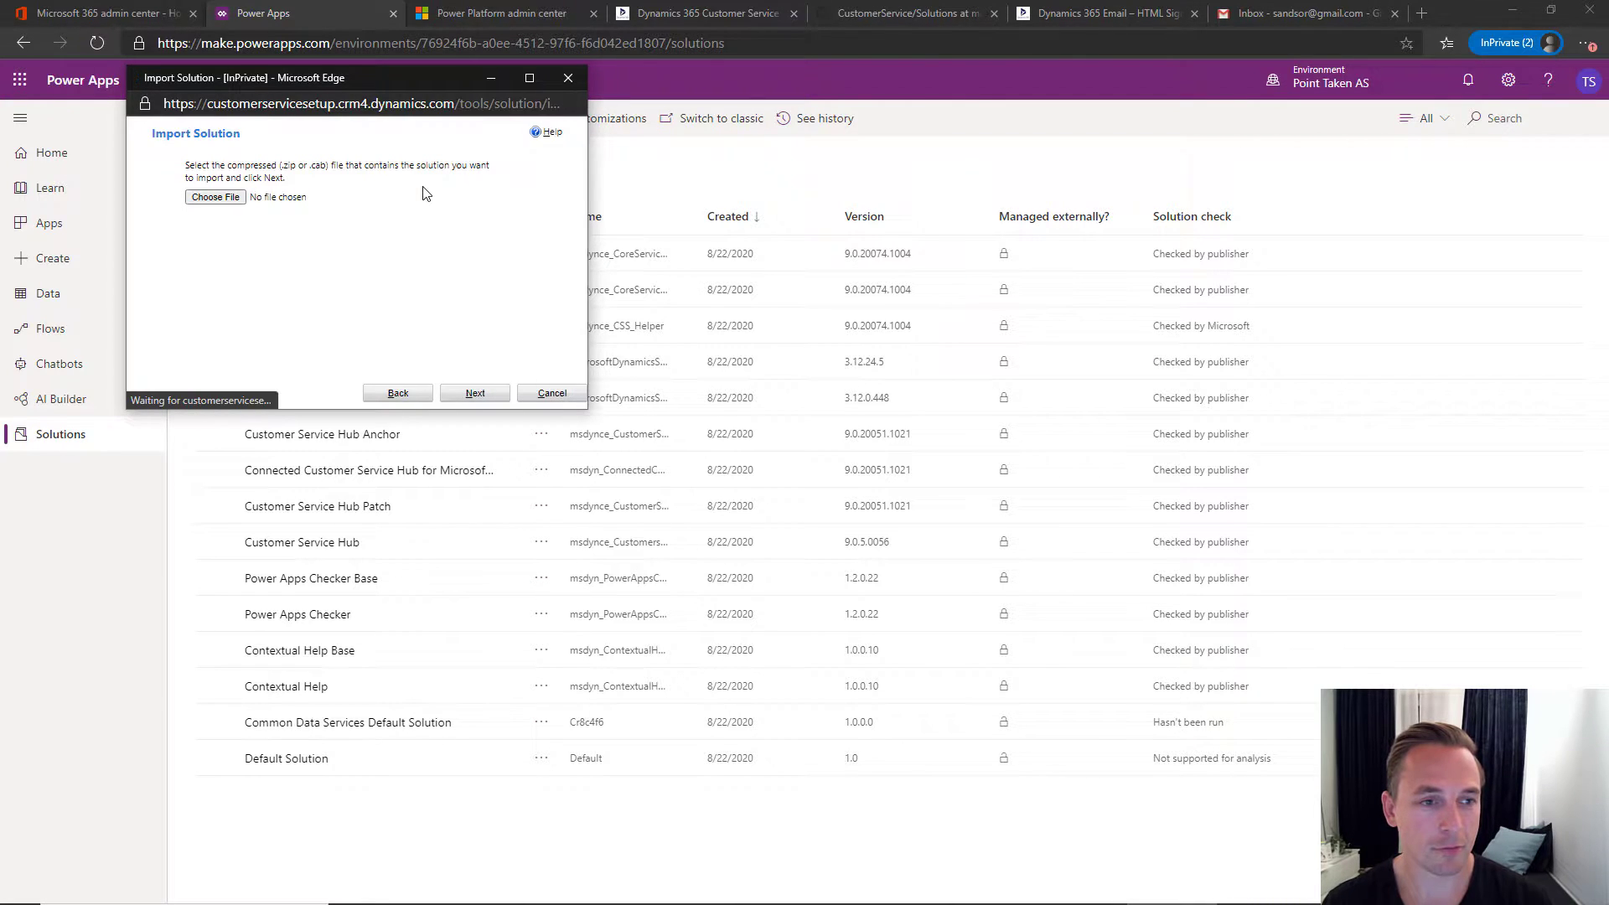
- Choose CustomerServiceCS_1_0_0_15.zip from the New folder as the solution package
left_click(222, 200)
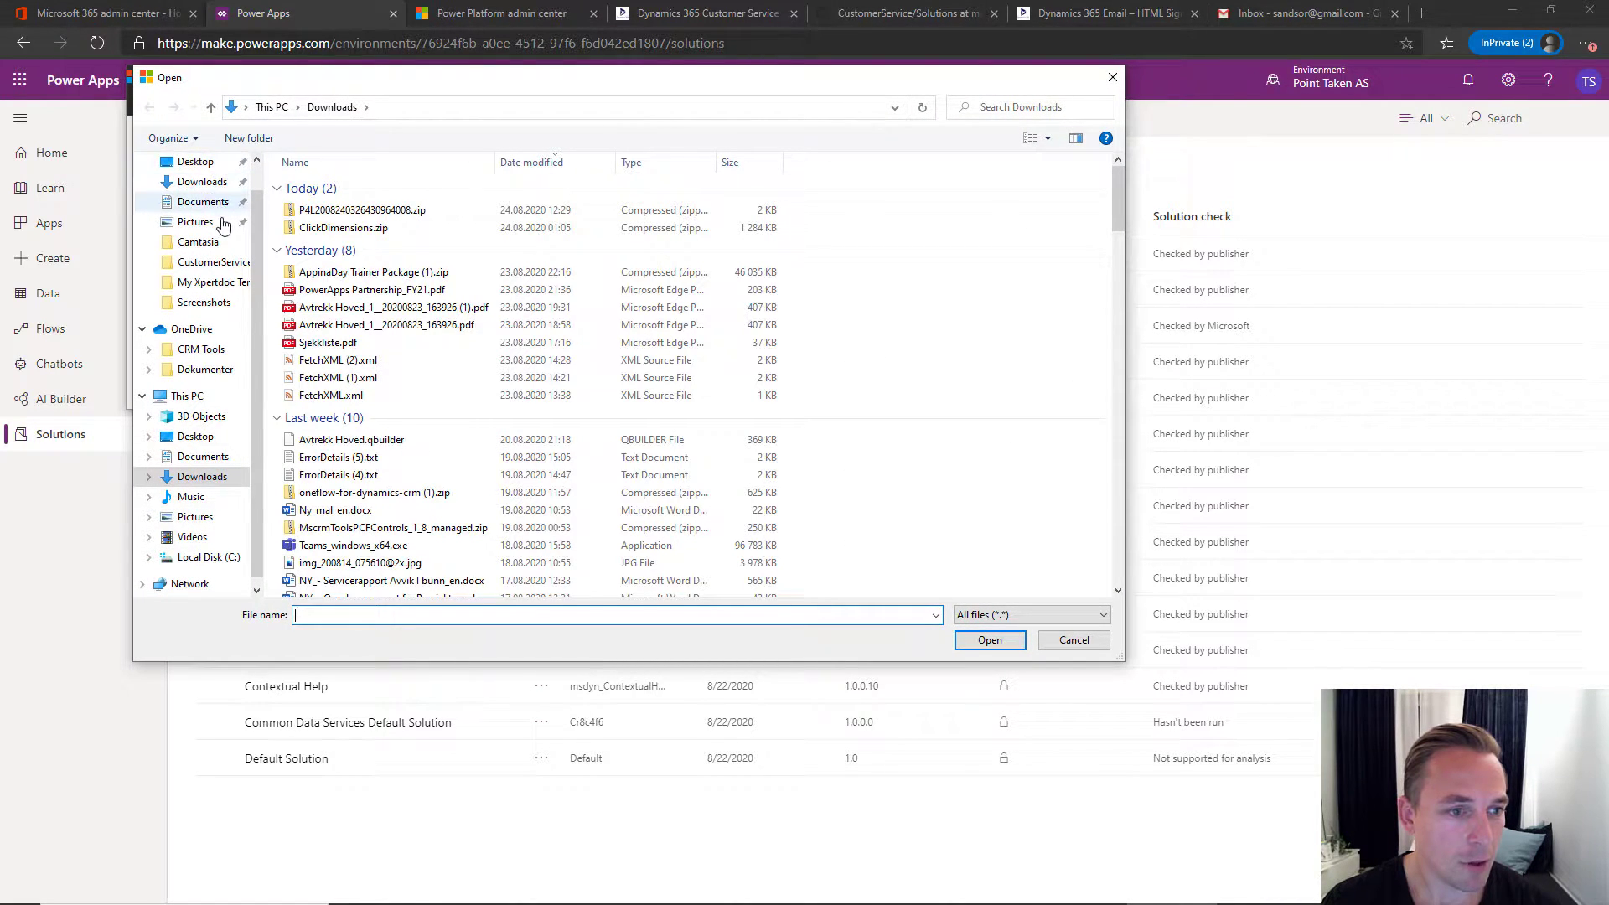
left_click(214, 242)
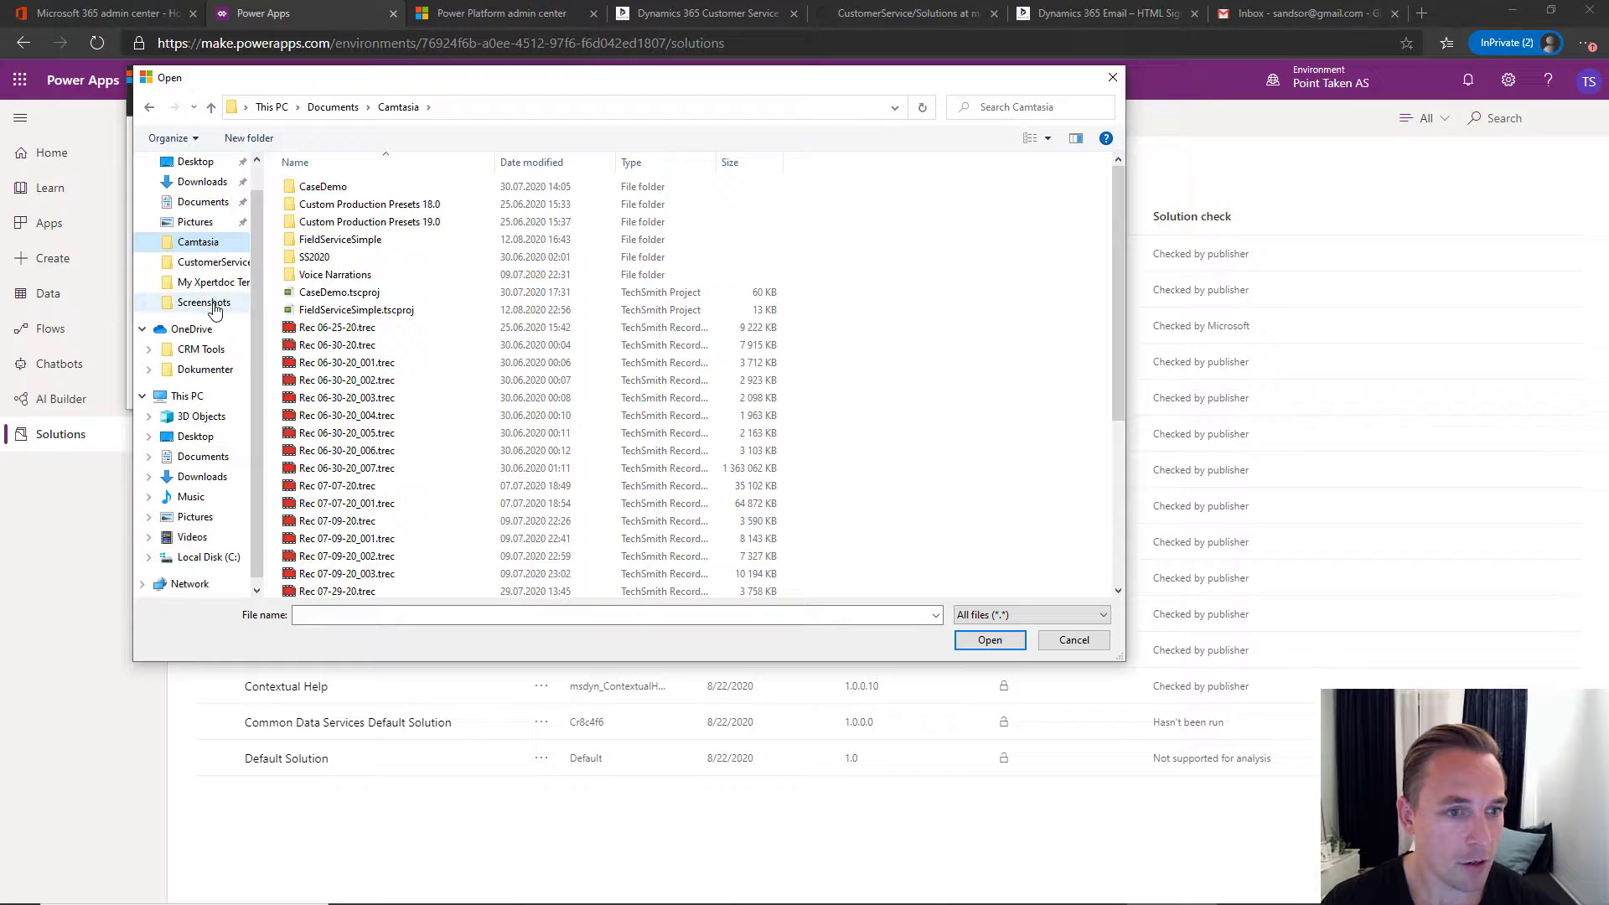
left_click(213, 262)
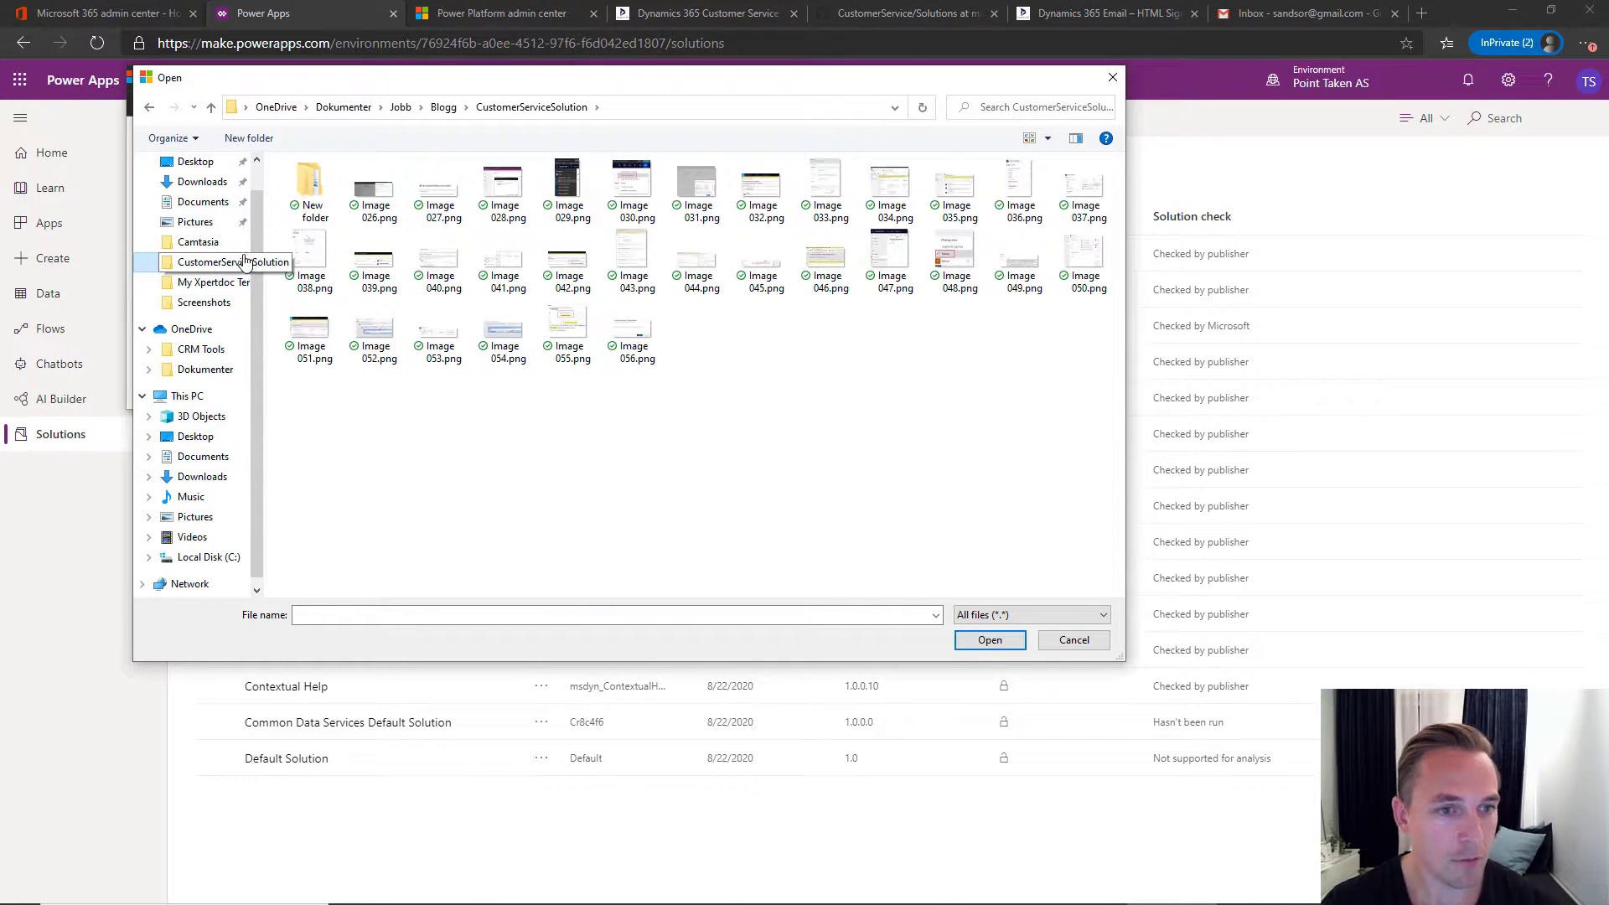
double_click(319, 186)
left_click(352, 186)
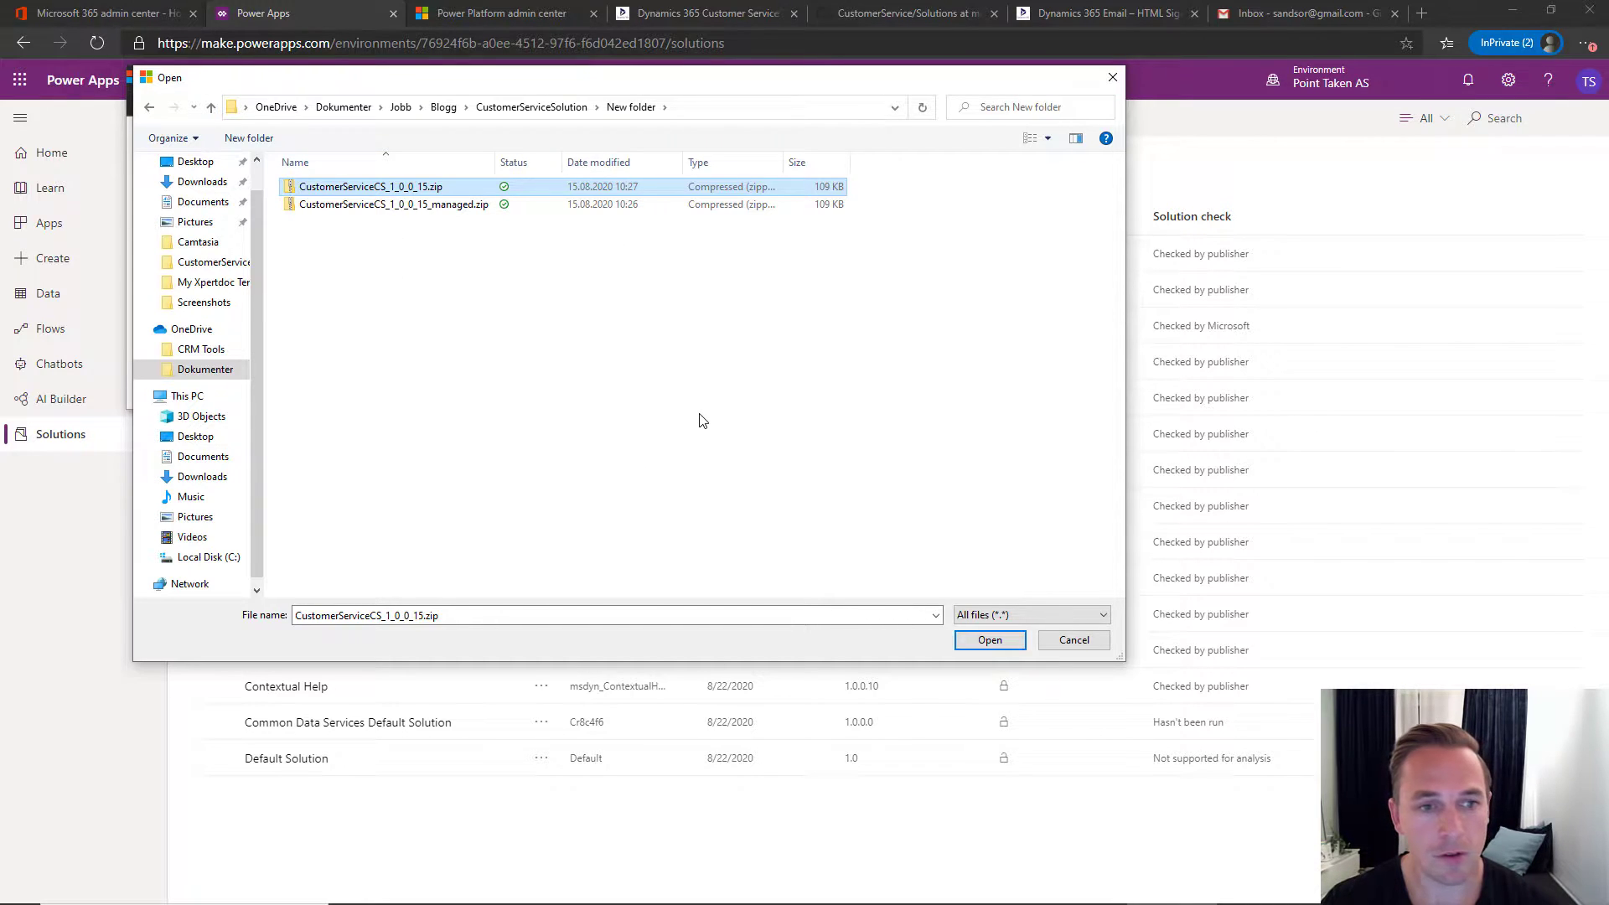
left_click(991, 642)
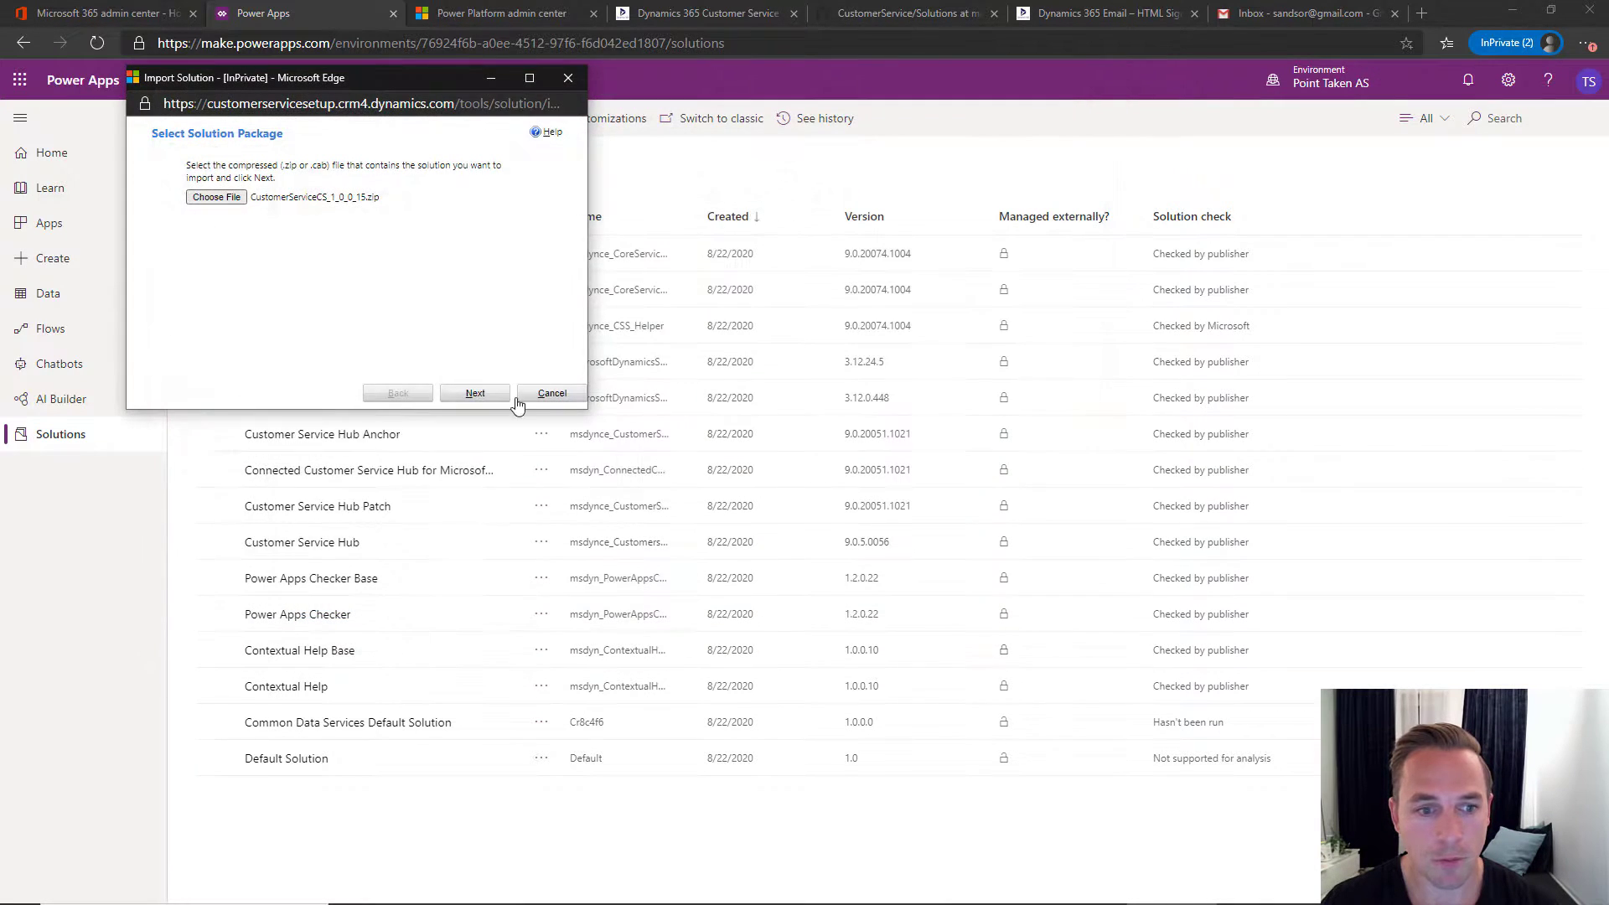
- Step through the wizard and start importing the unmanaged Customer Service - CS solution
left_click(485, 400)
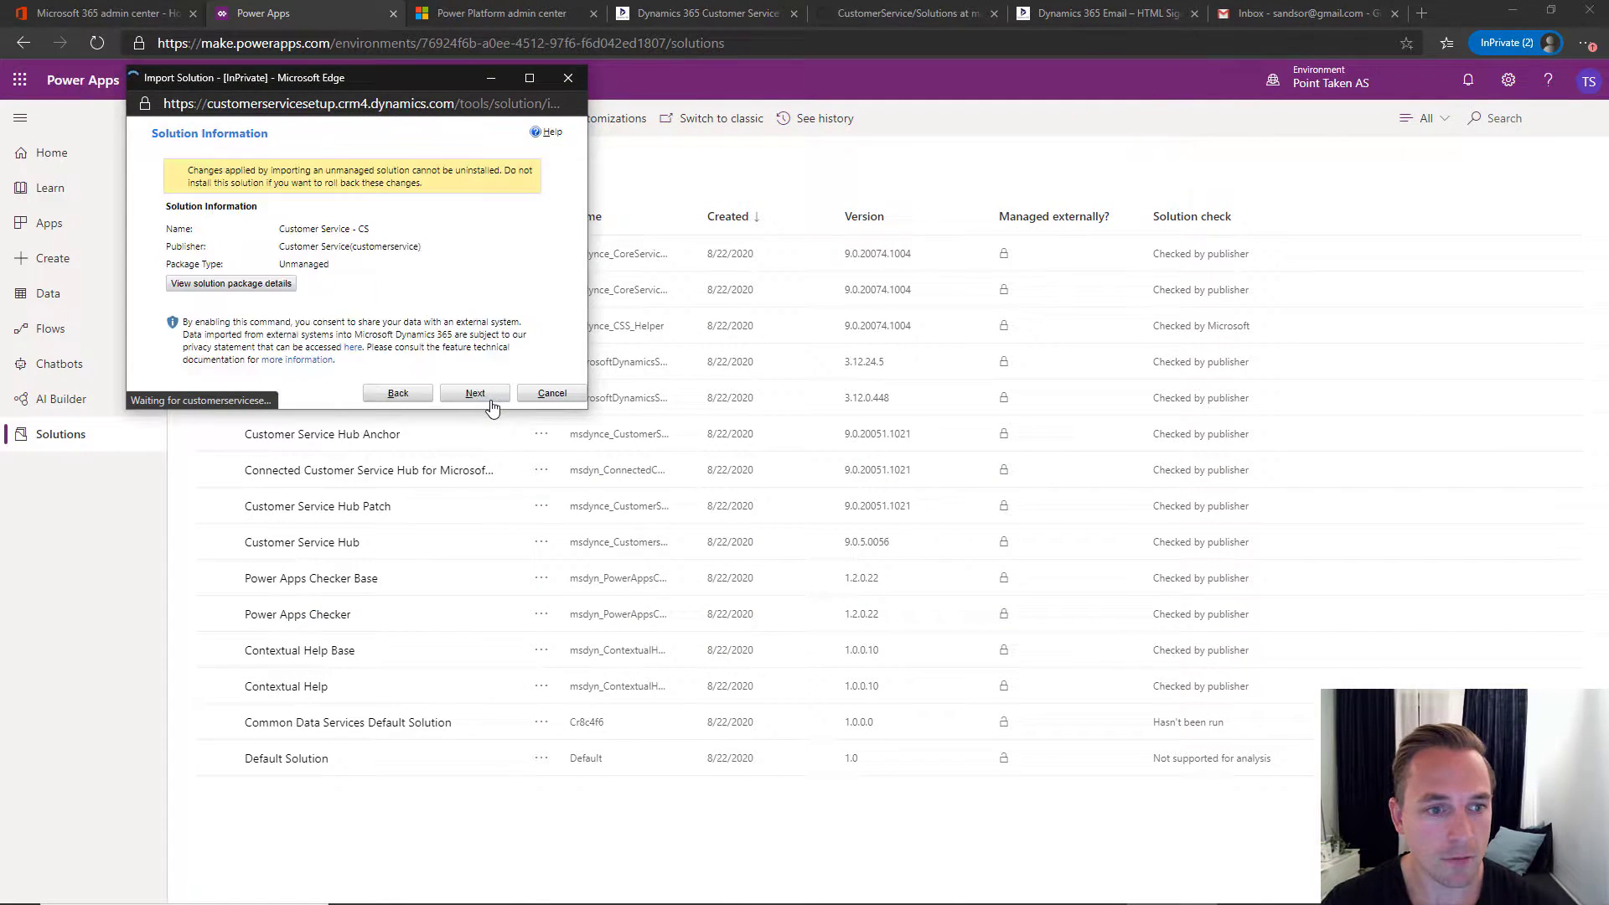
left_click(493, 402)
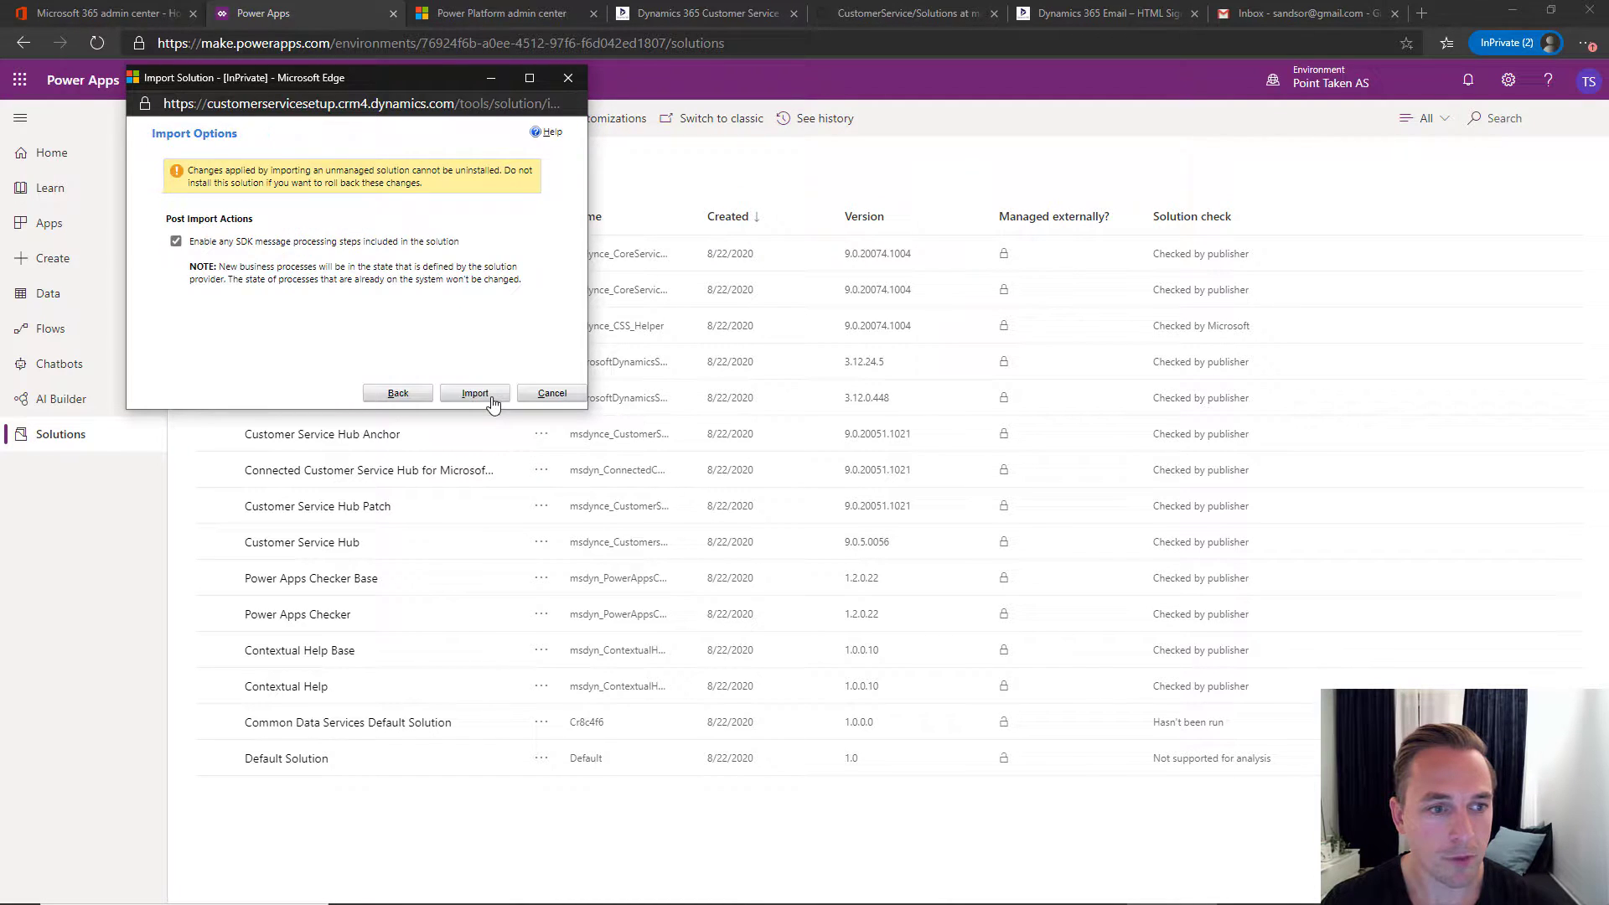
left_click(493, 402)
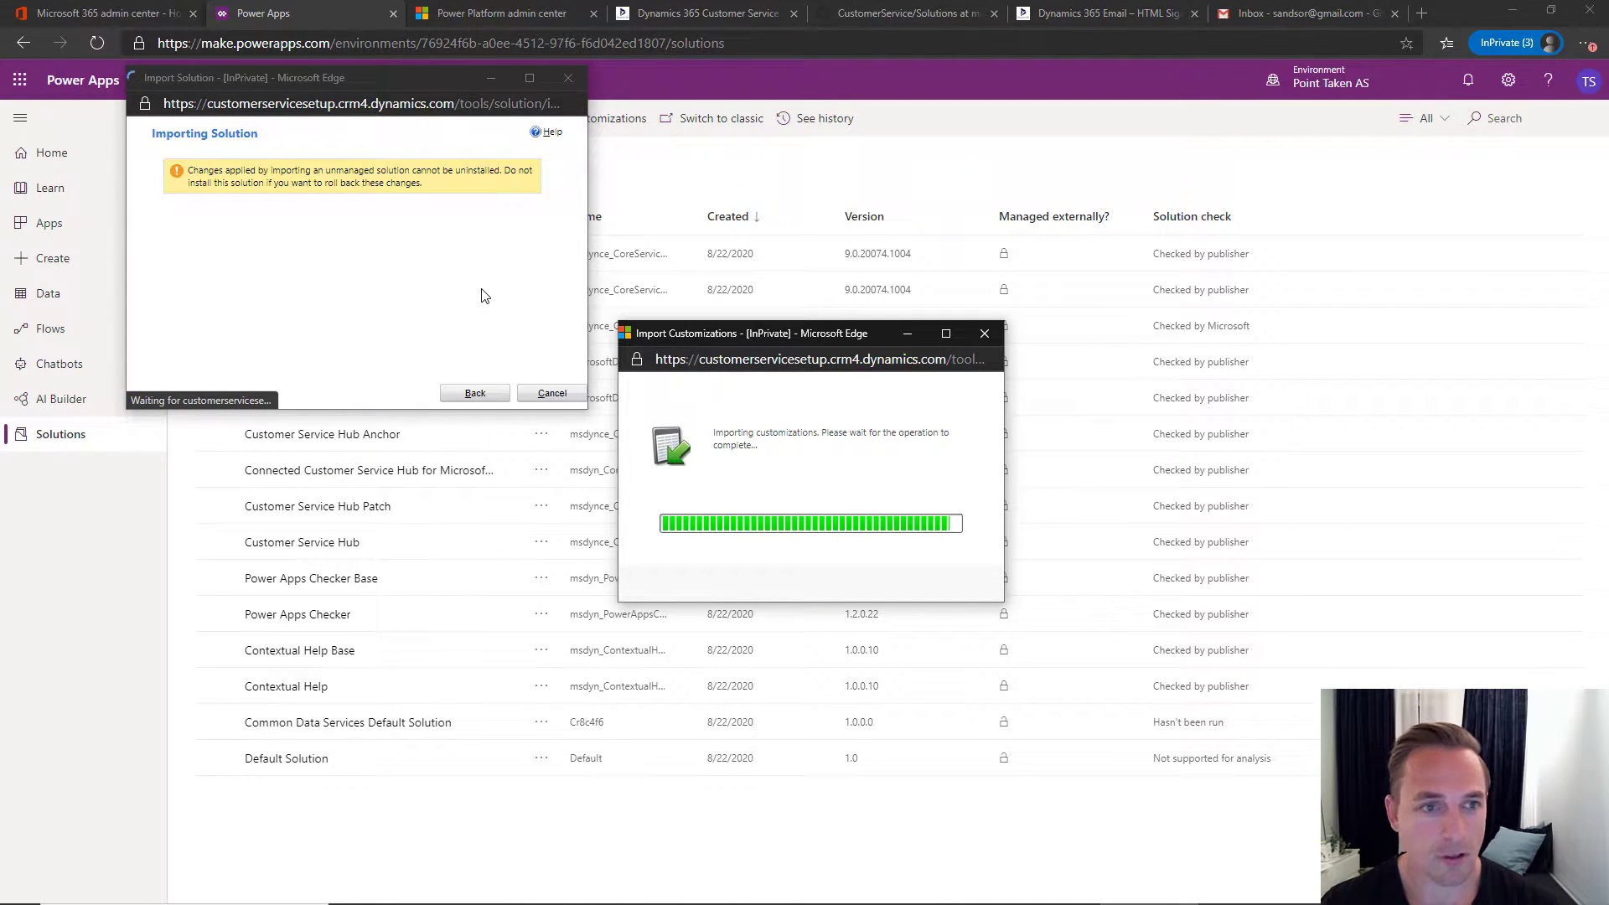
- Review the blog's 'Remember to PUBLISH CHANGES' step, then confirm Customer Service - CS 1.0.0.15 finished importing
left_click(690, 21)
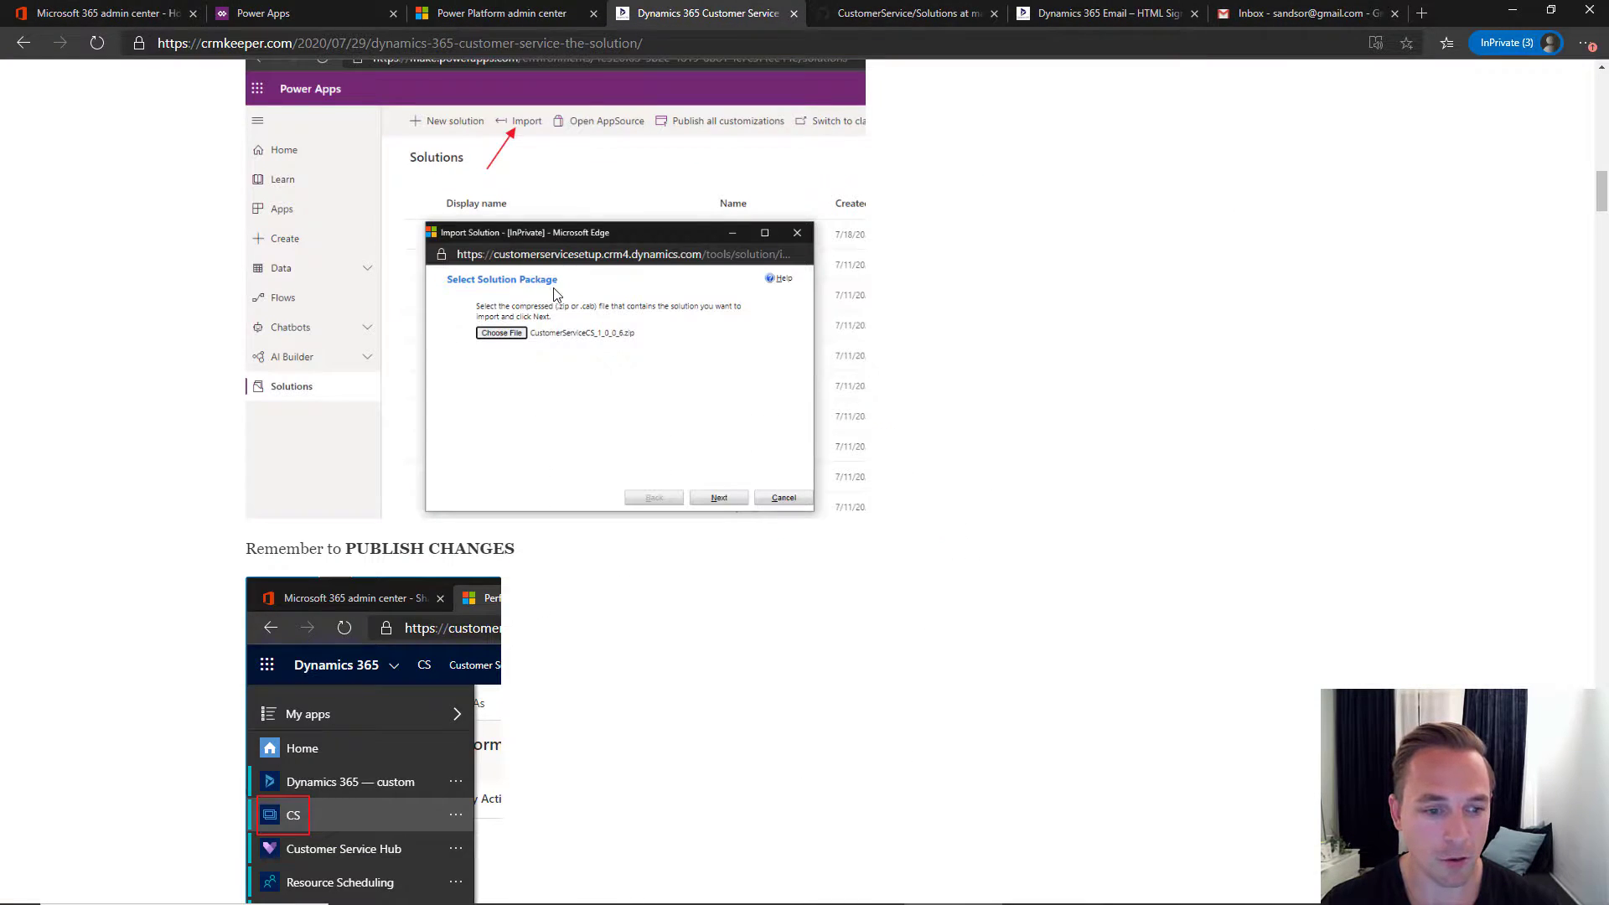
scroll(565, 289, "down", 1)
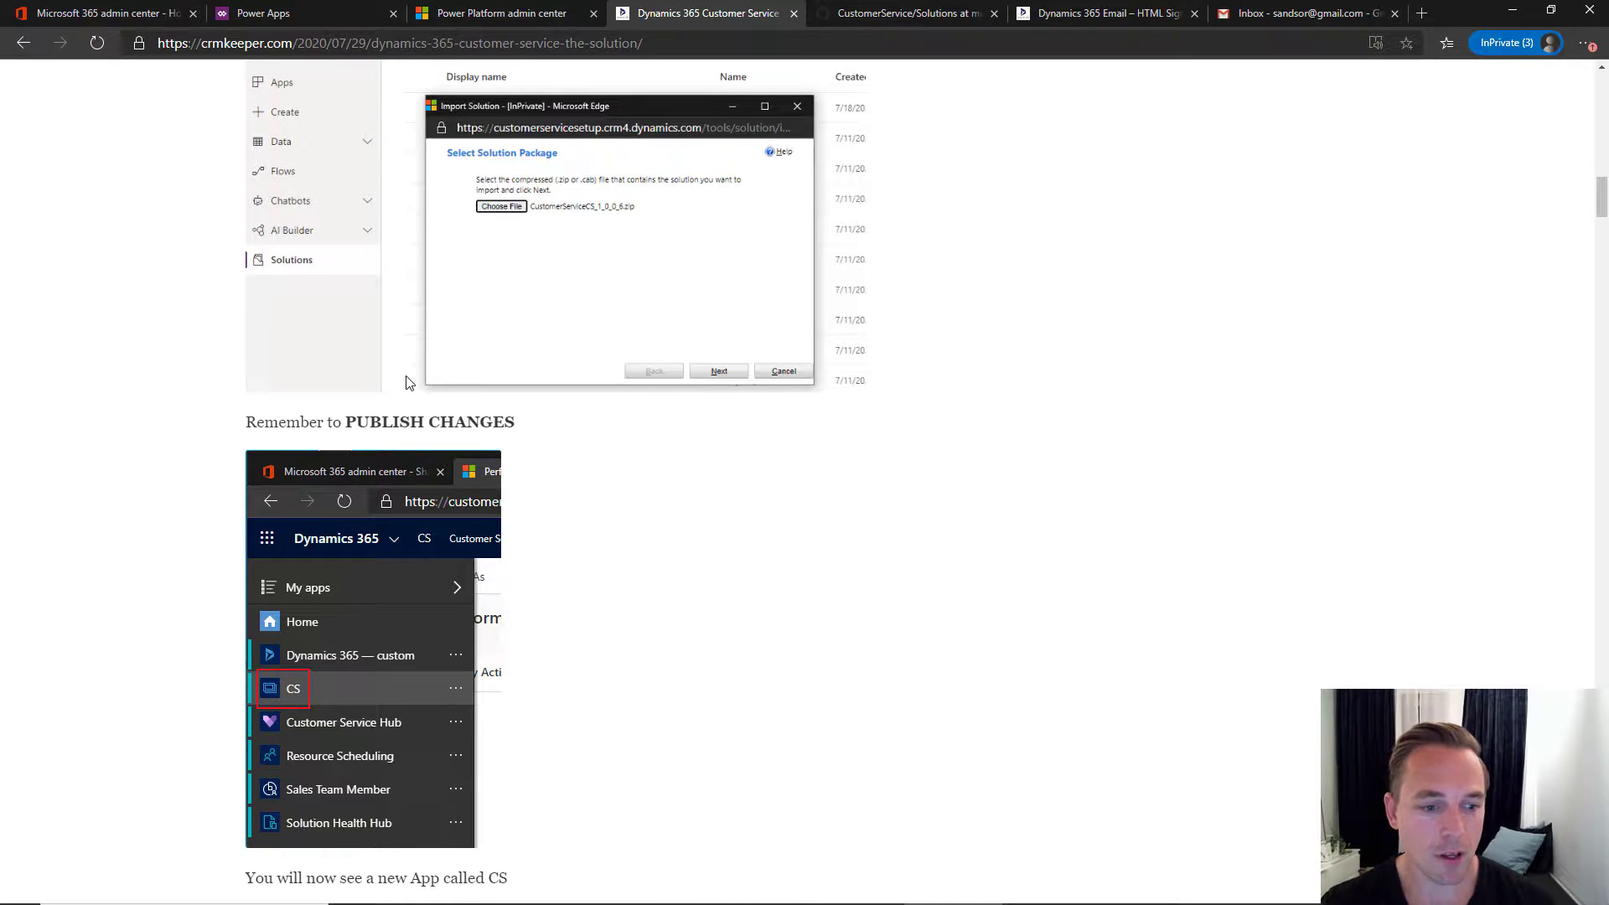
scroll(405, 377, "down", 1)
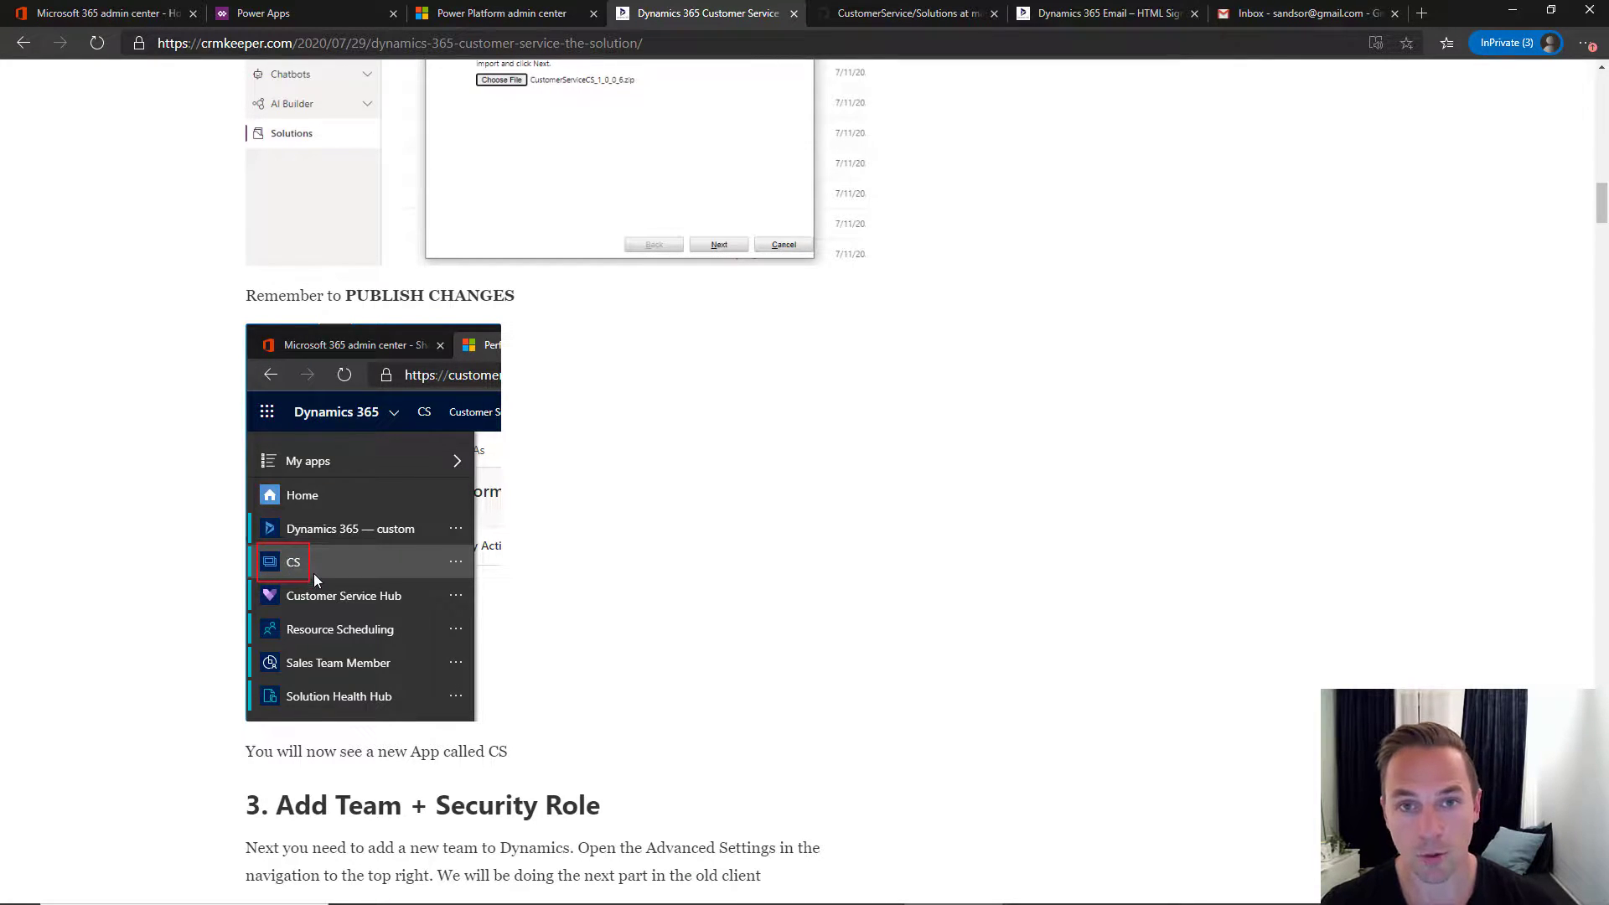
scroll(384, 546, "down", 3)
scroll(328, 385, "up", 1)
scroll(328, 385, "up", 1)
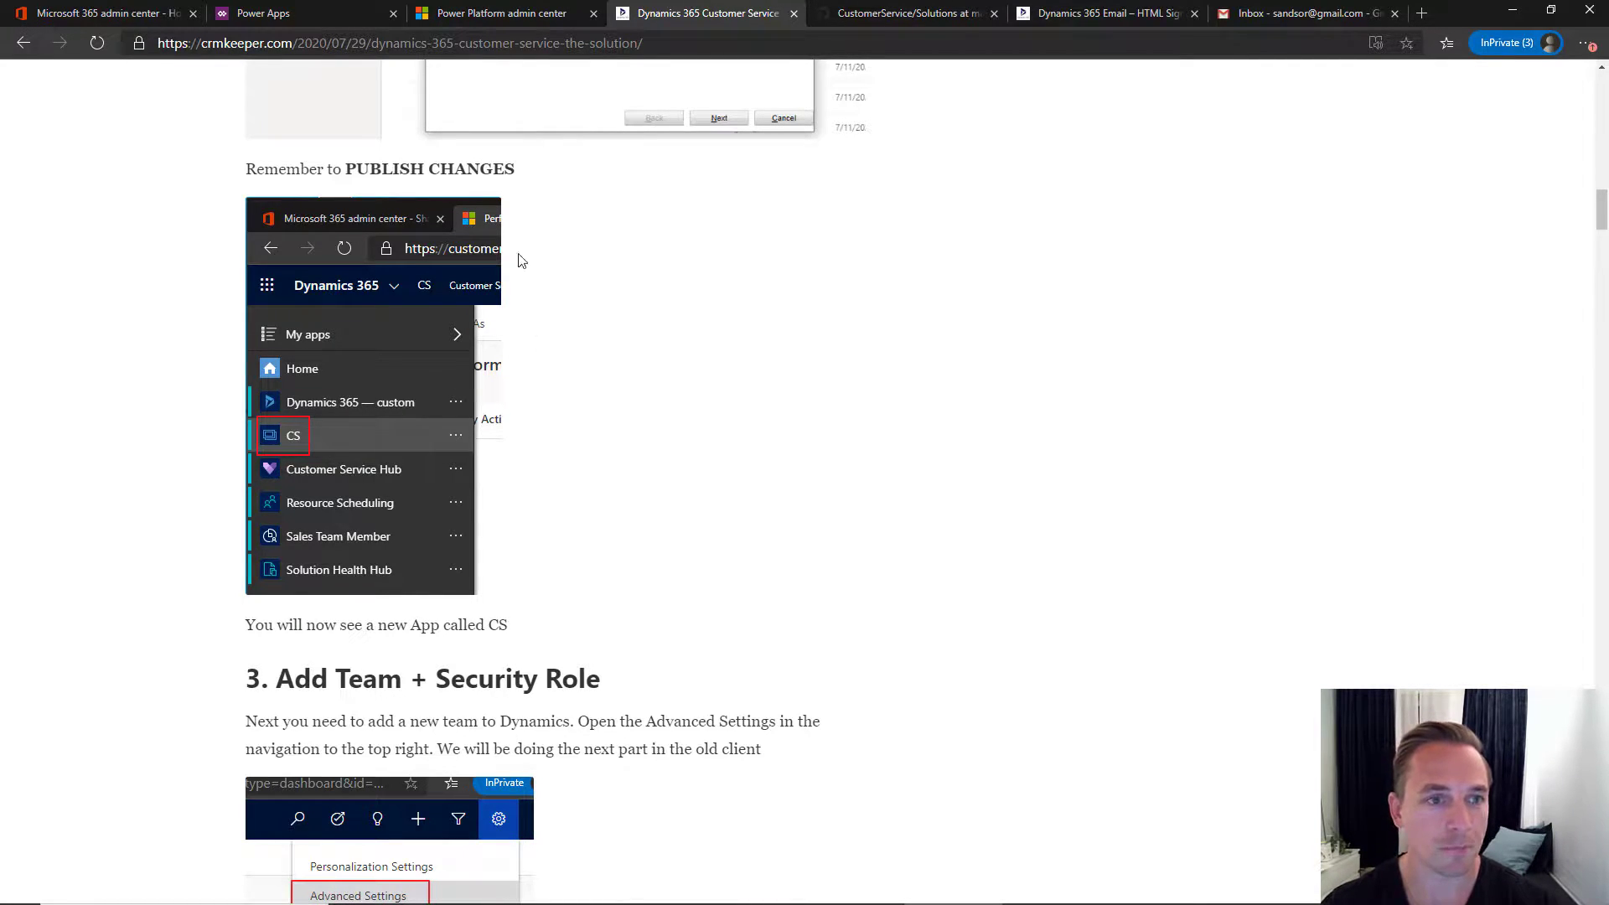
left_click(325, 13)
key("alt+Tab")
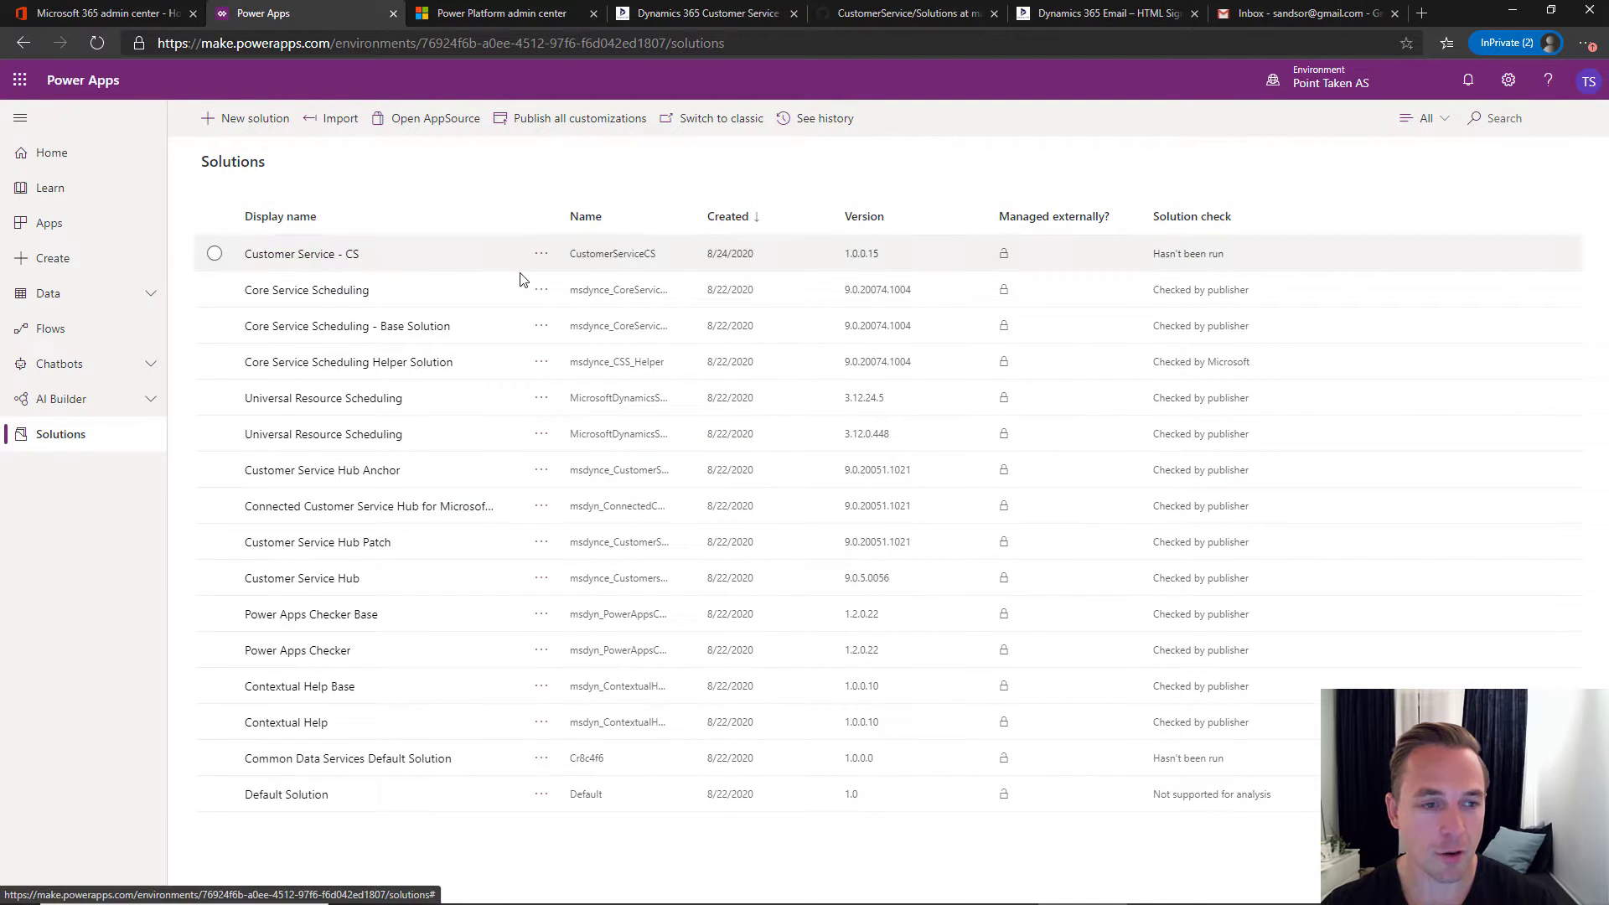
- Publish all customizations for the imported Customer Service - CS solution and close the import window
key("alt+Tab")
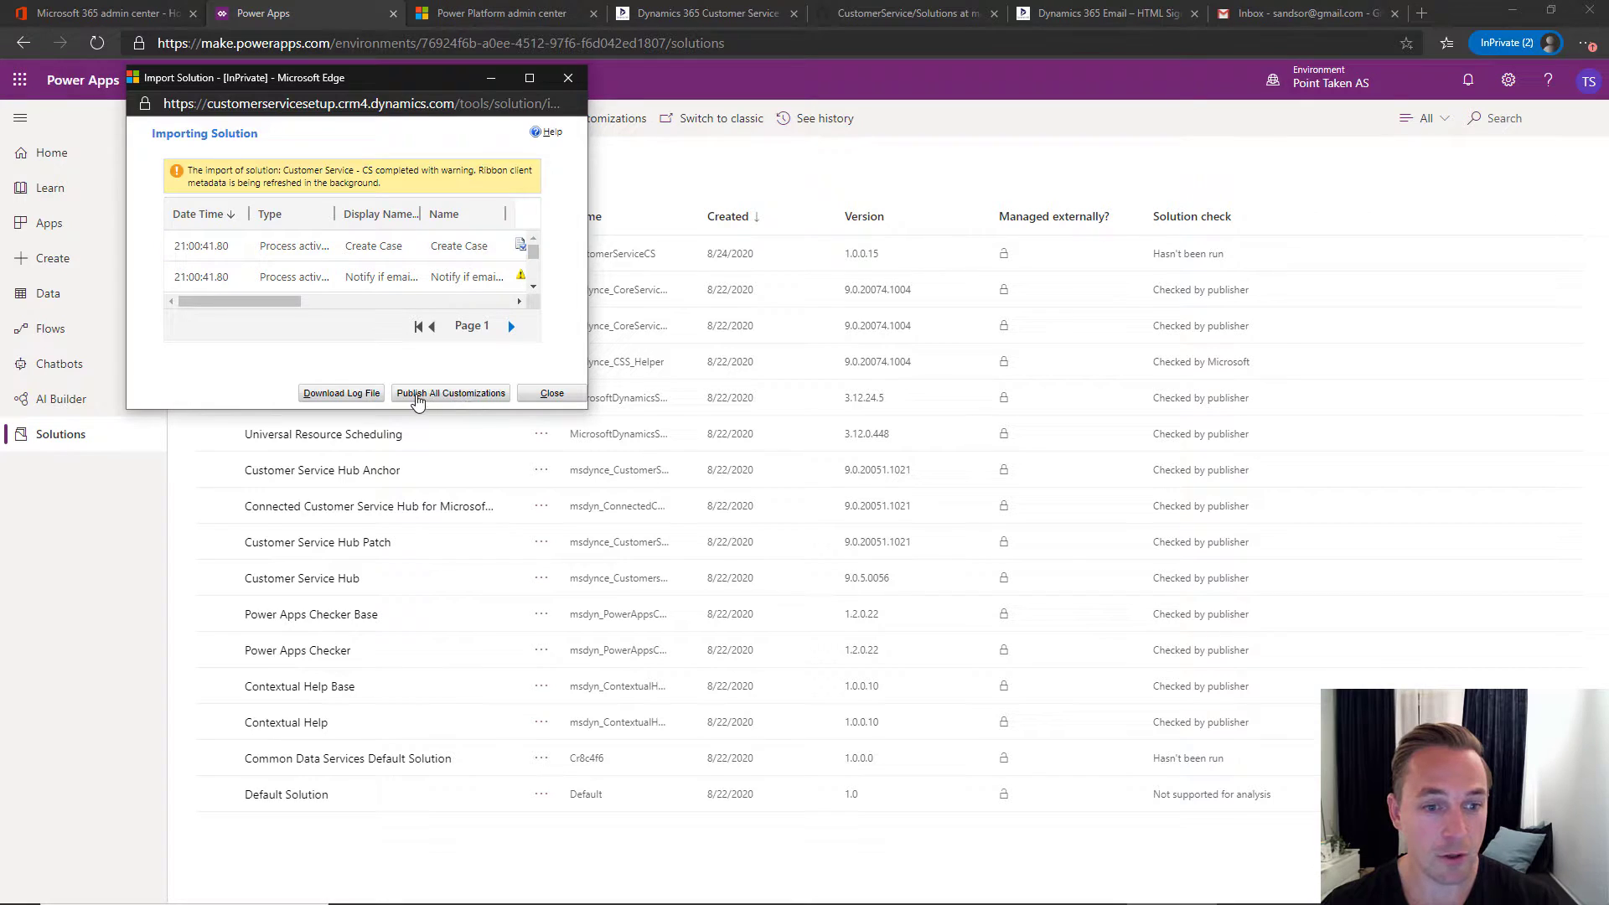
left_click(463, 399)
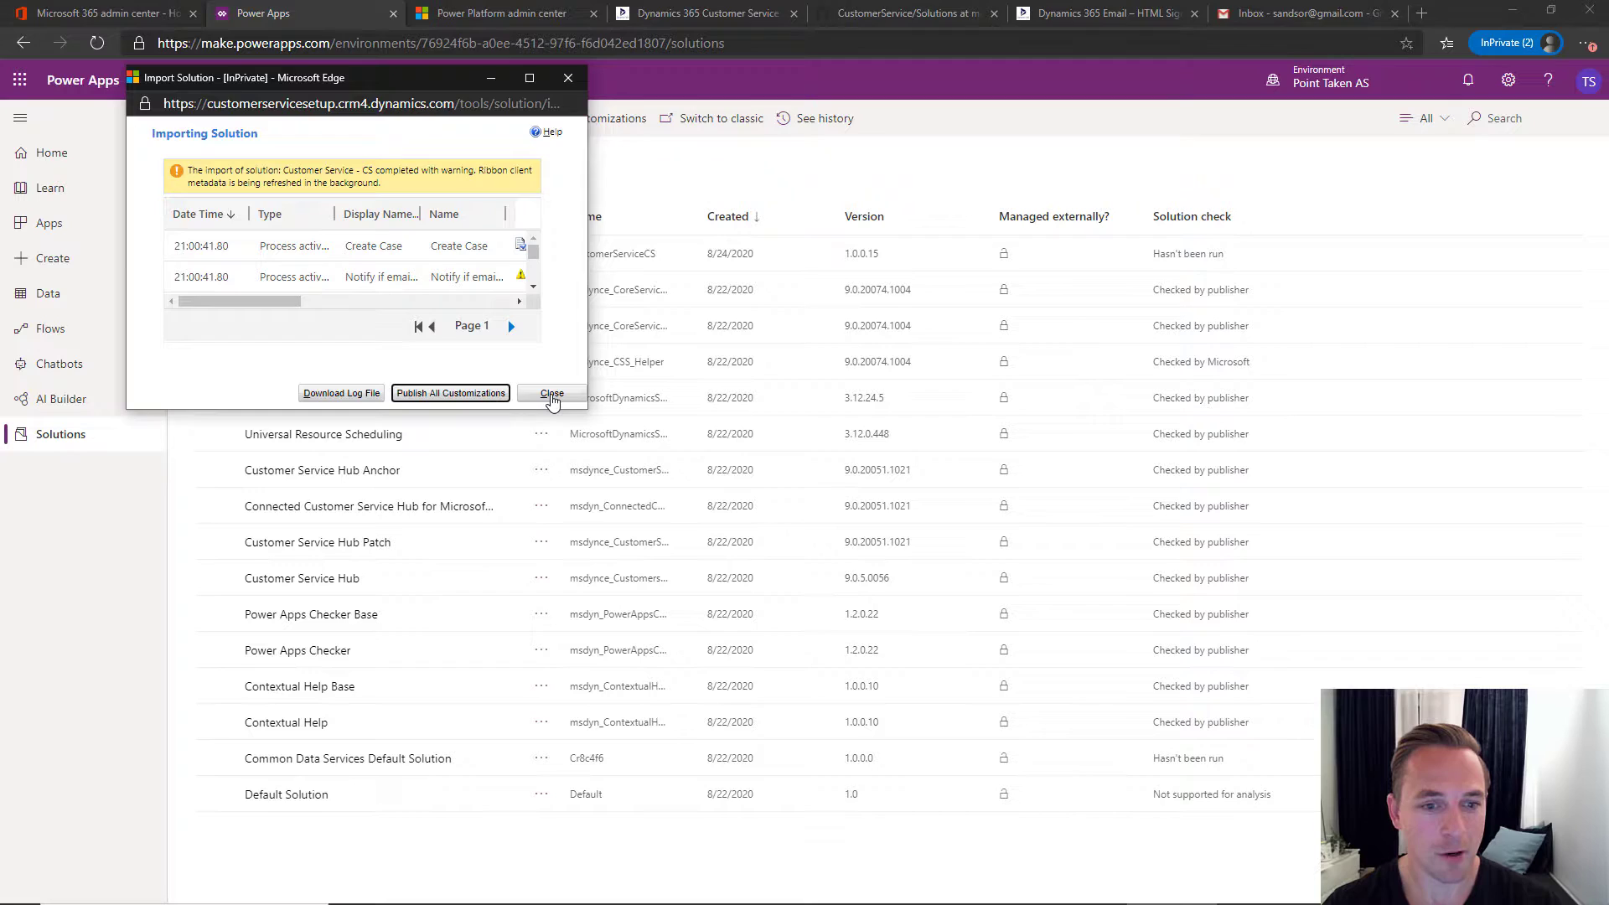
left_click(551, 393)
left_click(494, 20)
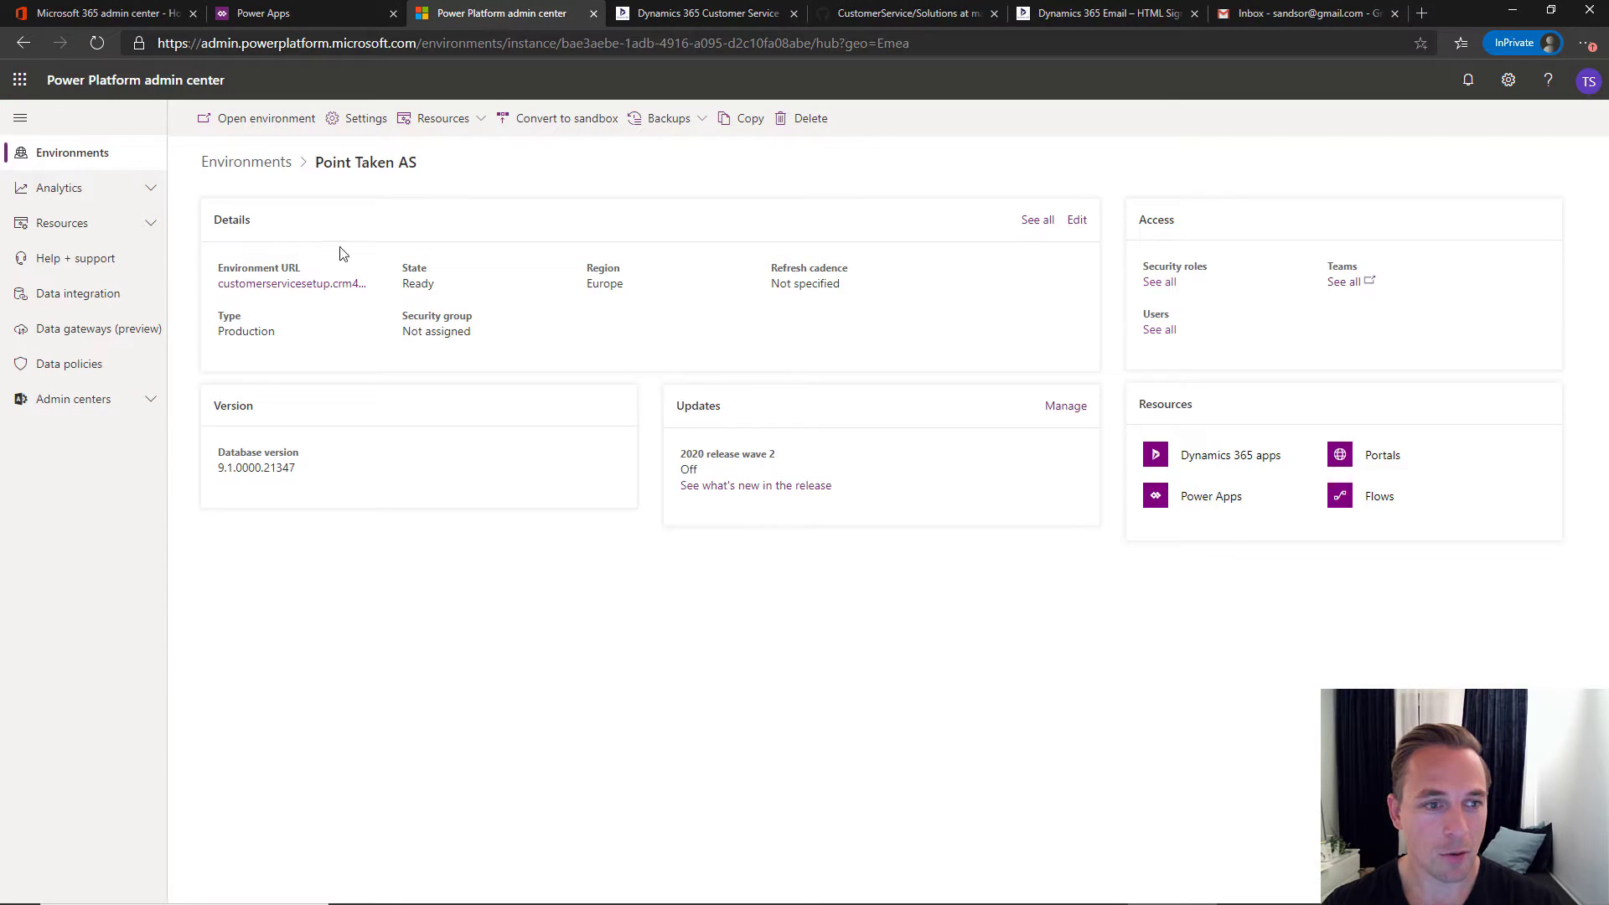
- Launch the CS app from the environment URL to confirm Performance Dashboard - CS loads
left_click(302, 285)
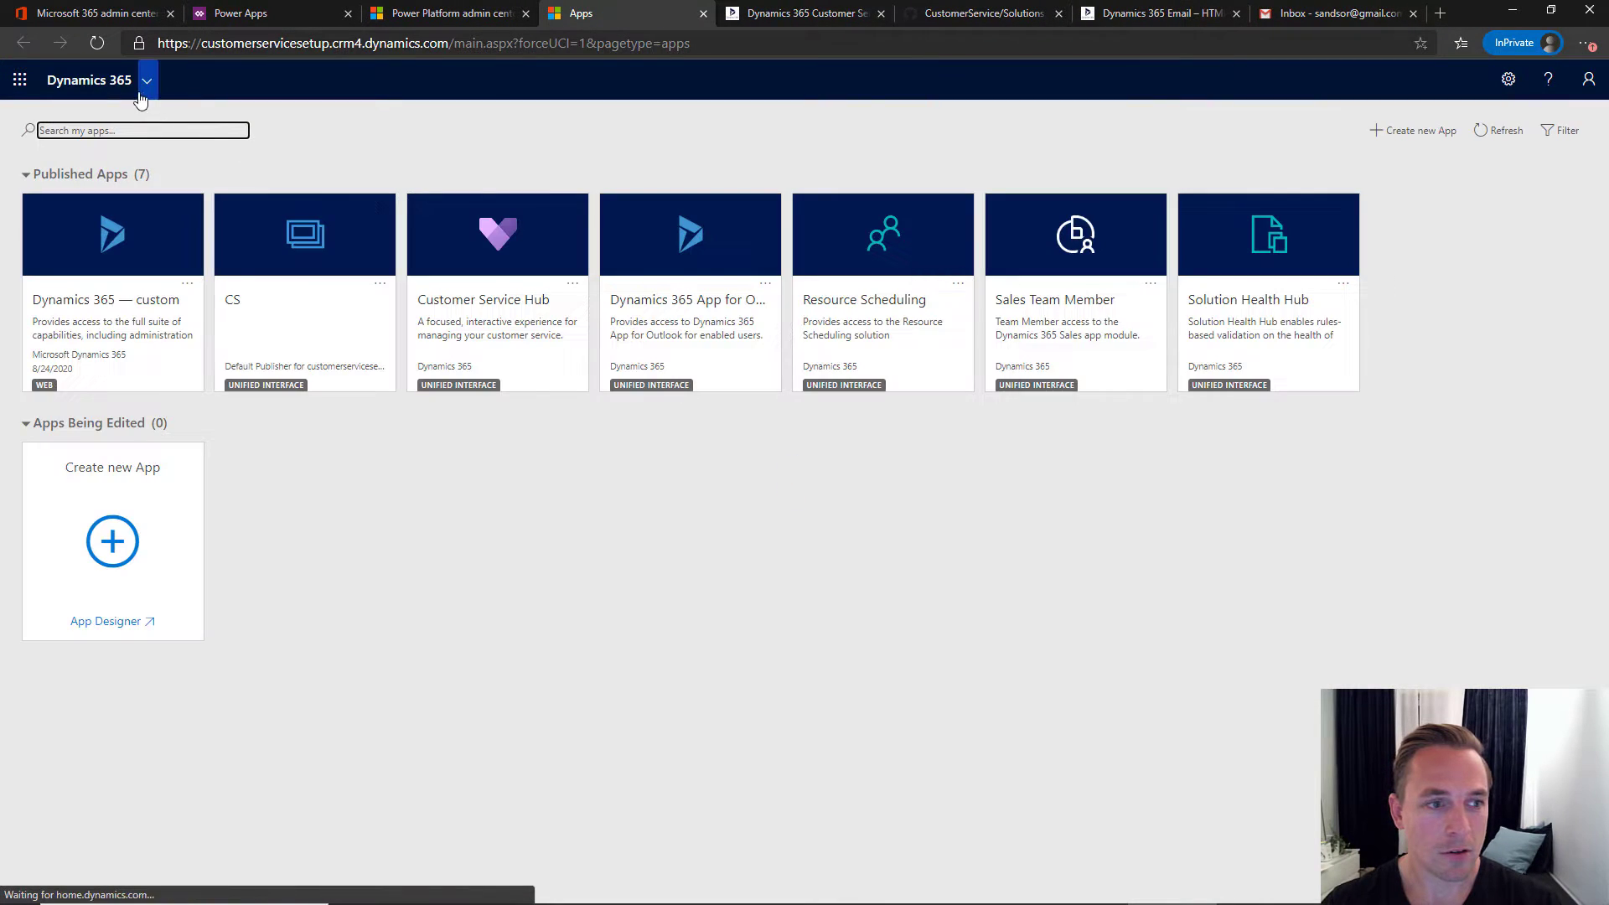
left_click(239, 311)
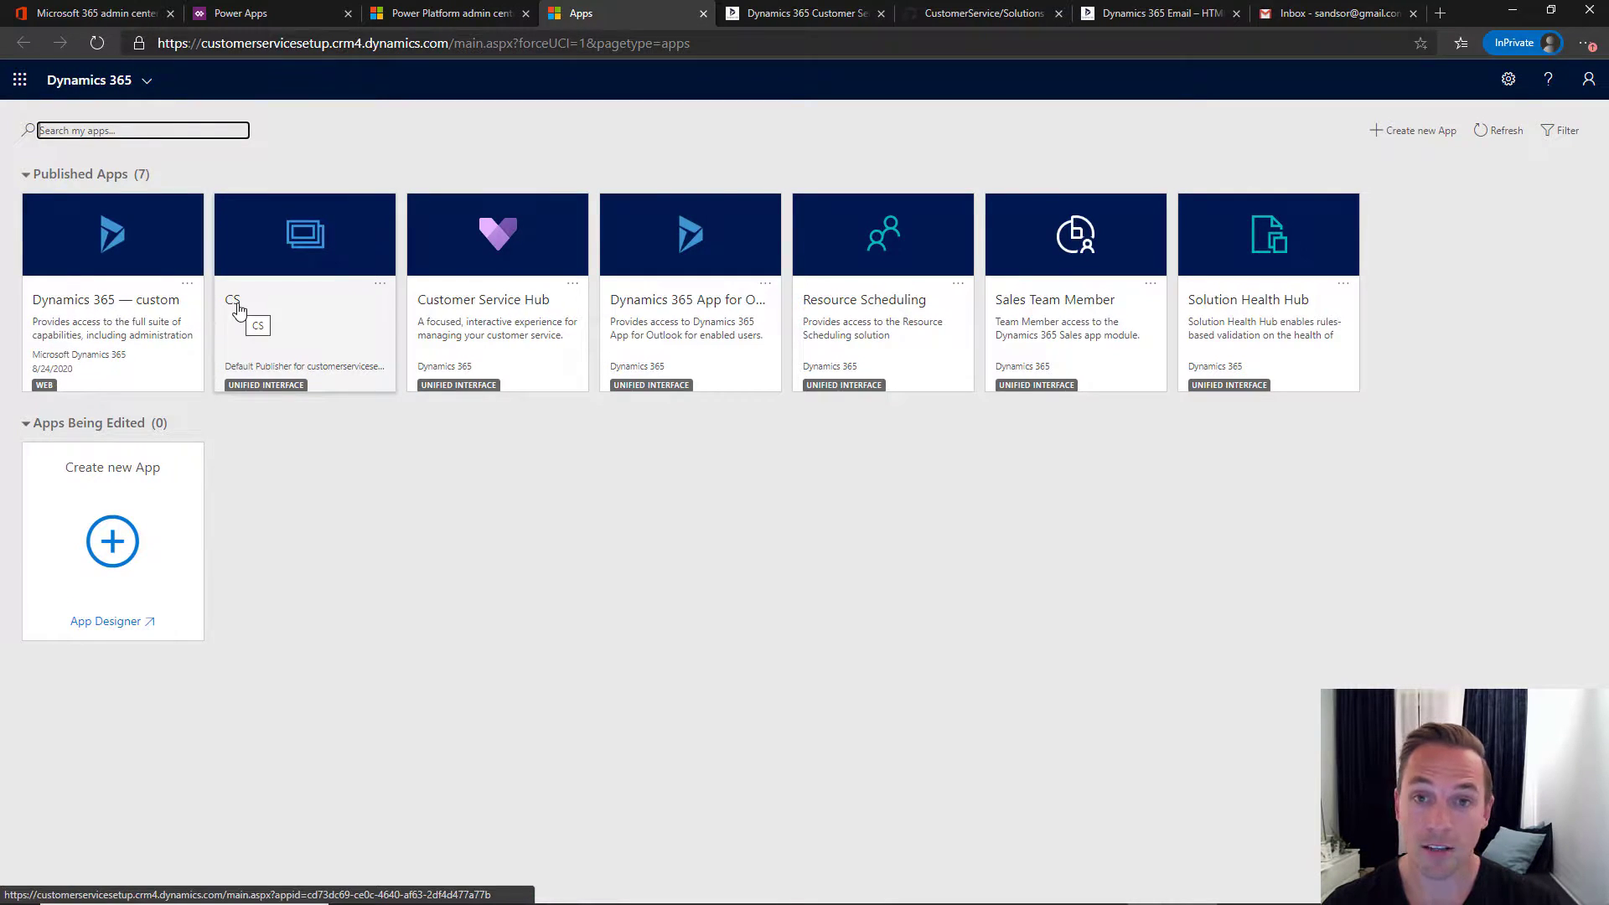
left_click(237, 309)
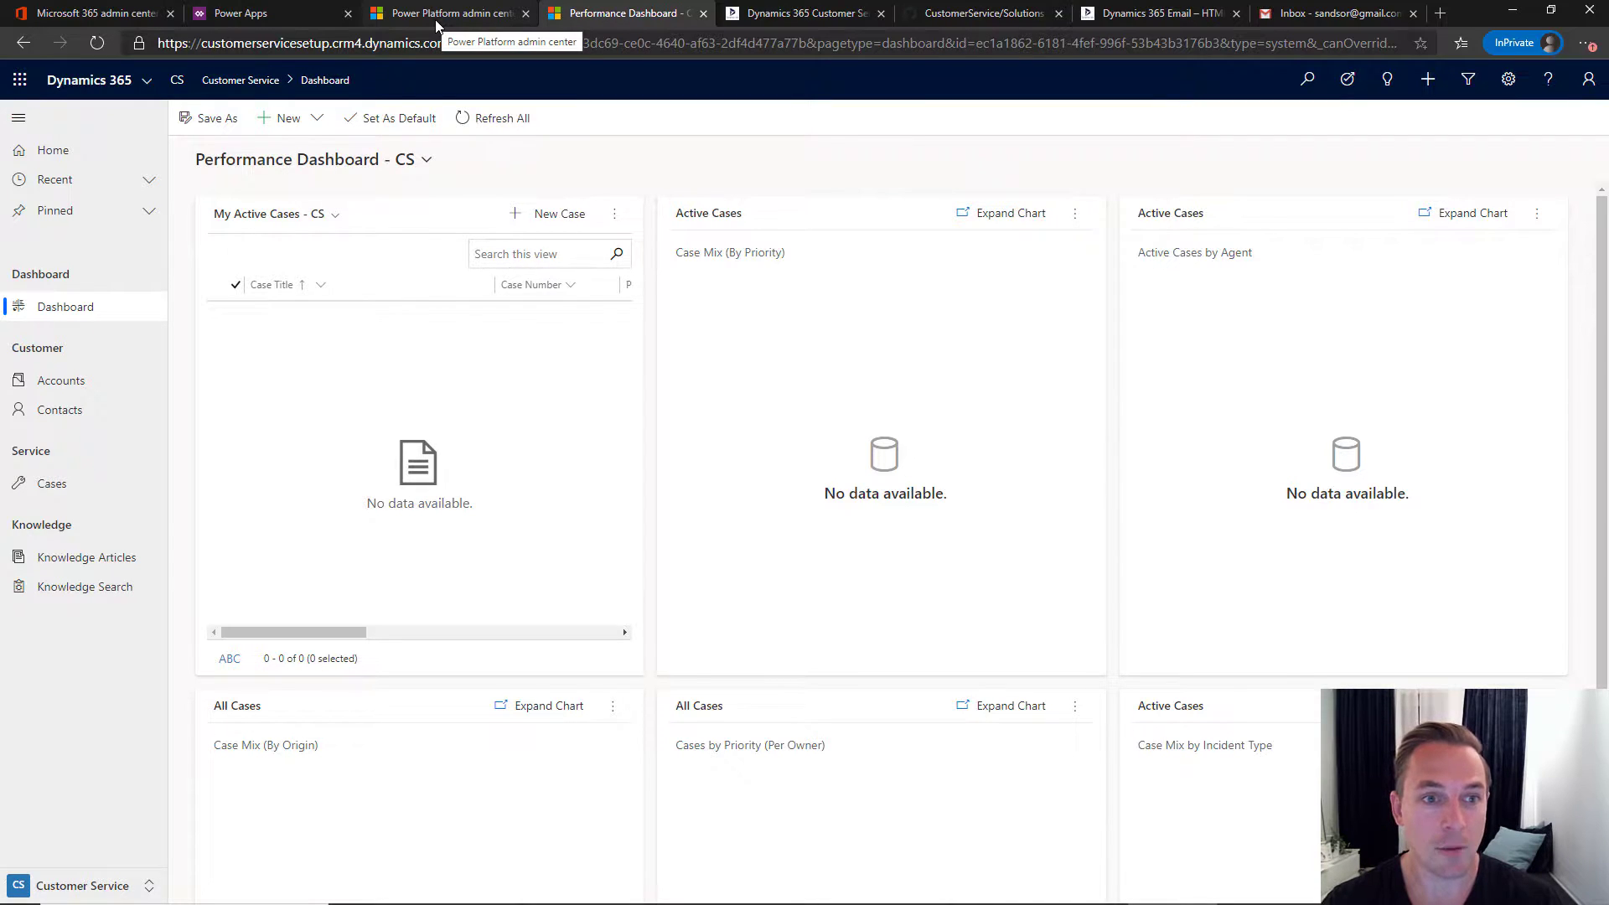
left_click(435, 18)
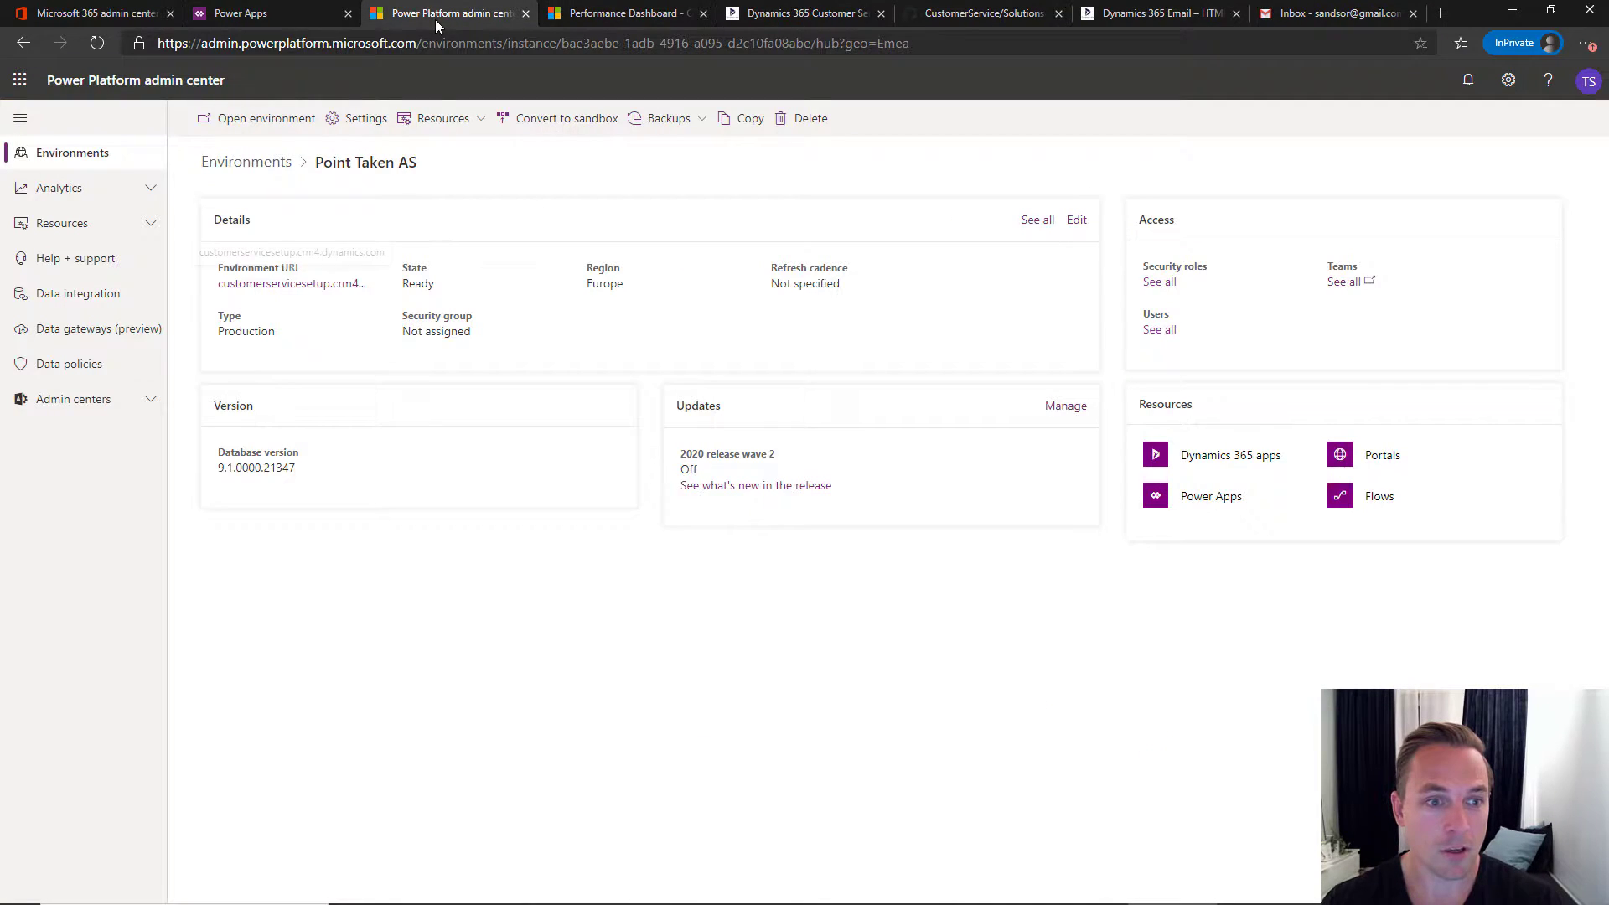
- Check the environment's Sample data page under Data management, which shows none installed
left_click(368, 122)
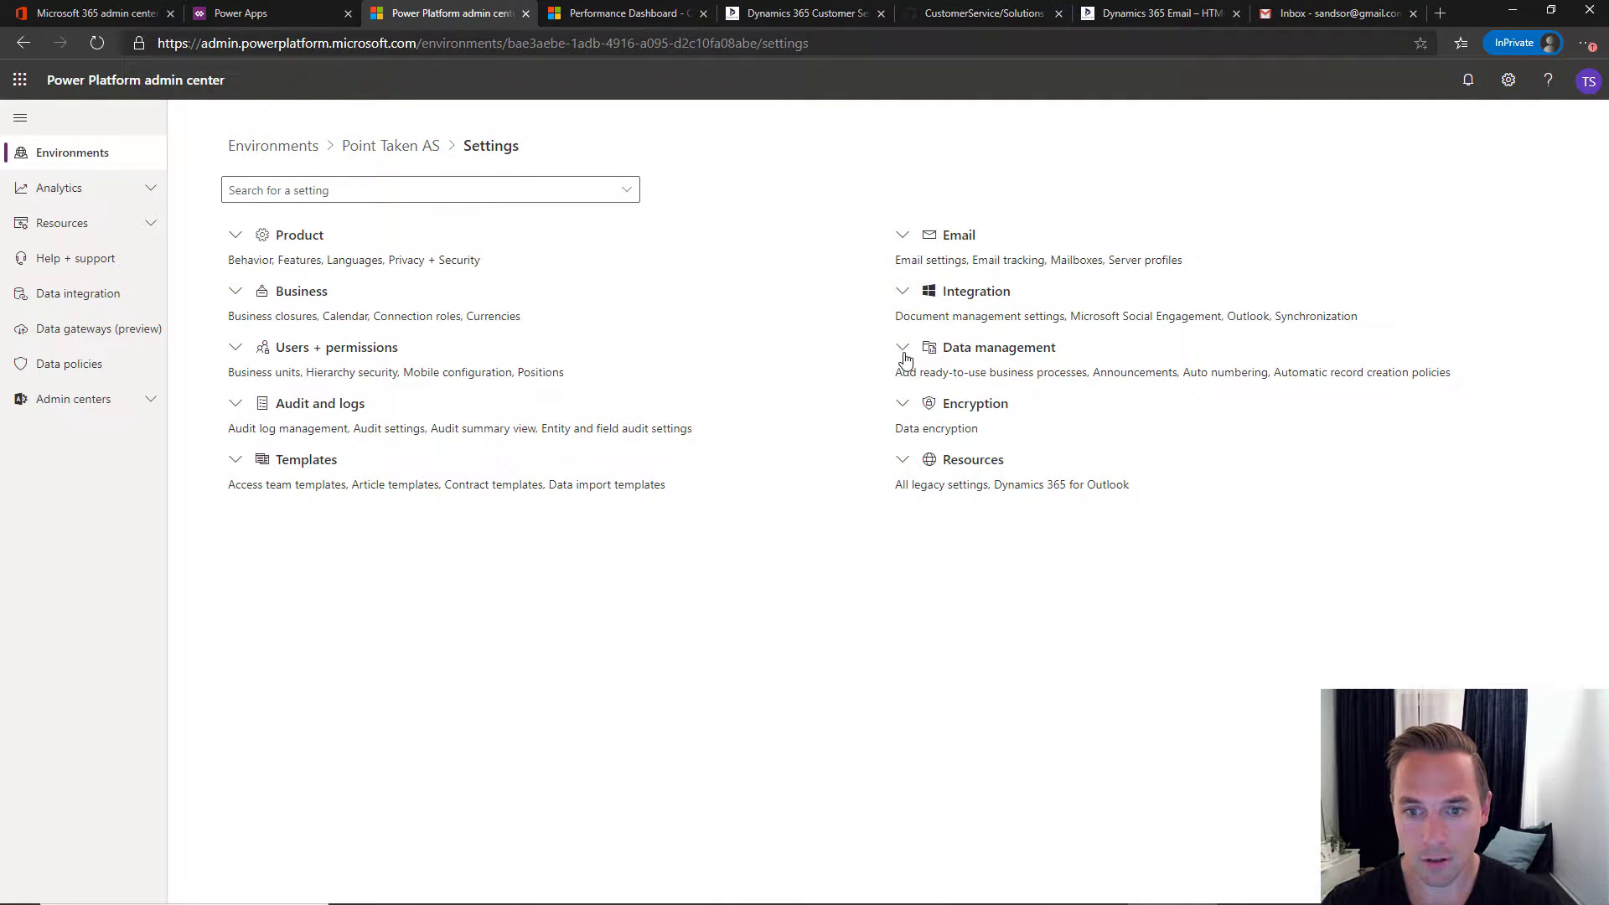
left_click(904, 352)
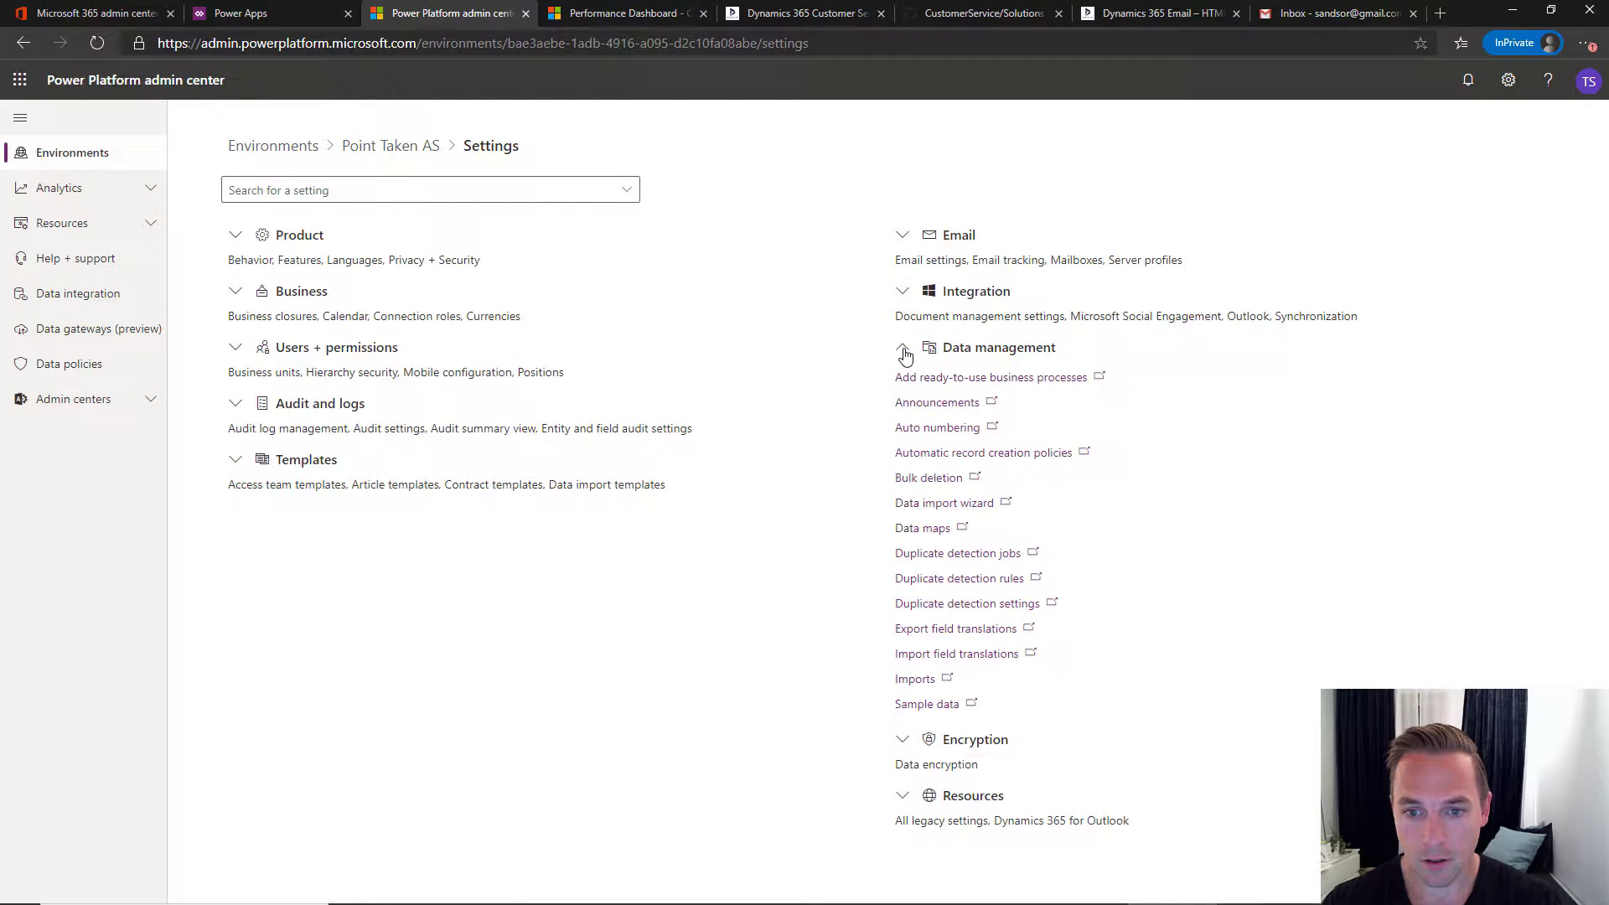
left_click(929, 704)
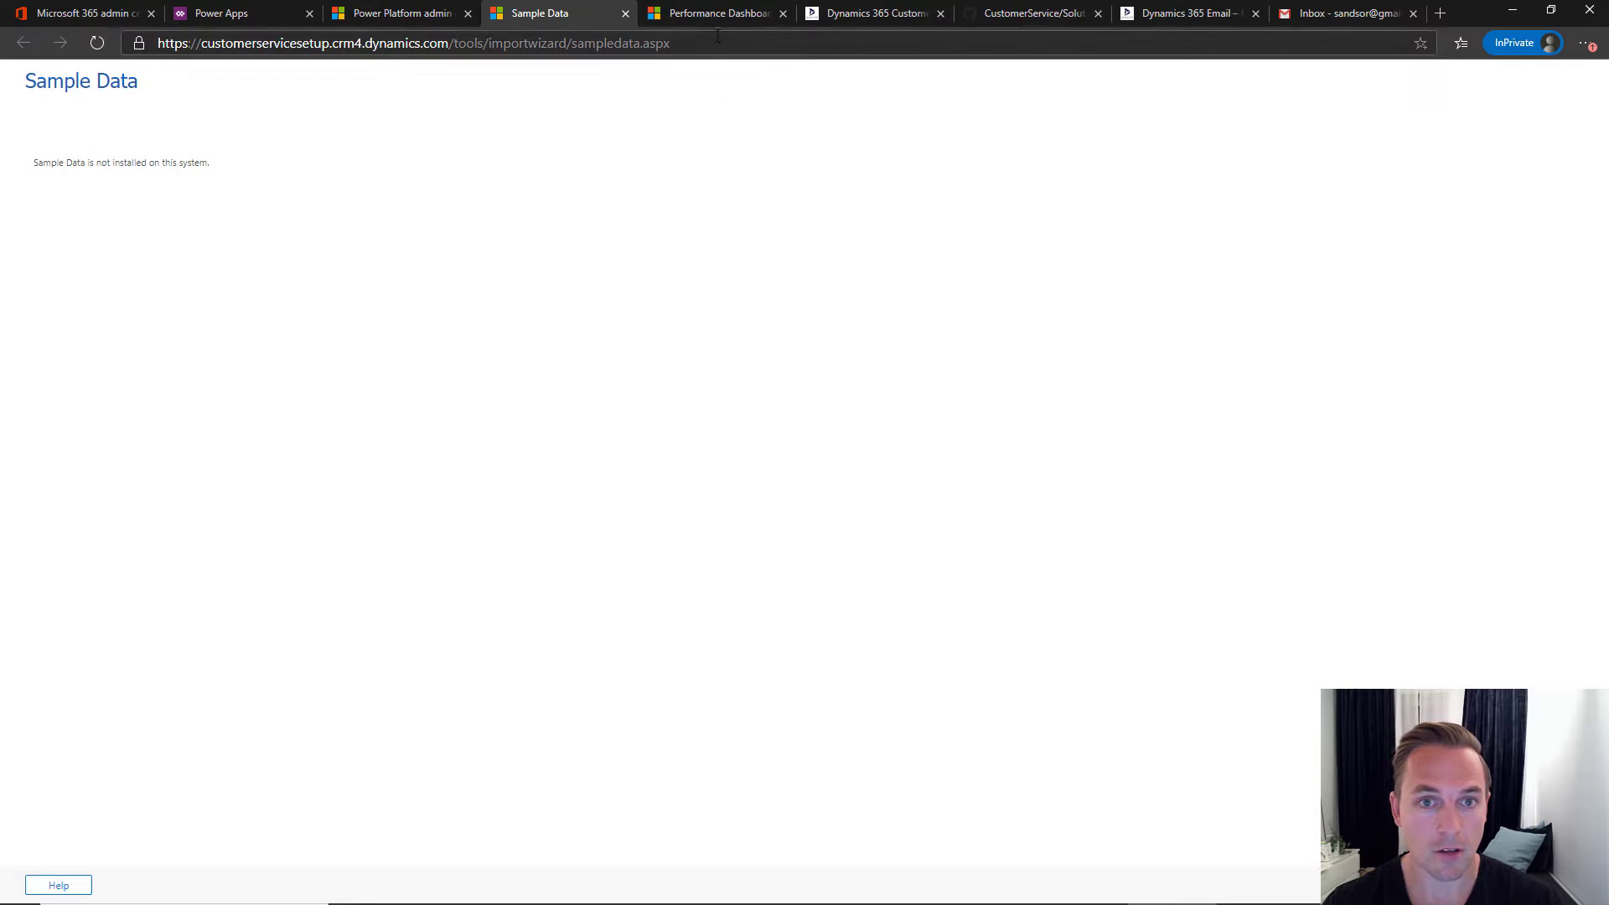
left_click(856, 13)
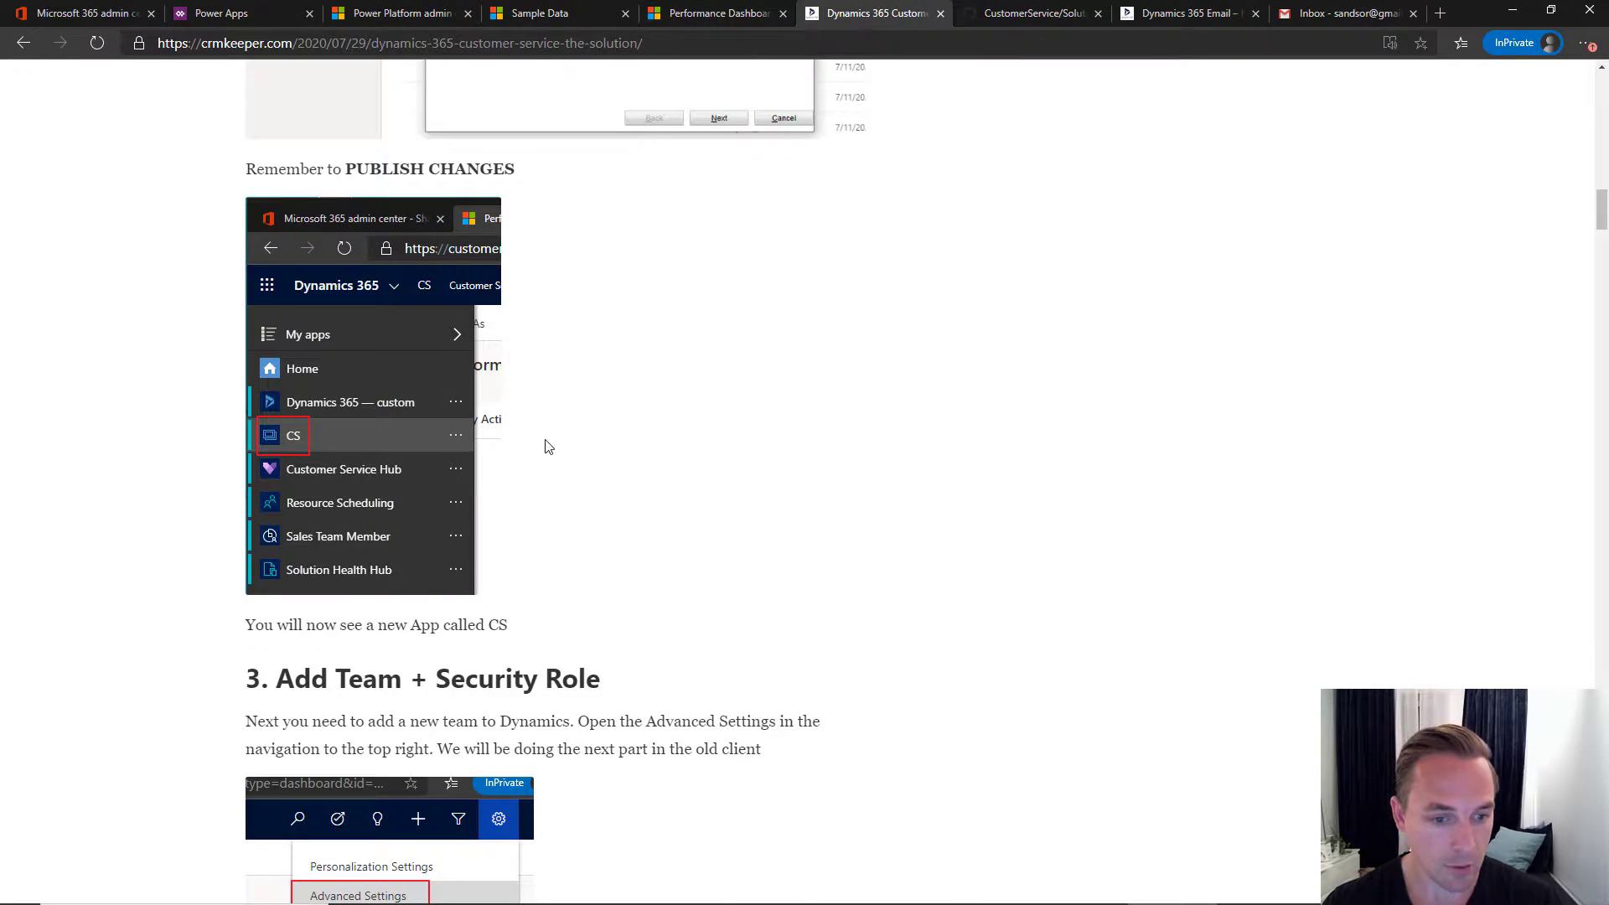
- Scroll the CRM Keeper article to '3. Add Team + Security Role', then return to the dashboard
scroll(545, 444, "down", 6)
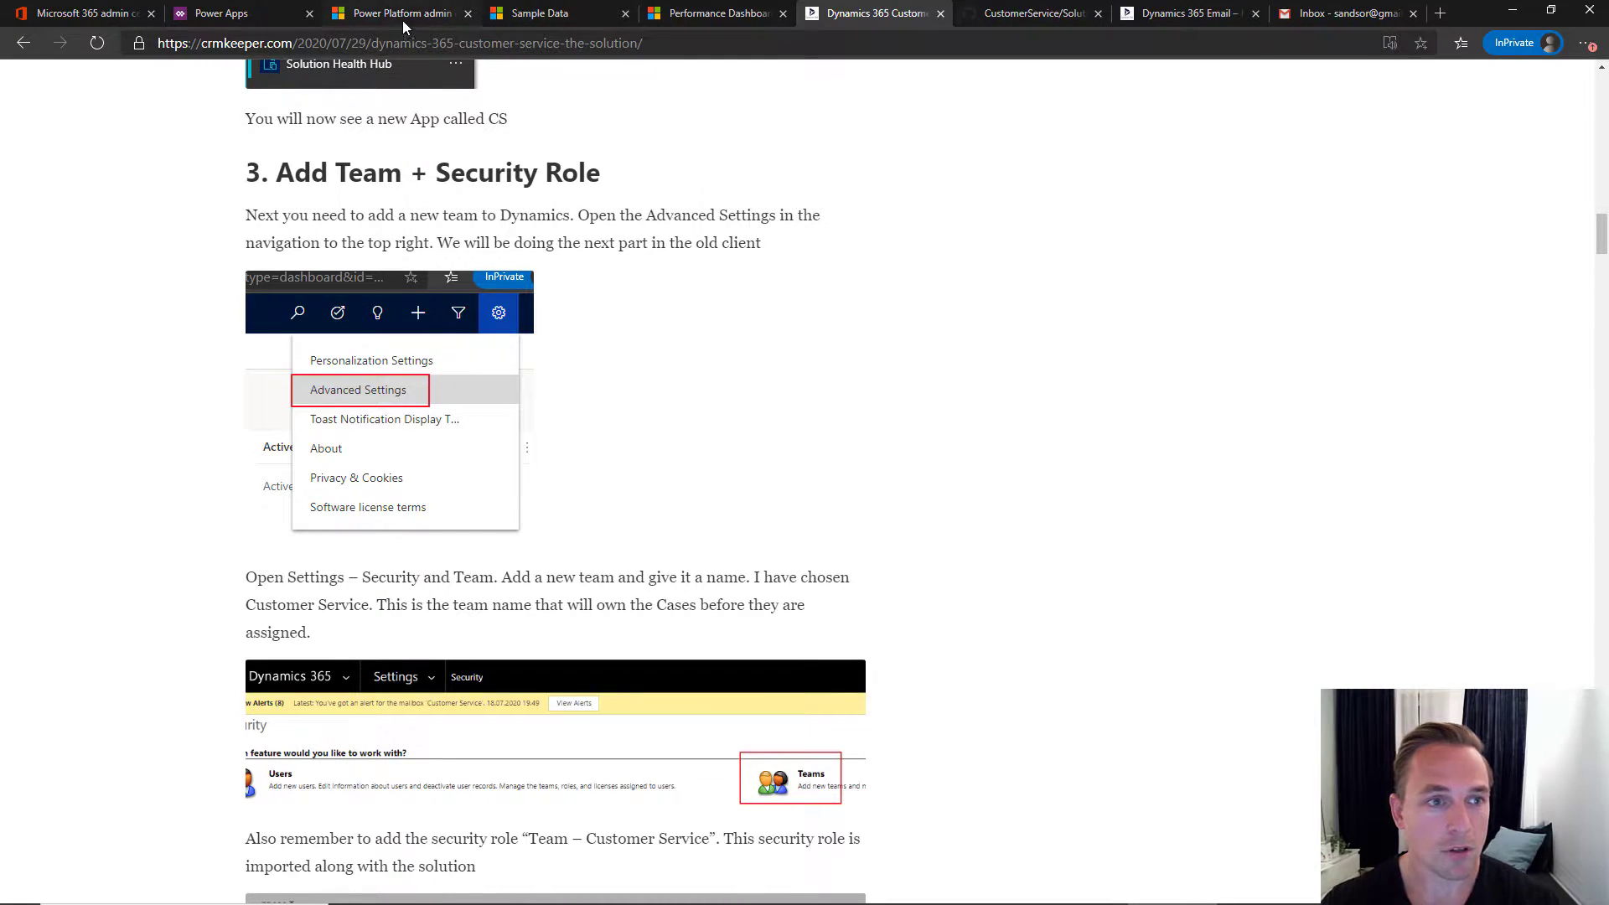
left_click(682, 17)
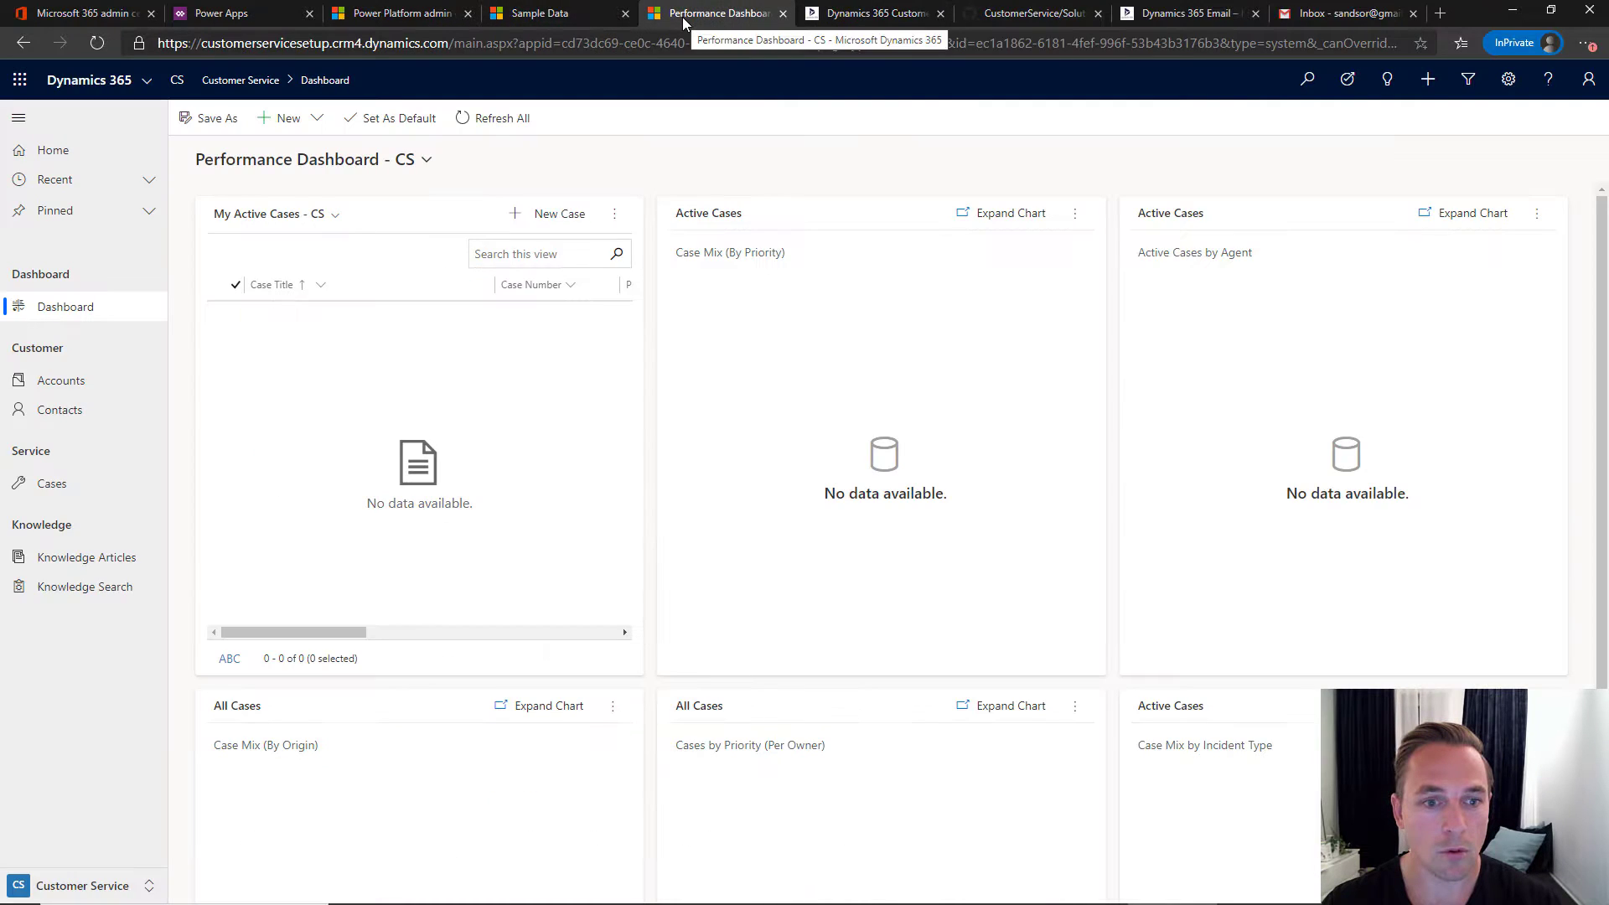
- Start a new team record under Advanced Settings > Security > Teams
left_click(1508, 80)
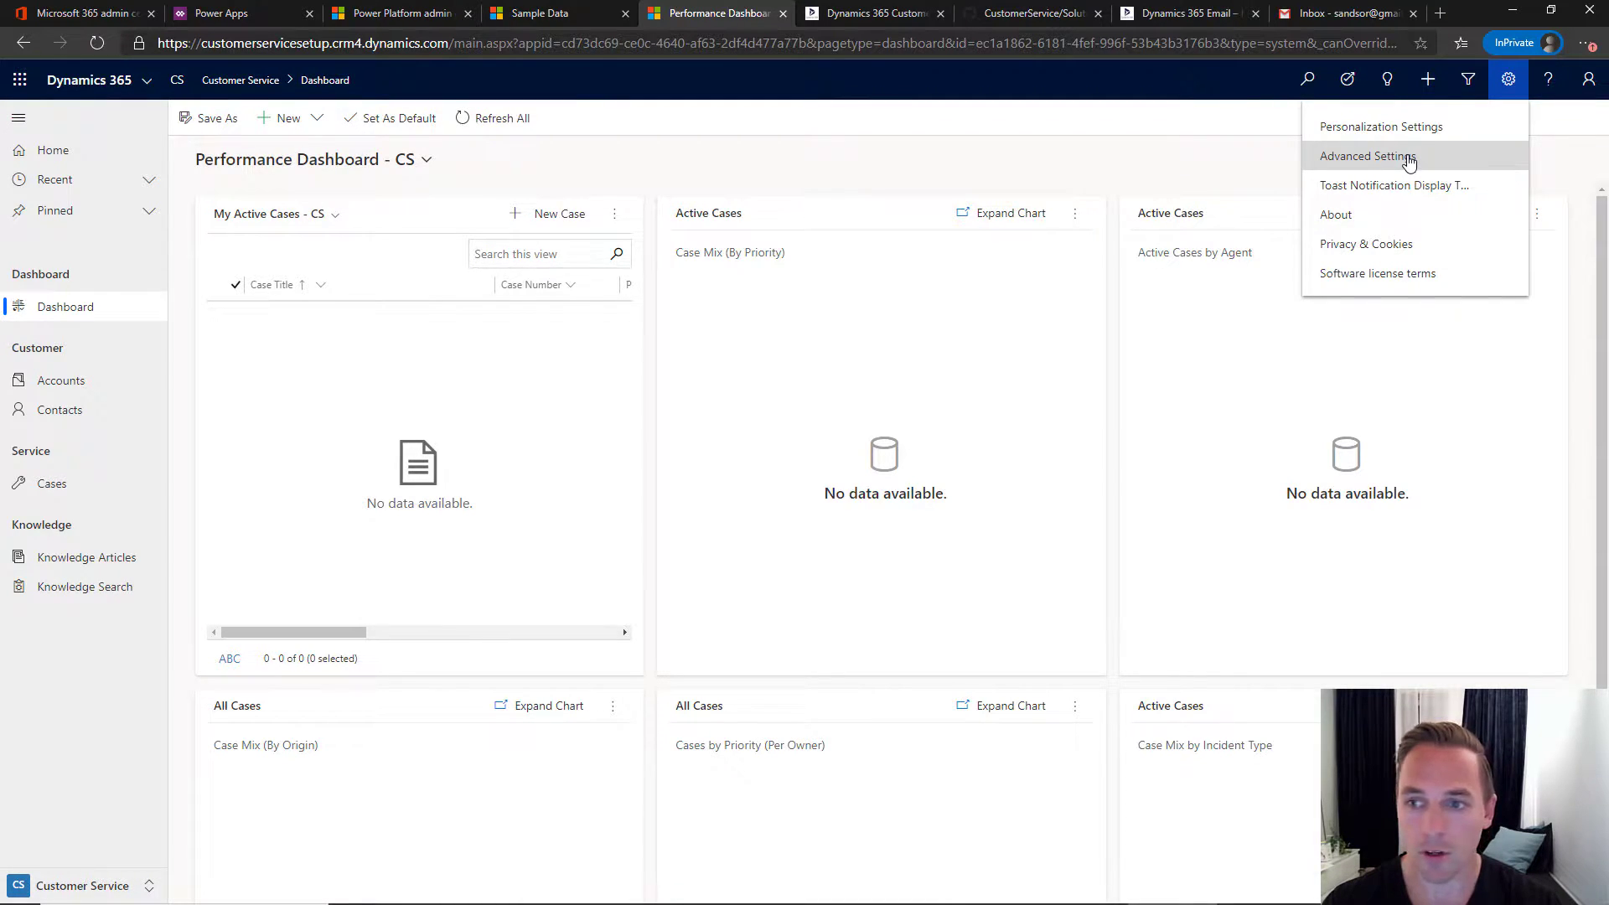
left_click(1408, 161)
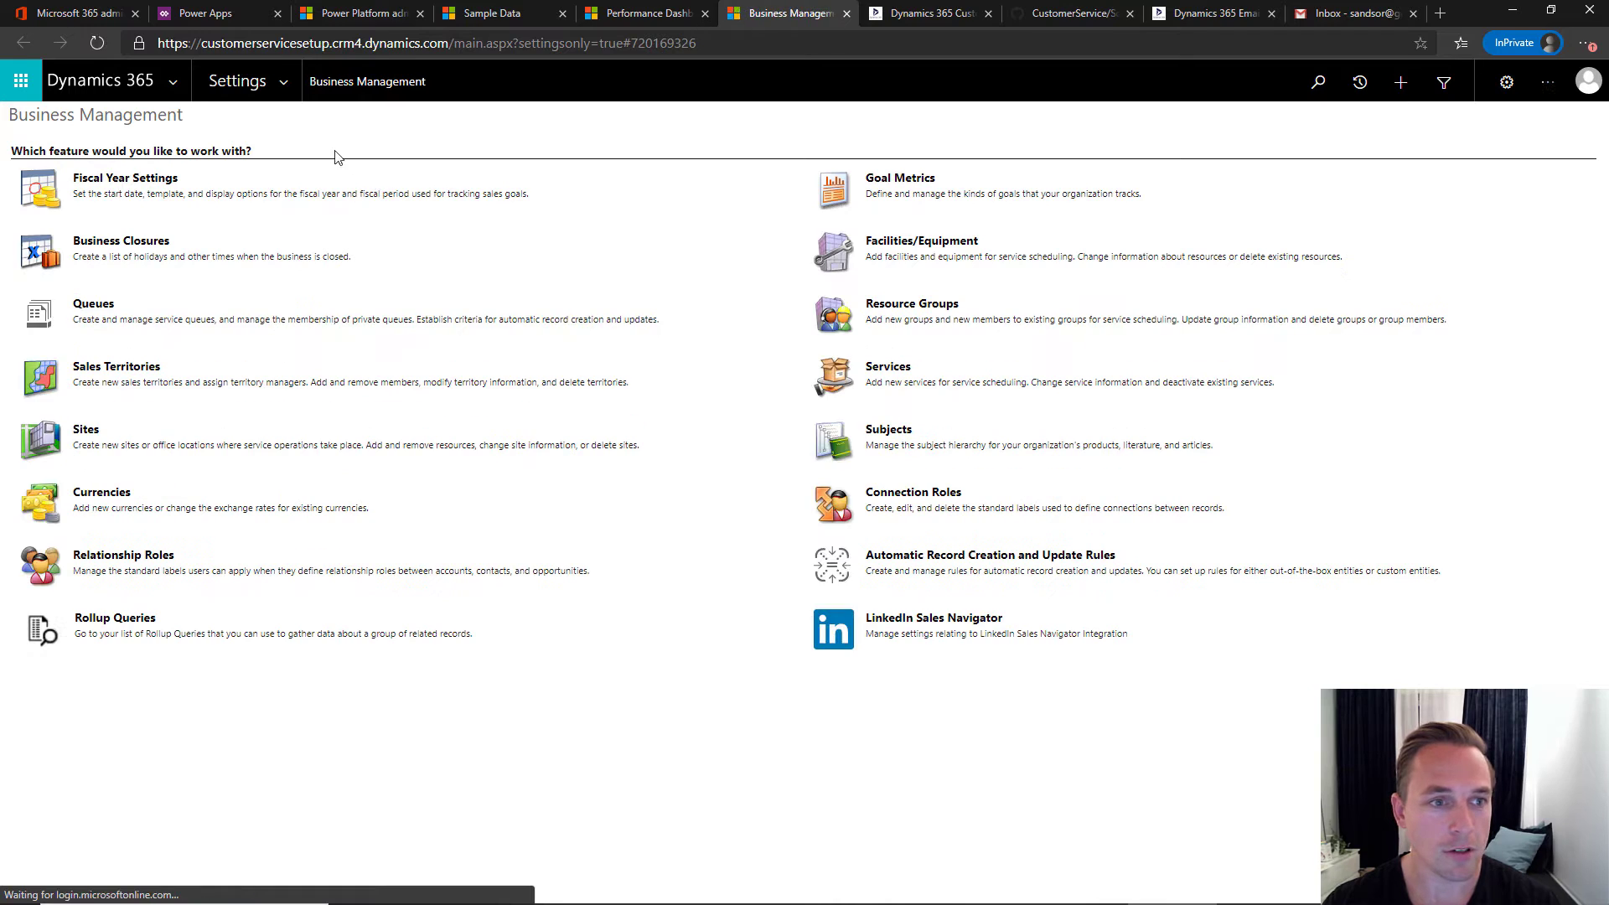
left_click(283, 83)
left_click(394, 272)
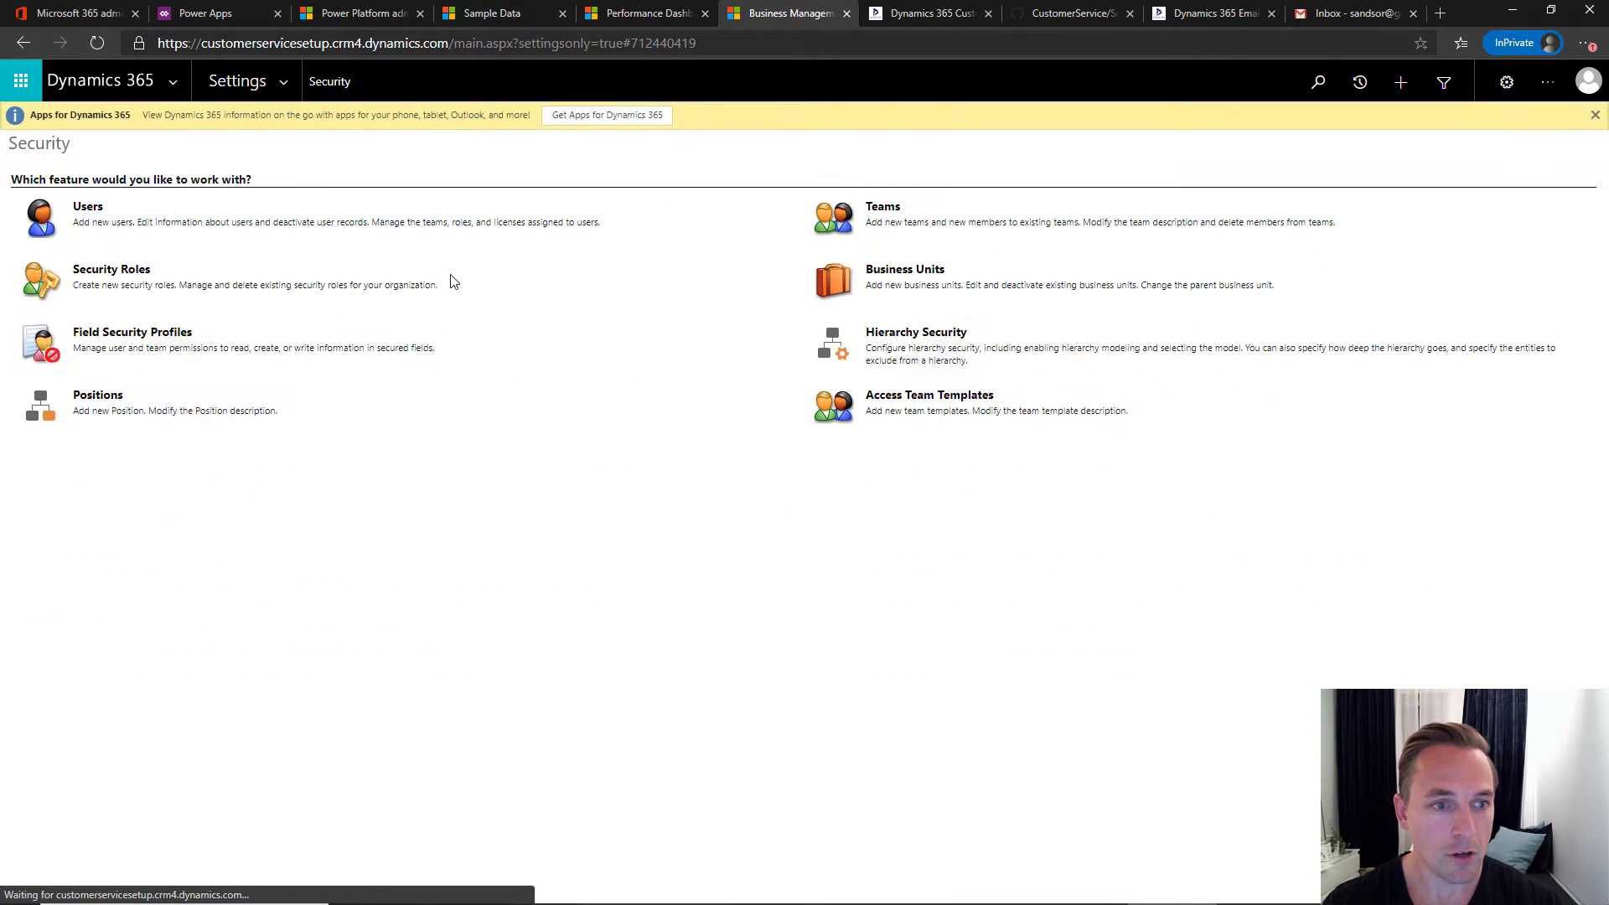
left_click(882, 207)
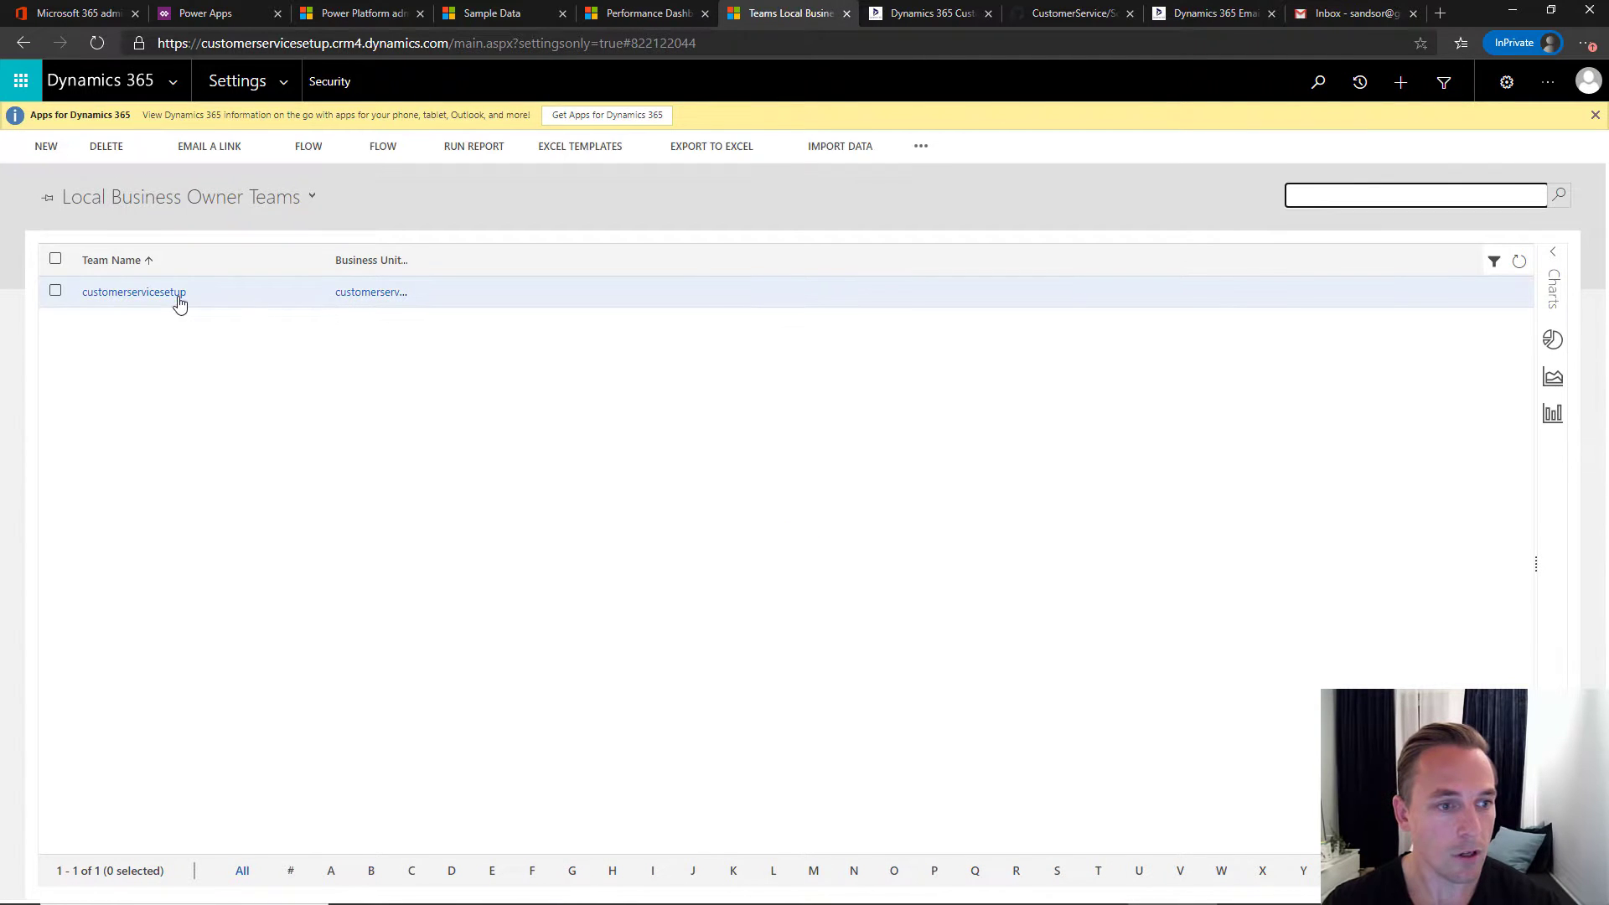
left_click(39, 147)
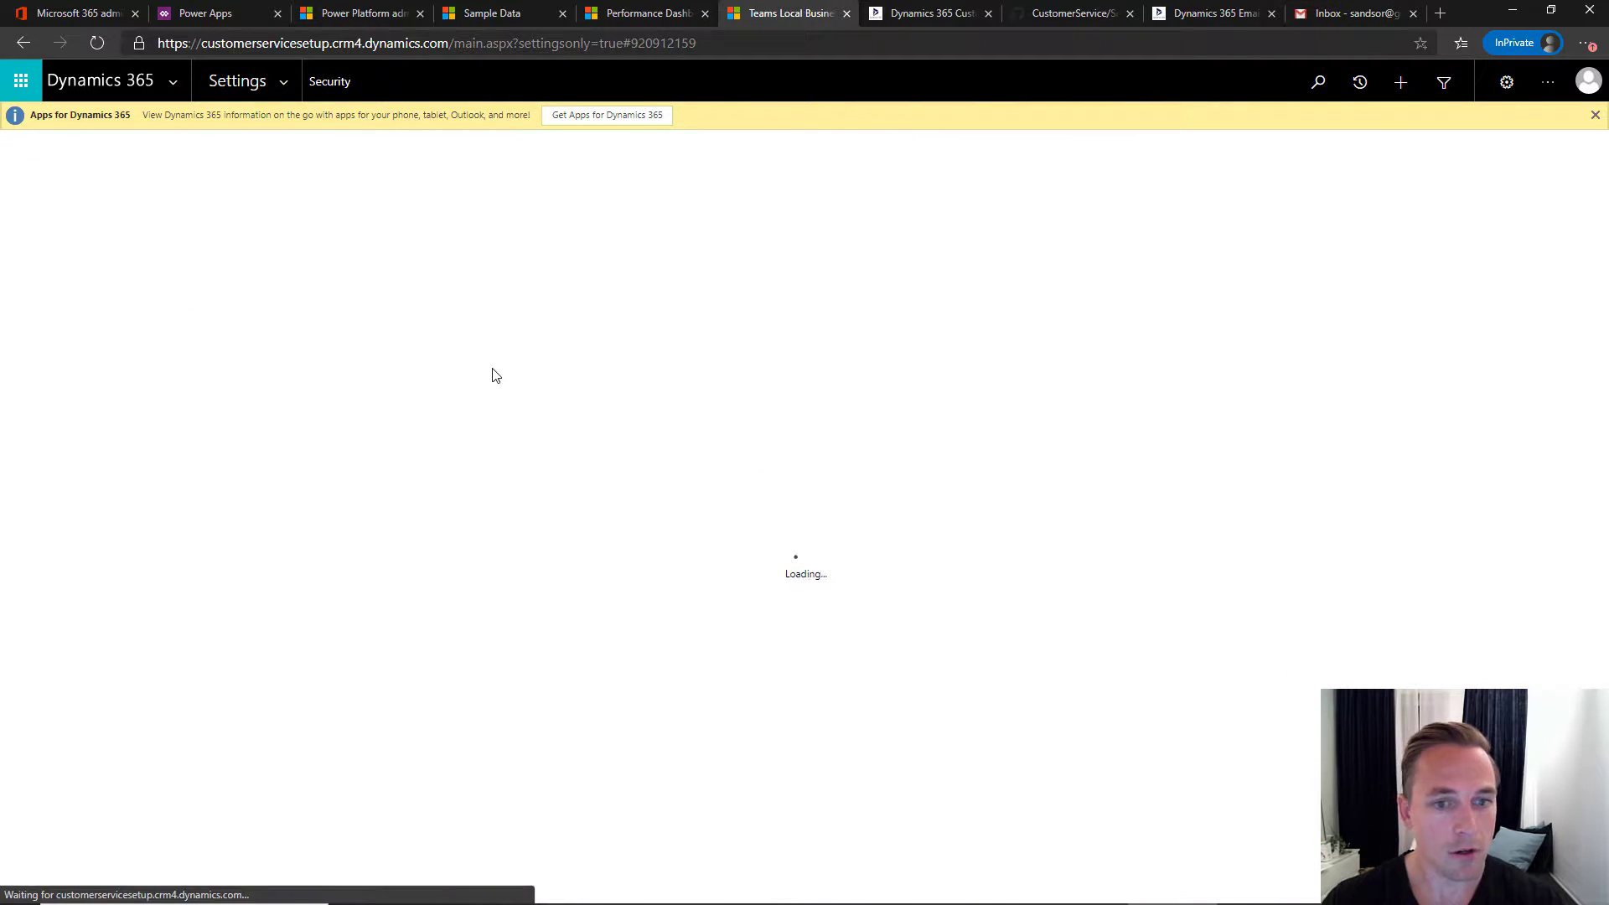
- Name the team Customer Service, set its administrator, and save it as an Owner team
type("Customer Service")
key("Tab")
key("Tab")
type("Thomas")
key("Tab")
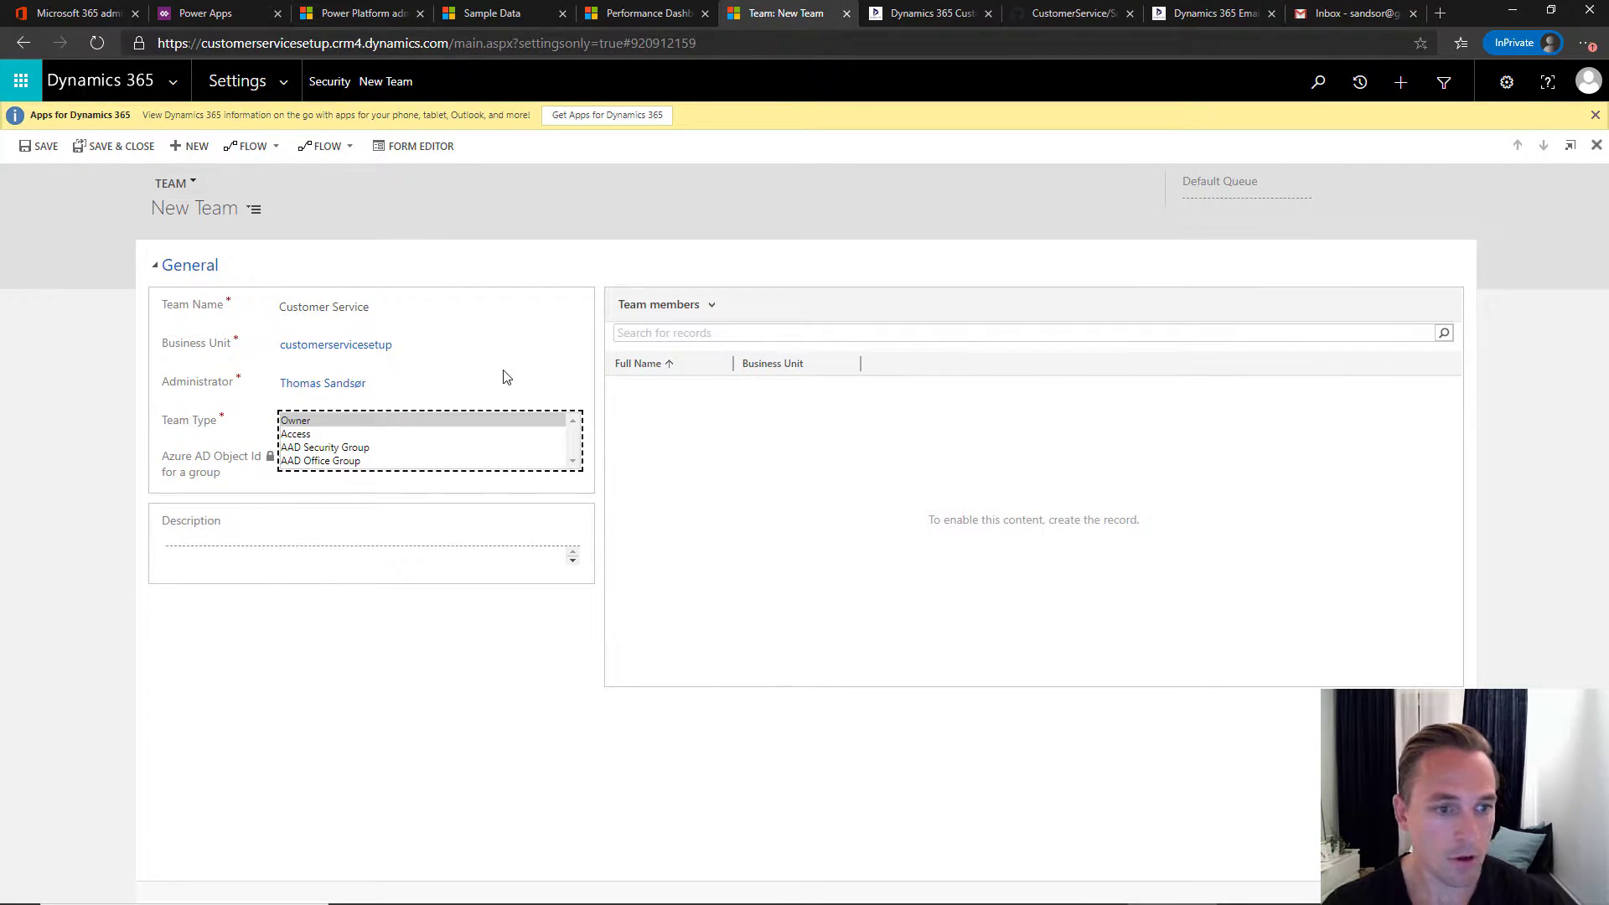
key("Tab")
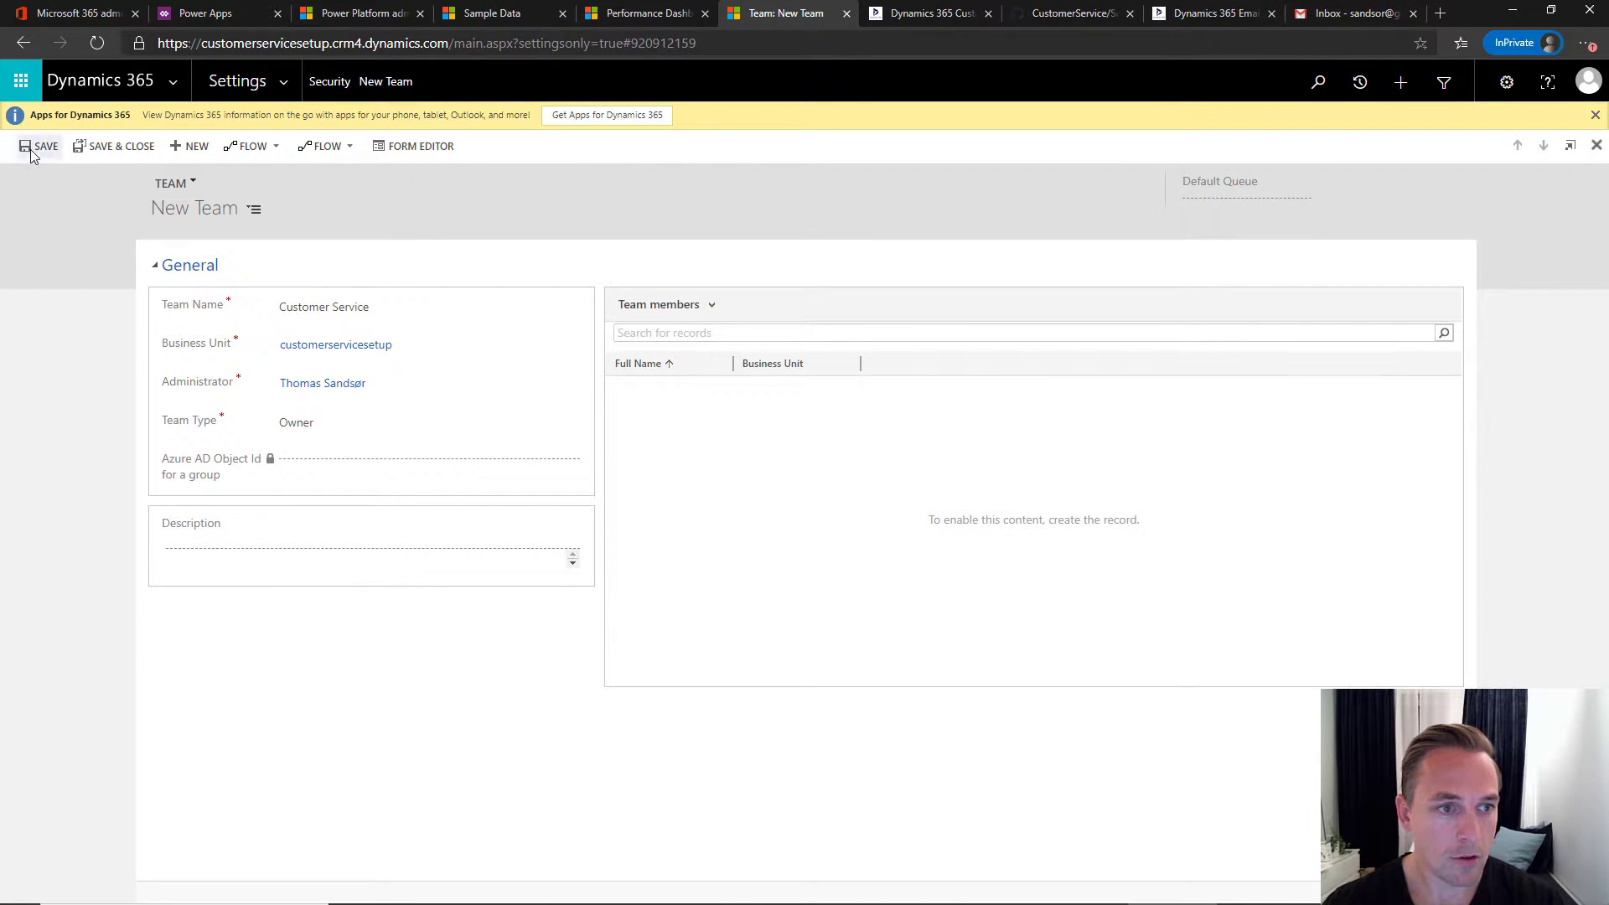
left_click(31, 149)
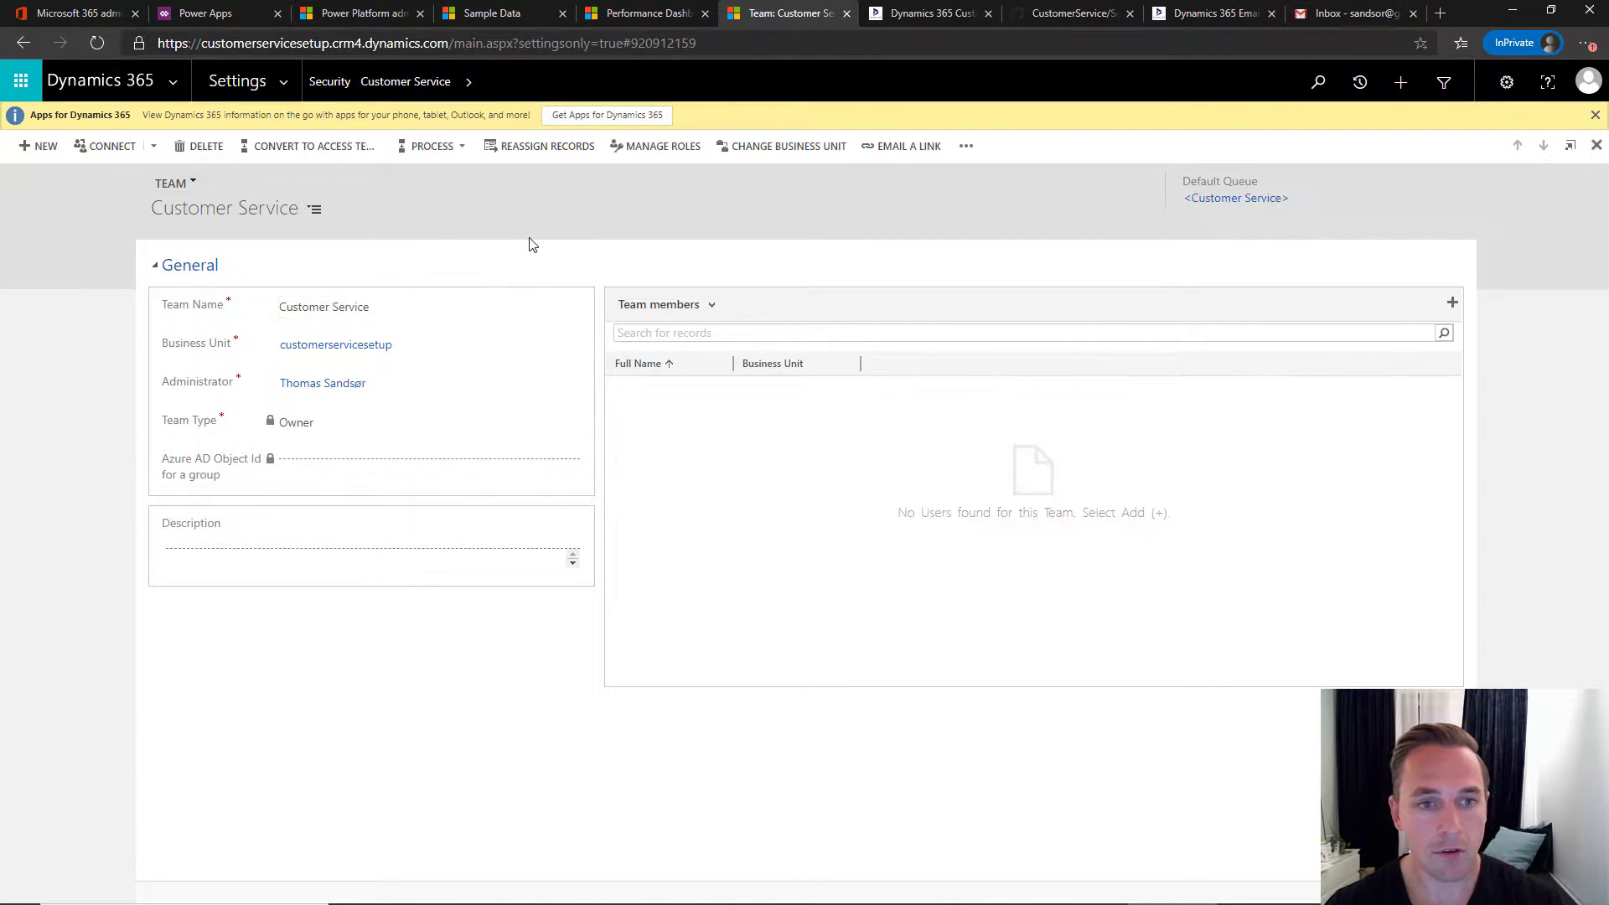
- Assign the Team - Customer Service security role to the new team
left_click(666, 148)
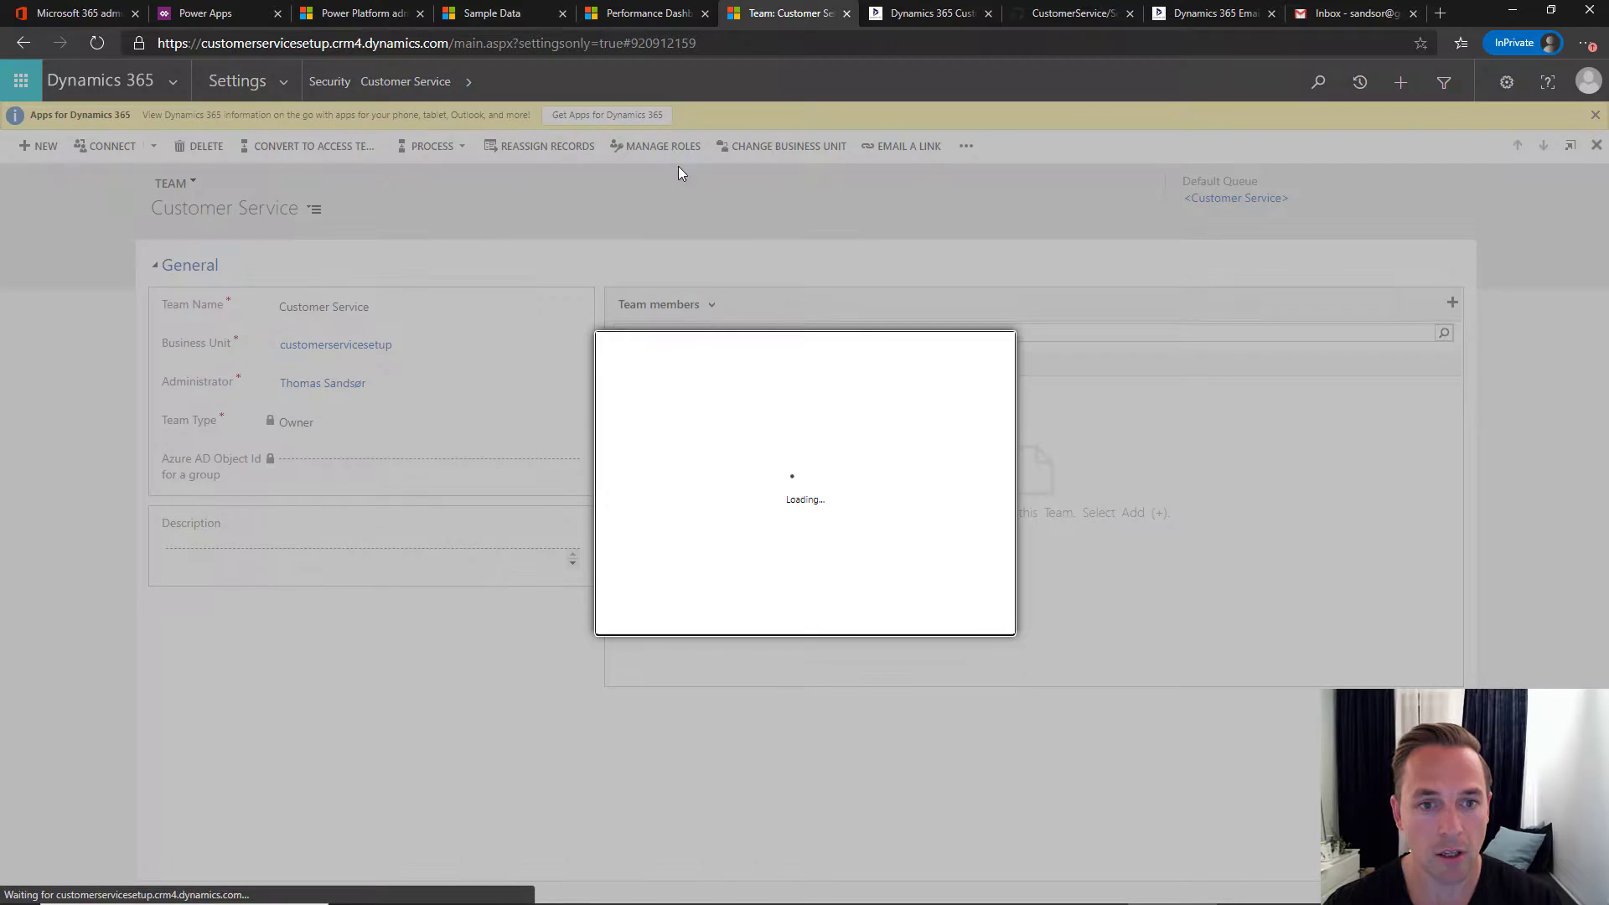
left_click_drag(965, 466, 1001, 540)
left_click(633, 511)
left_click(881, 651)
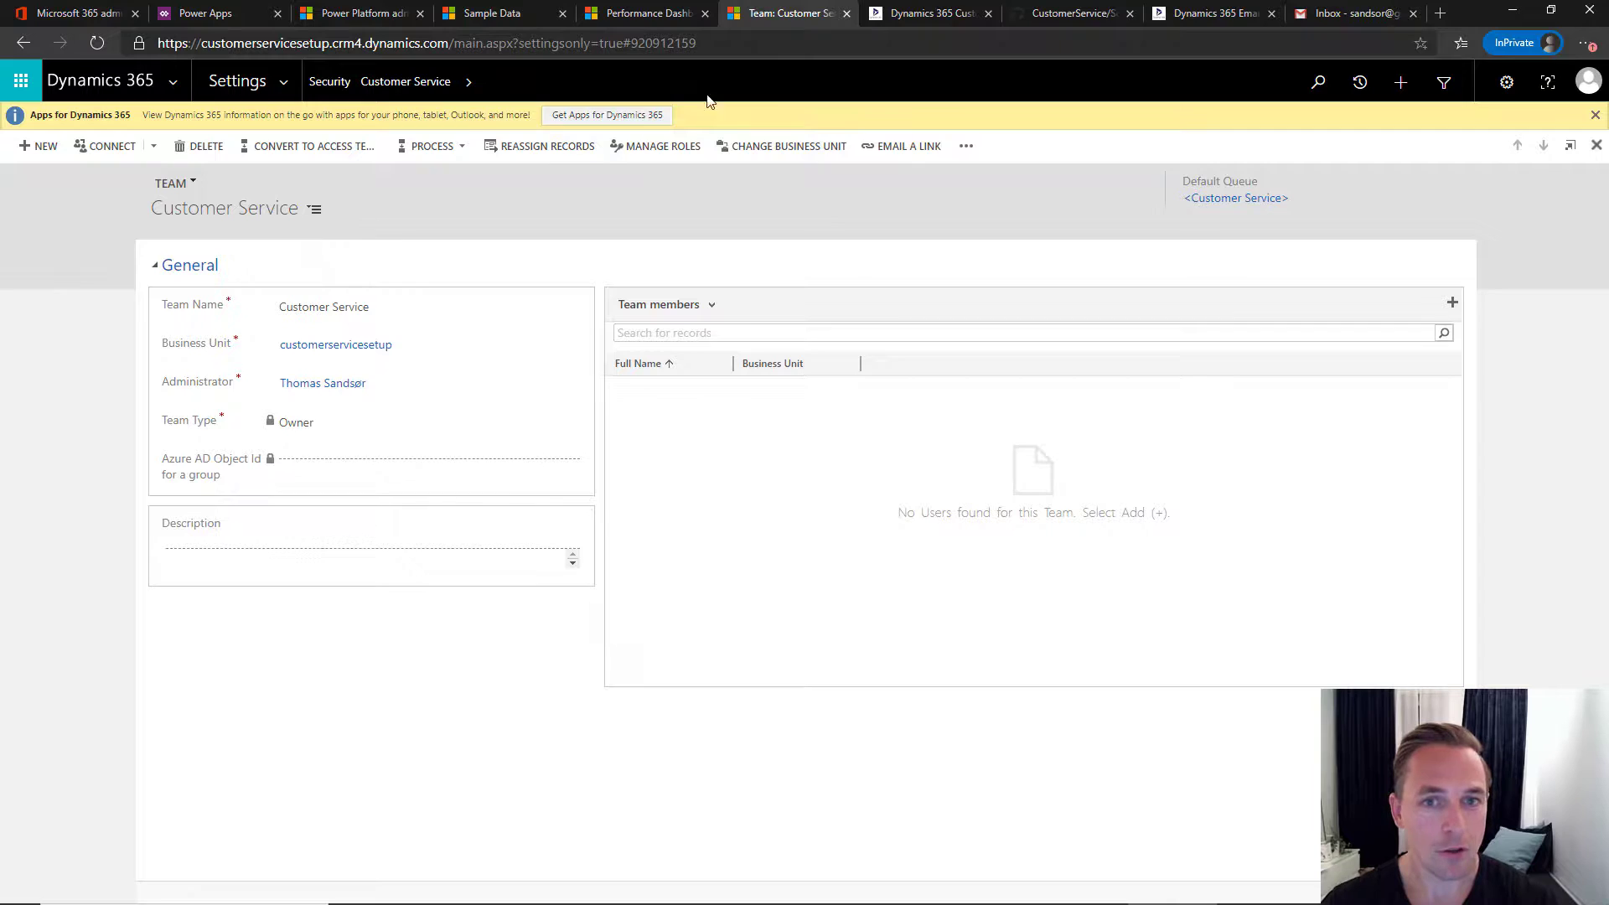
key("alt+Tab")
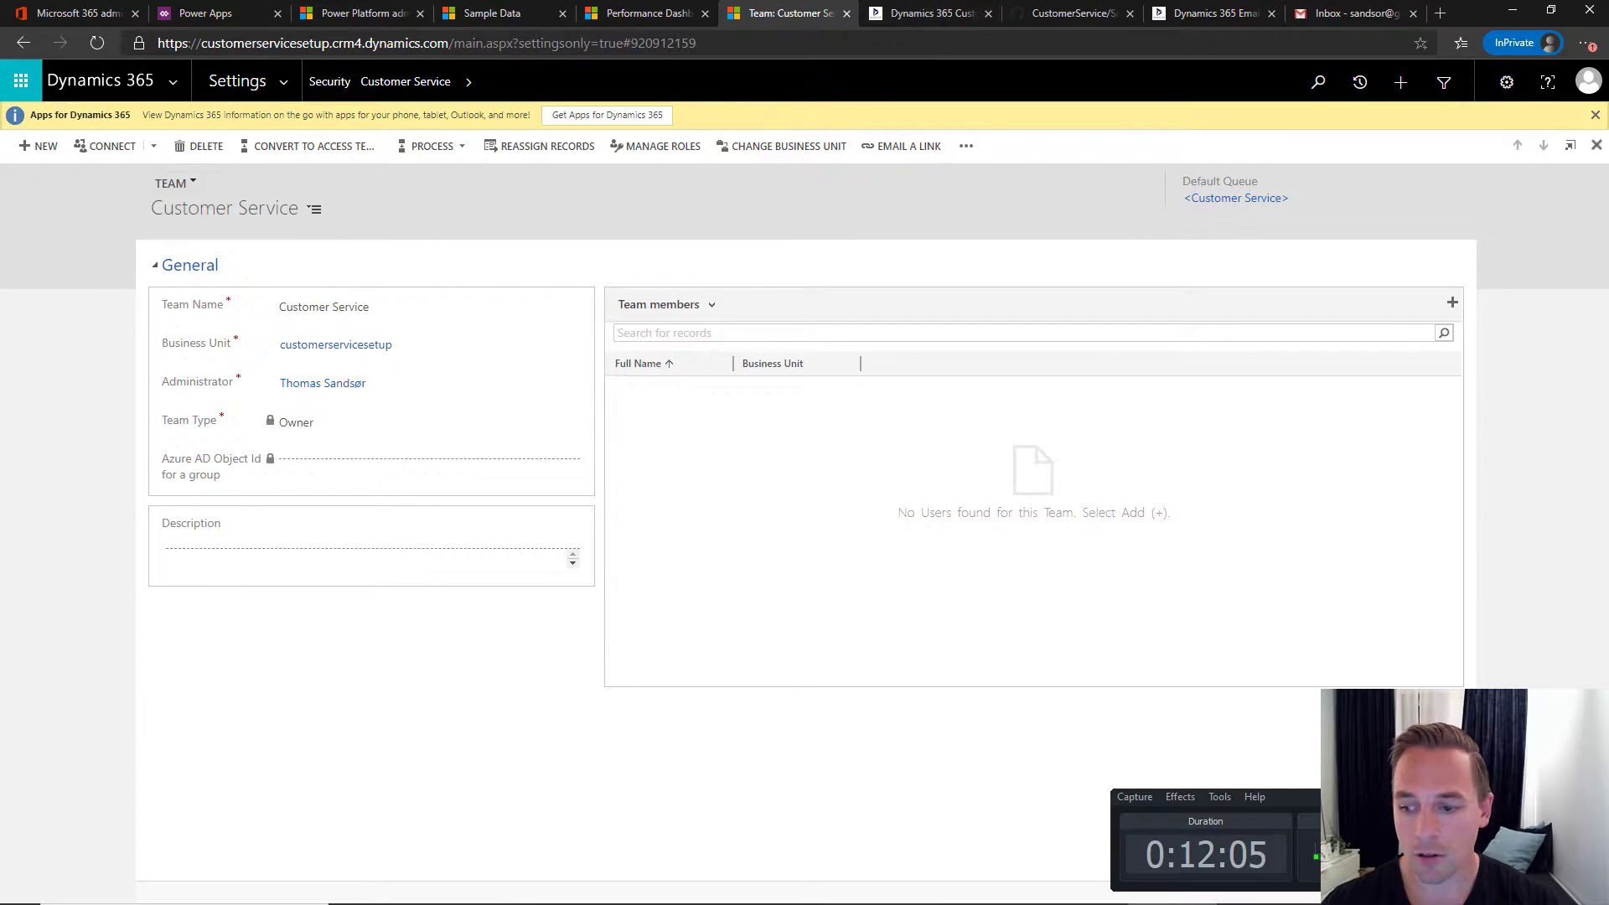
left_click(1108, 169)
left_click(921, 13)
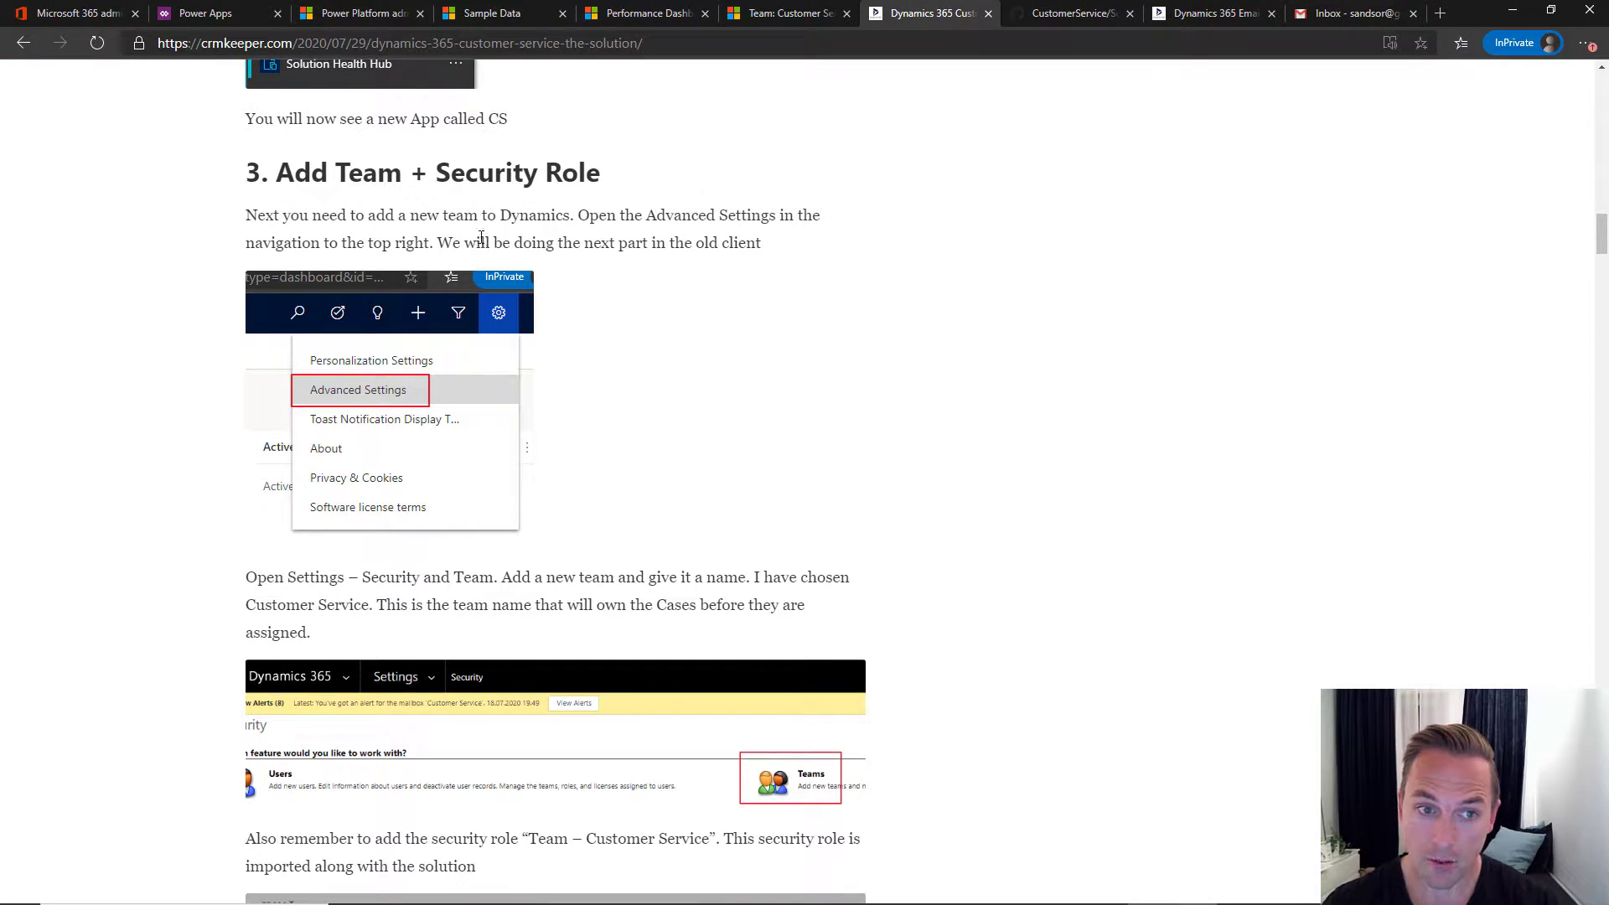
- Review the blog's '4. Add Queue + assign Team' screenshots, then return to the Customer Service team record
scroll(478, 251, "down", 10)
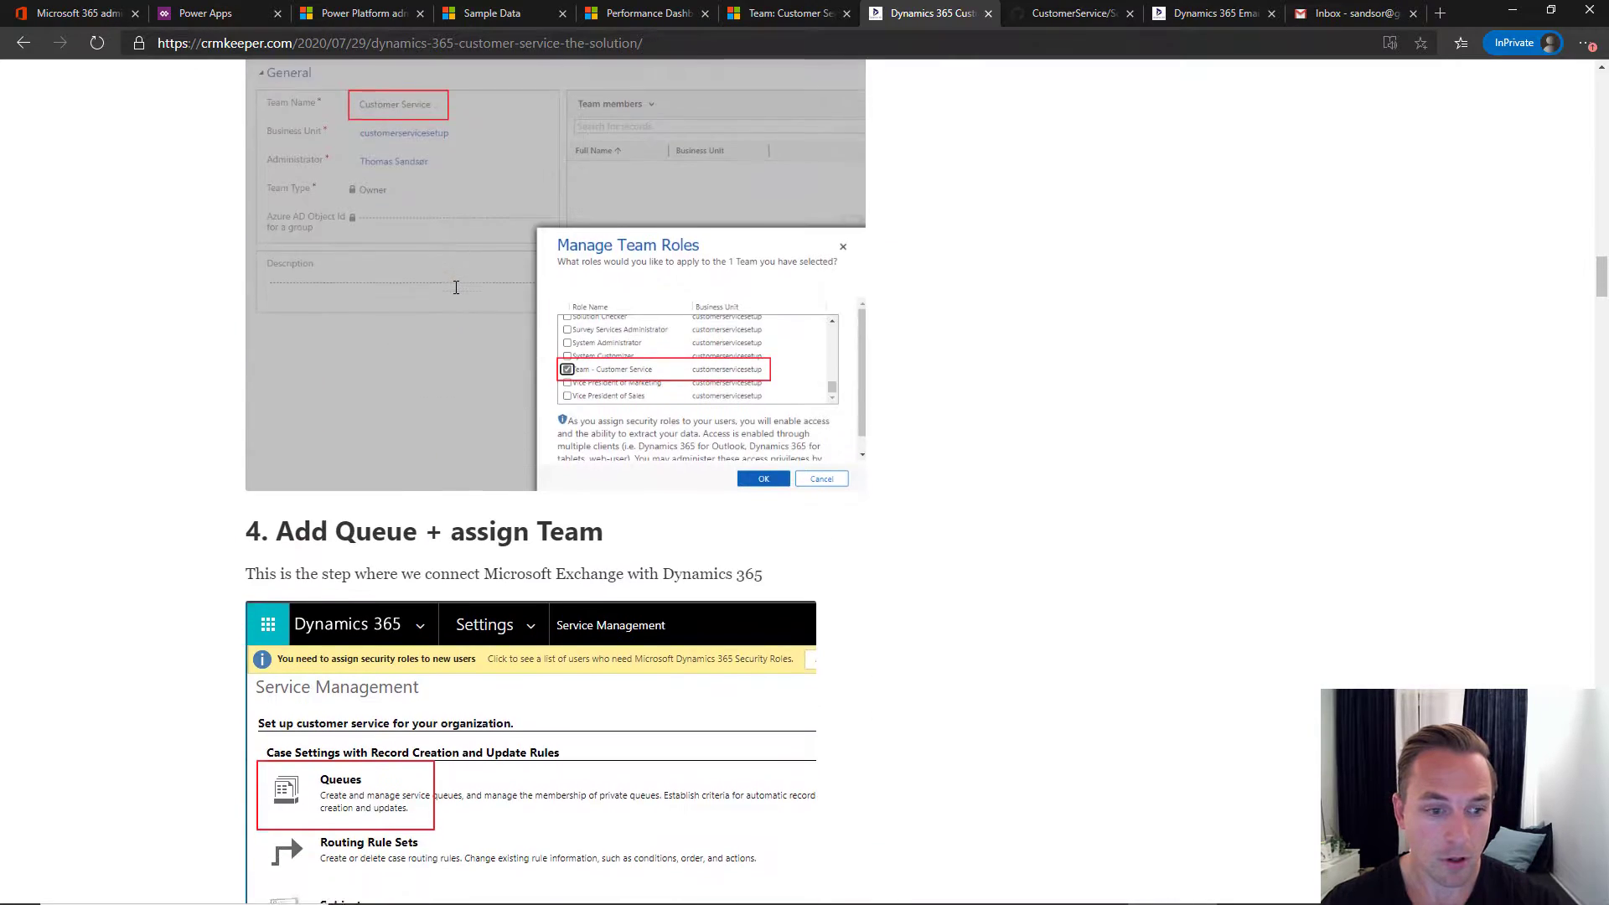
scroll(456, 287, "down", 3)
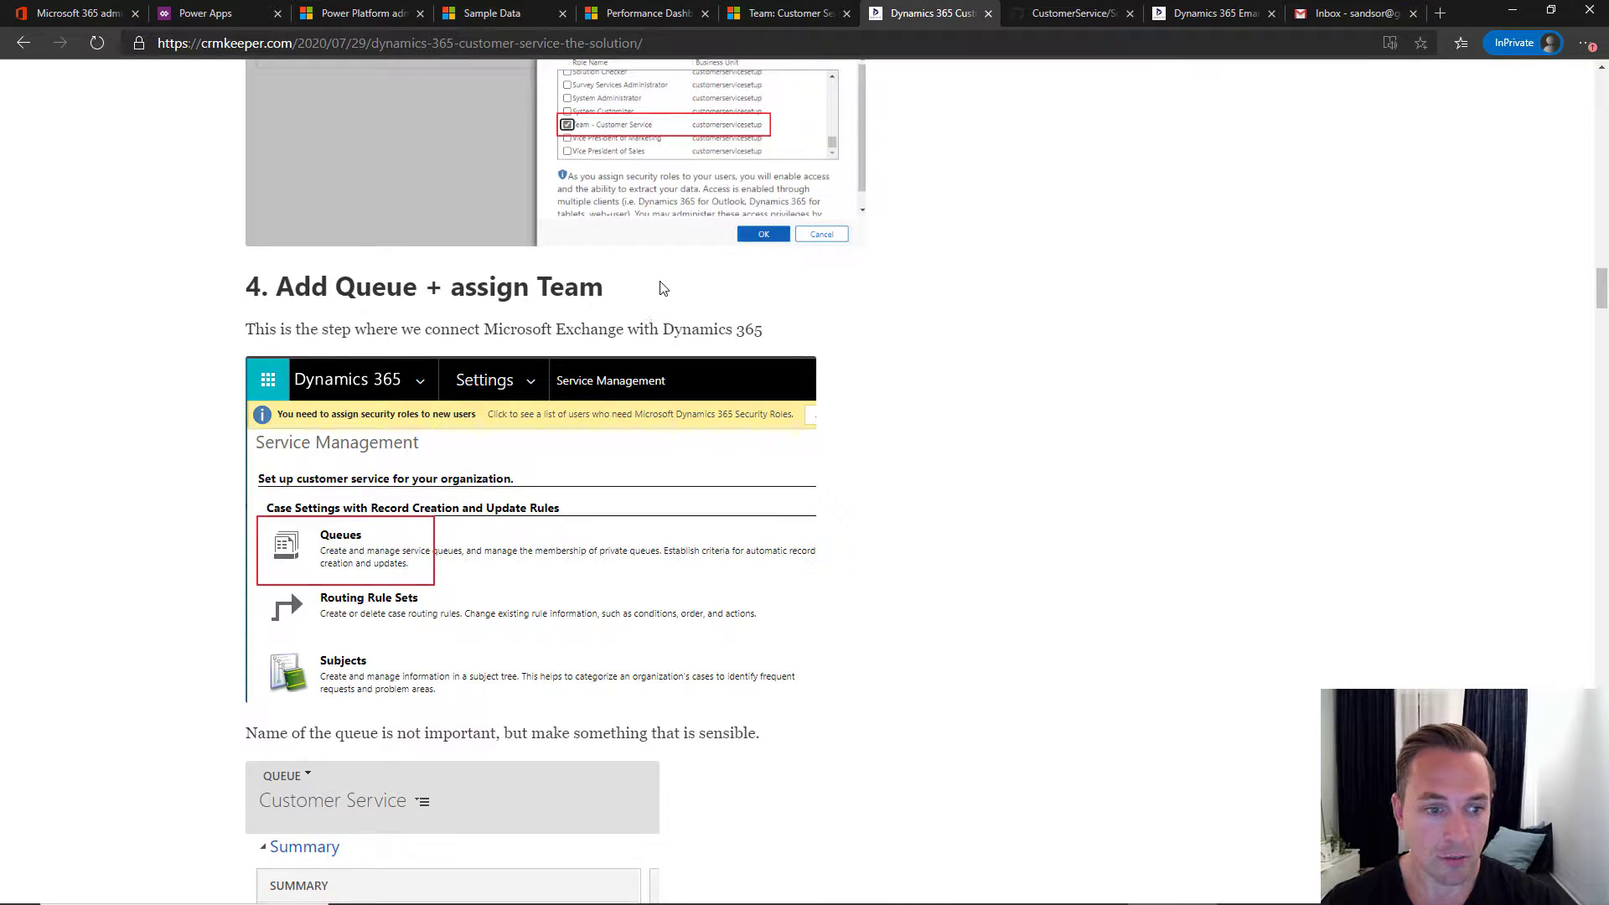
scroll(662, 282, "down", 3)
scroll(662, 281, "down", 2)
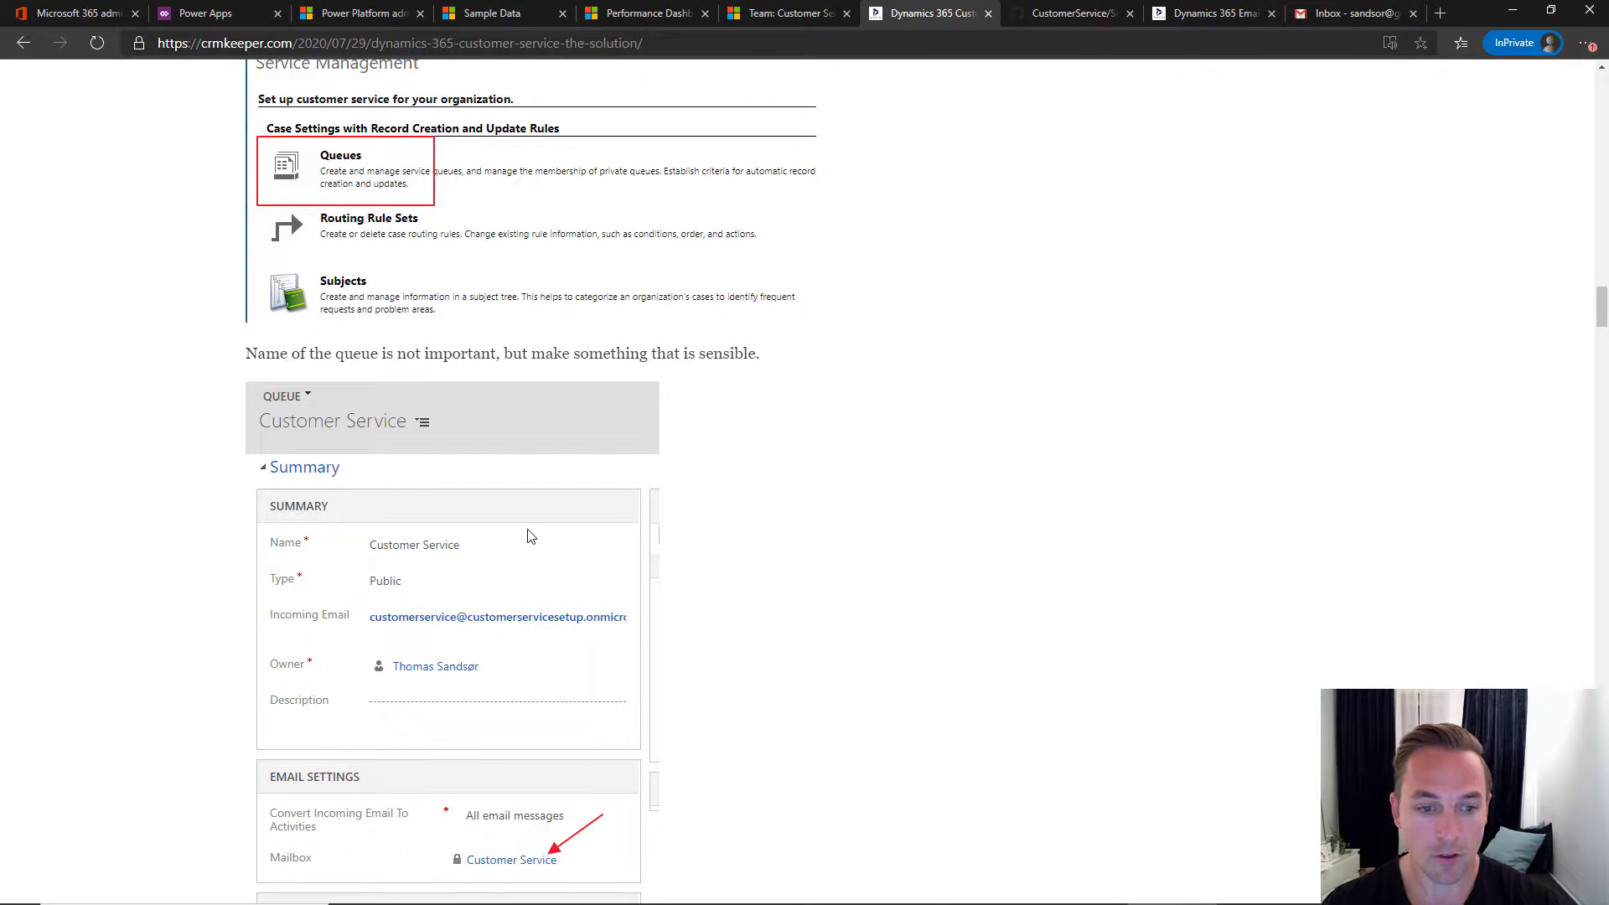
scroll(630, 436, "up", 2)
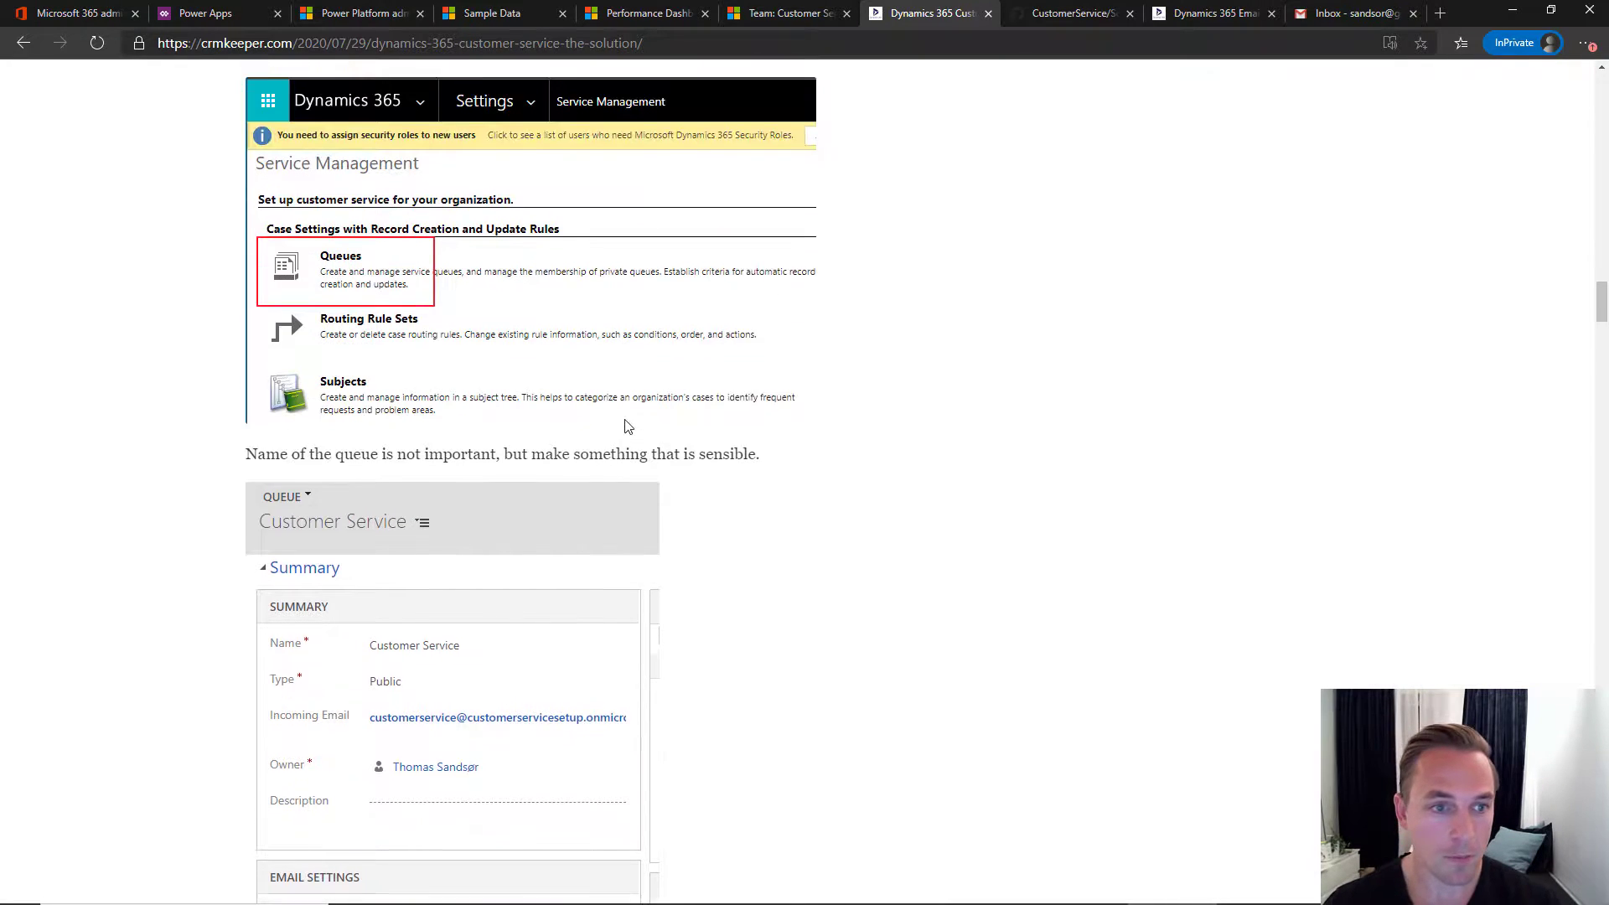
left_click(777, 18)
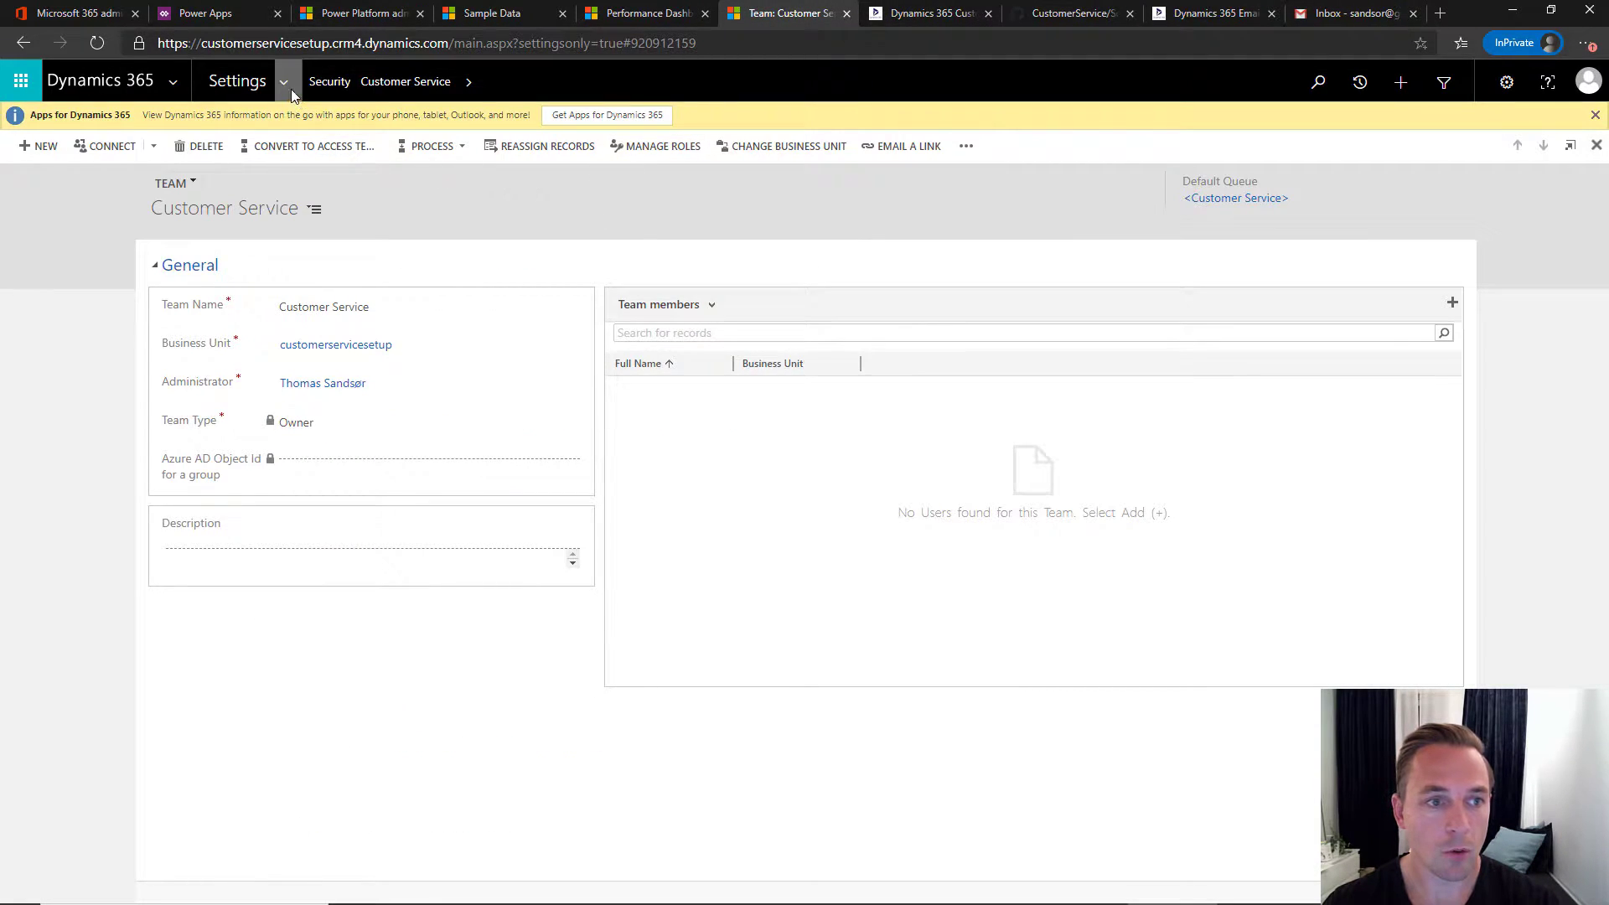
- Create a new queue under Service Management > Queues and name it Customer Service
left_click(290, 89)
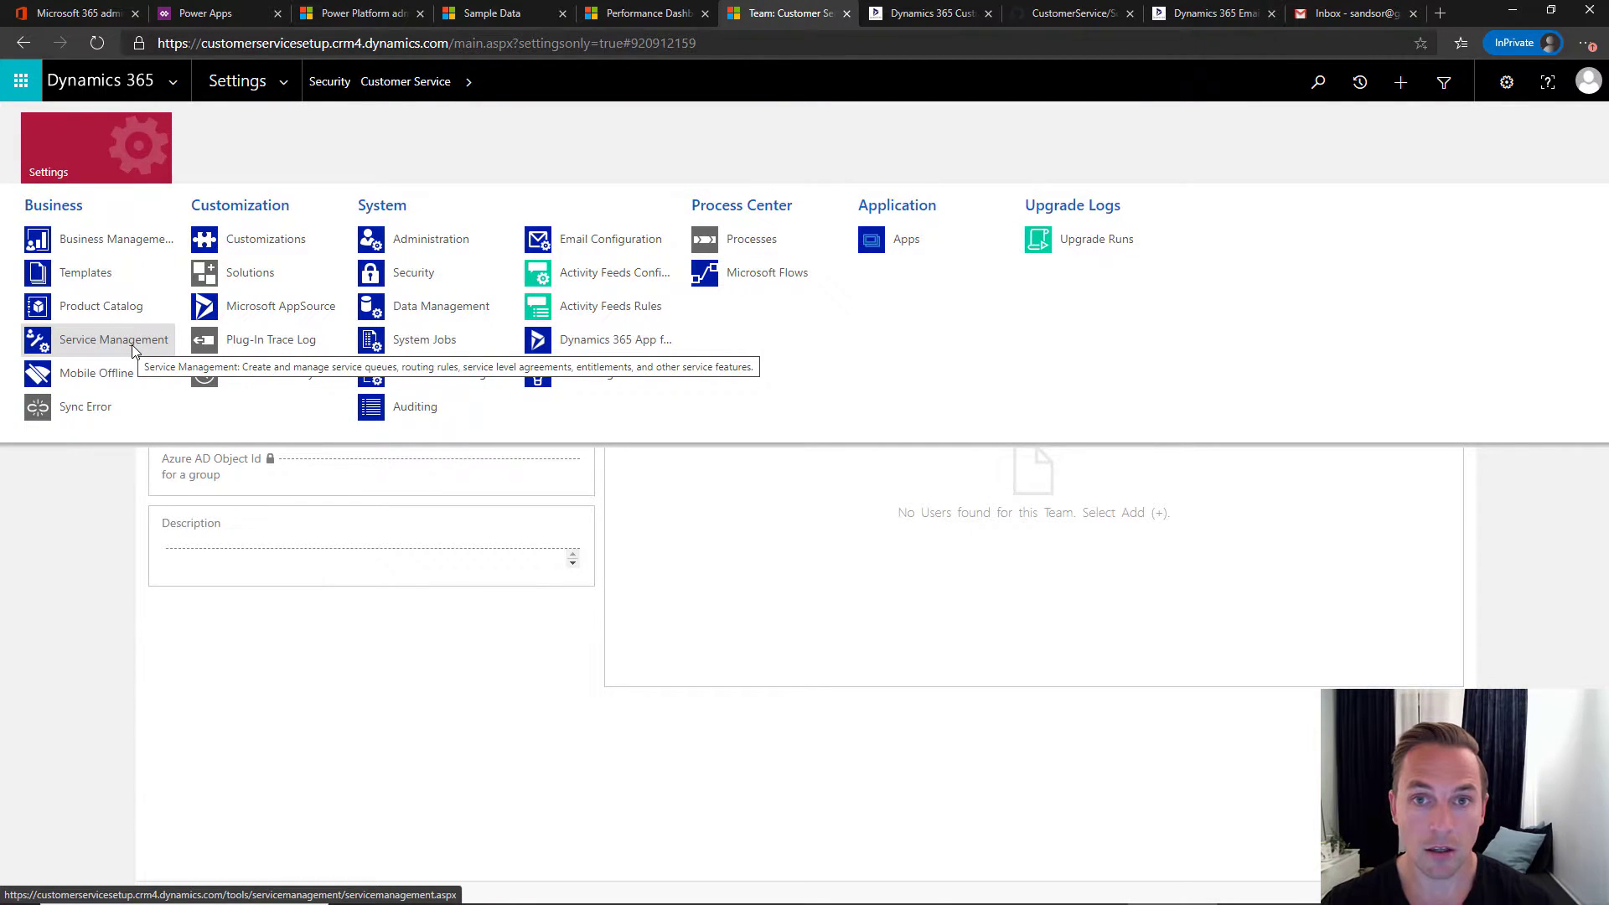
left_click(114, 341)
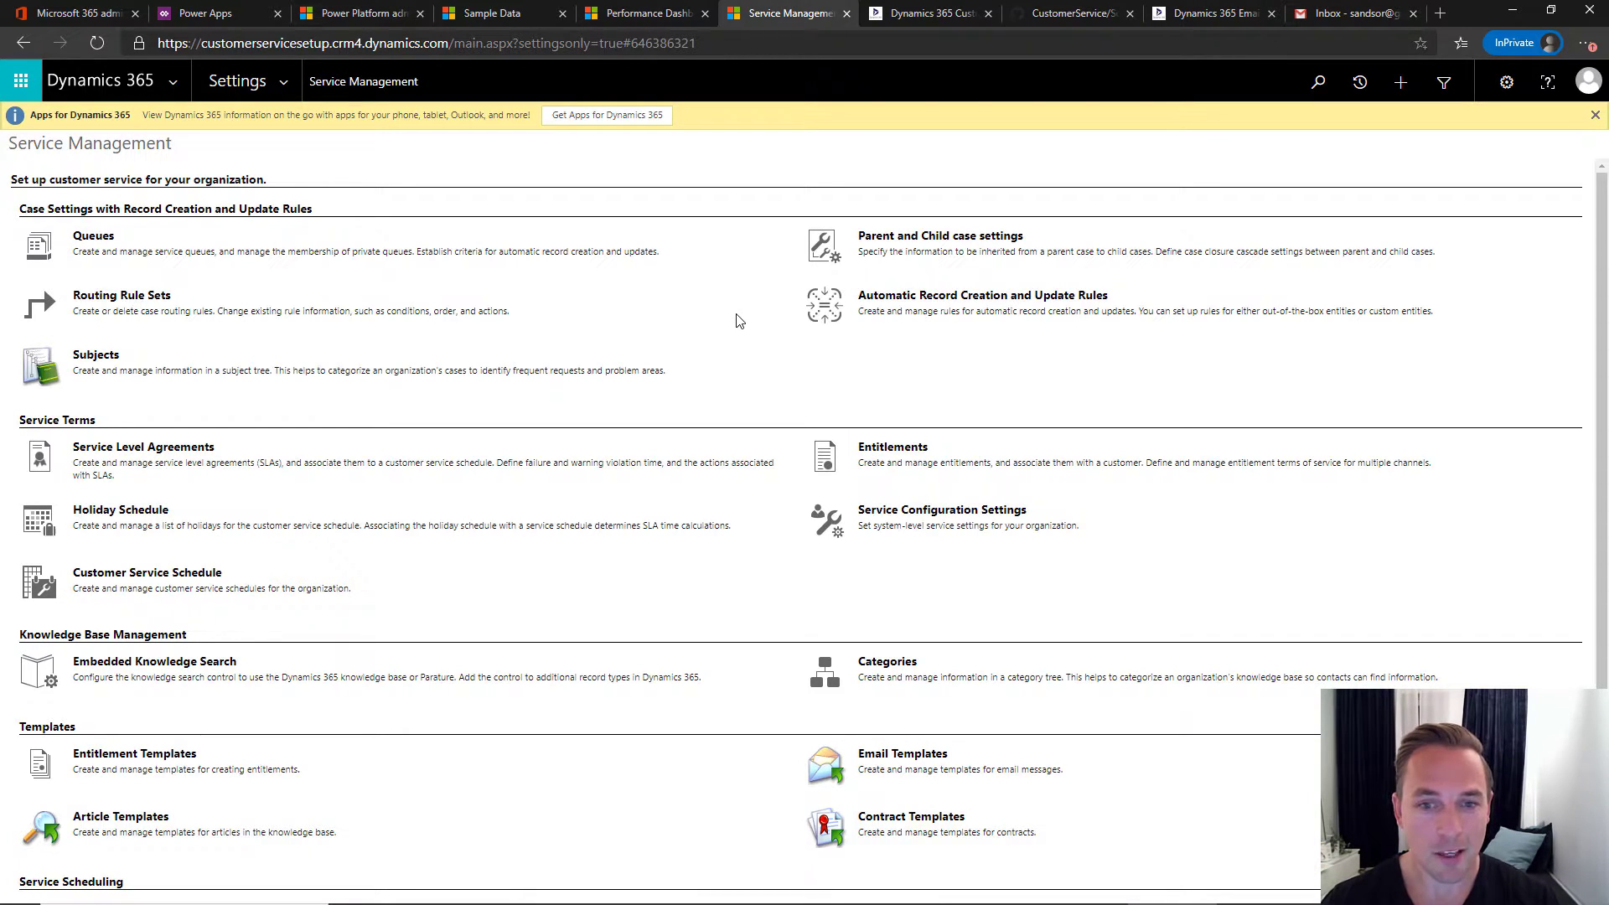
left_click(94, 237)
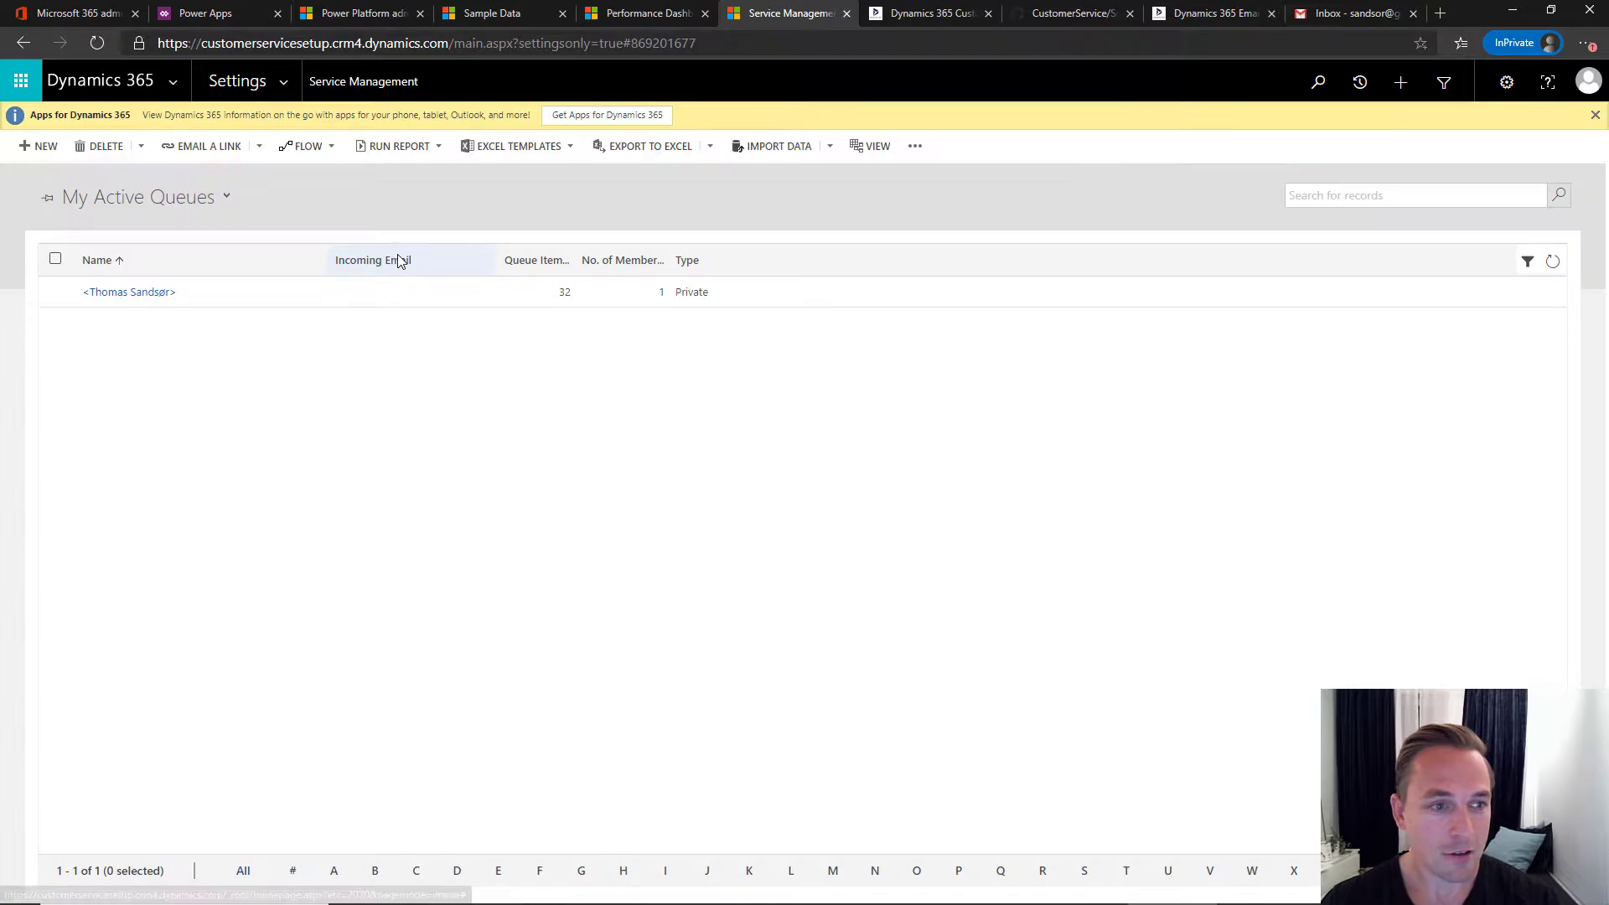
left_click(43, 146)
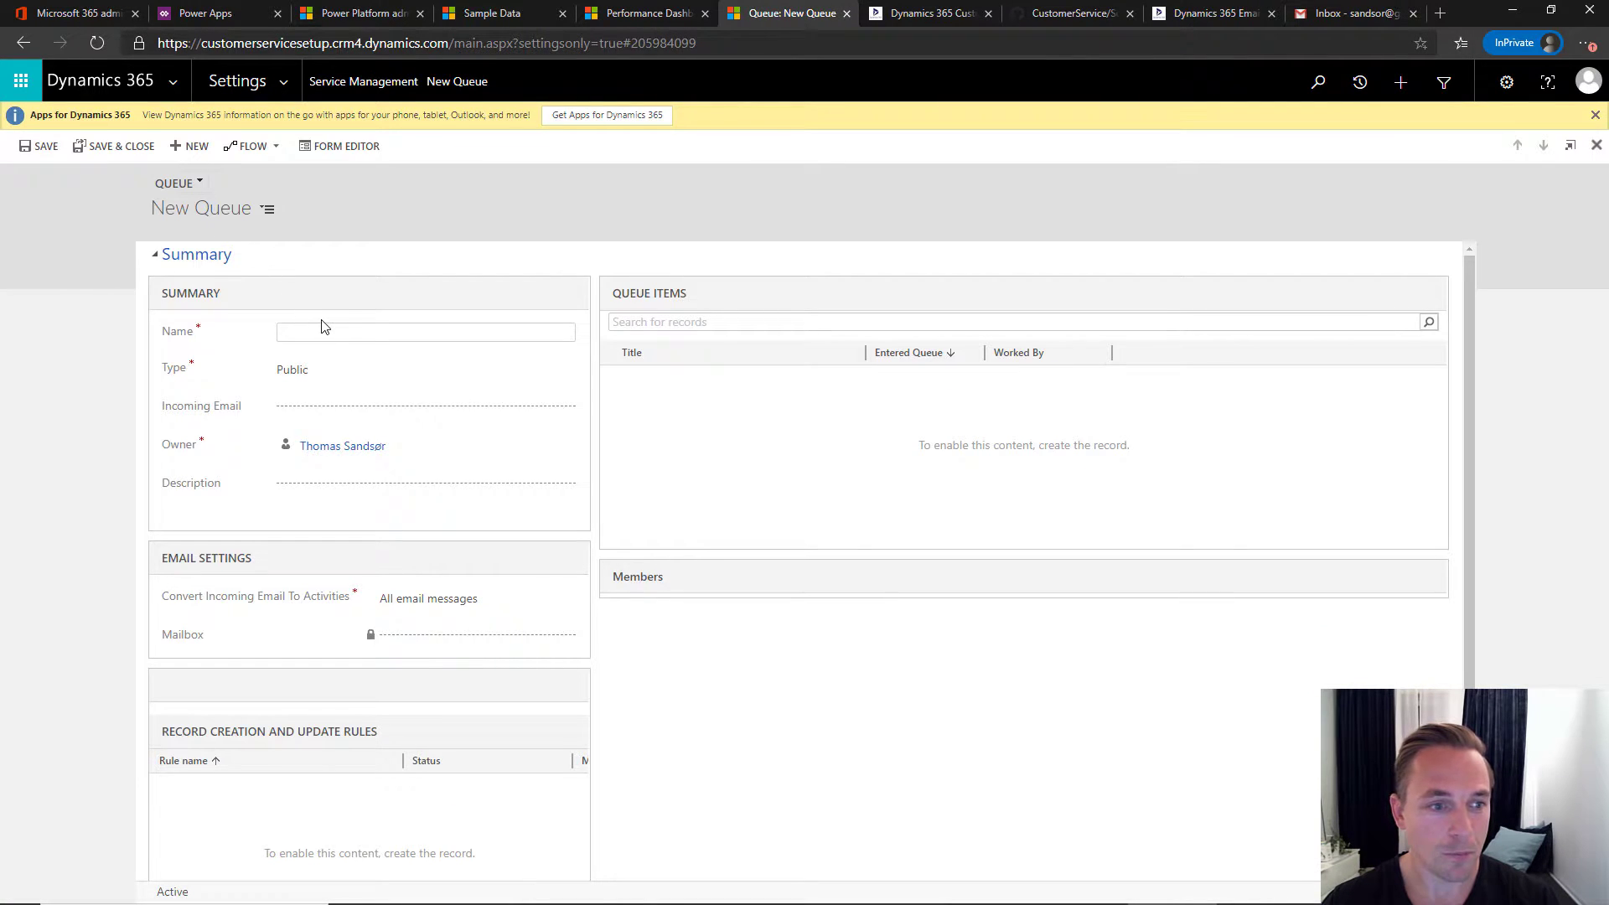
type("Customer SErv")
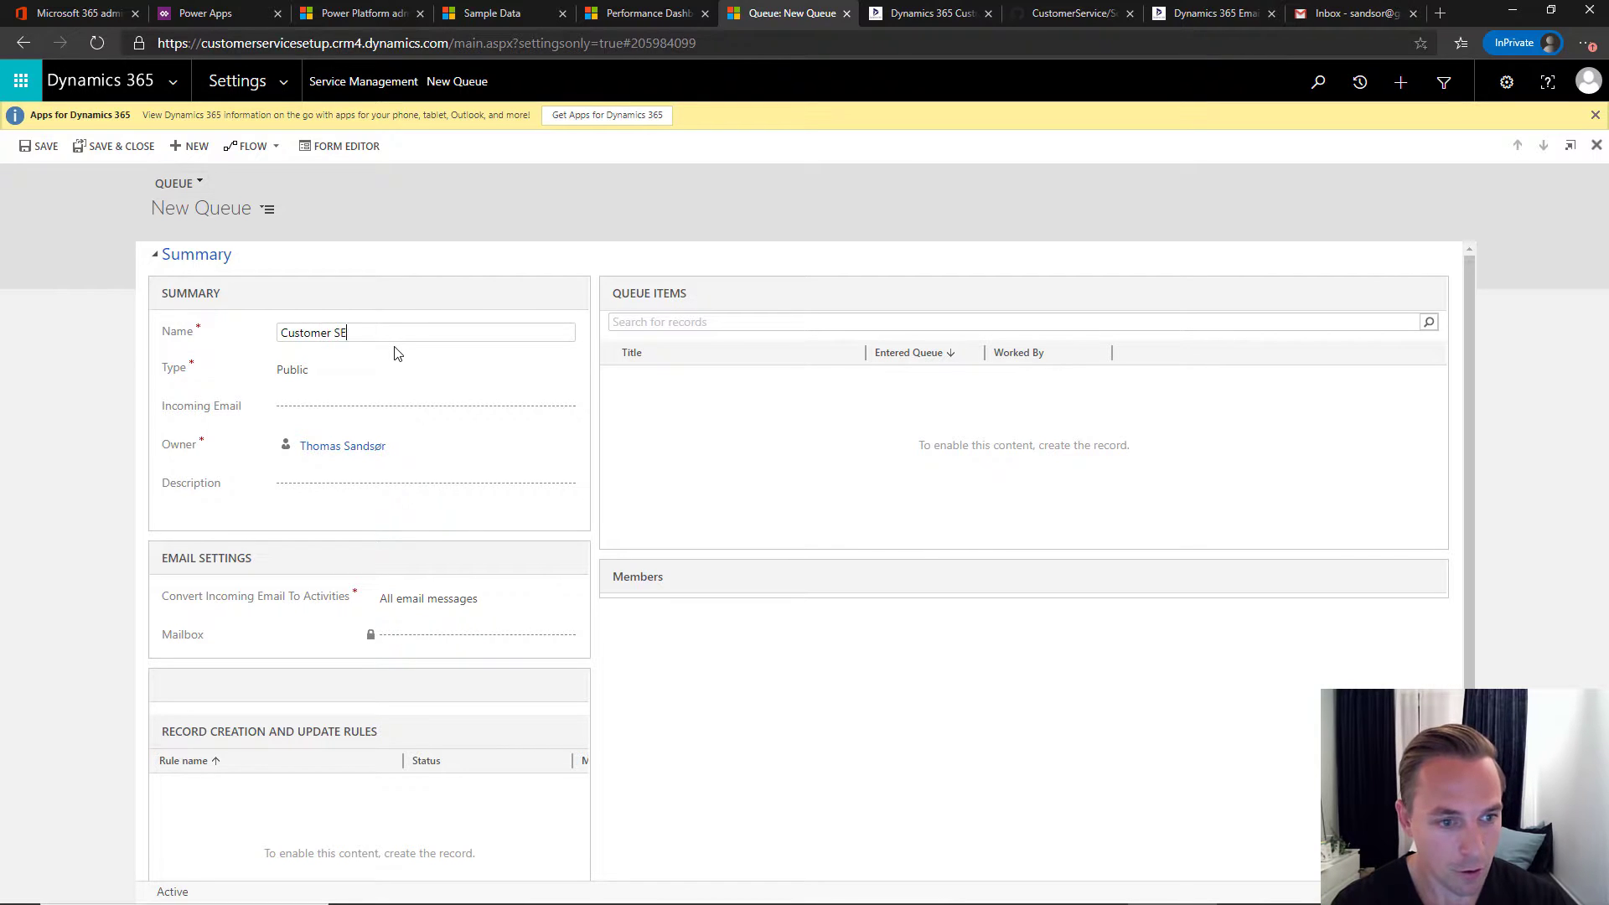
key("BackSpace")
key("BackSpace")
key("BackSpace")
type("ERvi")
key("BackSpace")
key("BackSpace")
key("BackSpace")
key("BackSpace")
type("ervice")
left_click(698, 456)
- Copy the CustomerService shared mailbox's email address from the Microsoft 365 admin center
left_click(82, 14)
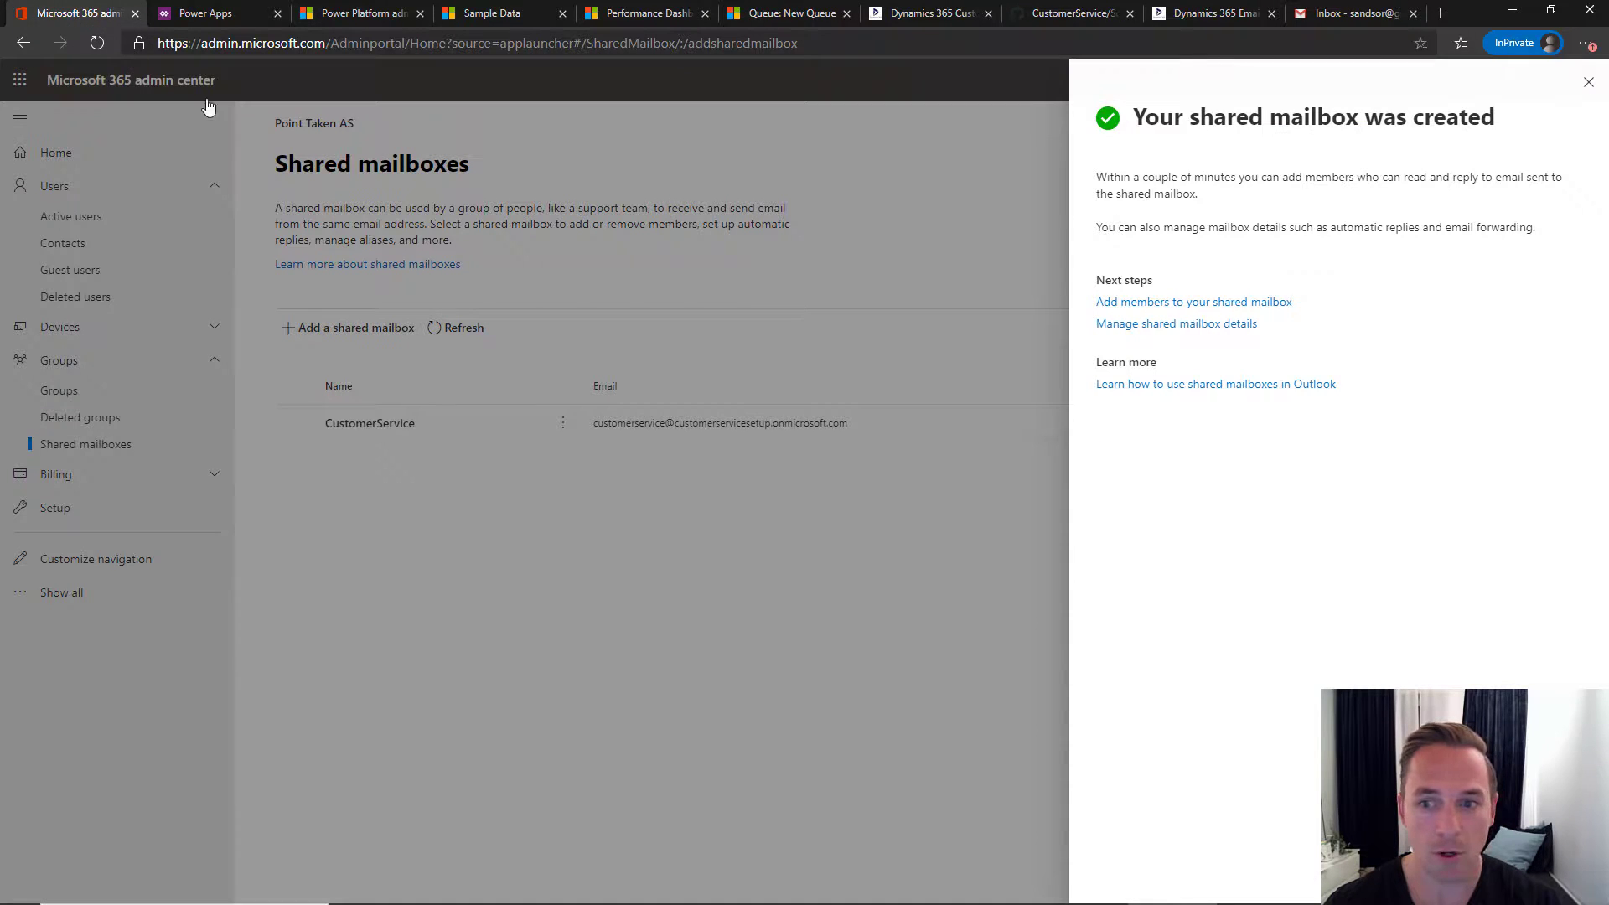
left_click(1588, 81)
left_click_drag(594, 423, 871, 448)
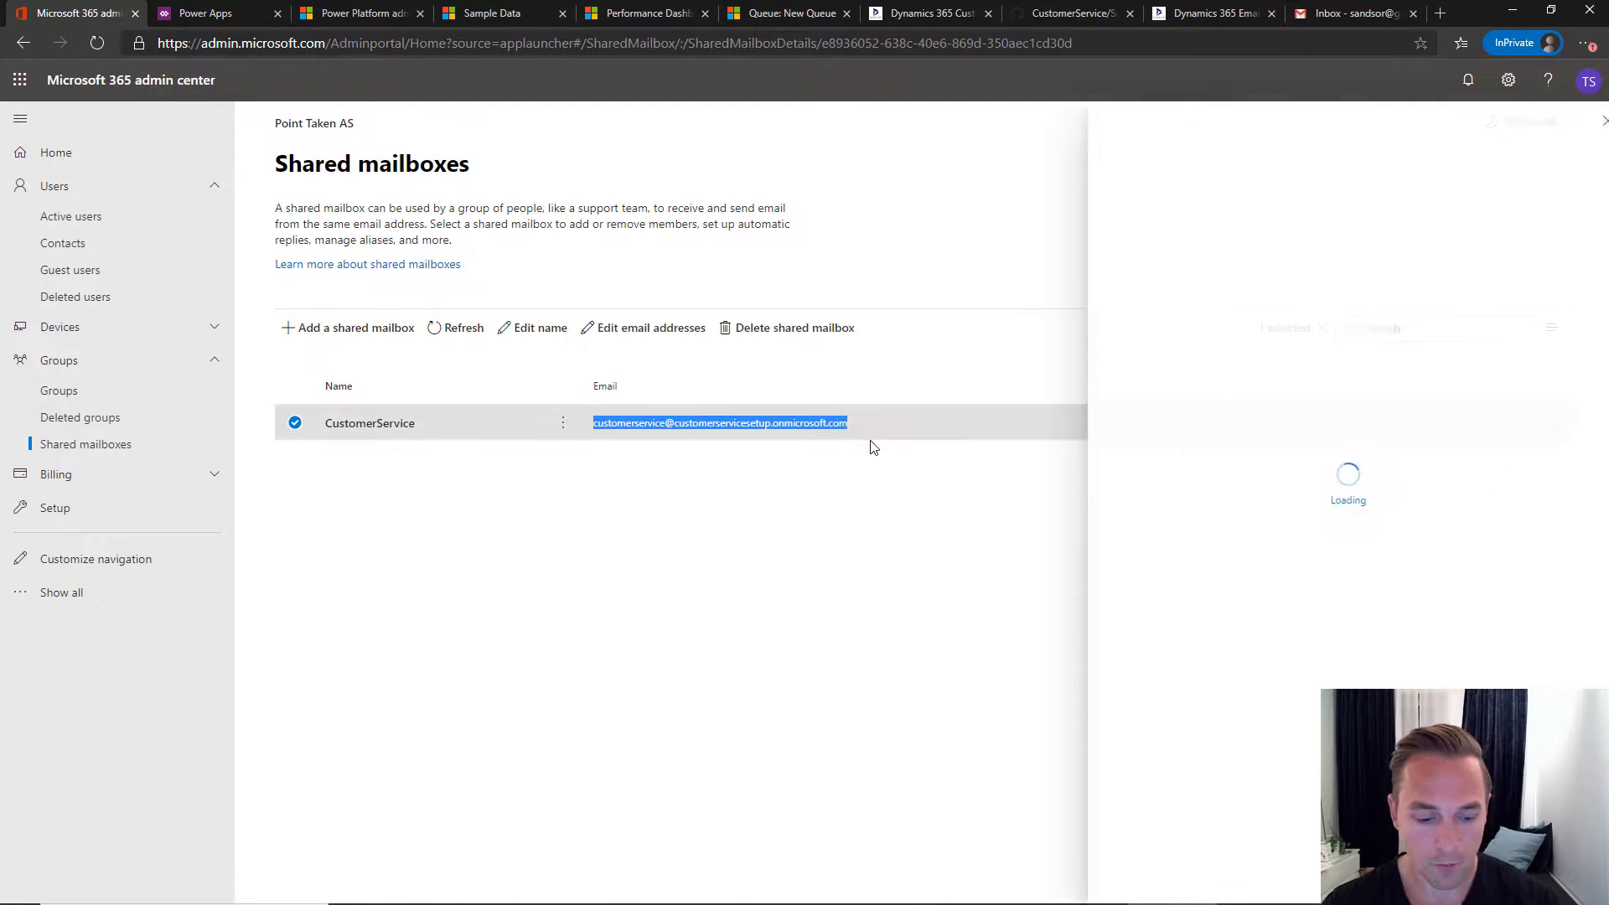
right_click(816, 421)
left_click(835, 438)
left_click(695, 486)
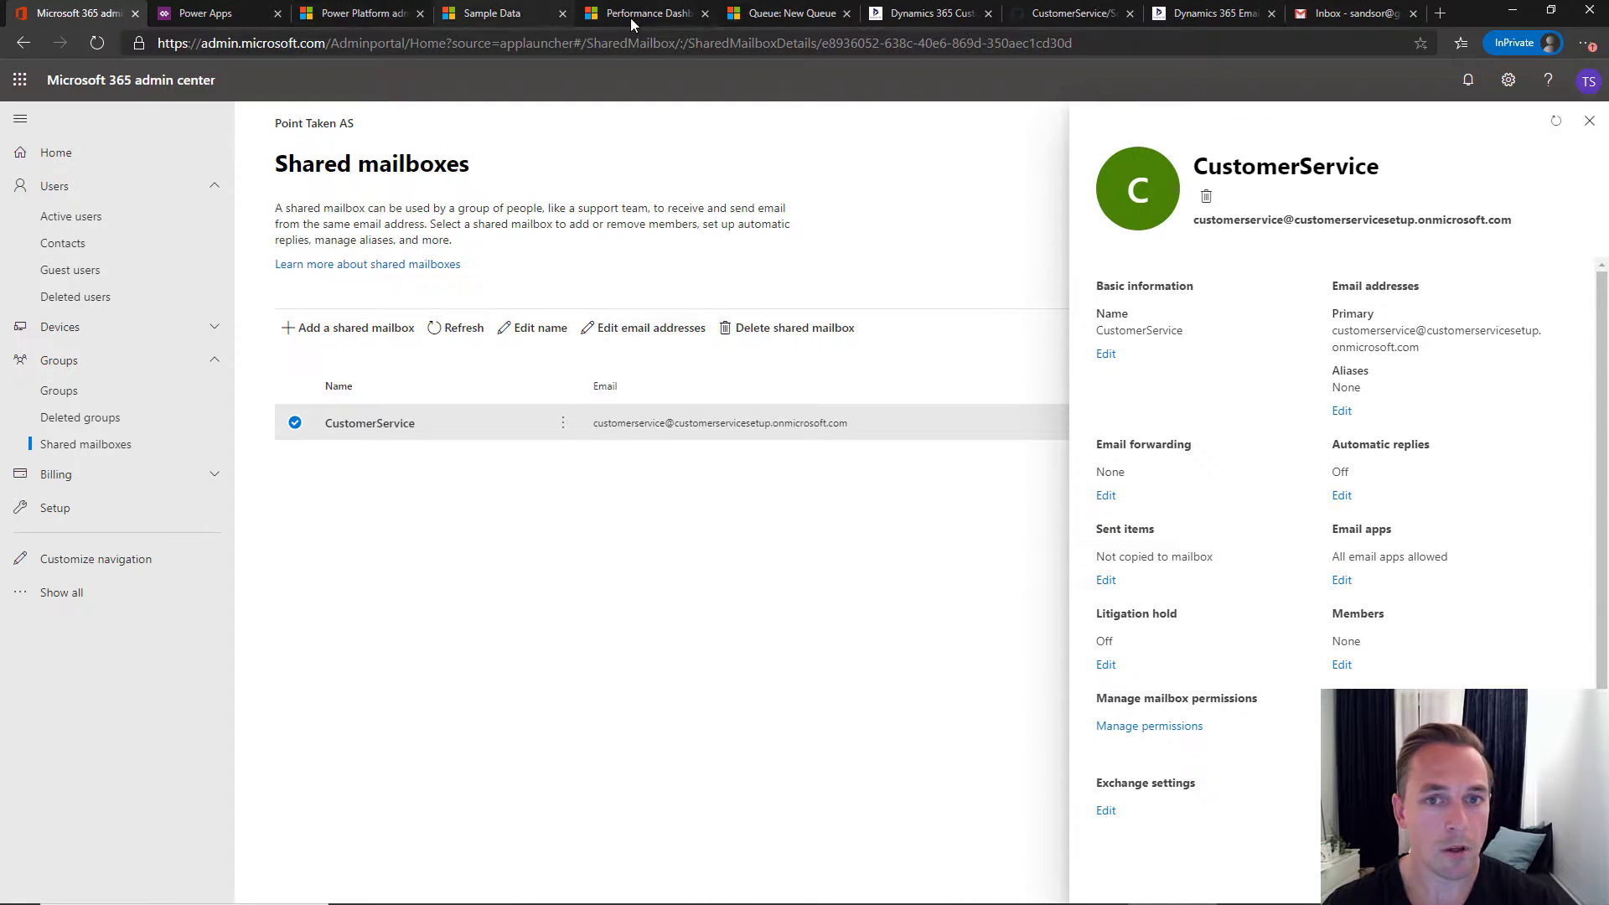
left_click(777, 18)
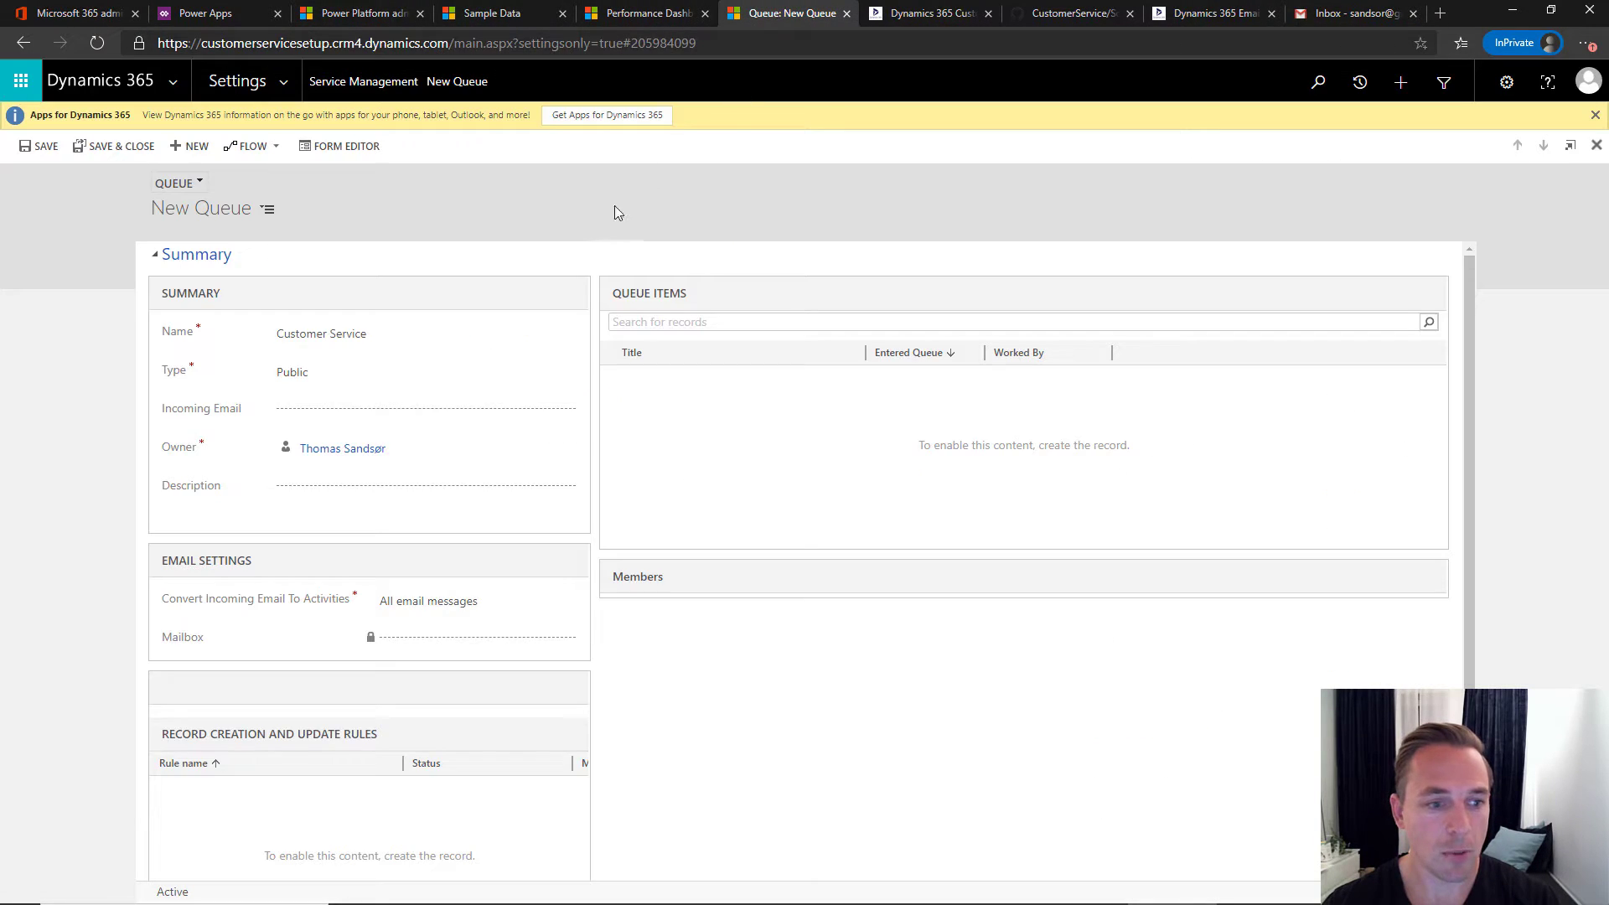
- Paste the shared mailbox address as the queue's incoming email, save, and close the Sample Data tab
left_click(362, 412)
key("ctrl+v")
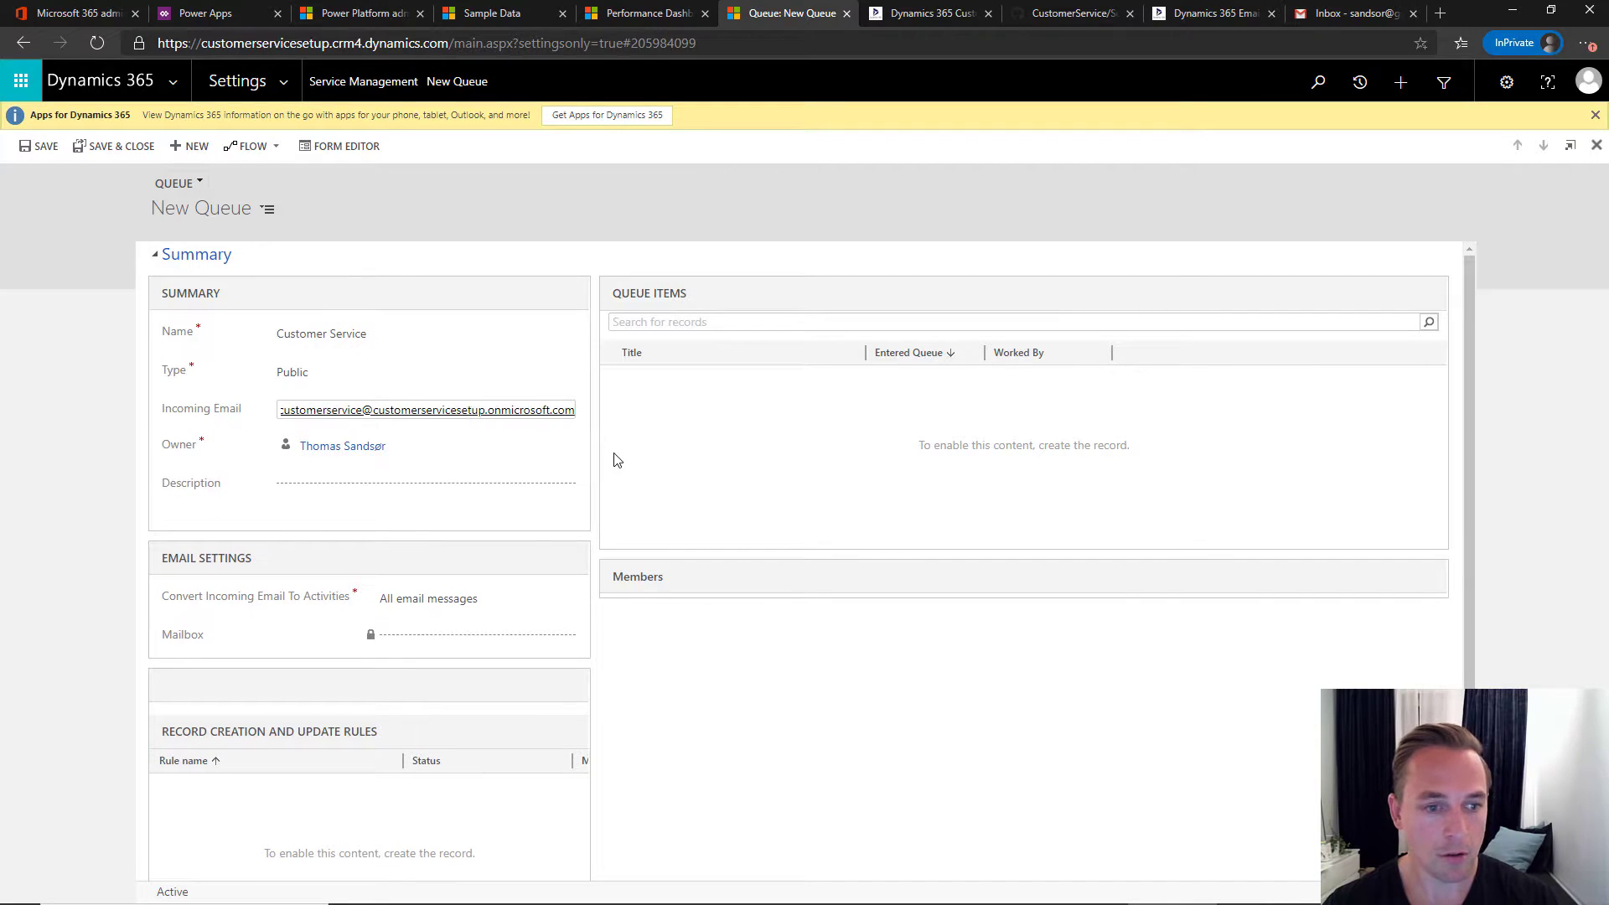
left_click(44, 150)
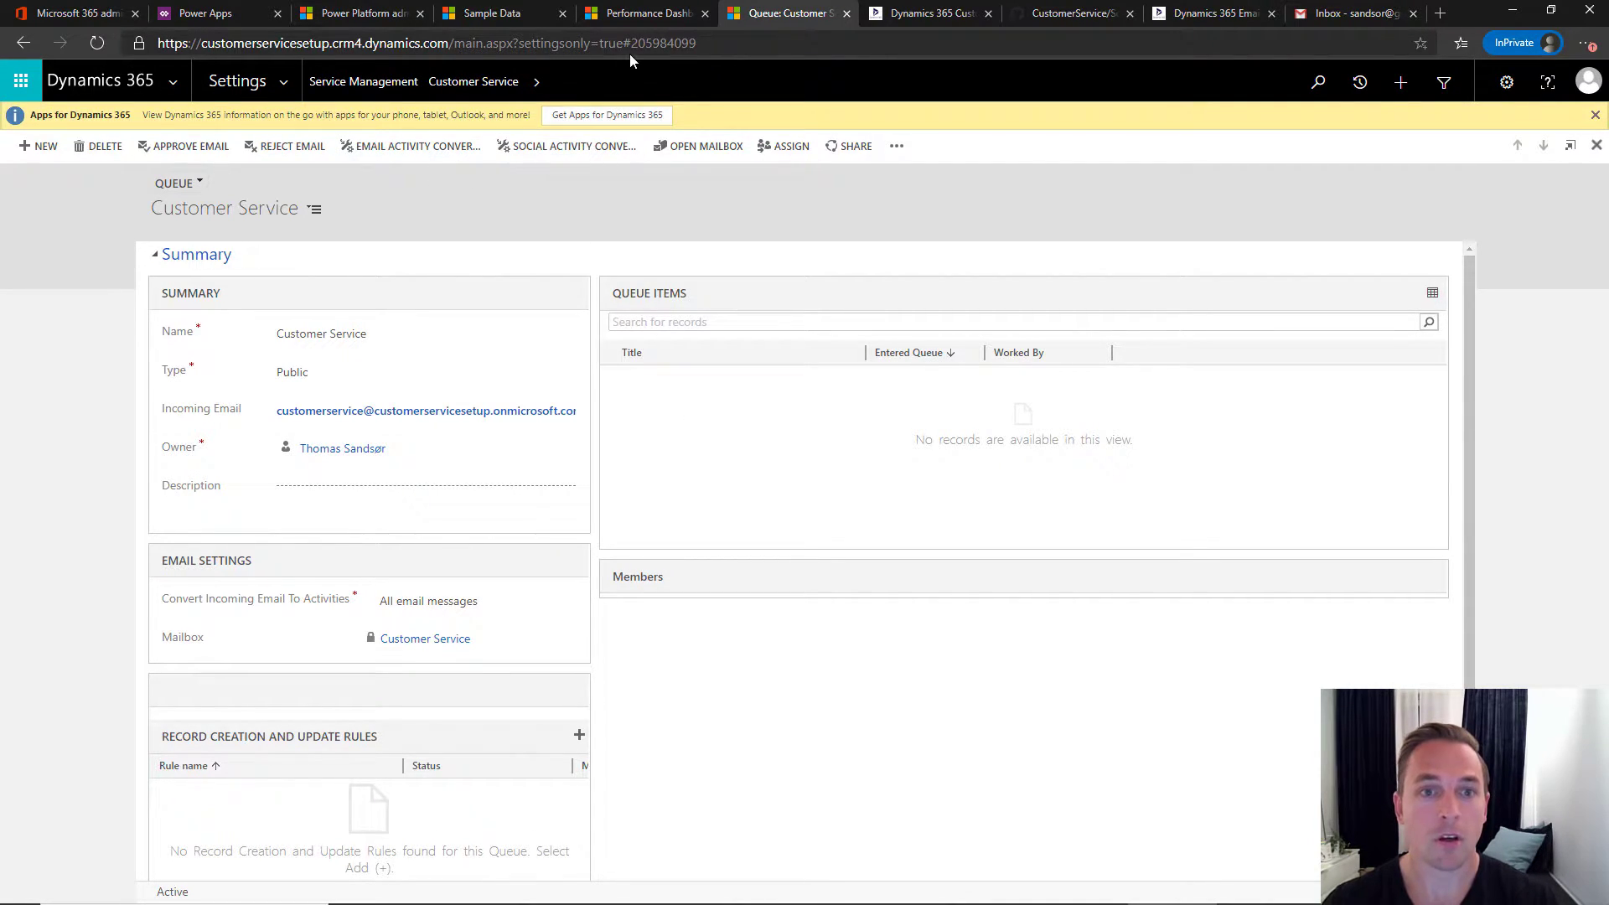
left_click(493, 15)
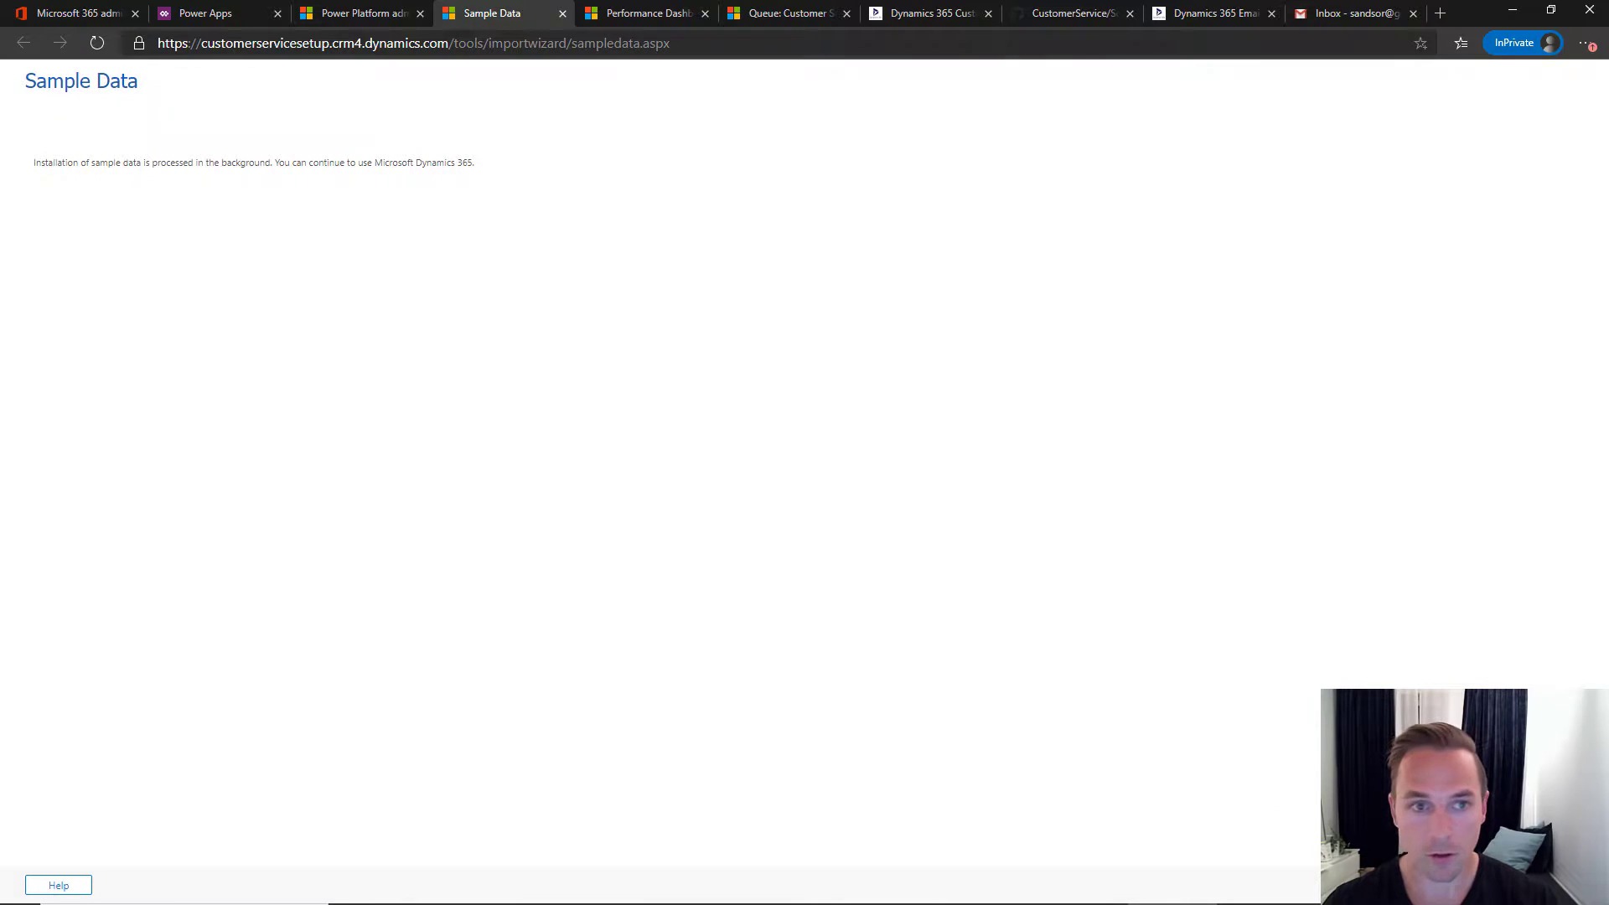
key("ctrl+w")
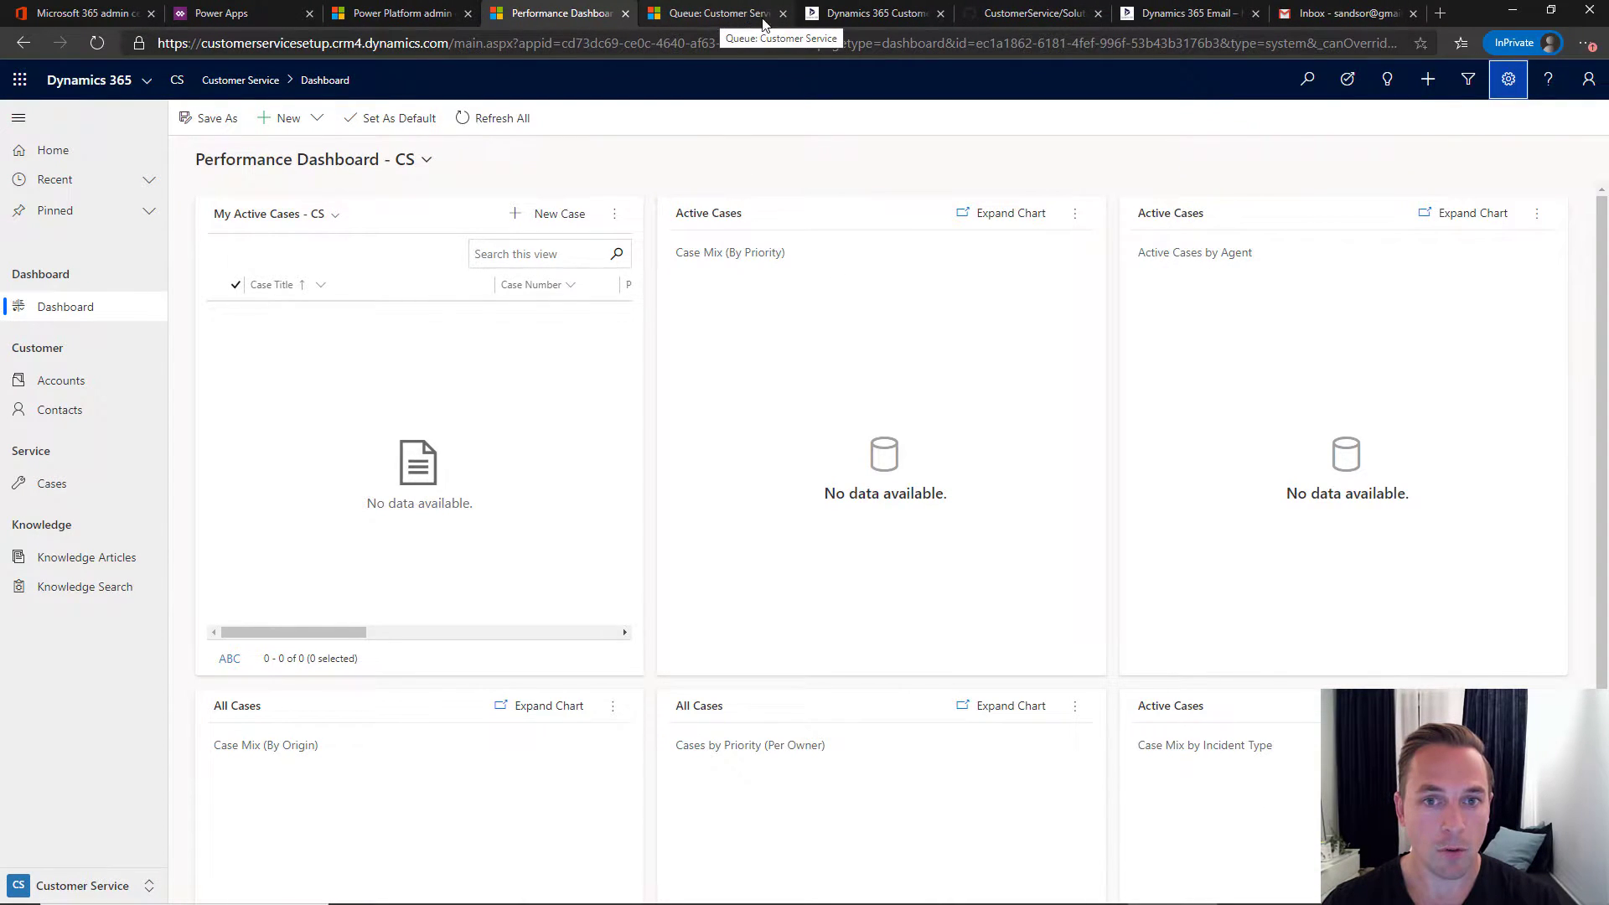
- Scroll the CRM Keeper article past the mailbox approval and testing steps to '6. Email Settings'
left_click(863, 15)
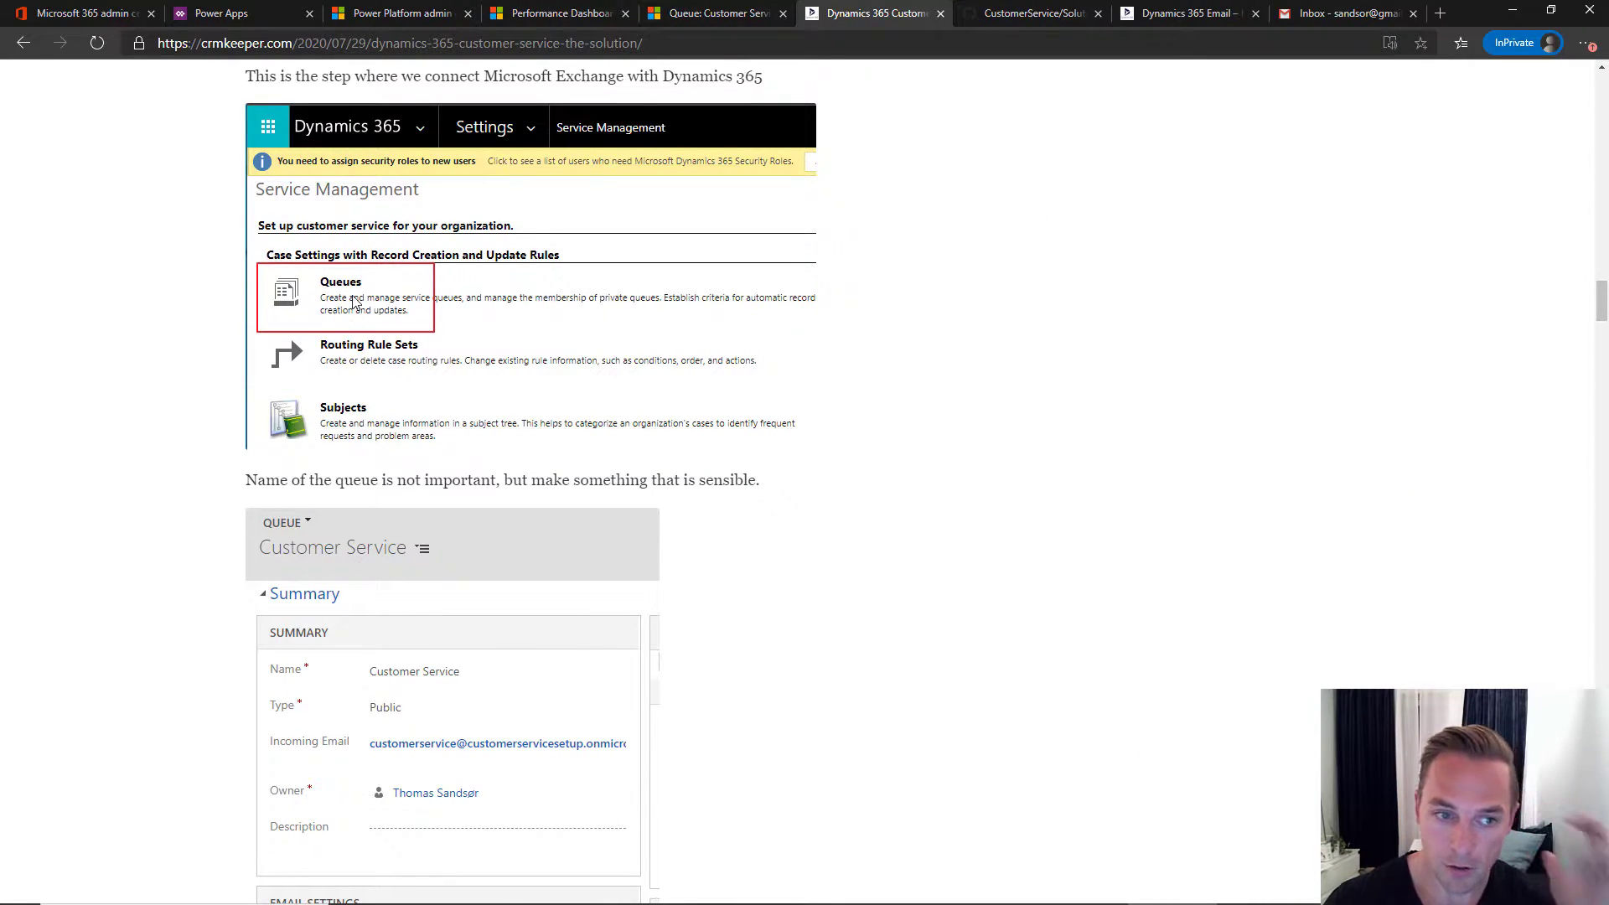
scroll(340, 310, "down", 3)
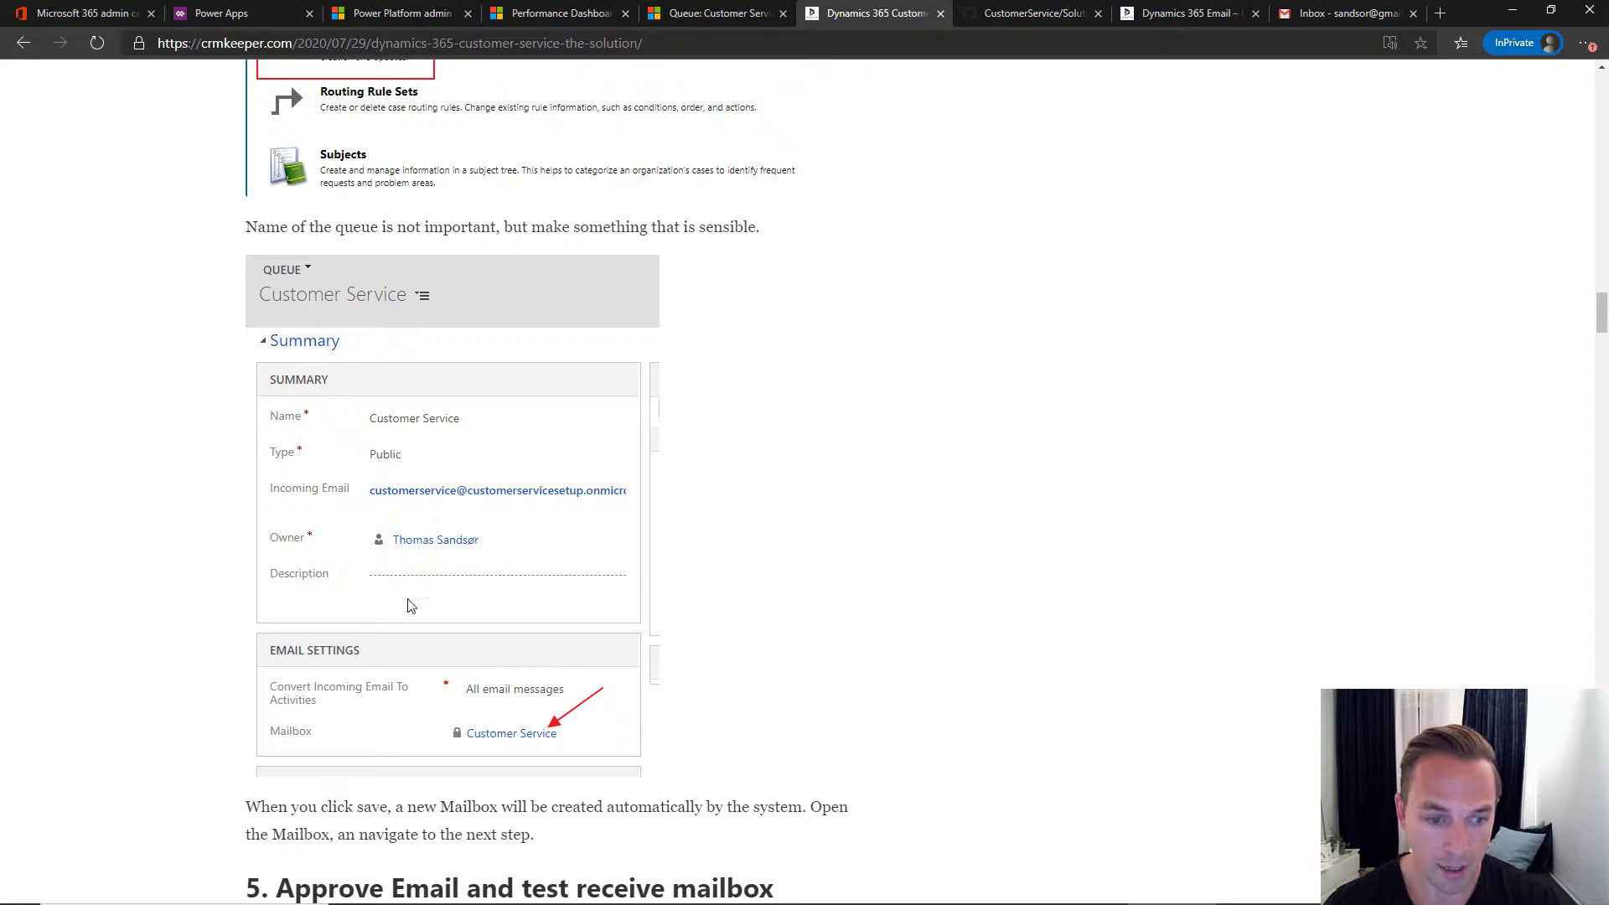
scroll(461, 578, "down", 3)
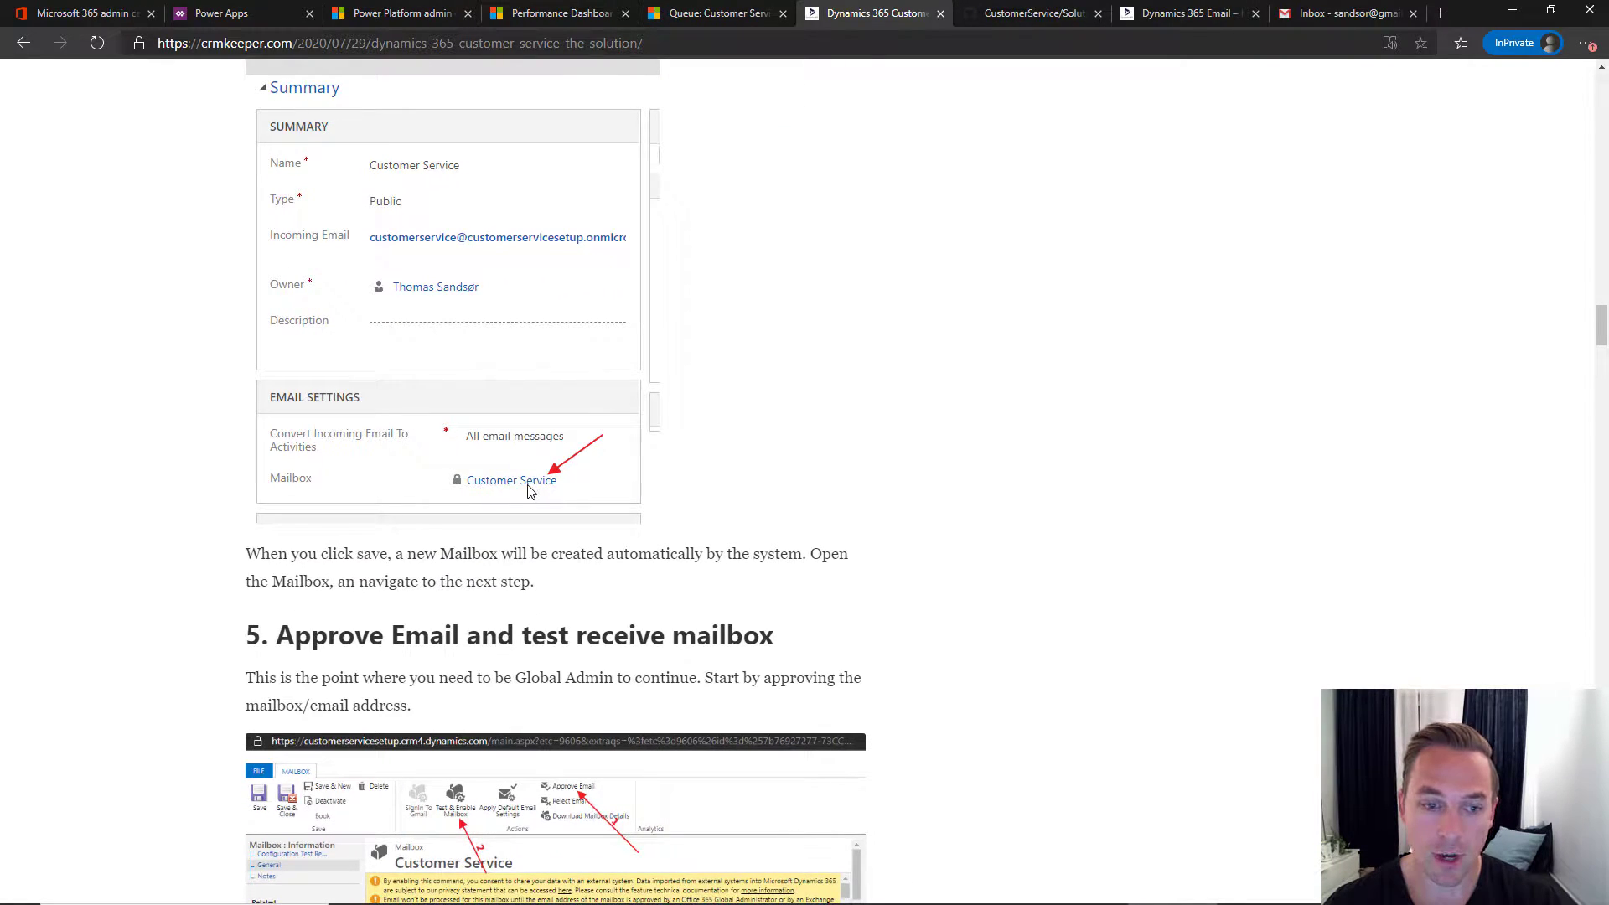
scroll(534, 491, "down", 6)
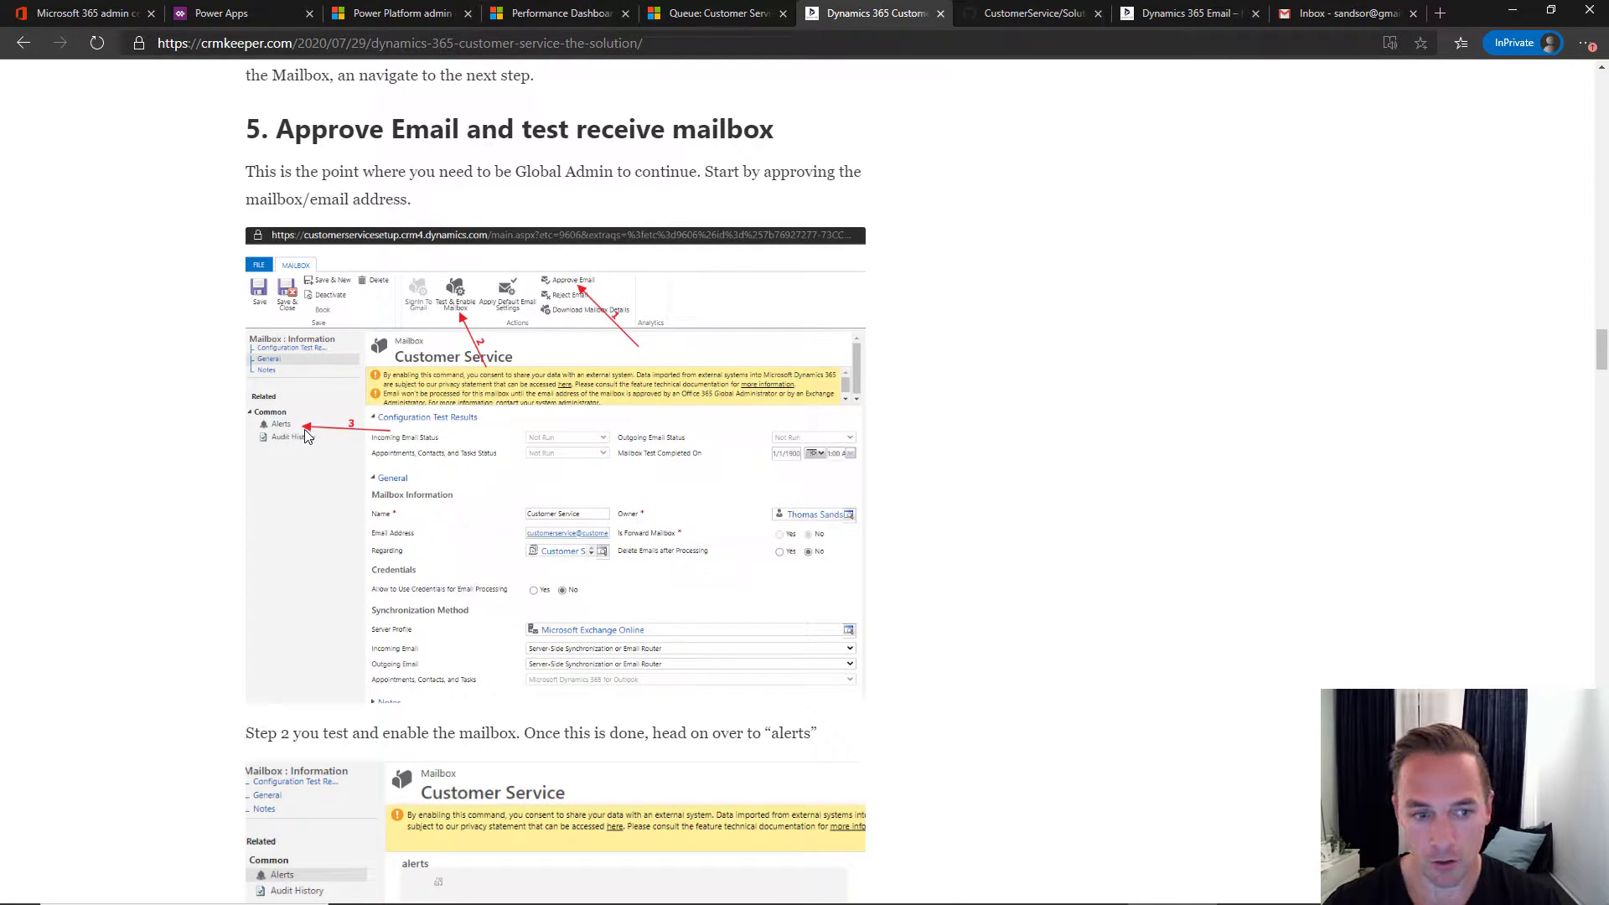
scroll(306, 435, "down", 5)
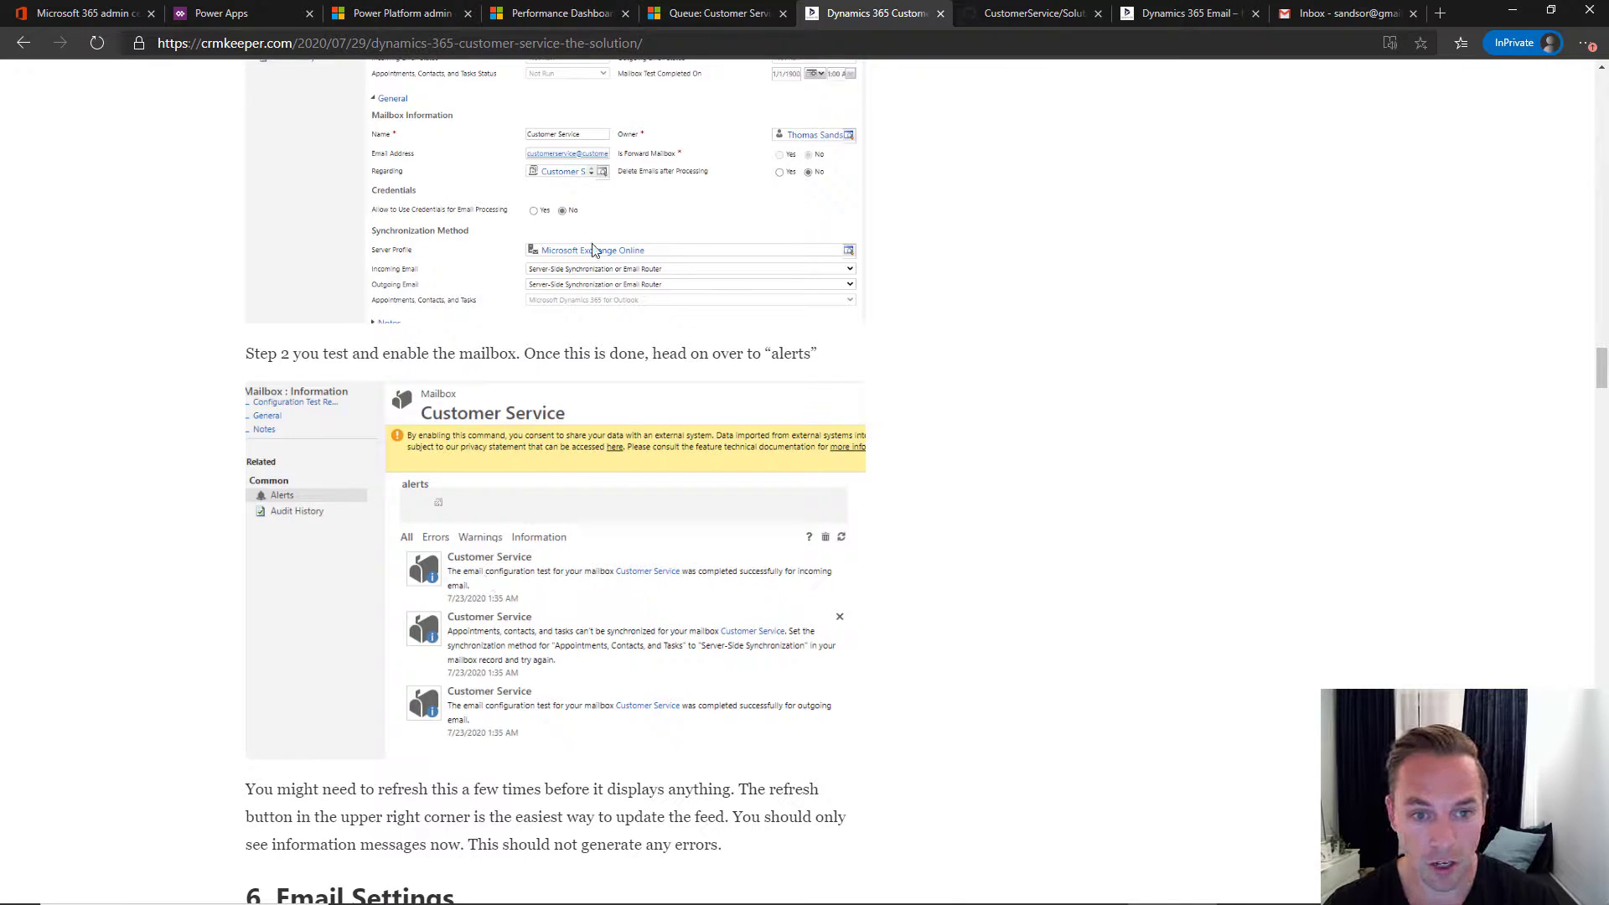
scroll(505, 515, "down", 2)
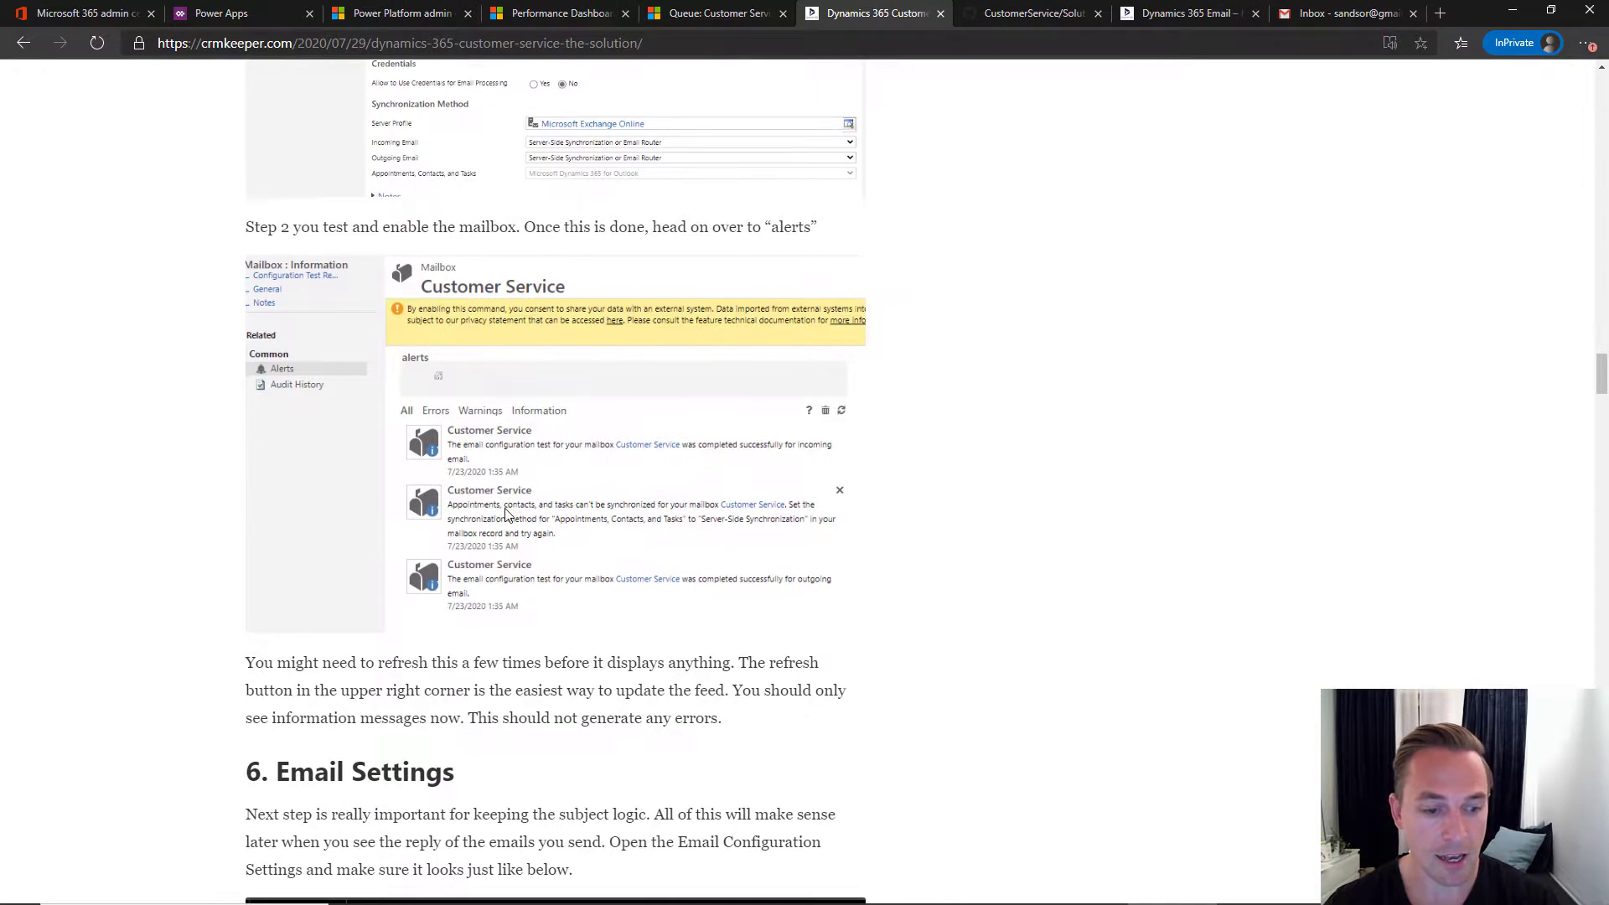
- Open the queue's Customer Service mailbox and approve its primary email address
left_click(717, 13)
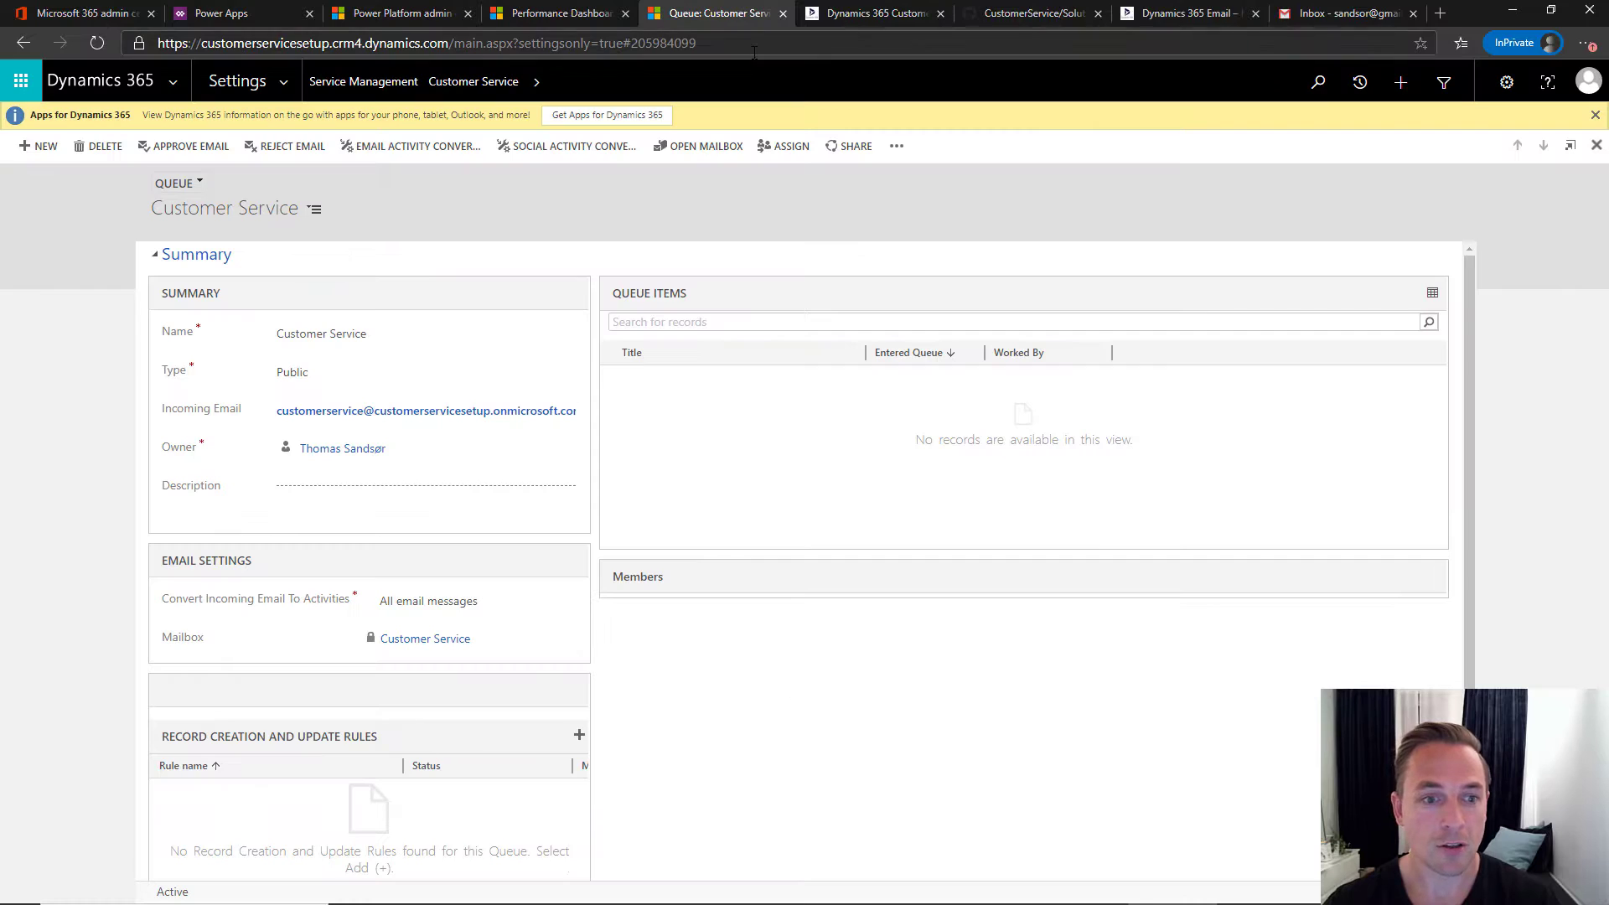
left_click(421, 640)
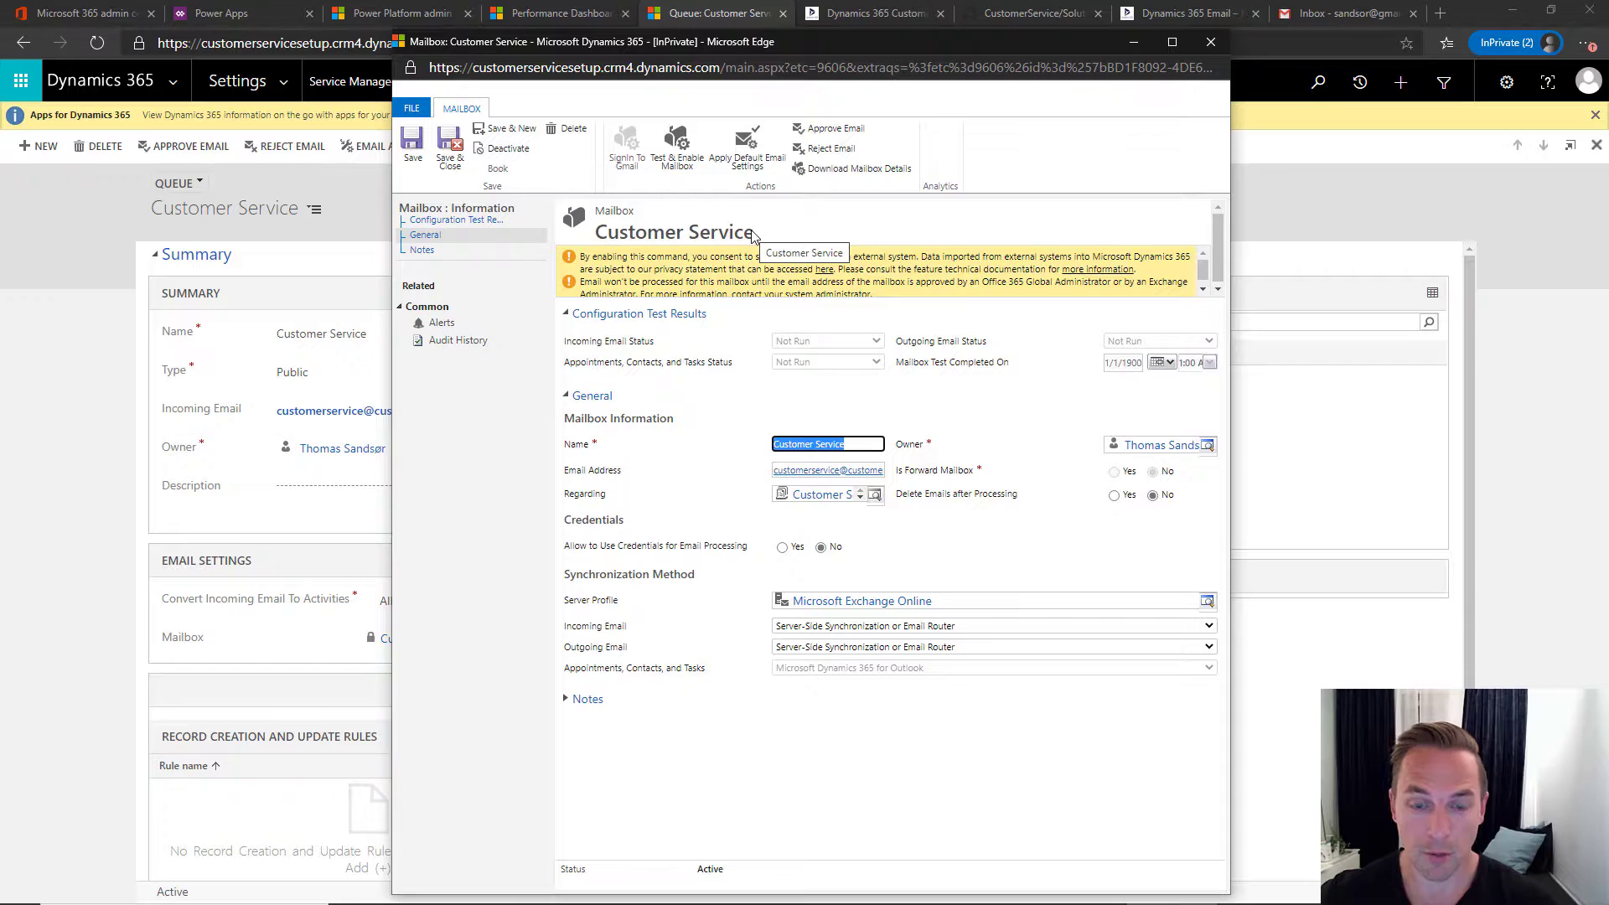
left_click(835, 129)
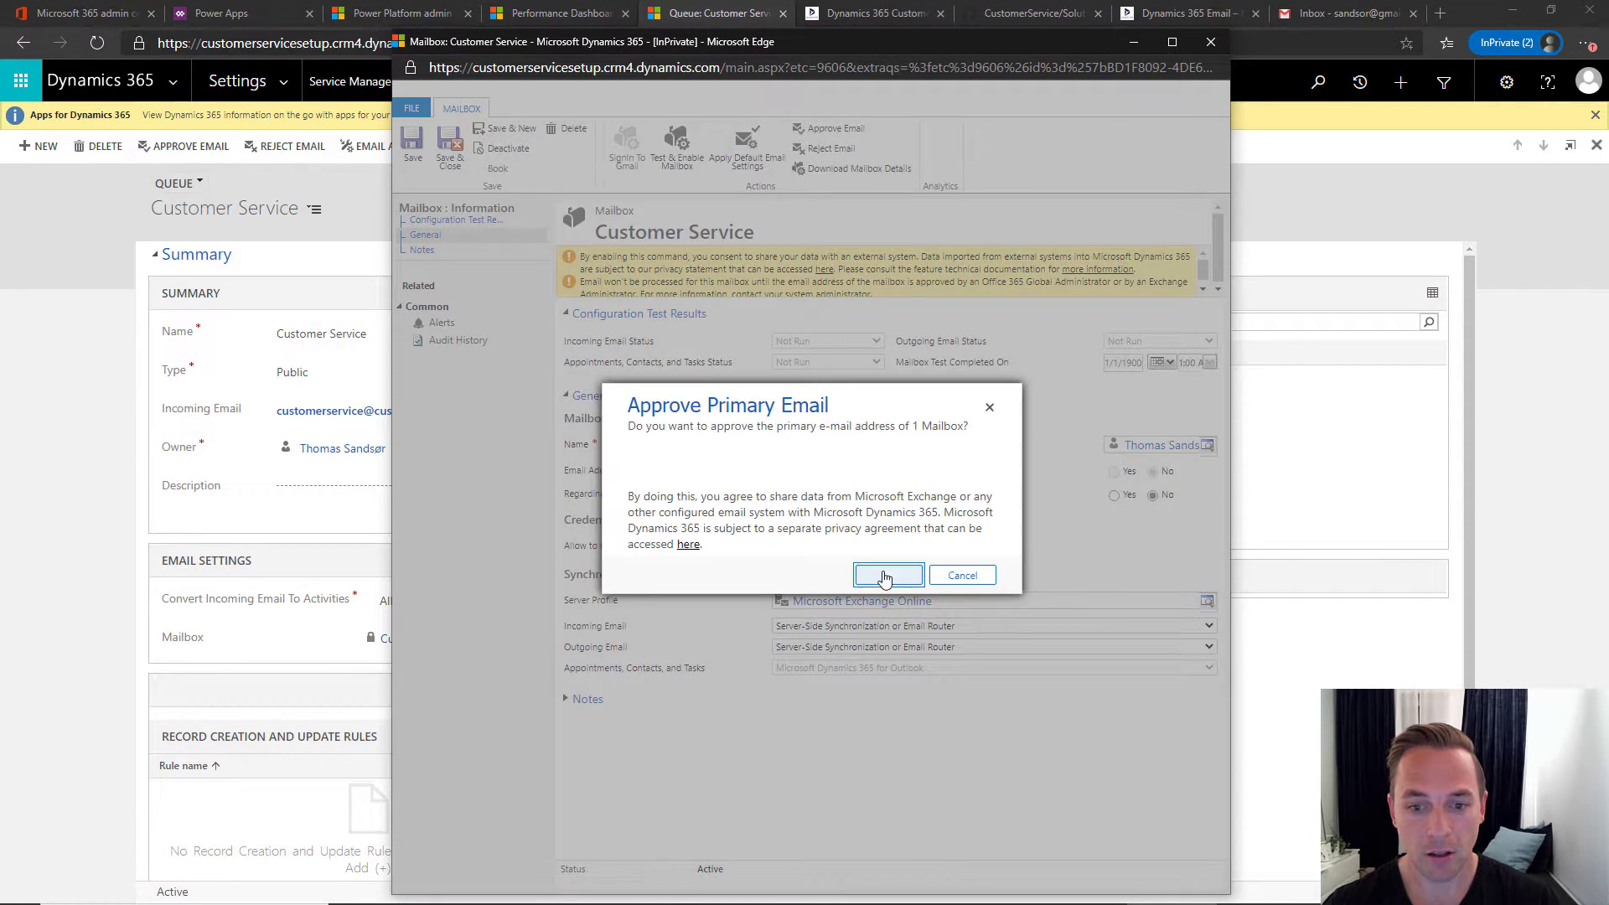
left_click(886, 576)
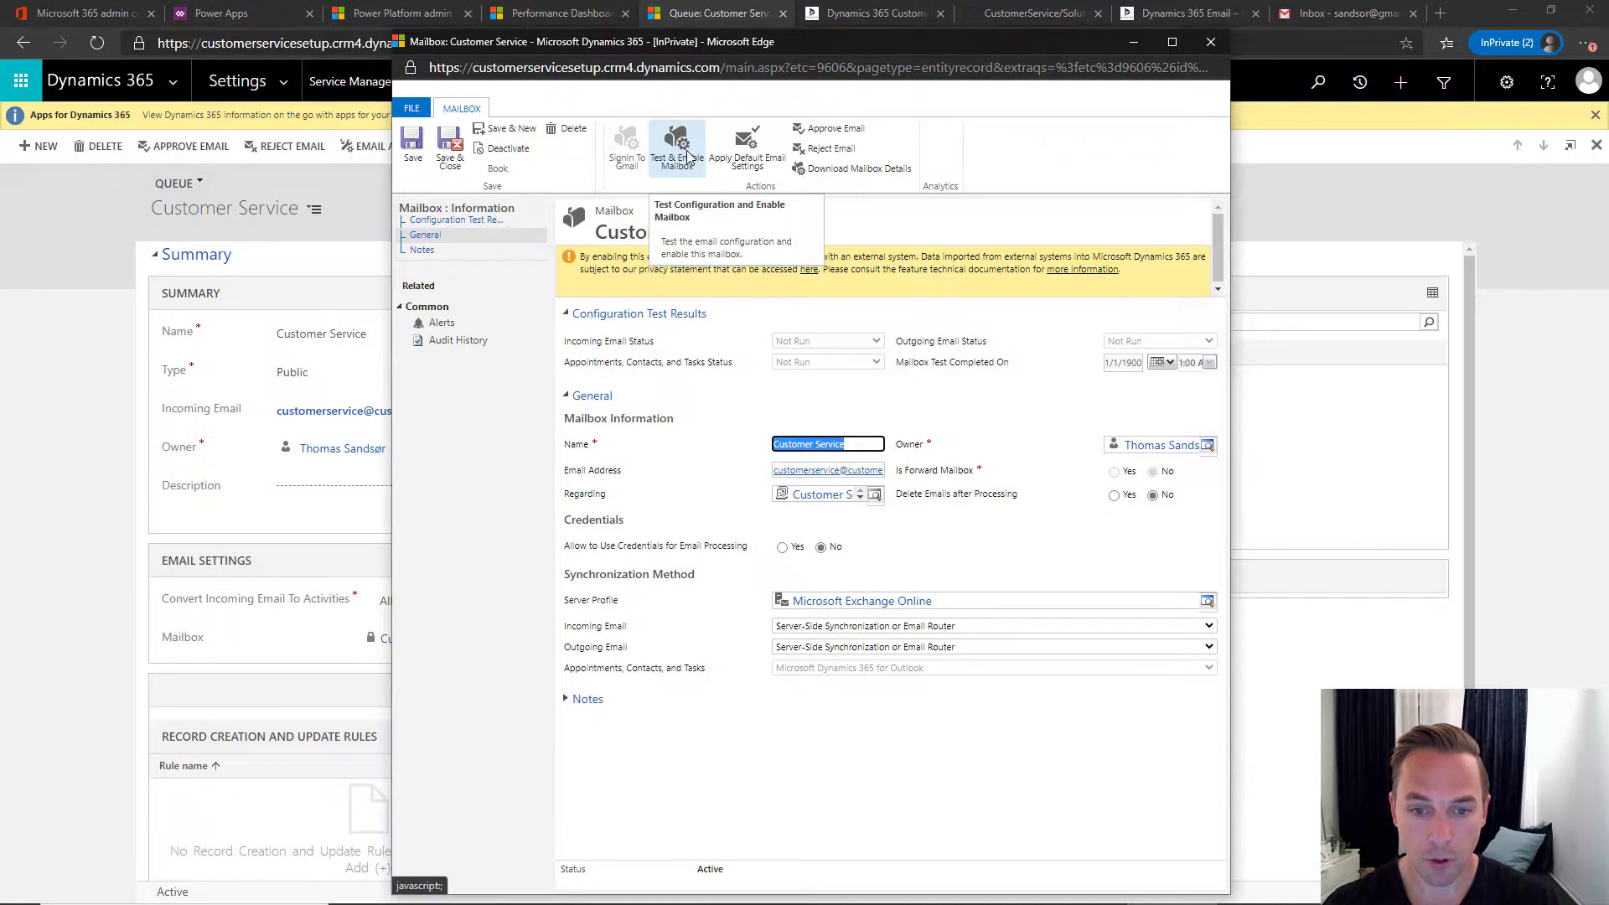
- Run Test & Enable Mailbox on the Customer Service mailbox and show its alerts
left_click(687, 150)
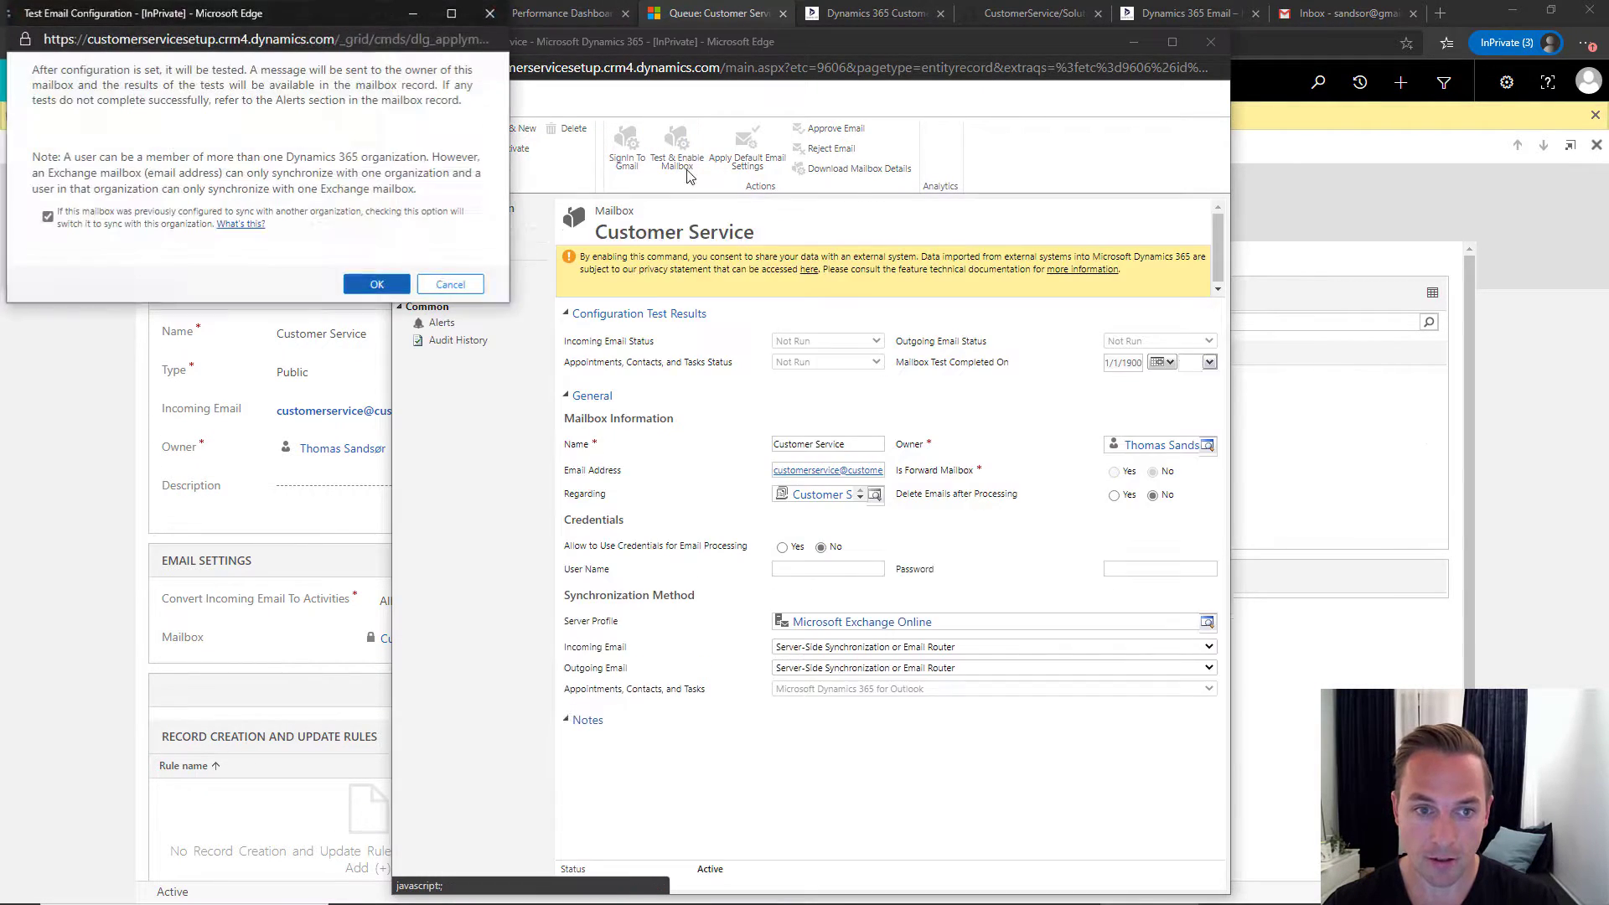
left_click(381, 287)
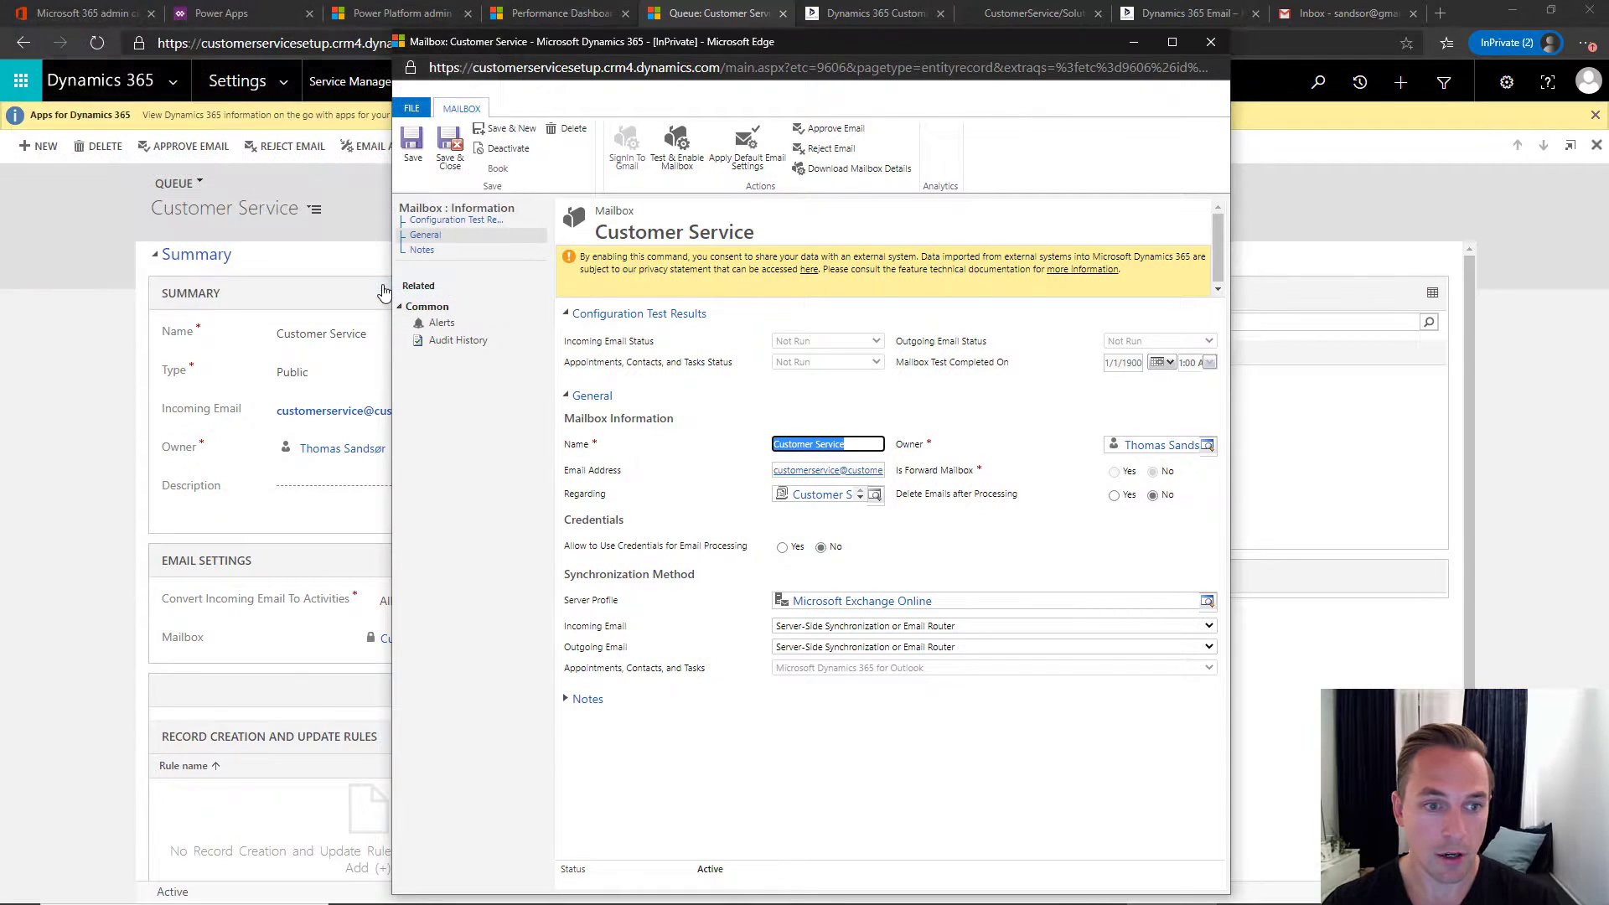
left_click(474, 329)
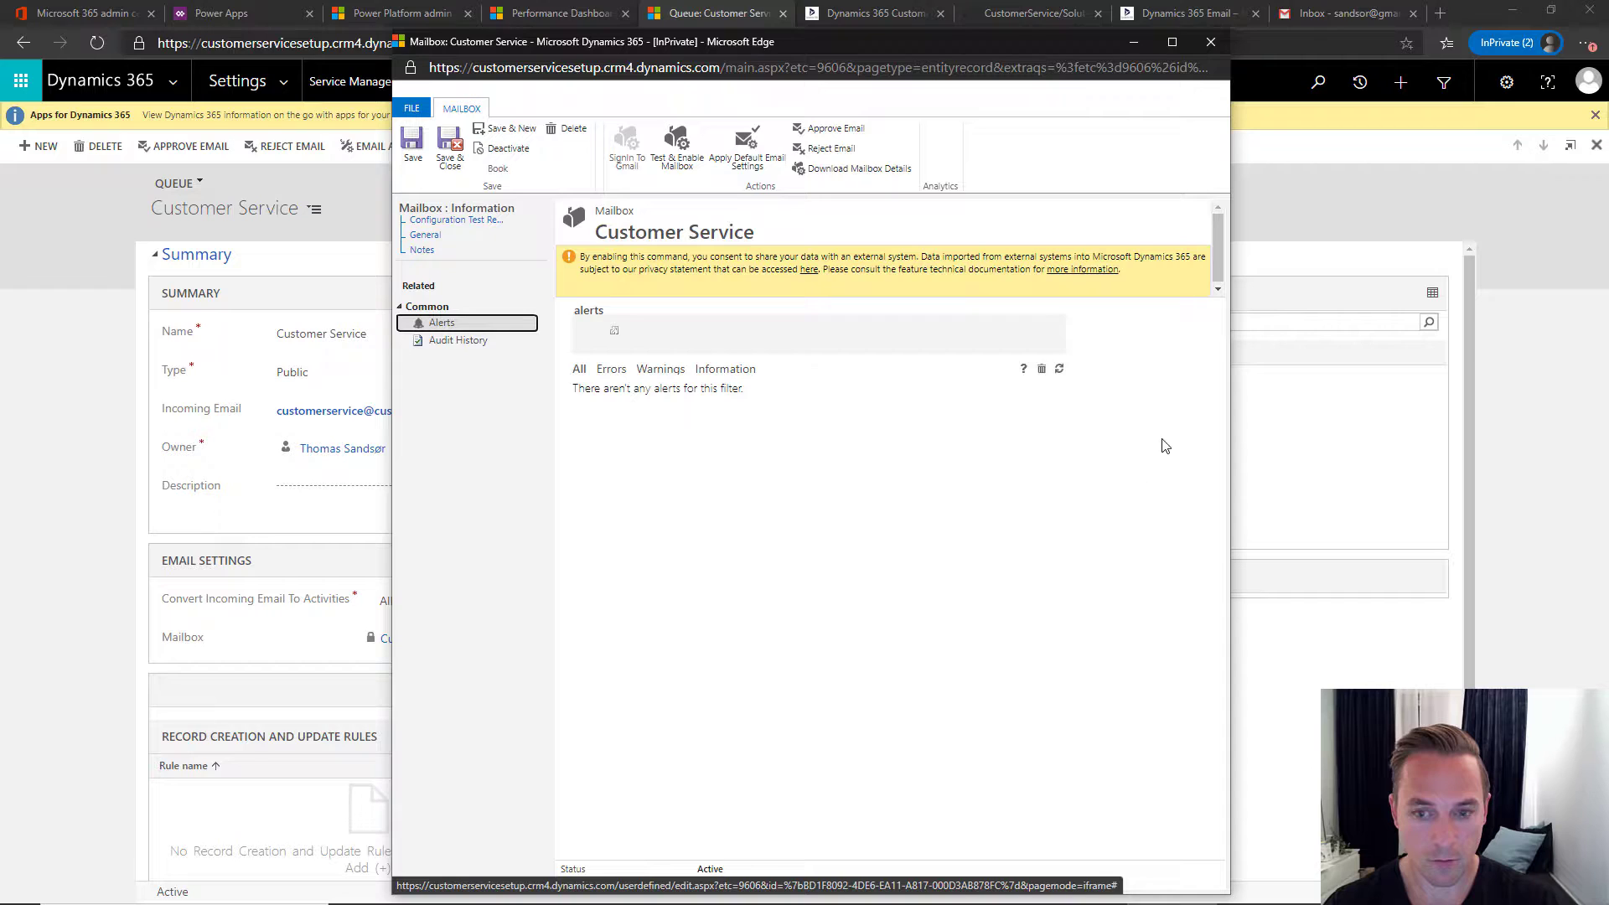
- Refresh the mailbox alerts until the three test-result alerts appear, then close the mailbox record
left_click(1059, 371)
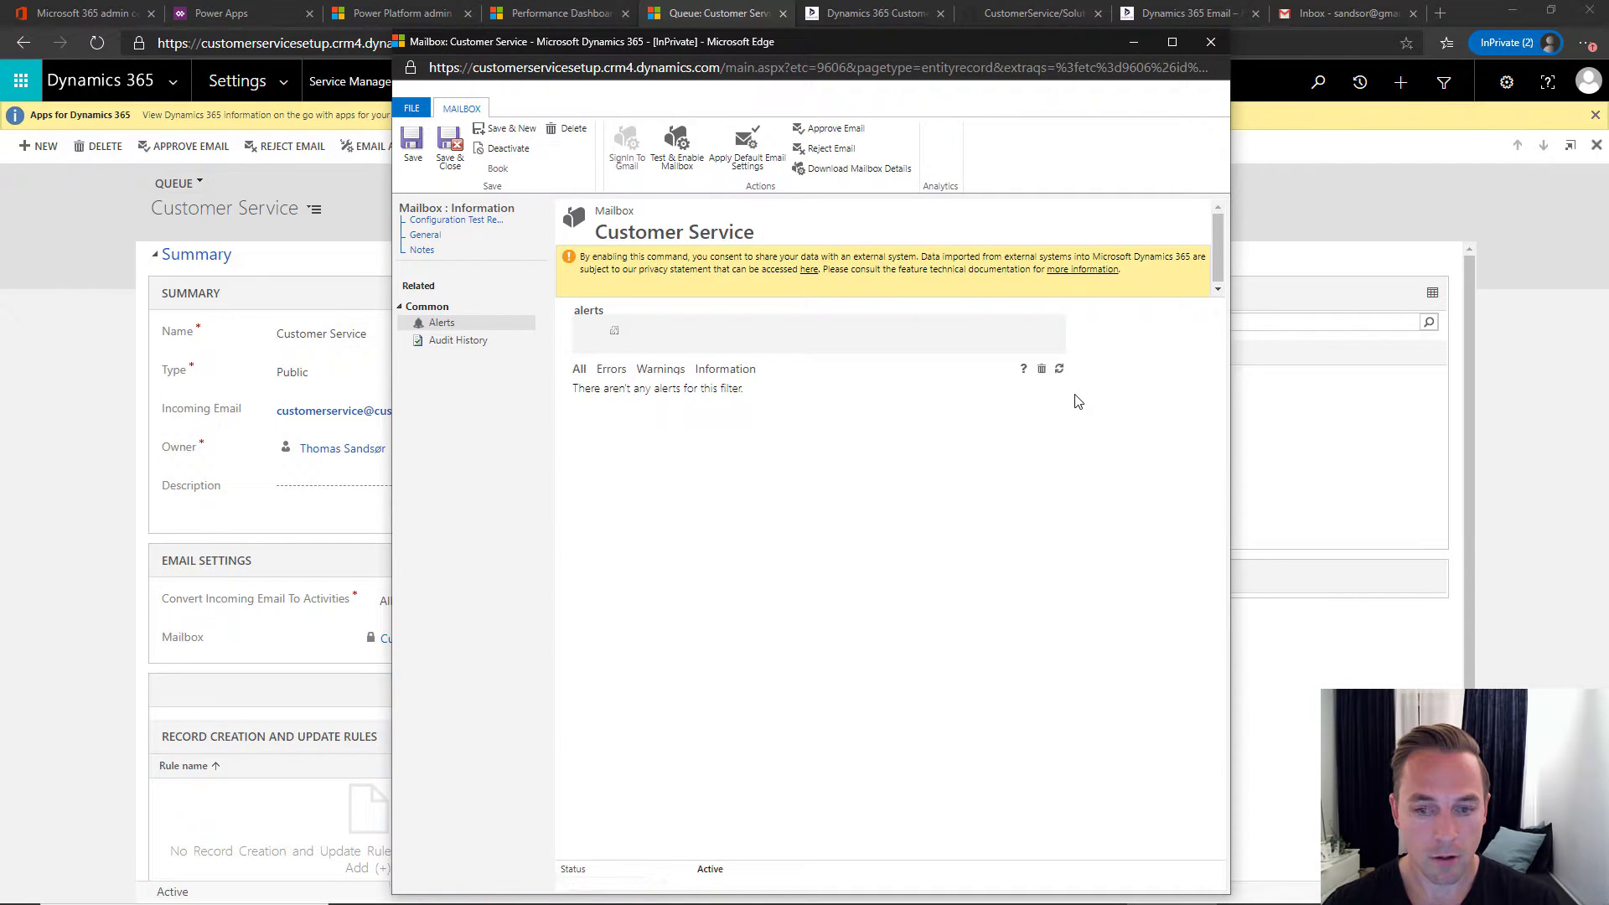
left_click(1059, 370)
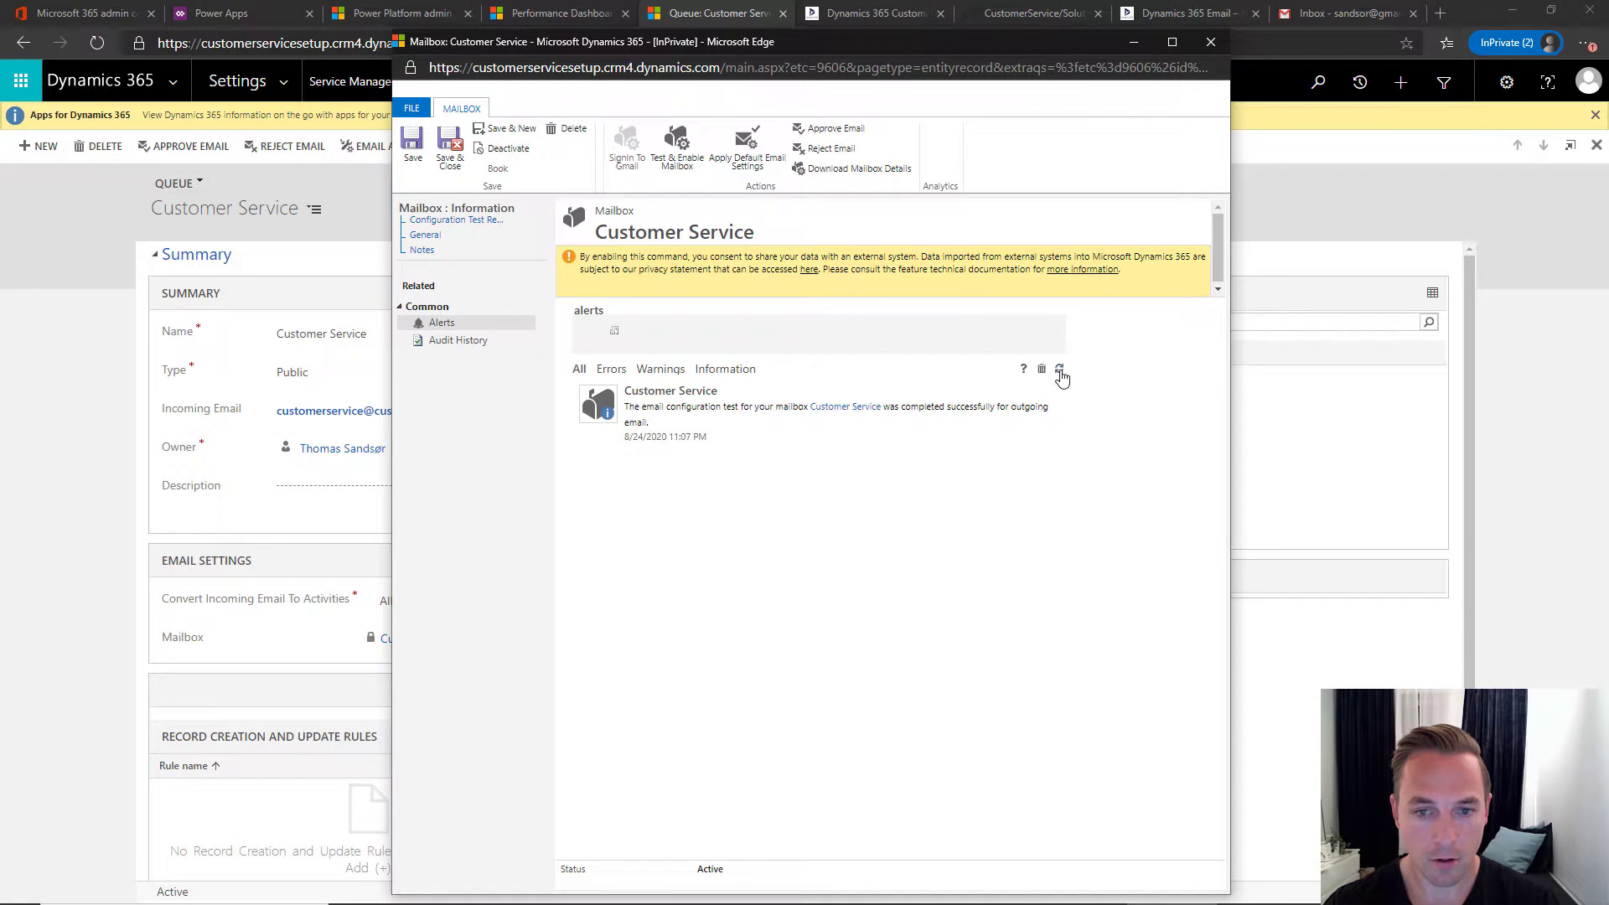
left_click(1059, 370)
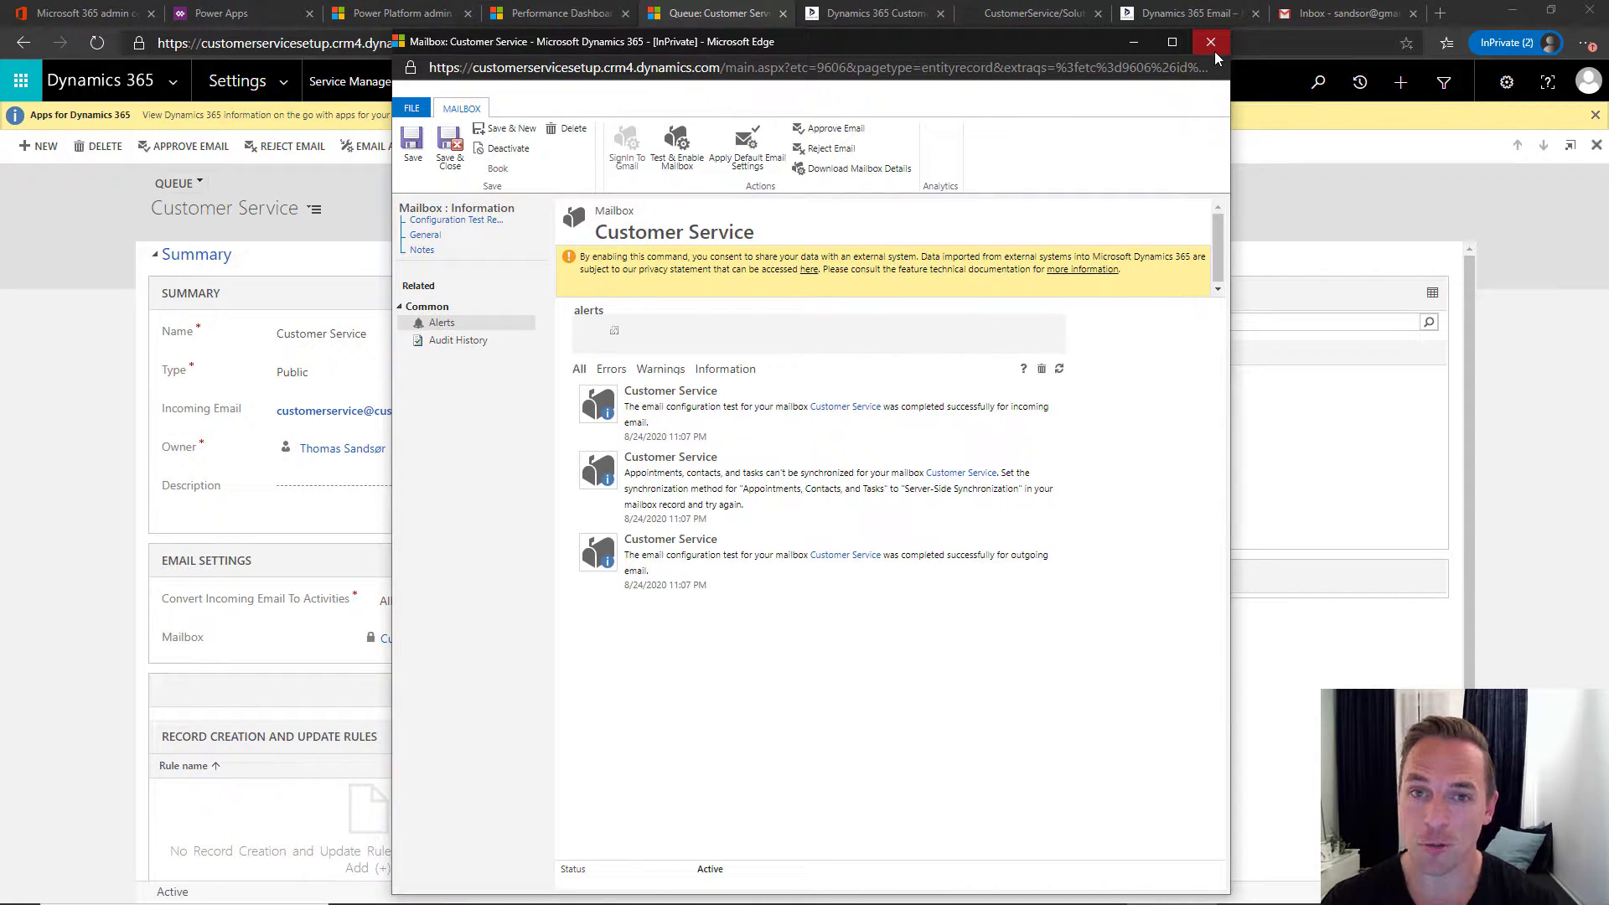
left_click(1217, 52)
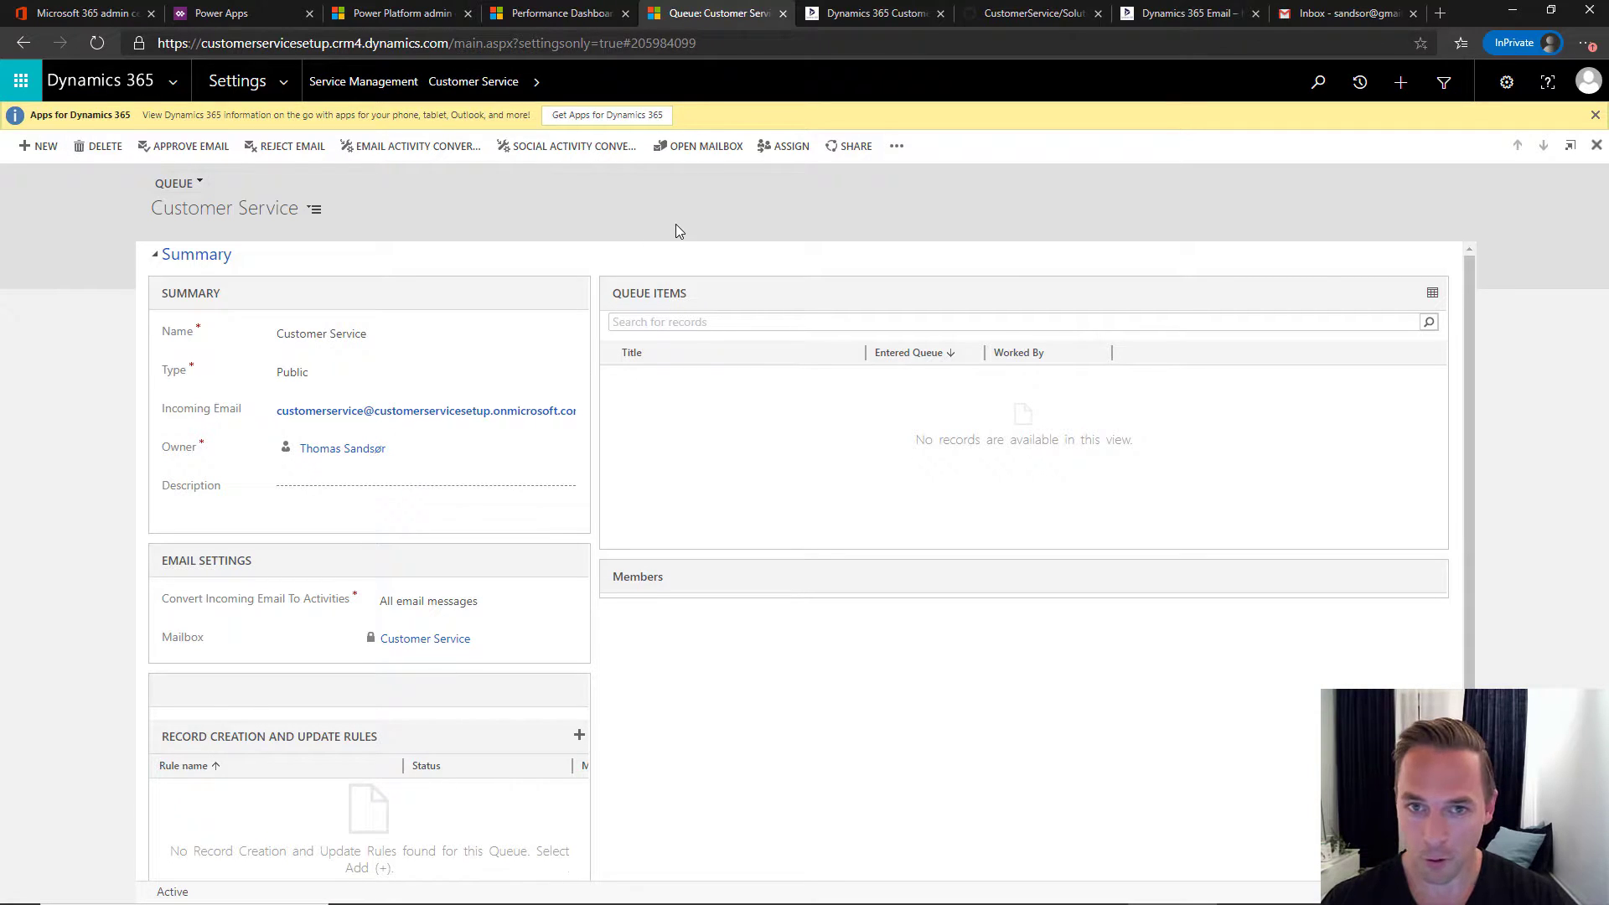
- Read section 6 Email Settings in the CRM Keeper article, then return to the Customer Service queue
key("alt+Tab")
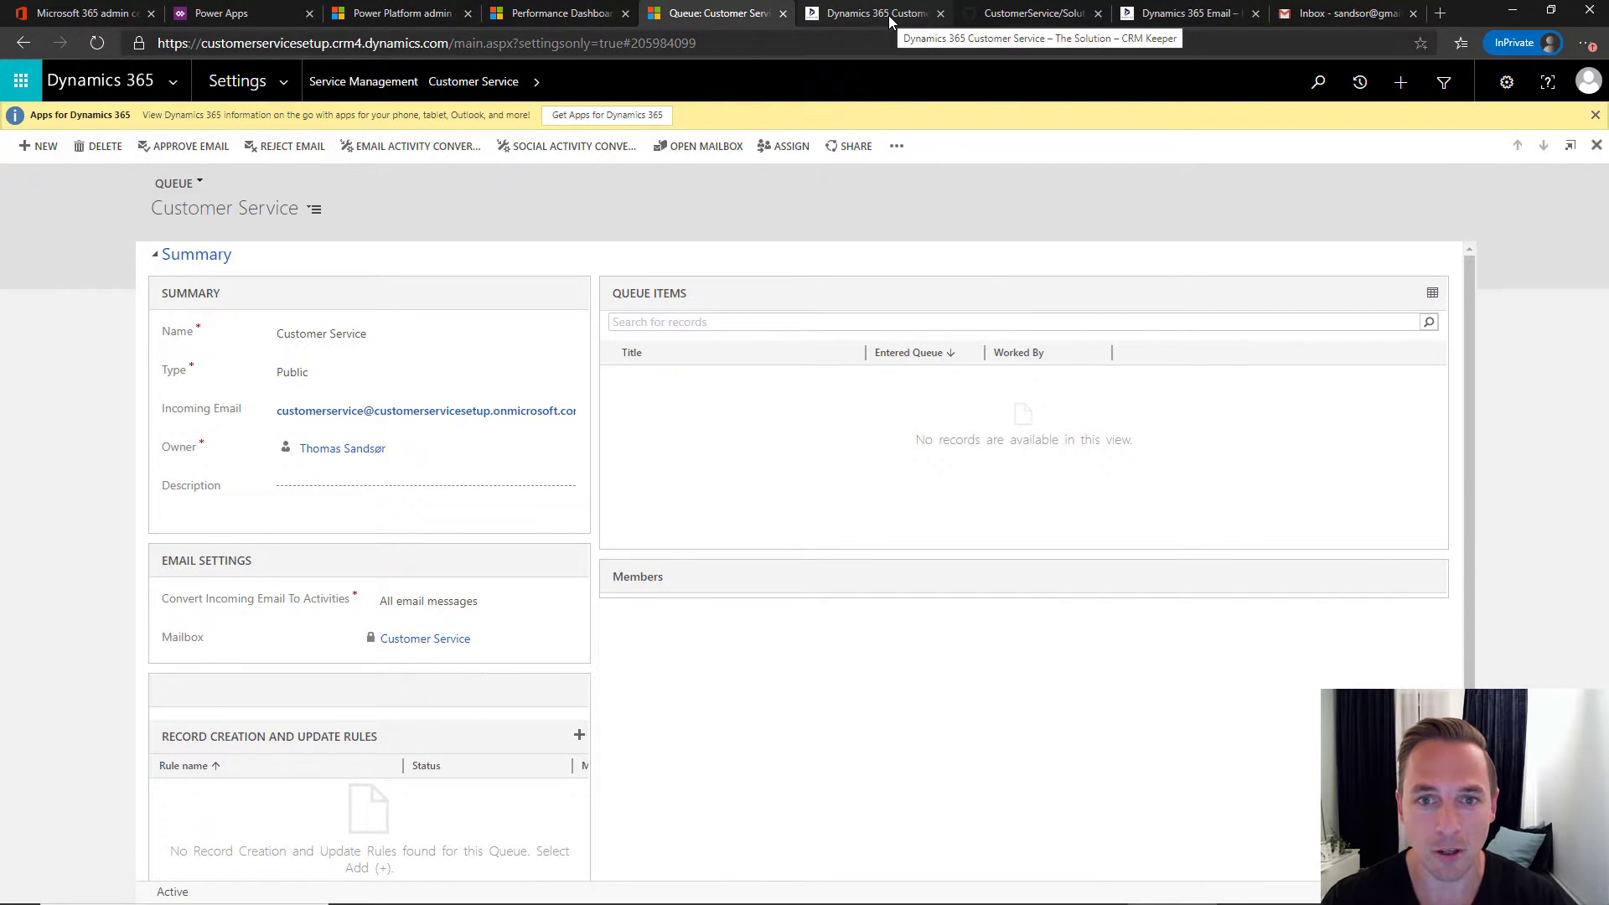
left_click(888, 15)
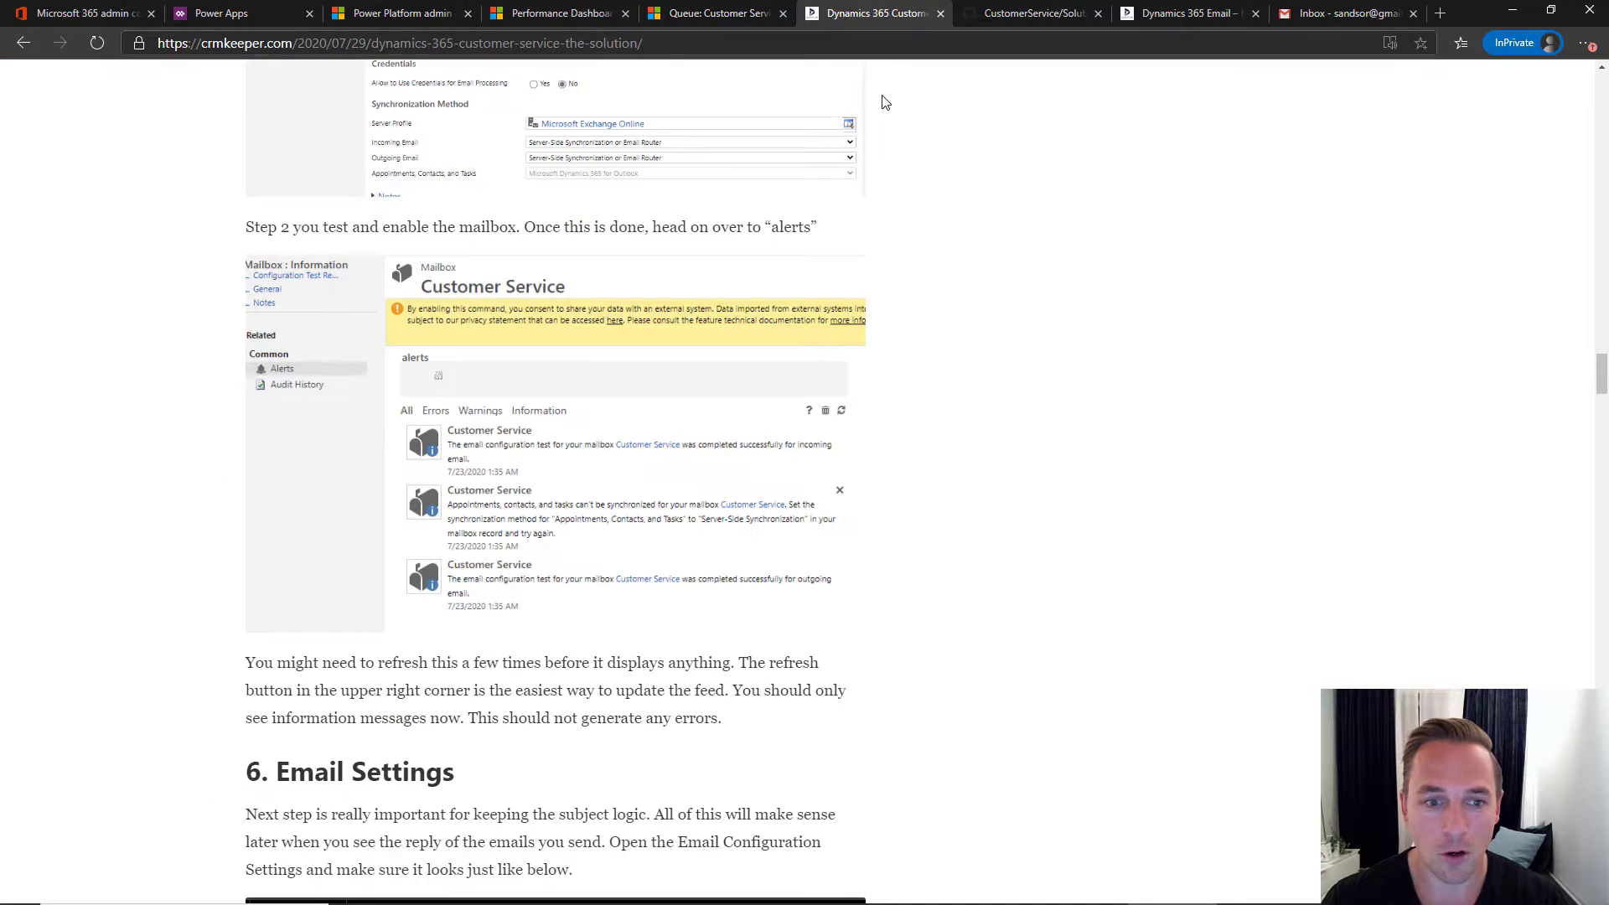
scroll(300, 300, "down", 5)
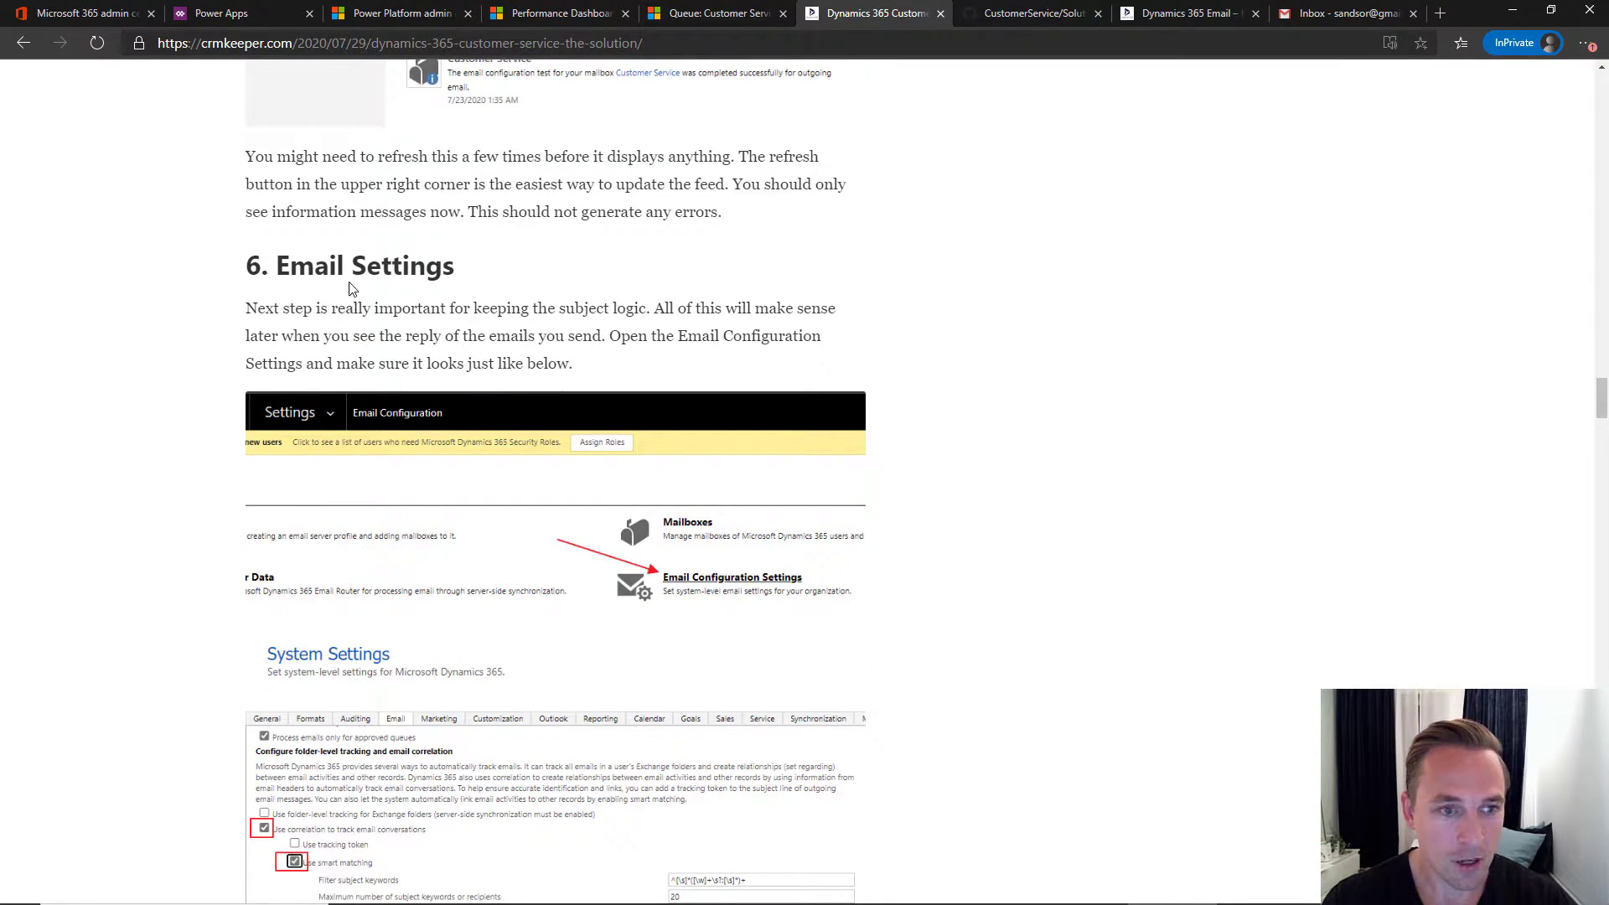
scroll(352, 289, "up", 6)
scroll(358, 290, "down", 3)
scroll(358, 290, "down", 5)
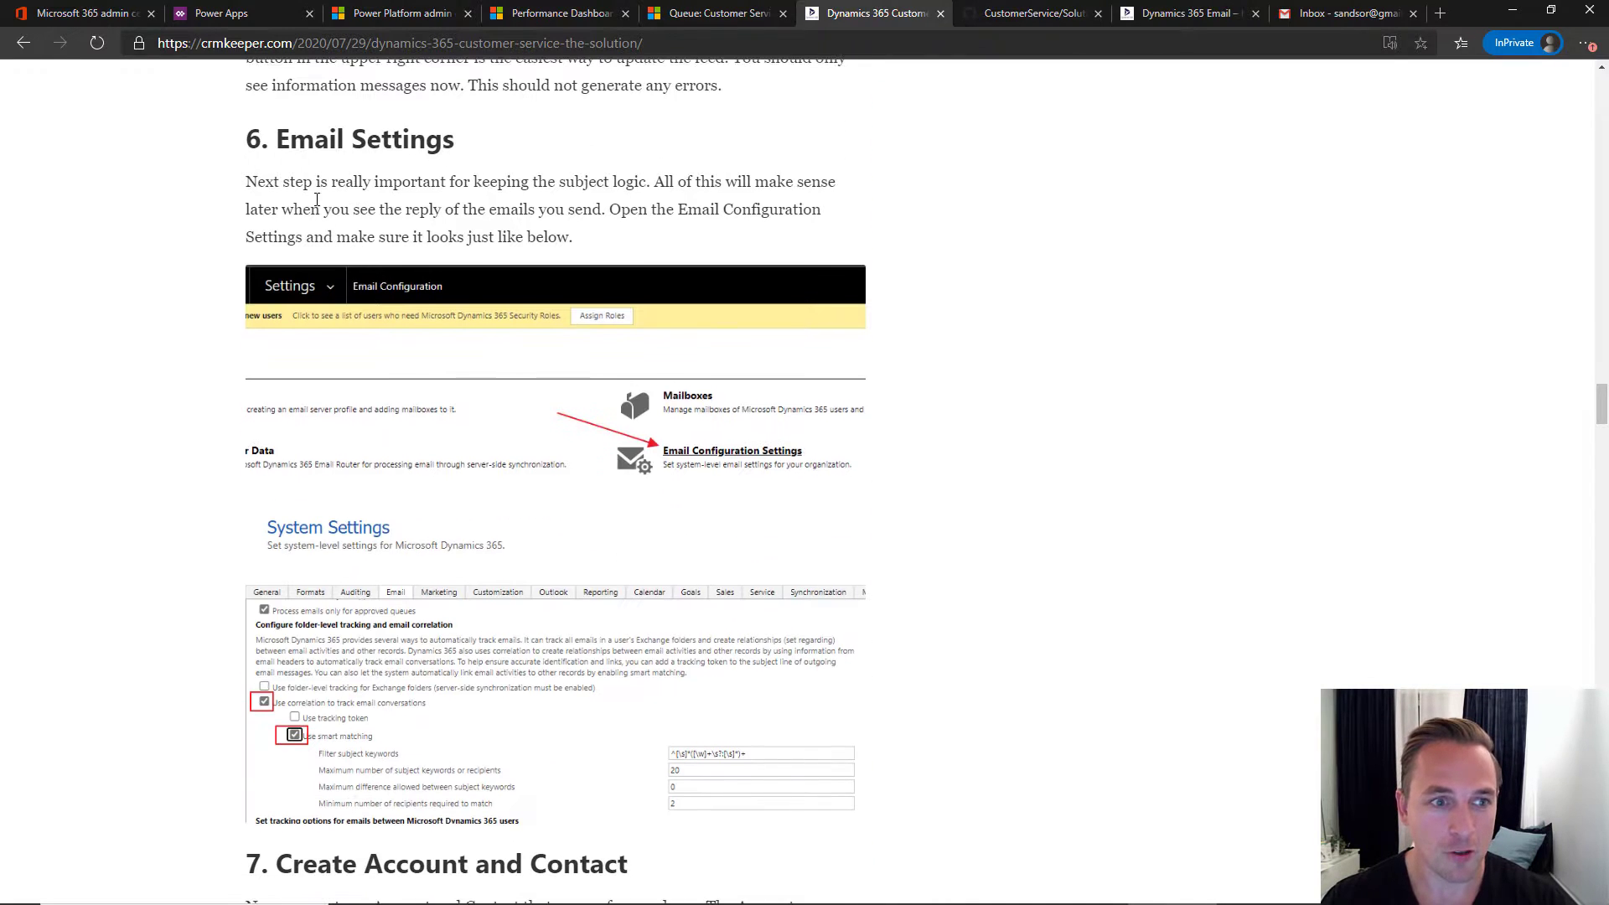
left_click_drag(277, 138, 454, 139)
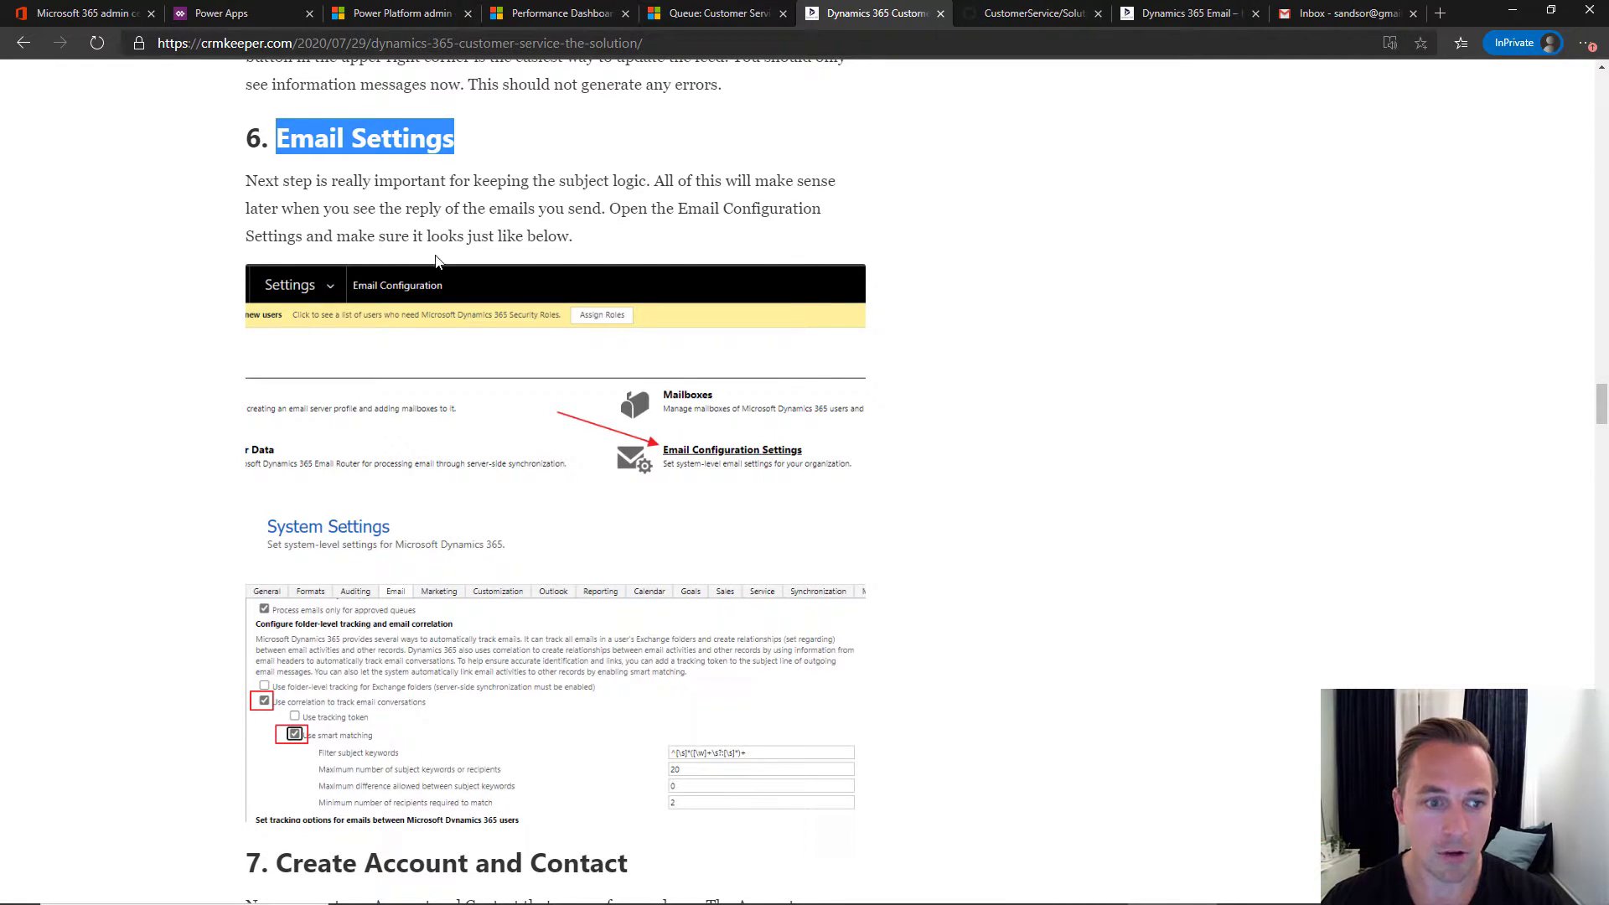
scroll(472, 225, "down", 2)
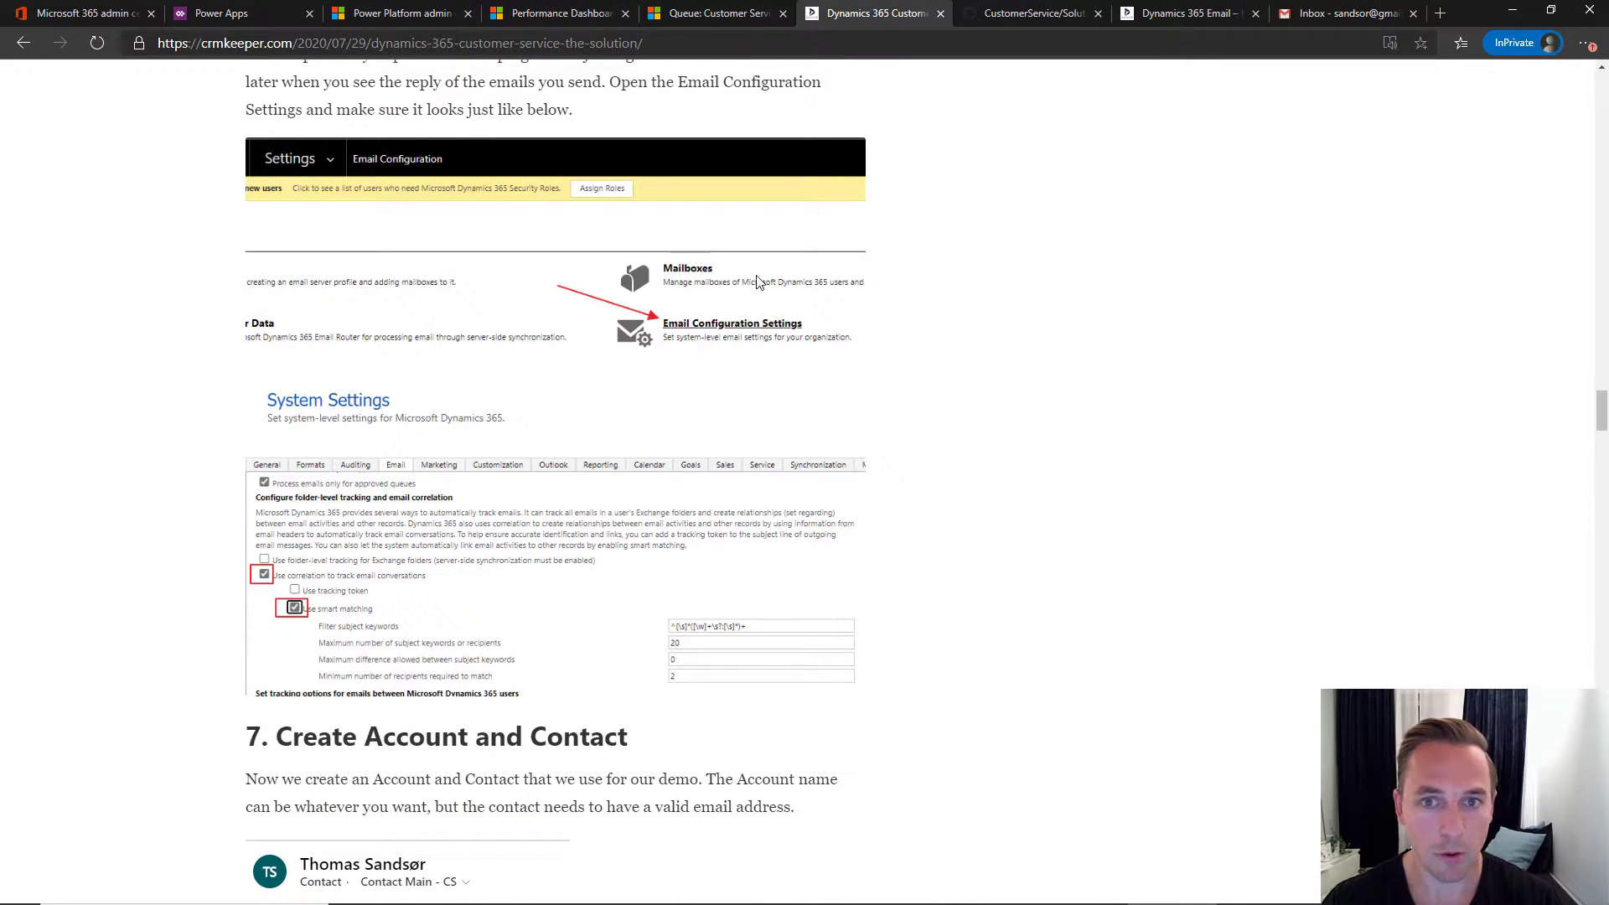
left_click(705, 19)
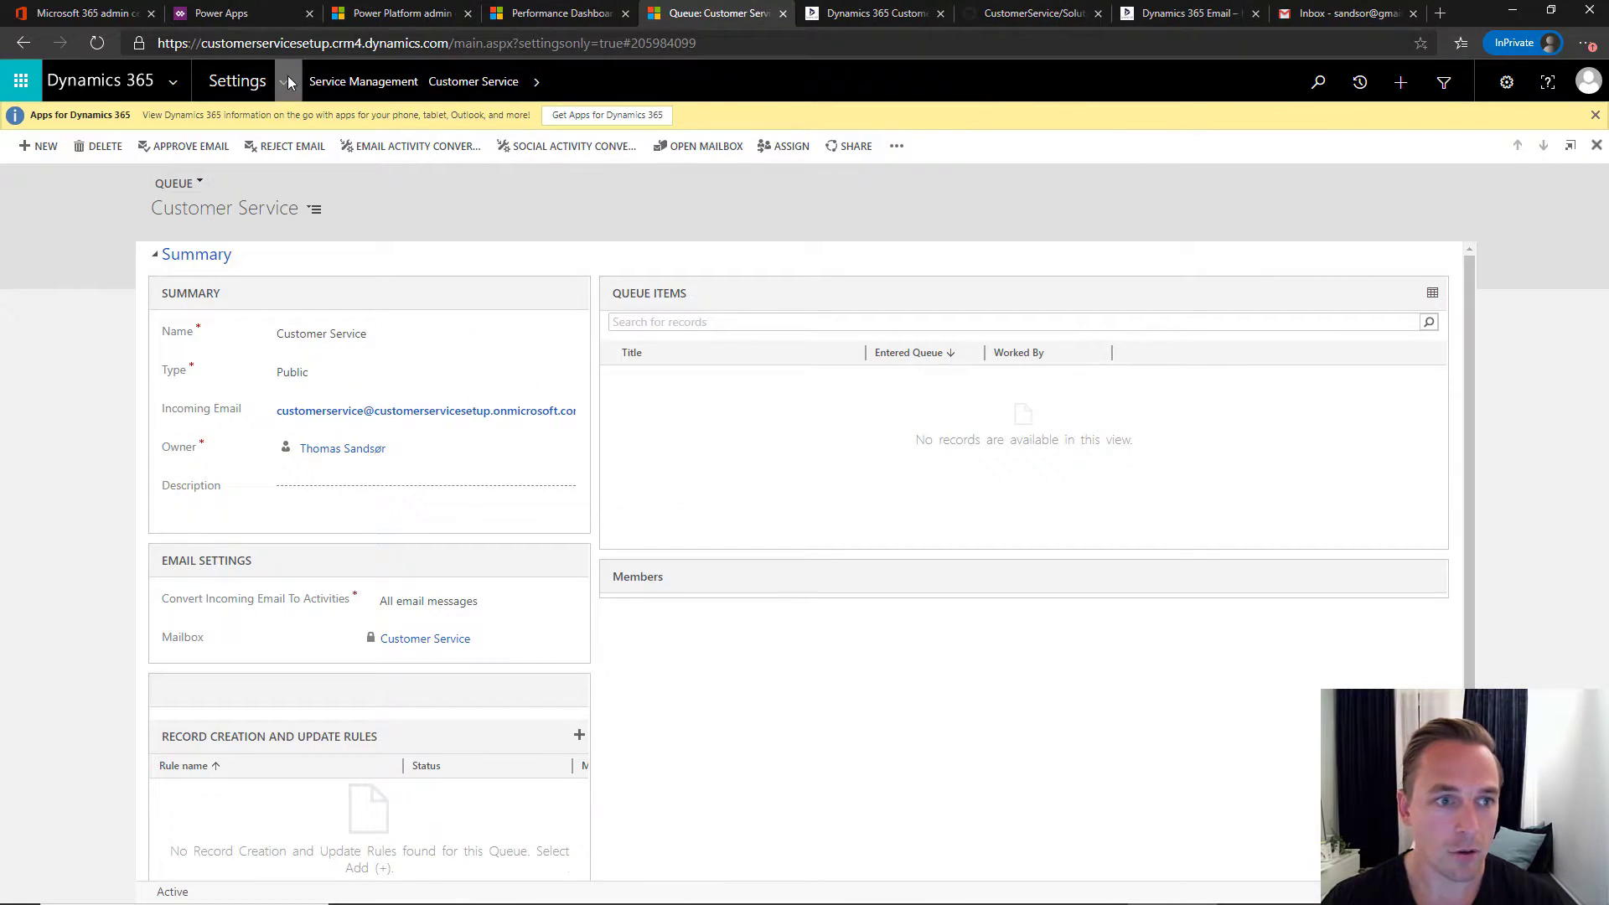
- Bring up the System Settings Email tab via Email Configuration and scroll to the correlation options
left_click(289, 77)
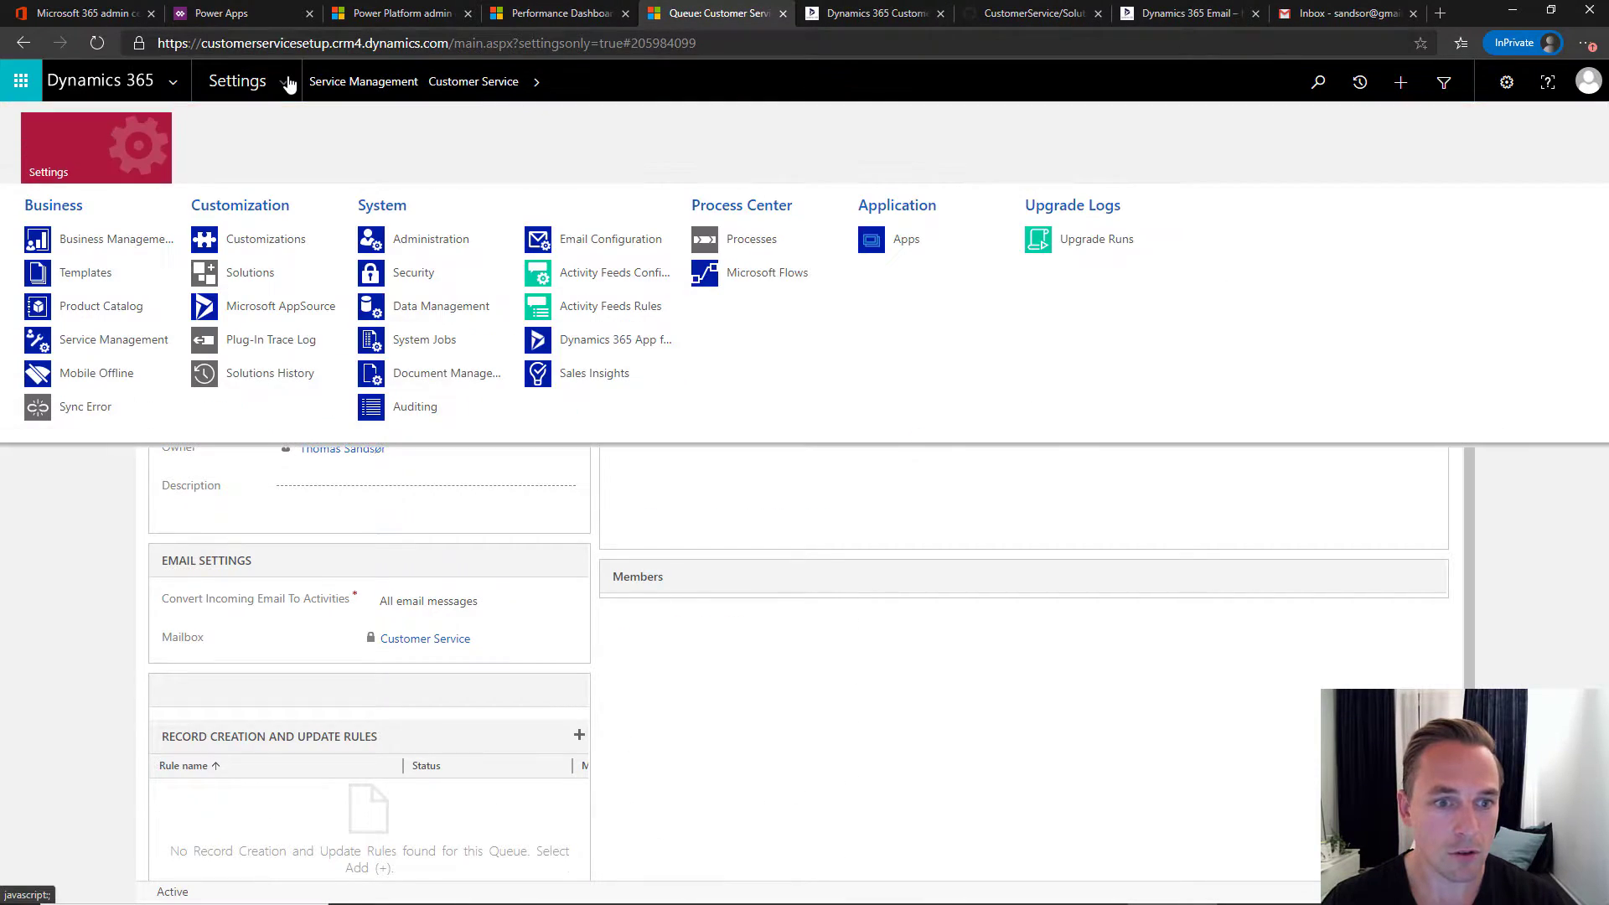
left_click(594, 241)
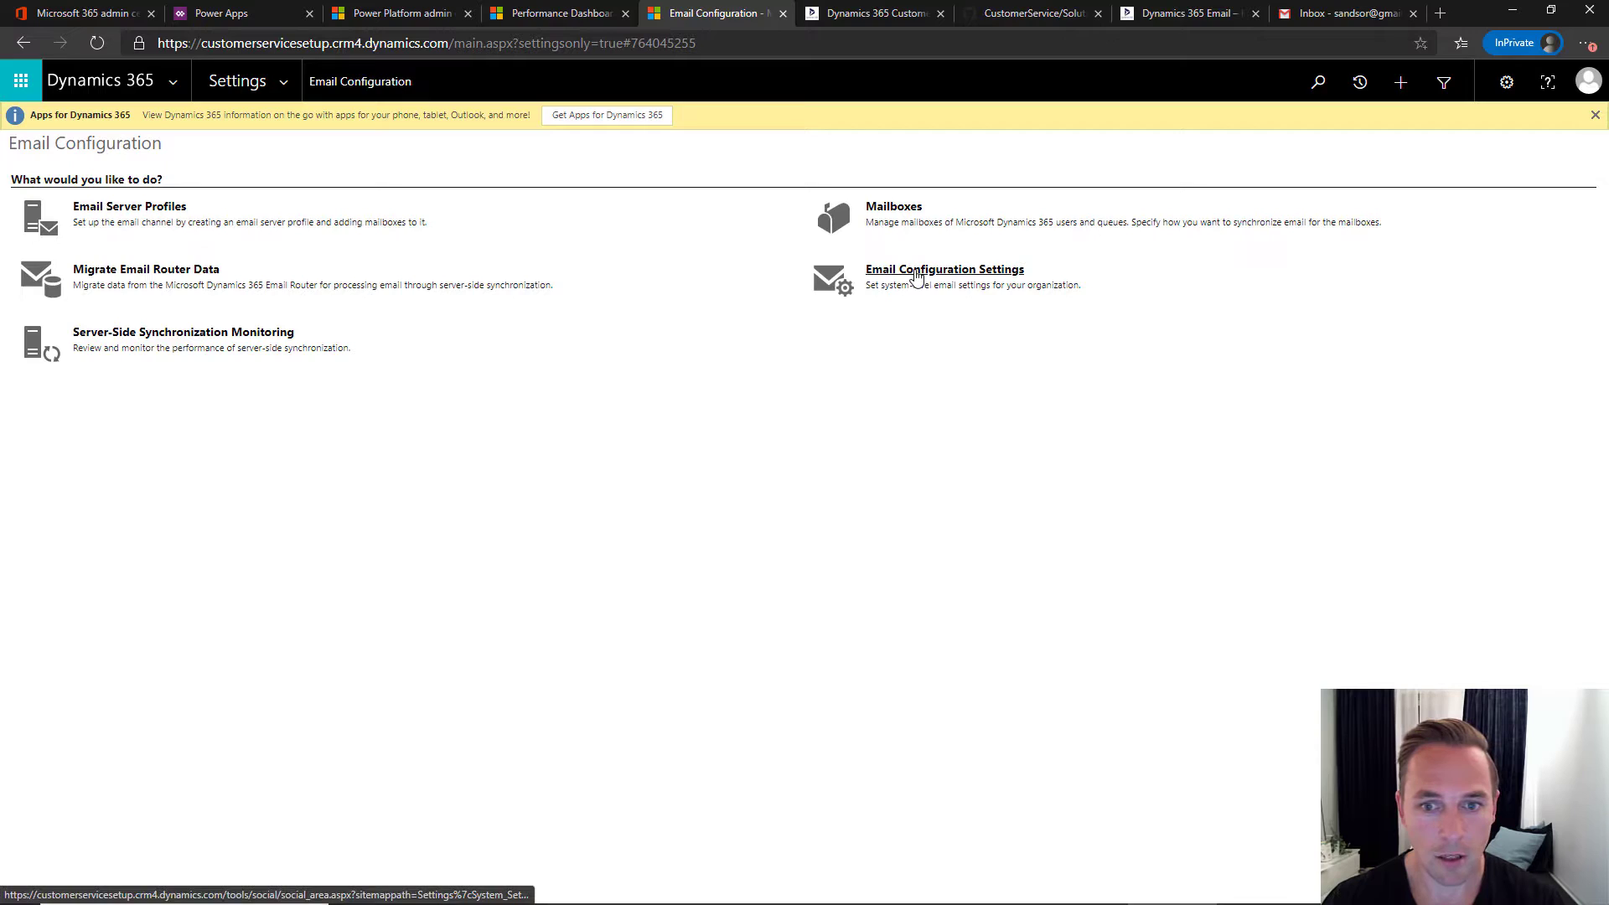
left_click(914, 277)
scroll(515, 424, "down", 4)
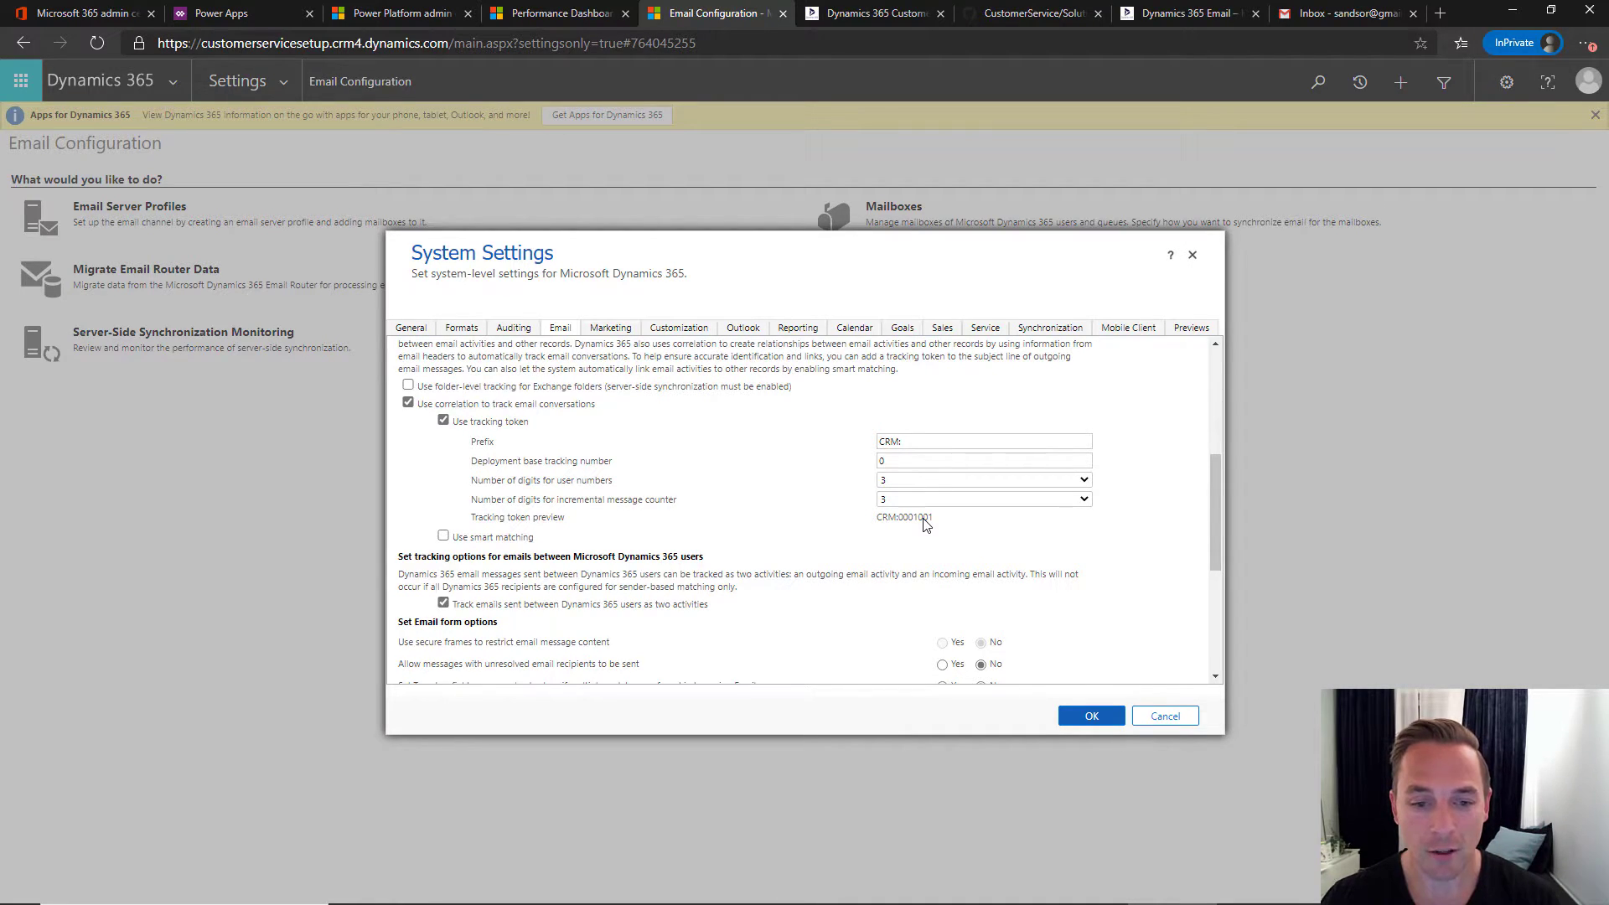
- Turn off tracking tokens and turn on smart matching for email correlation
left_click(444, 421)
left_click(444, 442)
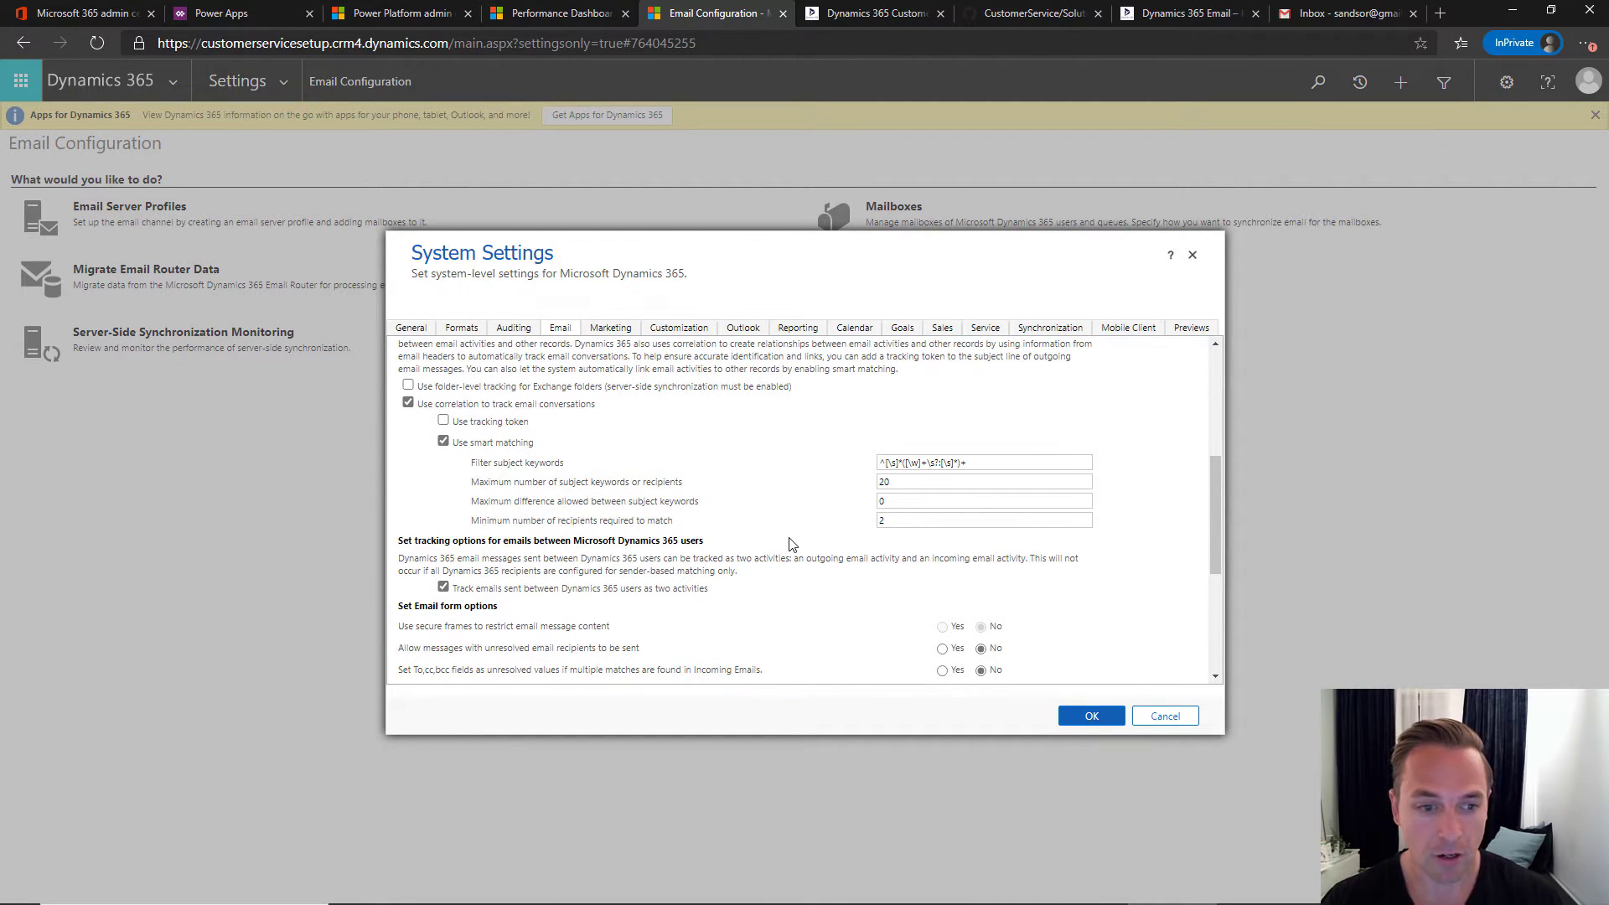
key("alt+Tab")
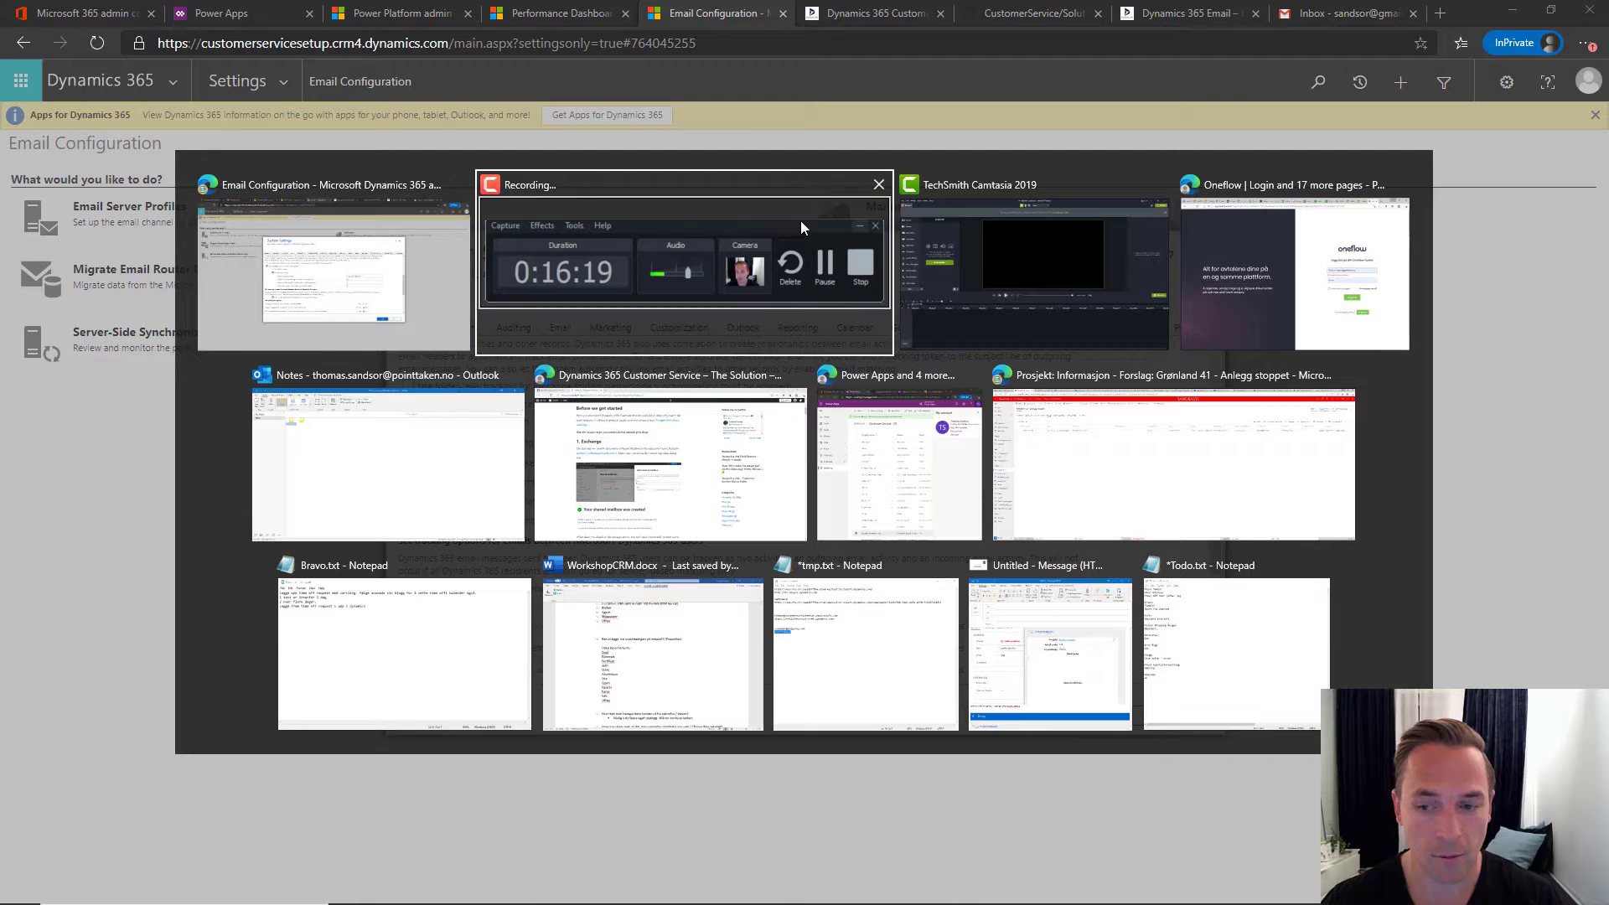
key("alt+Tab")
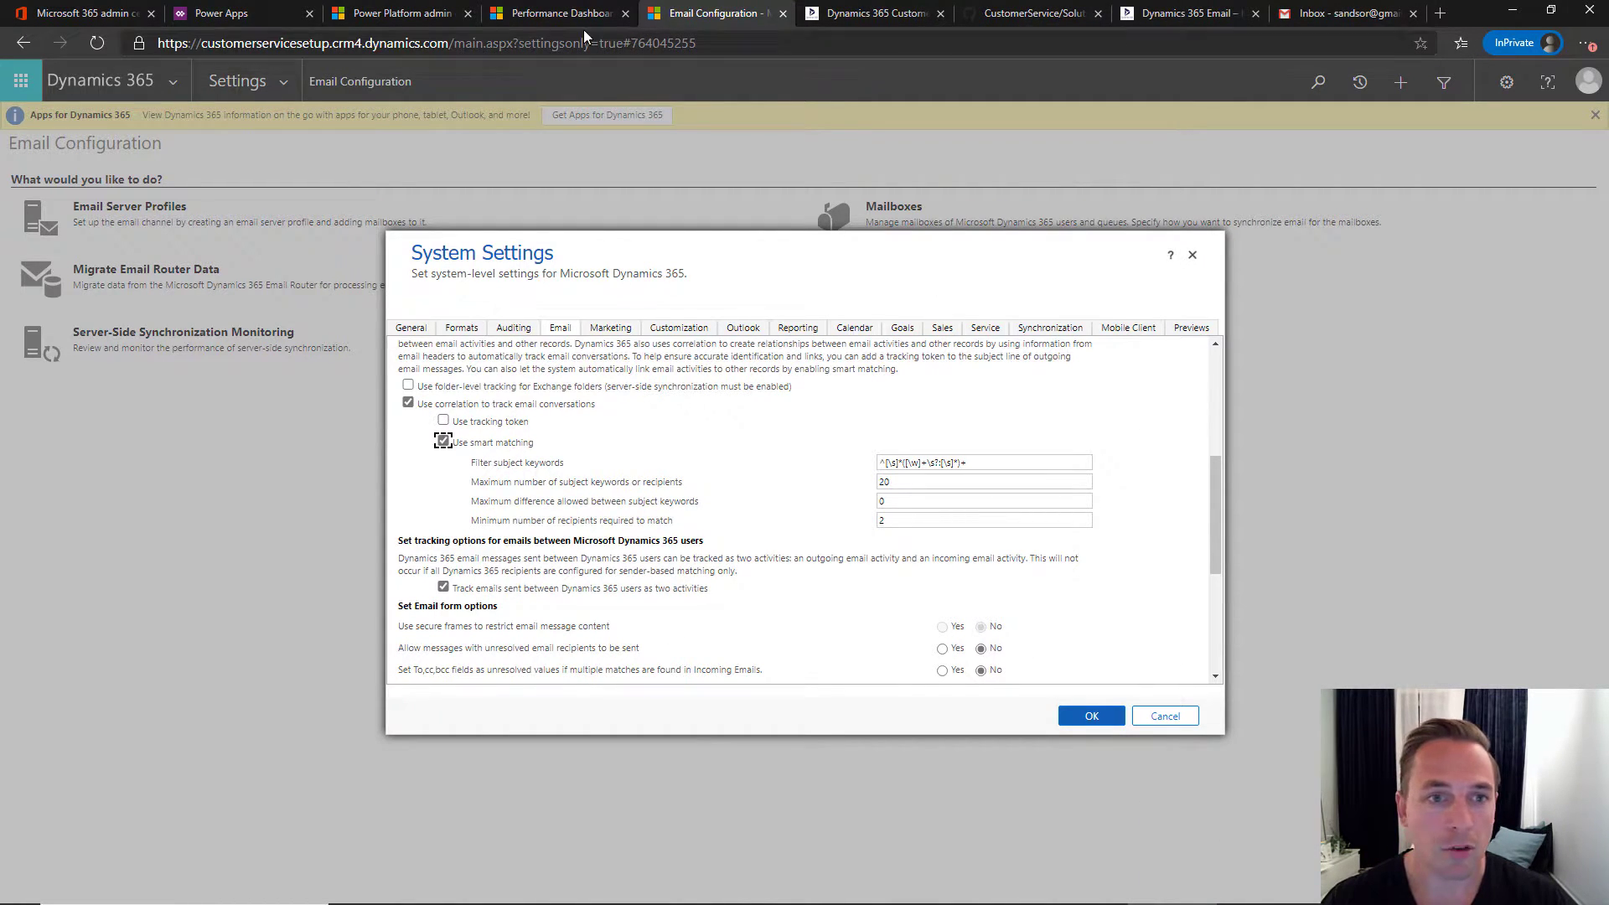
- Check the settings against the blog's reference screenshot and save the system email settings
left_click(842, 15)
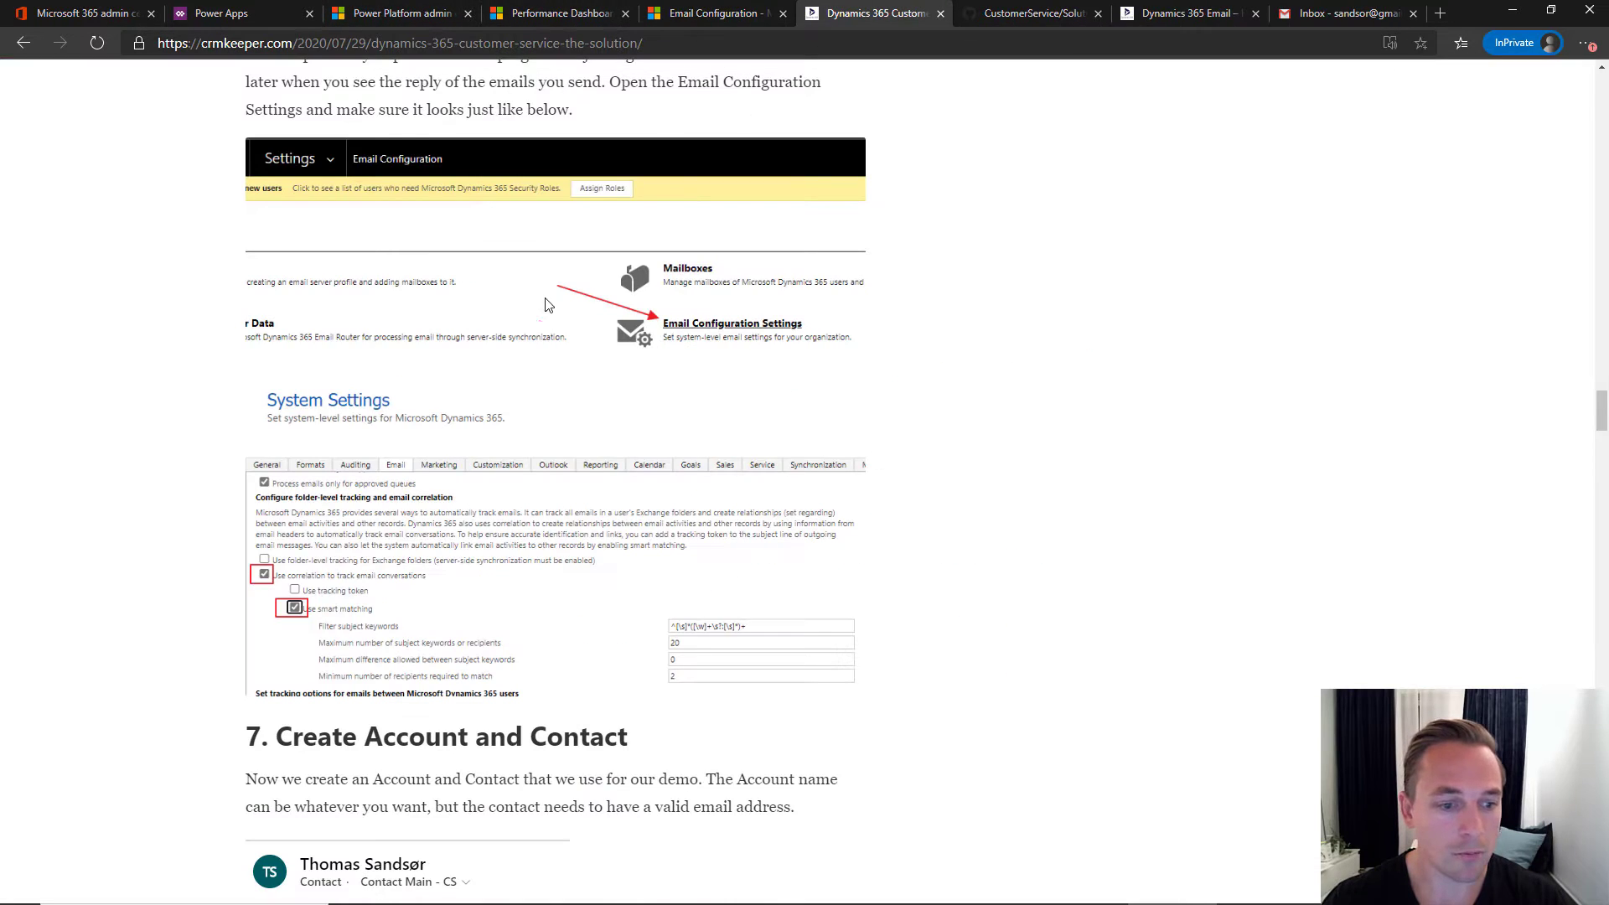
scroll(481, 362, "down", 2)
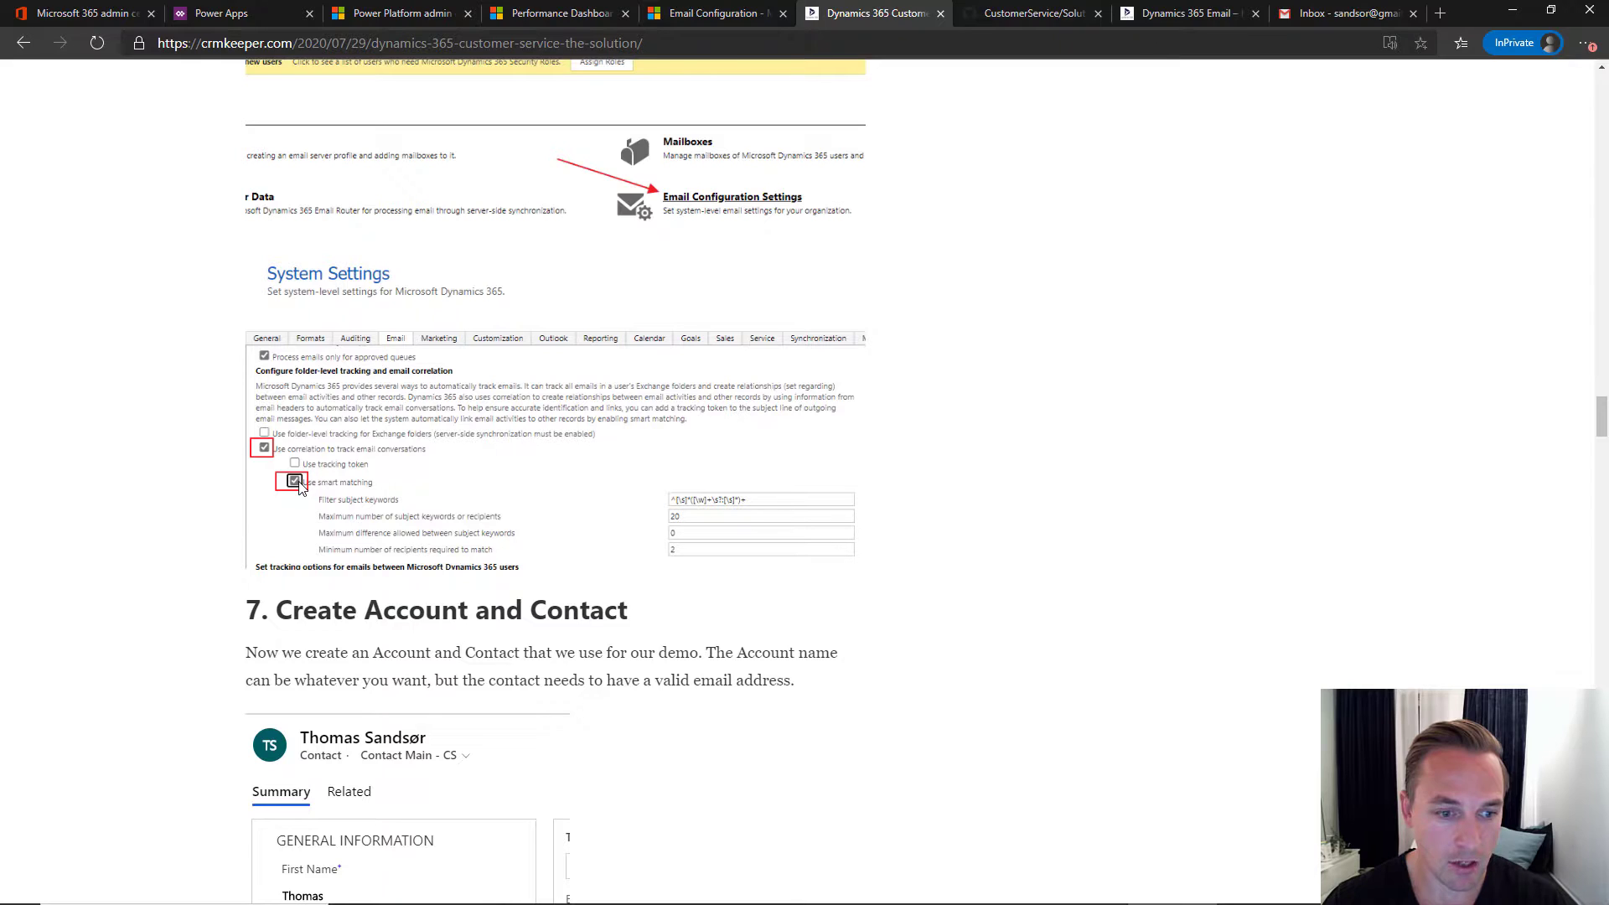
scroll(319, 490, "down", 3)
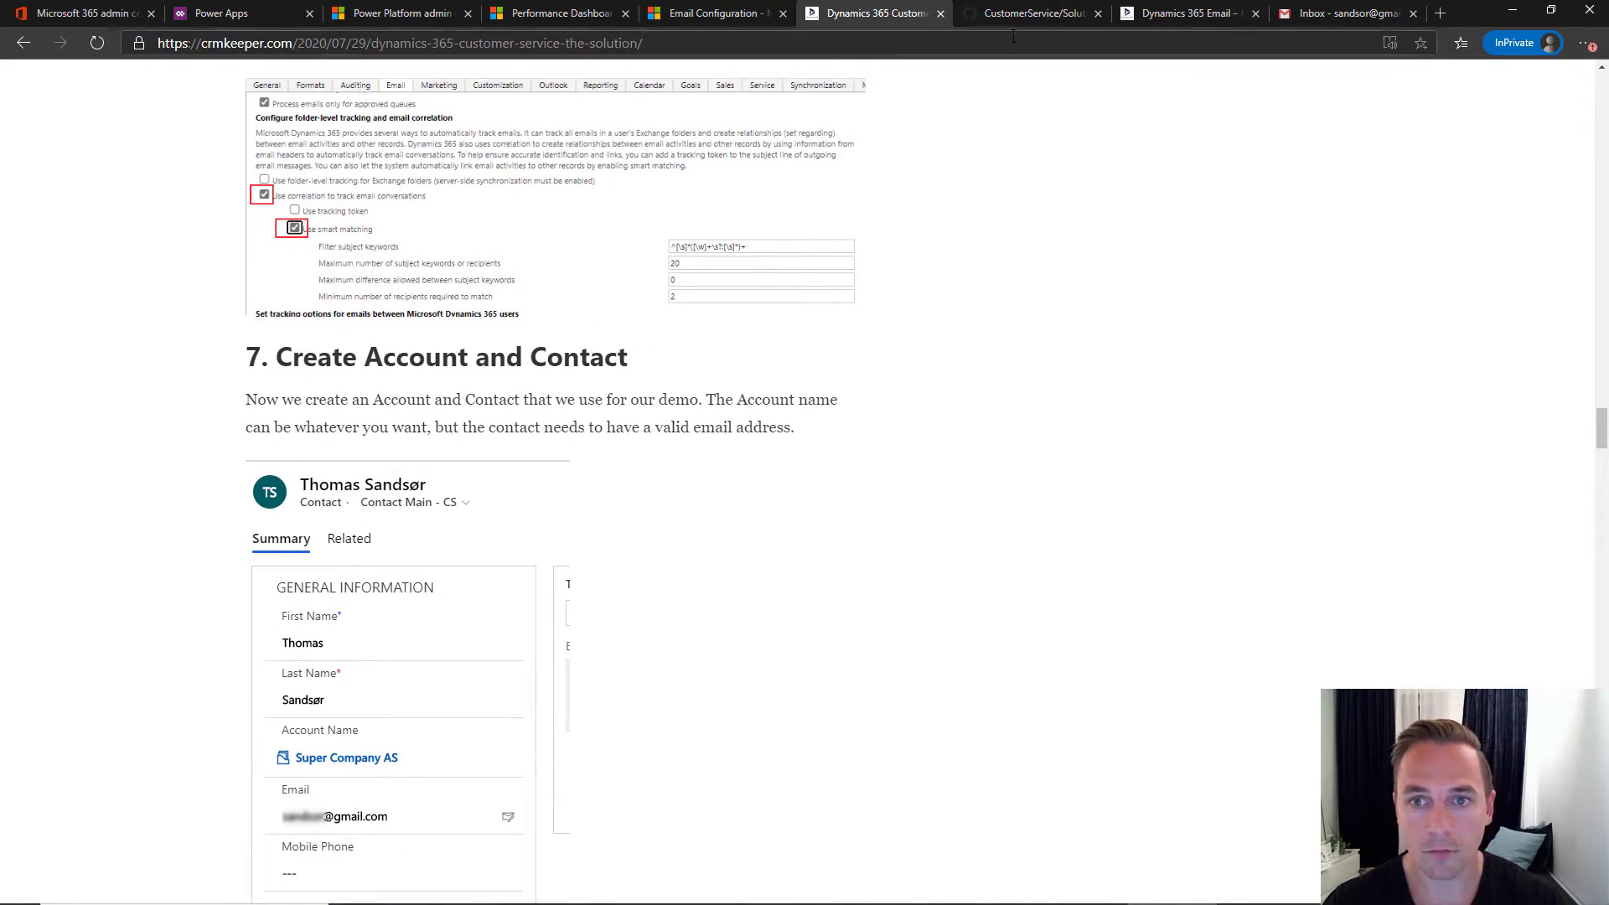
left_click(718, 17)
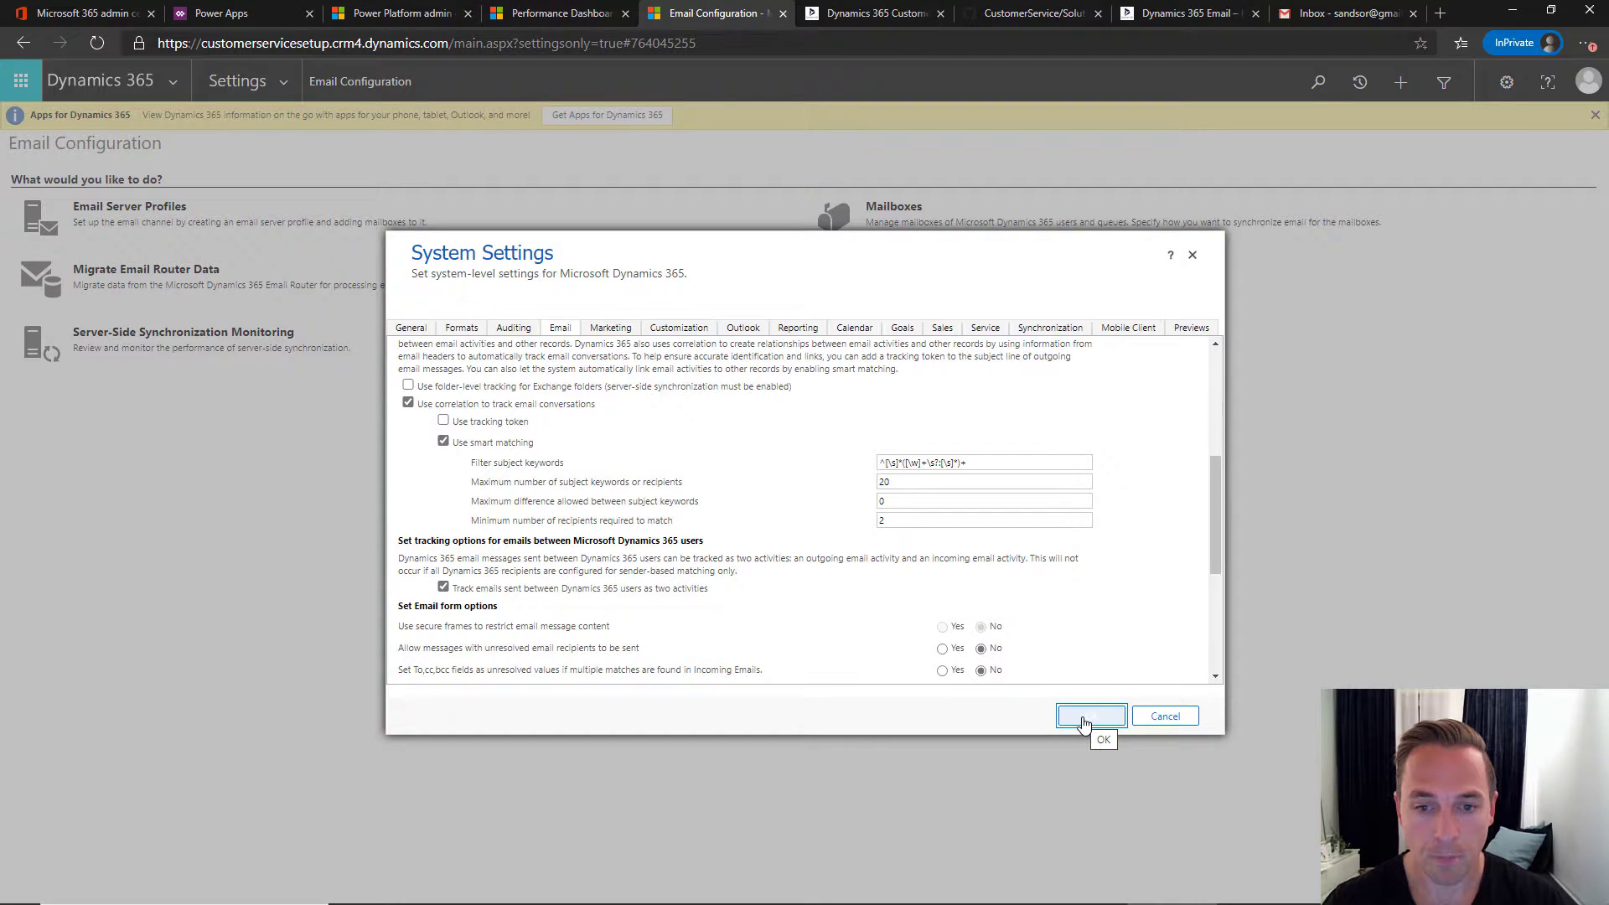
left_click(1083, 718)
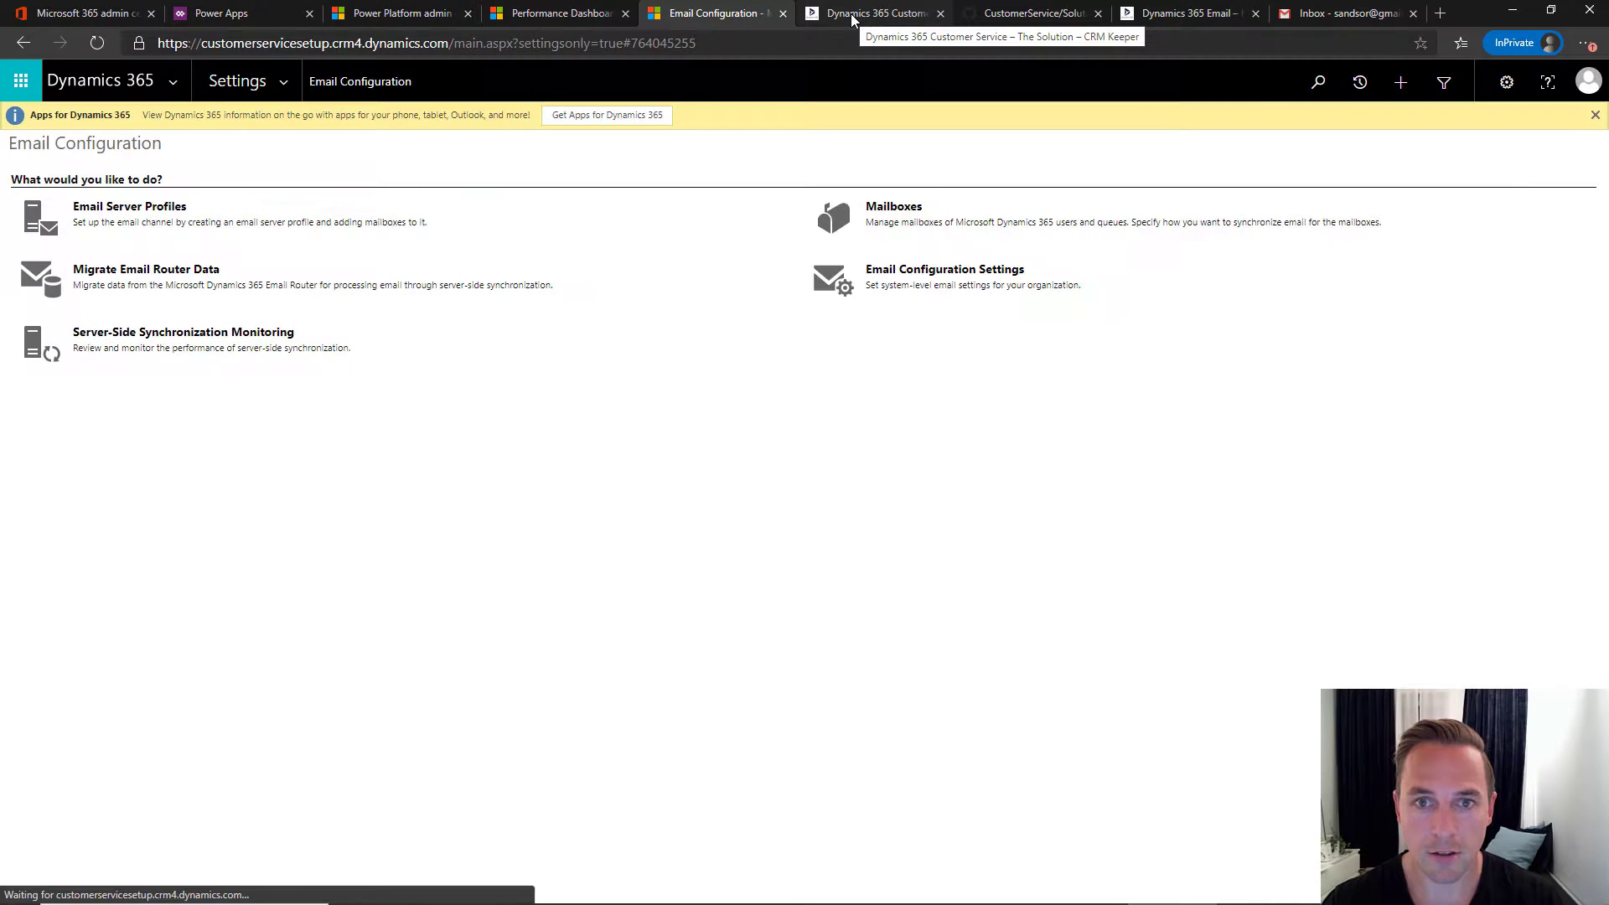
- Review the blog's section 7 Create Account and Contact, then return to the Performance Dashboard
left_click(853, 19)
scroll(546, 316, "down", 2)
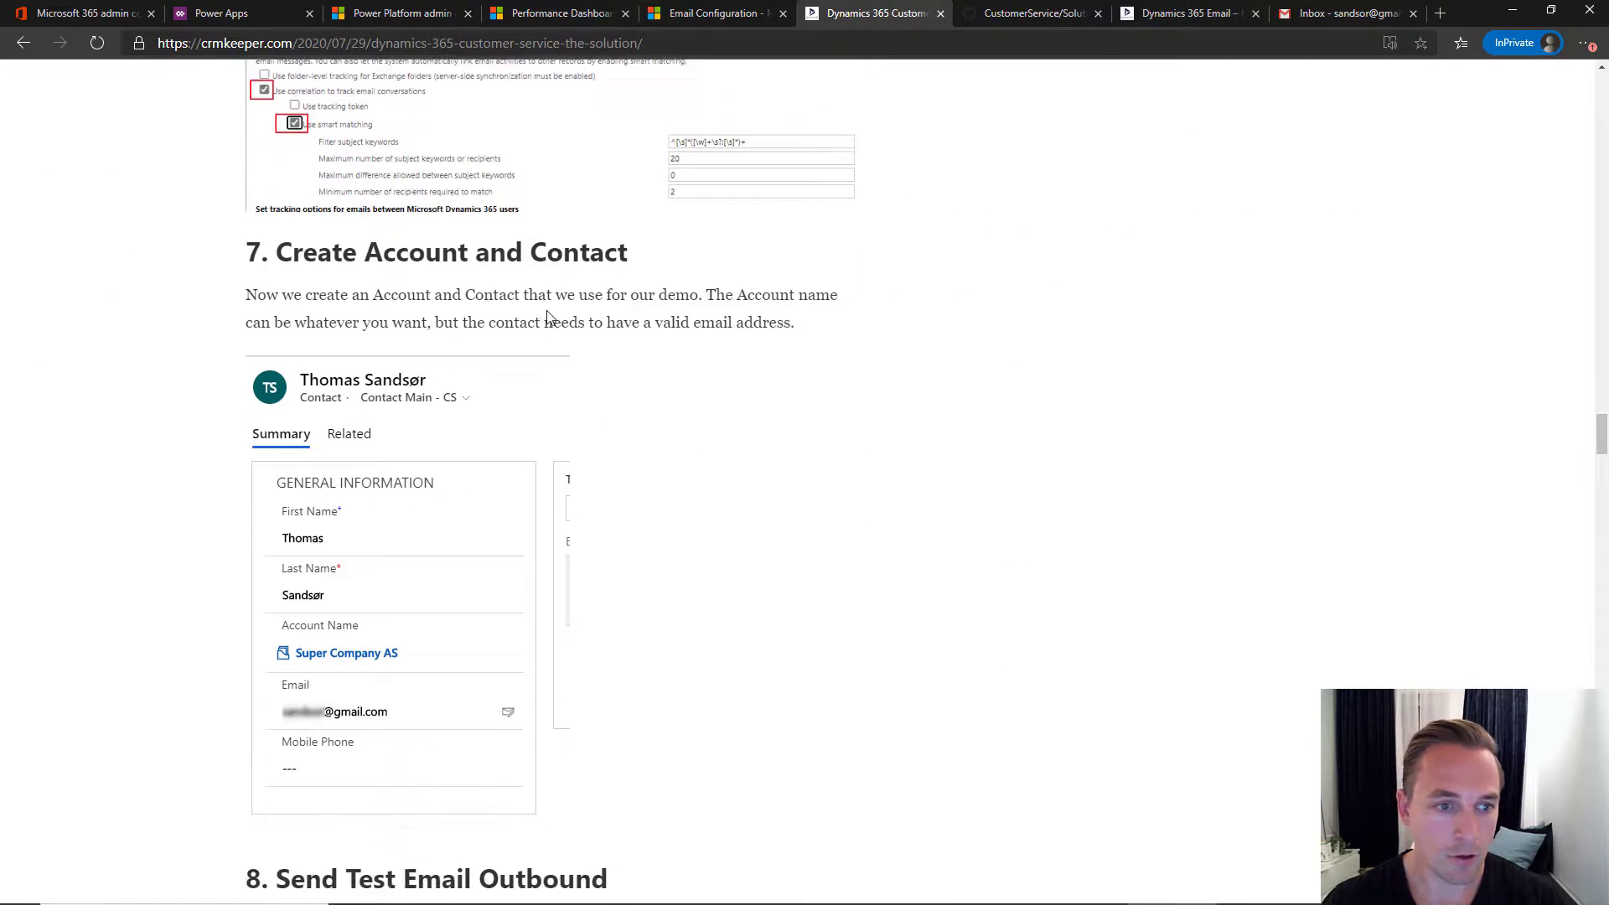
left_click_drag(278, 228, 632, 233)
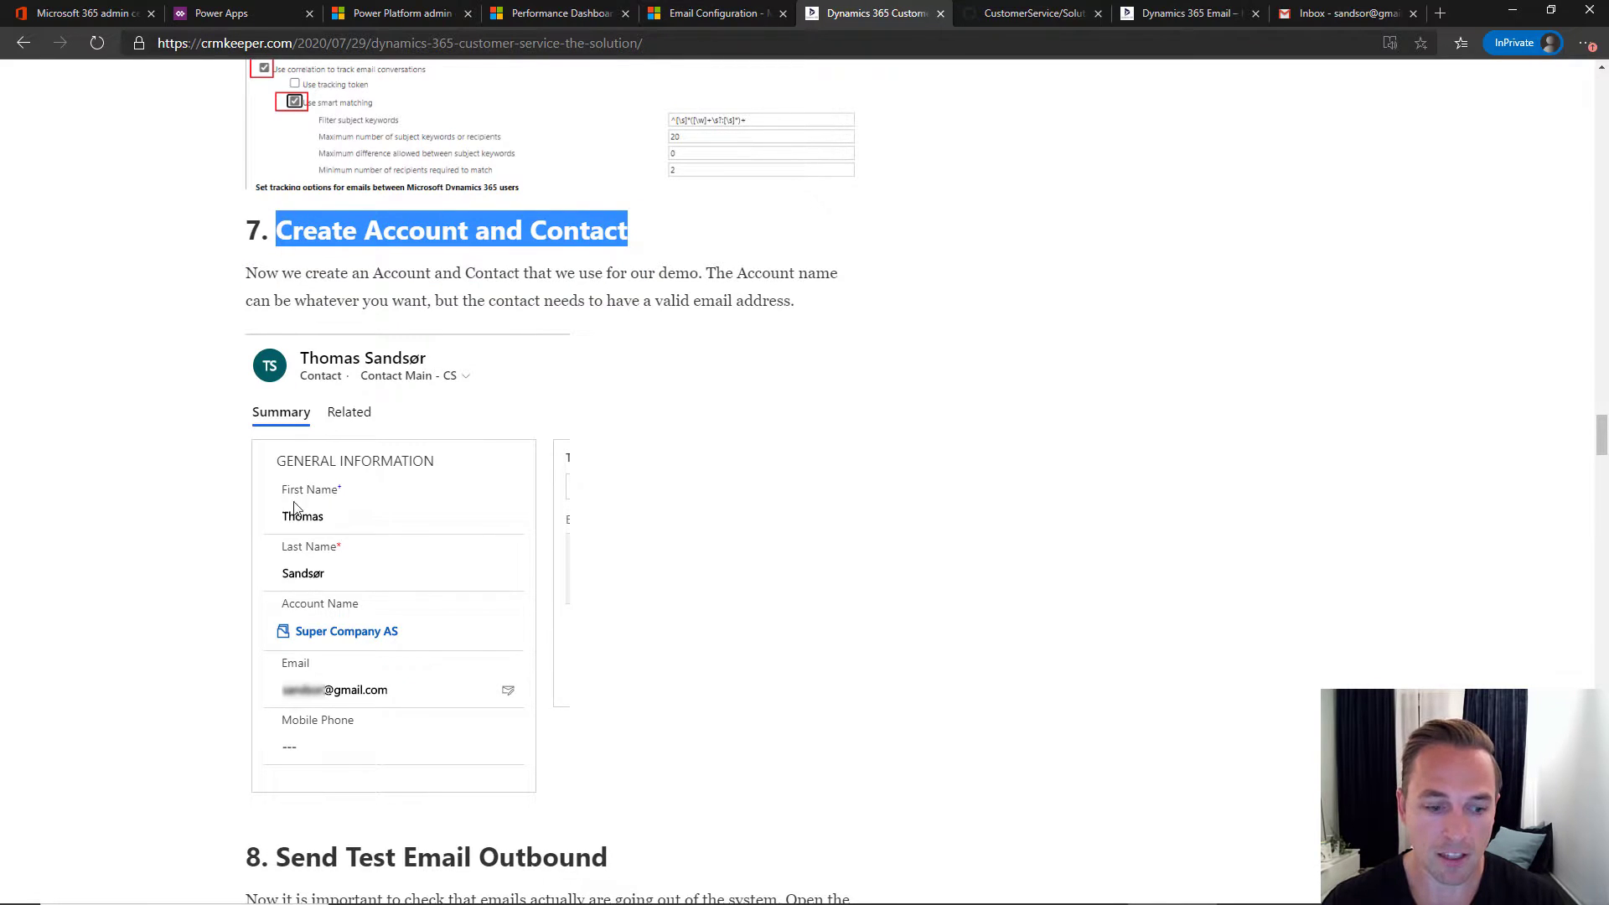
scroll(269, 717, "down", 3)
scroll(623, 572, "up", 3)
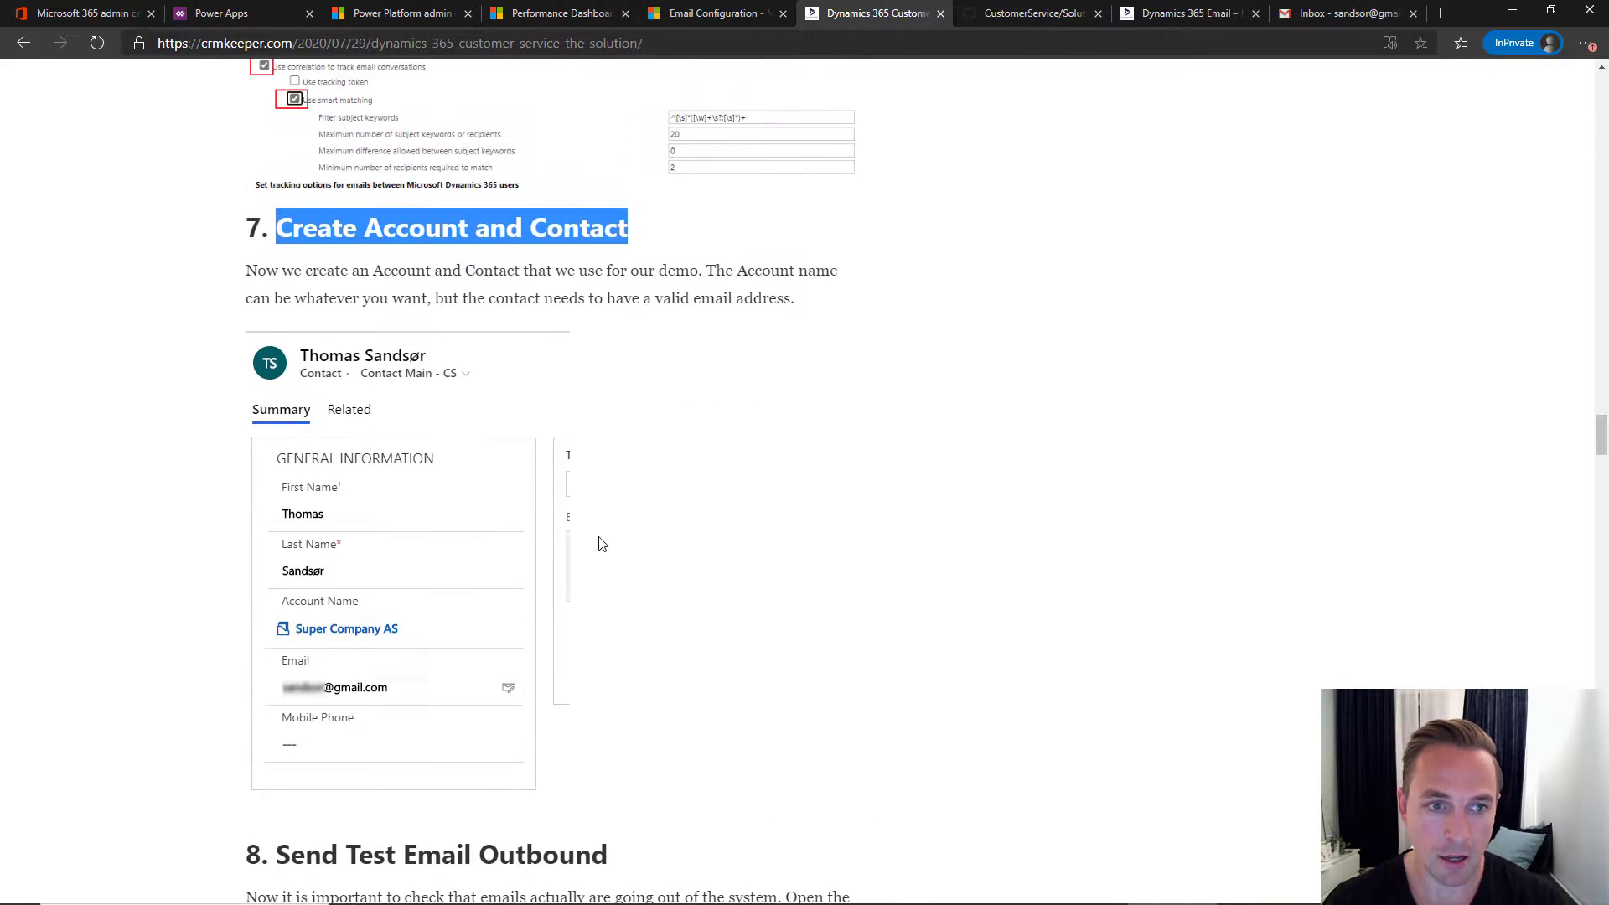
left_click(292, 233)
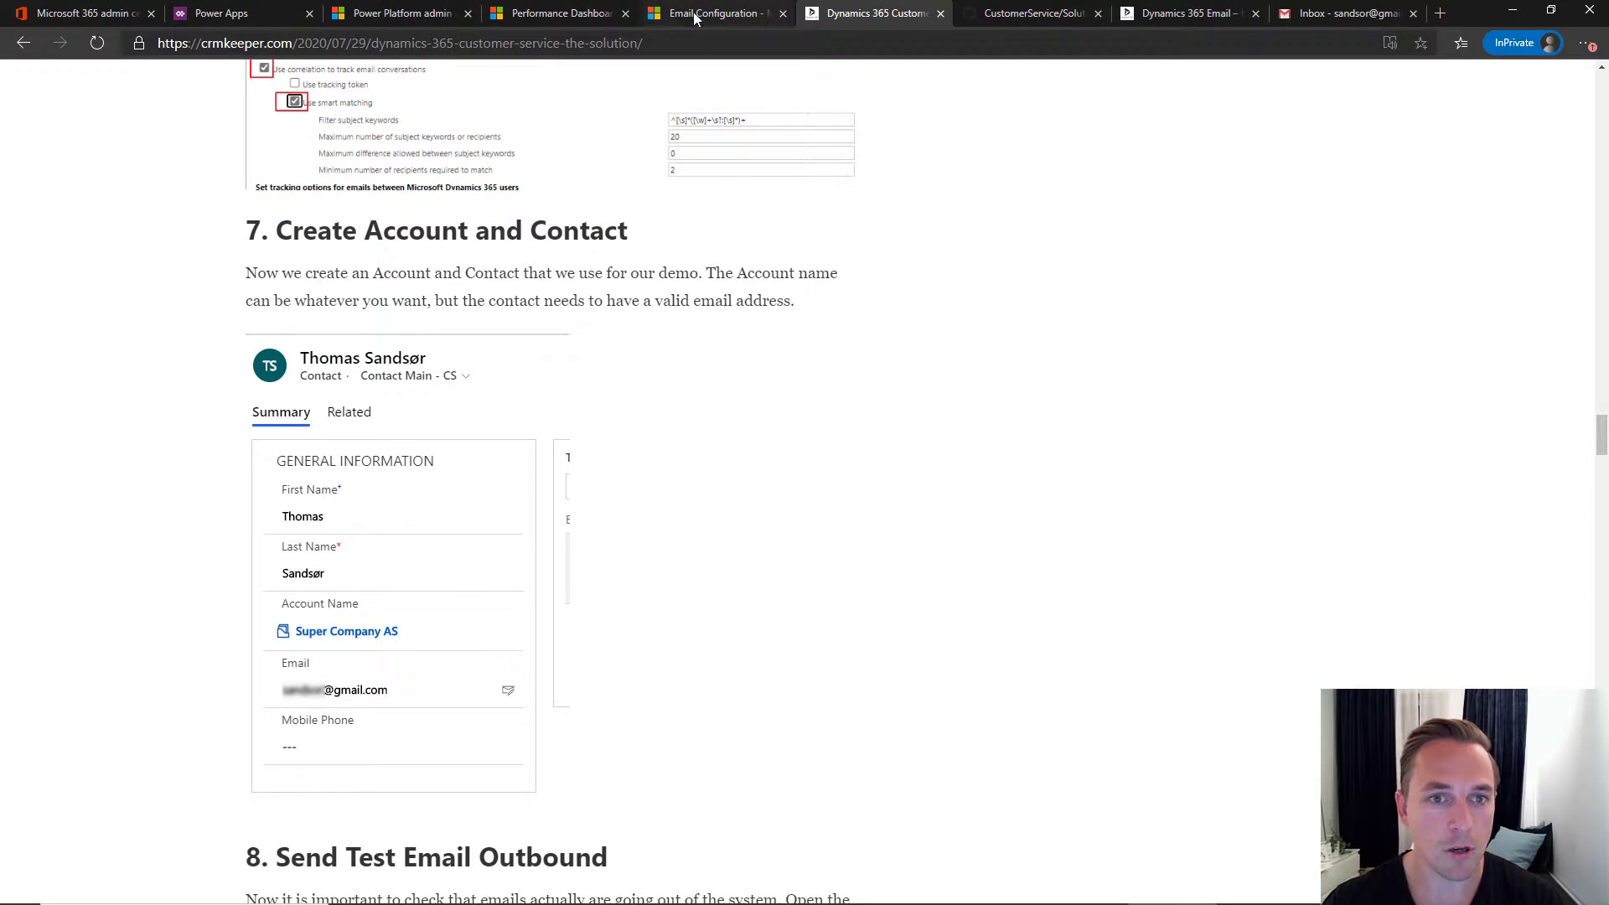
left_click(555, 13)
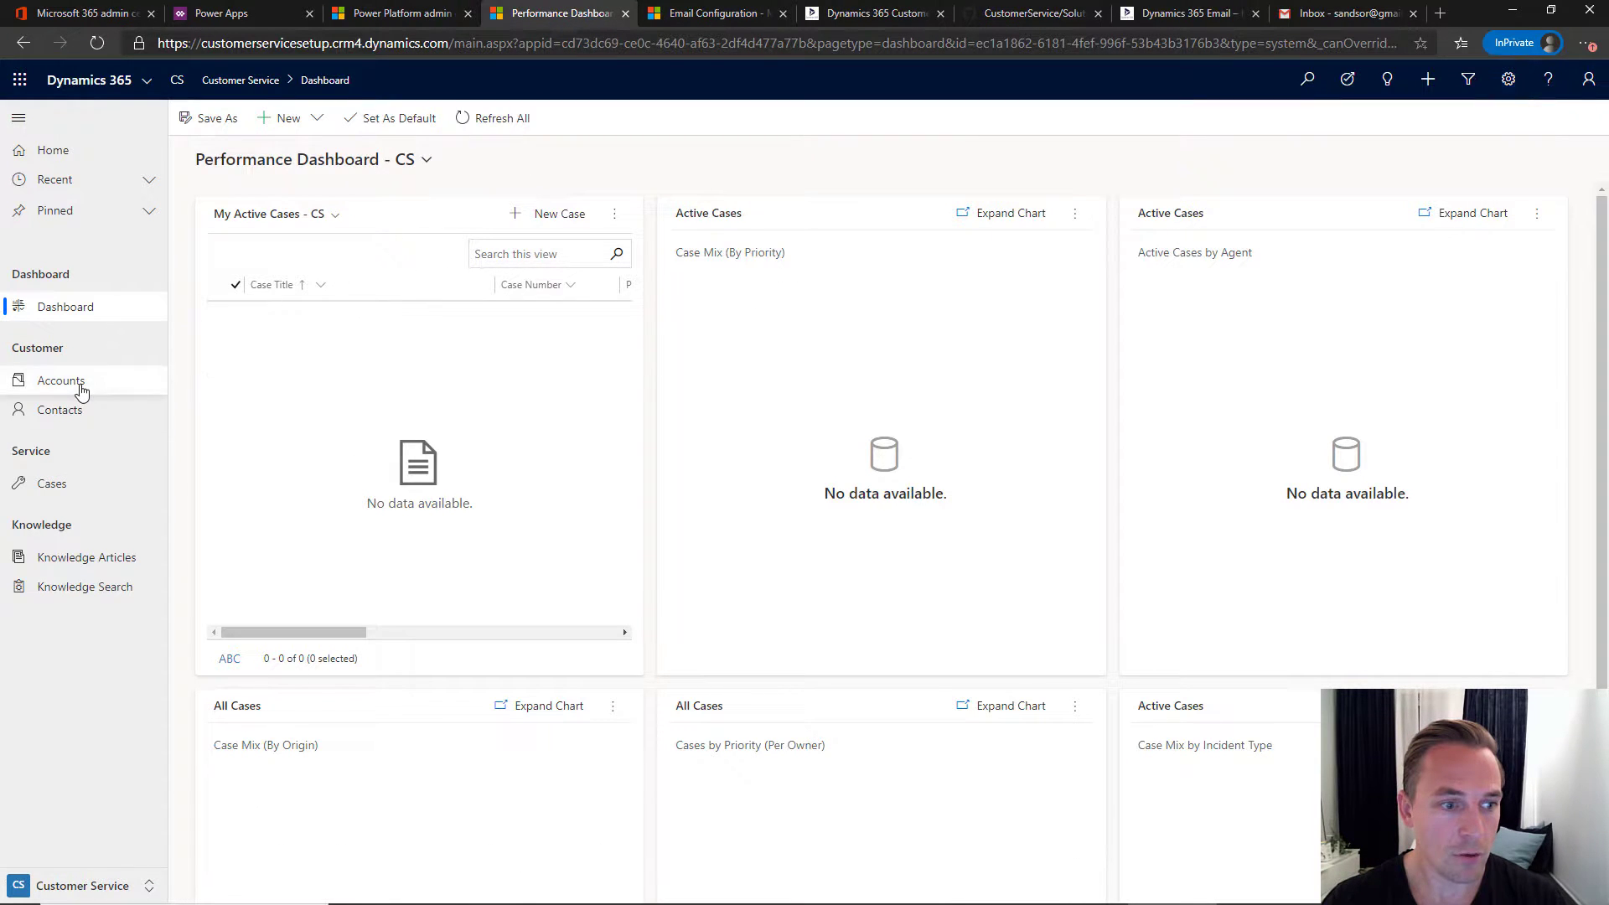
- Create and save a new demo company account, then start a new contact from its Contacts grid
left_click(34, 383)
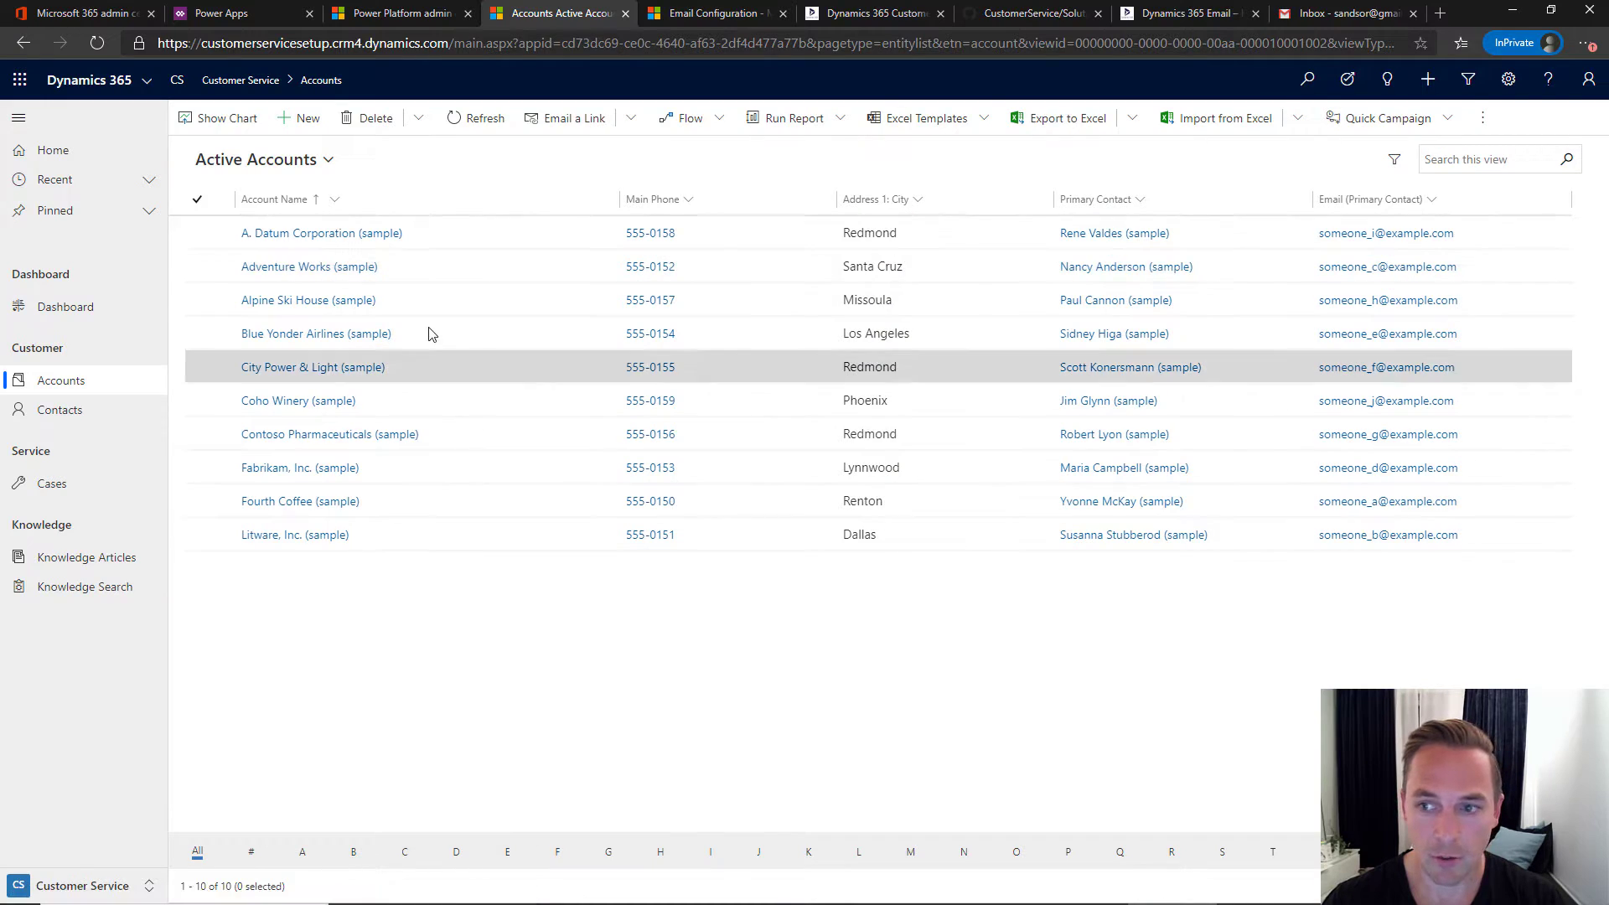
left_click(302, 118)
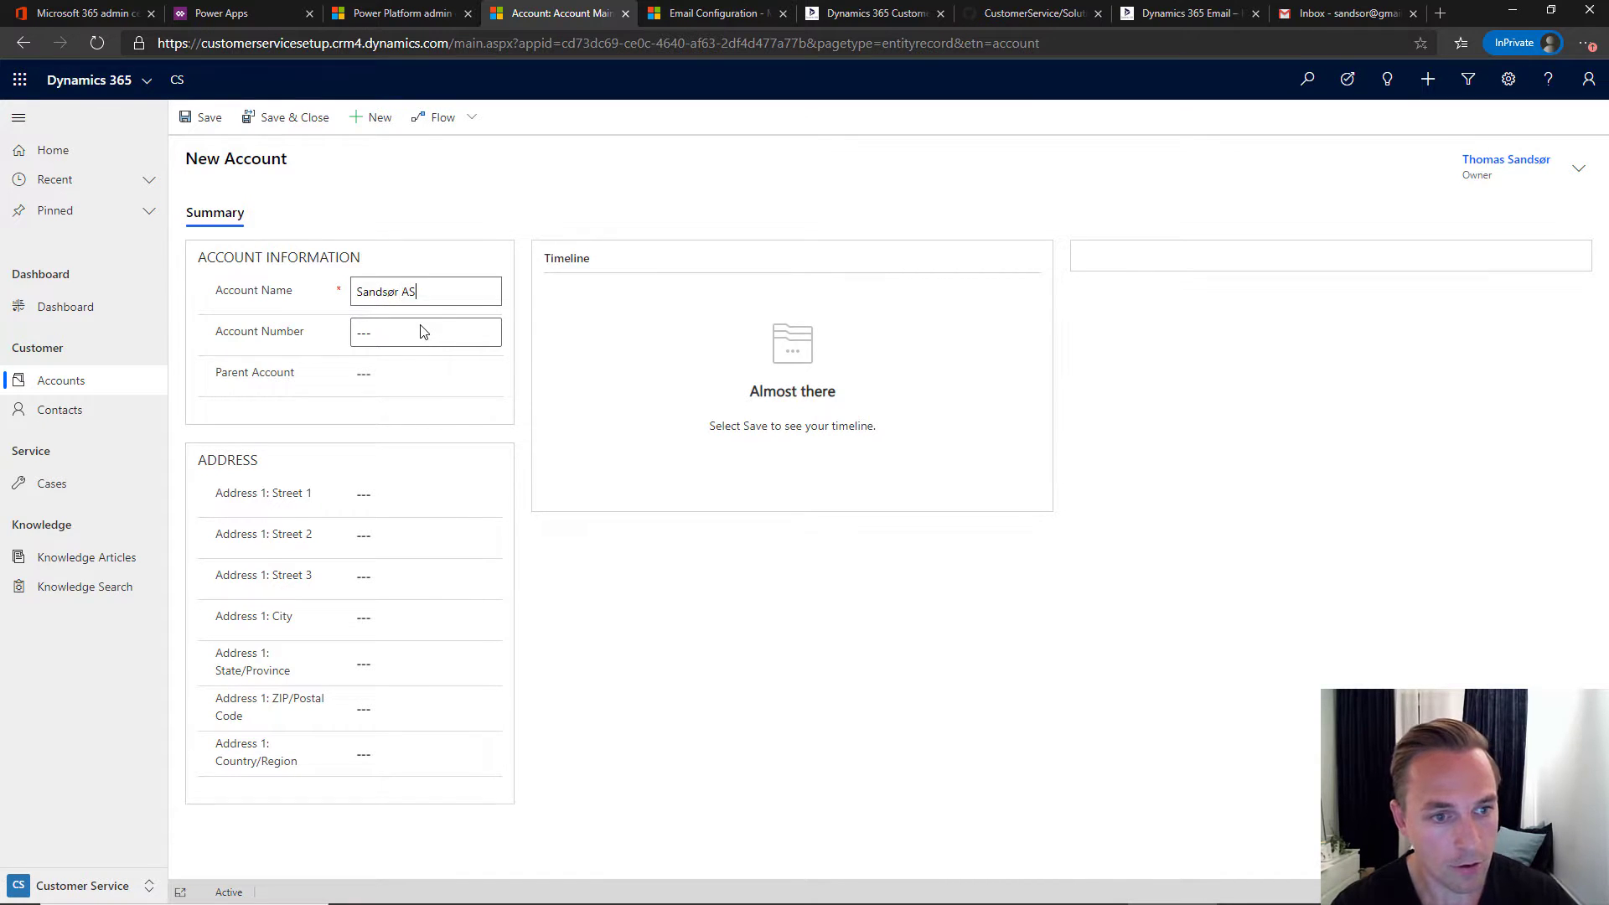
left_click(208, 120)
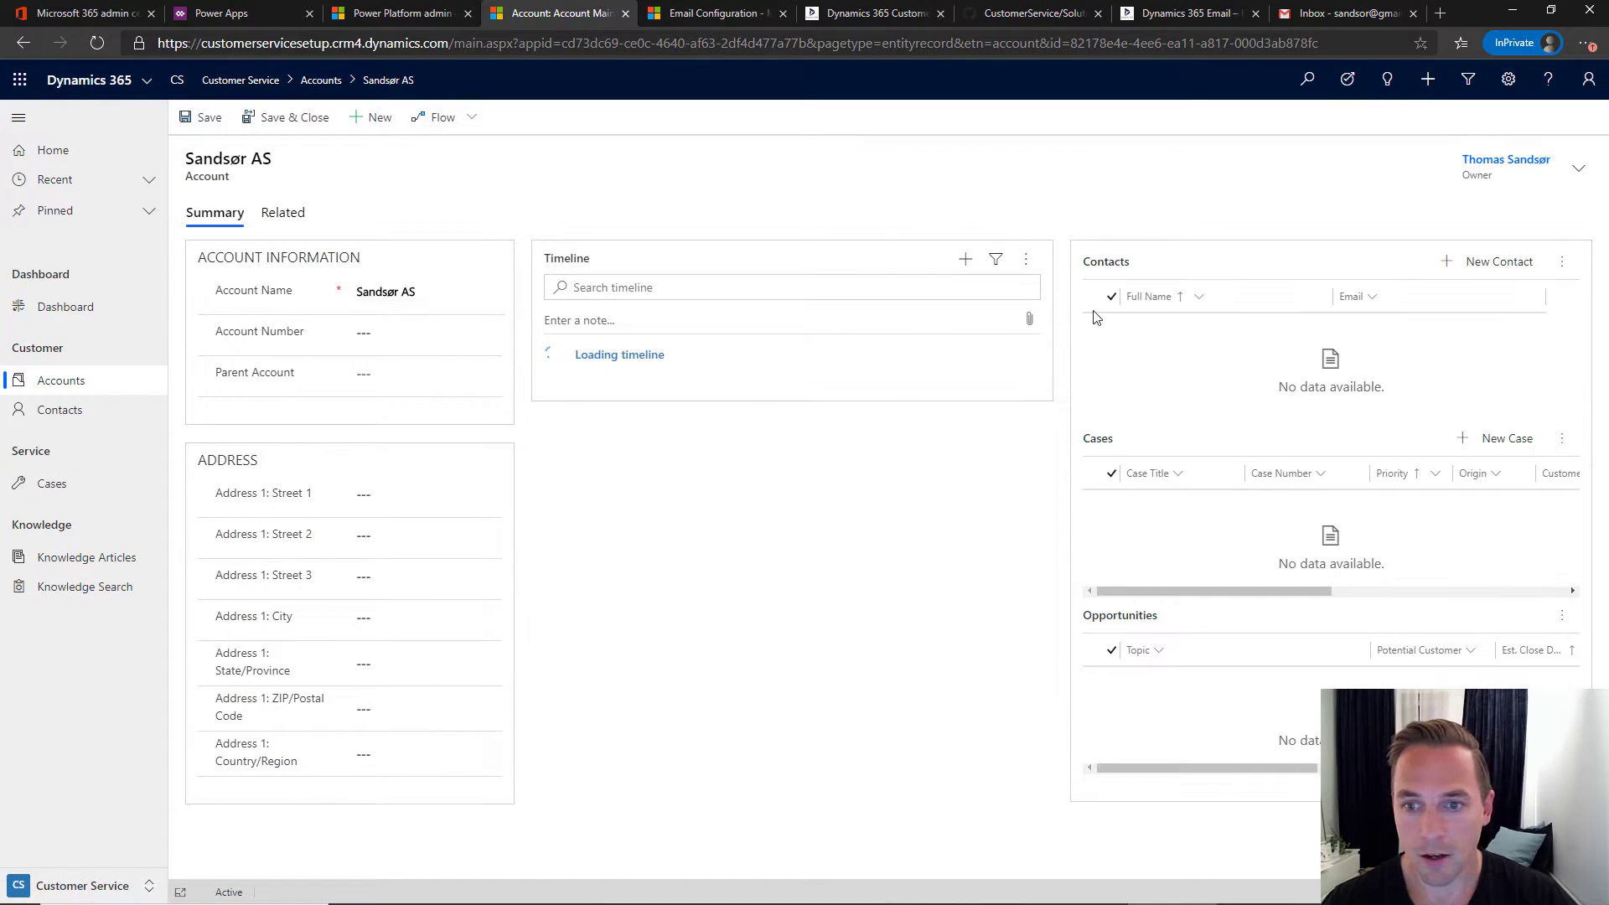
left_click(1474, 264)
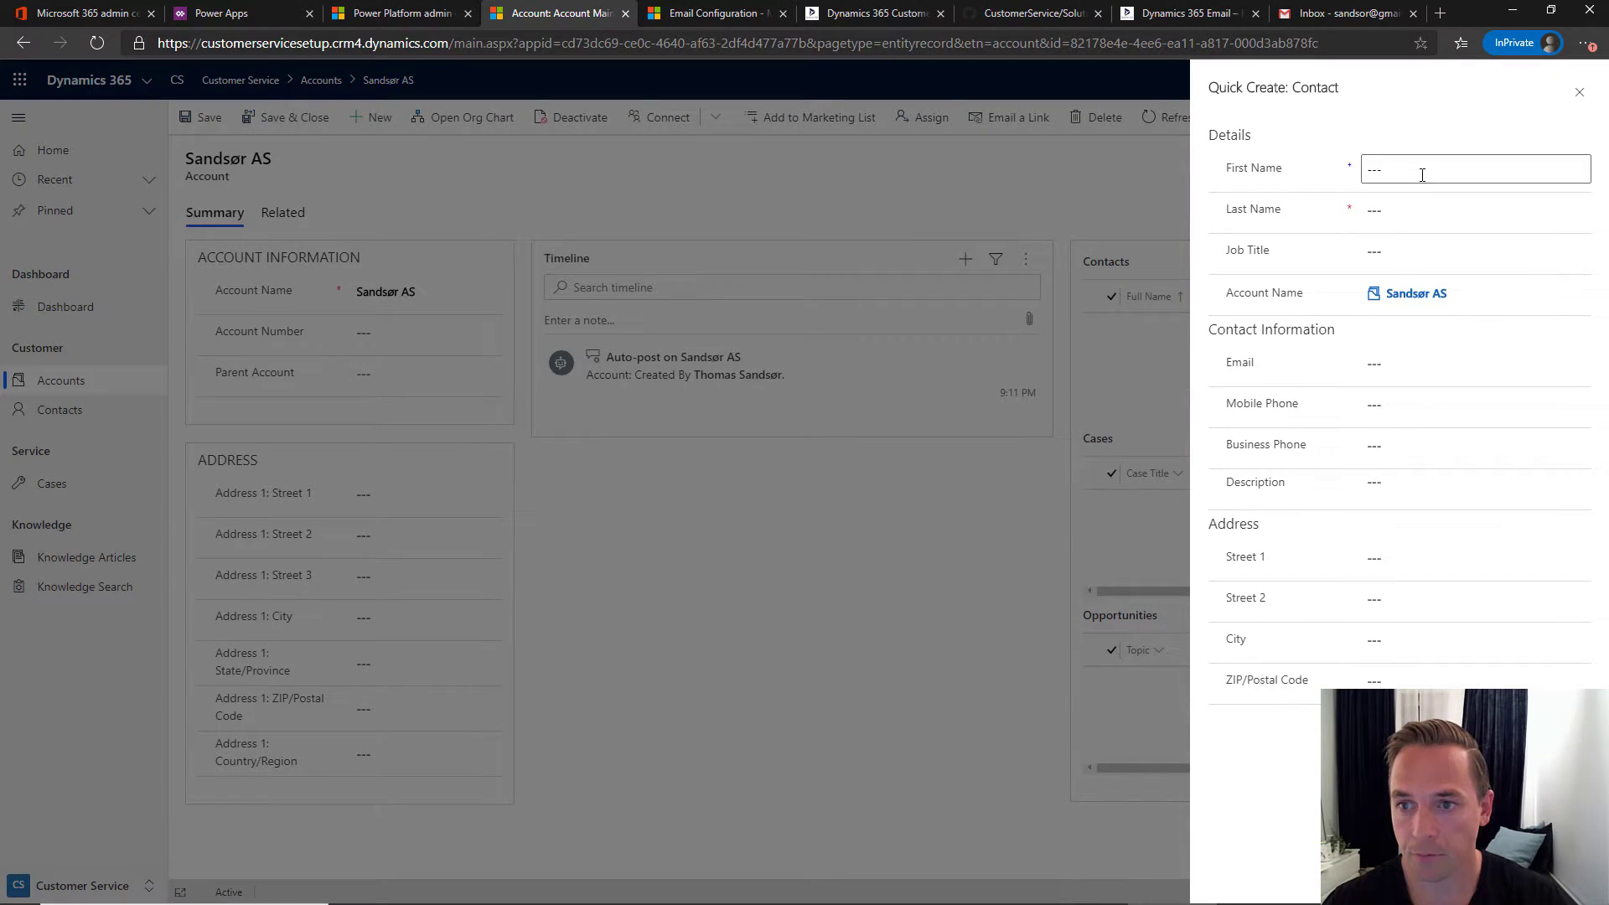
- Enter the contact's first name, last name and Gmail address, then save and close the quick-create form
left_click(1422, 168)
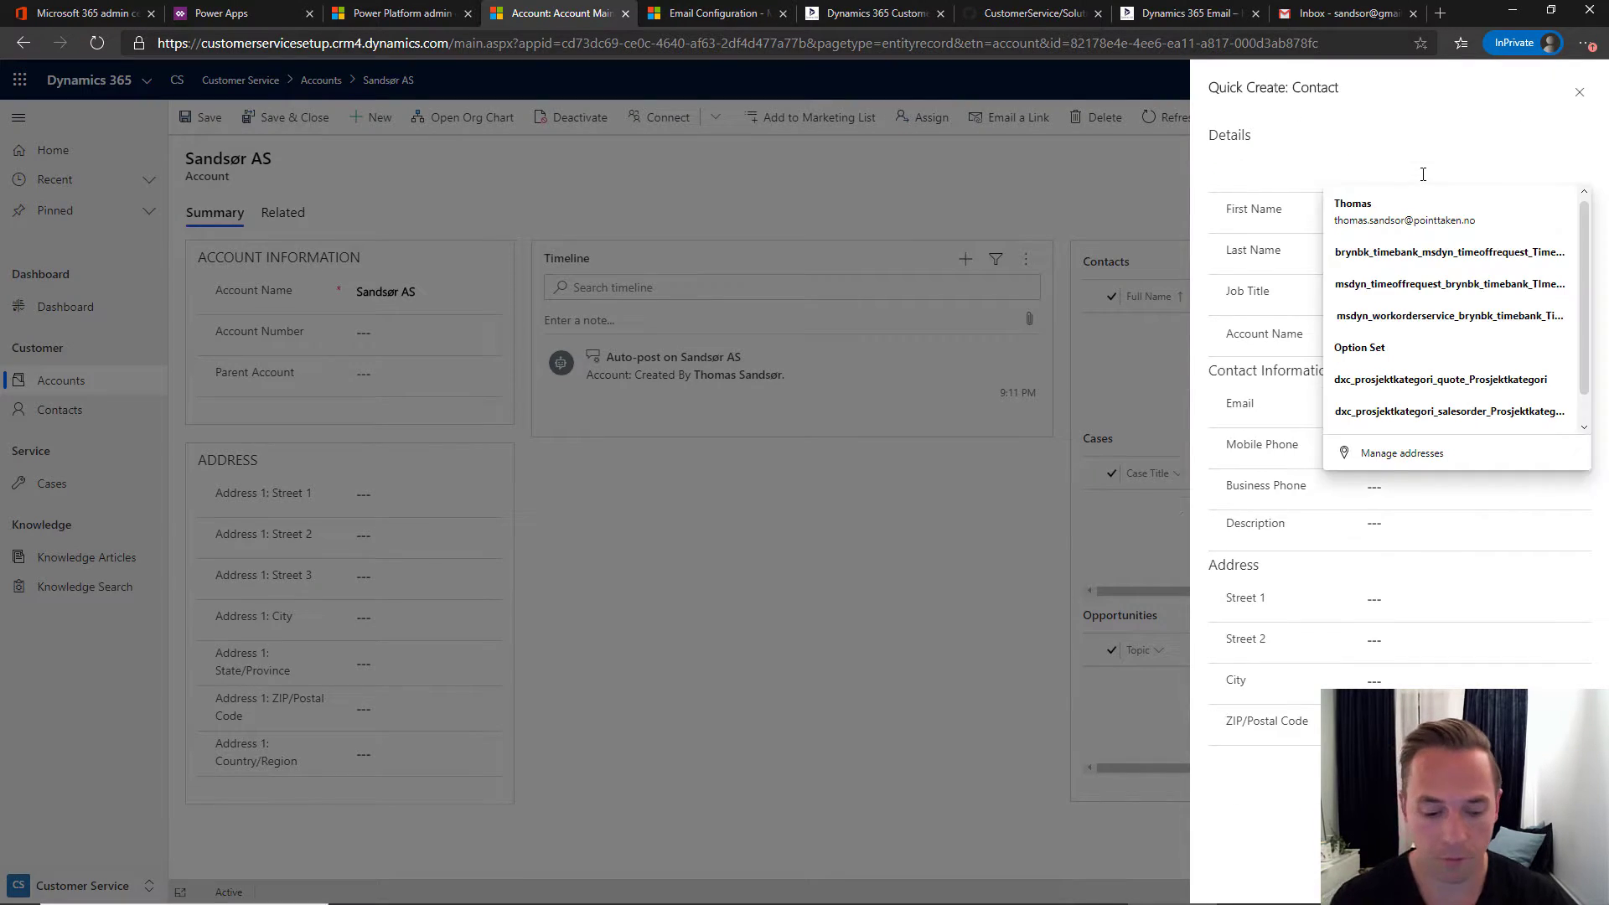
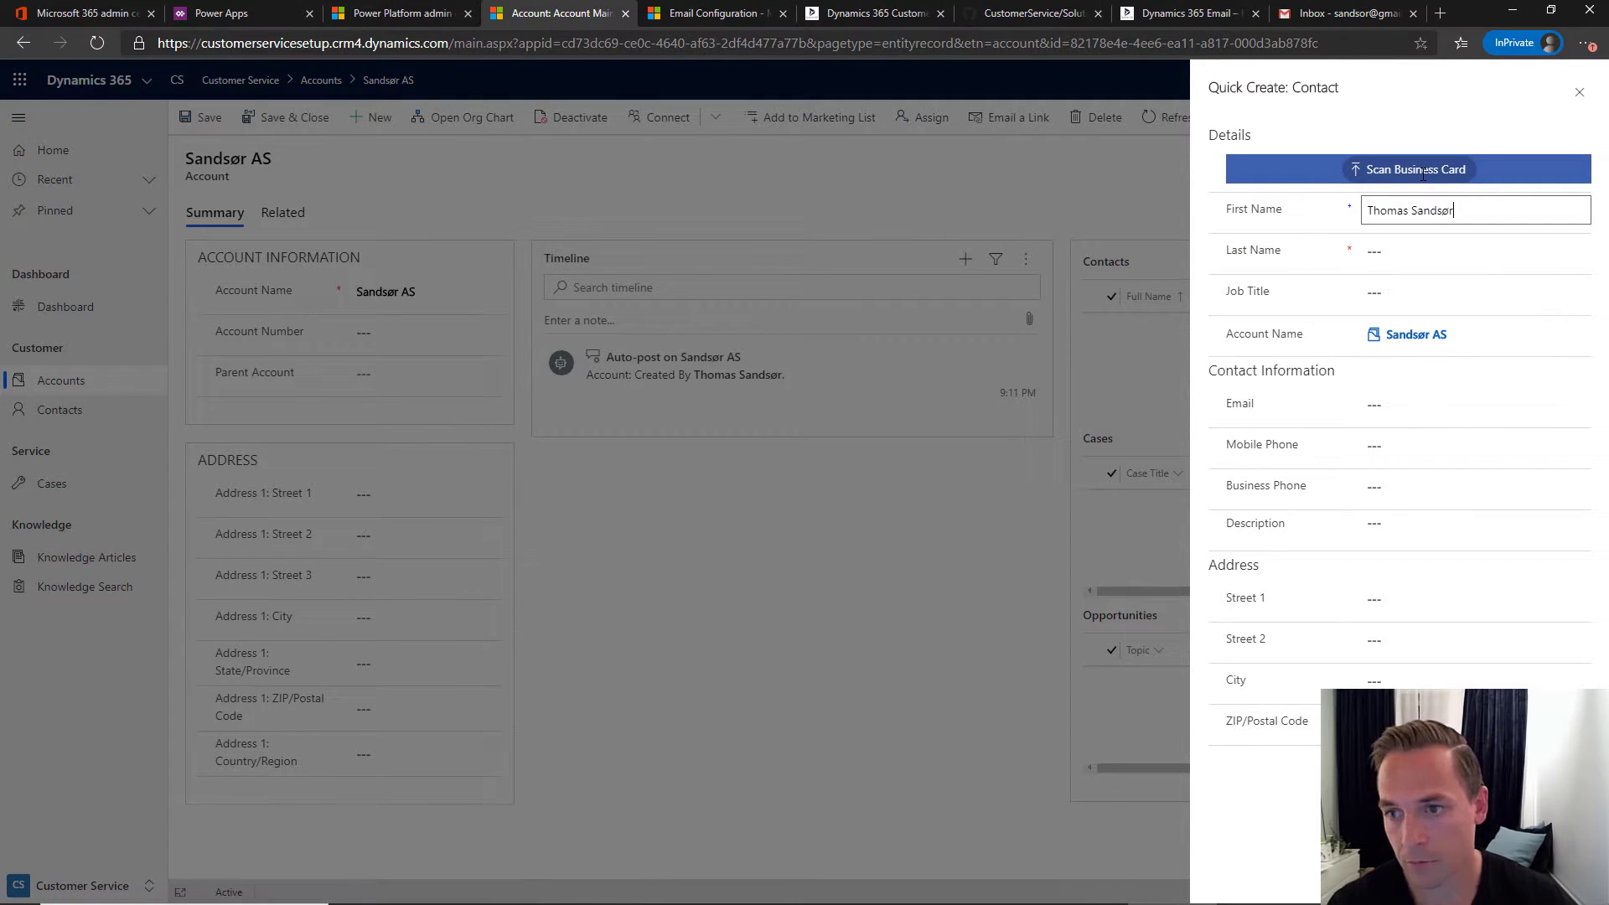
left_click_drag(1482, 209, 1422, 210)
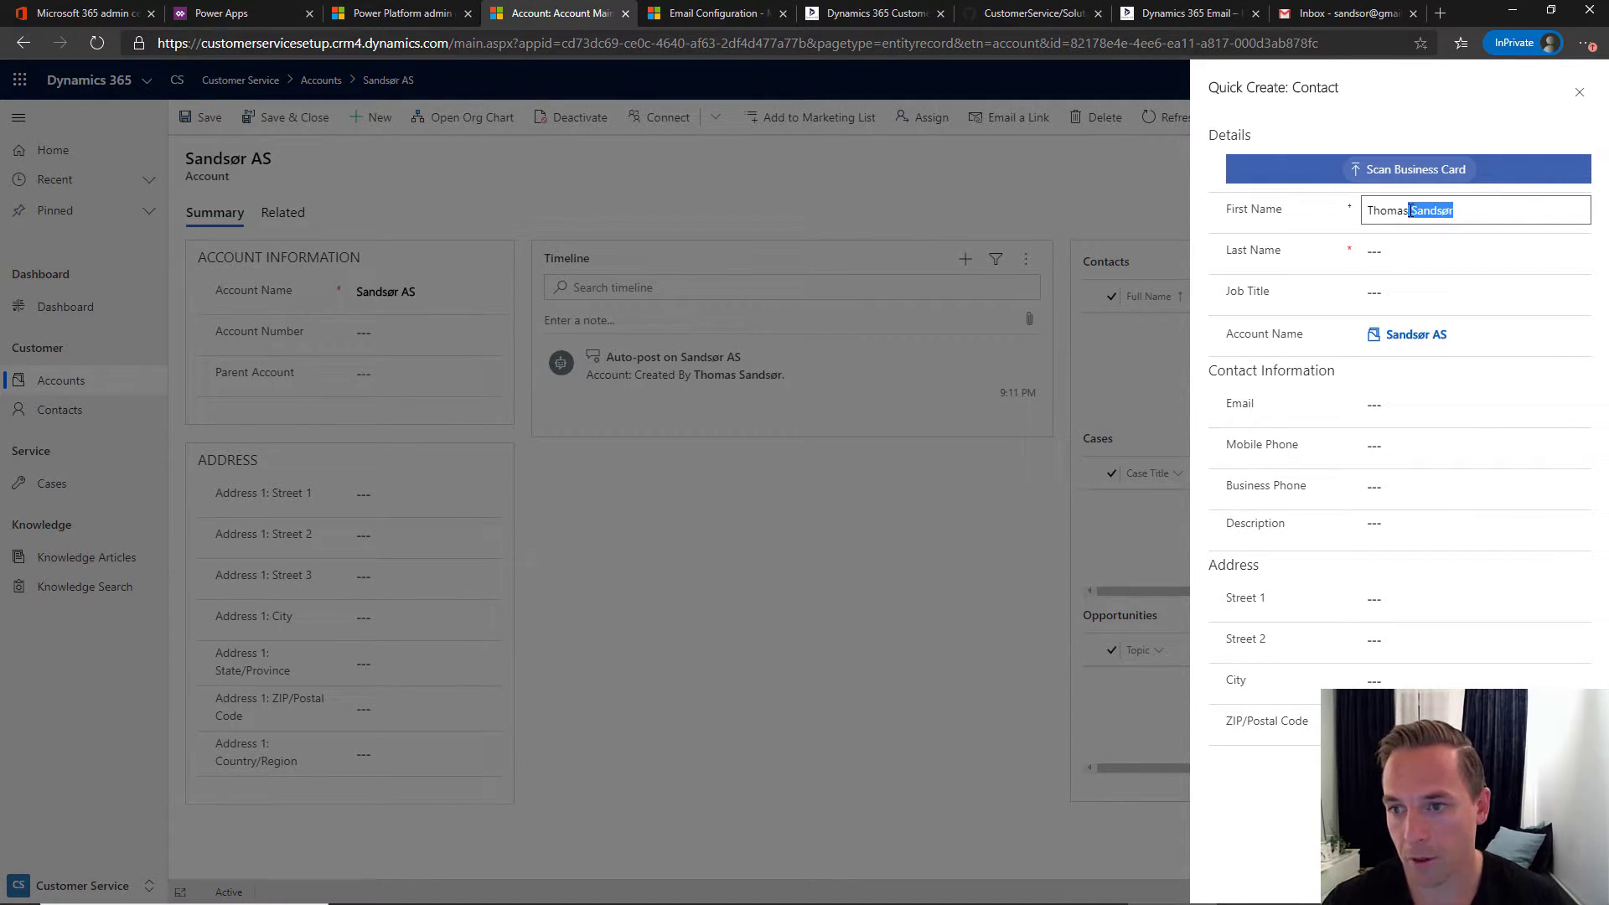
key("BackSpace")
key("Tab")
type("Sandsør")
left_click(1418, 404)
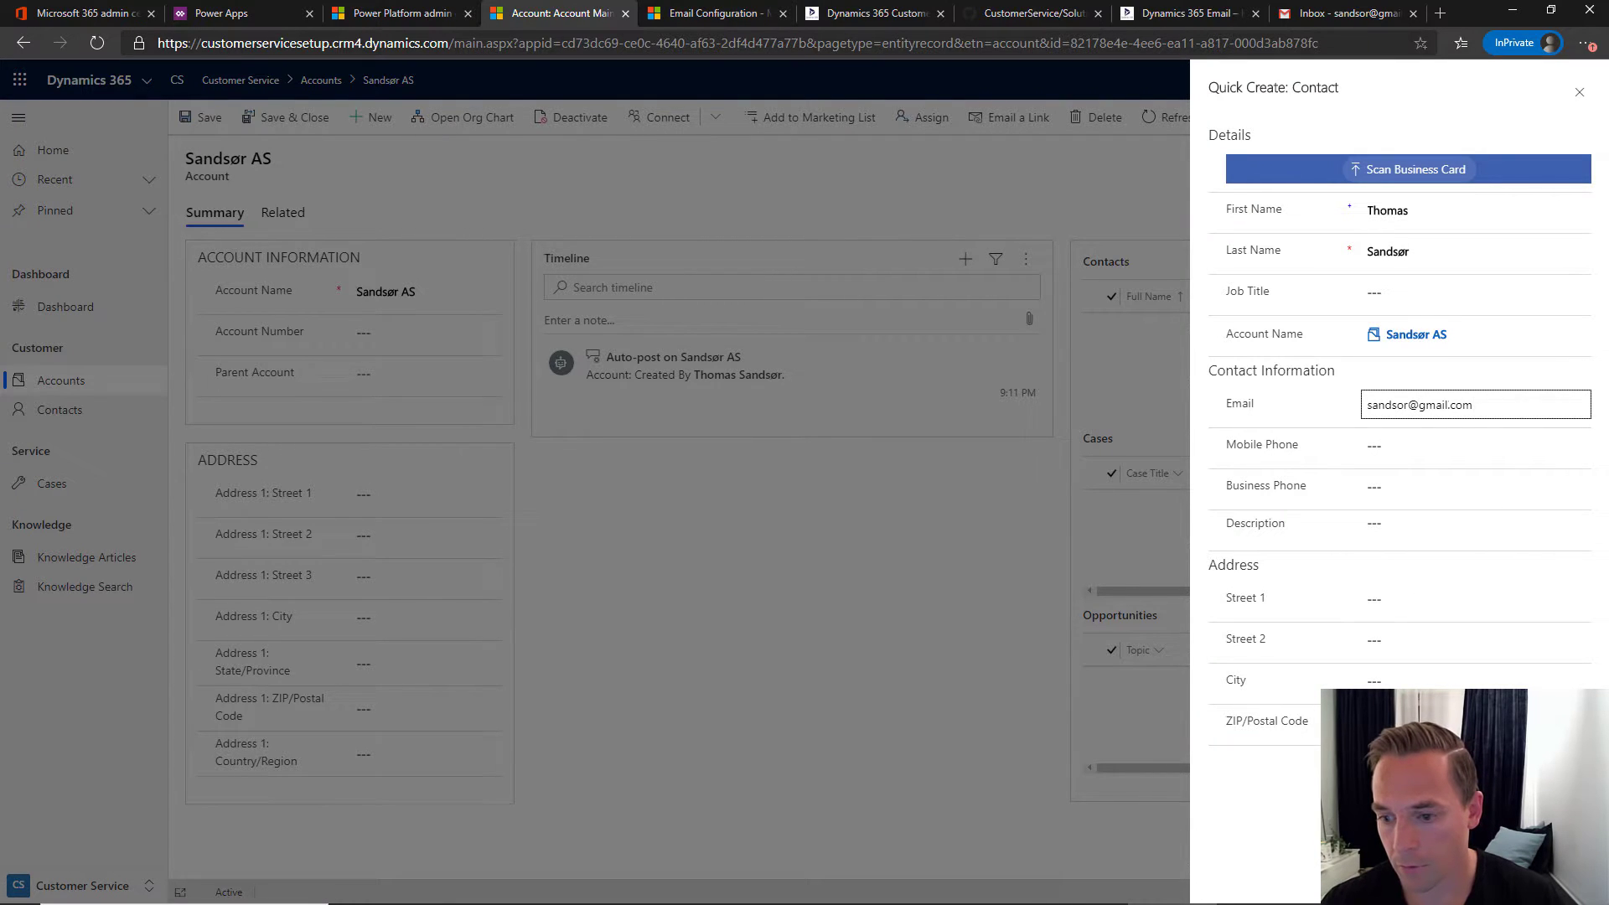
left_click(1426, 878)
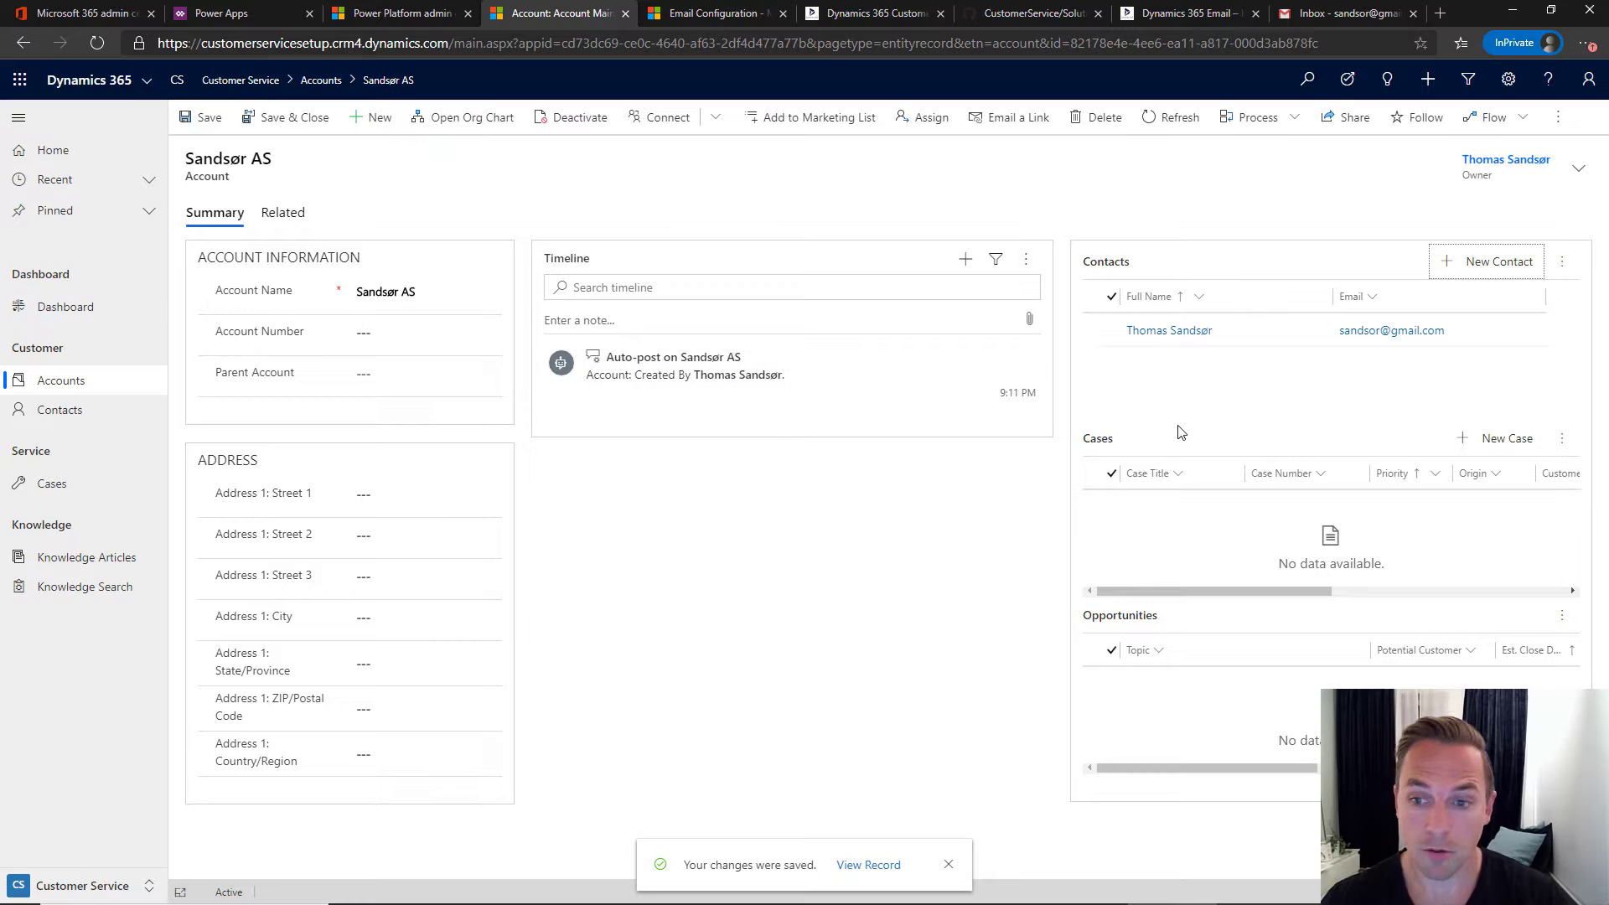
- Open the new contact and start an Email activity from its timeline
left_click(1206, 334)
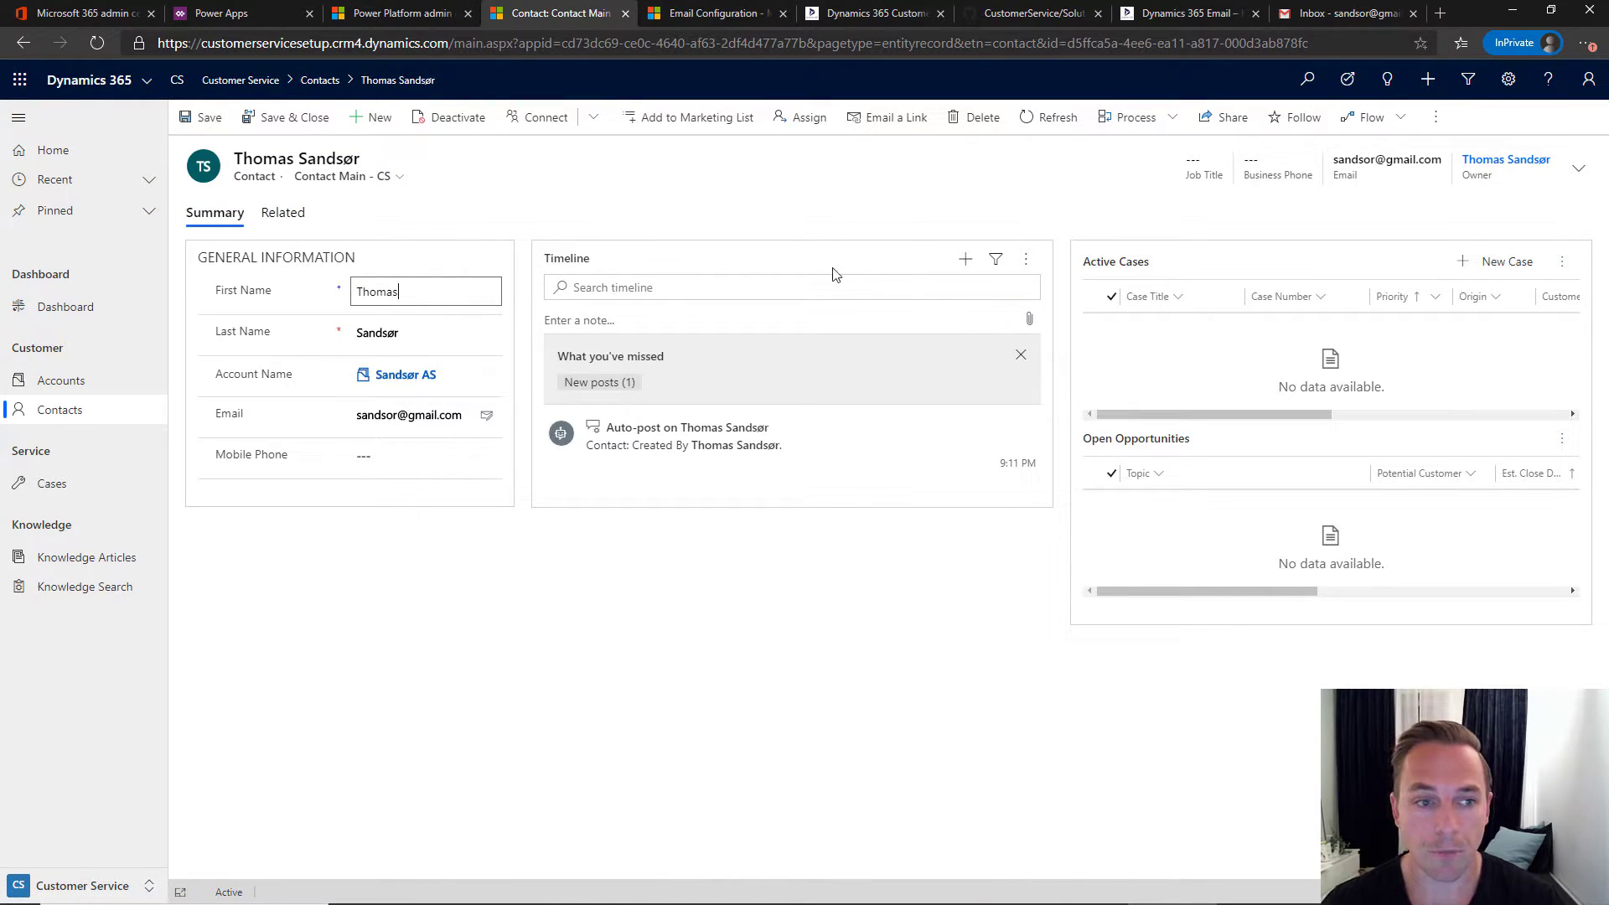
left_click(963, 268)
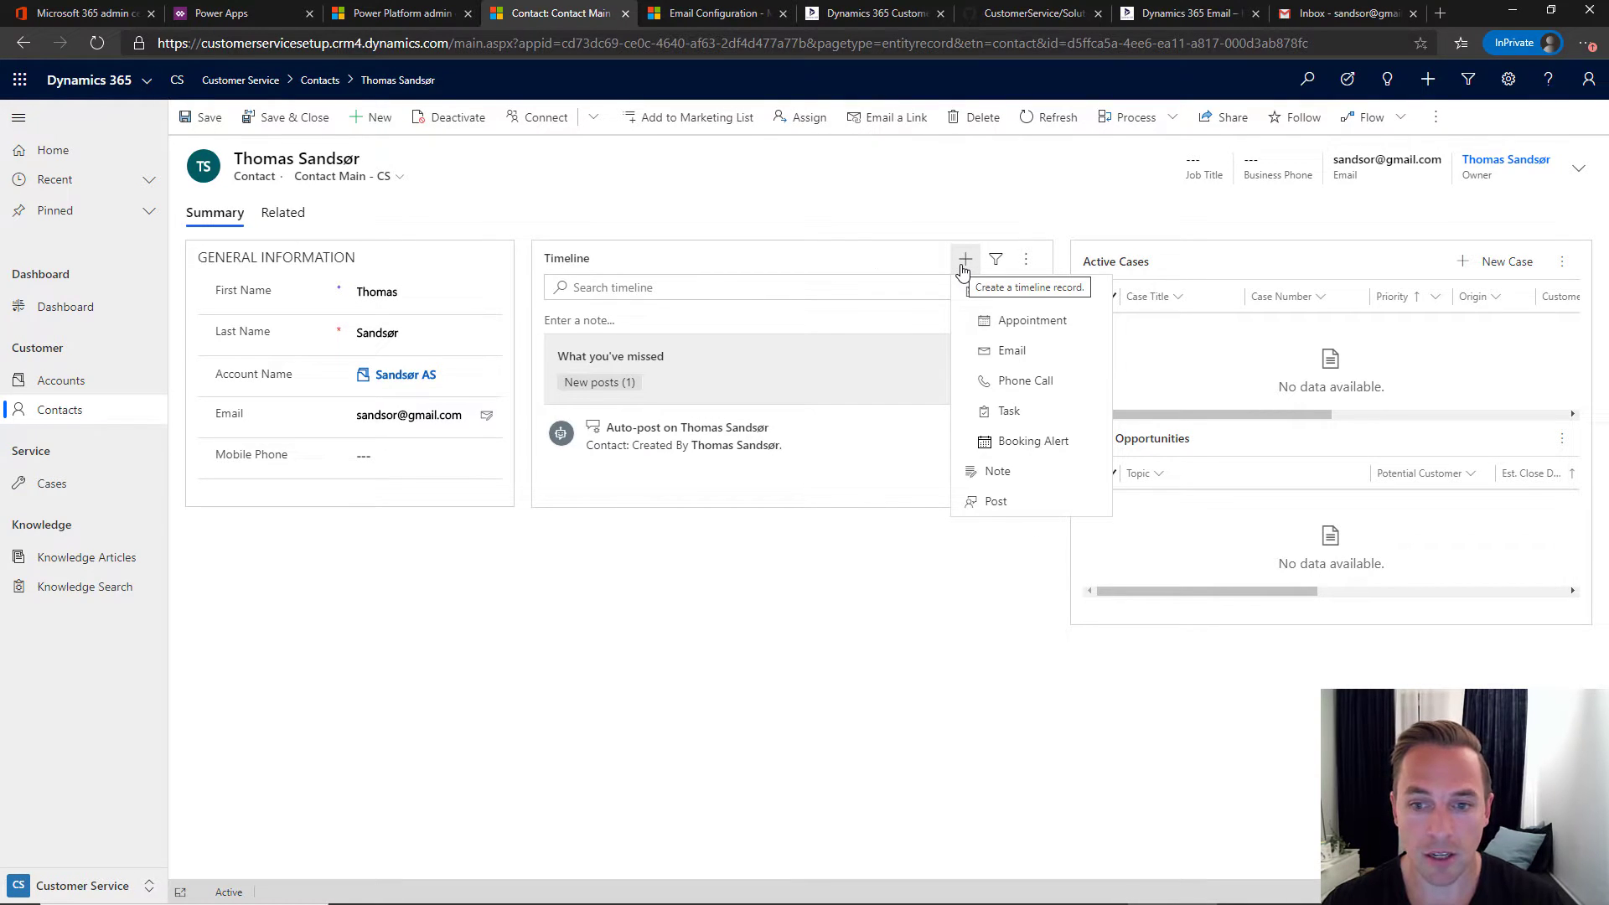
left_click(1010, 353)
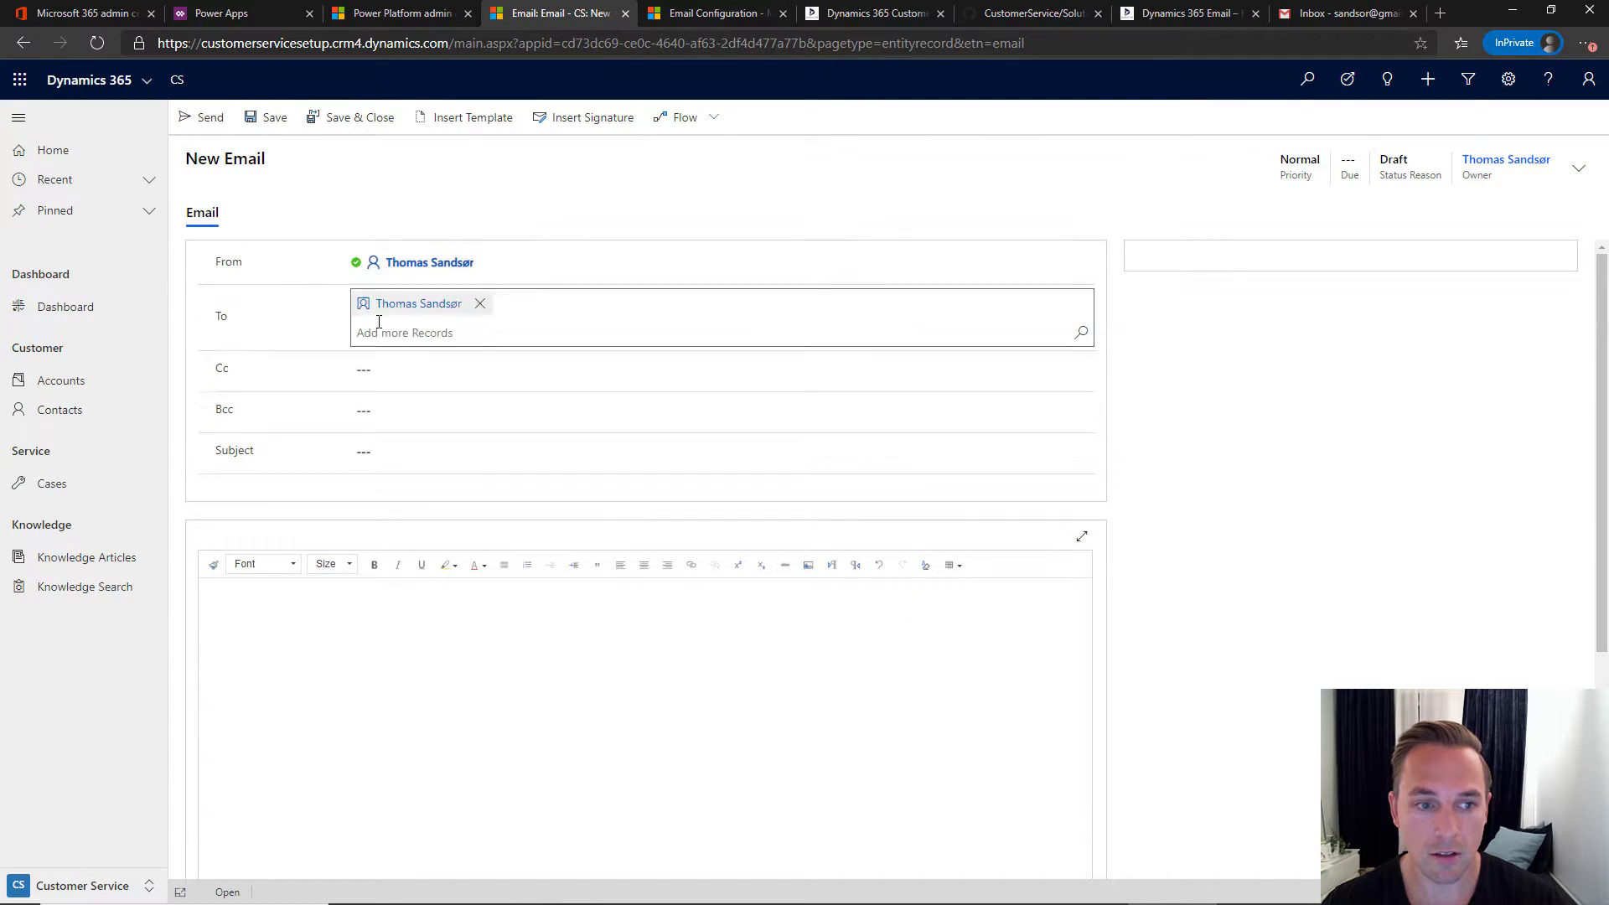
- Change the email's sender to the Customer Service queue
left_click(496, 263)
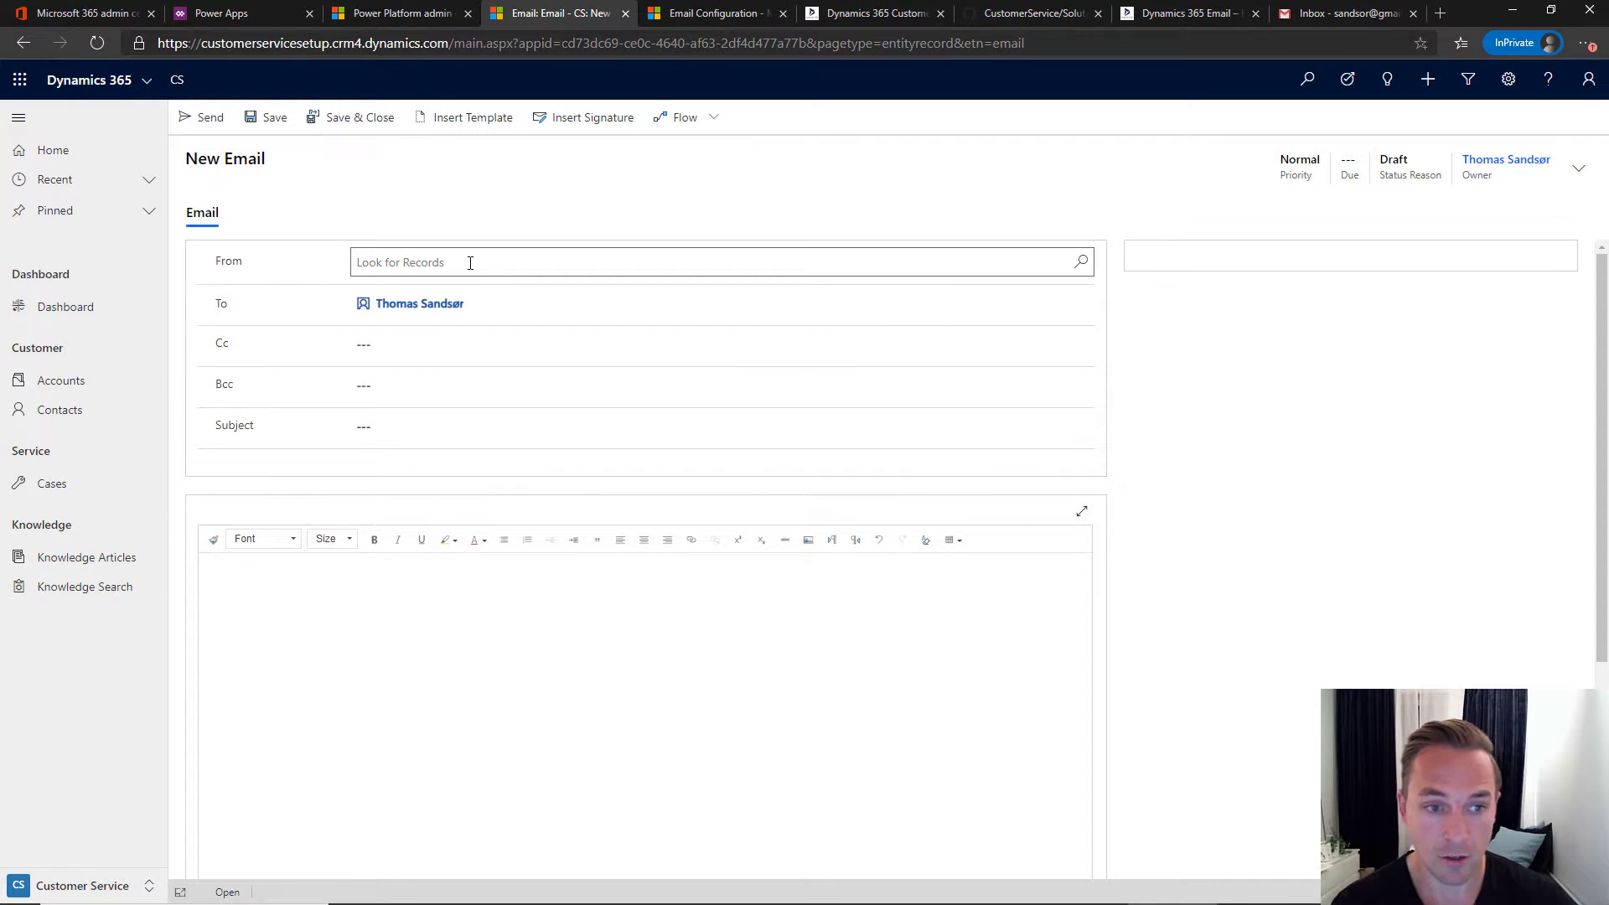
type("customer")
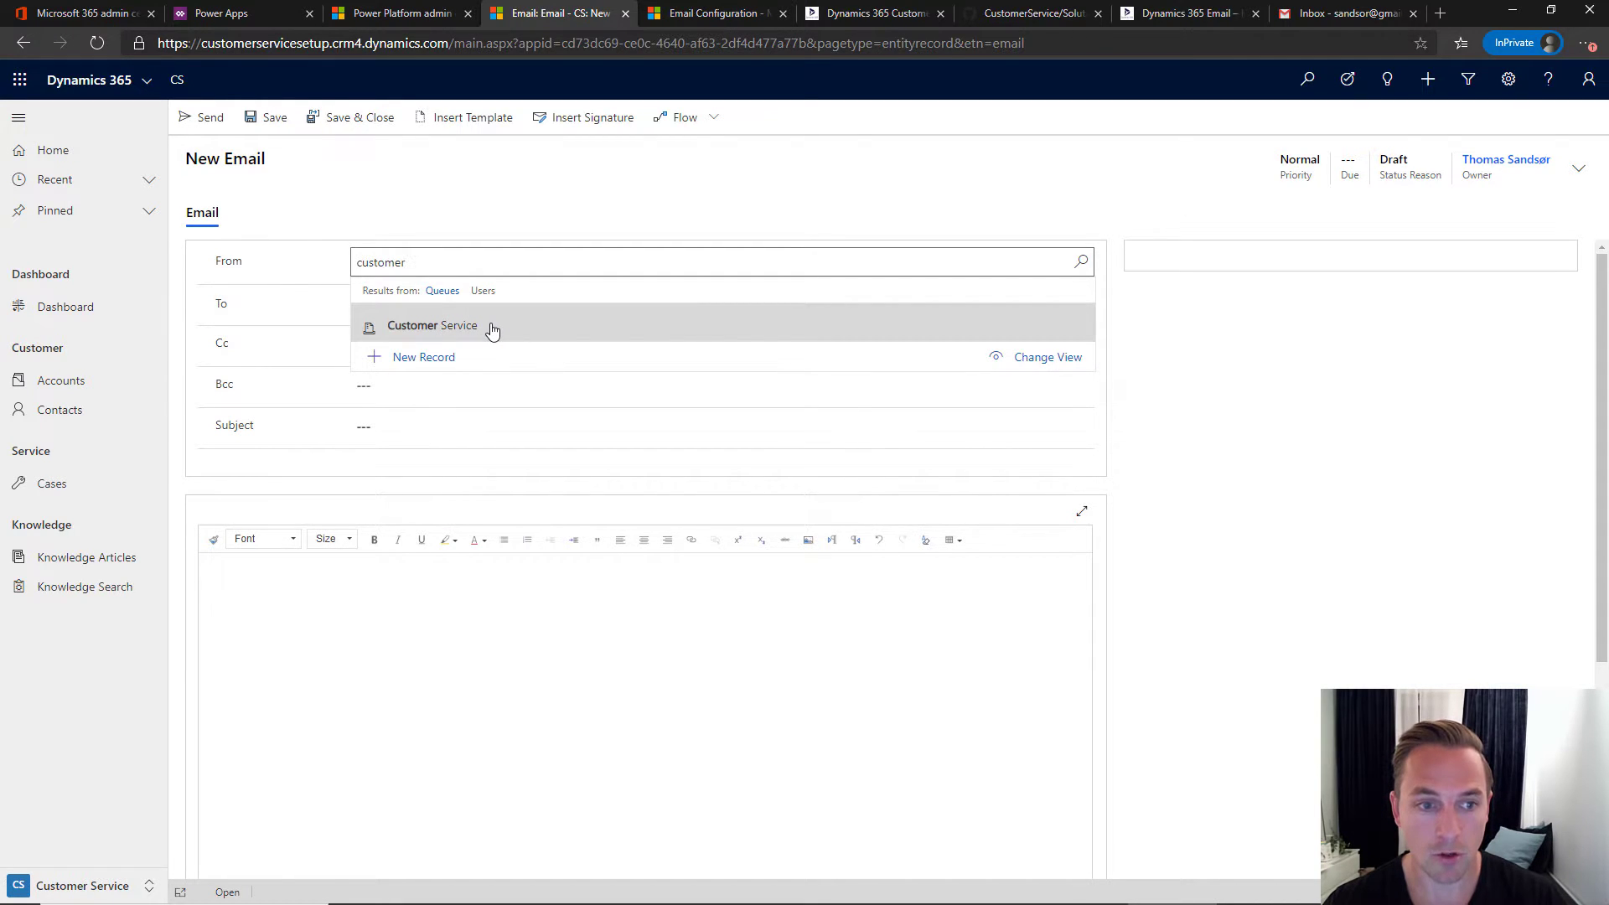
left_click(492, 330)
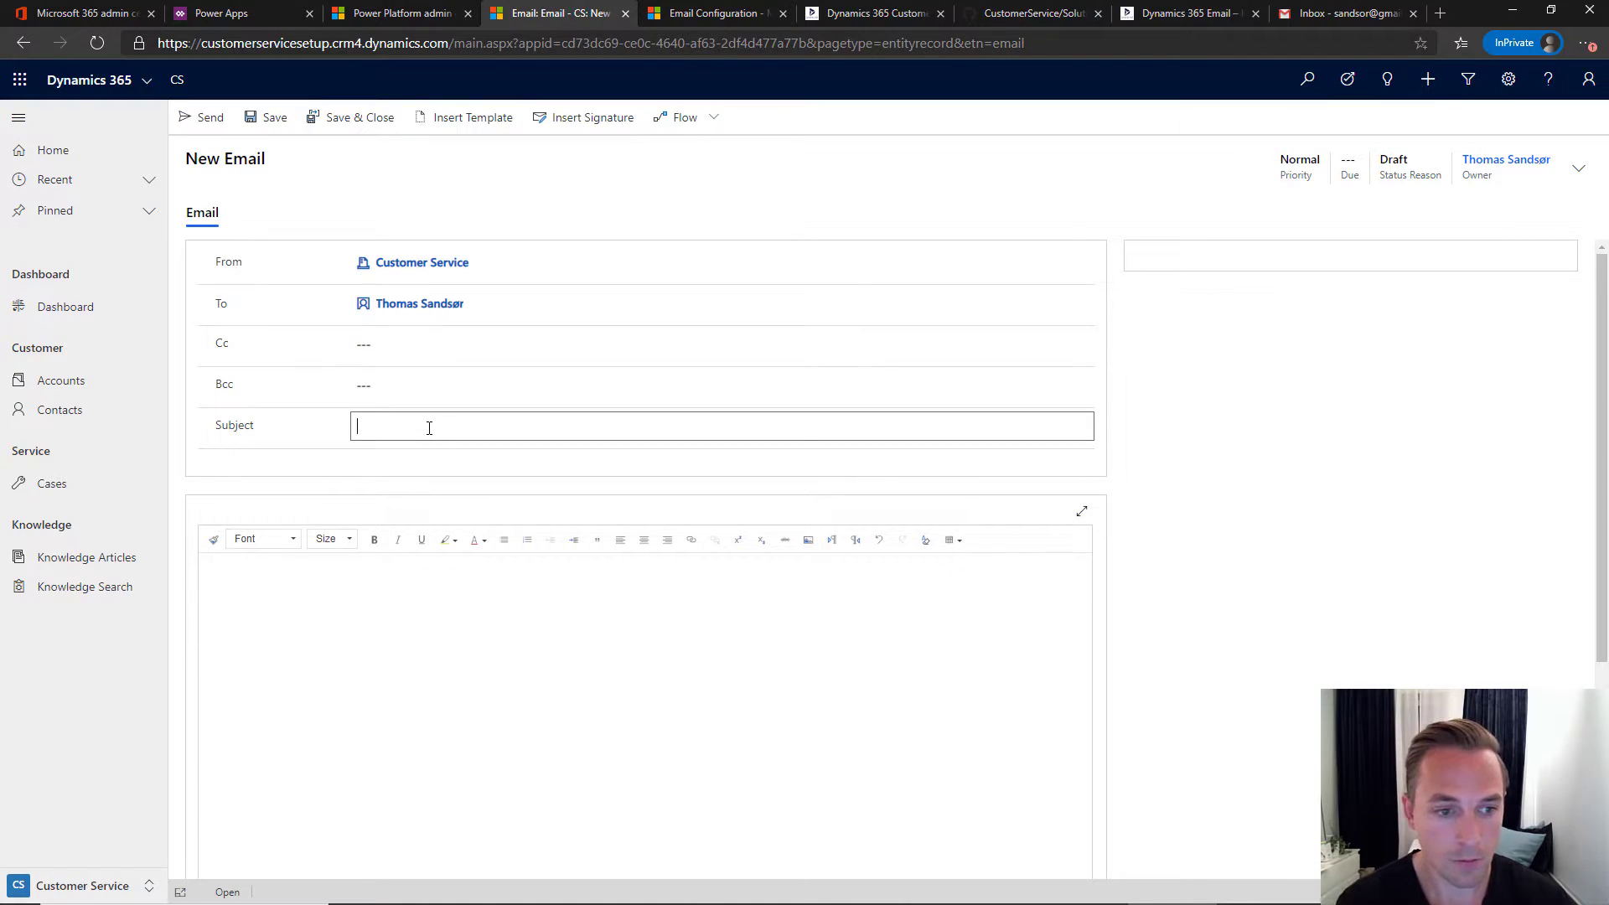
- Give the email subject 'Test Outgoing' and body 'Content', and send it
left_click(429, 427)
type("Test Outgoing")
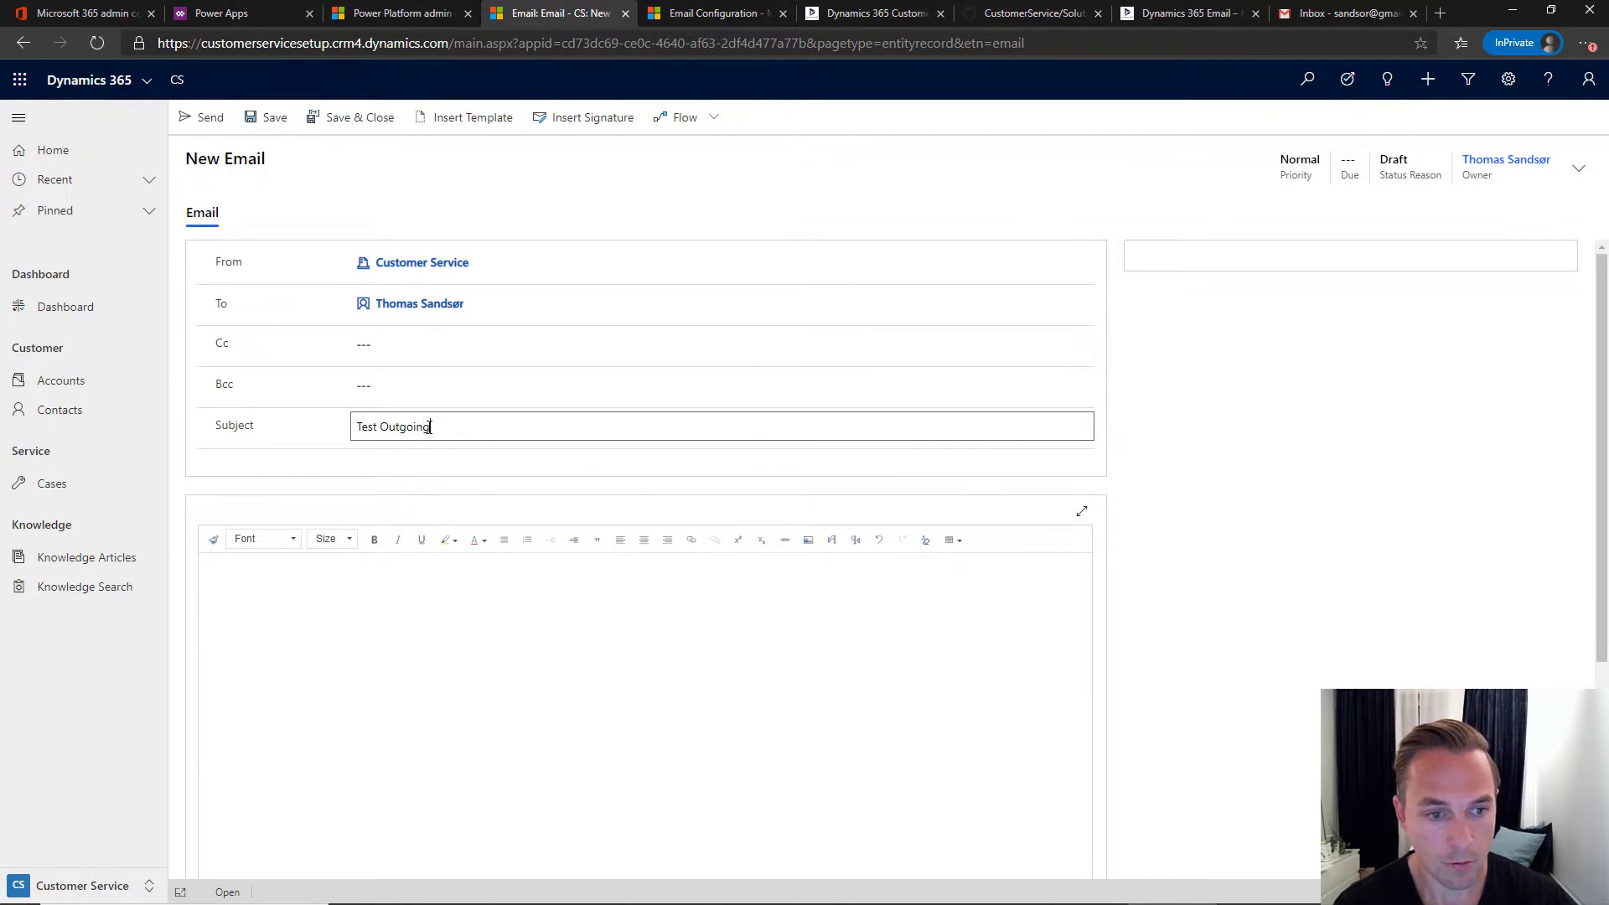
left_click(377, 593)
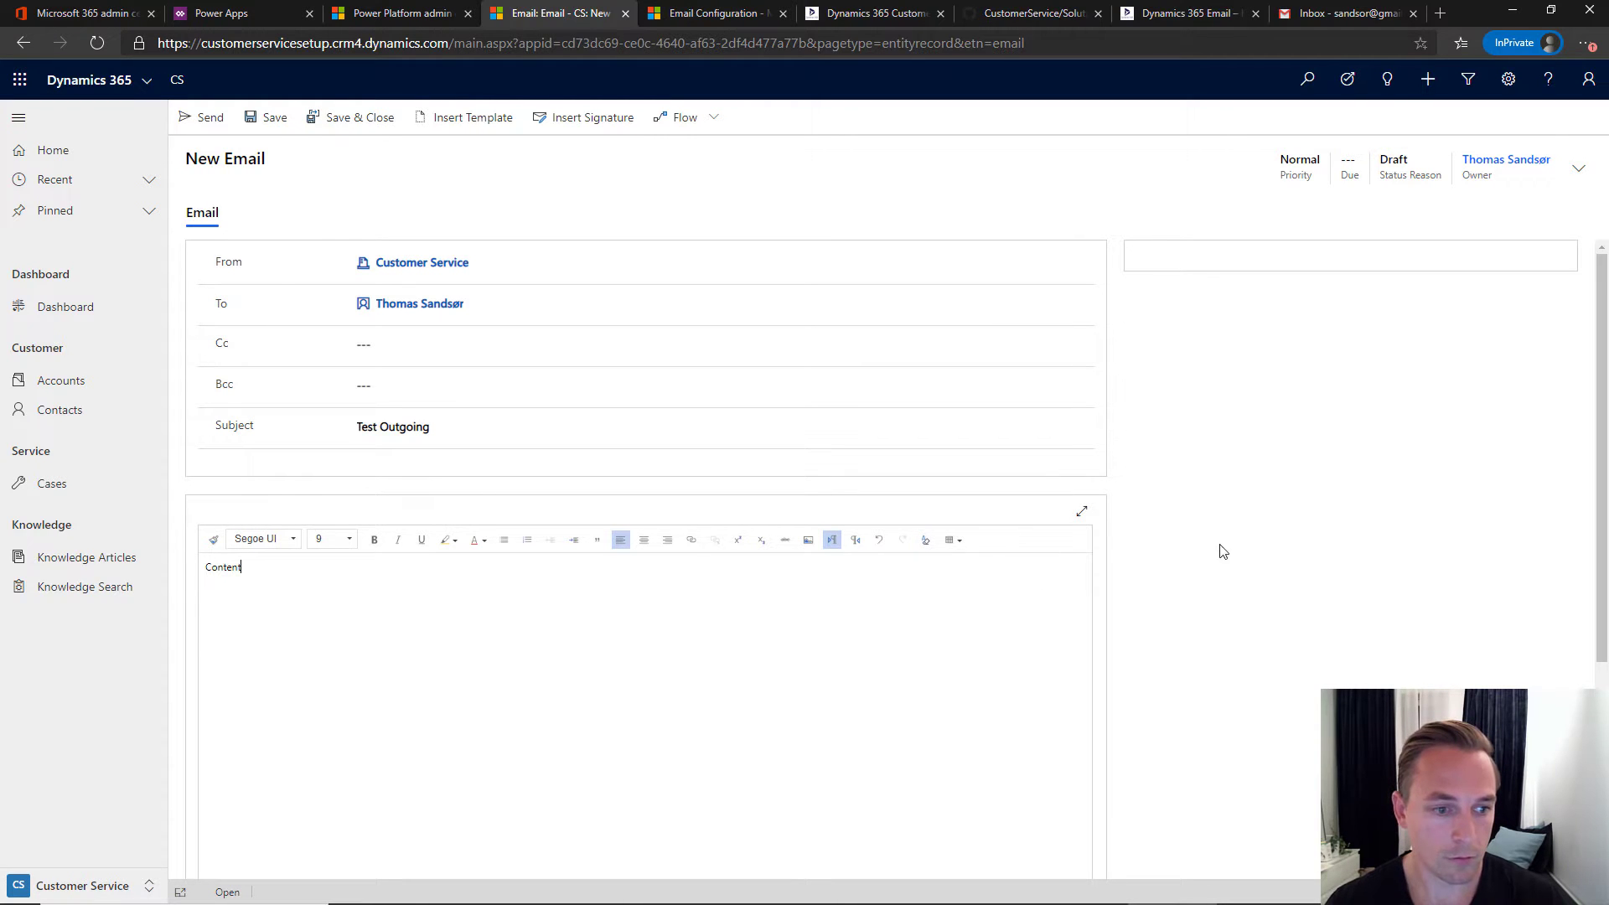
left_click(210, 119)
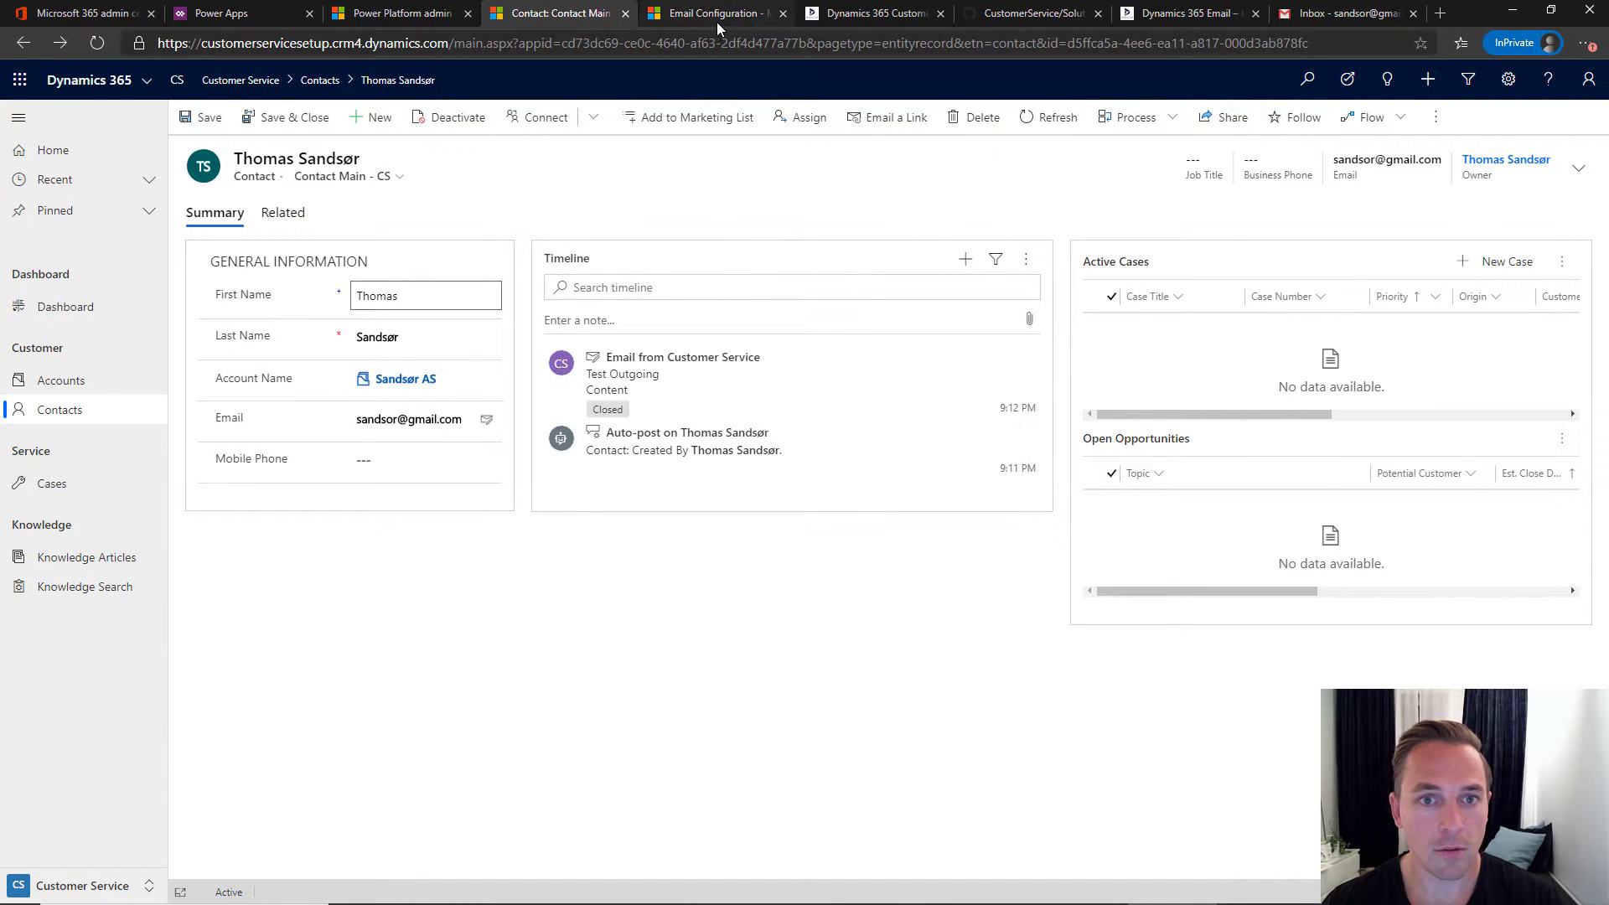
- Read the CRM Keeper guide's section 8 on sending a test outbound email, then check Gmail
left_click(871, 13)
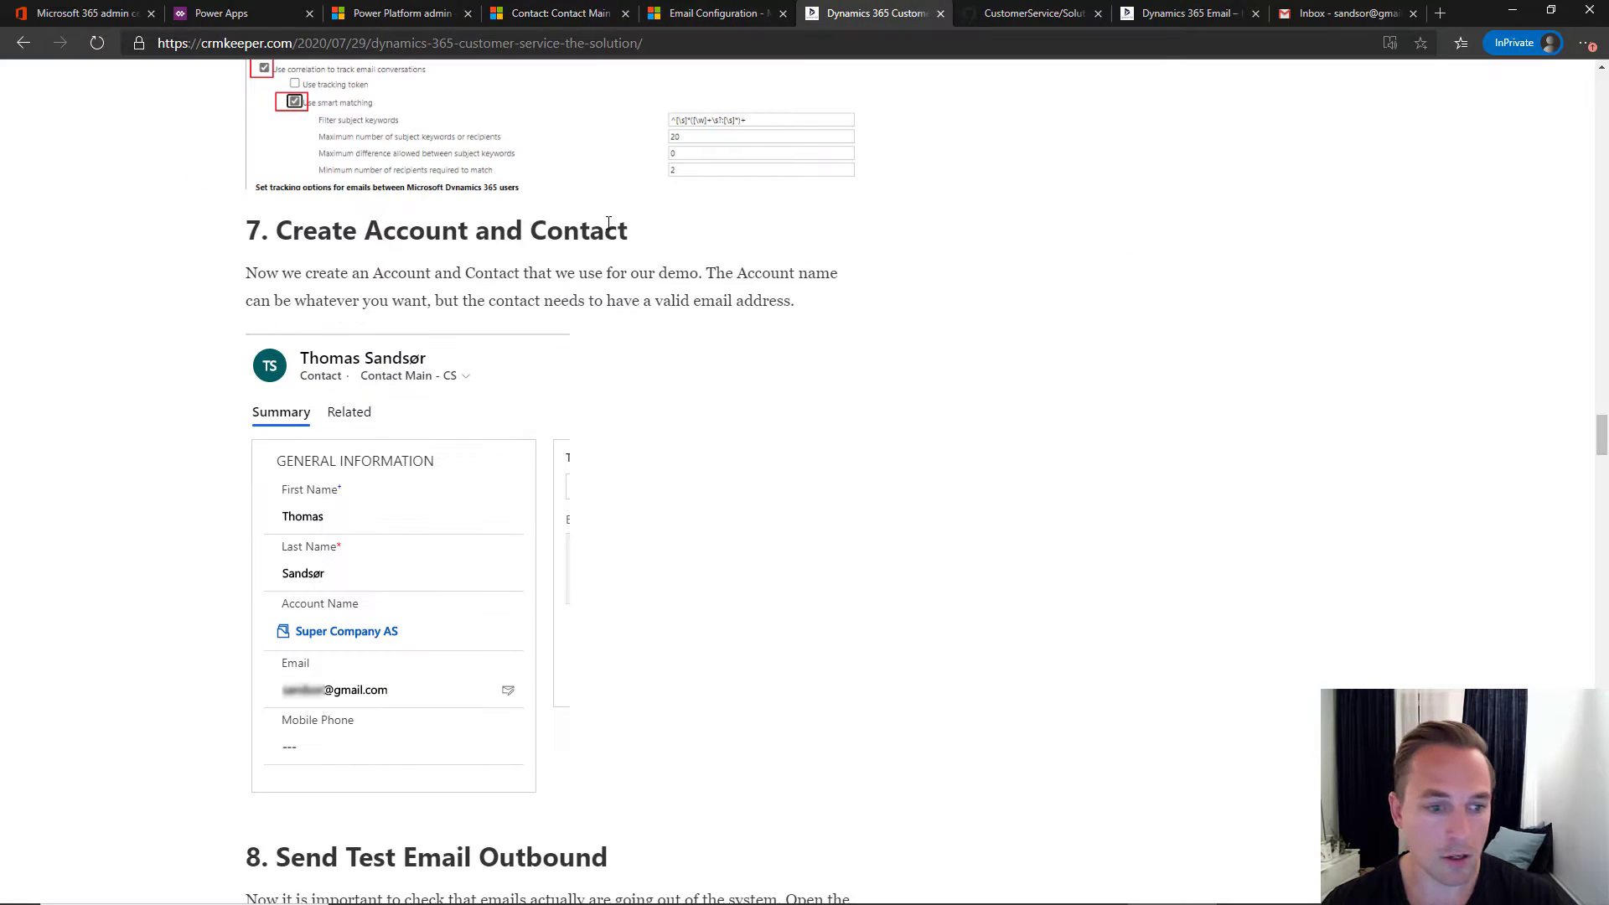
scroll(511, 318, "down", 7)
scroll(333, 343, "down", 1)
scroll(548, 414, "down", 4)
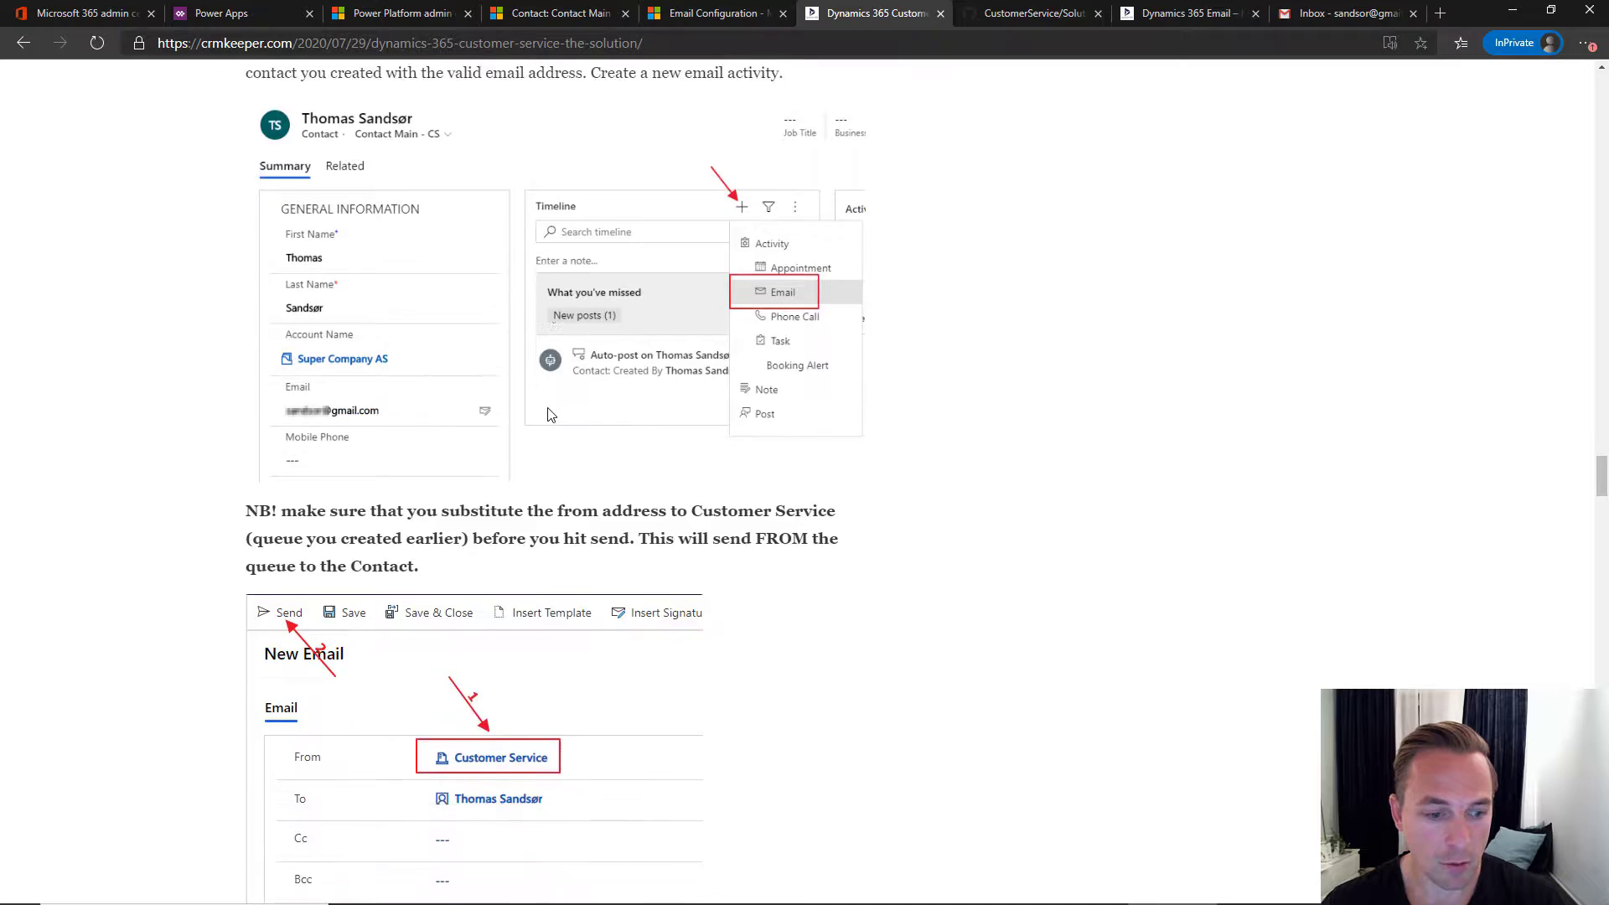
scroll(548, 414, "down", 1)
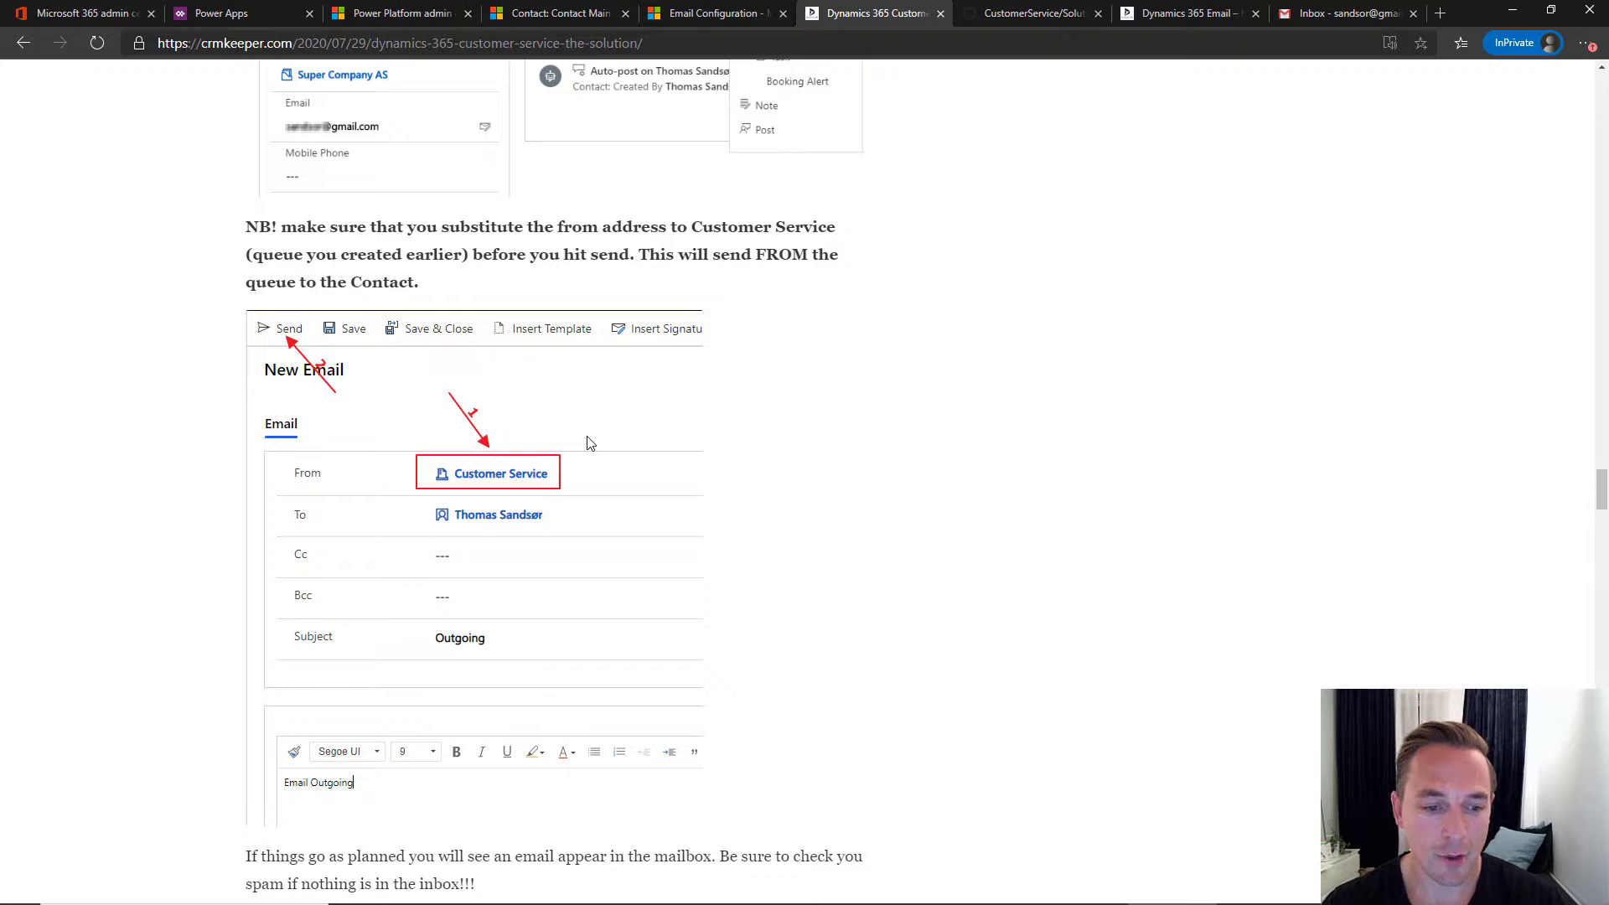
scroll(589, 443, "down", 7)
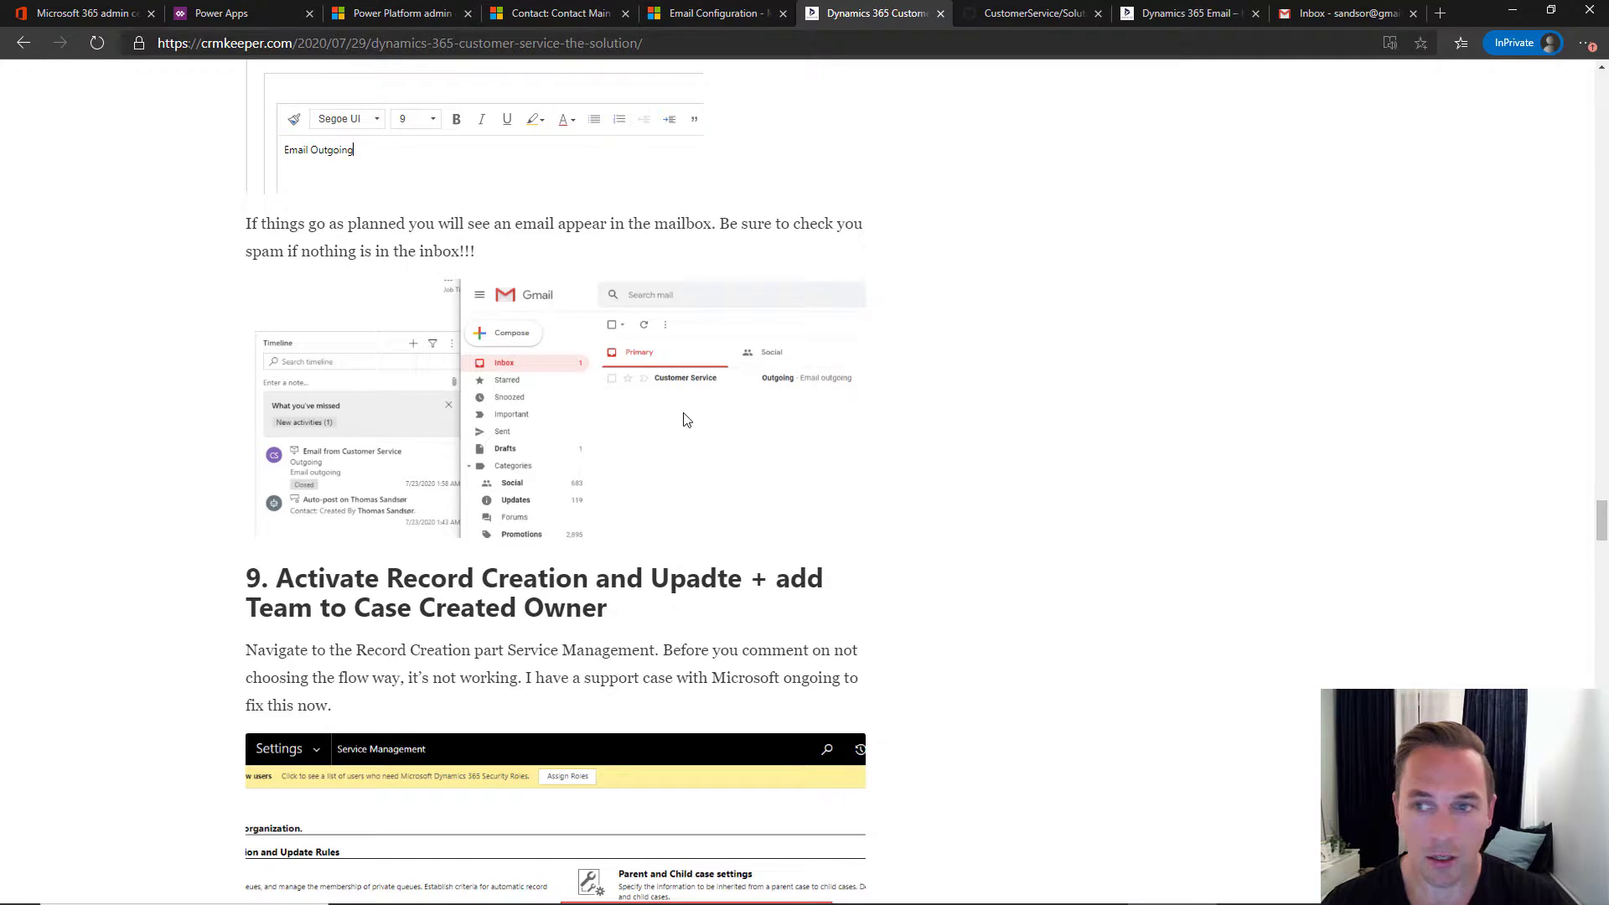
left_click(1328, 15)
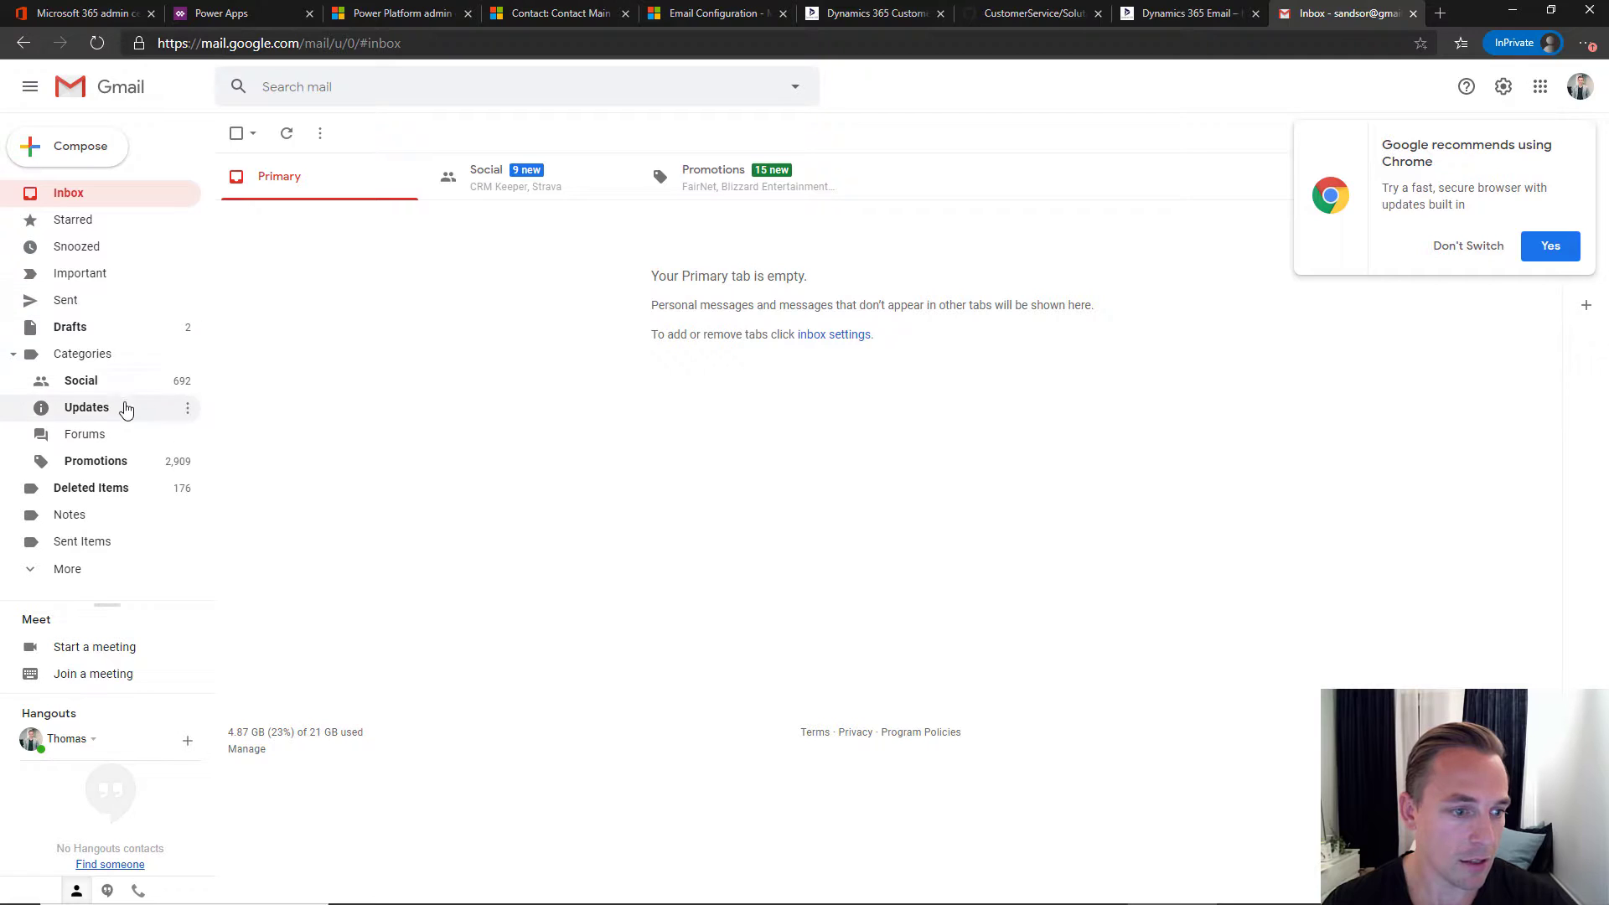
- Check Spam, refresh the Gmail inbox and open the Test Outgoing email from CustomerService
left_click(61, 568)
scroll(133, 523, "down", 3)
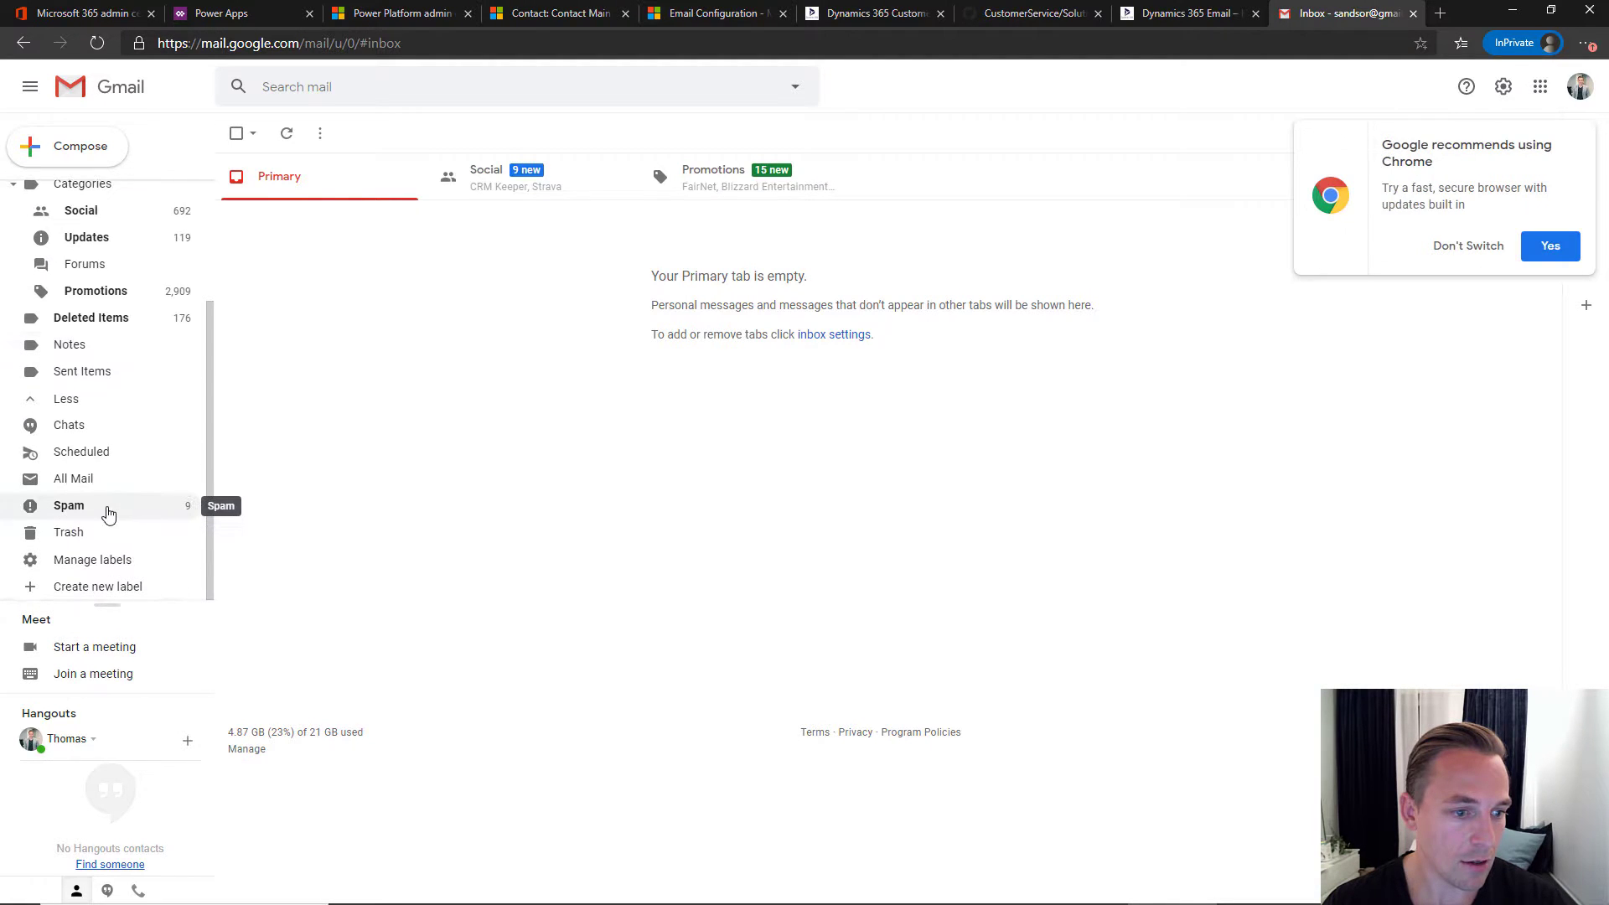
left_click(111, 513)
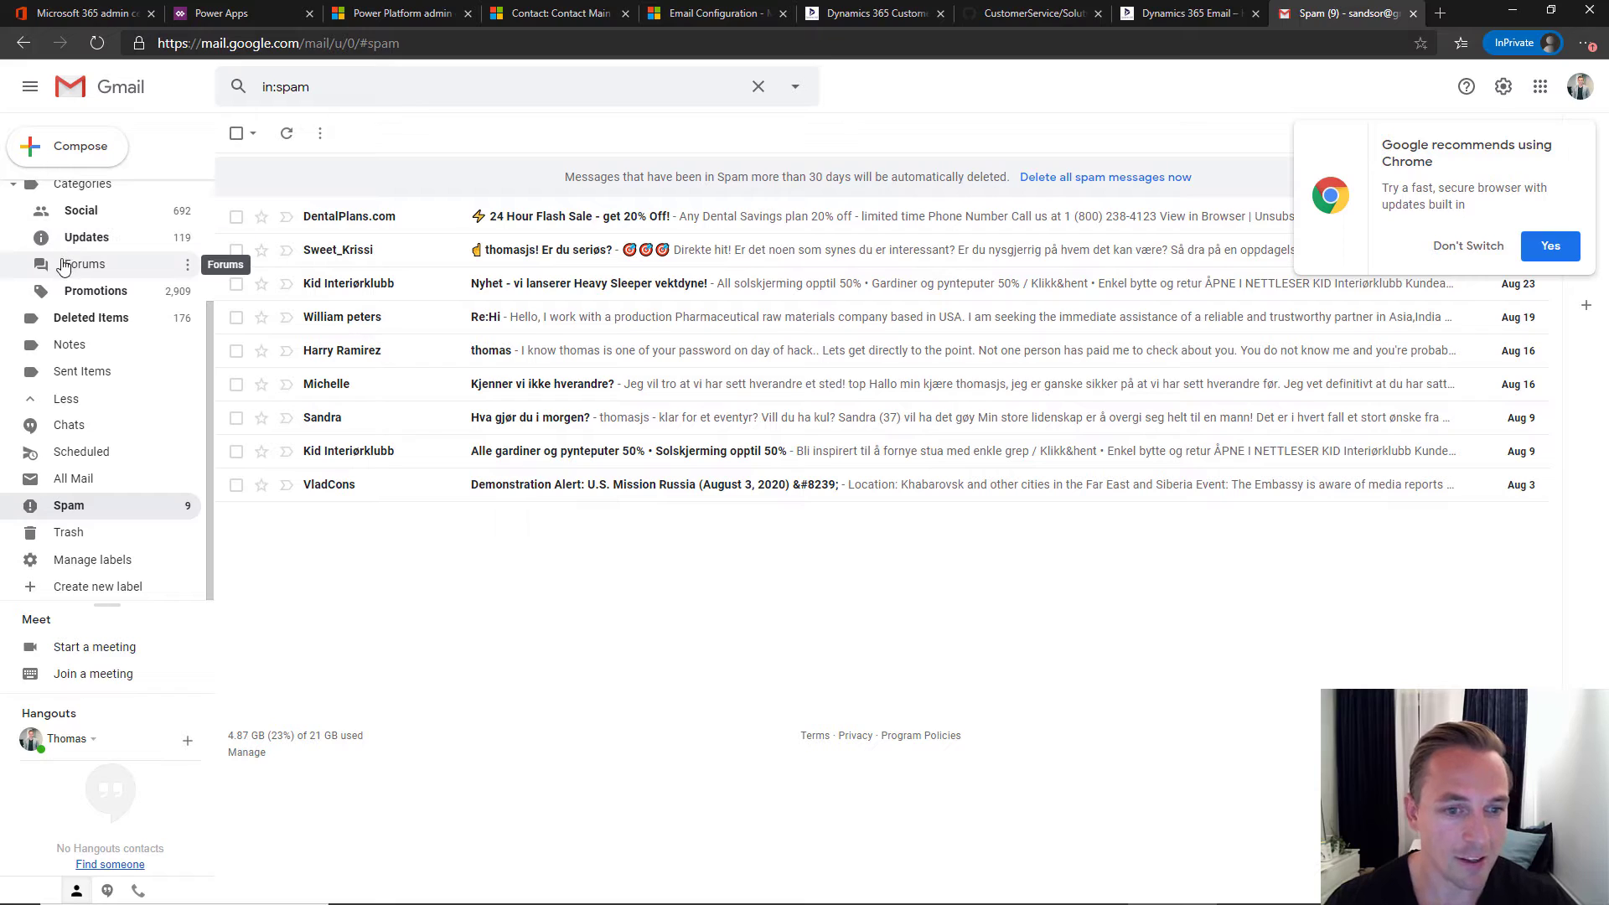
scroll(92, 226, "up", 3)
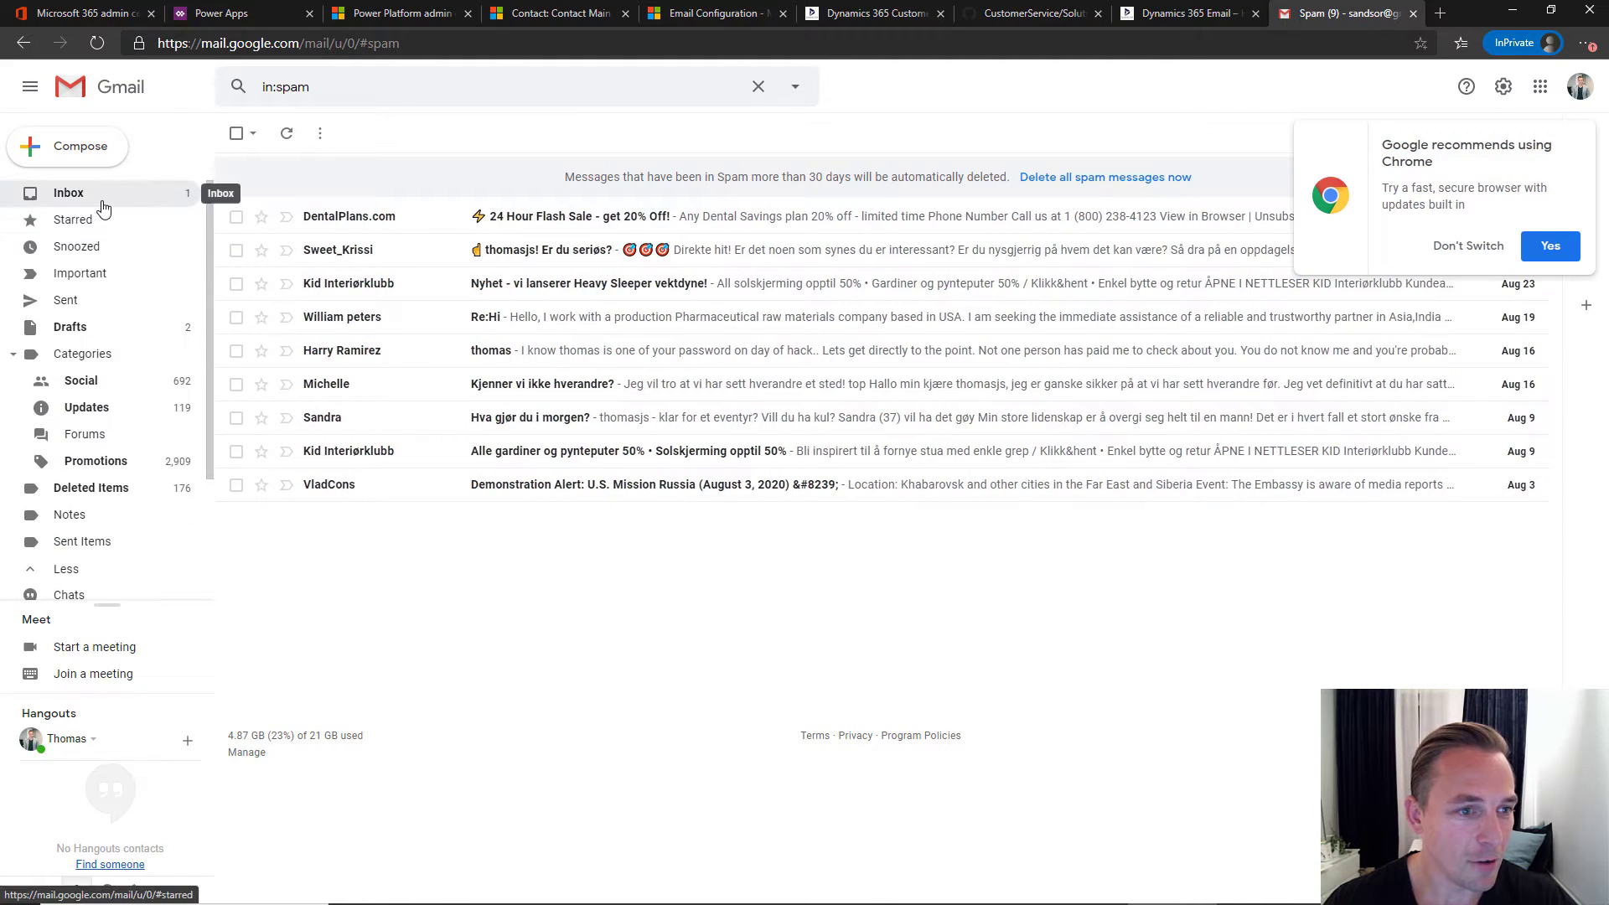
left_click(102, 206)
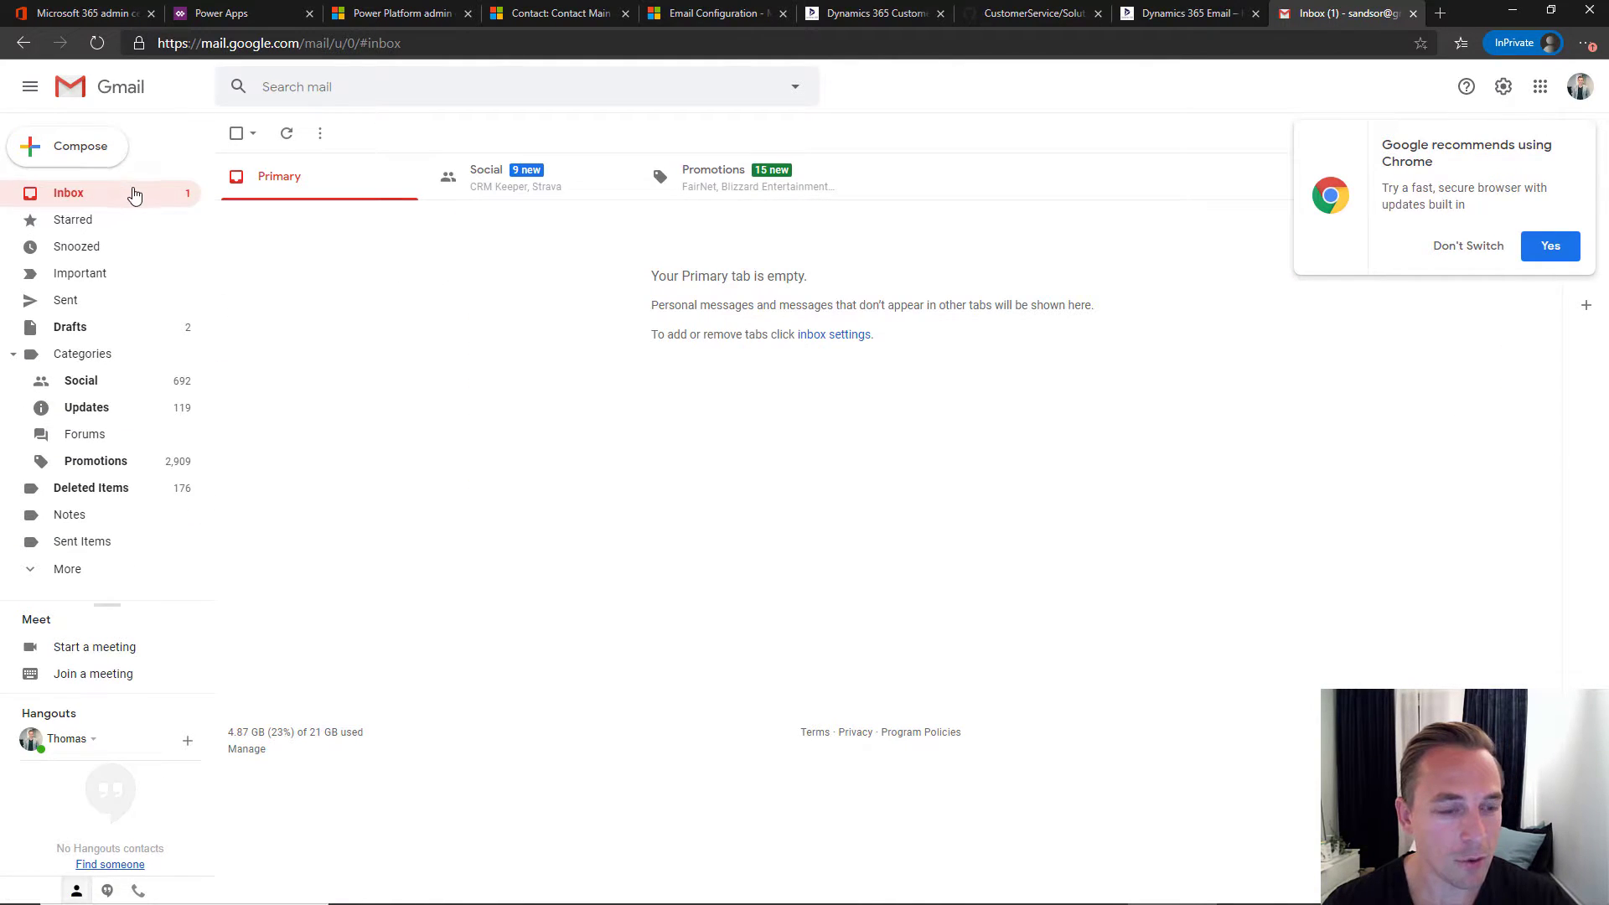
left_click(289, 148)
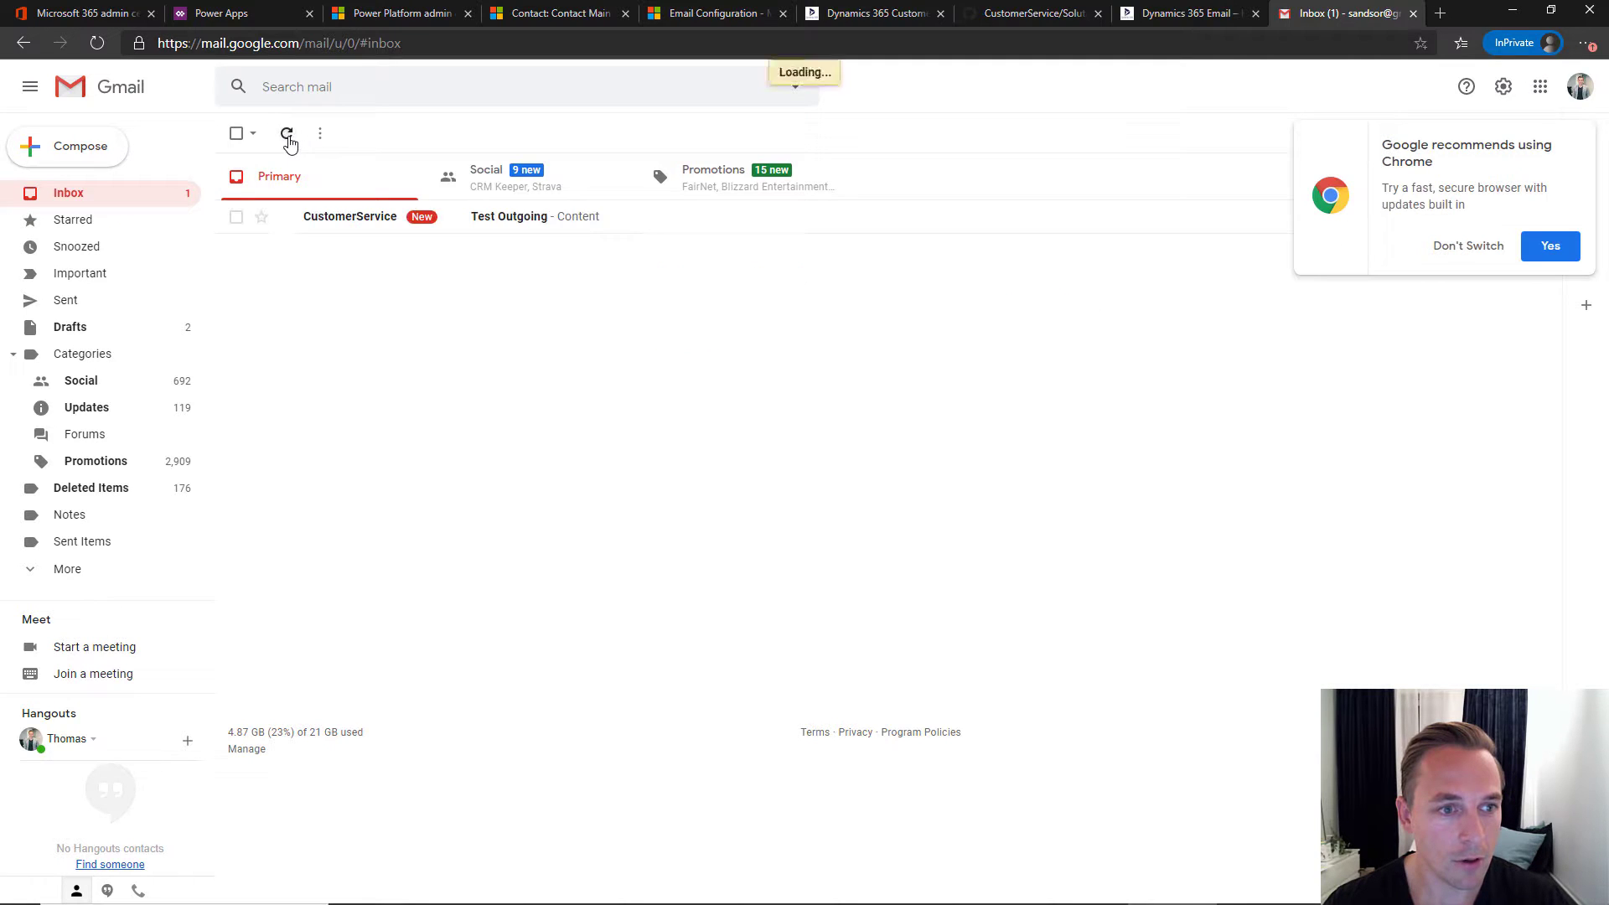
left_click(587, 220)
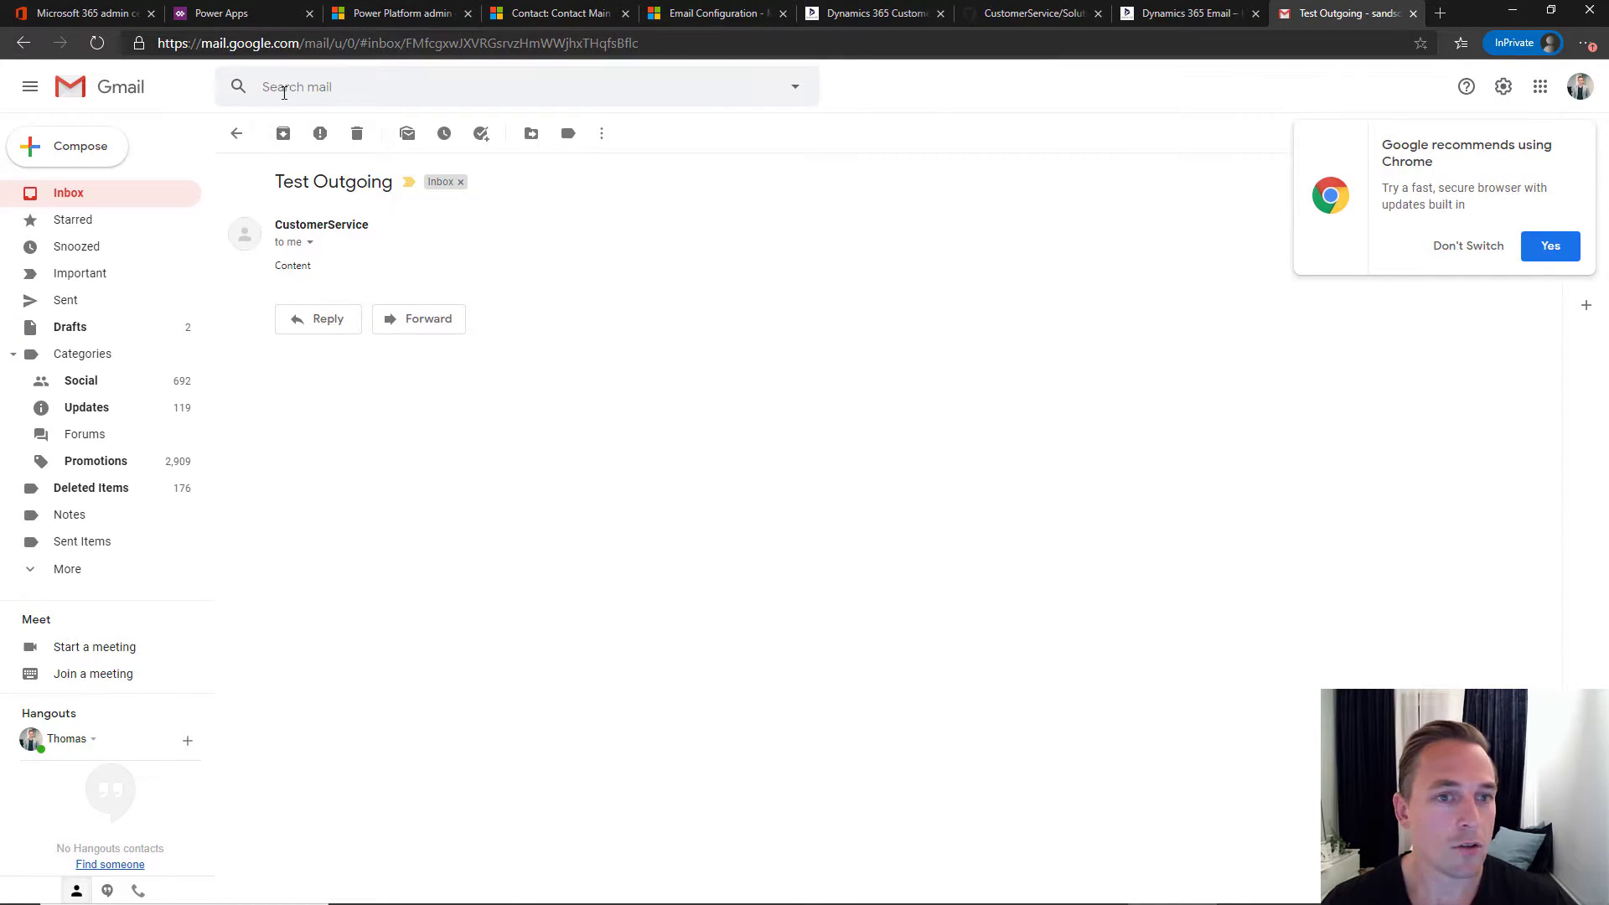
- Read section 9 of the CRM Keeper guide on activating the Email 2 Case record creation rule
left_click(848, 17)
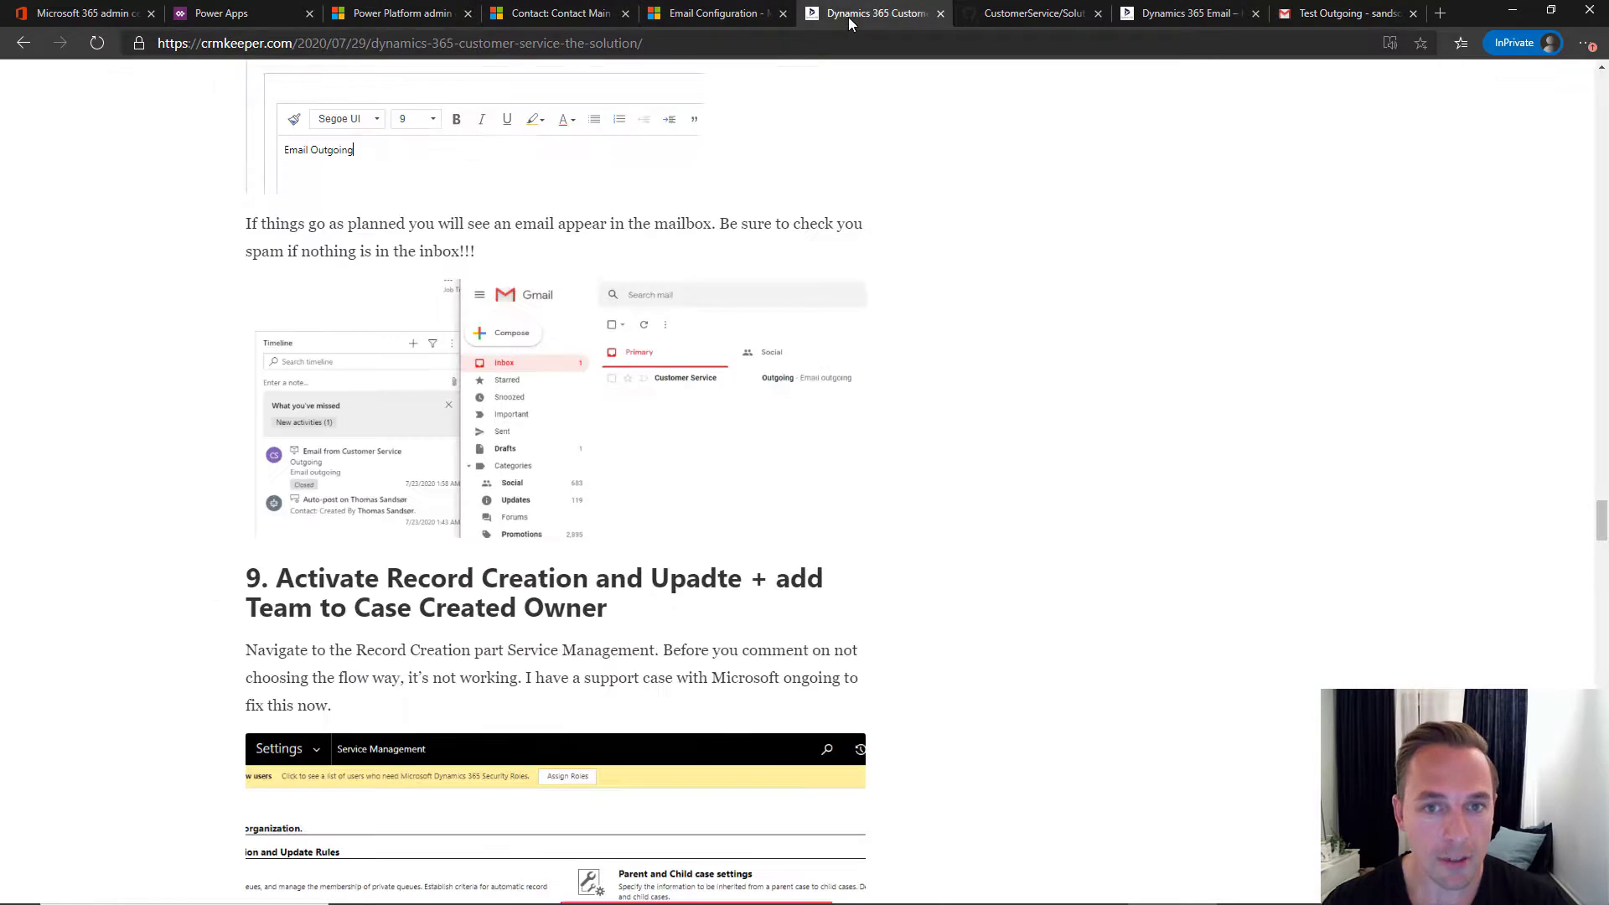
scroll(409, 346, "down", 3)
scroll(409, 345, "down", 2)
left_click_drag(283, 199, 734, 199)
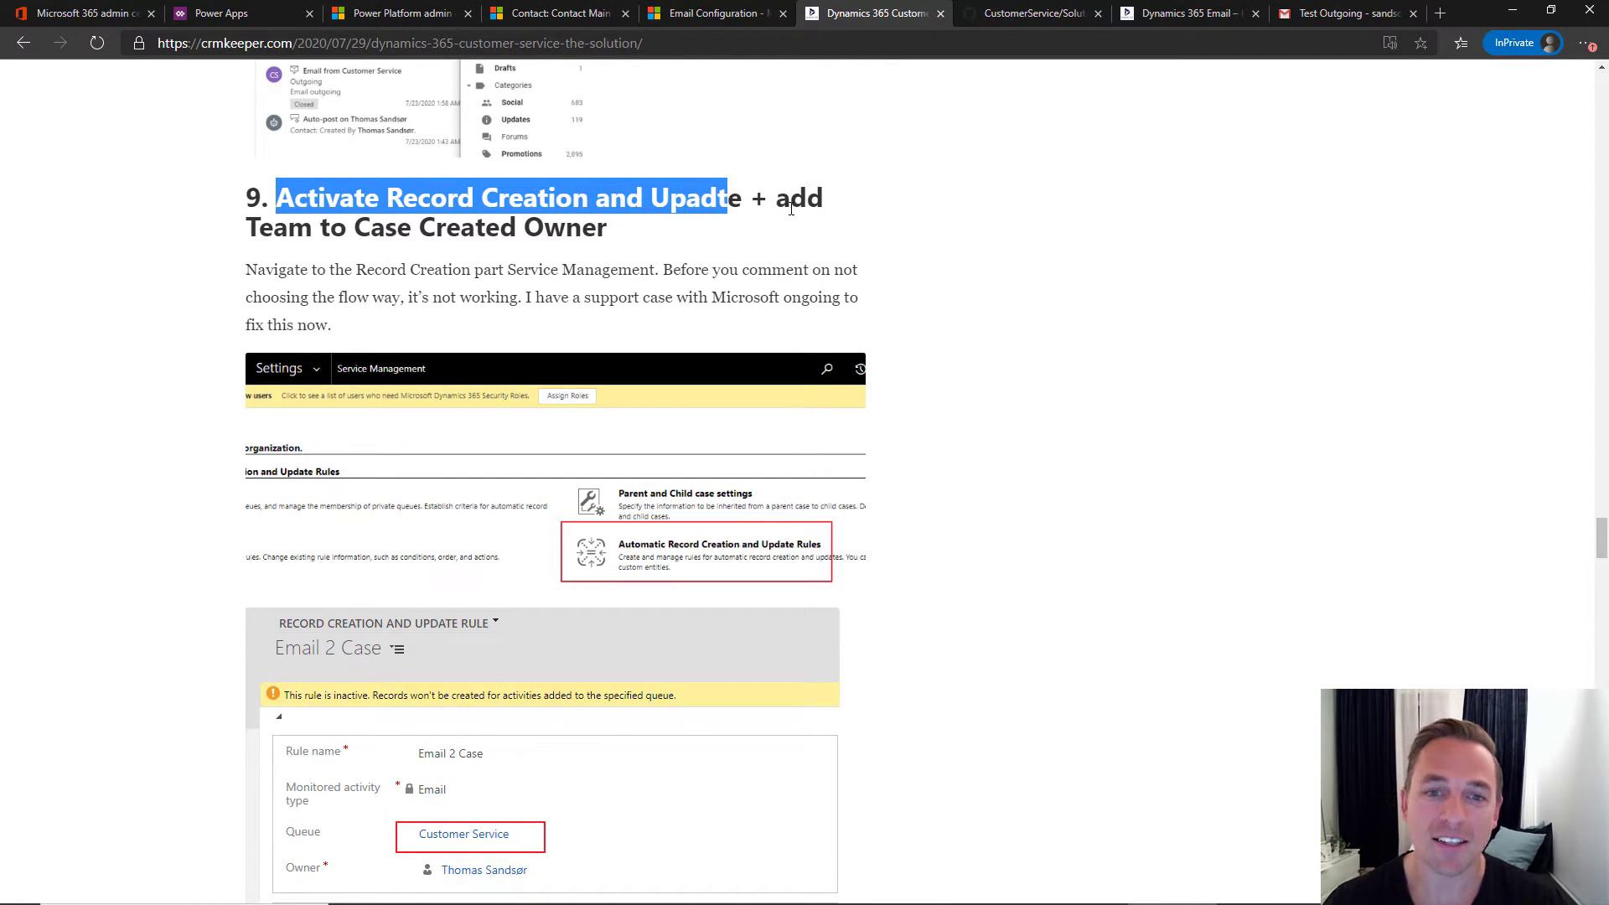
left_click(605, 231)
scroll(616, 266, "down", 5)
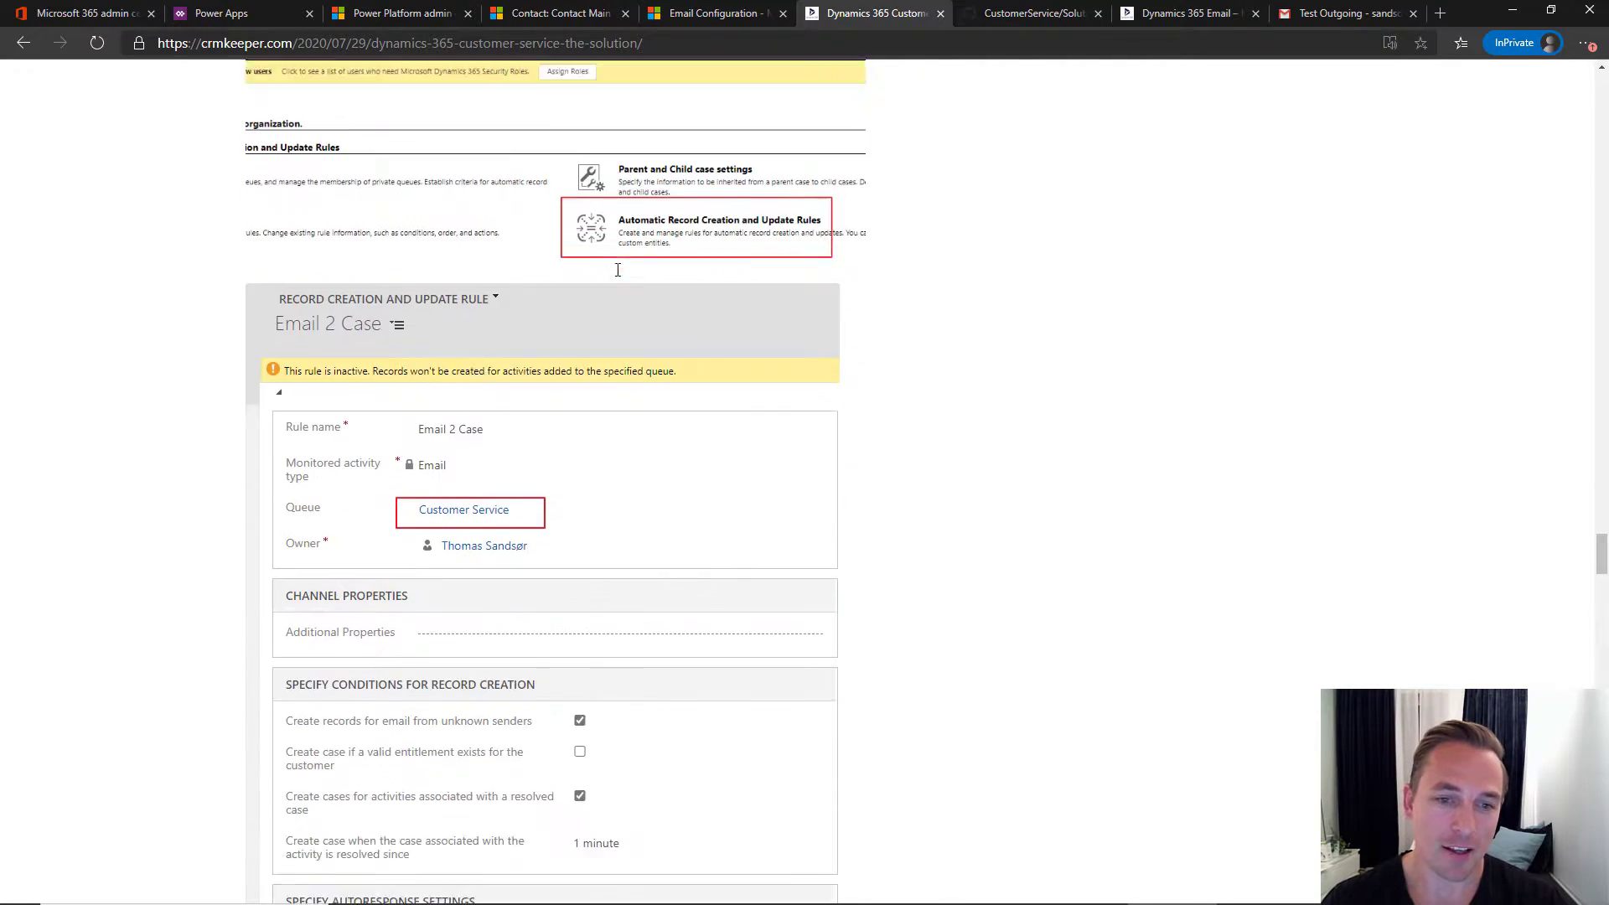
scroll(636, 228, "up", 2)
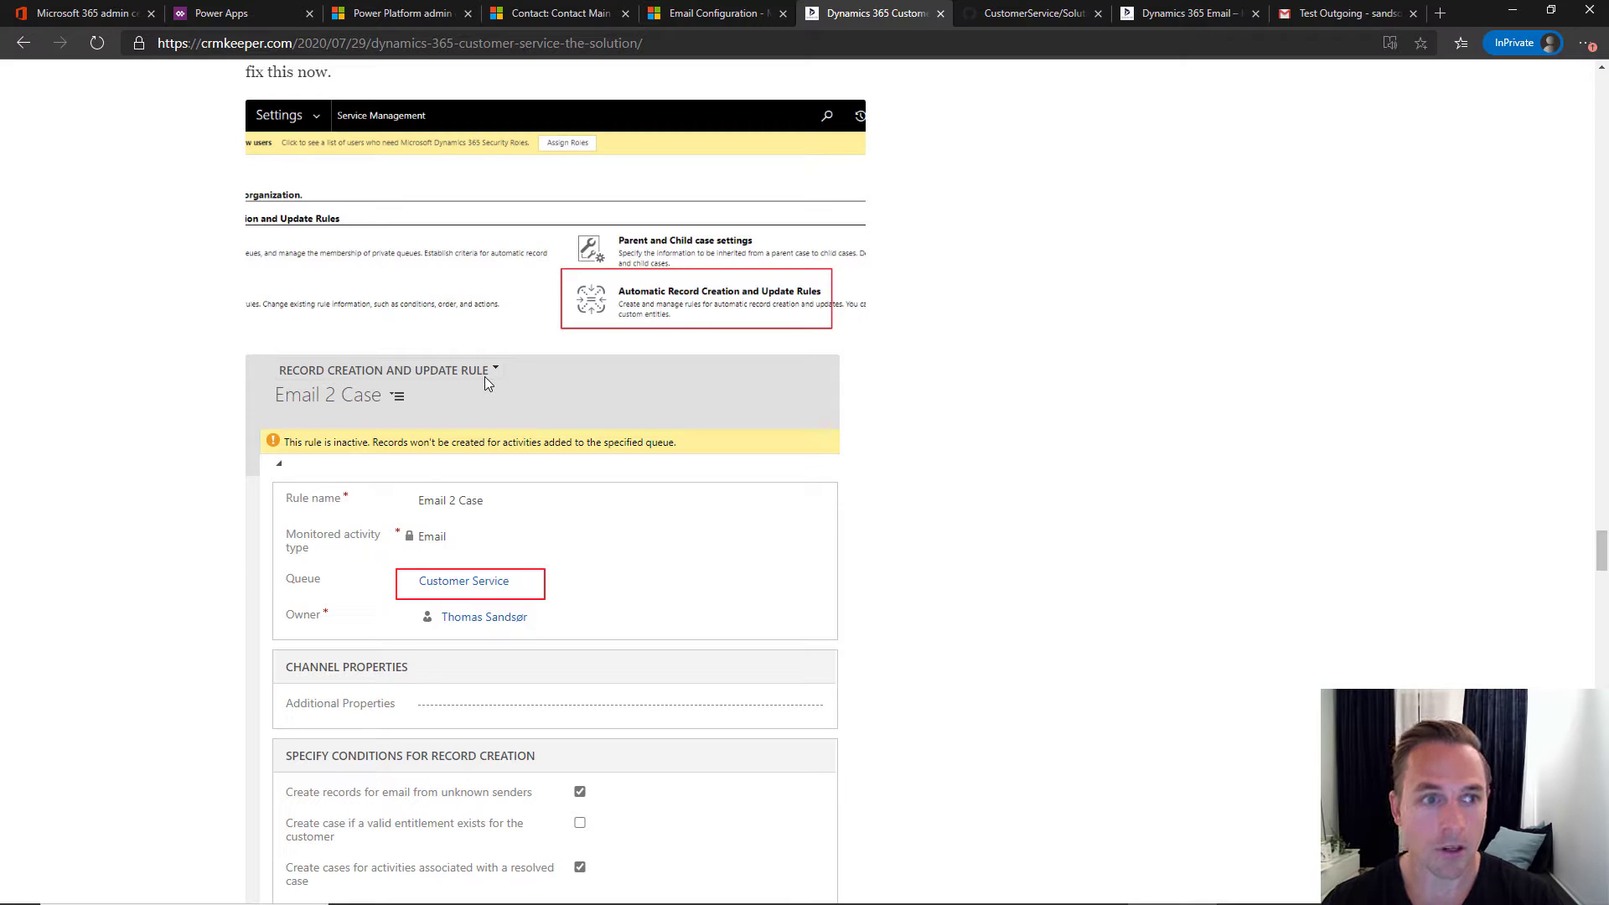
scroll(485, 378, "up", 2)
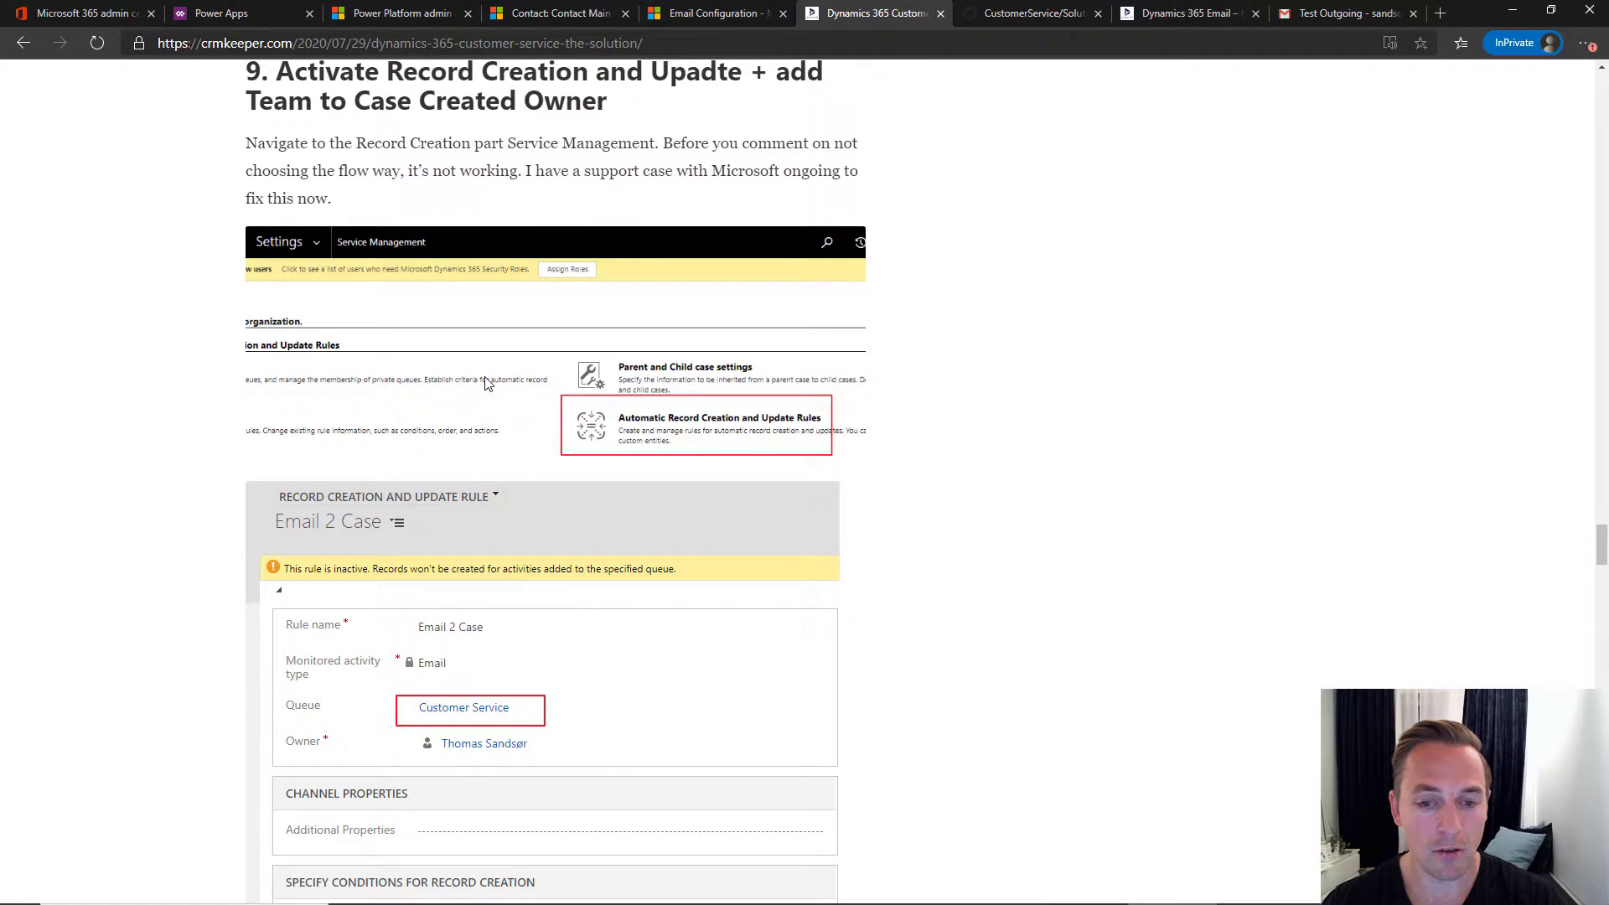
- Go through Service Management settings to the All Record Creation and Update Rules list
left_click(714, 16)
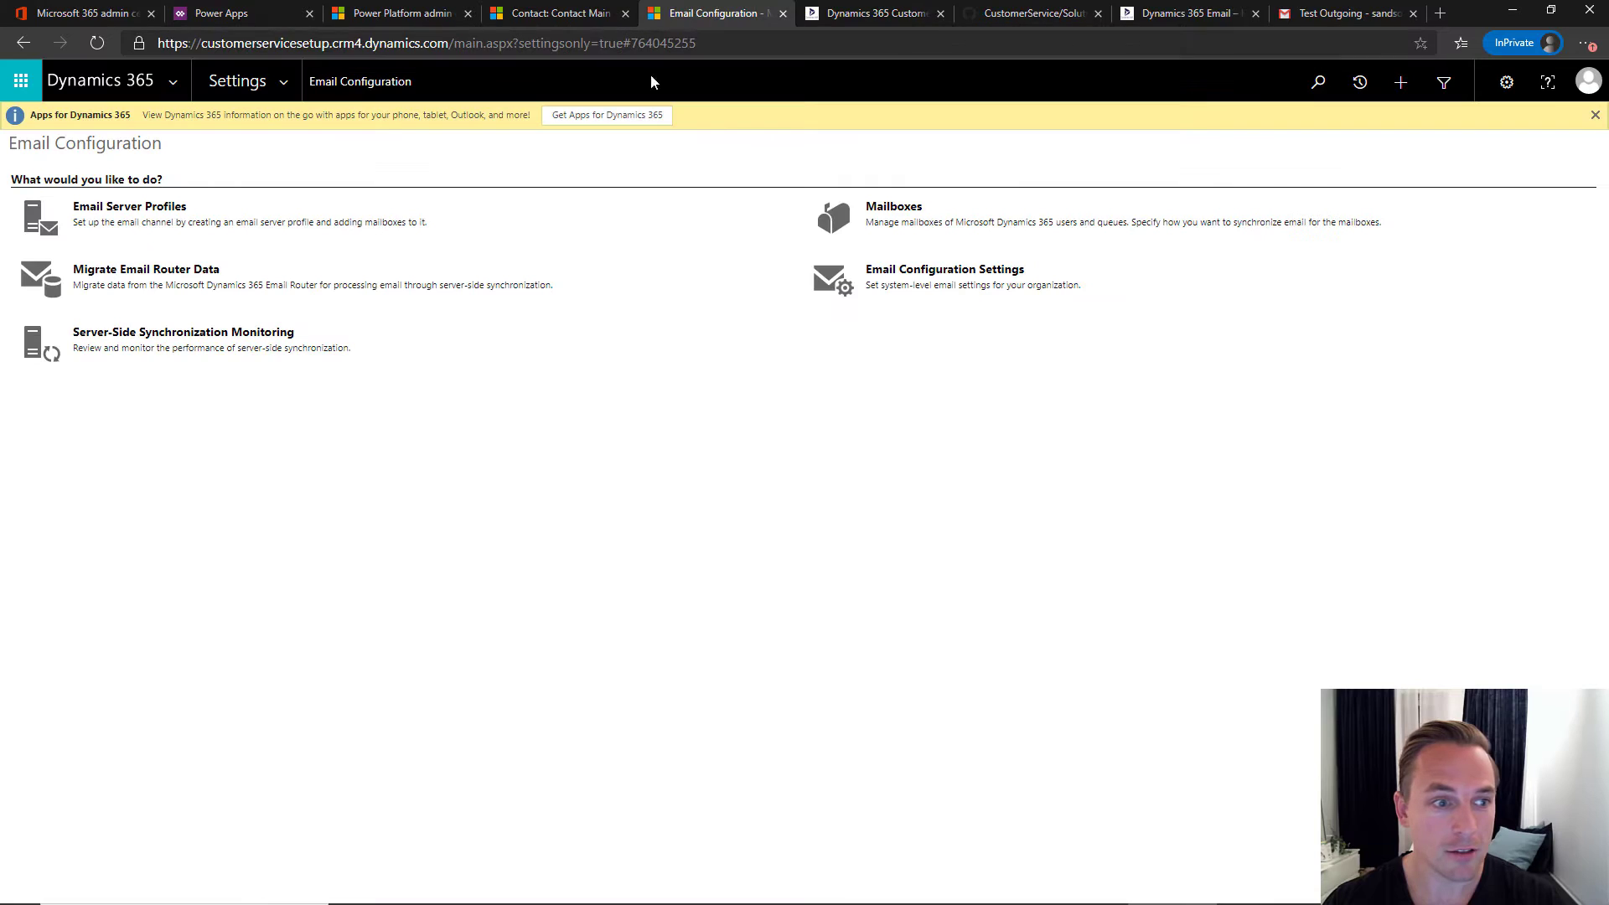
left_click(283, 81)
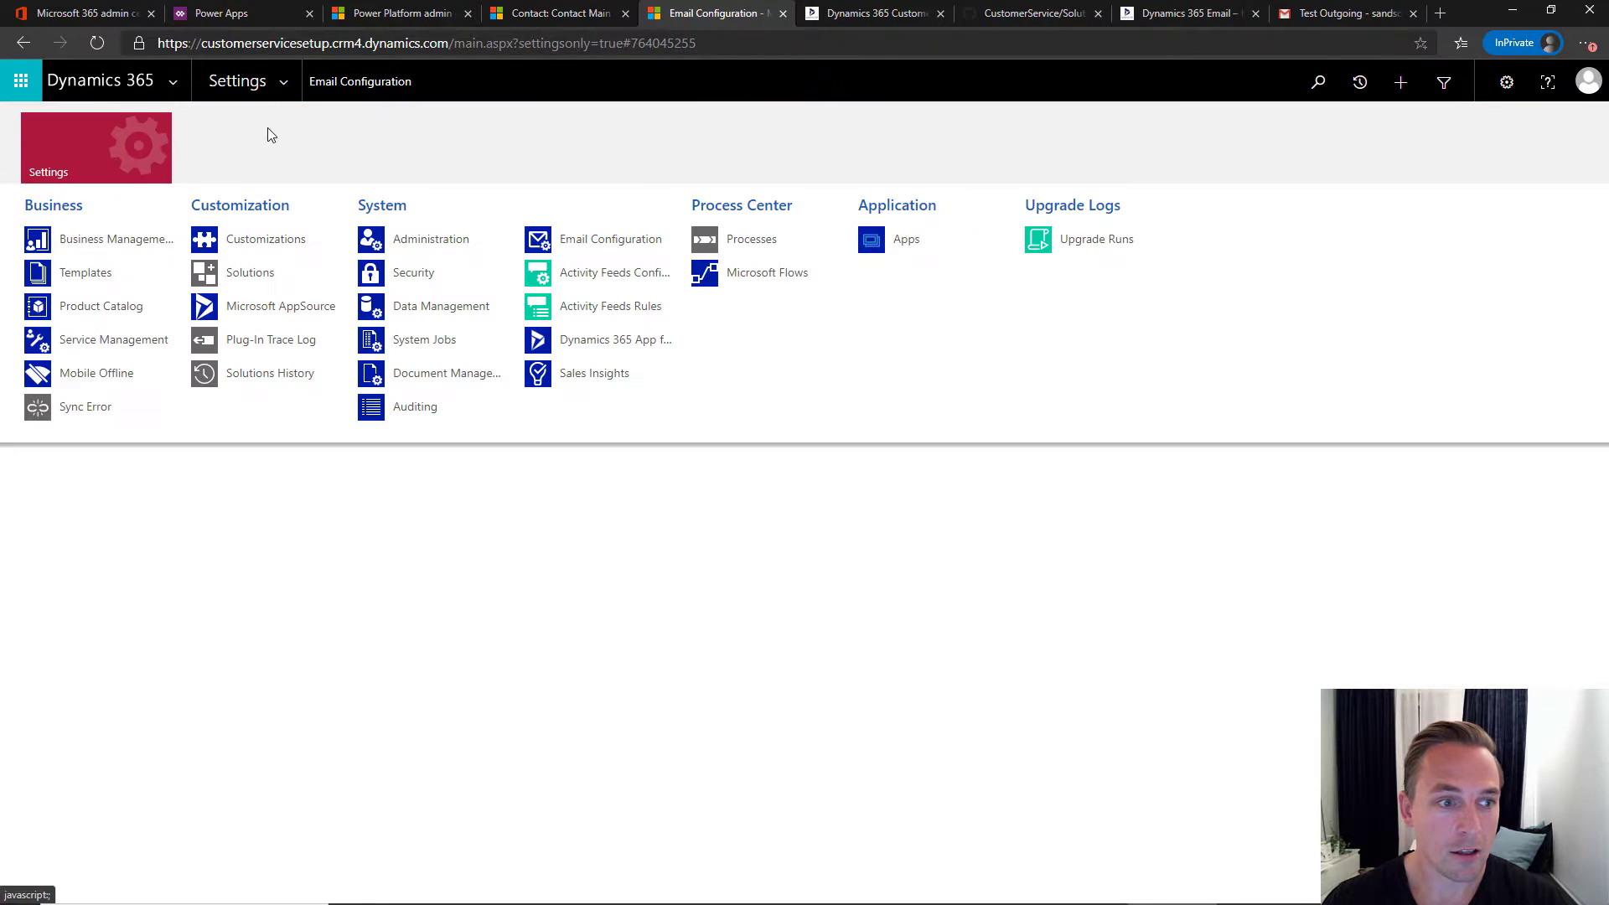
left_click(139, 342)
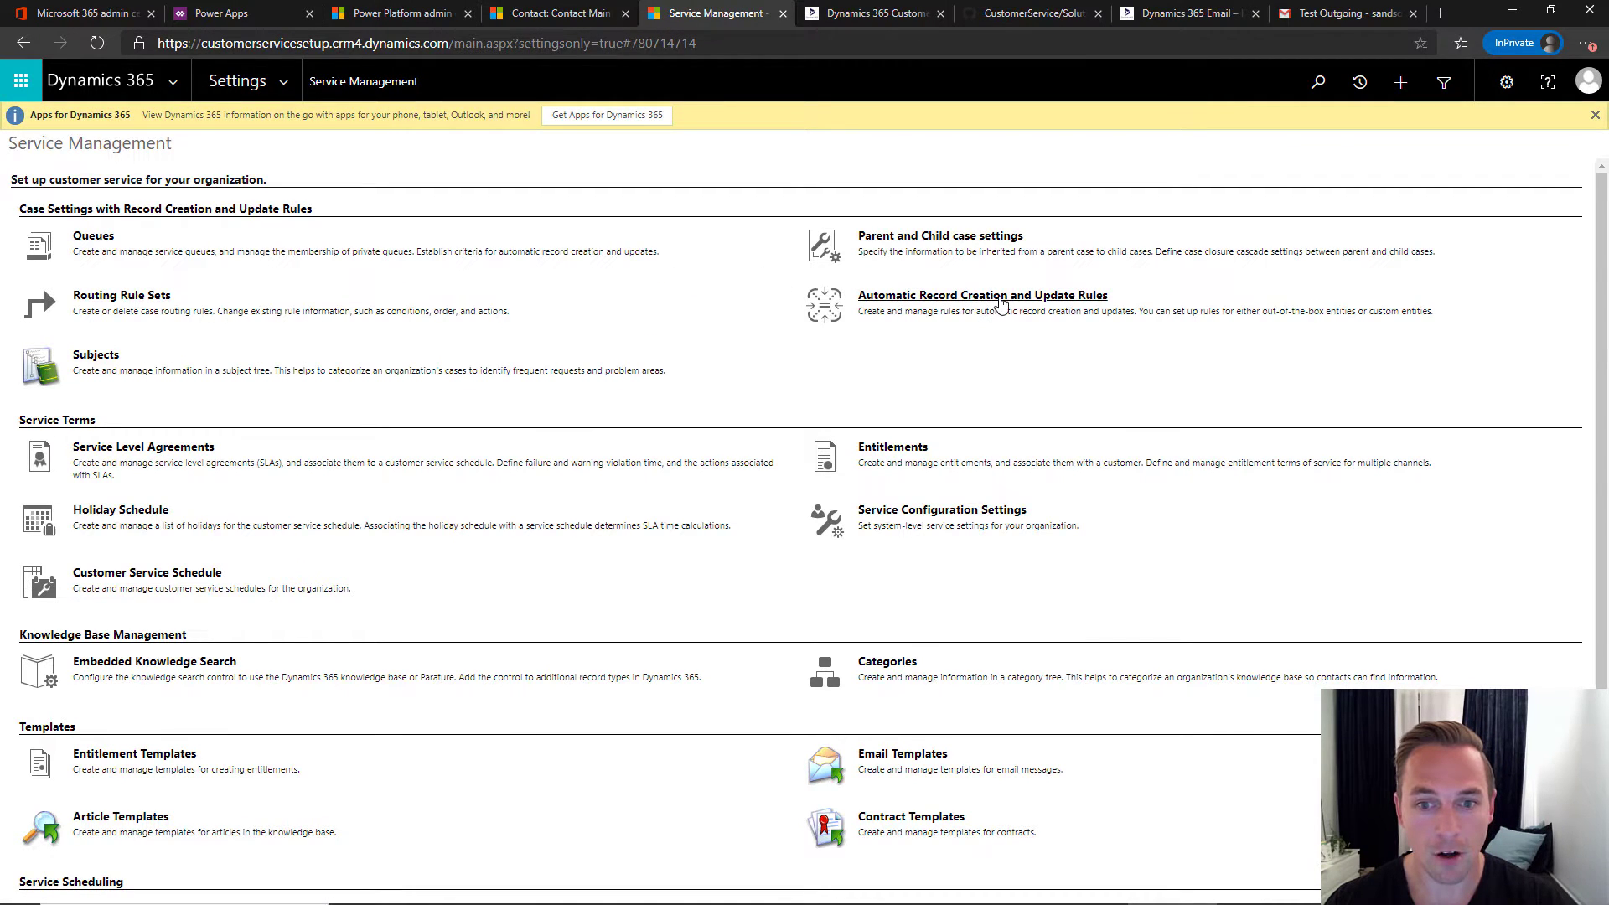
left_click(1001, 303)
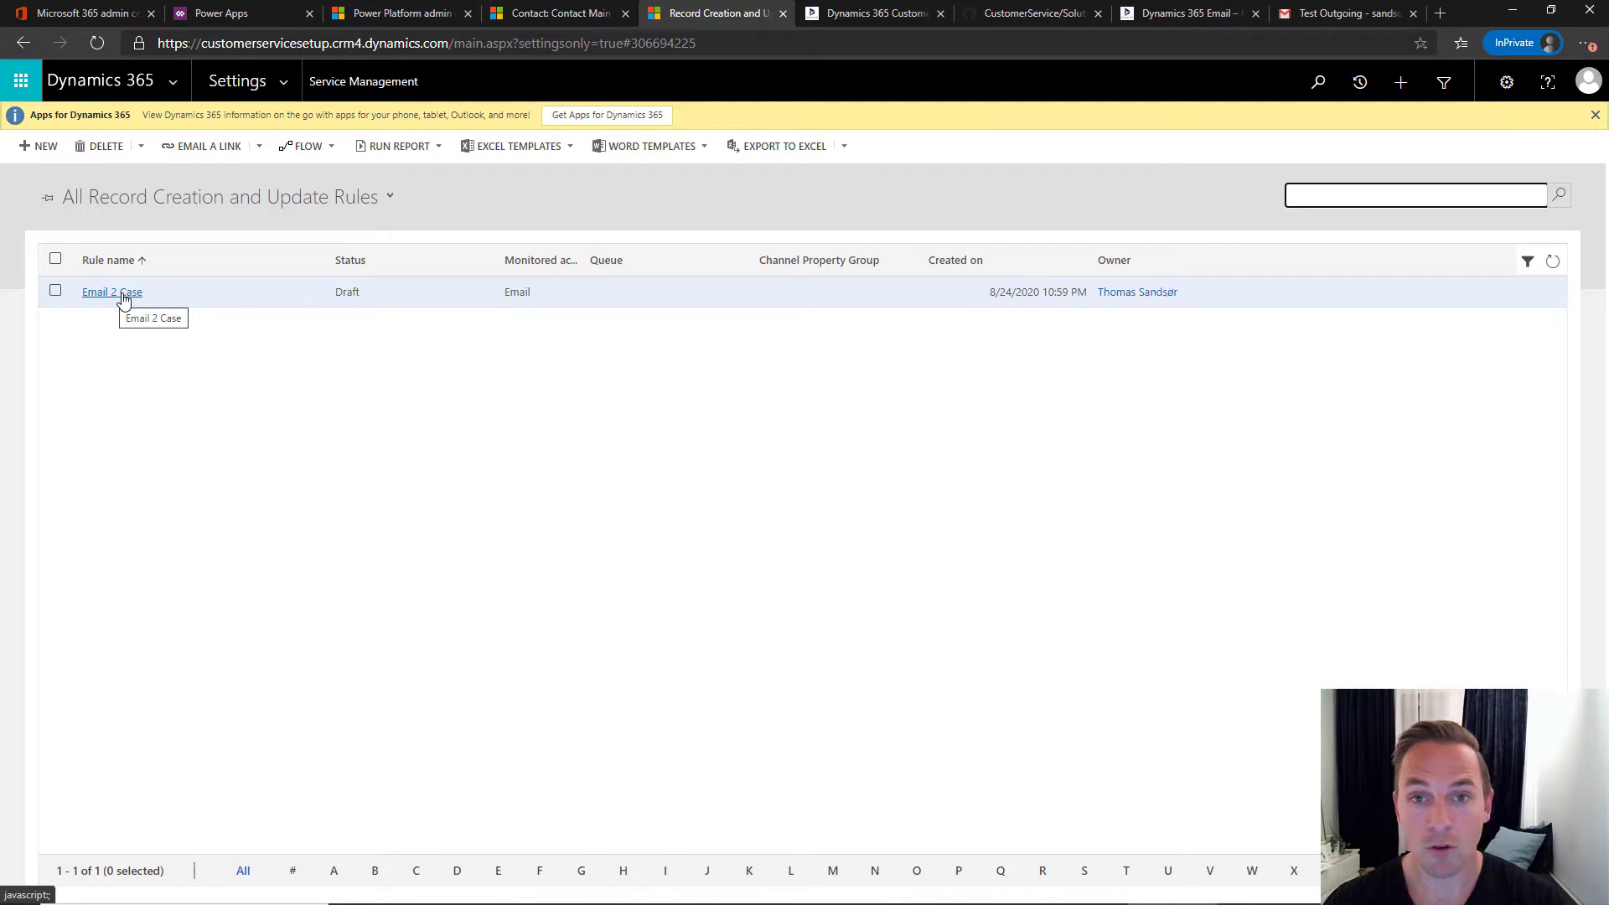
- Open the Email 2 Case rule and set its queue to Customer Service
left_click(122, 293)
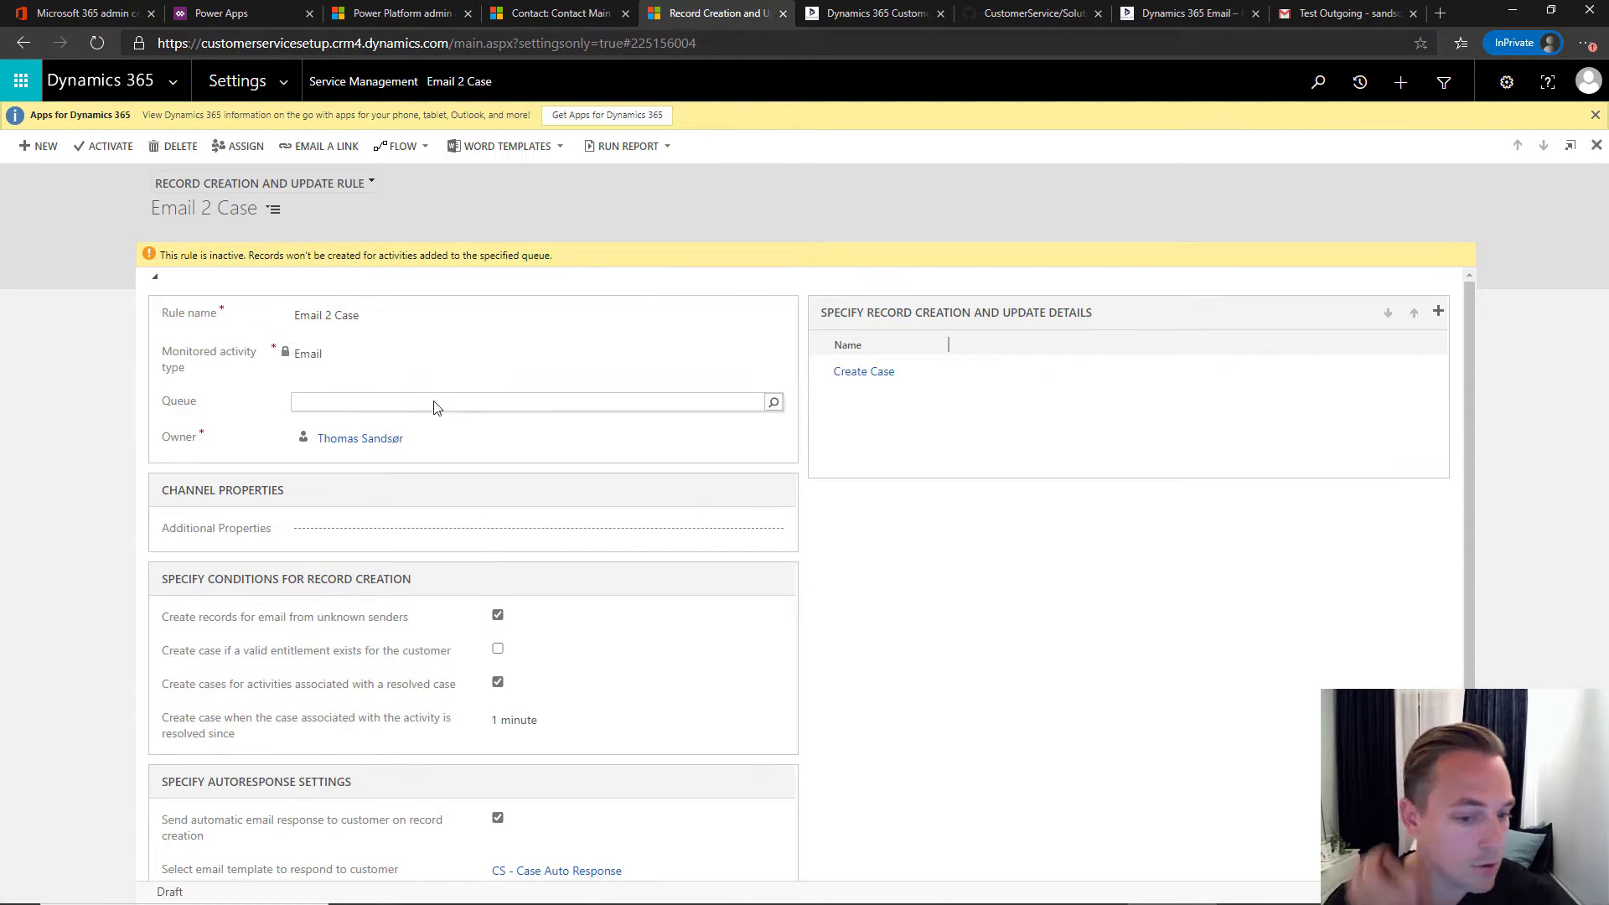
left_click(716, 401)
type("customer")
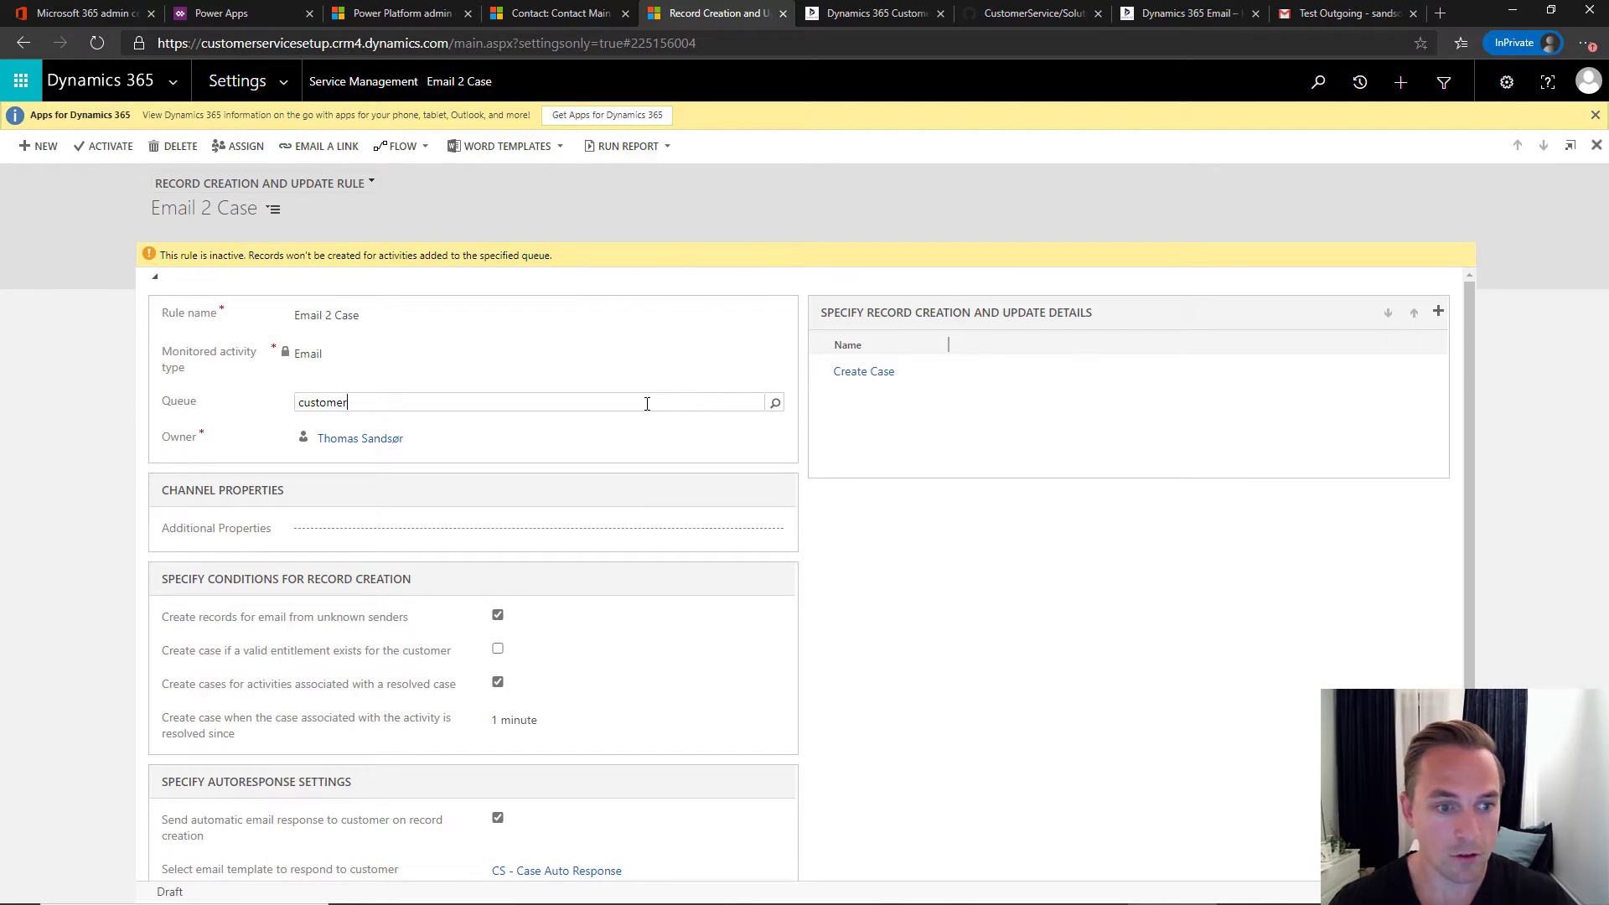
type(" ser")
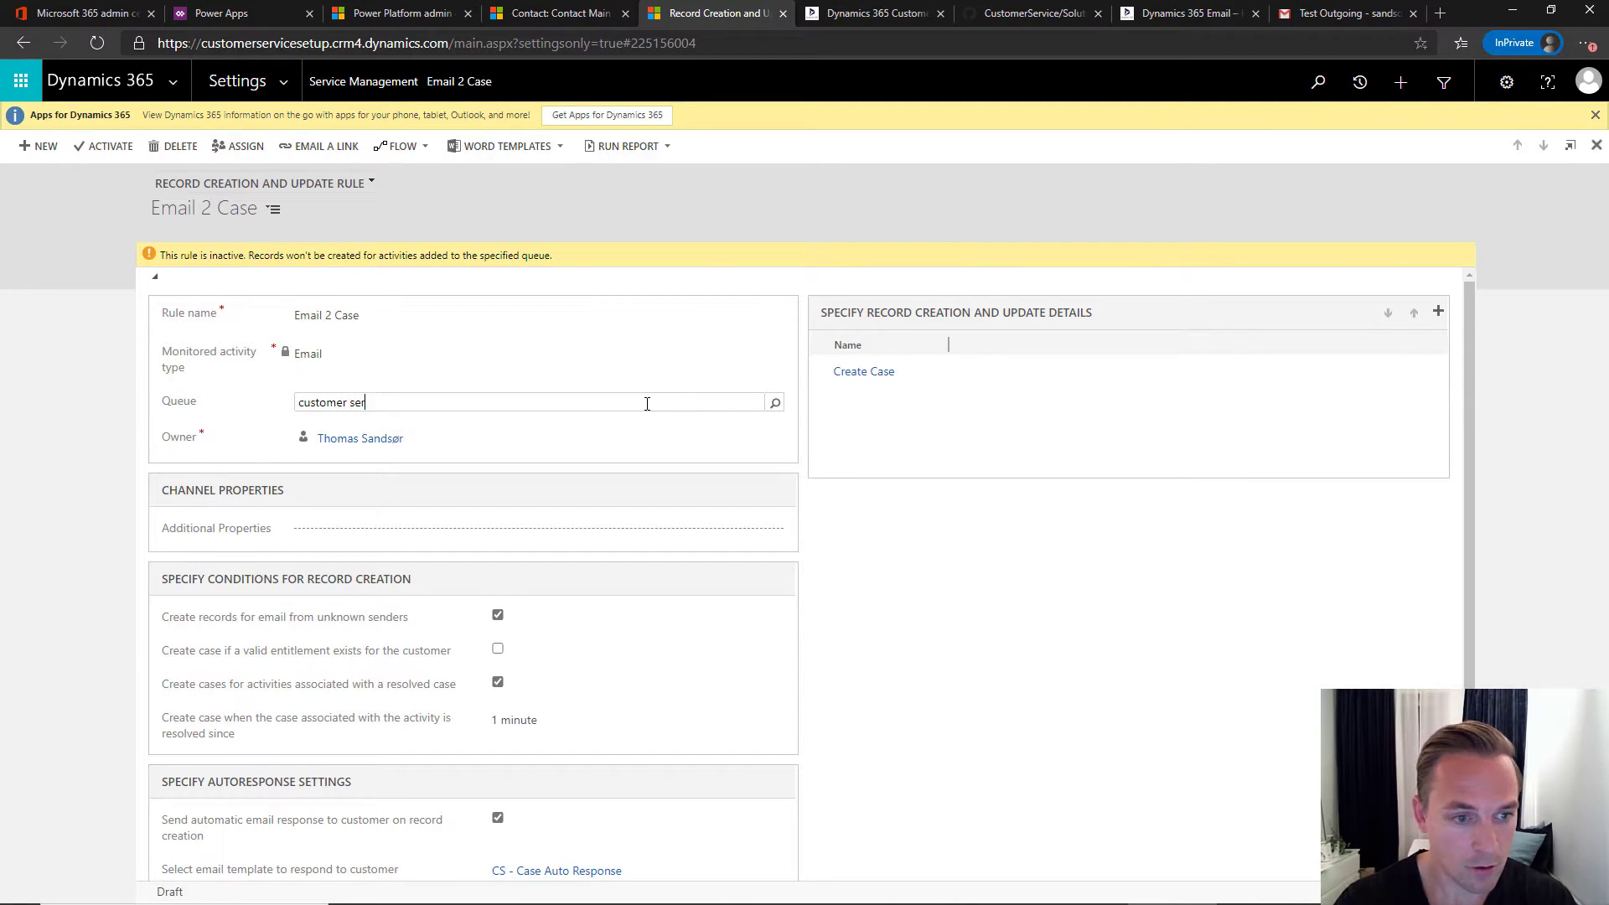
key("Tab")
left_click(1002, 547)
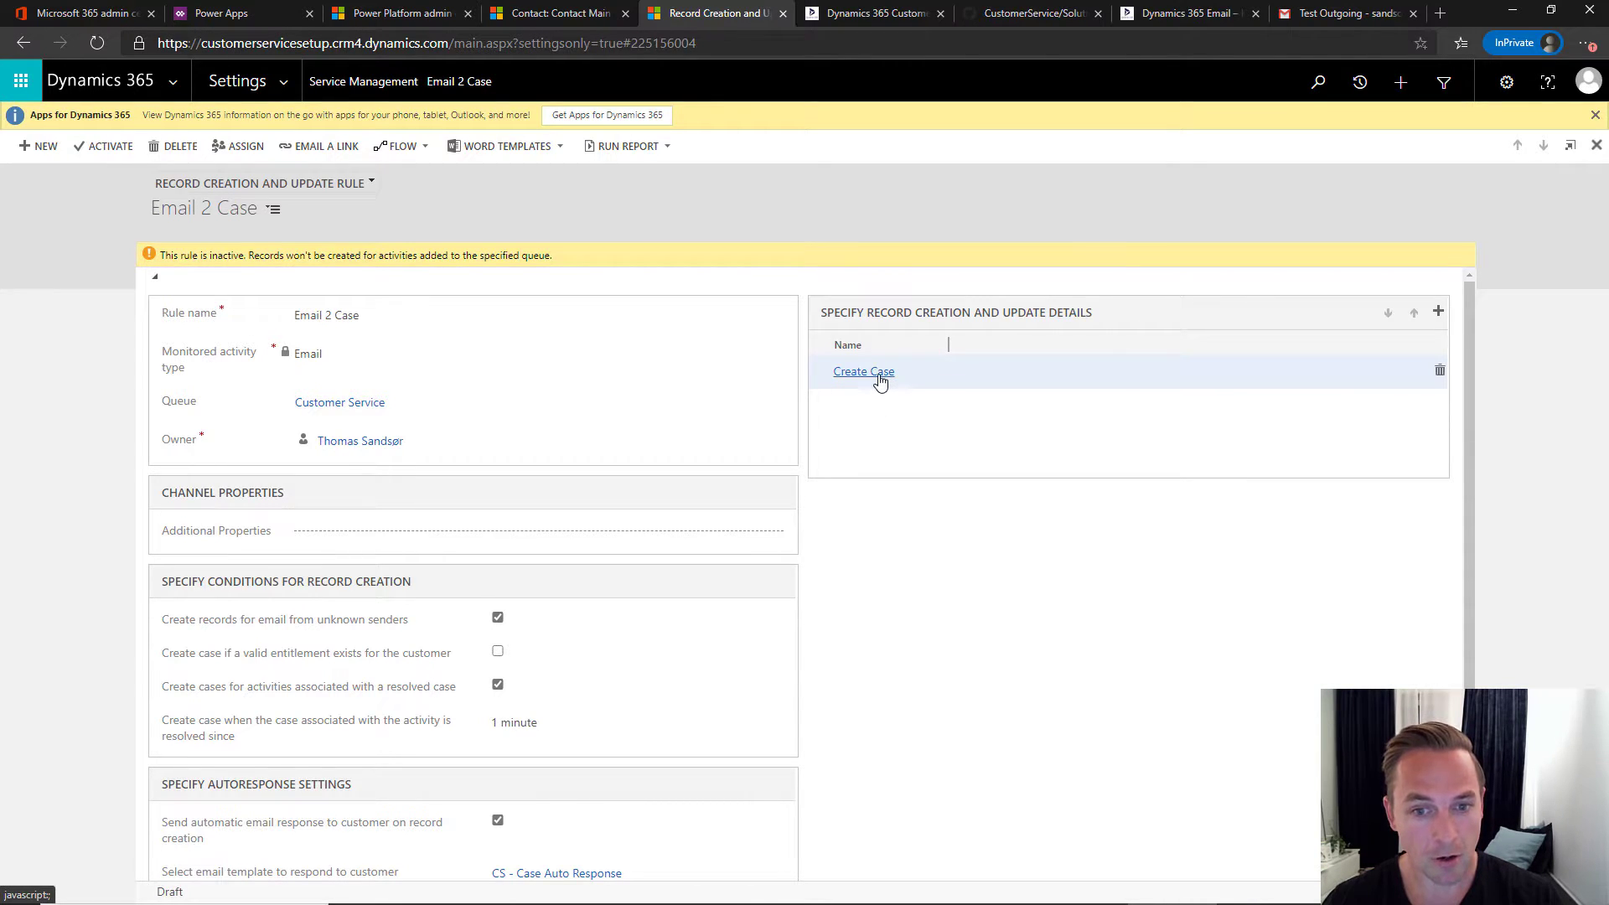
scroll(894, 427, "down", 1)
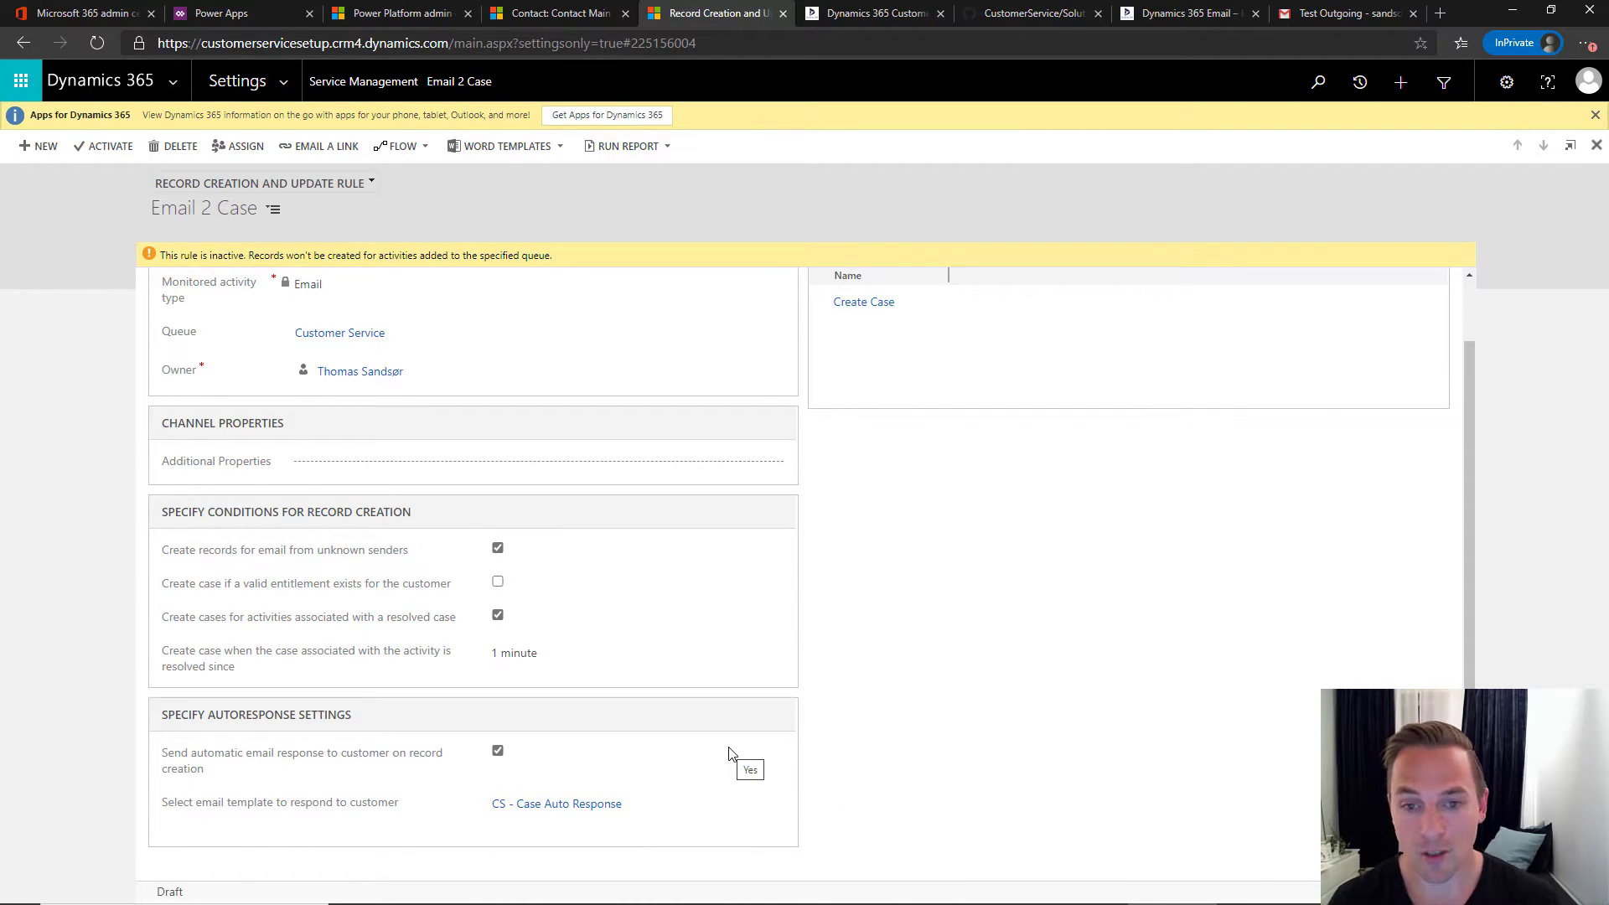
scroll(865, 545, "up", 2)
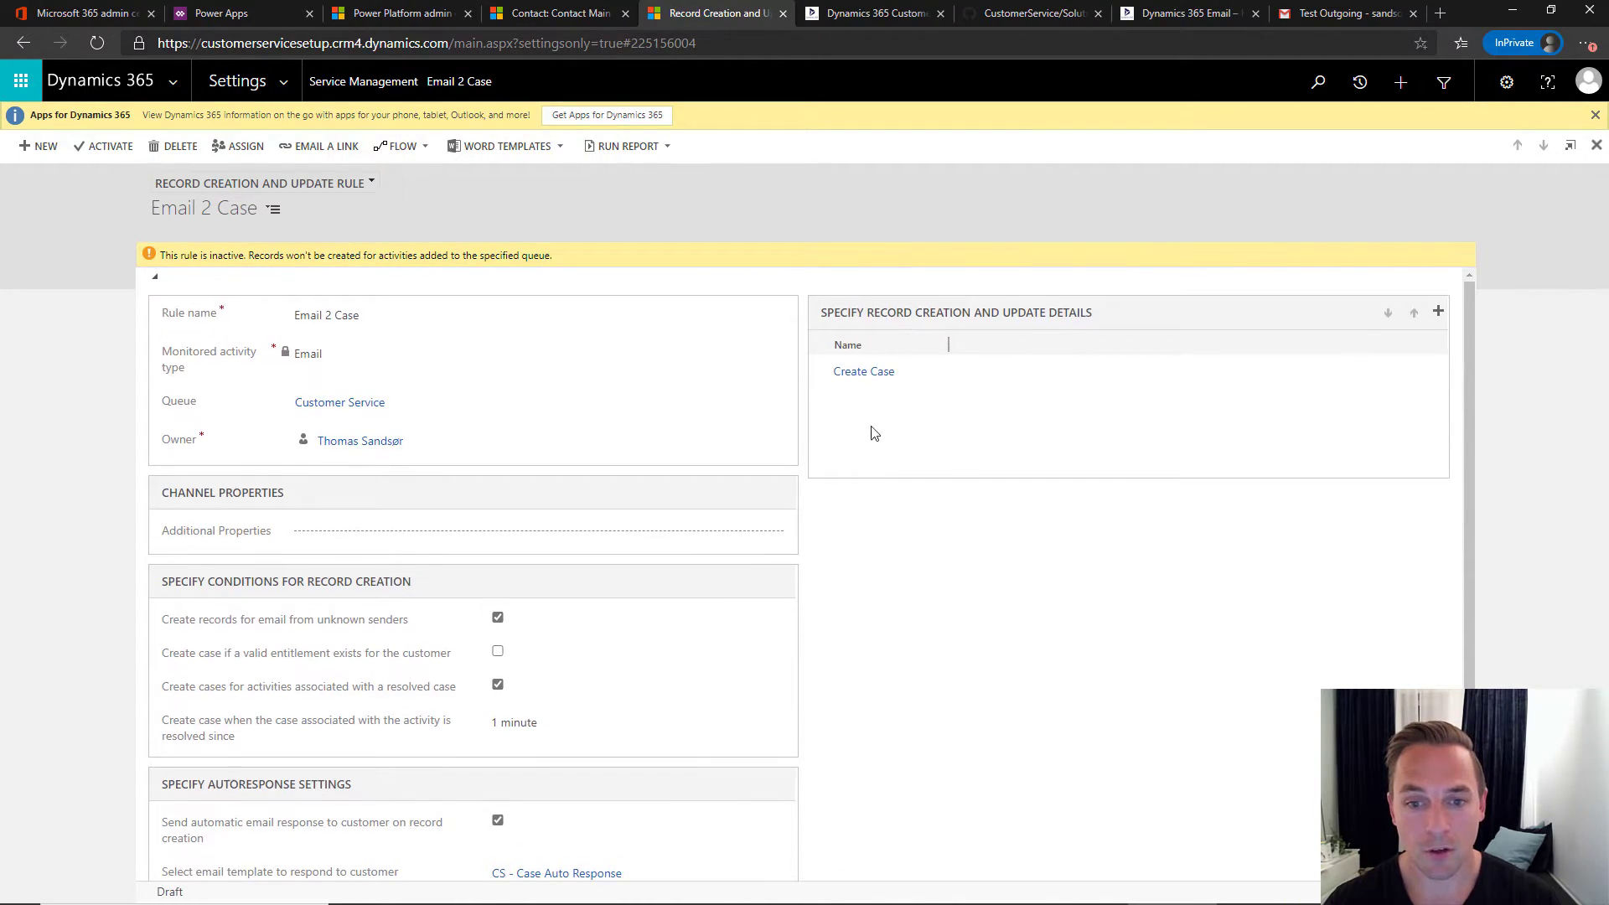
- In the Create Case step's case properties, set the Owner to Customer Service
left_click(871, 373)
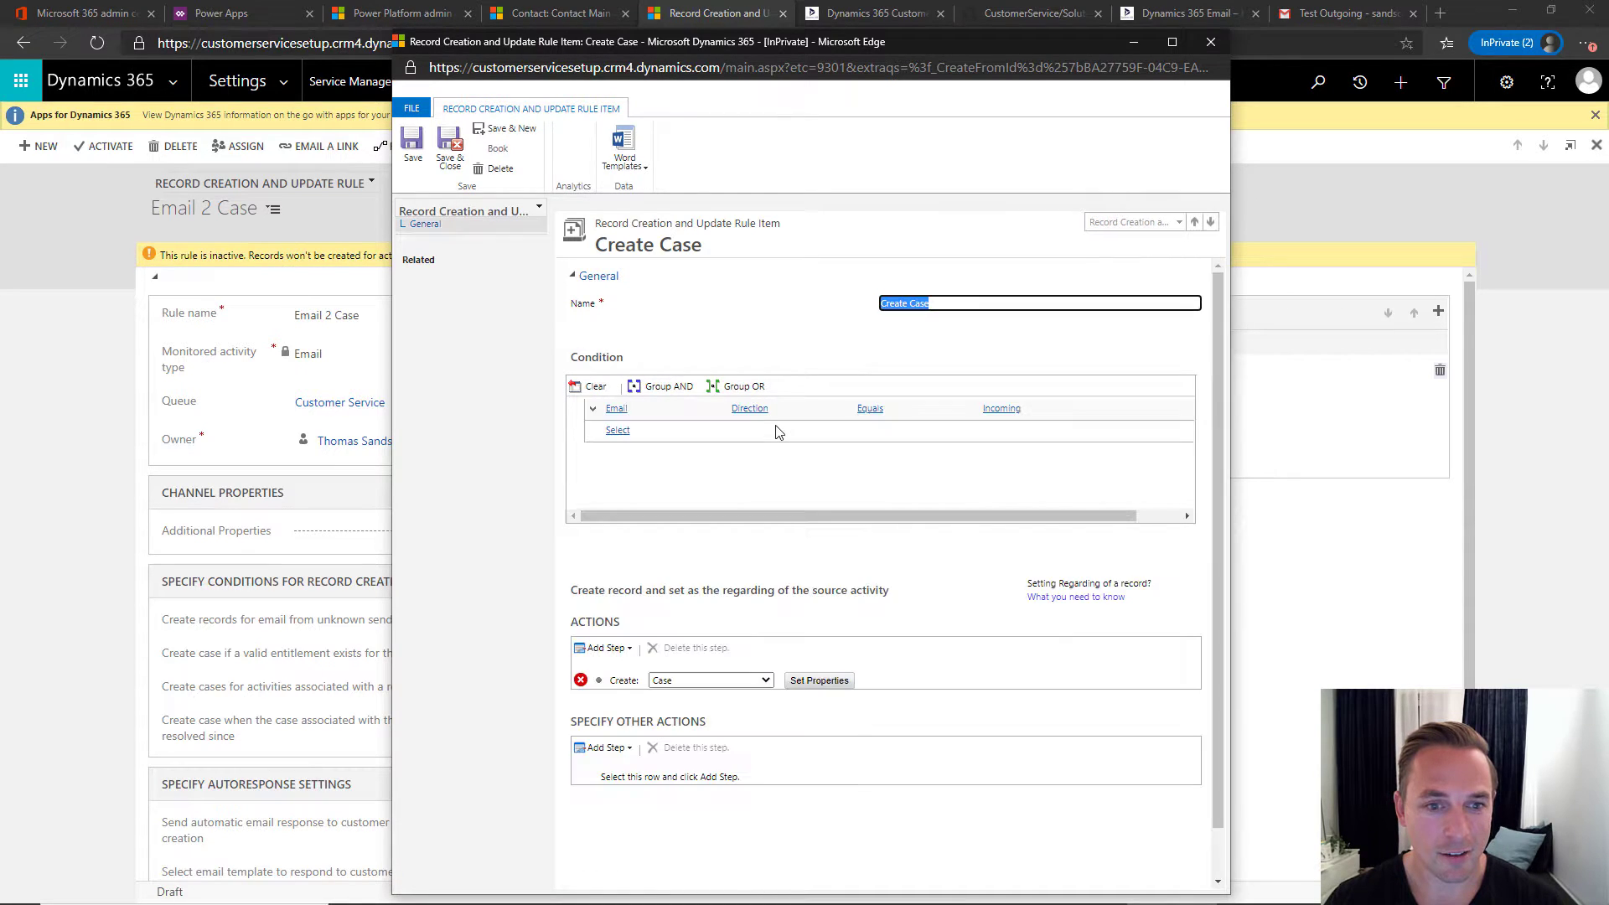
left_click(812, 687)
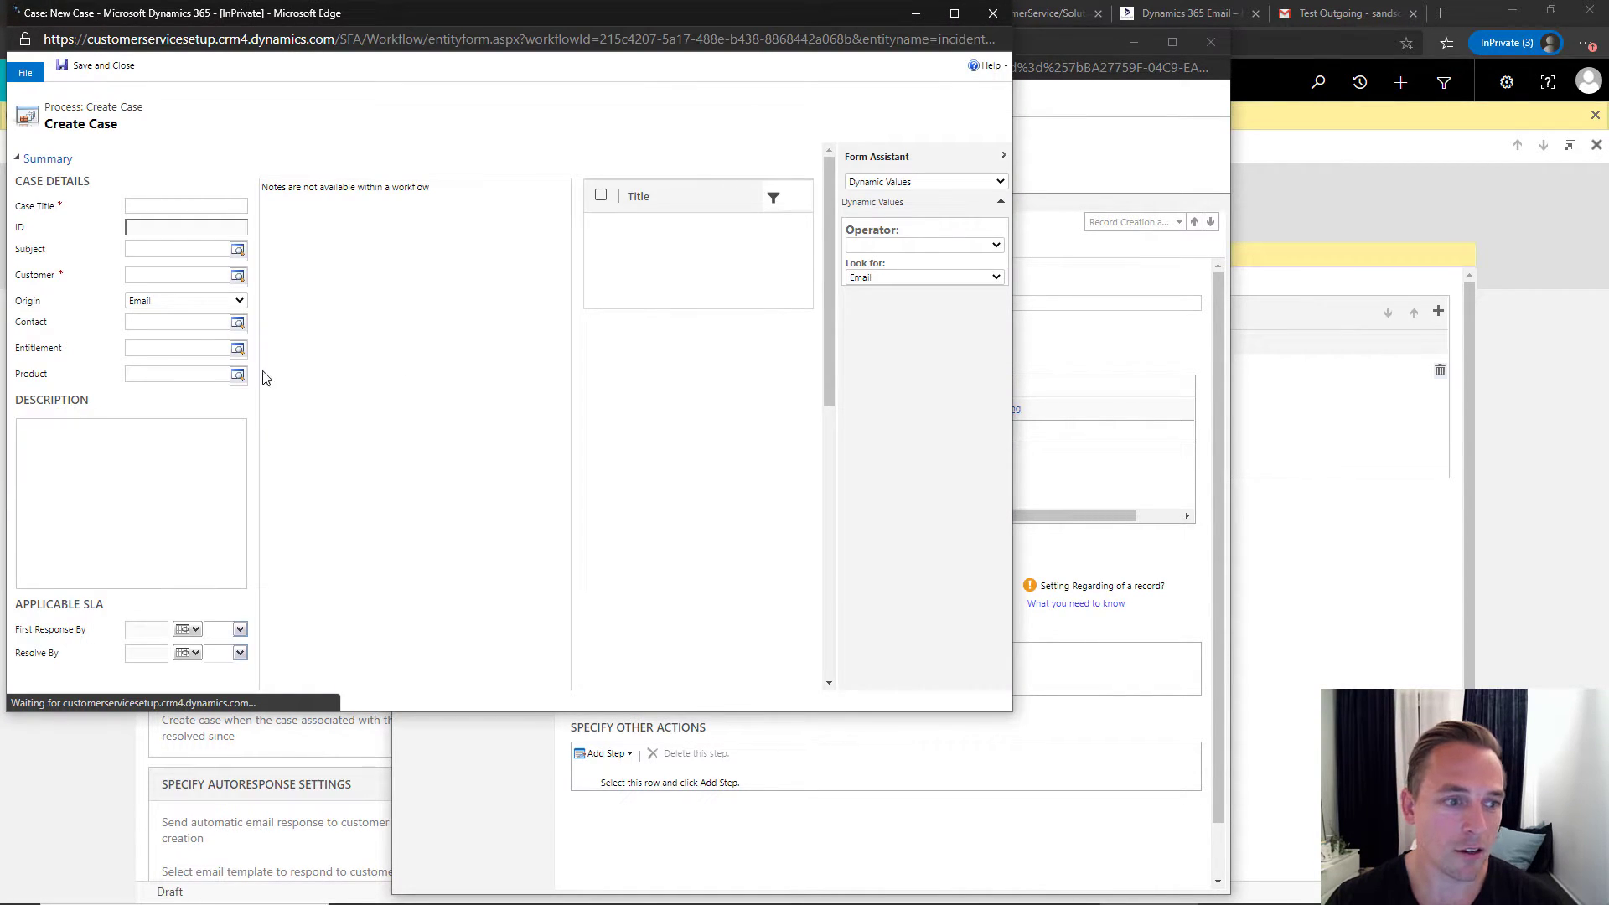
scroll(251, 385, "down", 8)
scroll(256, 390, "down", 1)
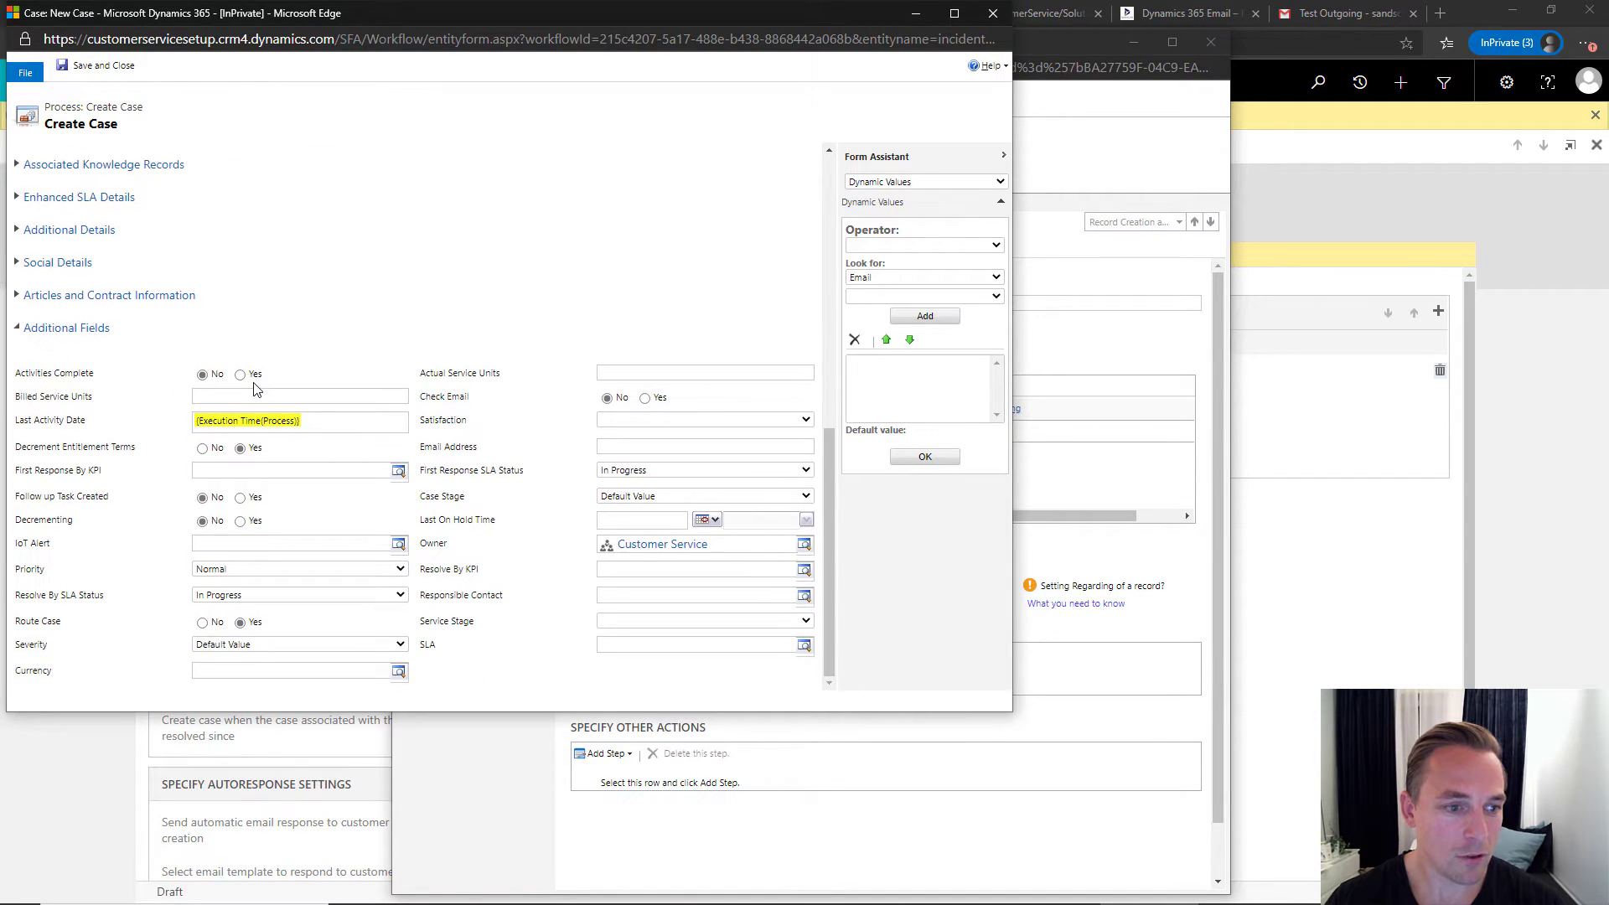
left_click(746, 544)
type("c")
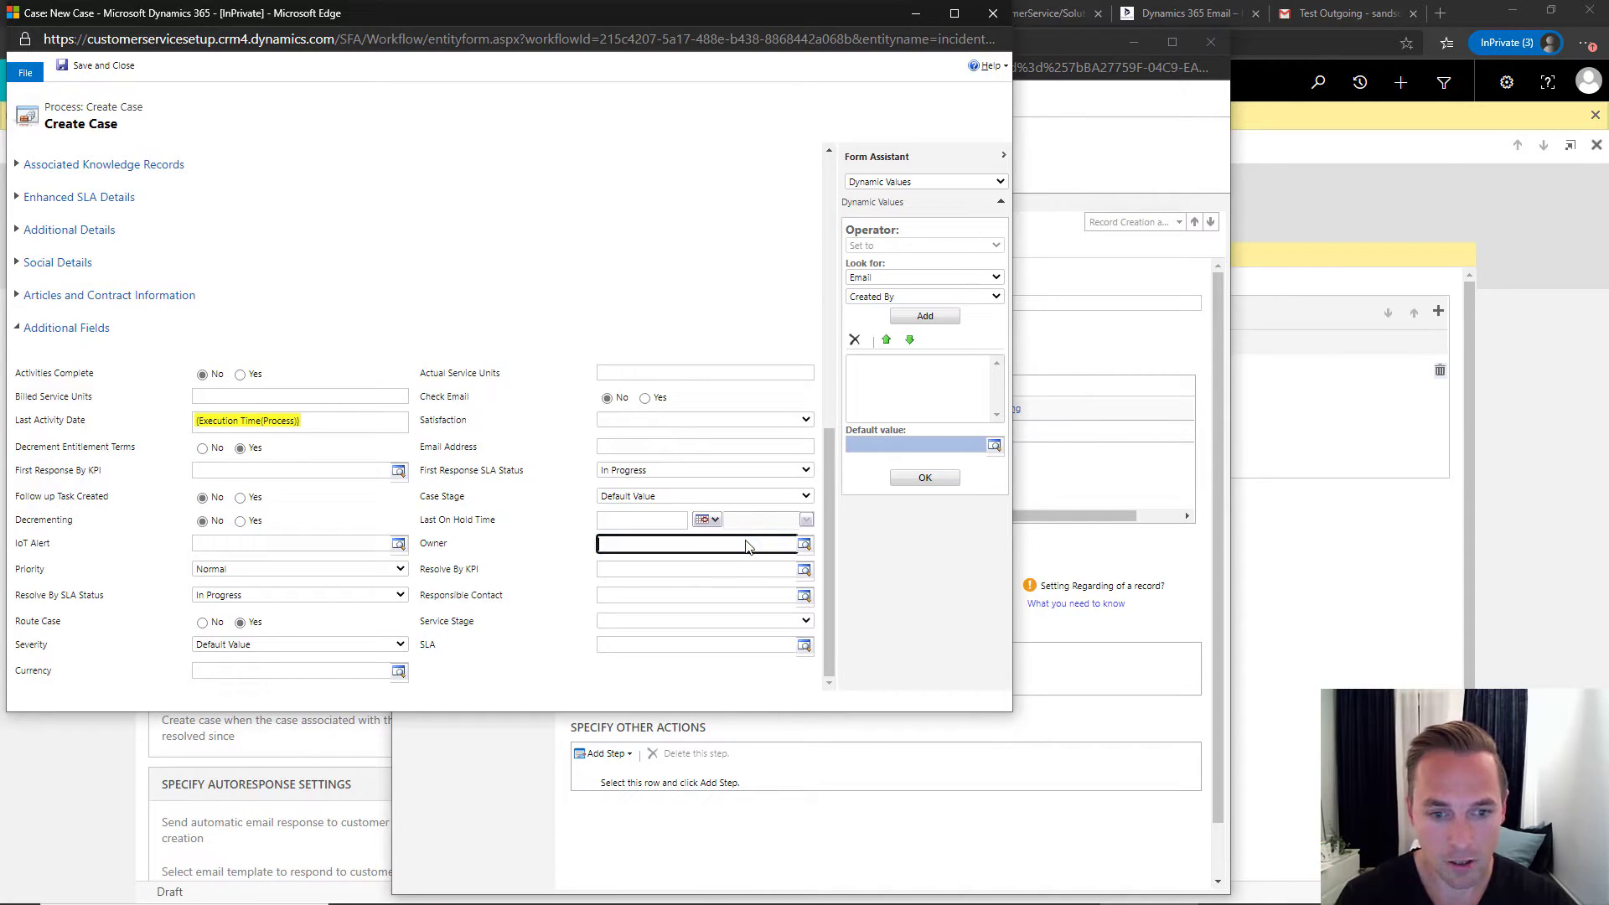
type("ustomer")
key("Tab")
left_click(745, 543)
left_click(639, 544)
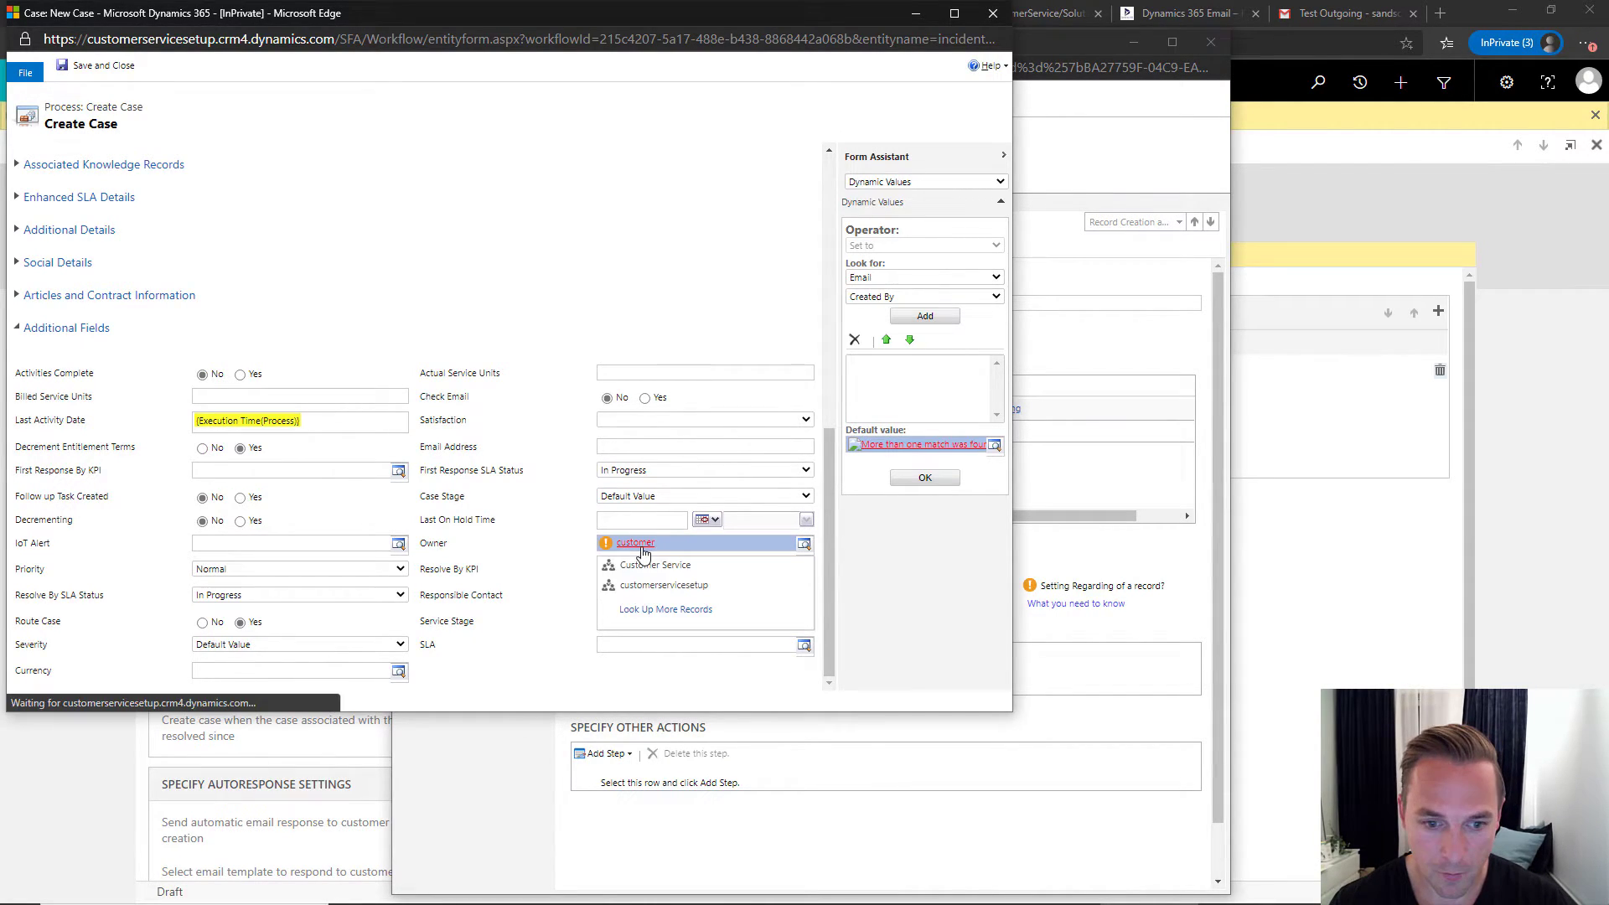
left_click(695, 563)
left_click(613, 285)
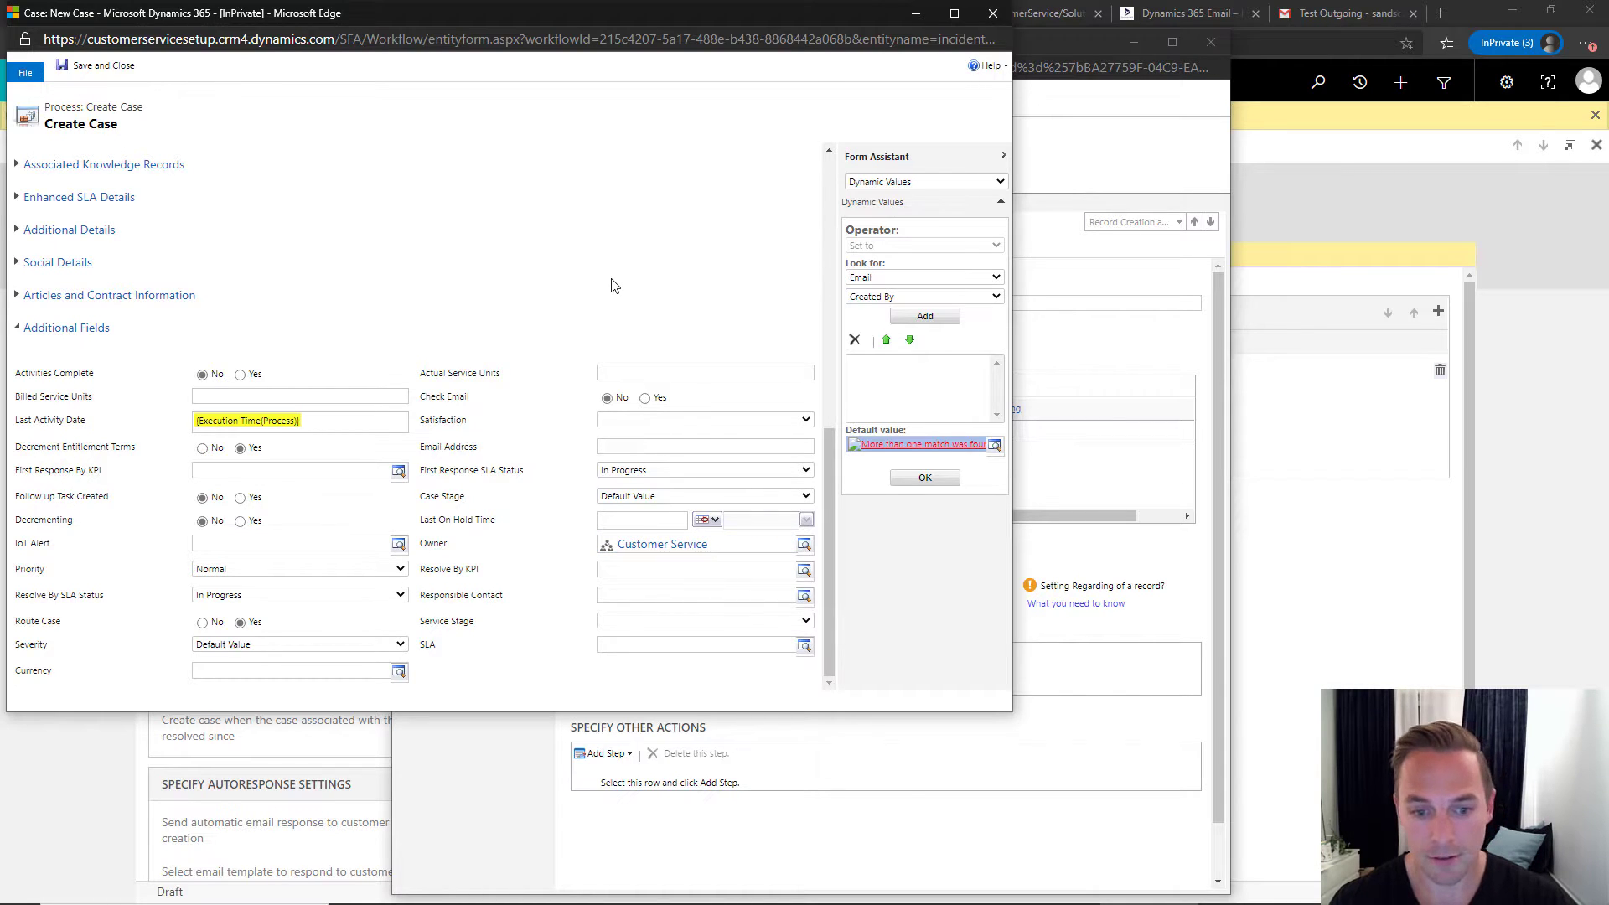
- Save and close the case properties and Create Case step, then activate the Email 2 Case rule
left_click(117, 72)
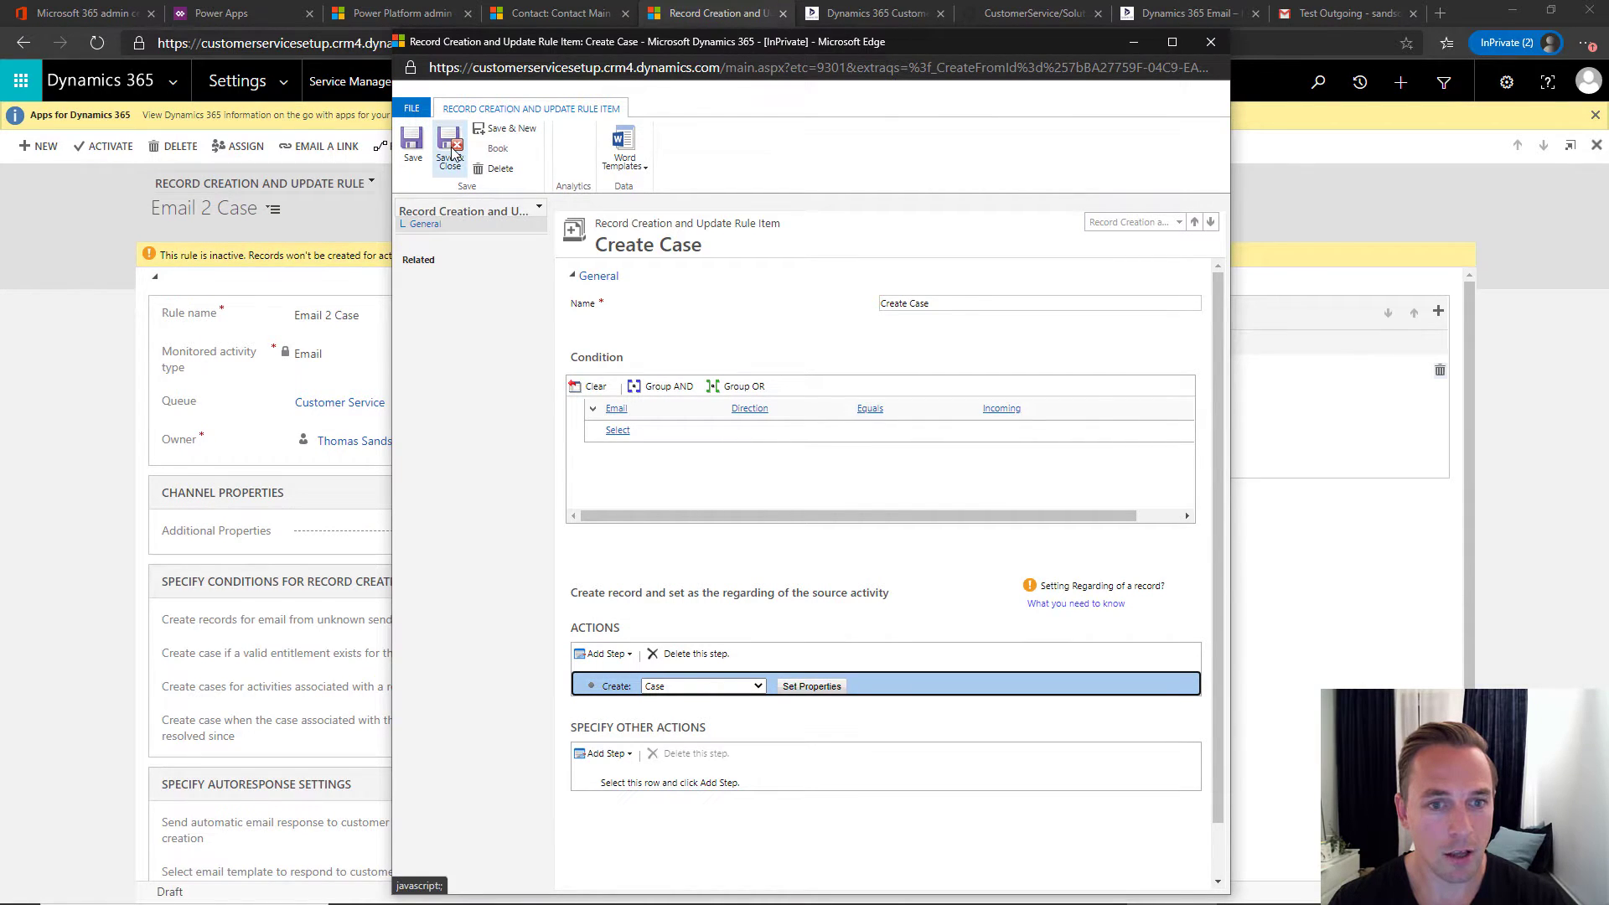
left_click(451, 153)
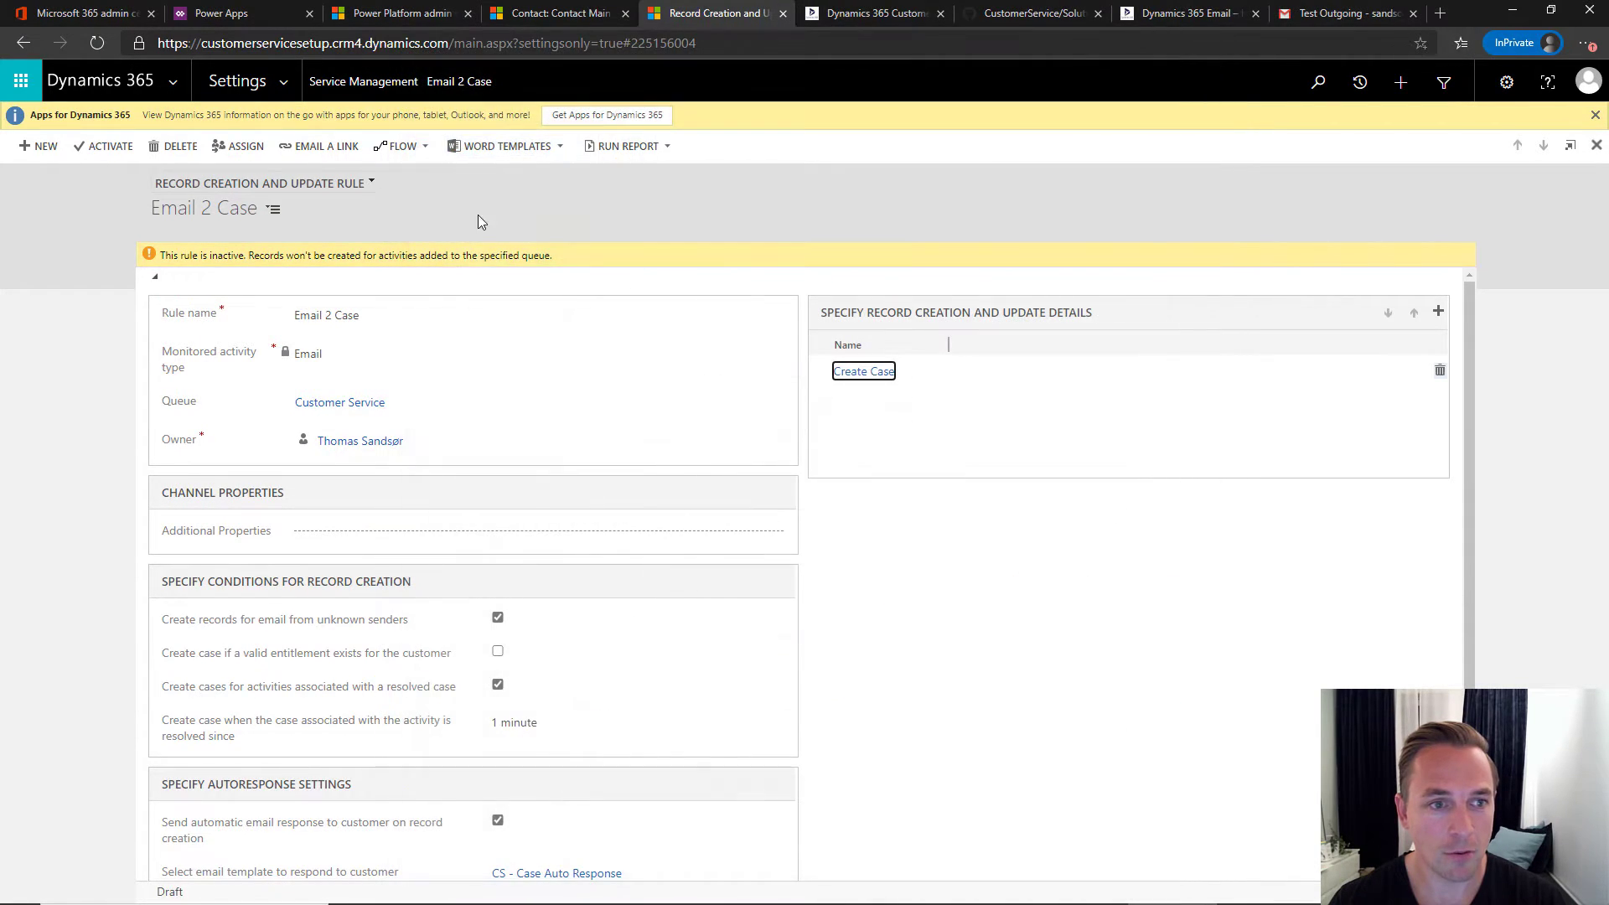
left_click(108, 151)
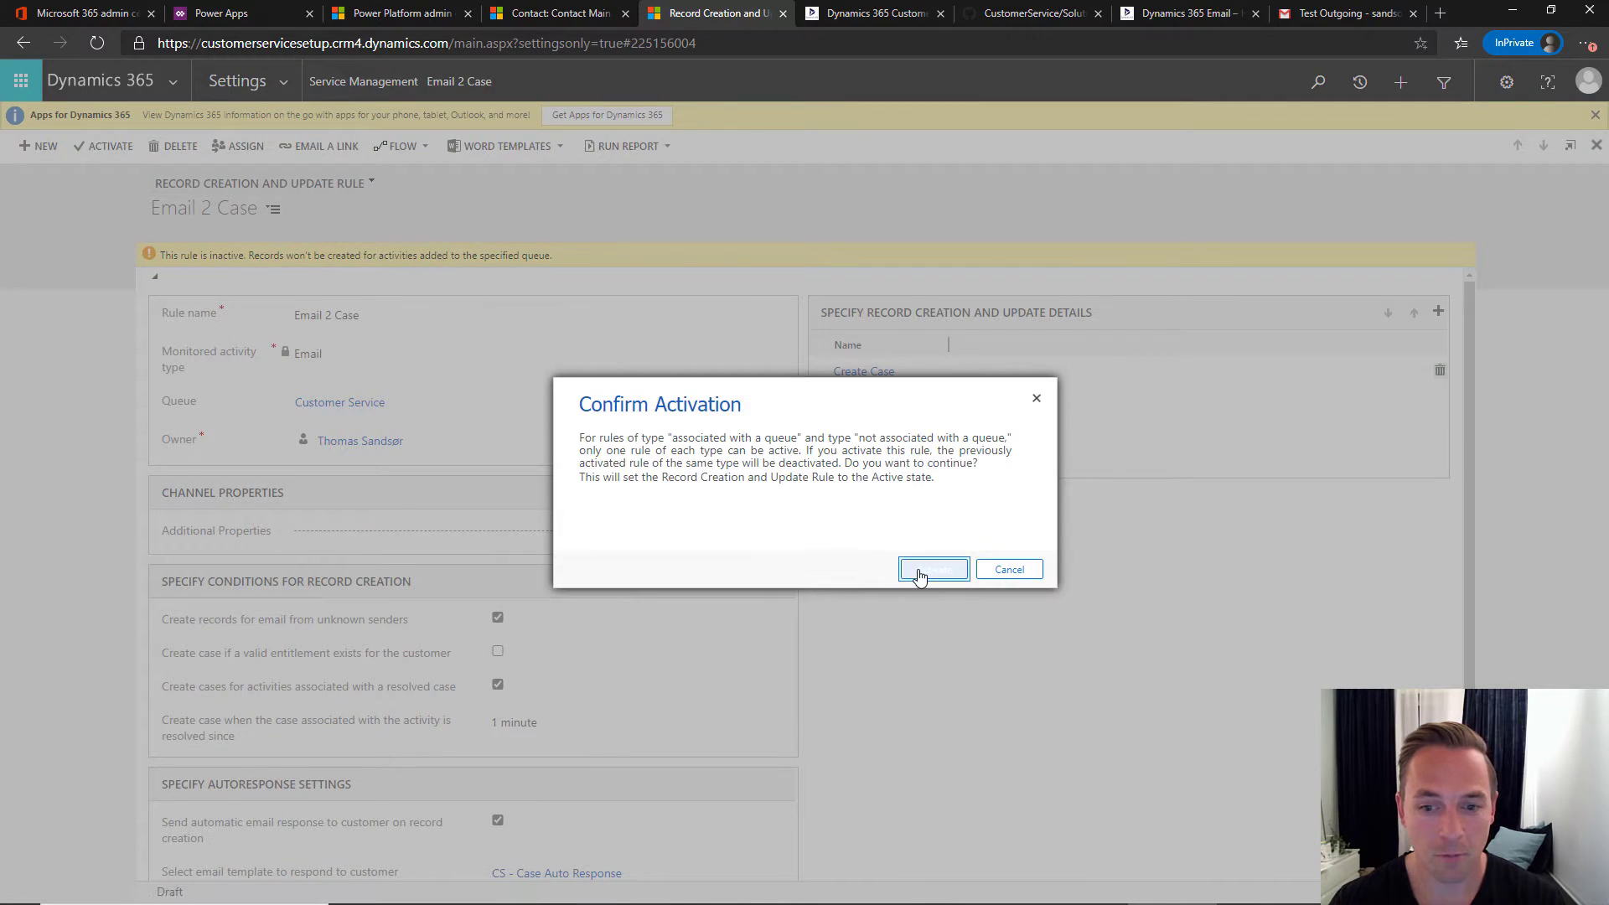
left_click(917, 569)
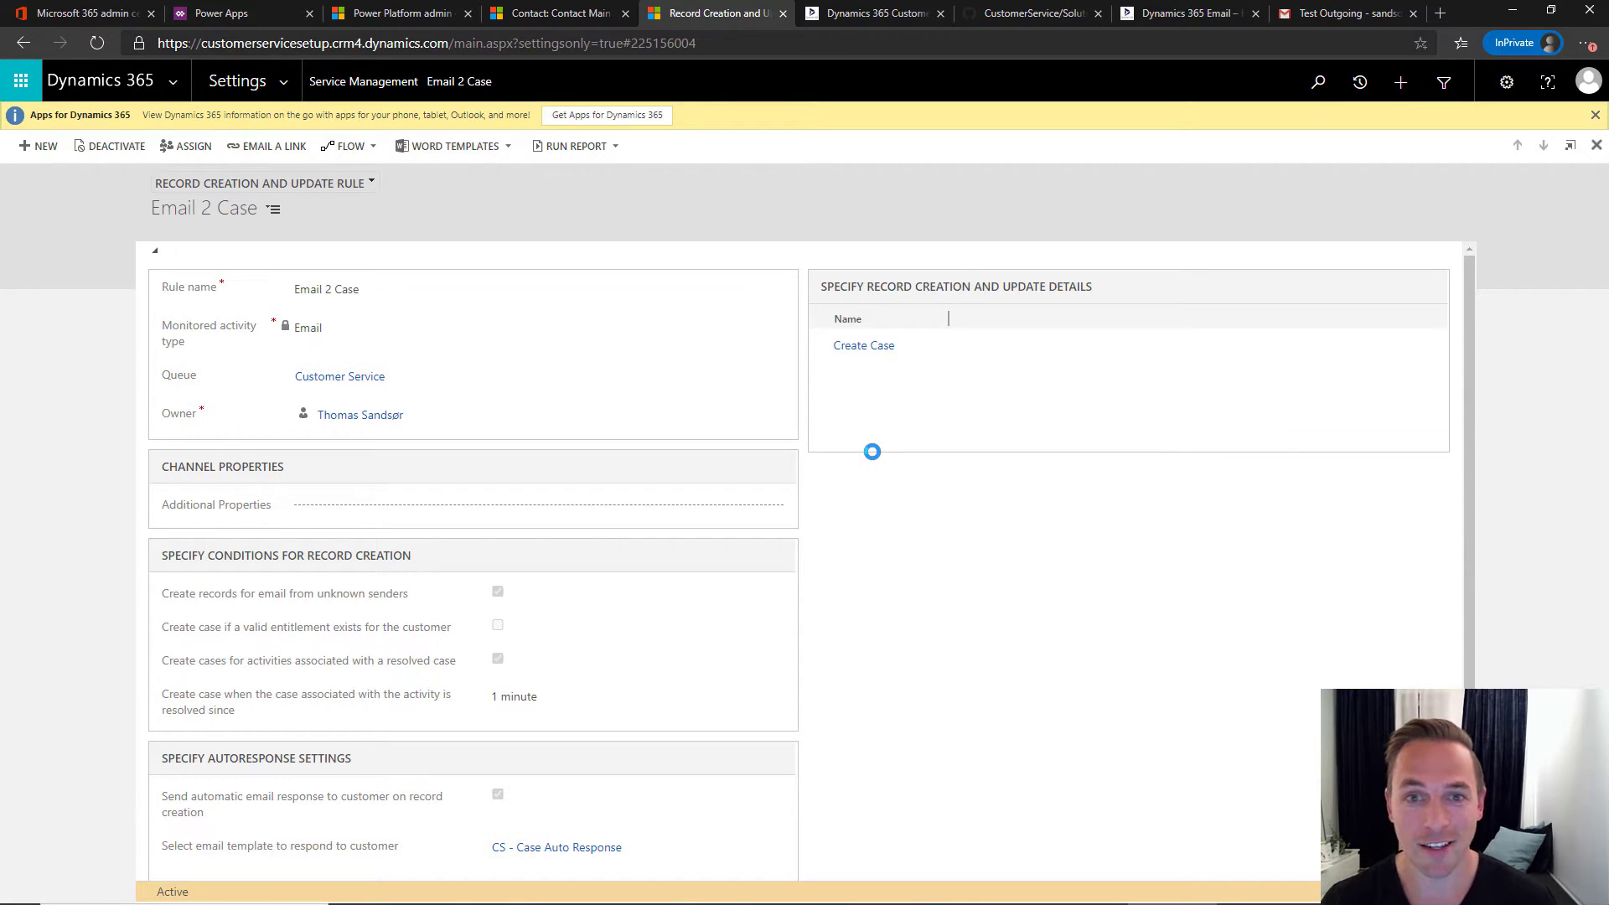
left_click(870, 14)
- Scroll the CRM Keeper guide down to section 10, Add Signature
scroll(444, 356, "down", 7)
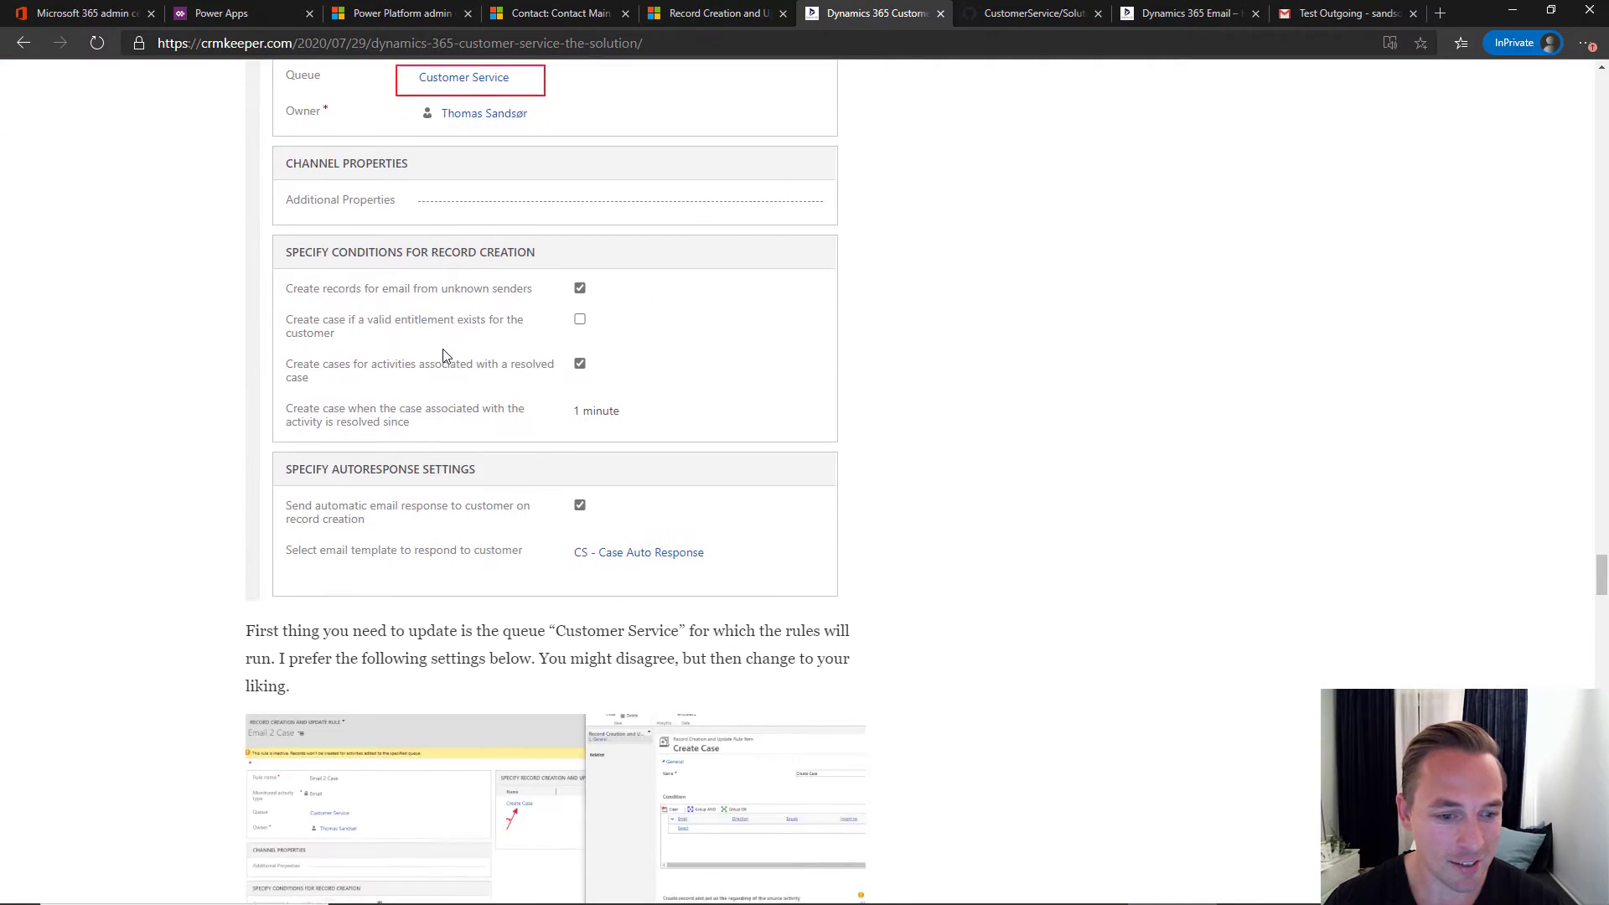
scroll(444, 356, "down", 2)
scroll(306, 478, "down", 2)
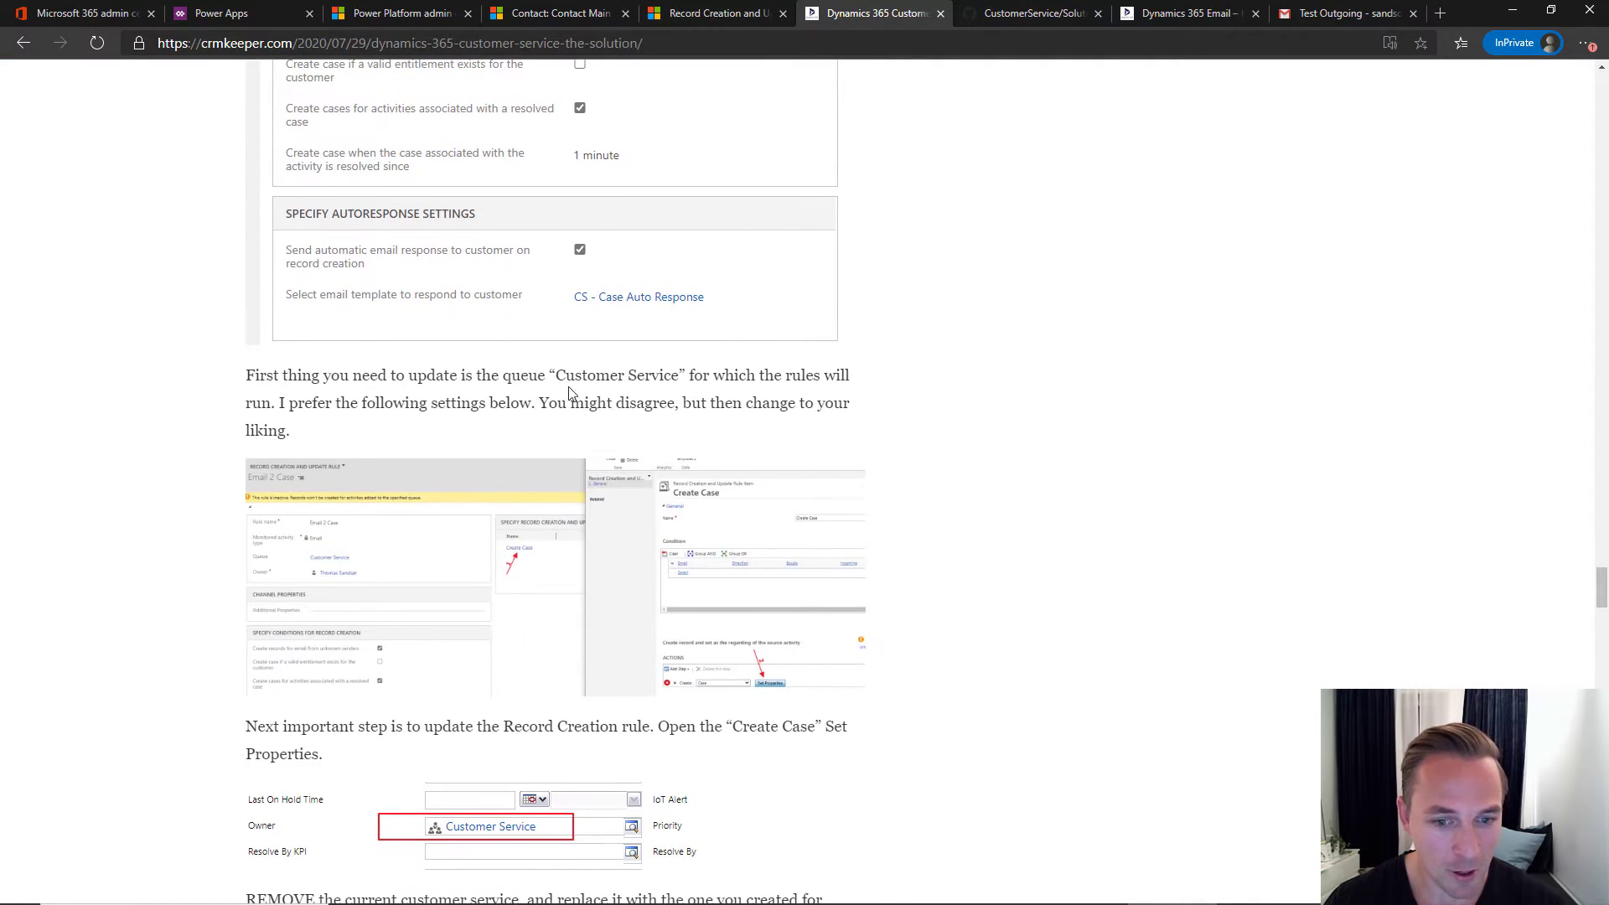
scroll(524, 380, "down", 5)
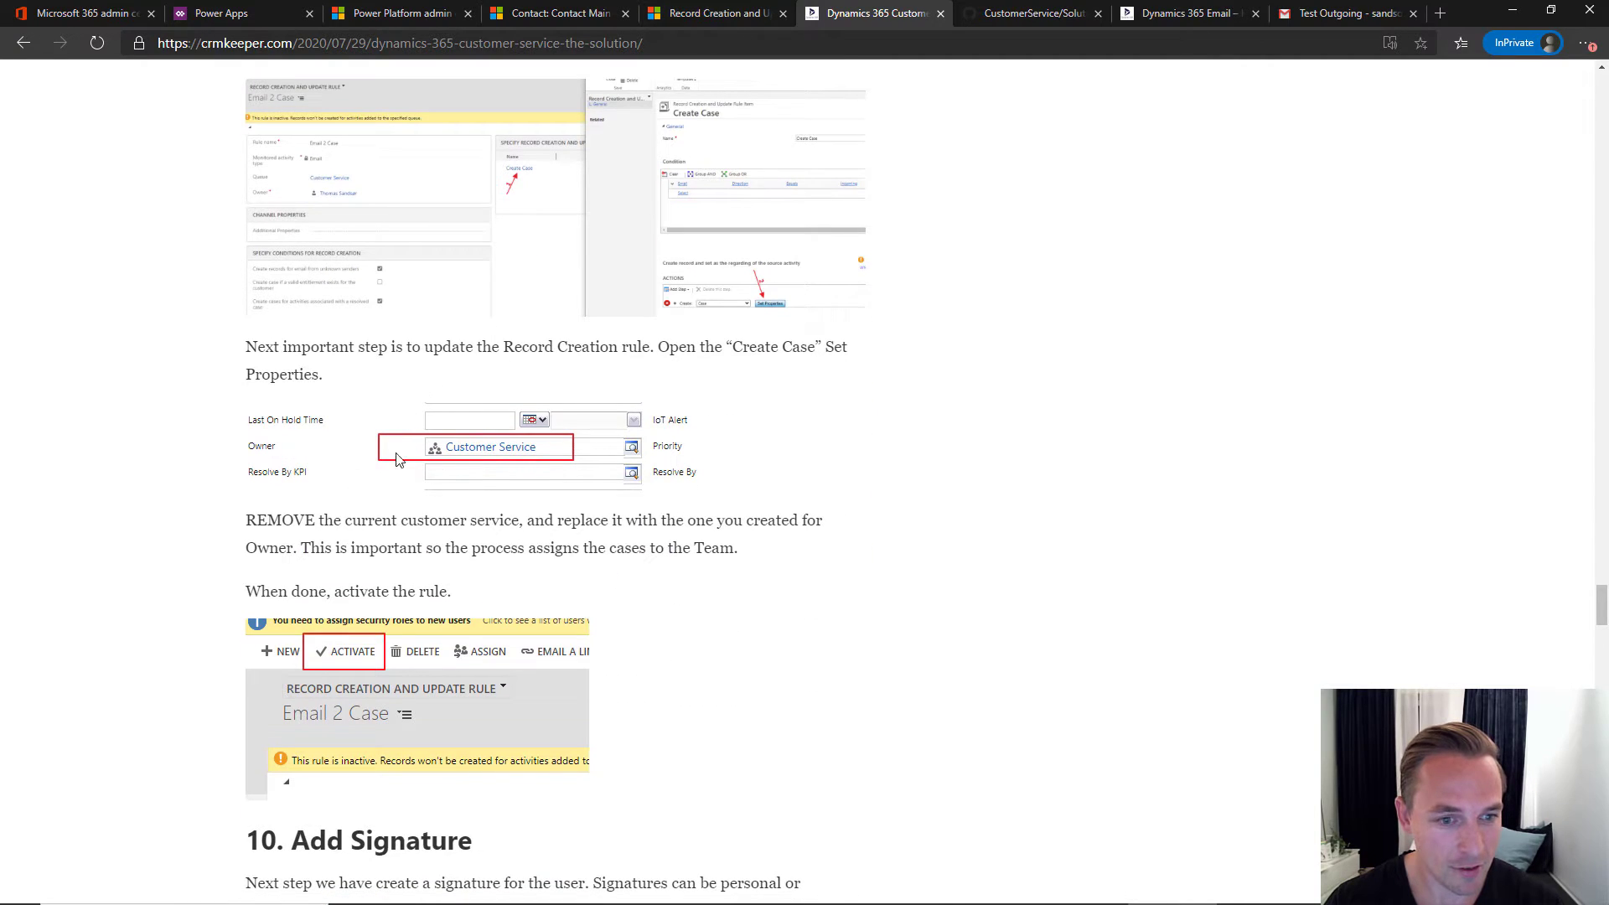
scroll(528, 463, "down", 3)
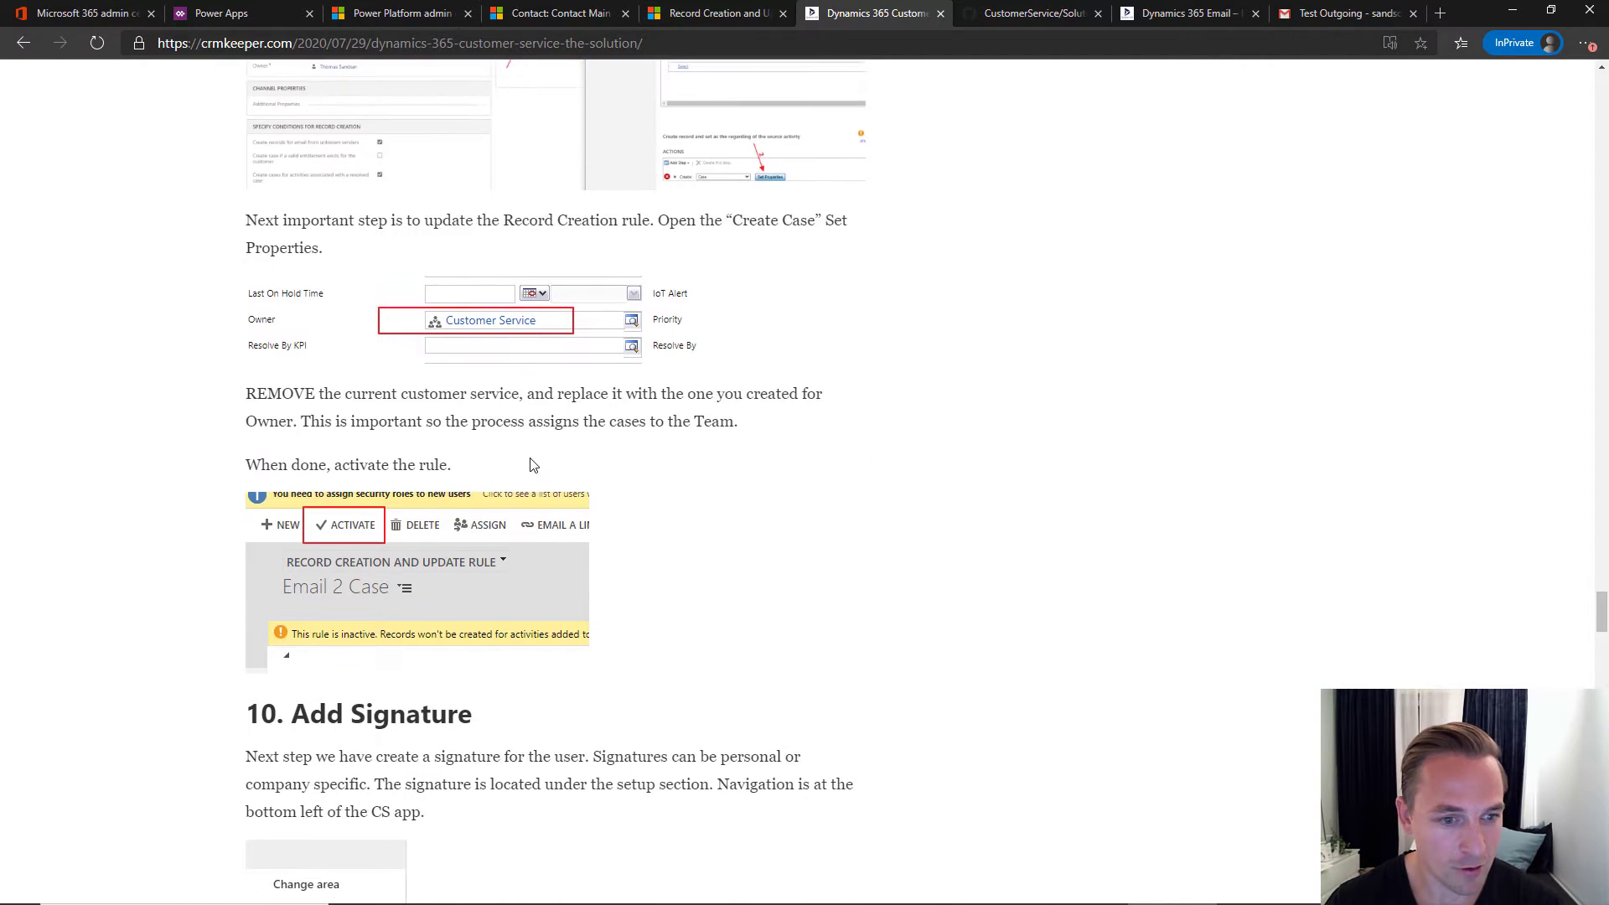
scroll(368, 444, "down", 3)
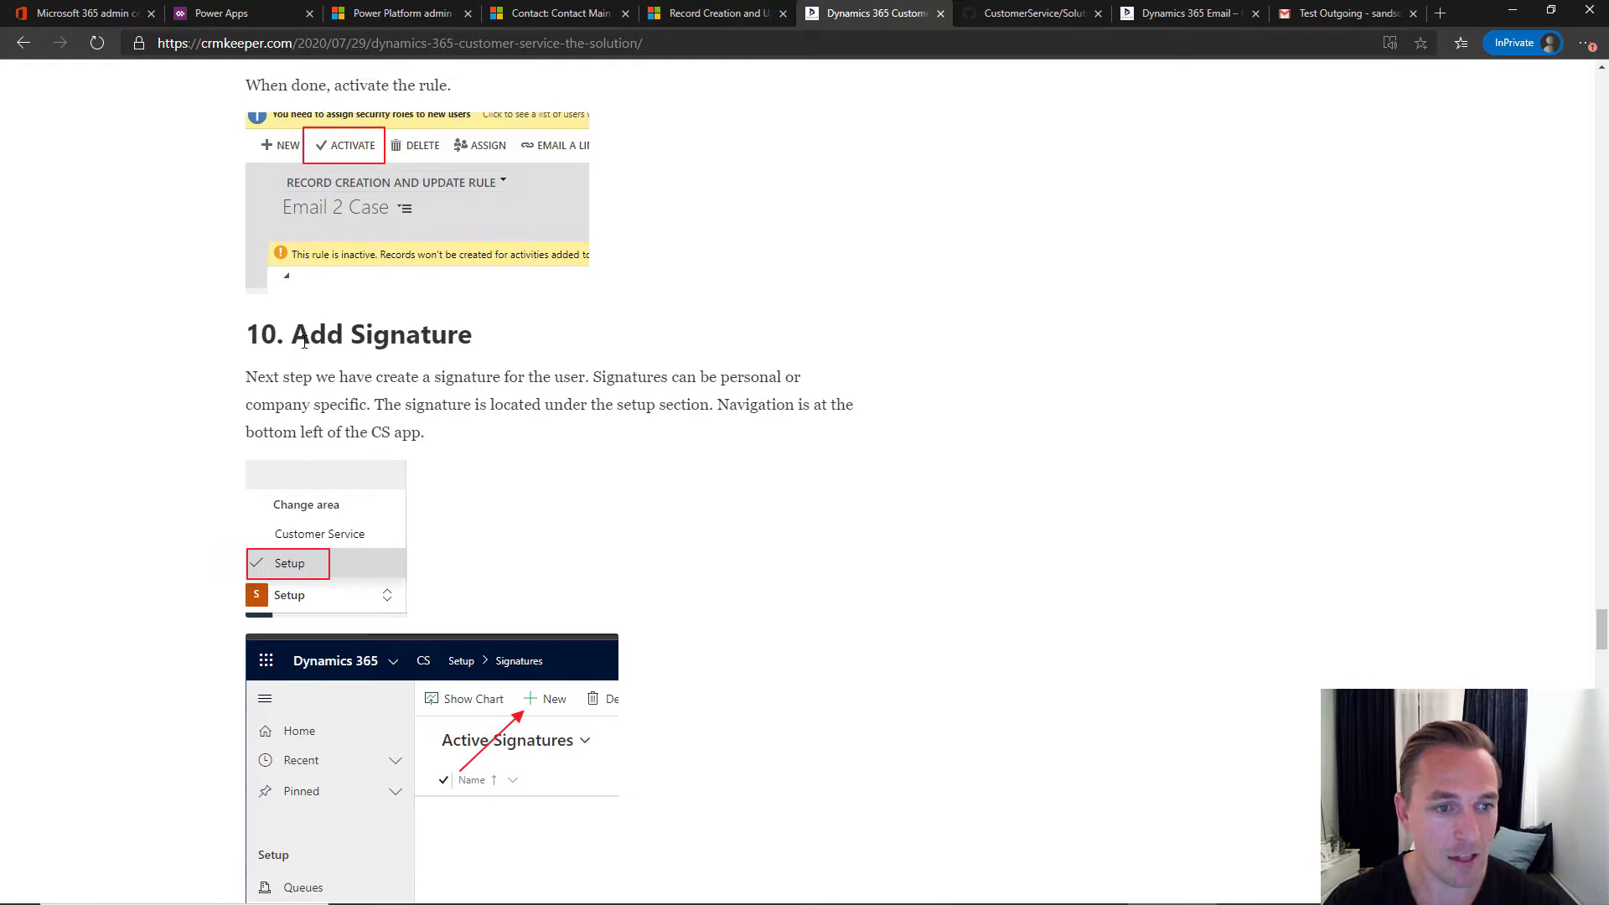
scroll(366, 460, "down", 3)
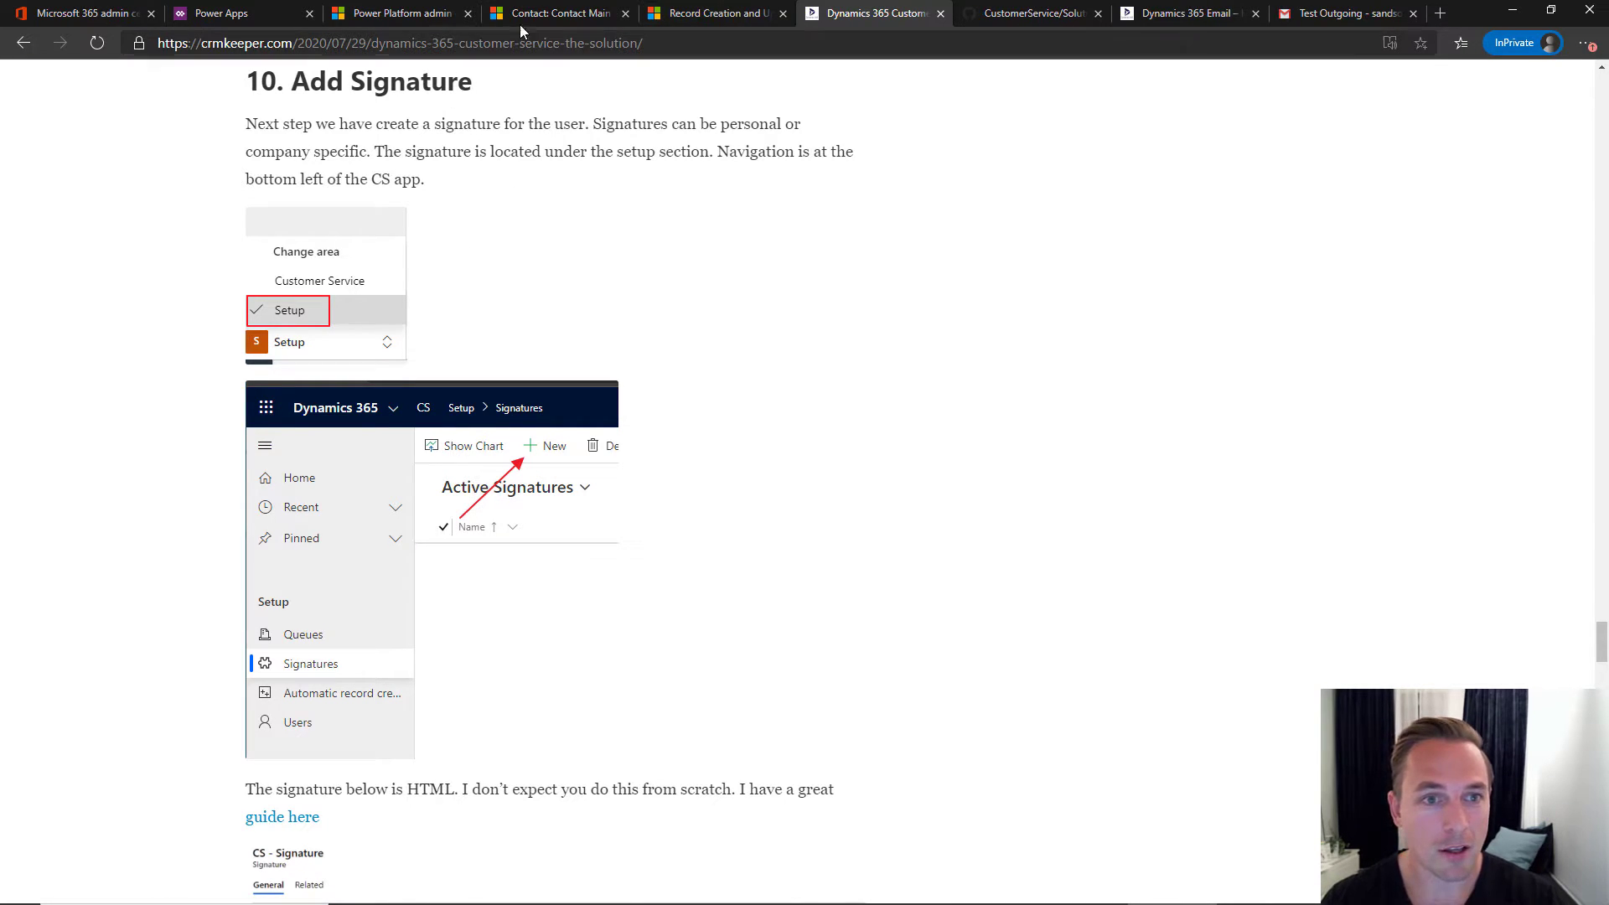
- Go to the Signatures list in the customer service app's Setup area
left_click(543, 17)
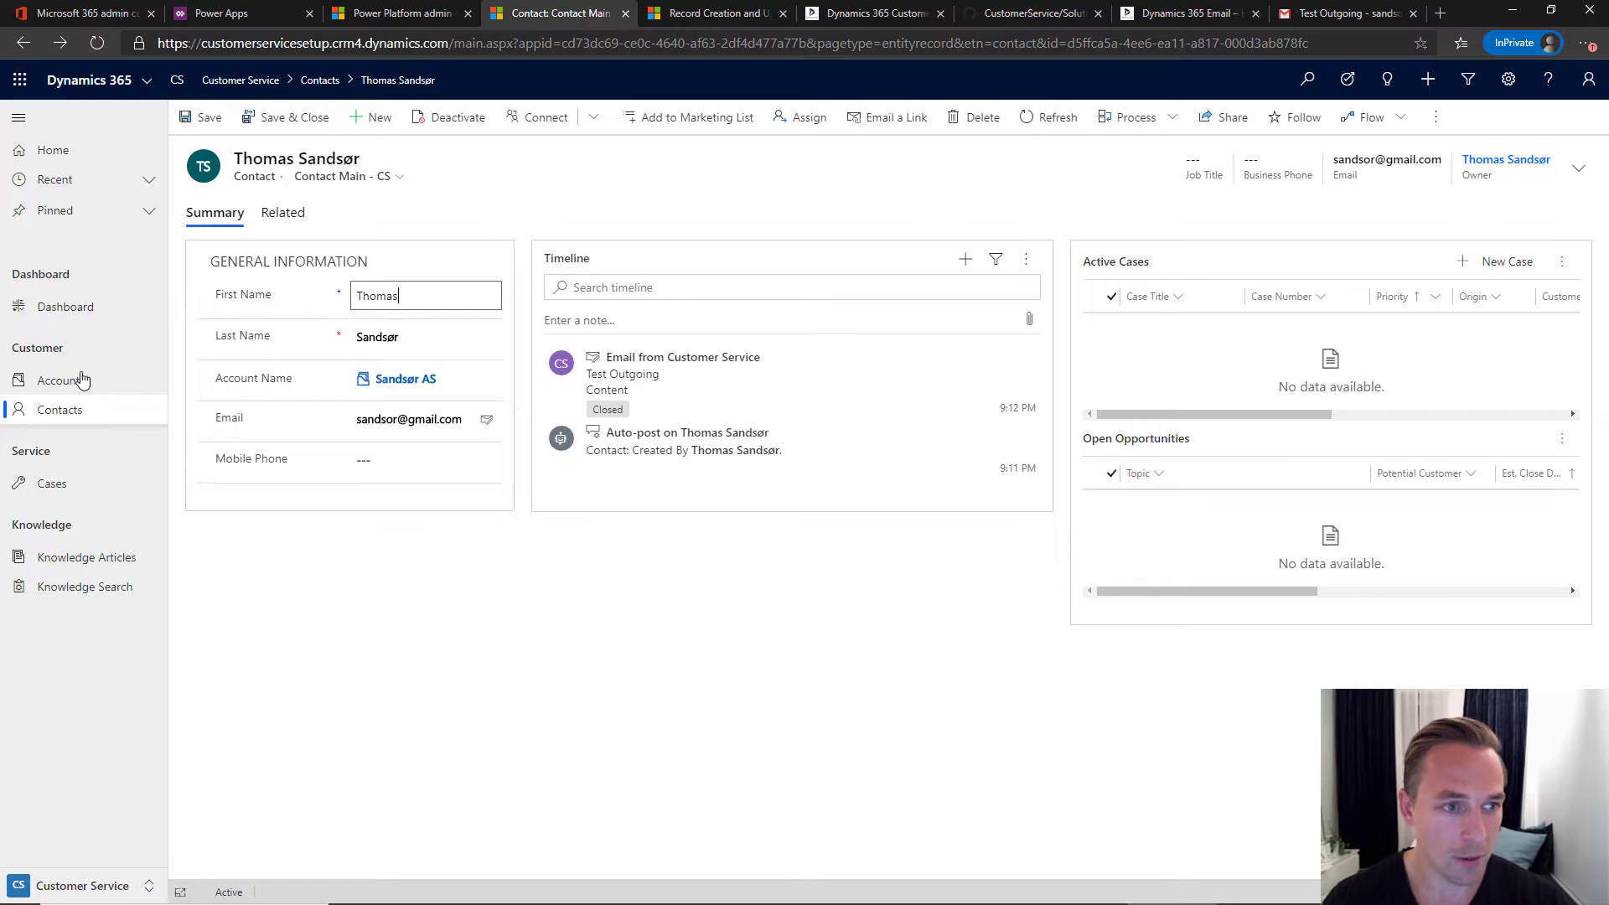
left_click(147, 881)
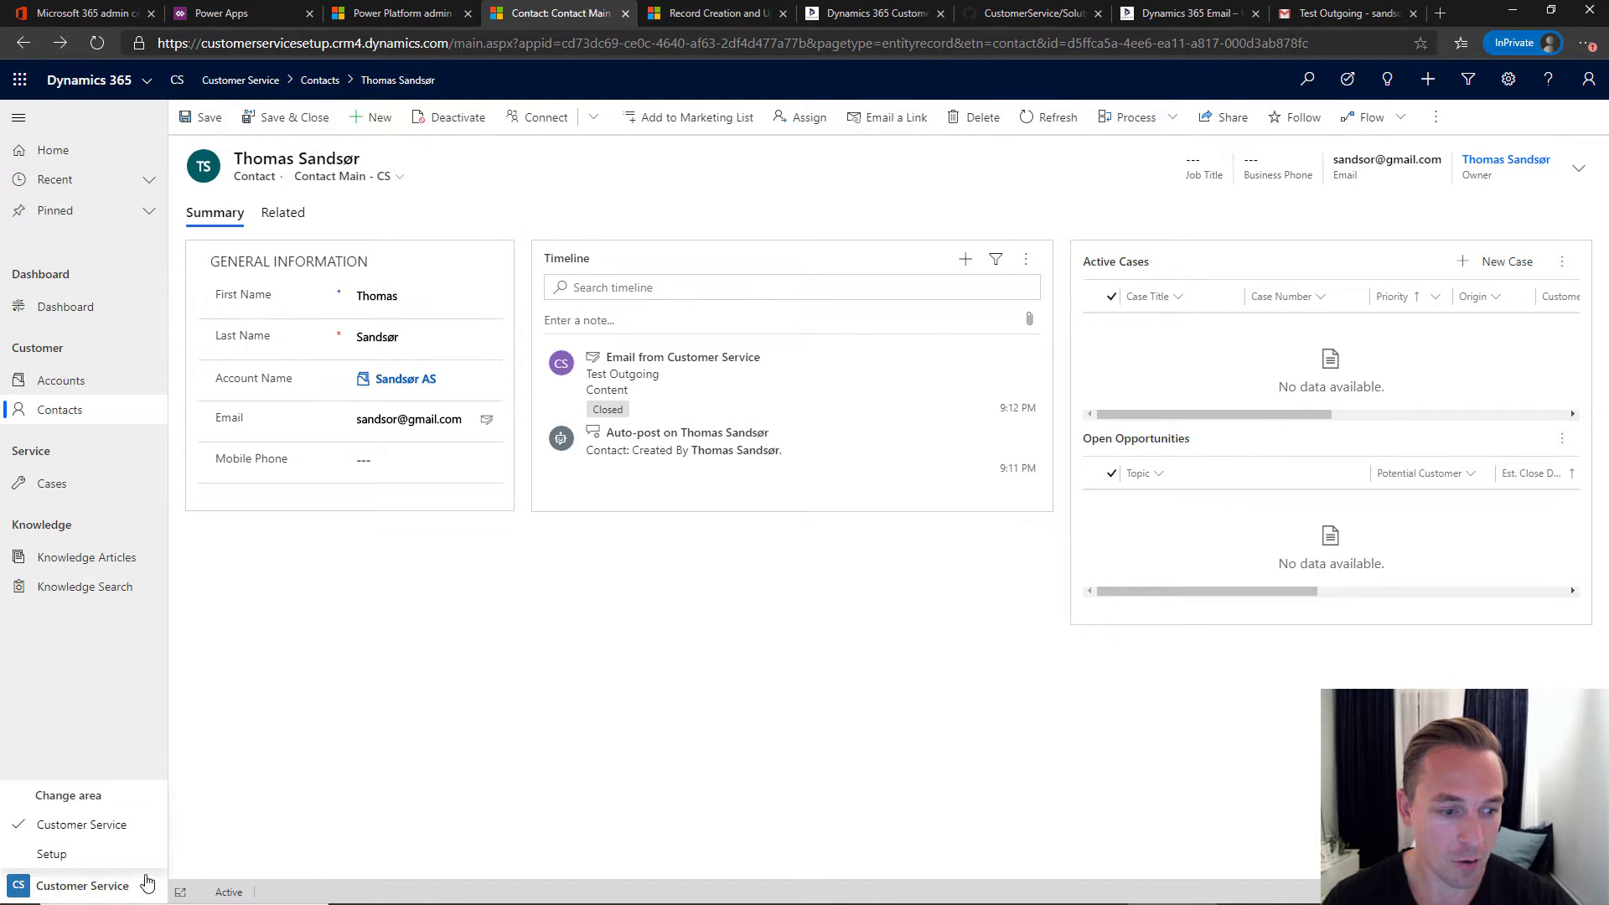
left_click(75, 855)
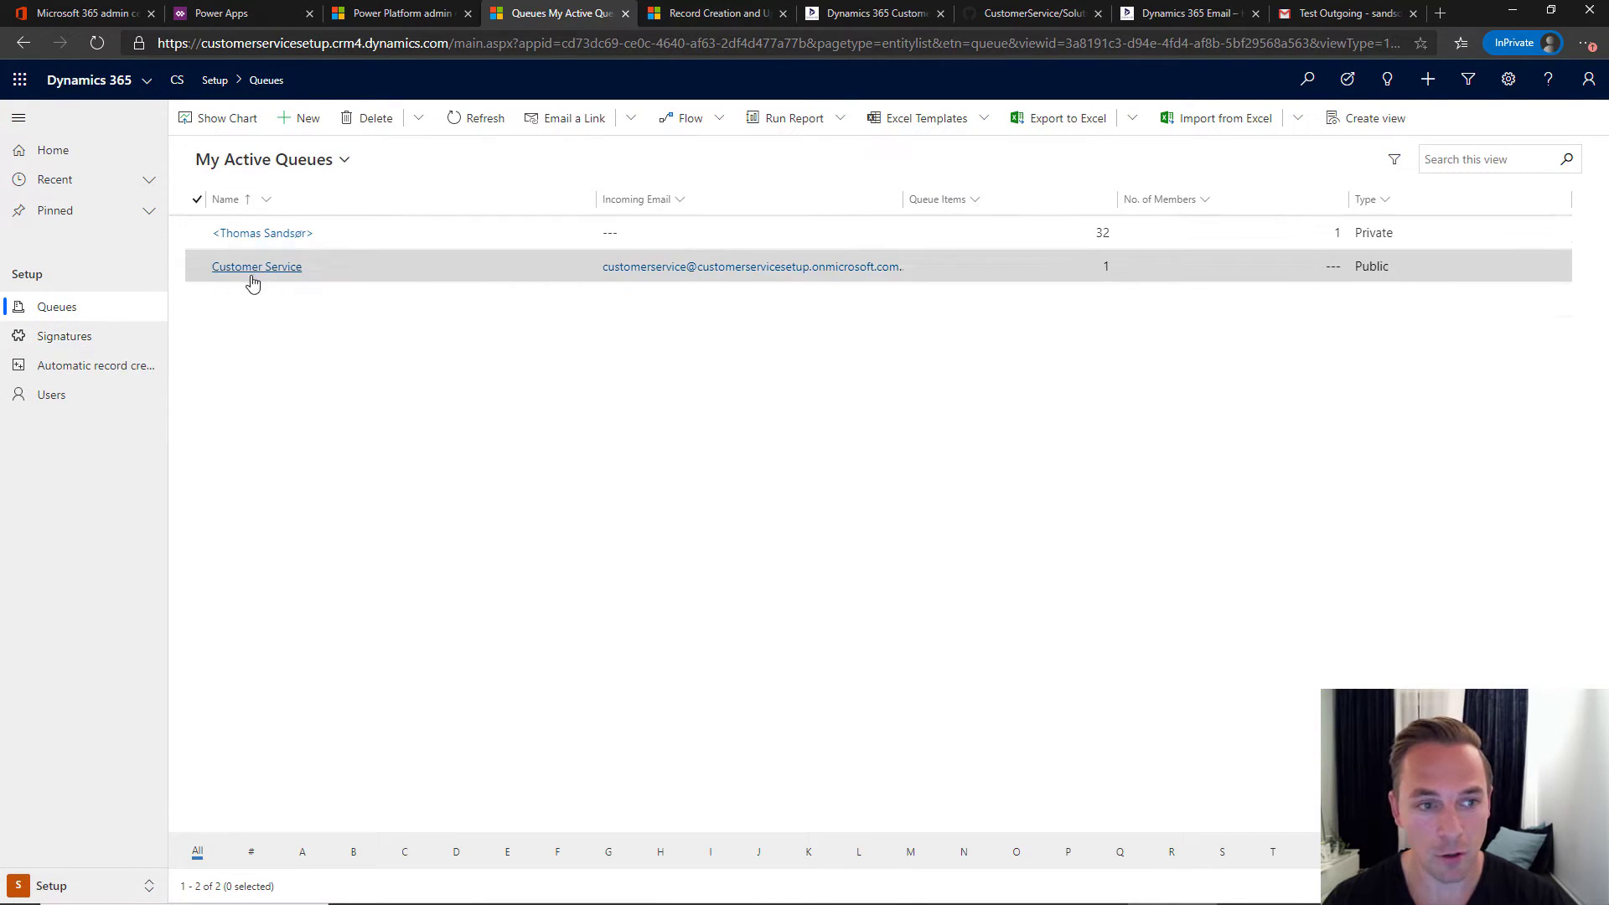
left_click(97, 342)
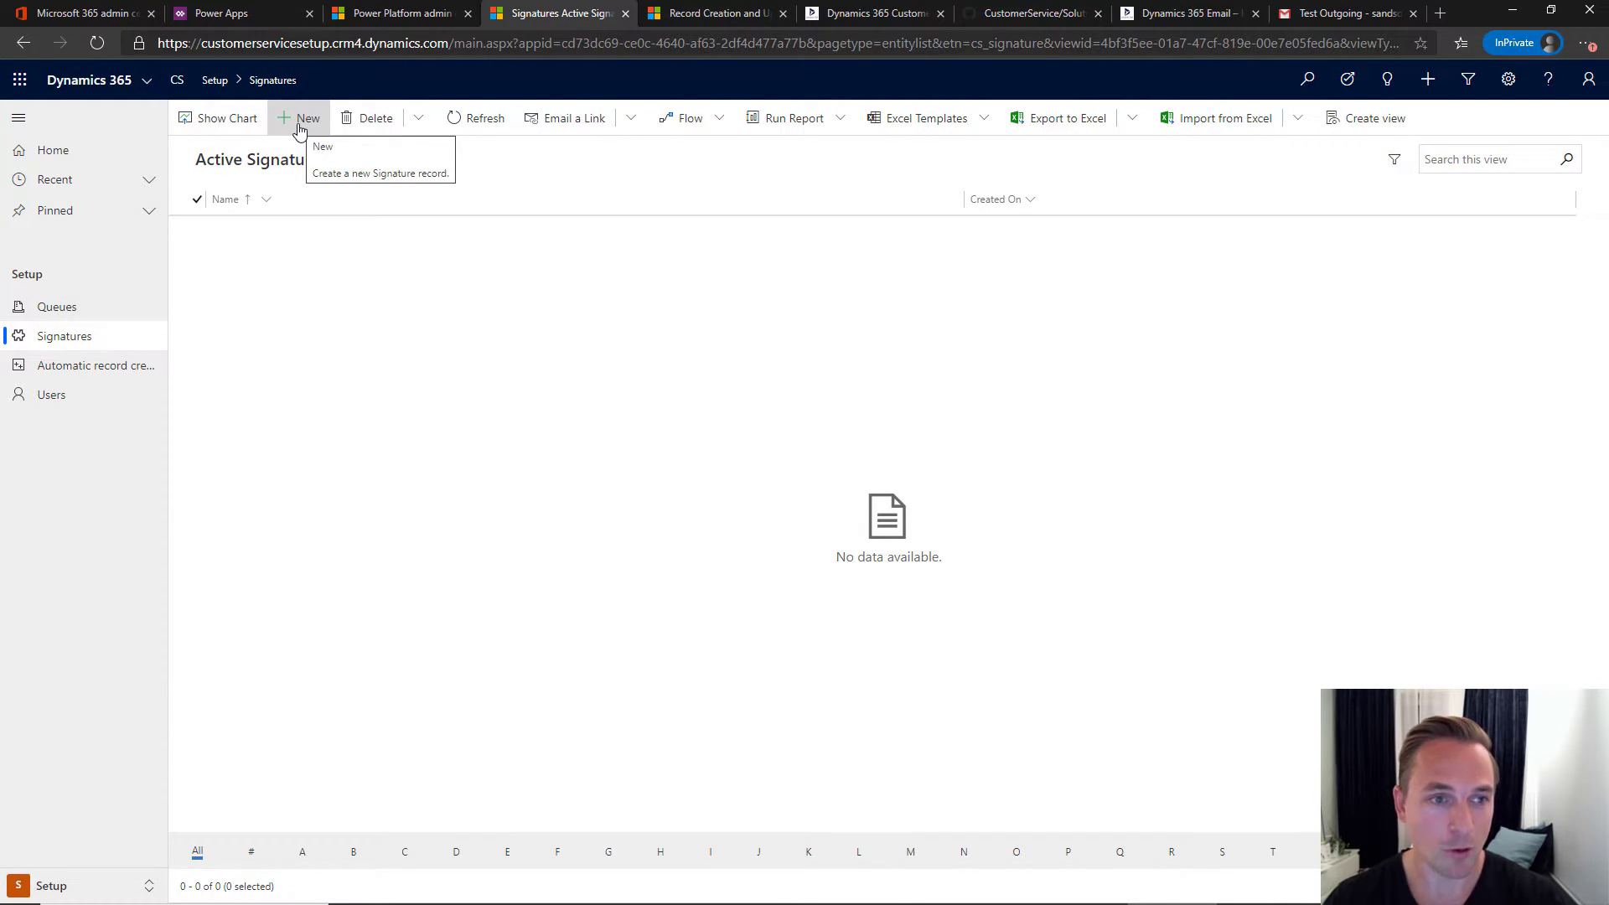
- Start a new signature record named 'Customer Service Signature'
left_click(299, 121)
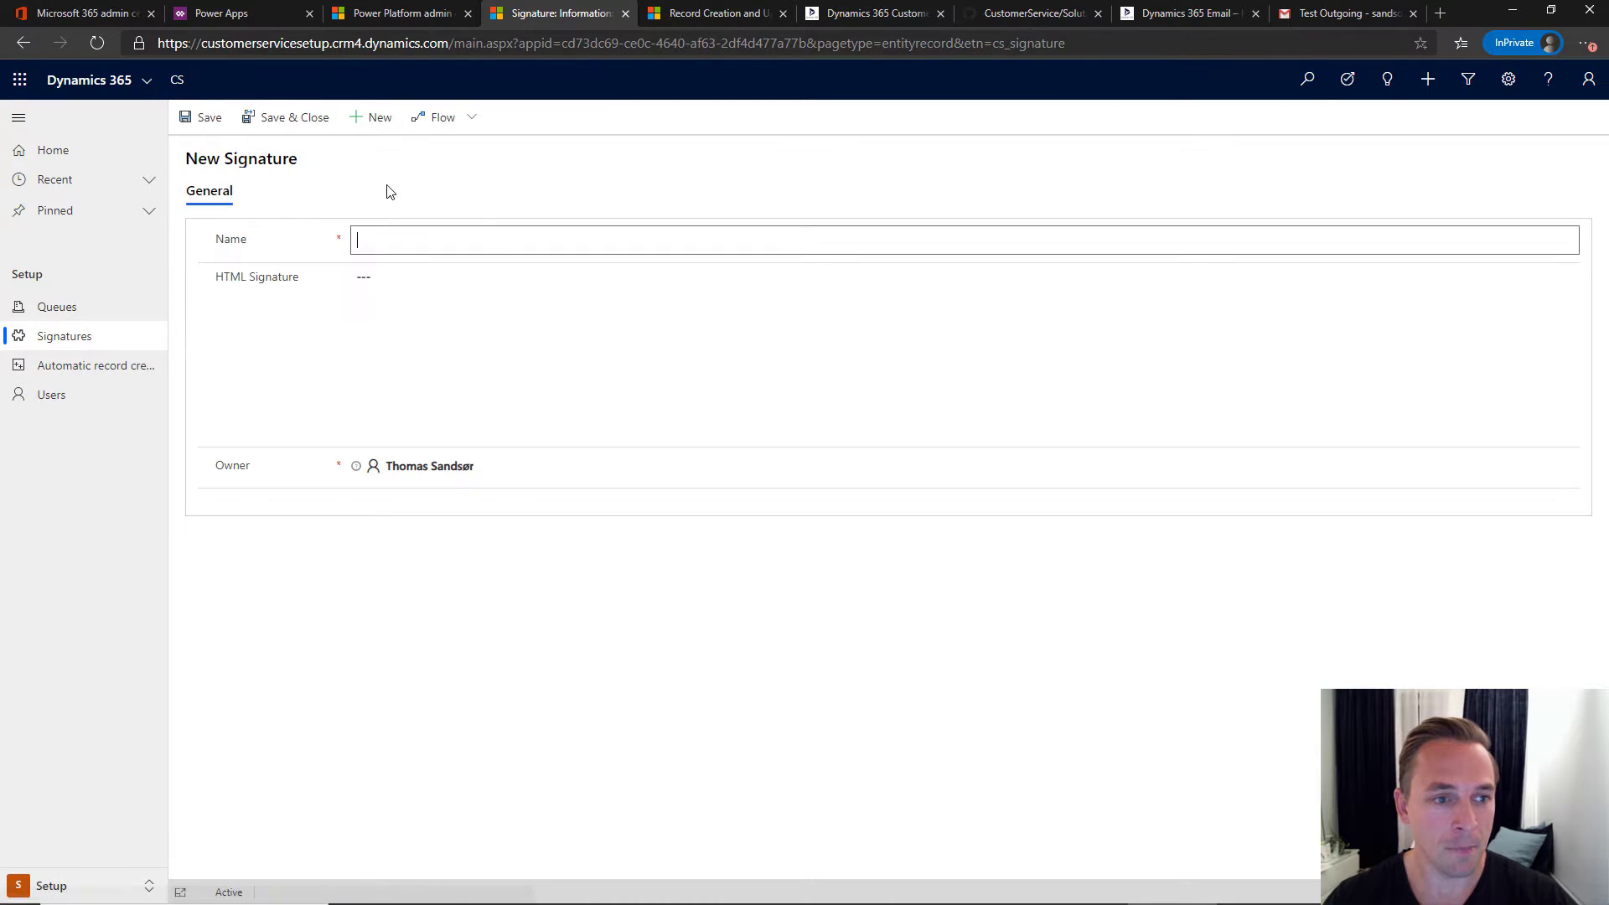
type("Customer Ser")
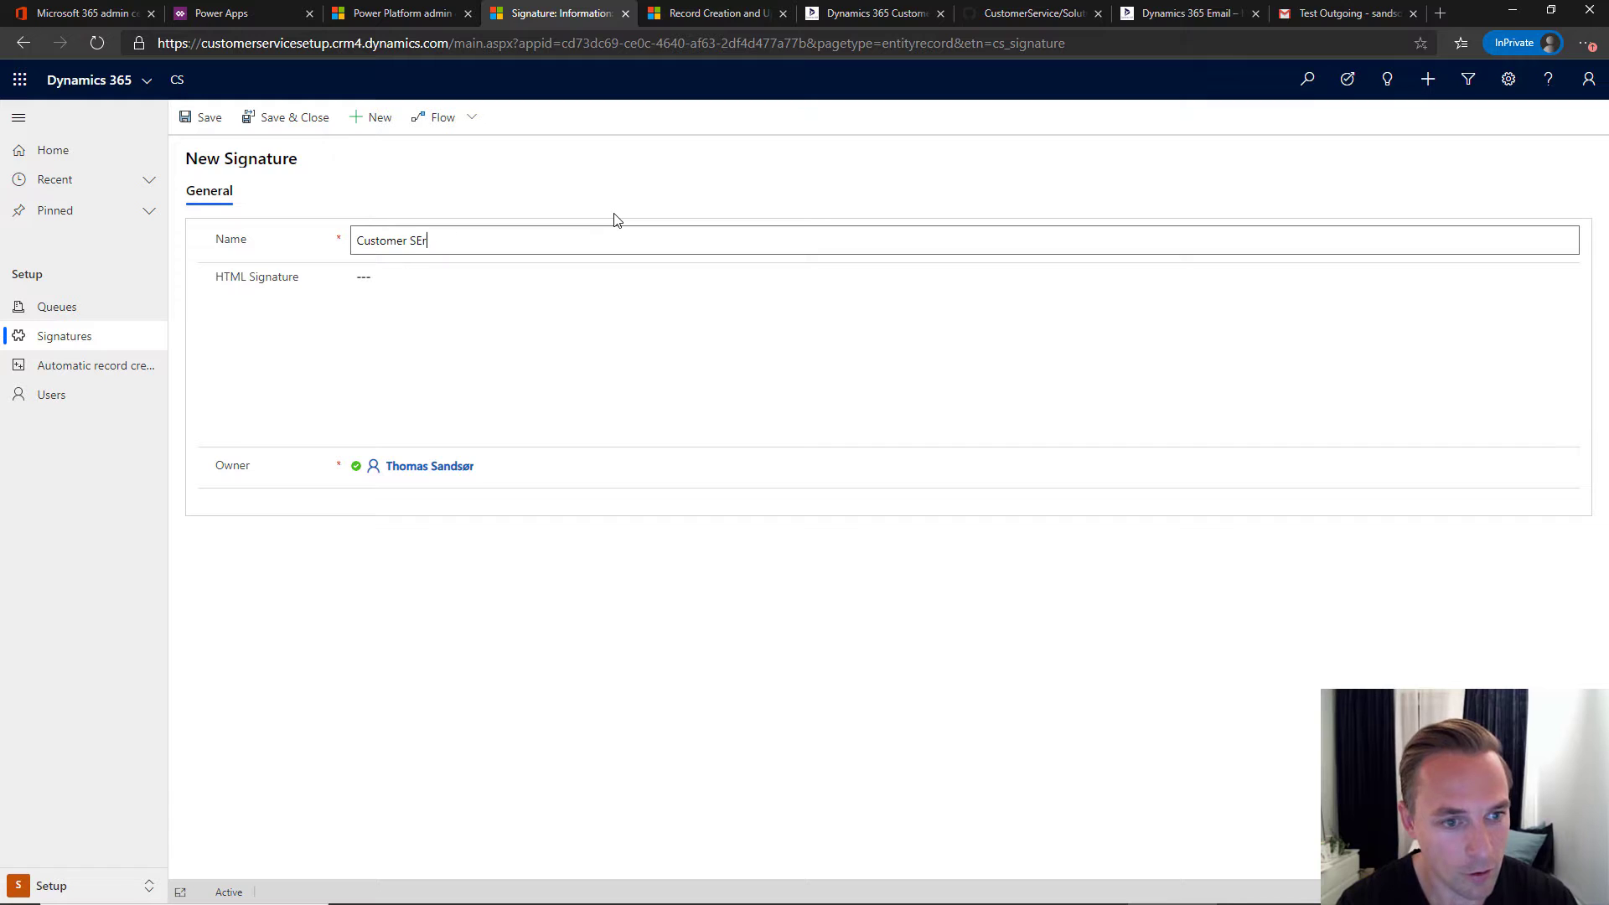
type("vice Signature")
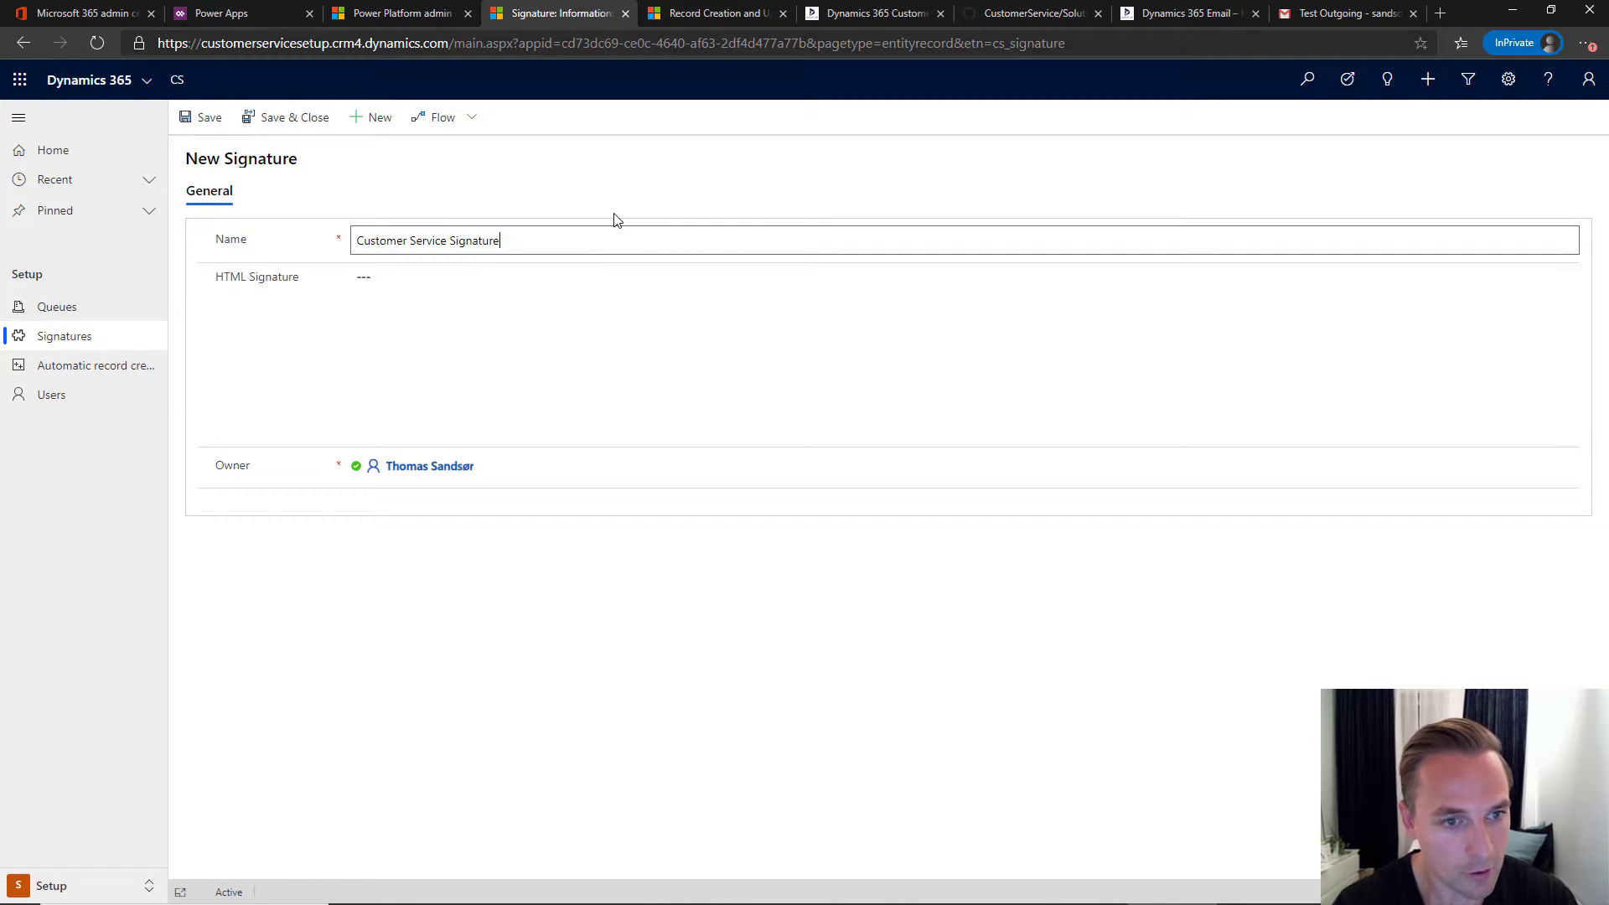
left_click(543, 310)
left_click(277, 345)
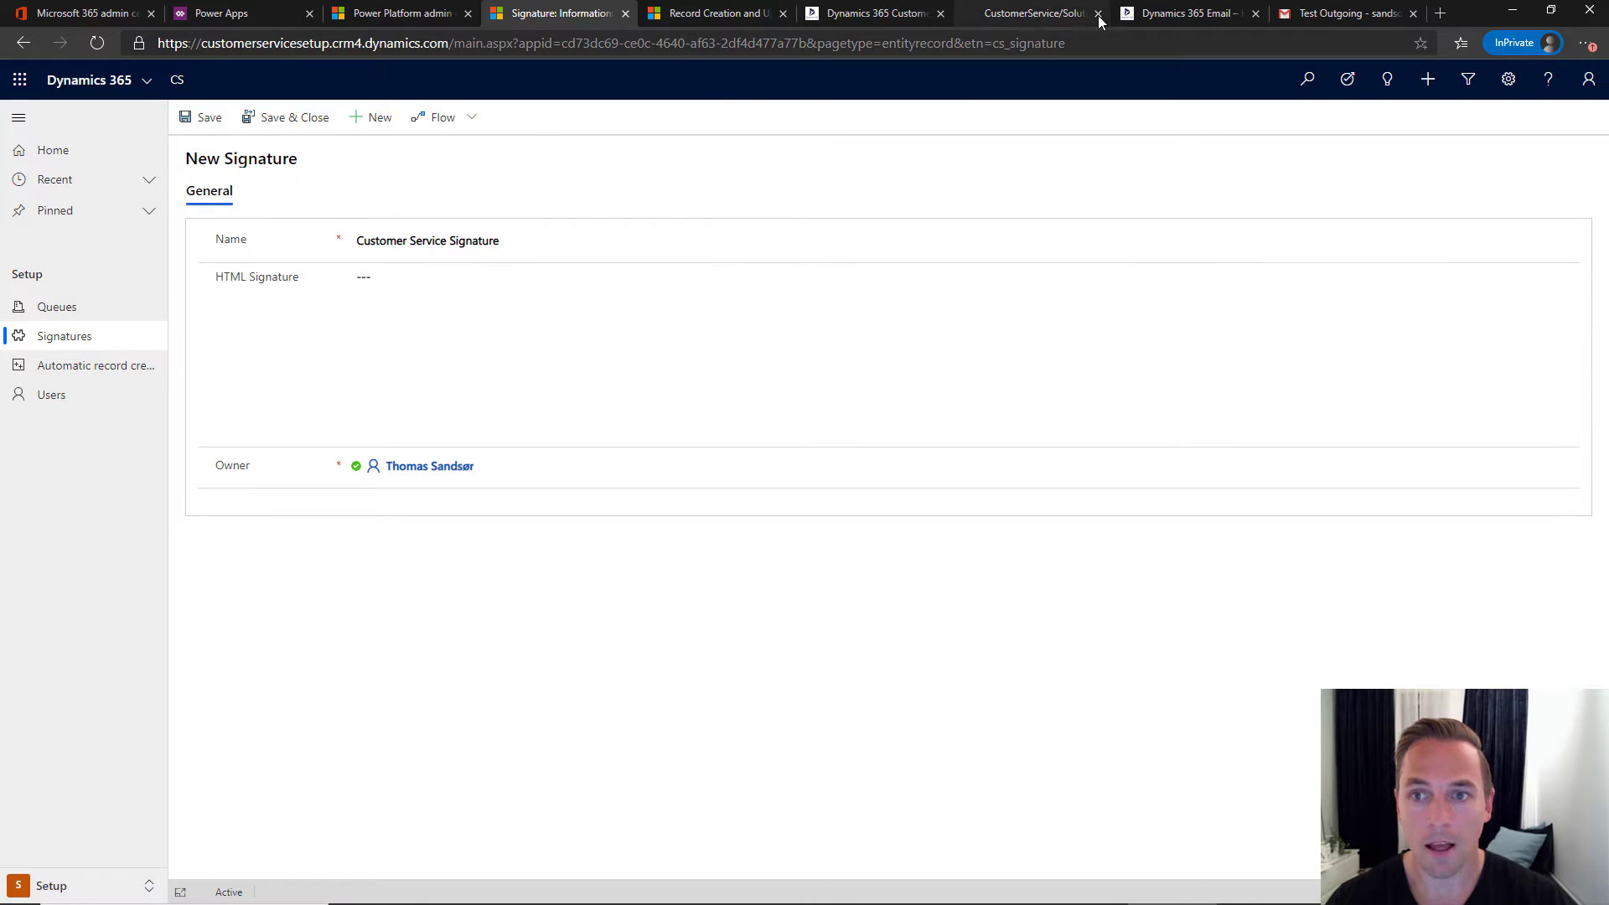
left_click(1194, 13)
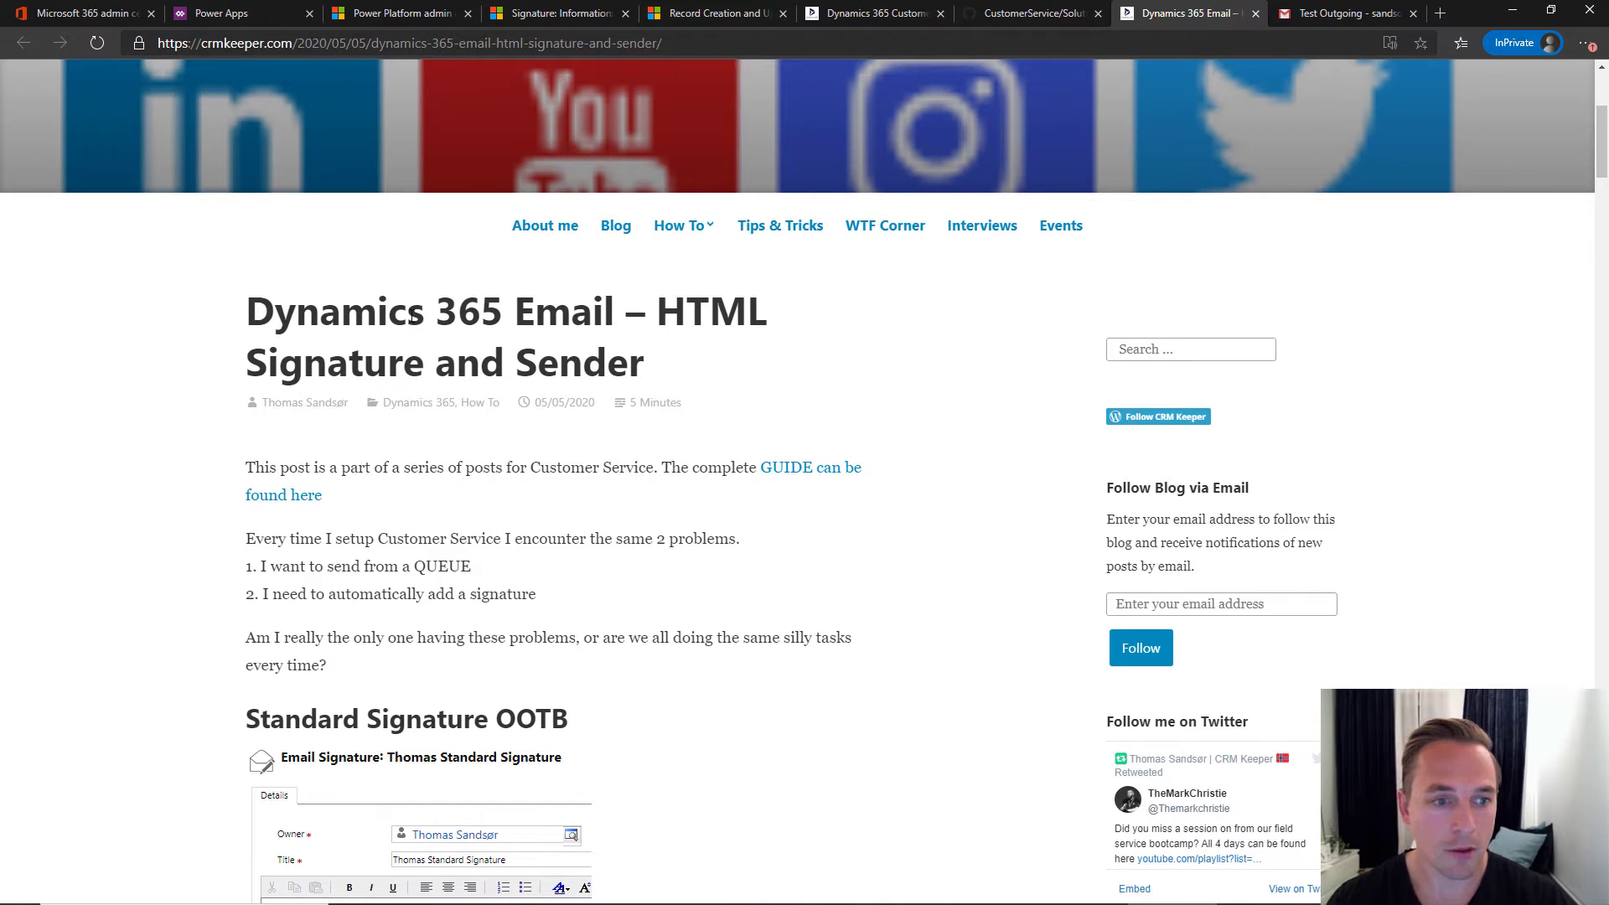
- Copy the blog's Example HTML signature code and select the new signature's HTML field for pasting
left_click_drag(250, 311, 765, 310)
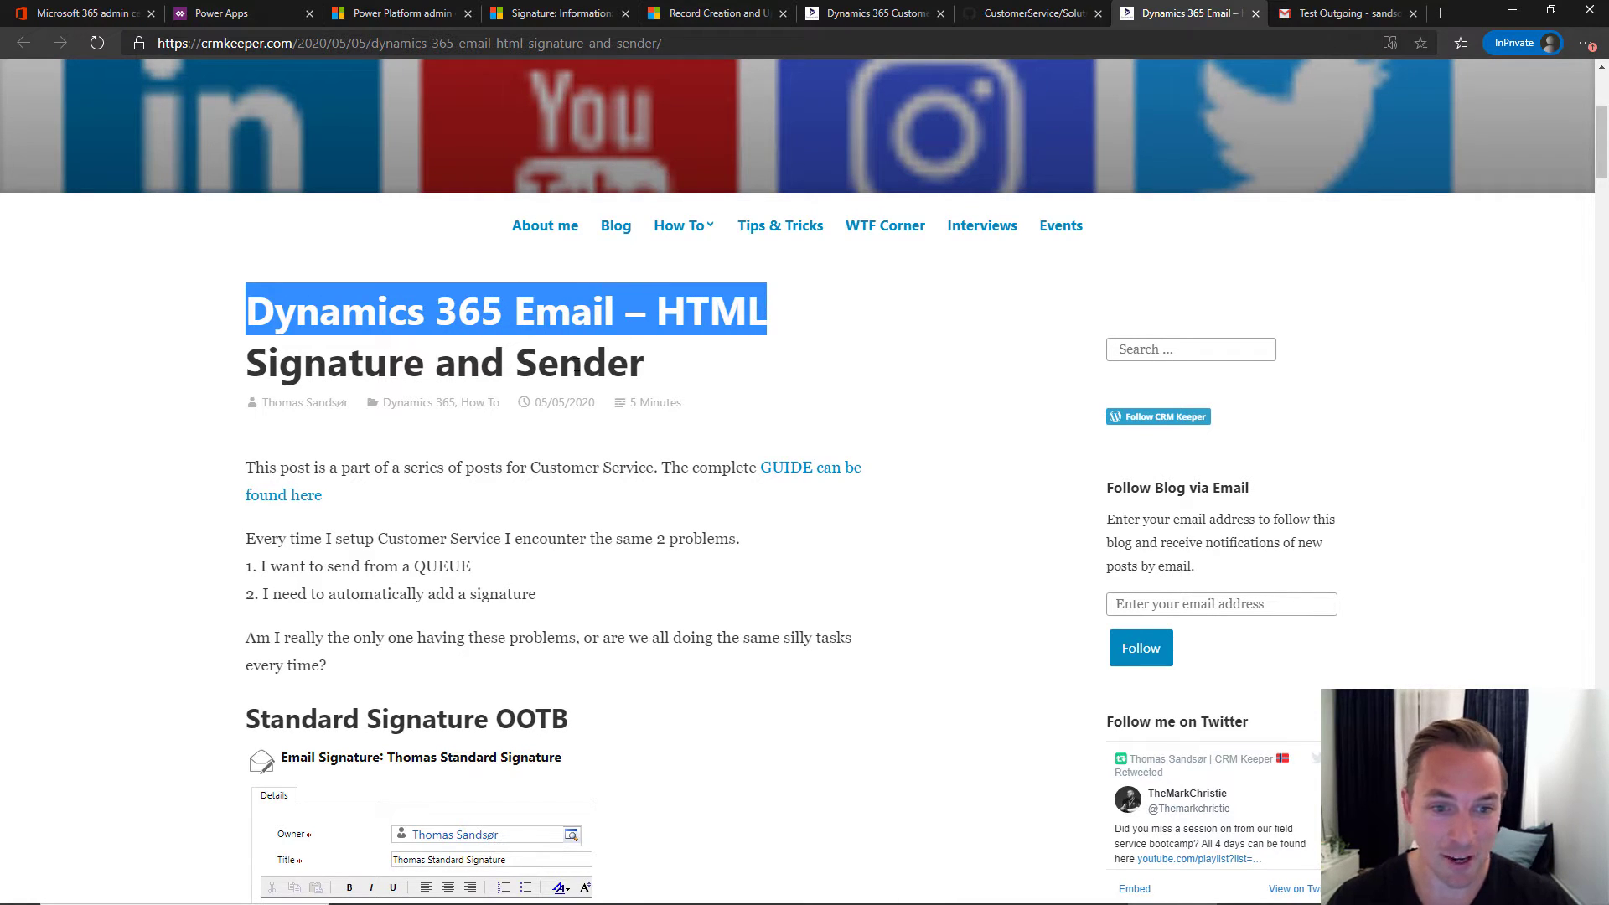
scroll(700, 367, "down", 15)
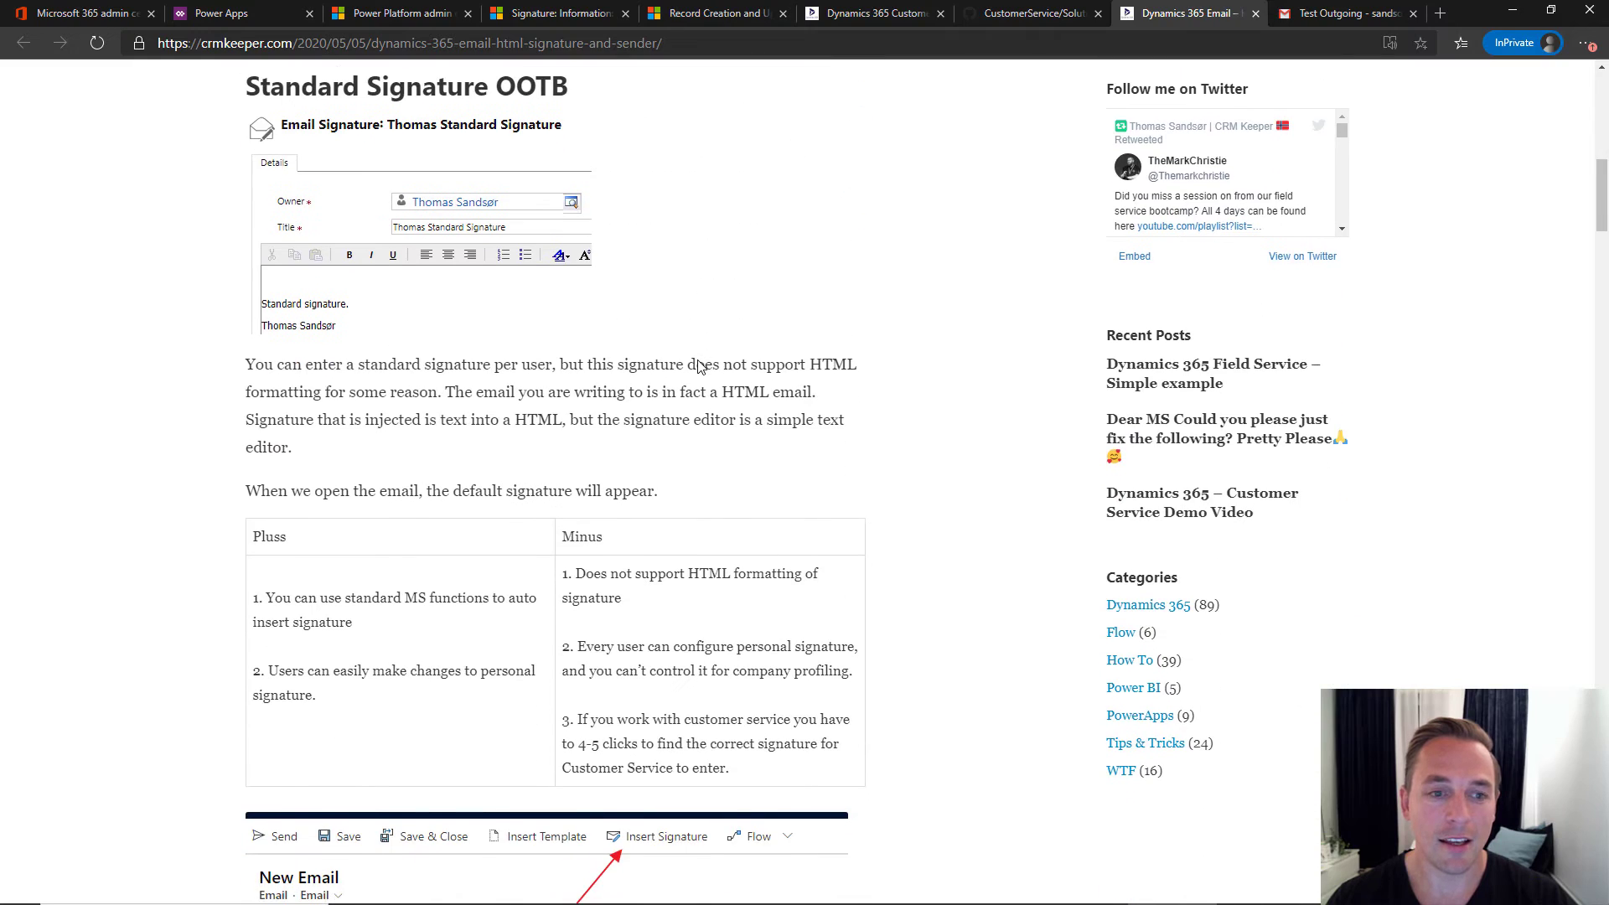
scroll(696, 367, "down", 20)
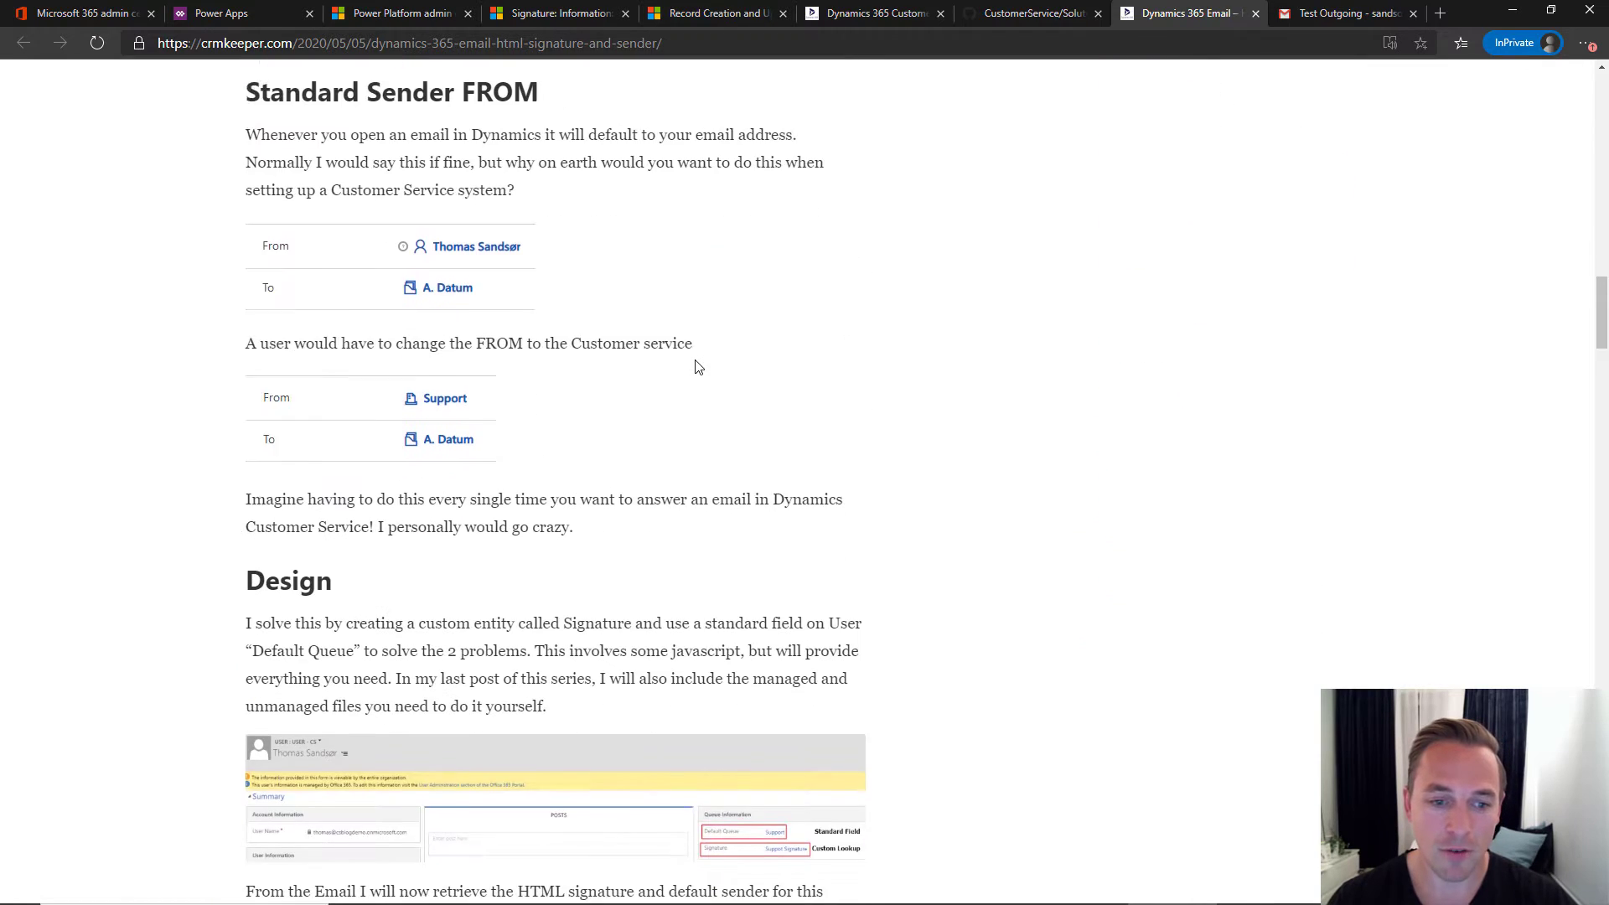
scroll(695, 367, "down", 5)
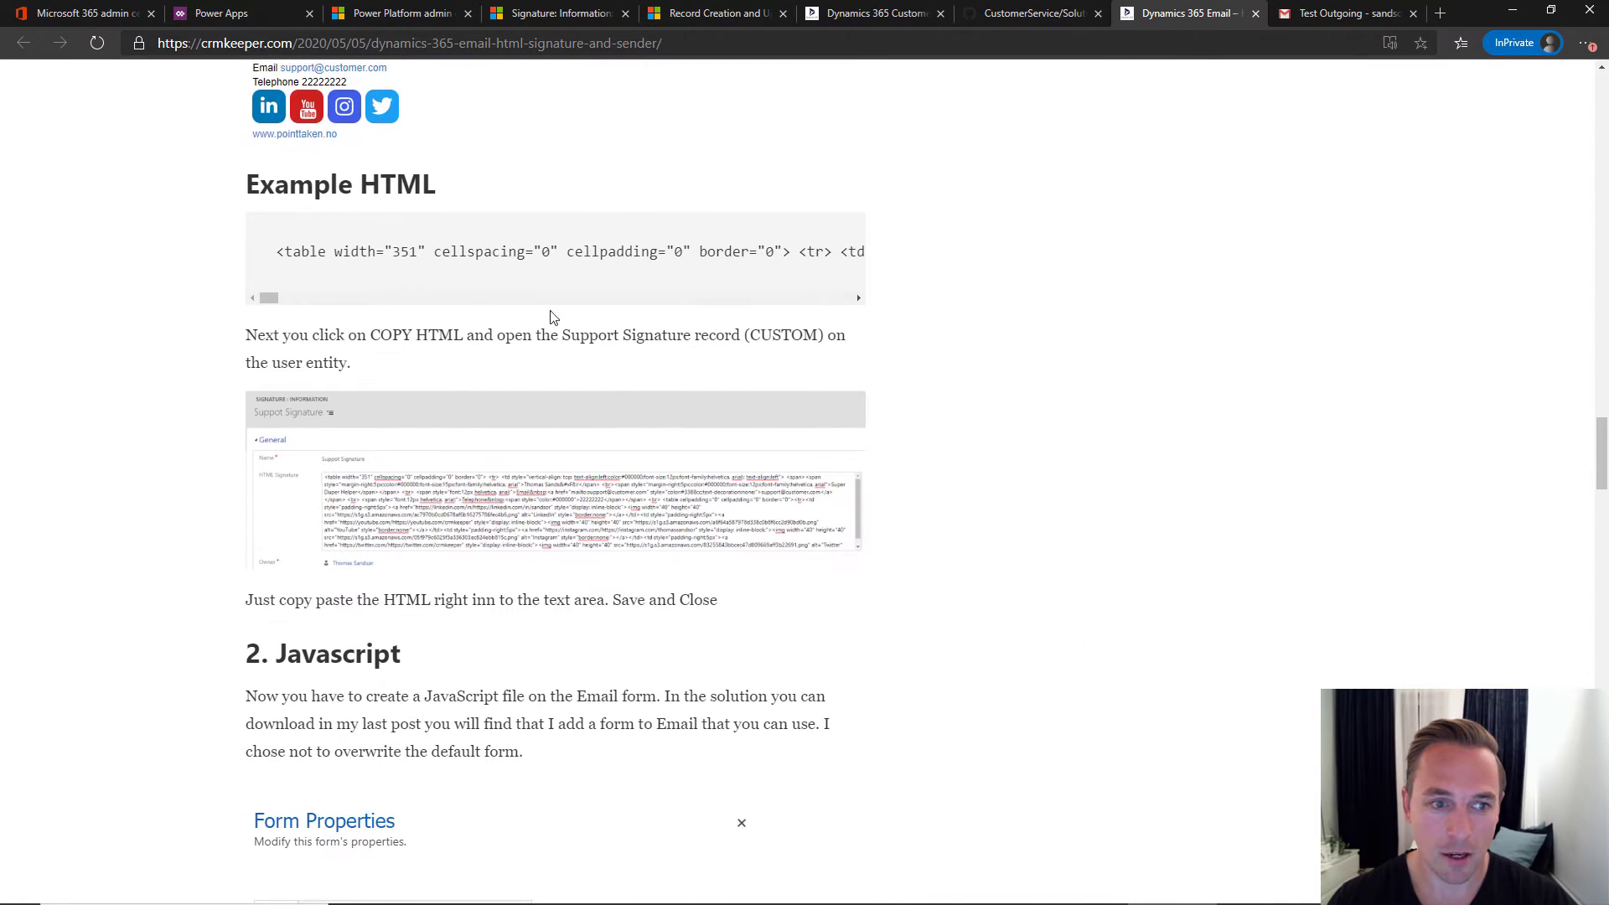
left_click_drag(279, 256, 938, 259)
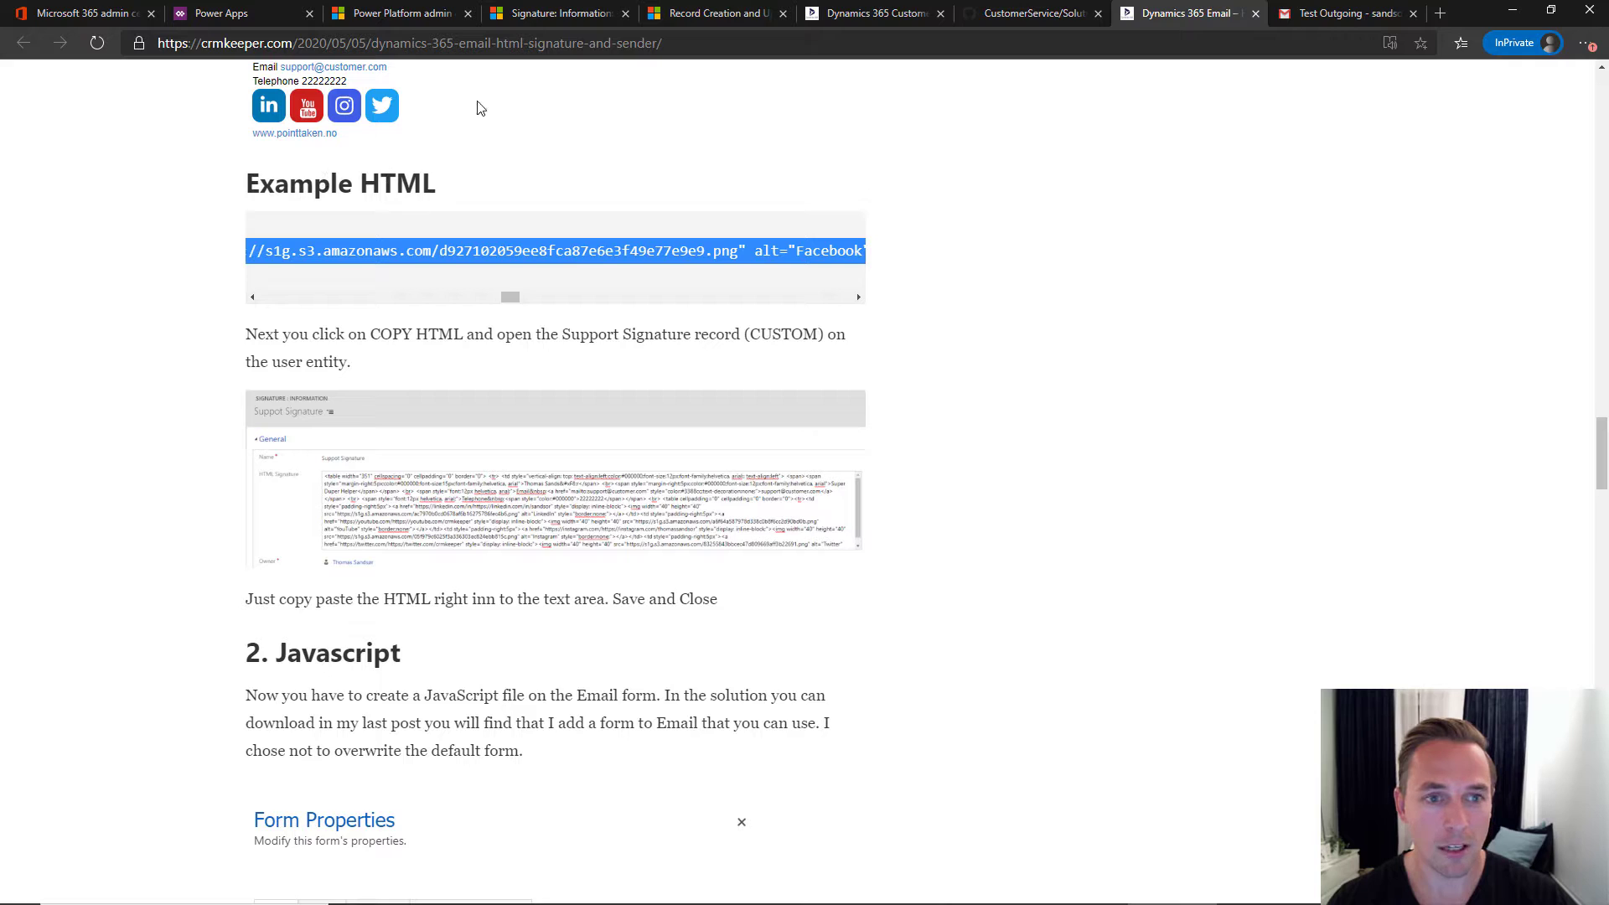
left_click(536, 13)
left_click(460, 302)
- Paste the copied HTML code into the HTML Signature field and save the Customer Service Signature
key("ctrl+v")
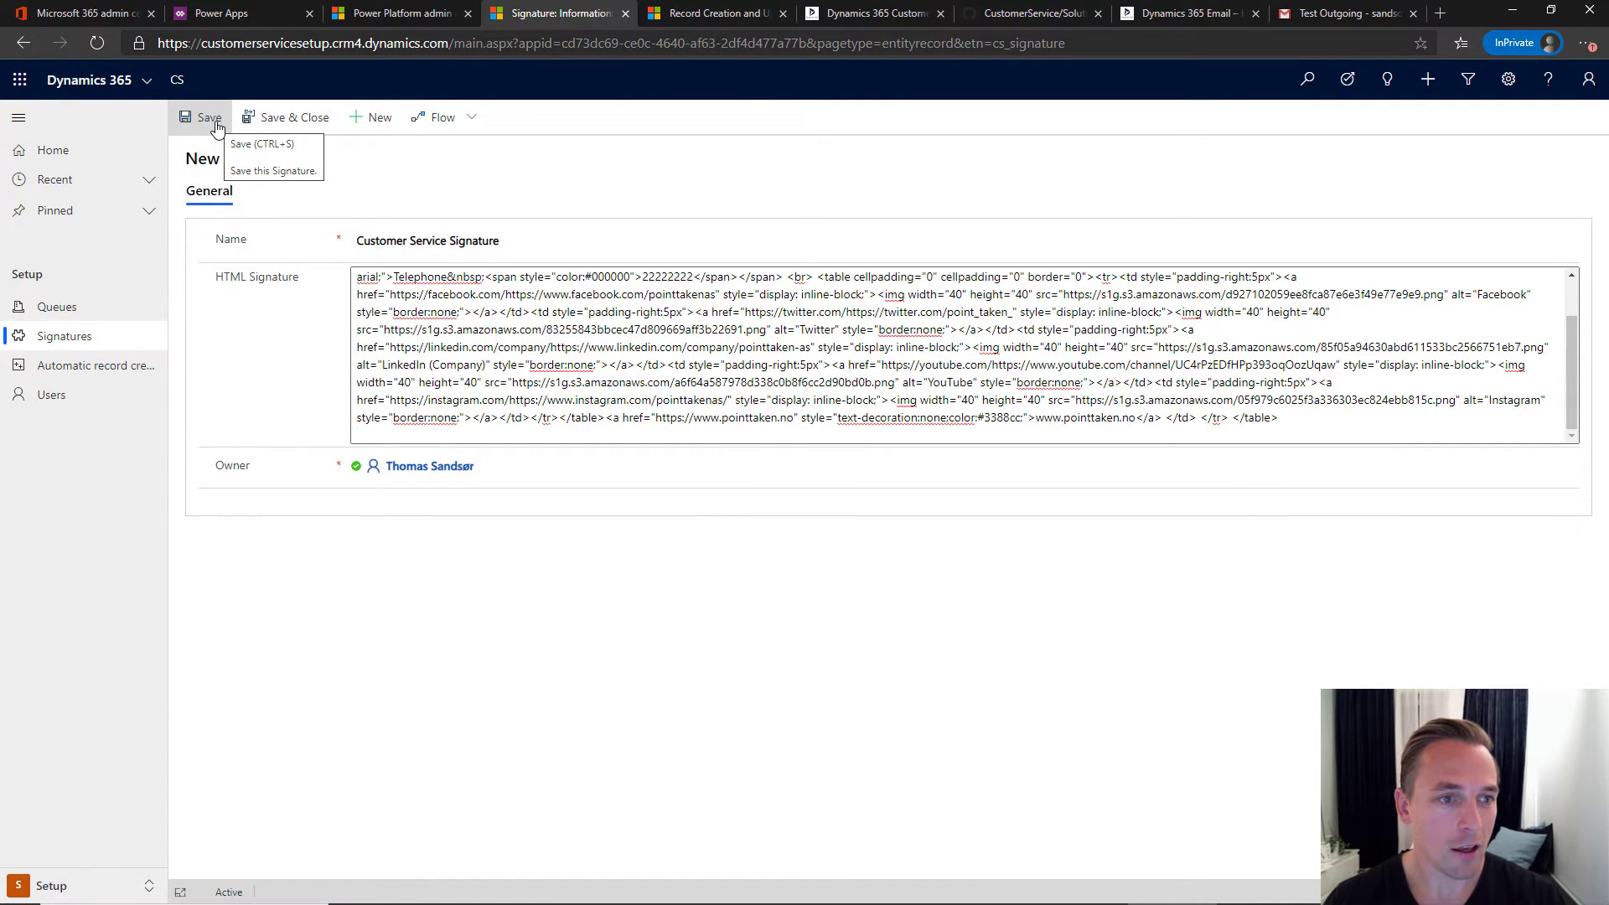
left_click(262, 125)
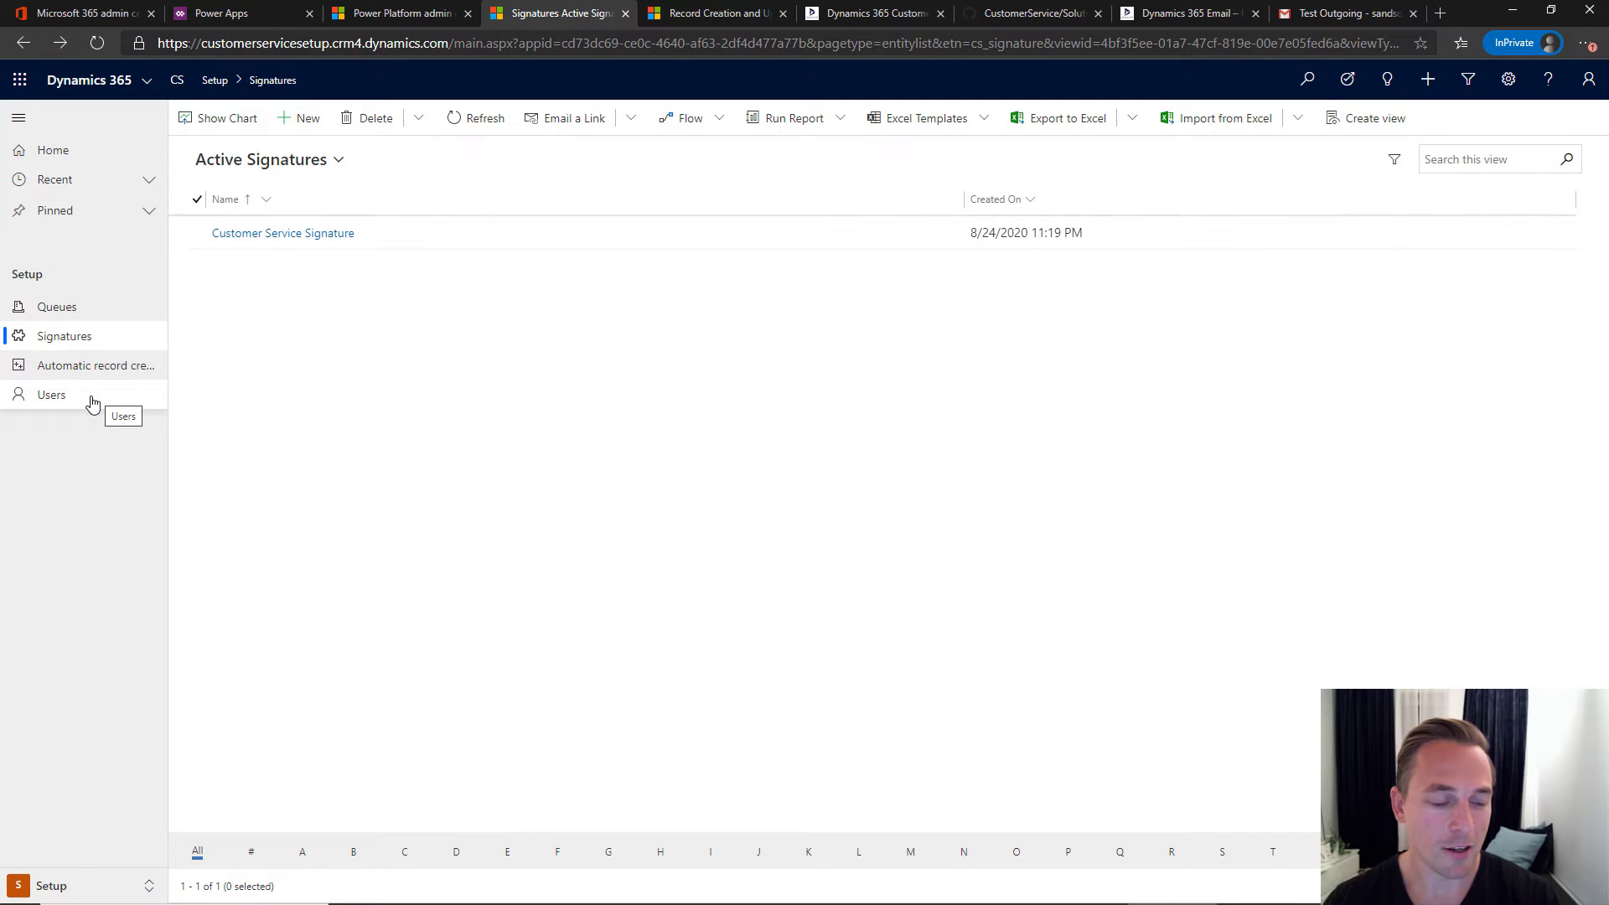
- Open the Enabled Users list, then return to the CRM Keeper guide at section 11
left_click(85, 403)
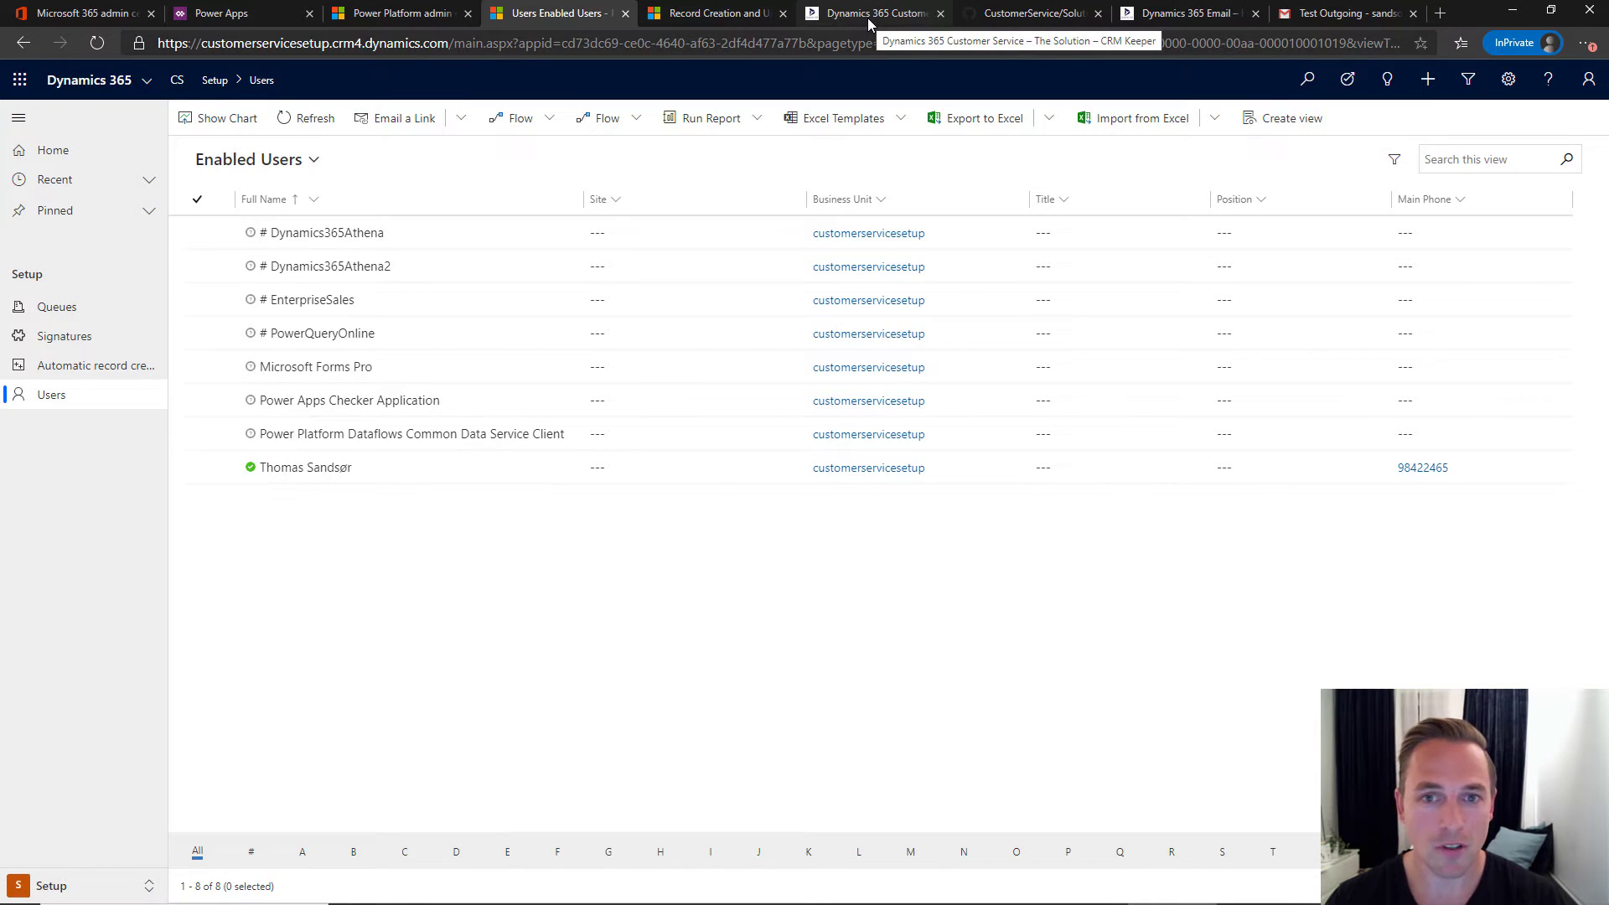
left_click(868, 18)
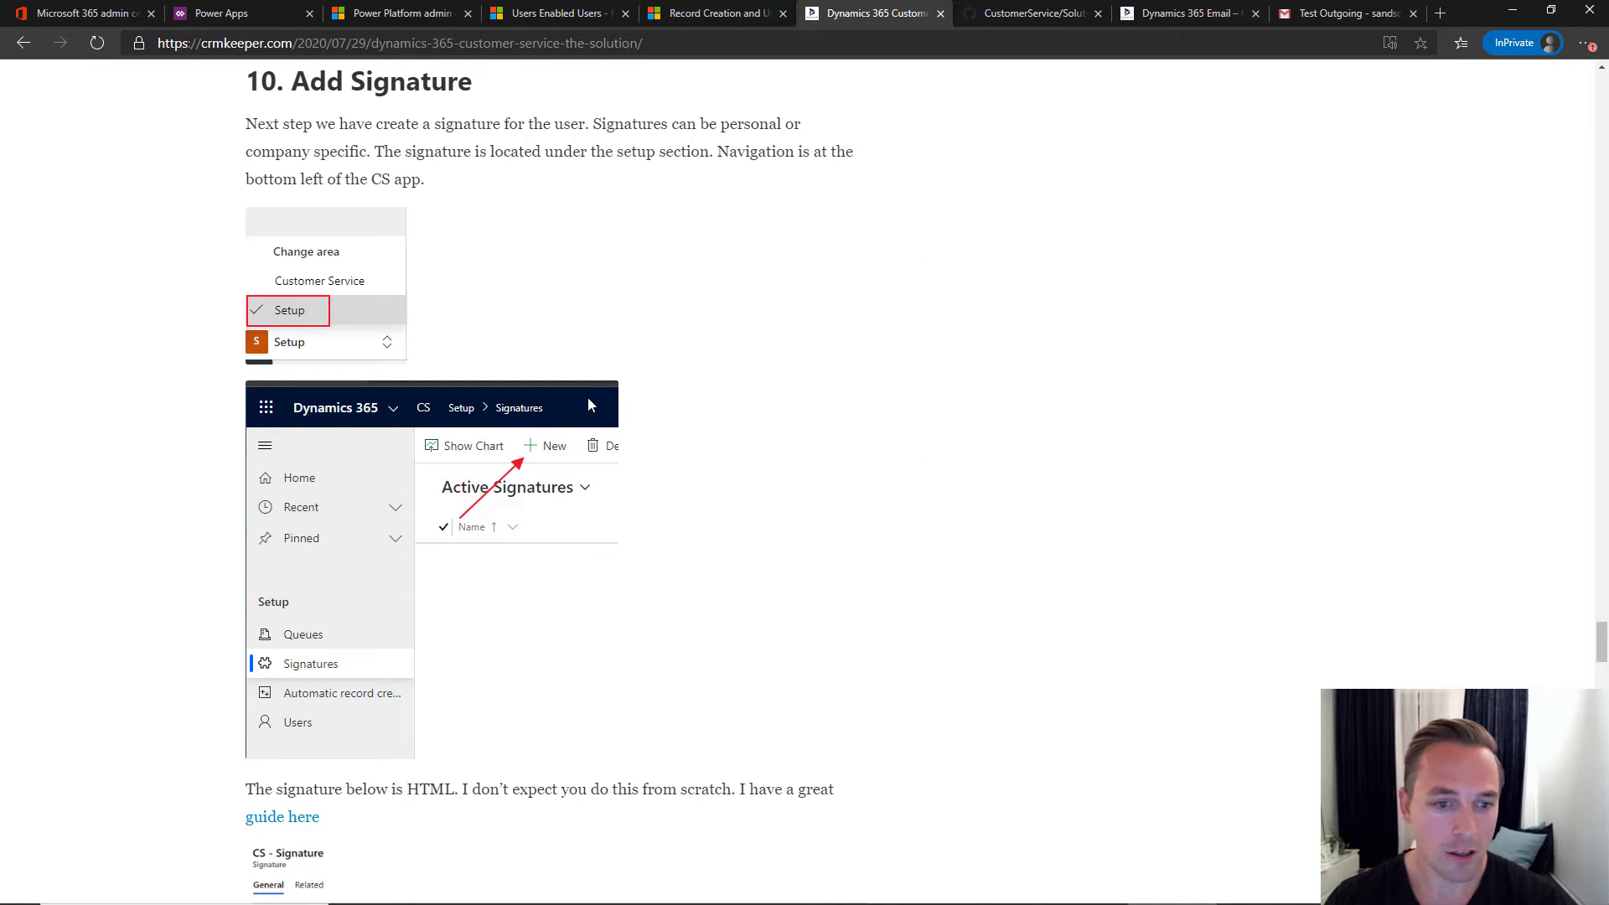
scroll(588, 401, "down", 10)
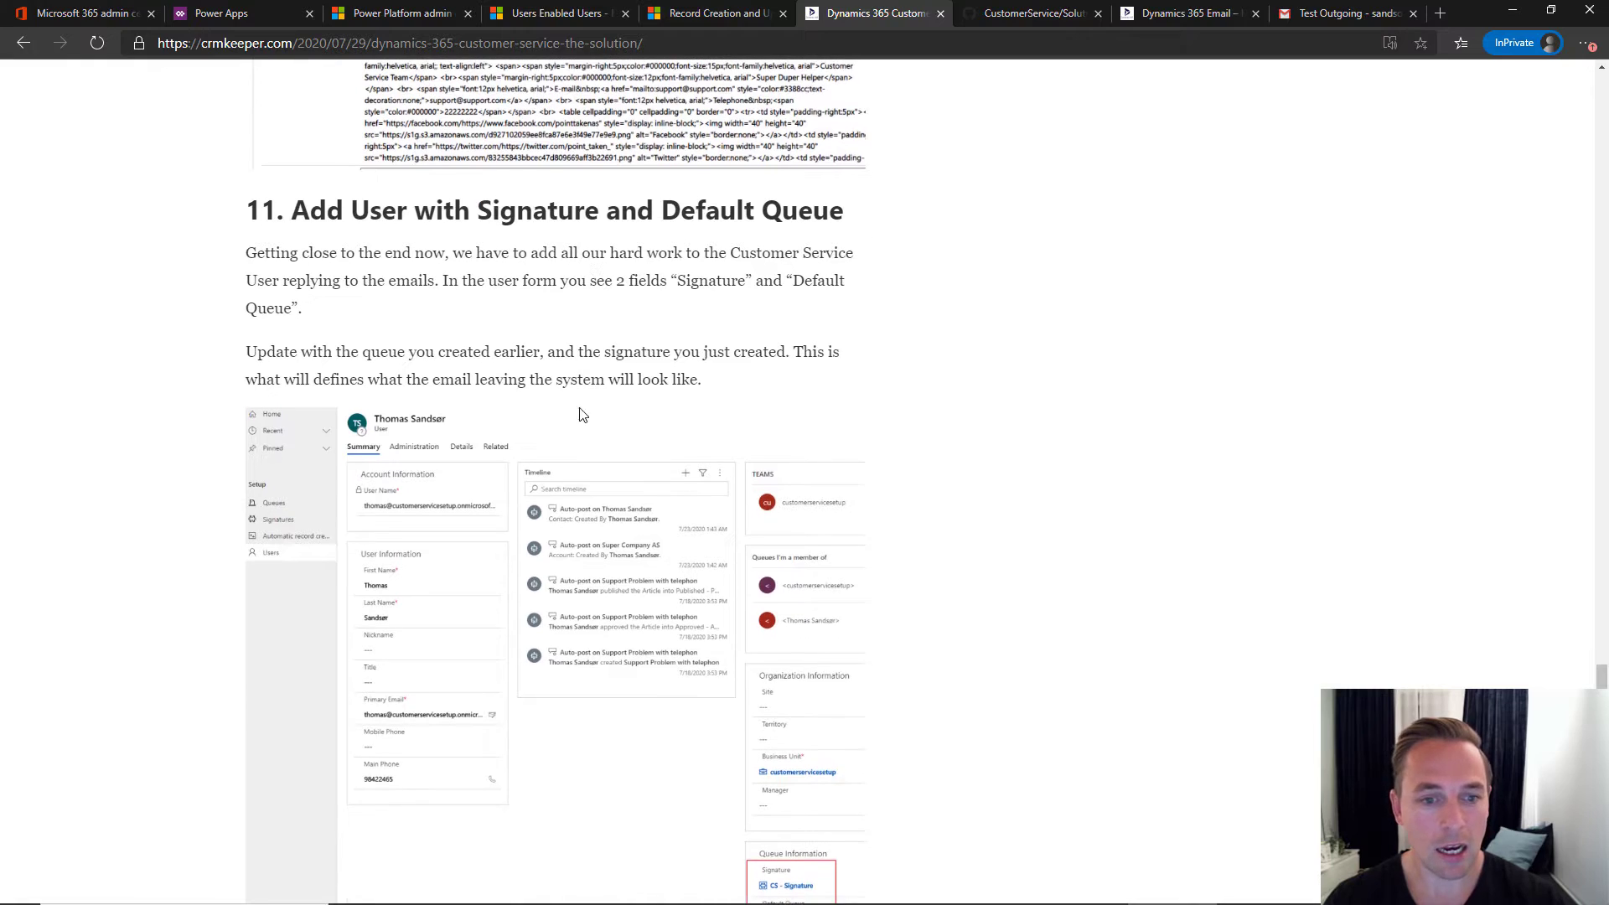
scroll(306, 398, "down", 3)
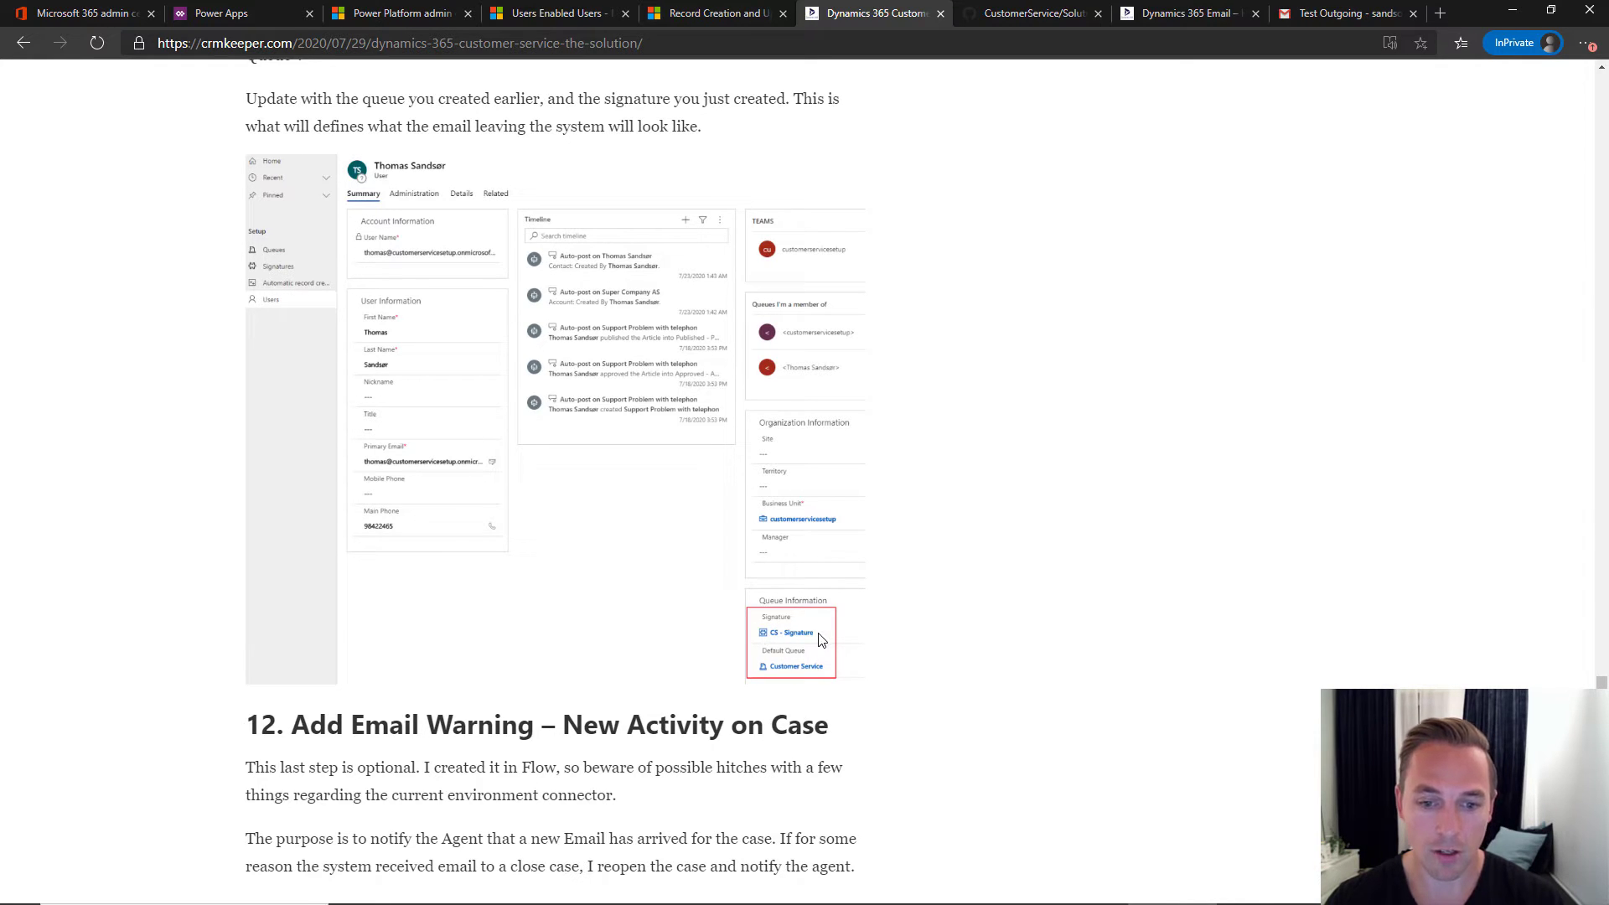
- Open the user's record and set Signature to Customer Service Signature and choose a Default Queue
left_click(507, 14)
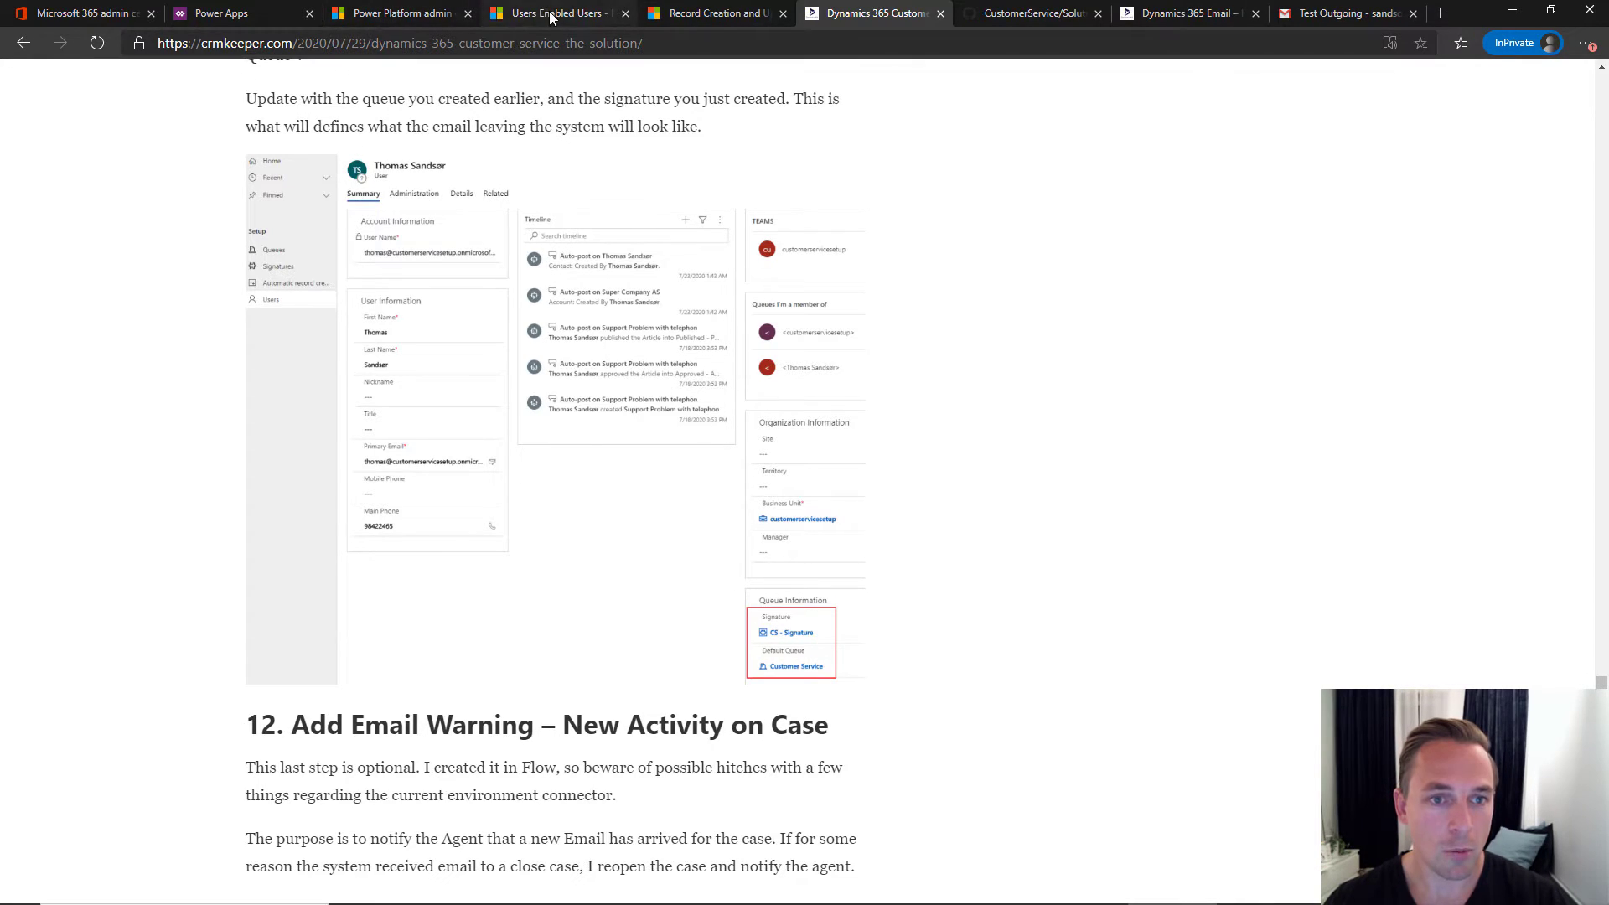
left_click(324, 470)
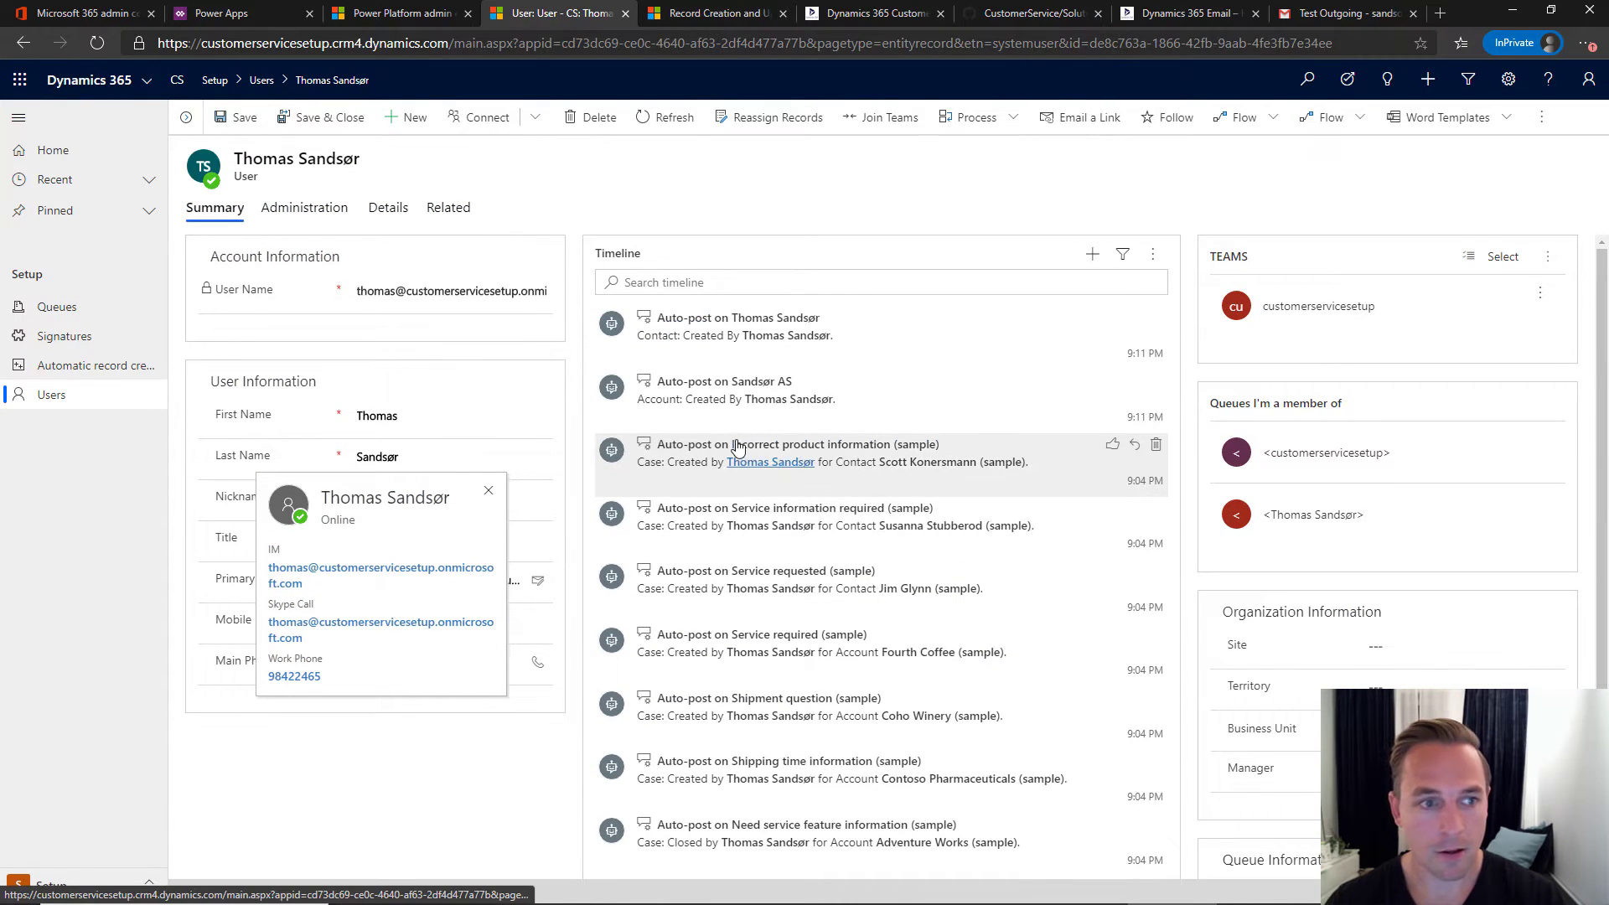
scroll(1137, 644, "down", 2)
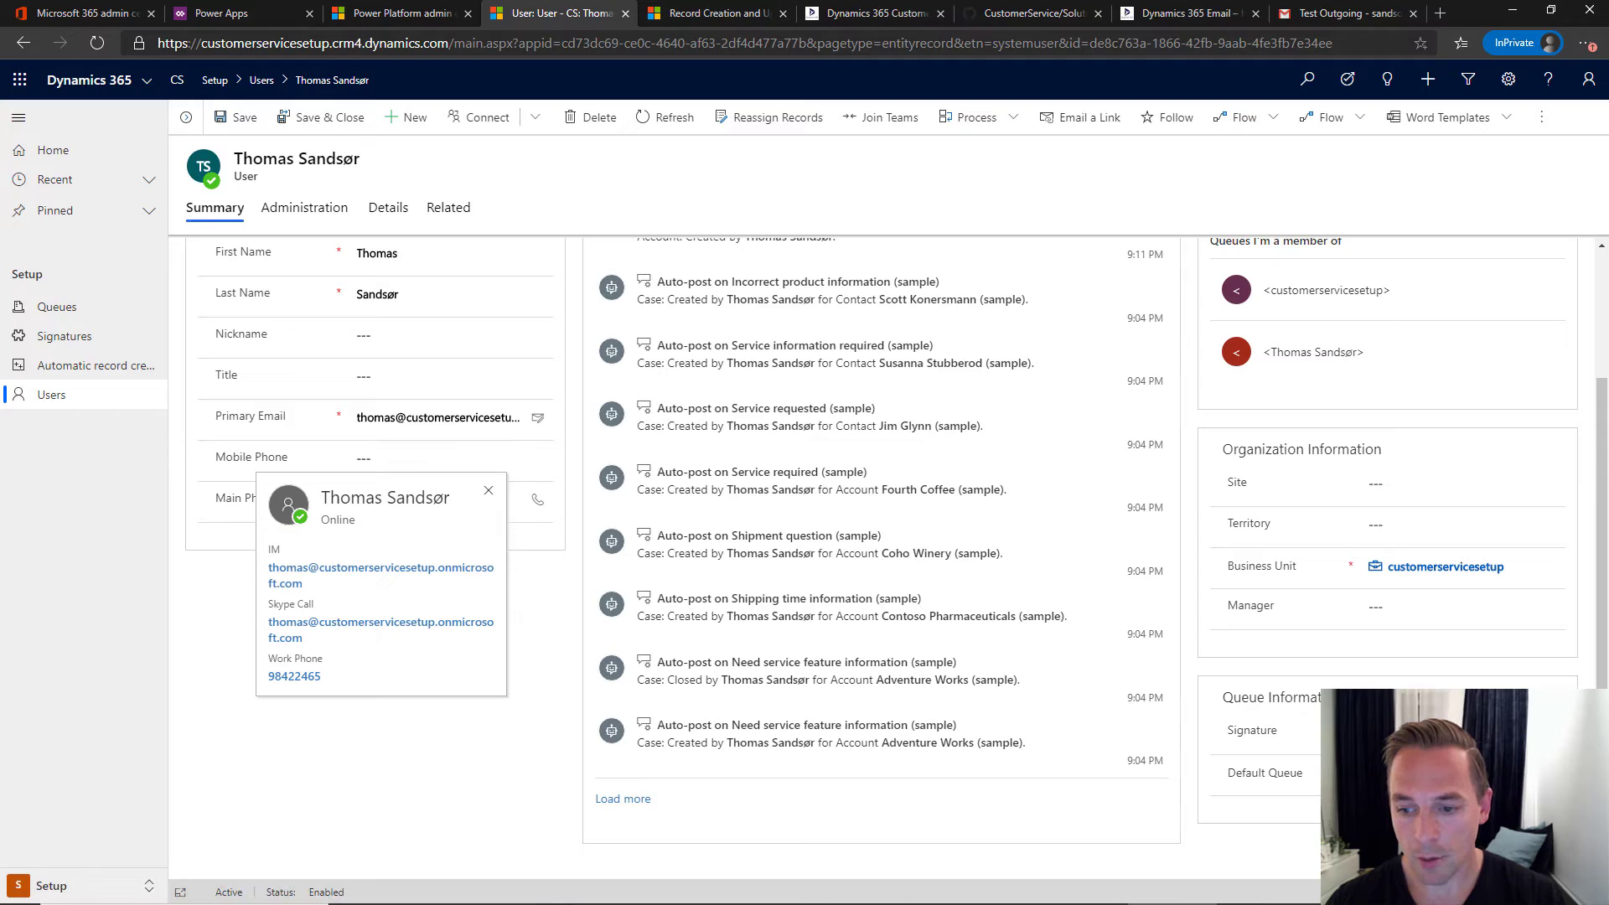
left_click(1291, 731)
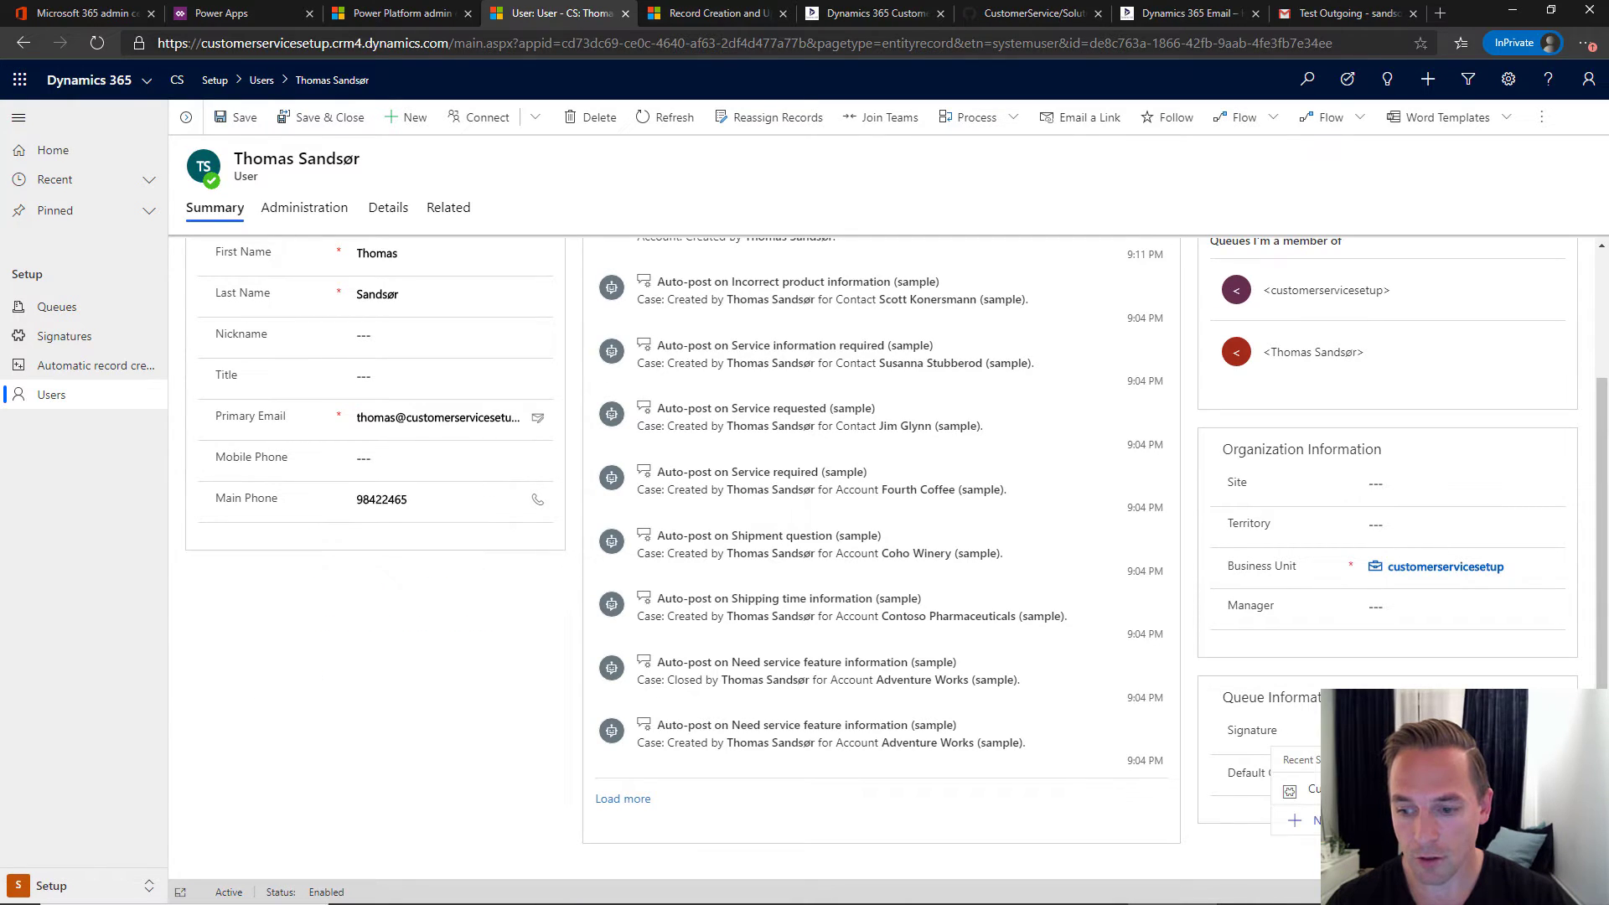
left_click(1390, 790)
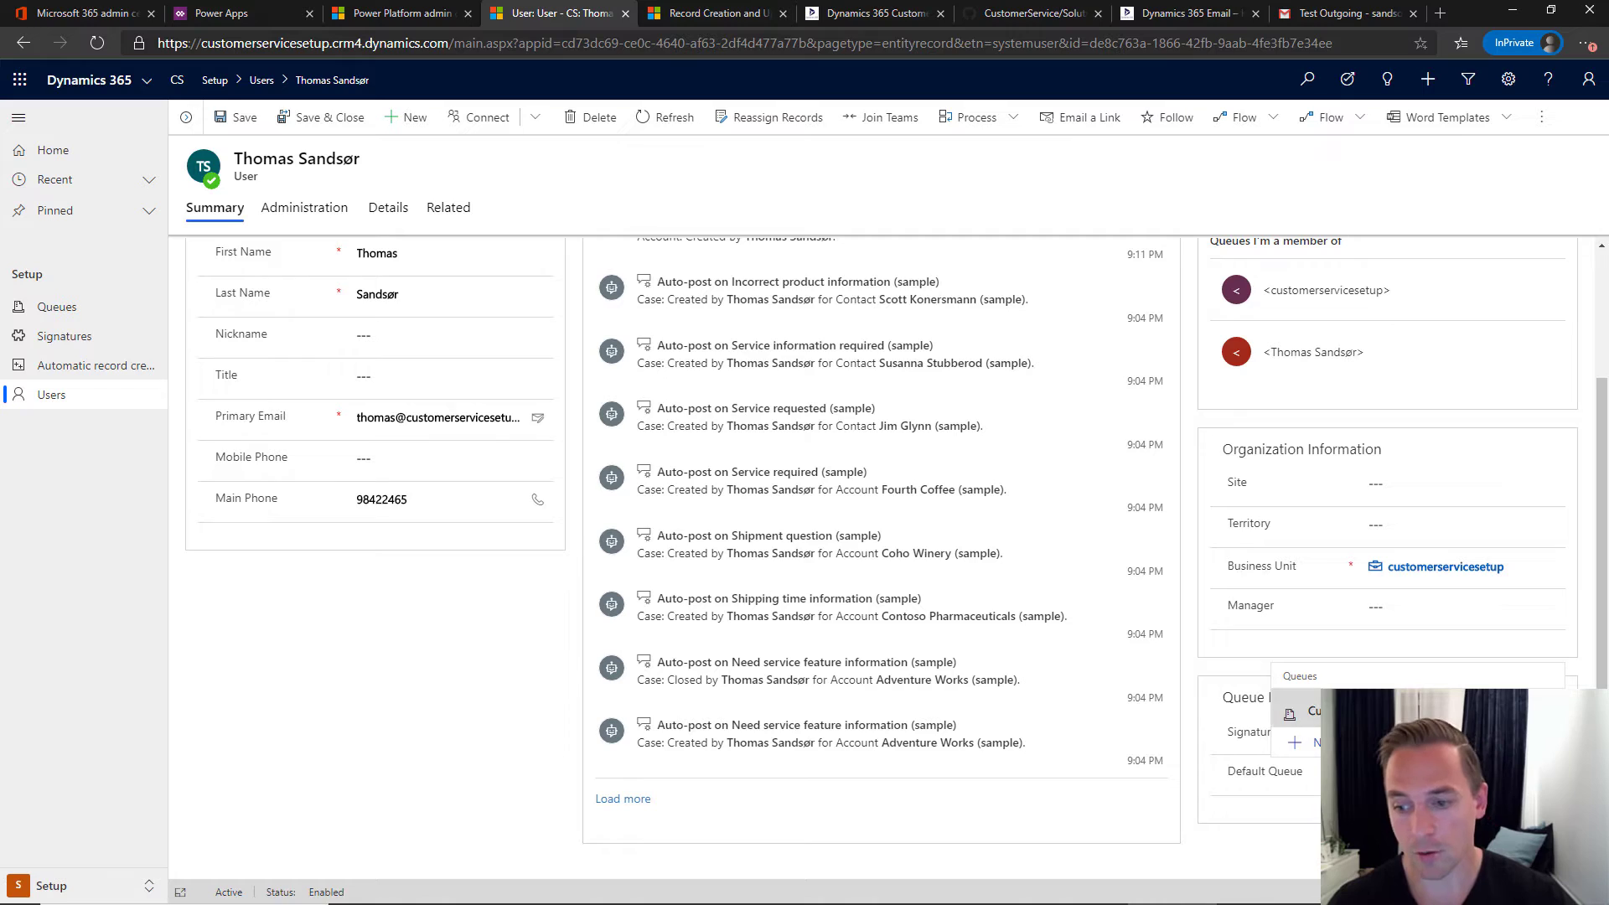
left_click(1157, 804)
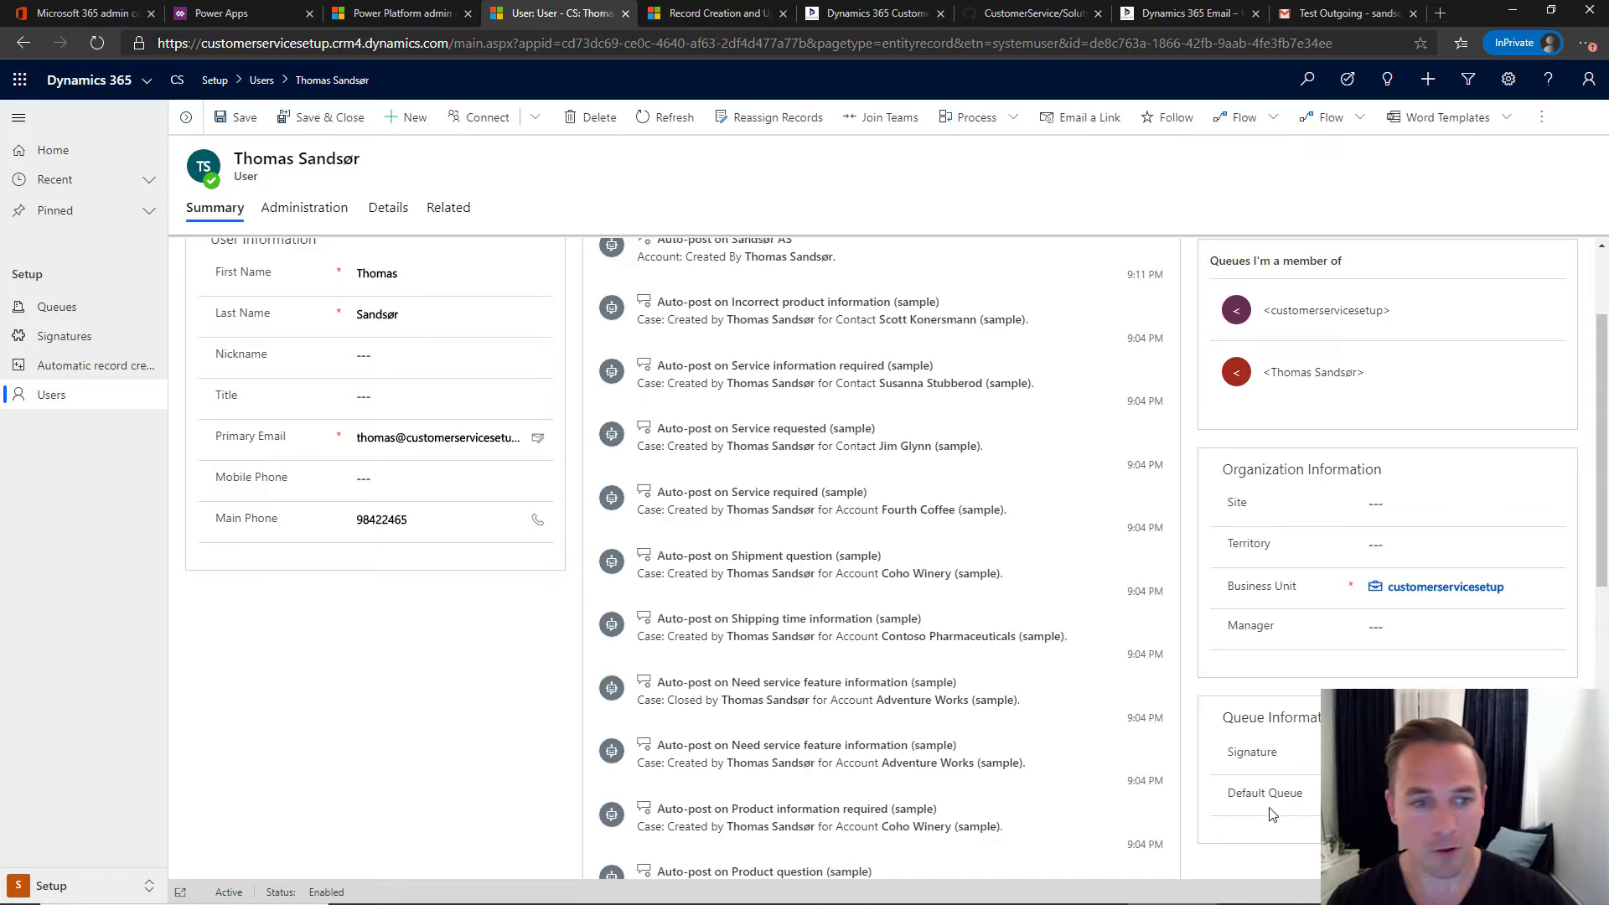
- Save the user record, then read blog section 12 'Add Email Warning – New Activity on Case'
left_click(330, 119)
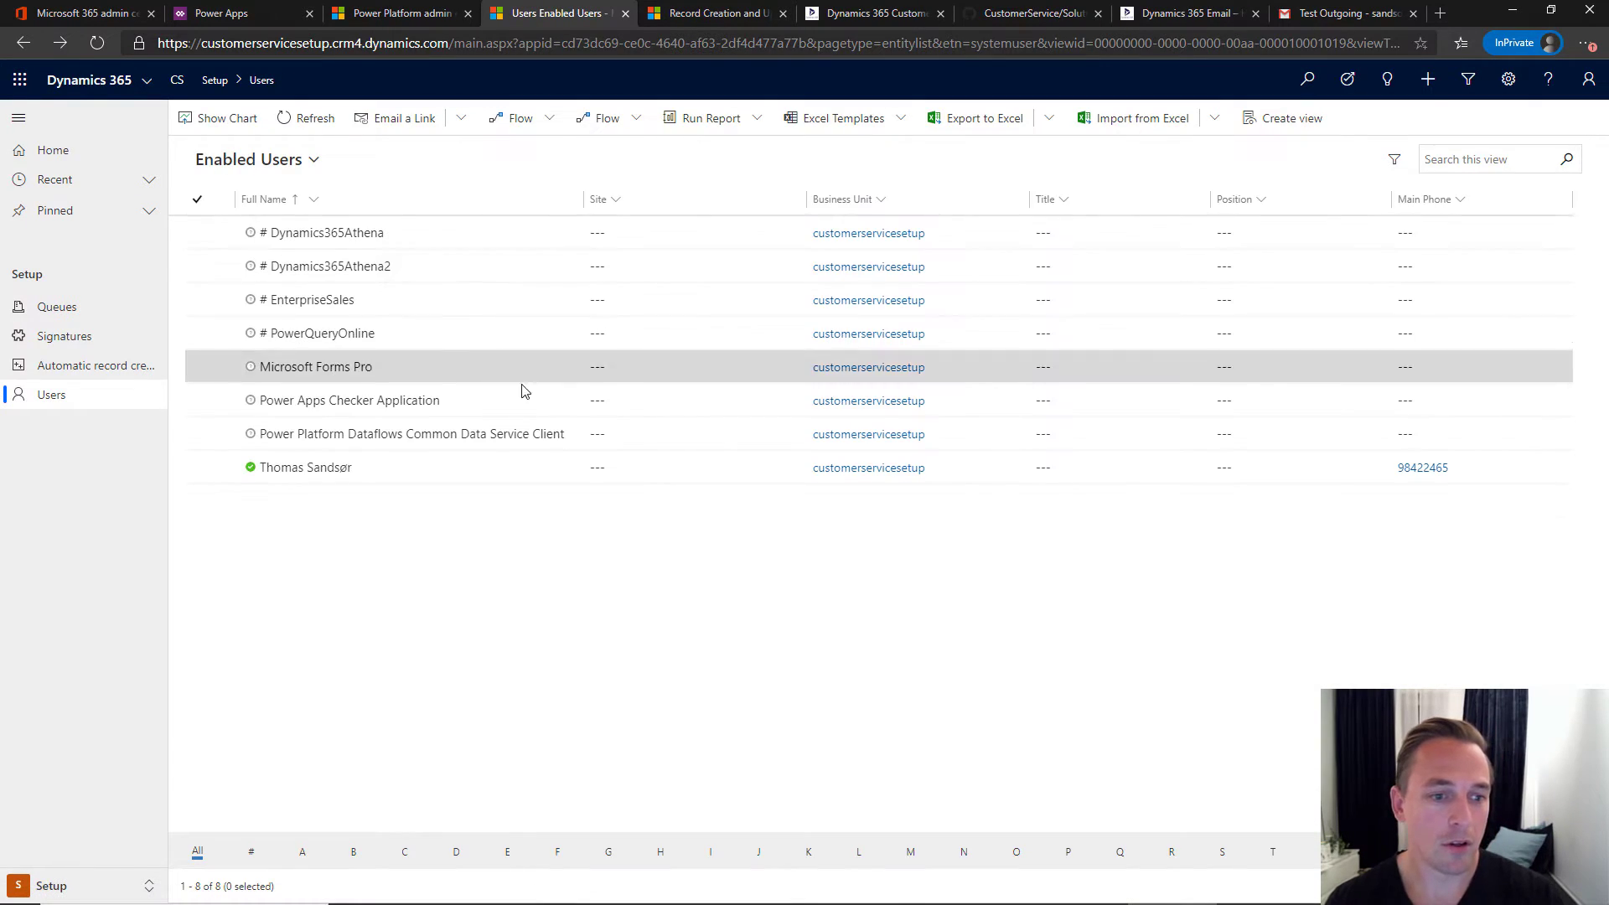
left_click(874, 13)
scroll(523, 455, "down", 6)
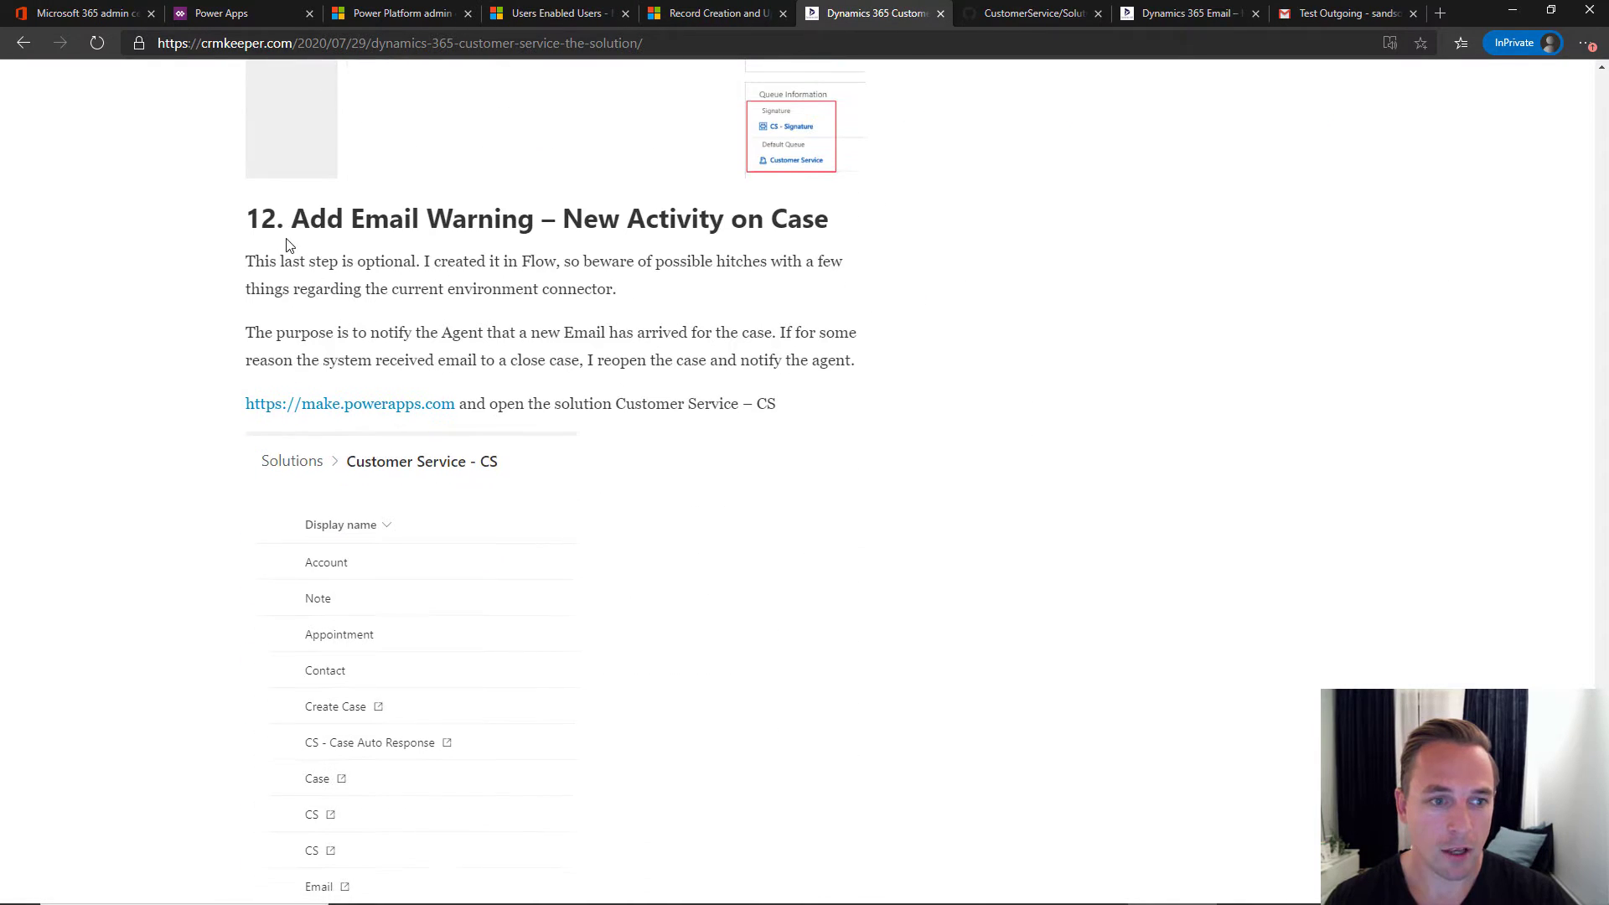
left_click_drag(261, 219, 833, 220)
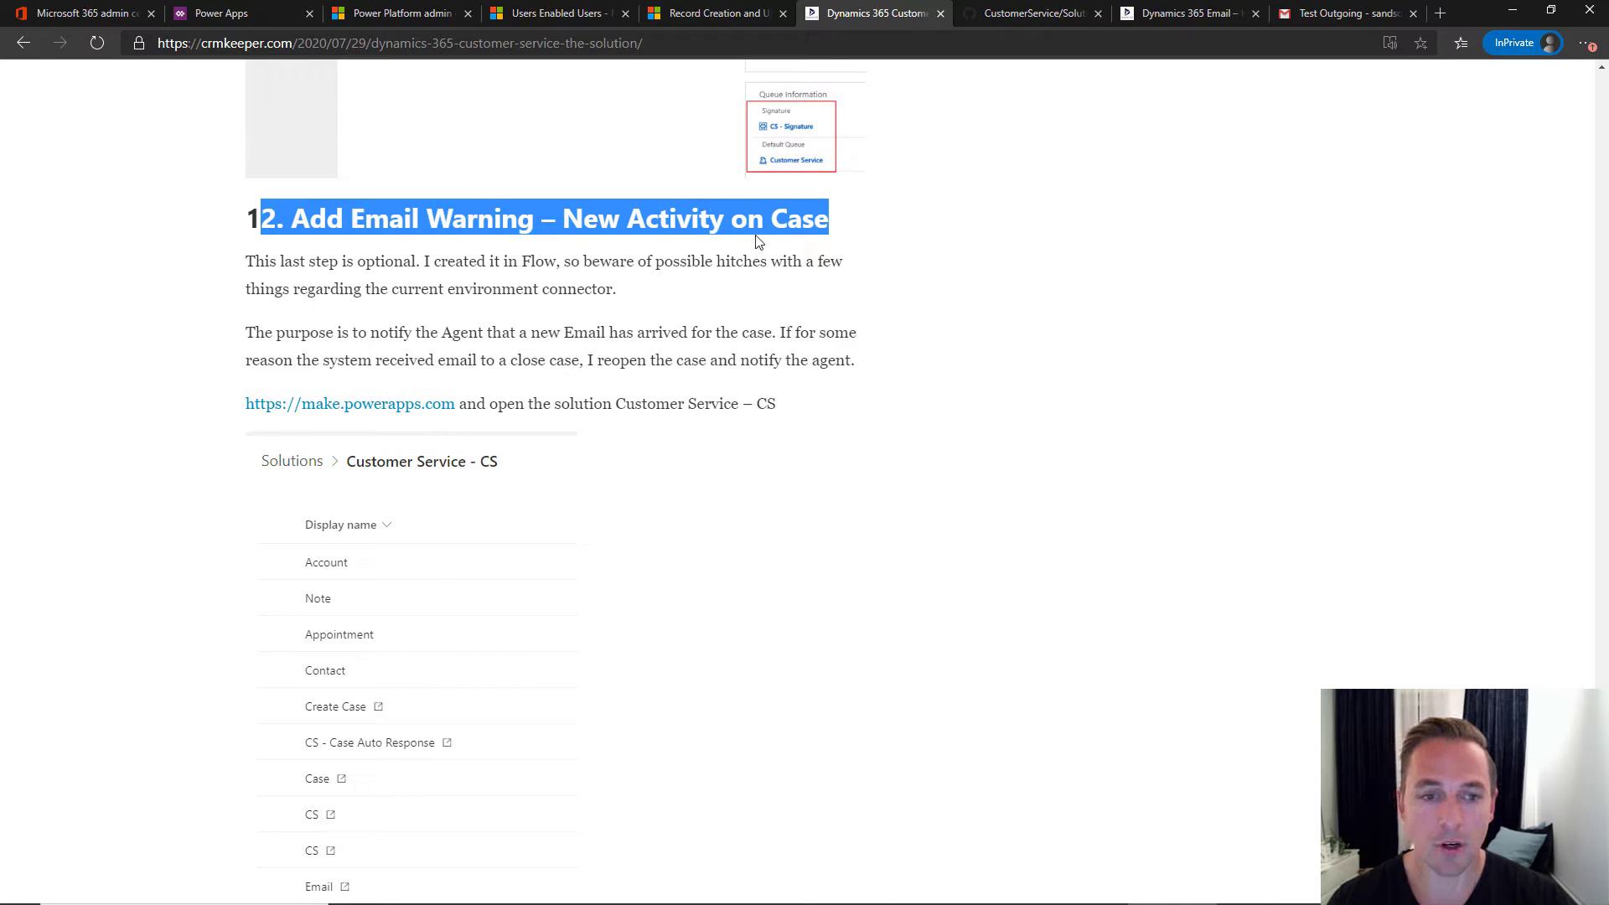
scroll(758, 241, "down", 2)
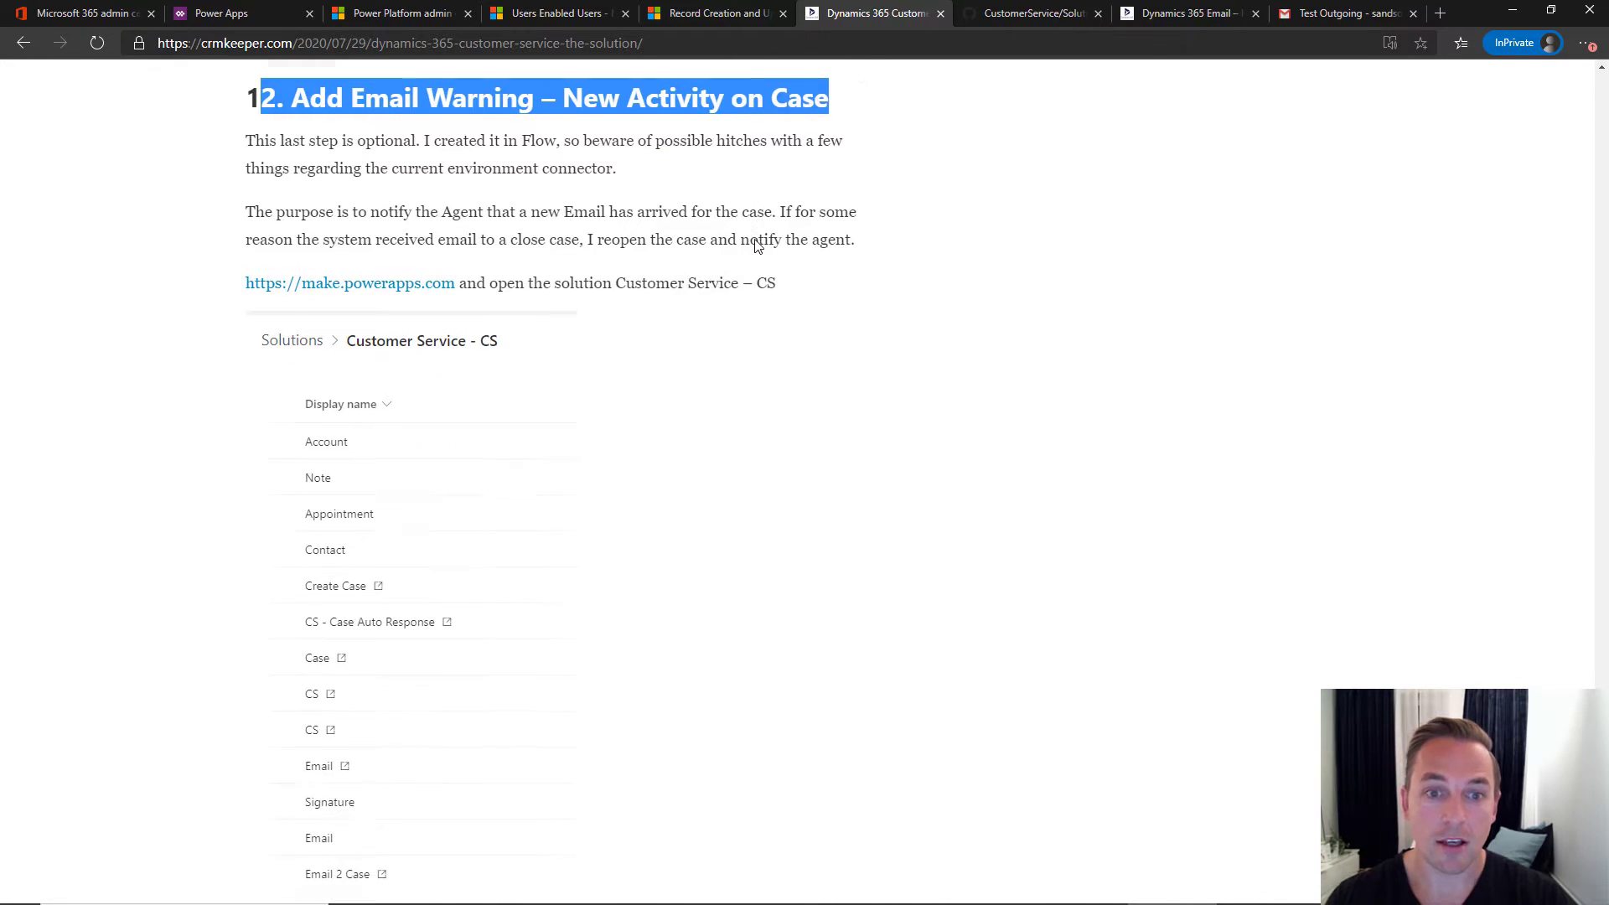
scroll(755, 242, "down", 10)
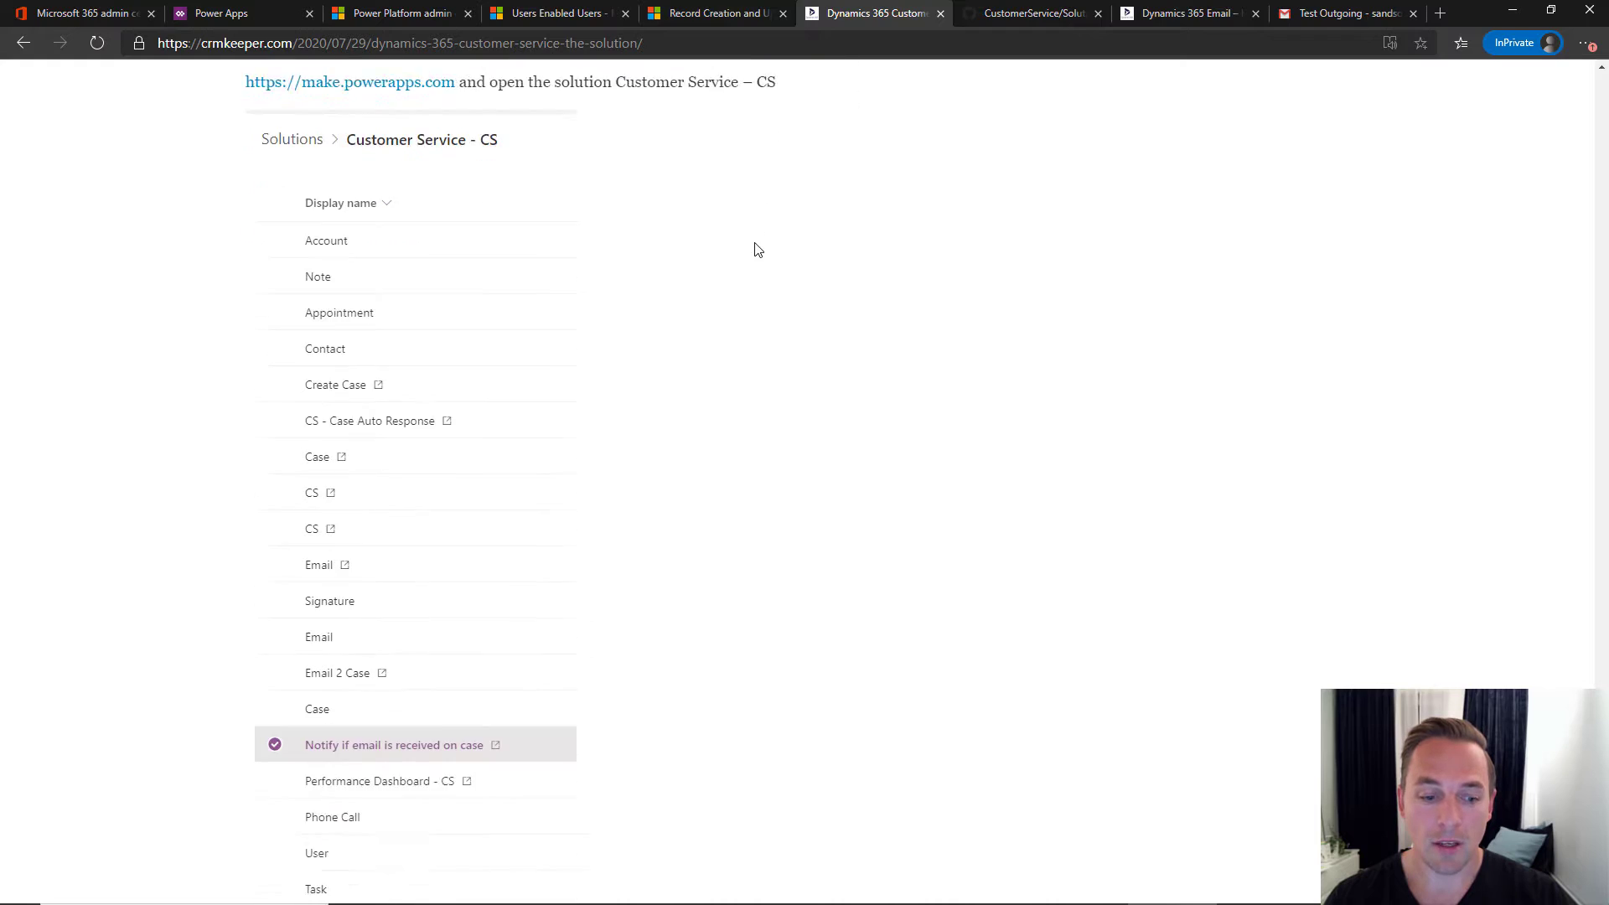
scroll(758, 249, "up", 6)
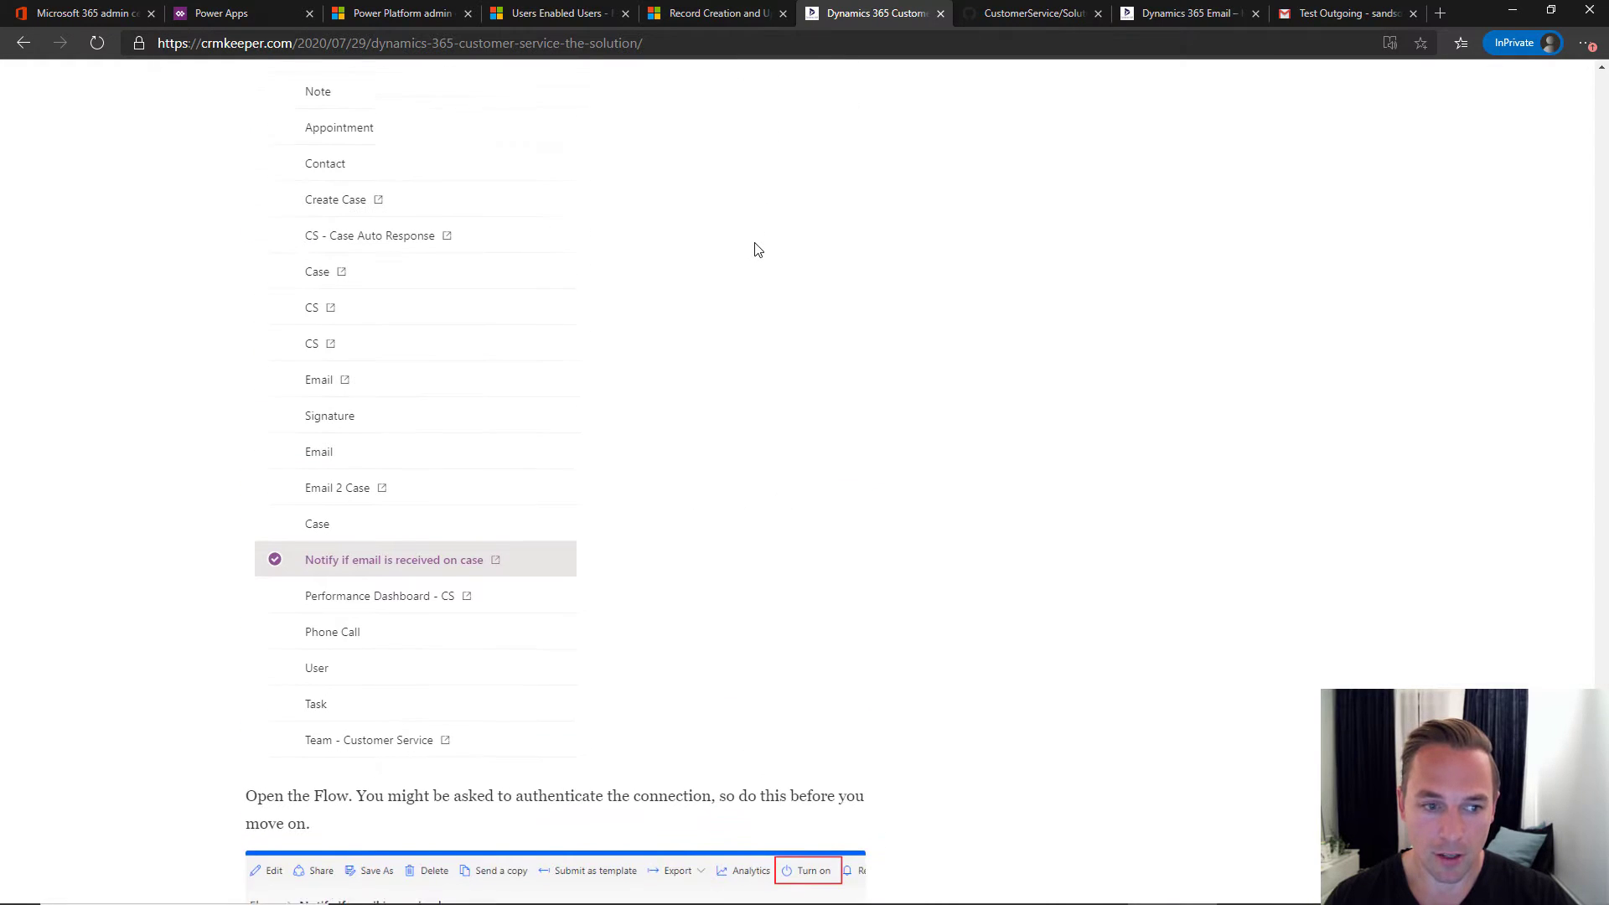
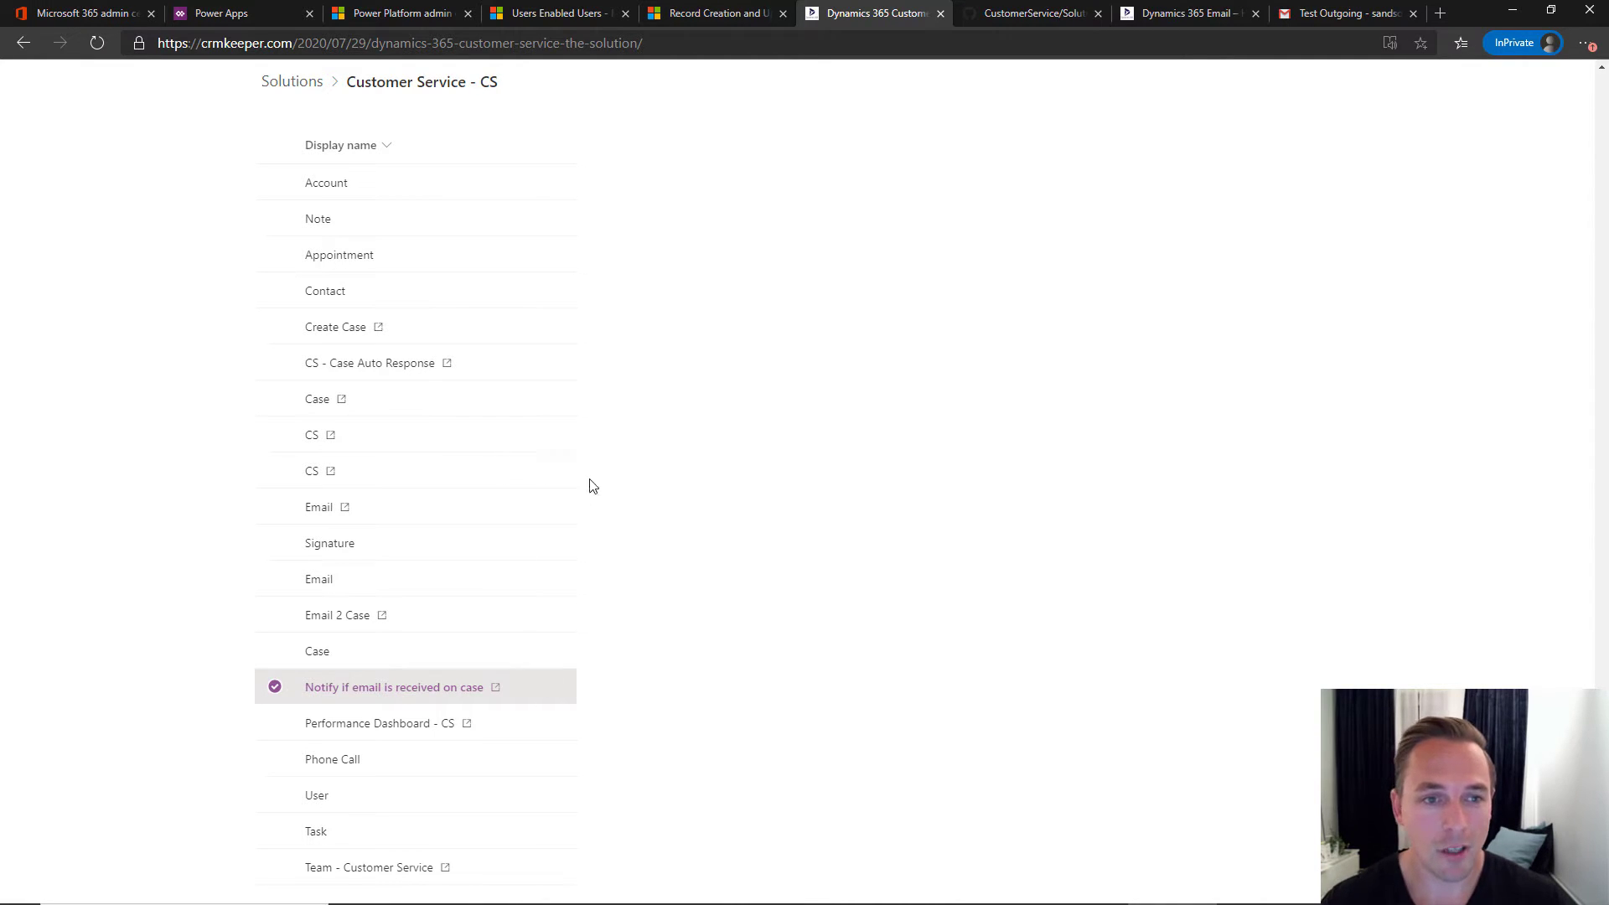
- Open the Notify if email is received on case flow from the Customer Service - CS solution, filtered to Flow
scroll(629, 479, "down", 3)
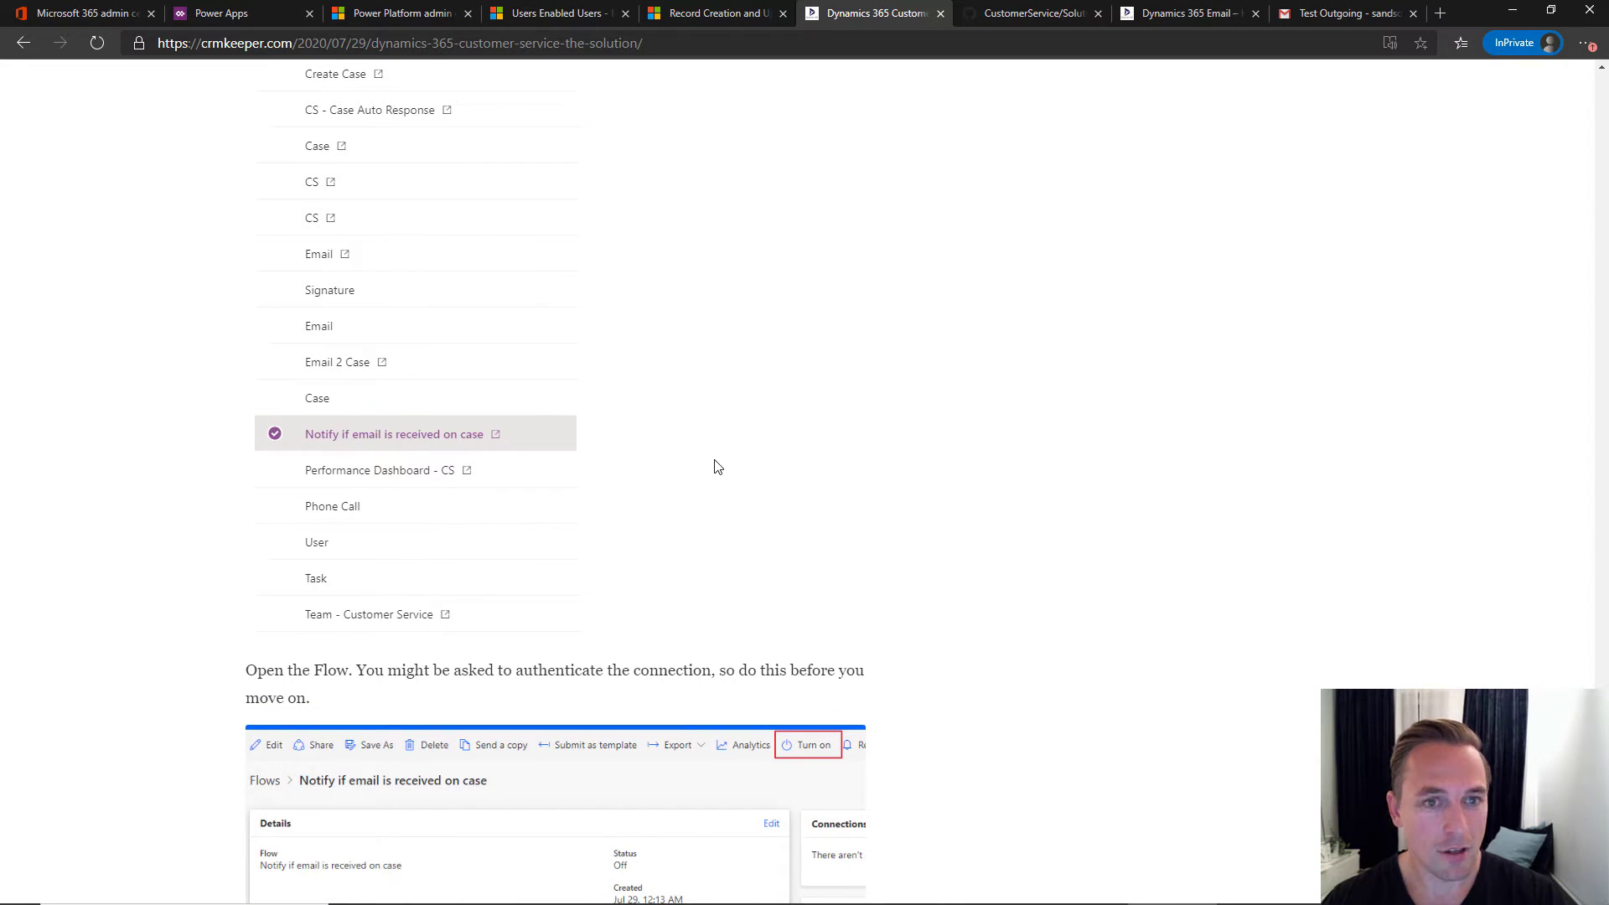
scroll(715, 452, "up", 2)
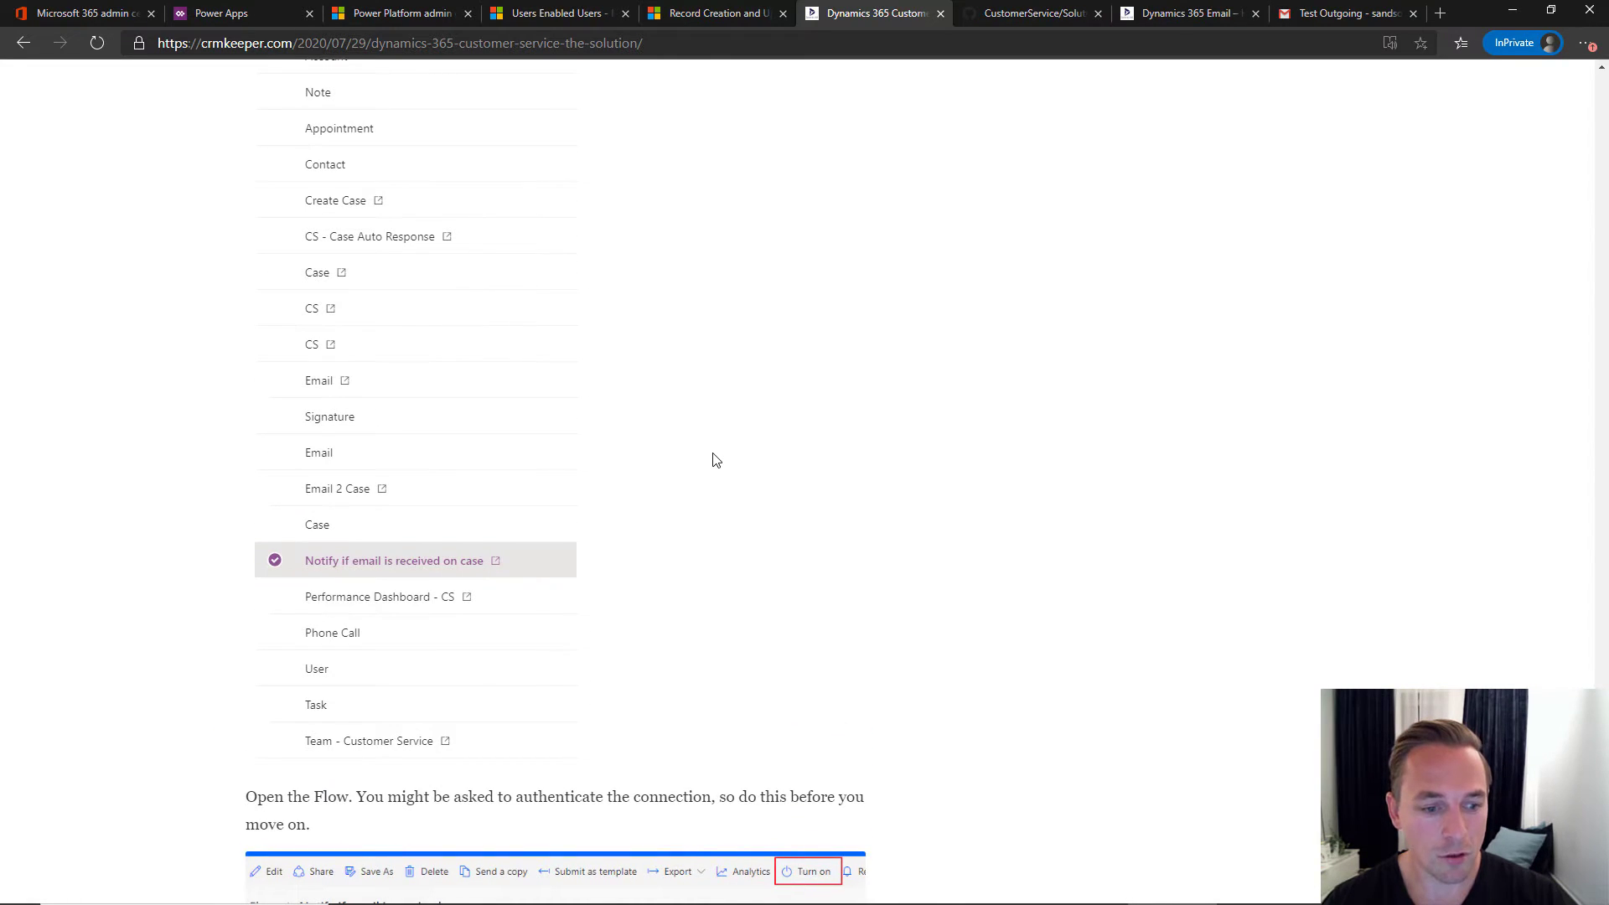
scroll(714, 459, "up", 2)
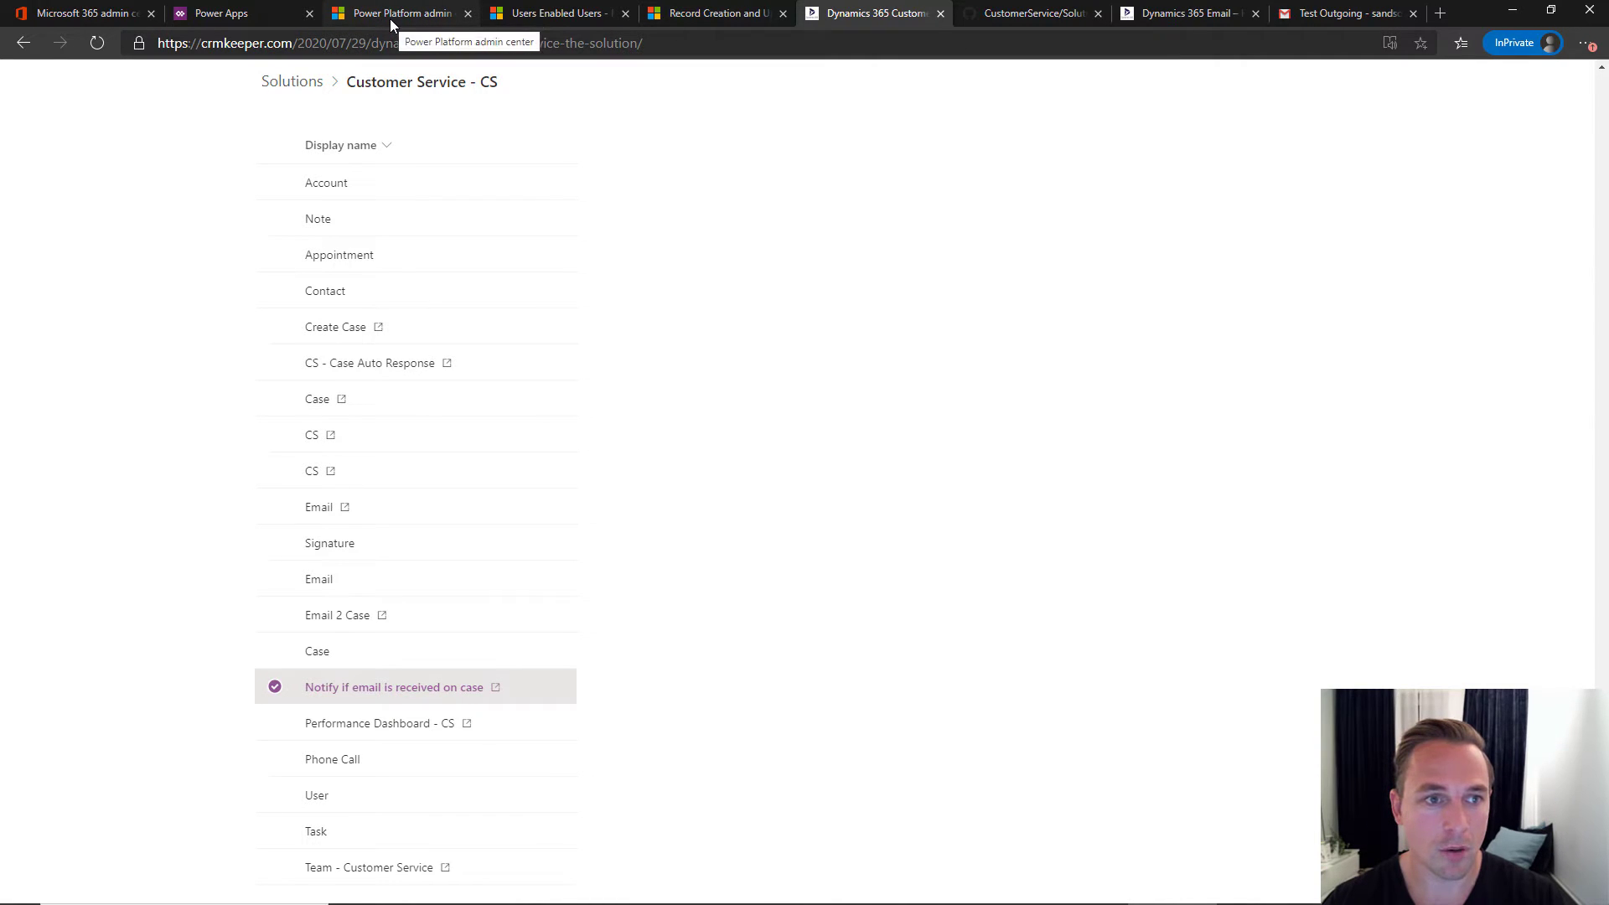
left_click(251, 13)
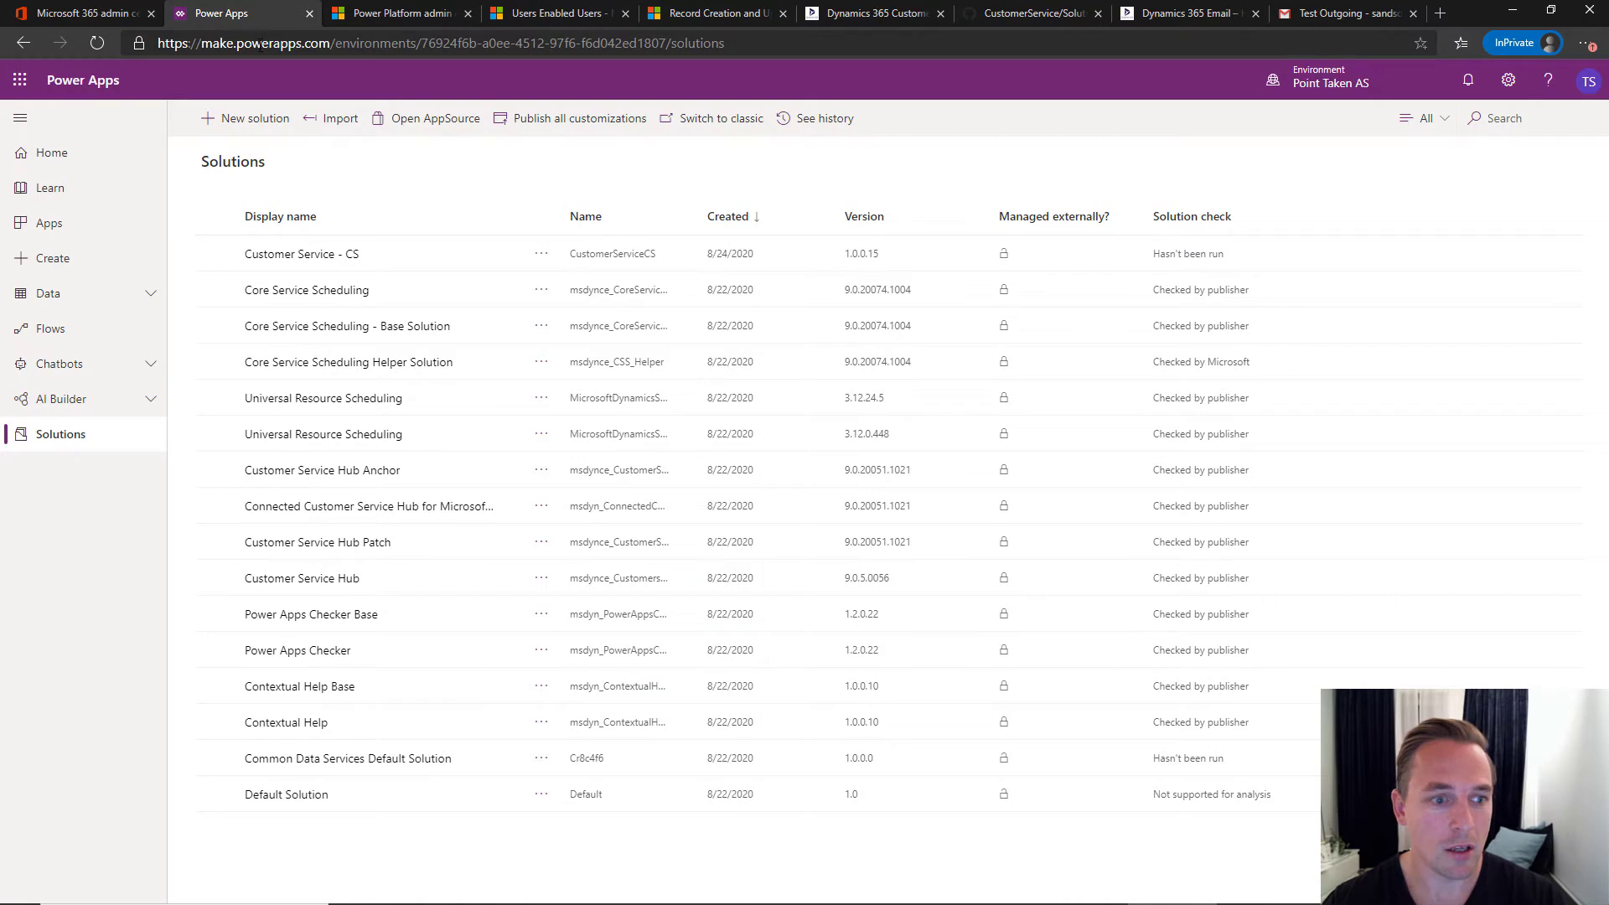
left_click(316, 255)
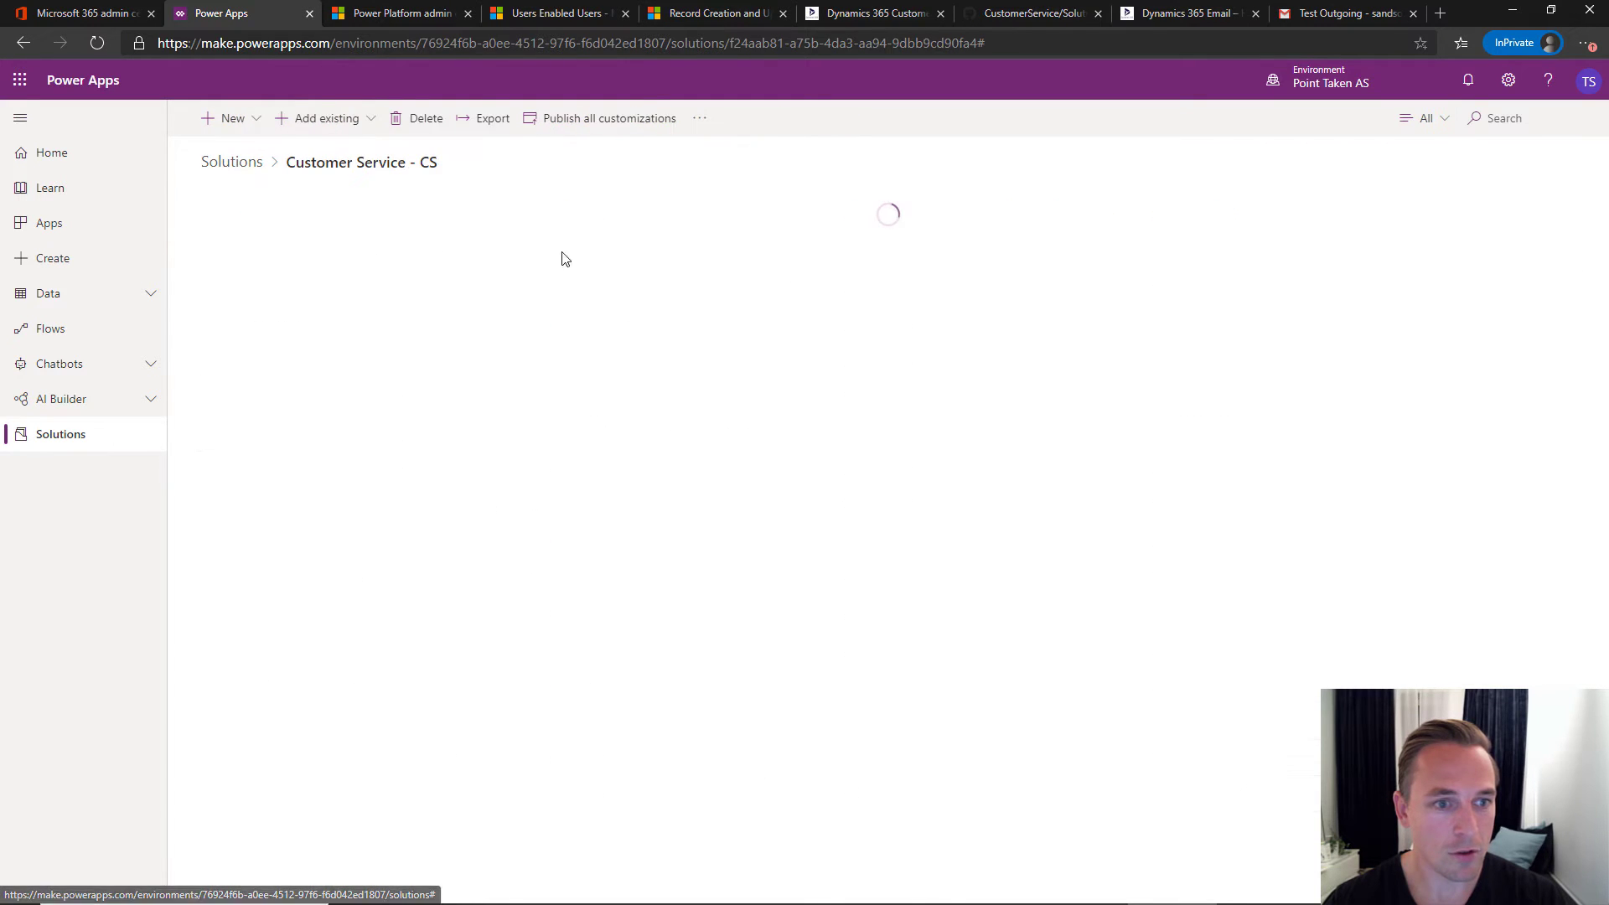
left_click(1412, 118)
left_click(1188, 322)
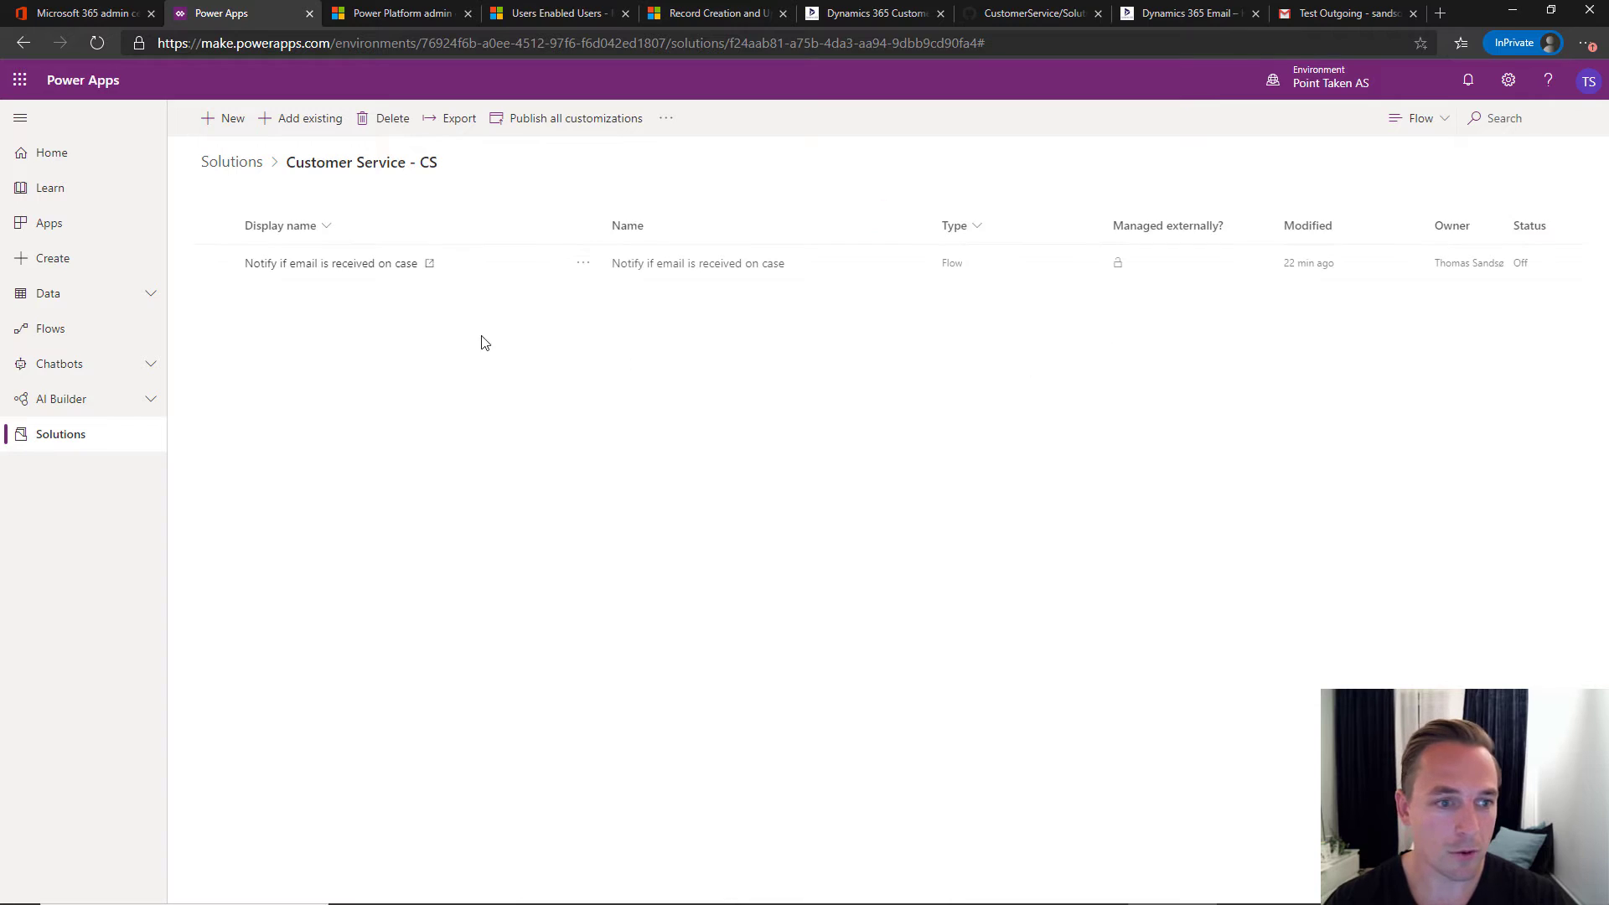
left_click(337, 267)
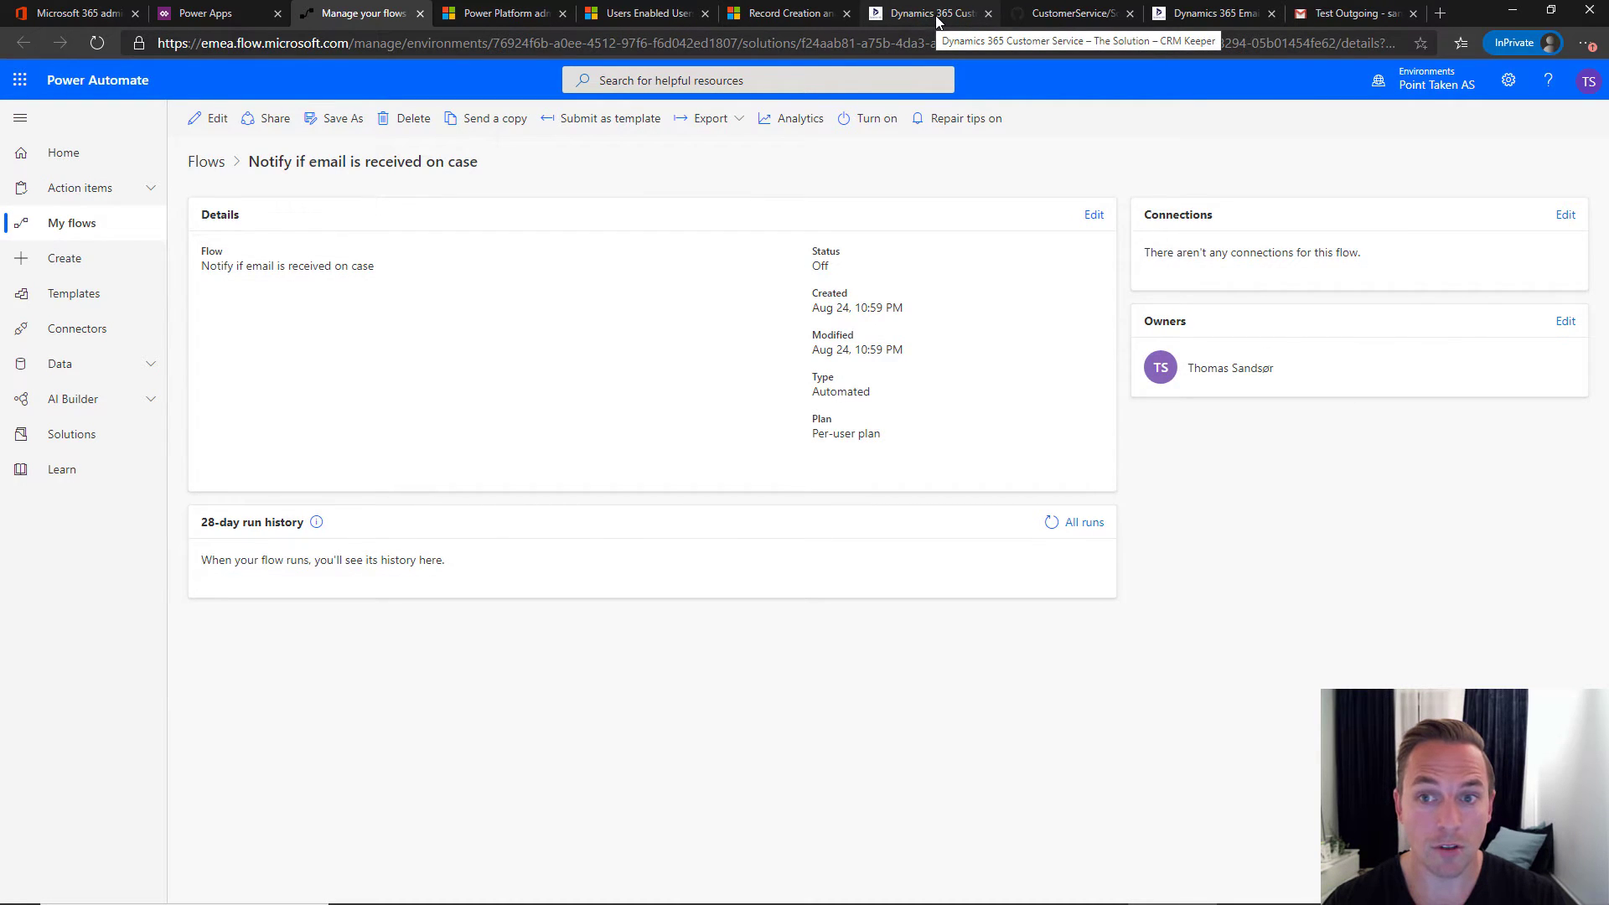
- Read the blog's next instructions, then return to the flow's details page
left_click(936, 20)
scroll(771, 344, "down", 5)
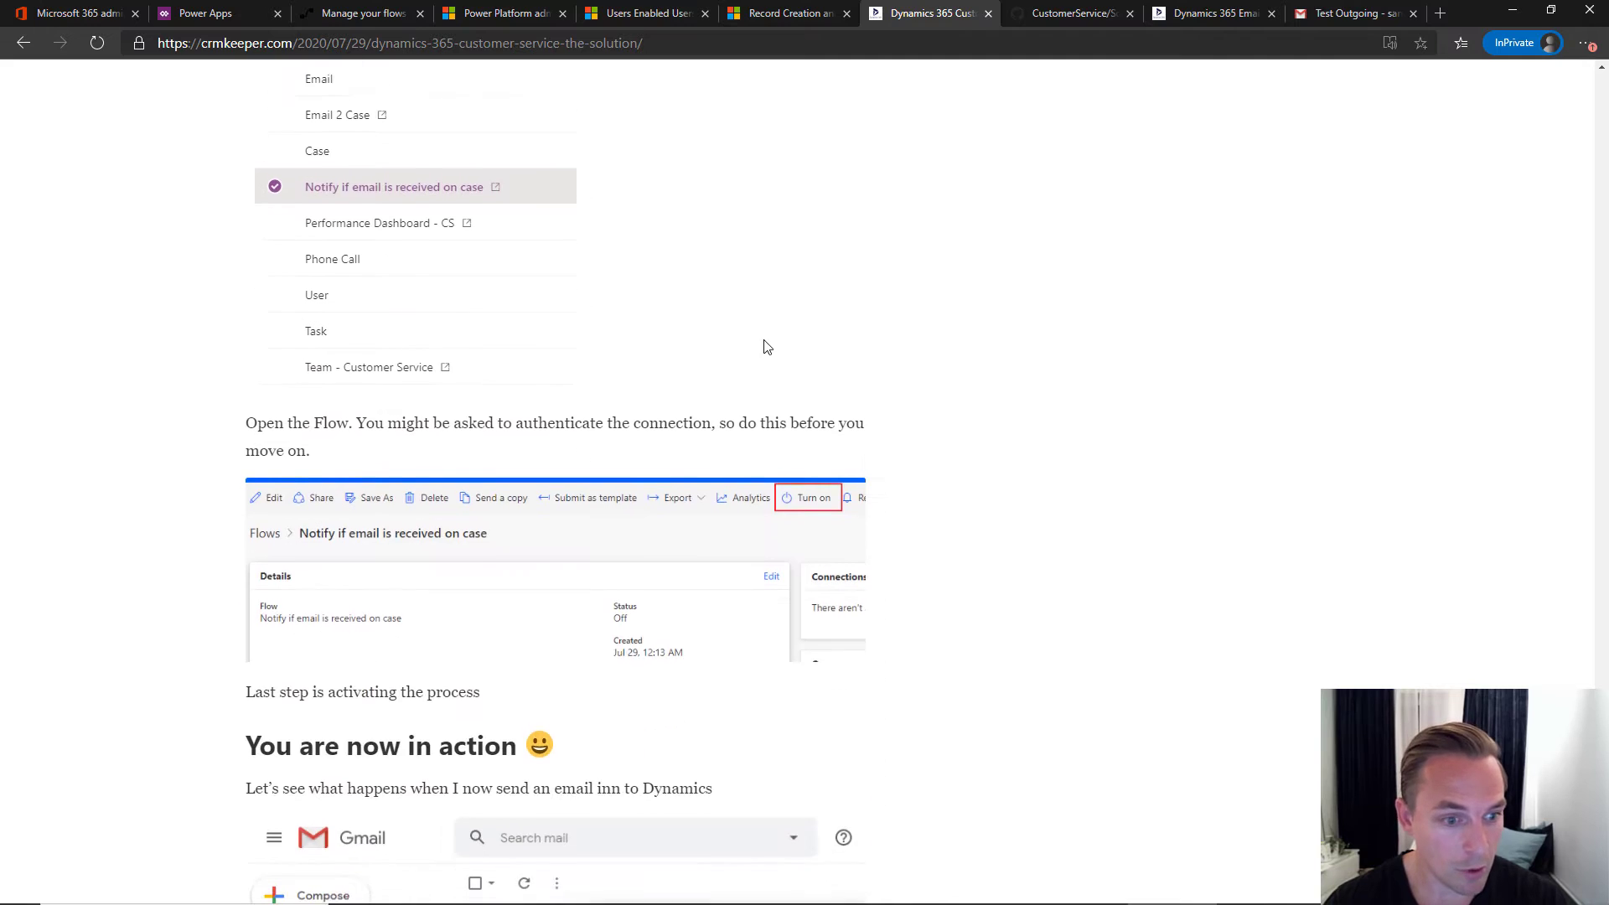
scroll(771, 347, "down", 2)
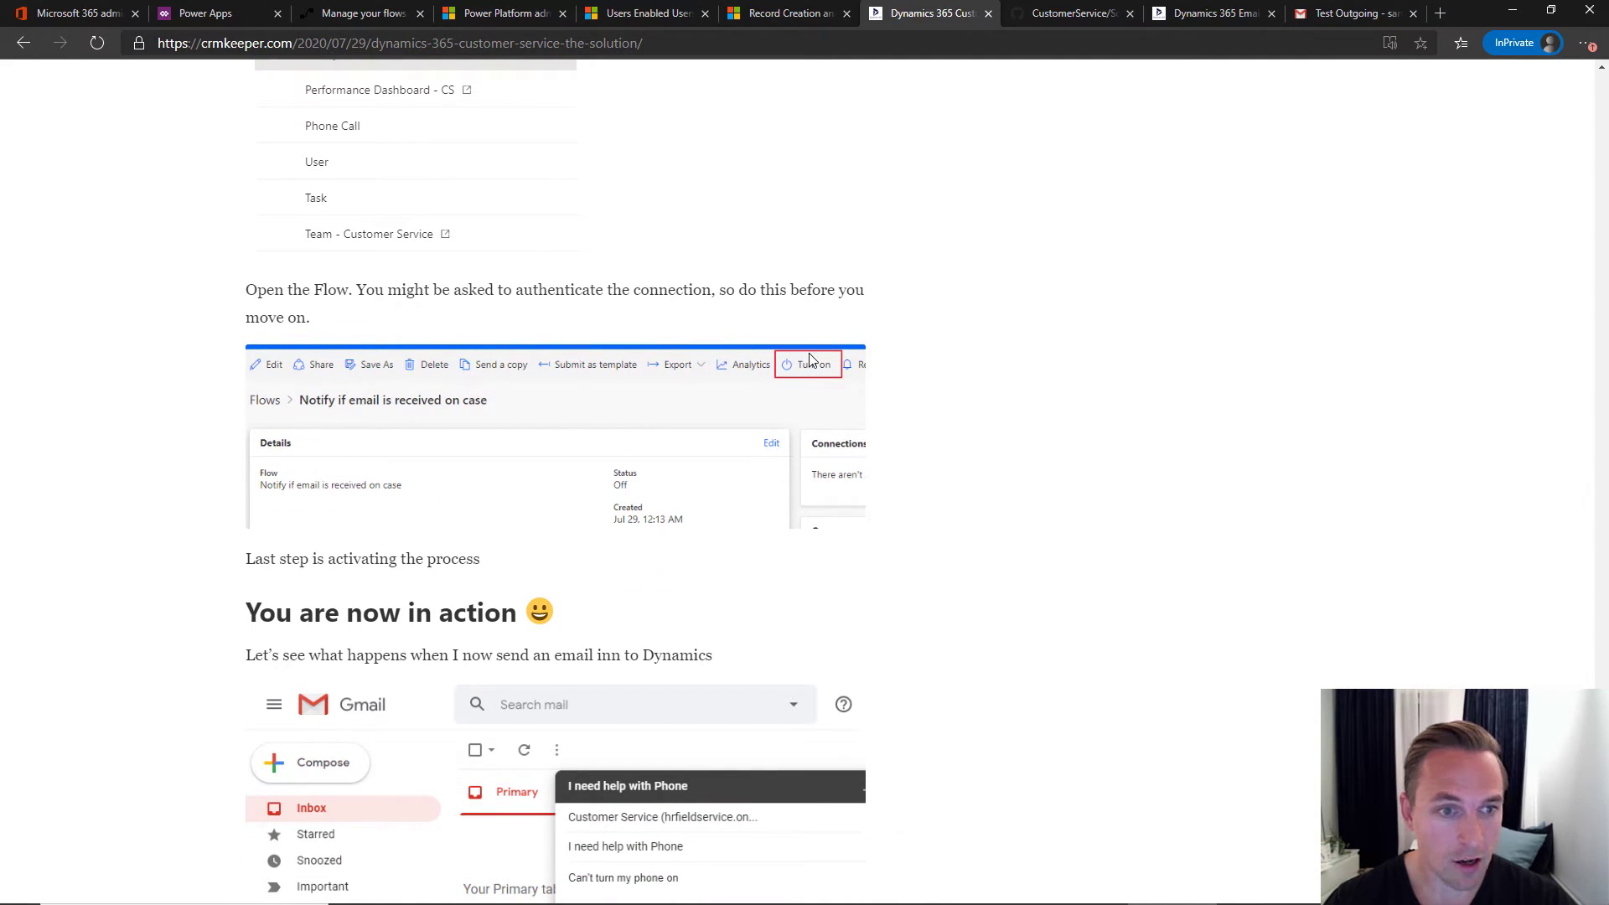
scroll(809, 360, "down", 5)
scroll(809, 360, "up", 5)
scroll(809, 361, "down", 1)
scroll(809, 360, "up", 1)
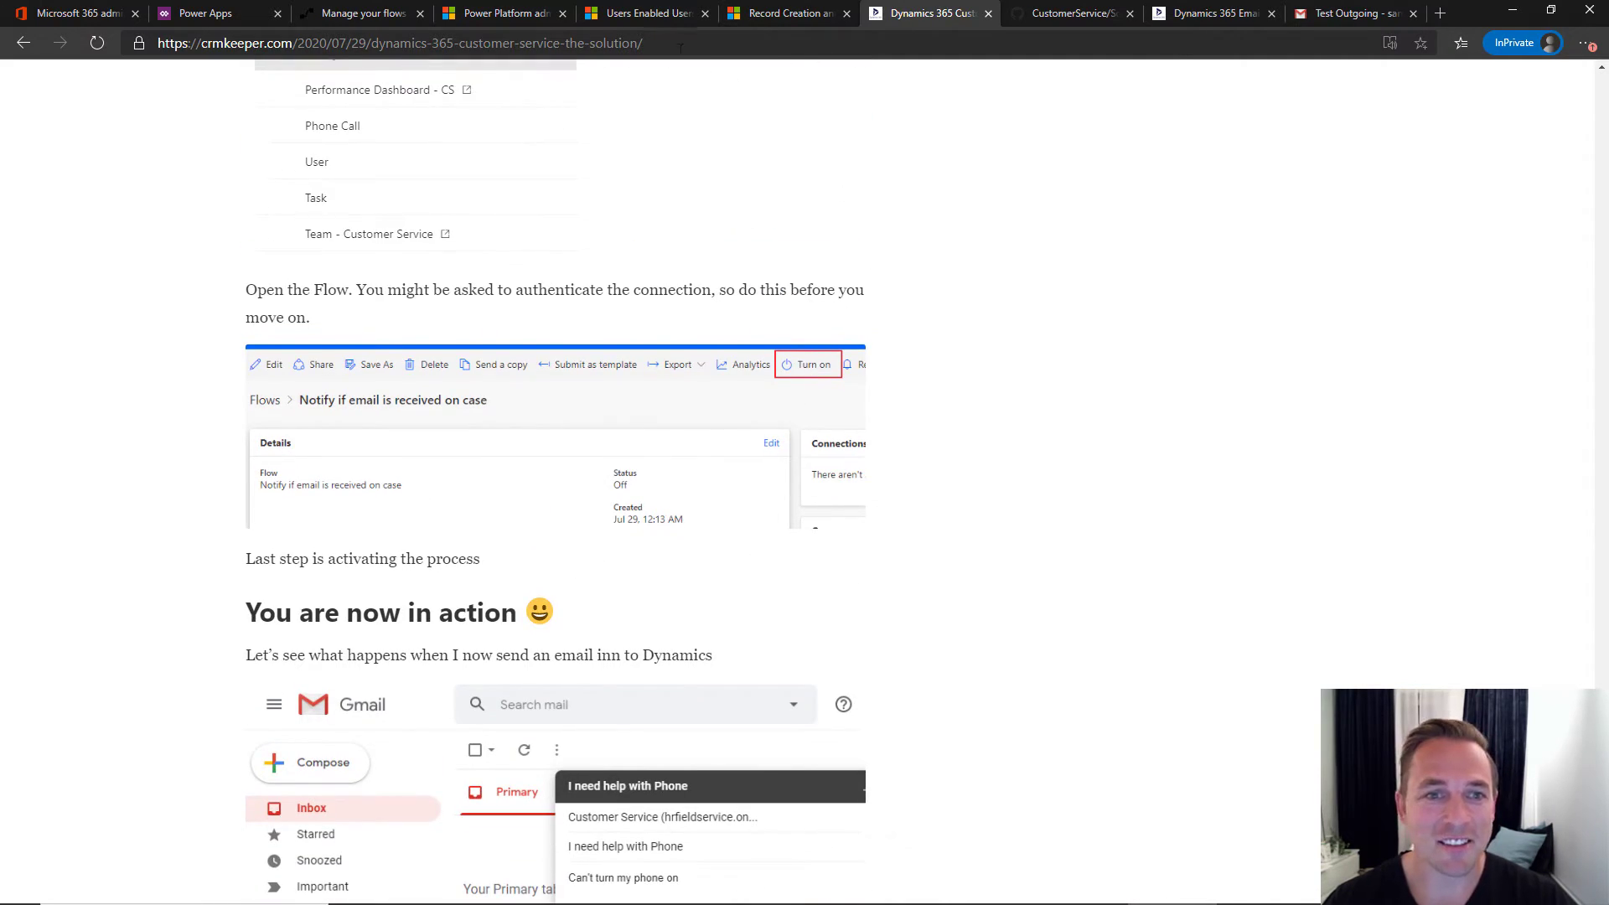
left_click(368, 20)
- Open the flow in the designer and show the Email Incomming trigger's advanced options
left_click(210, 120)
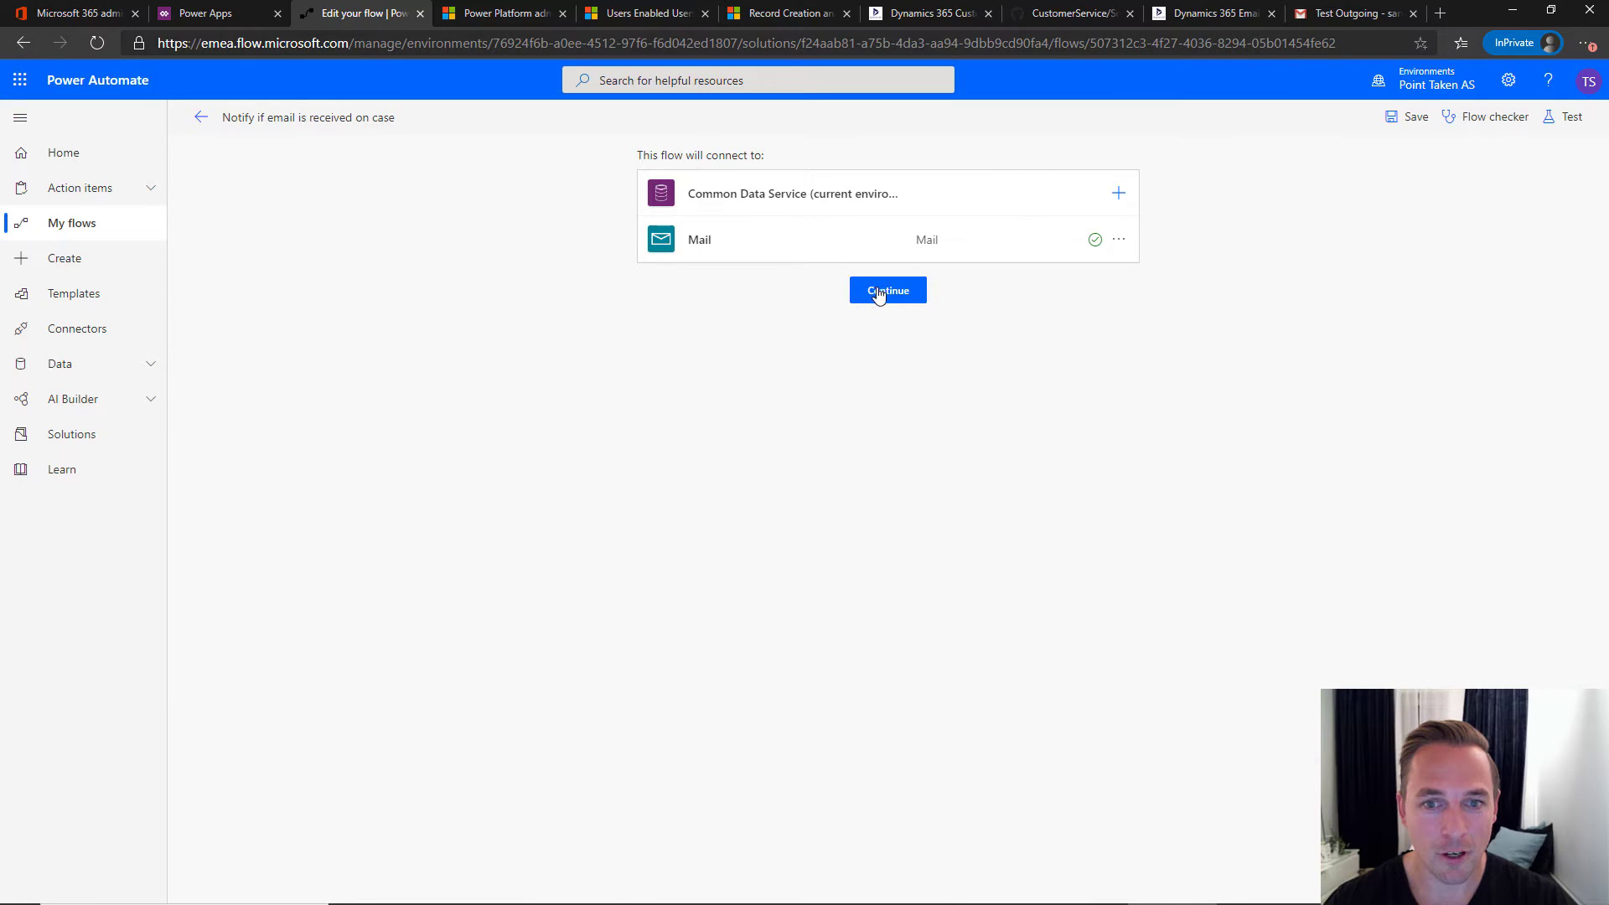
left_click(887, 292)
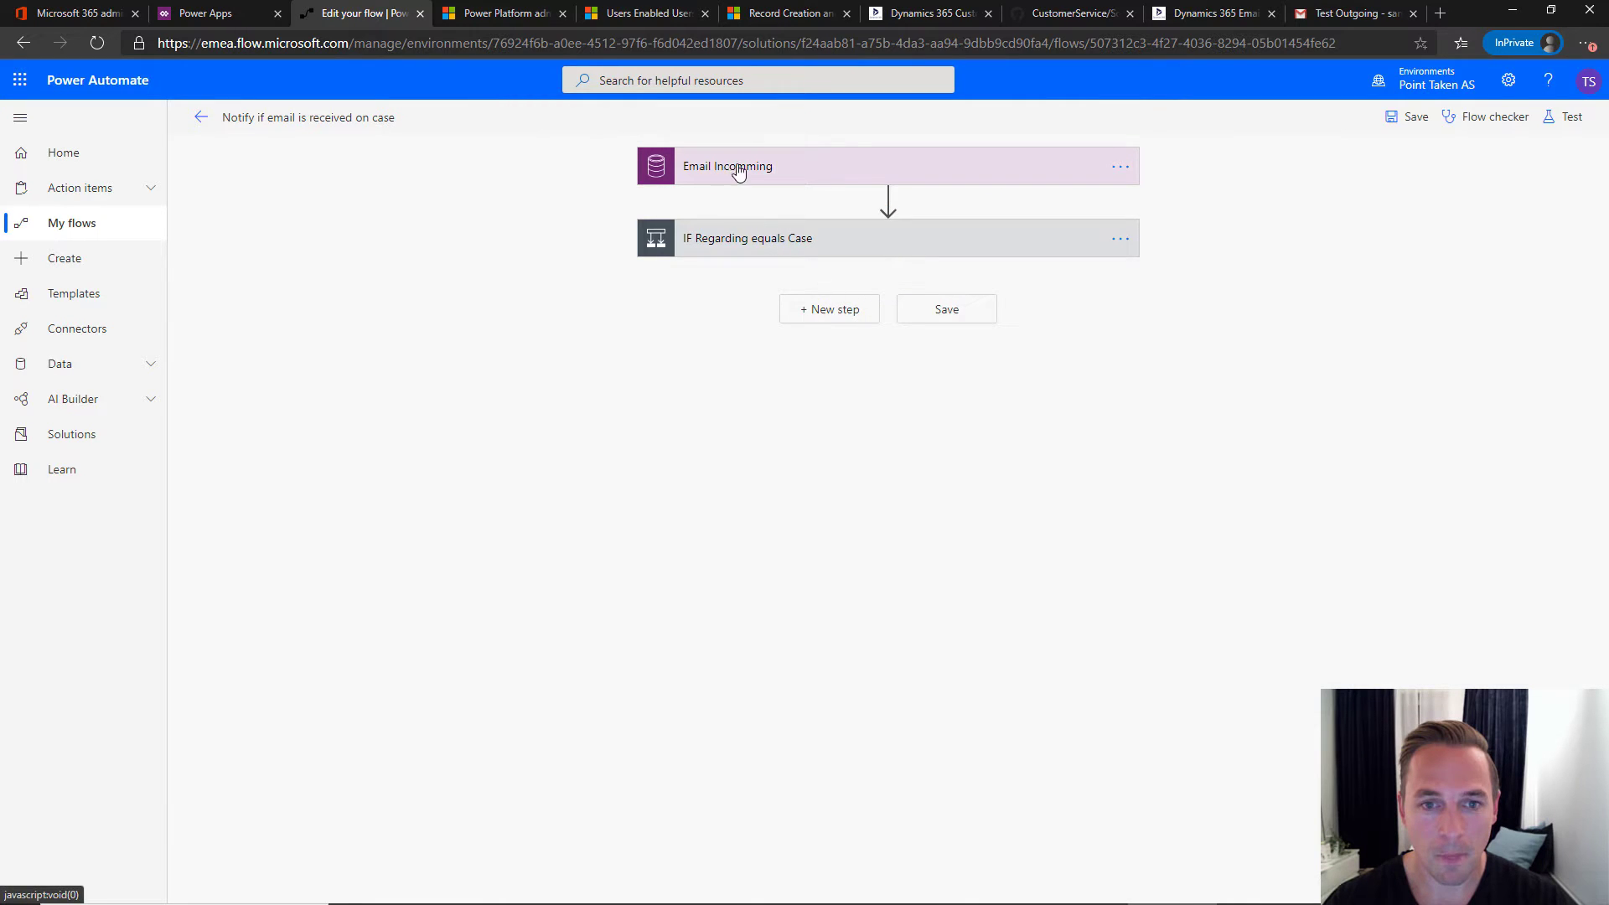
left_click(776, 166)
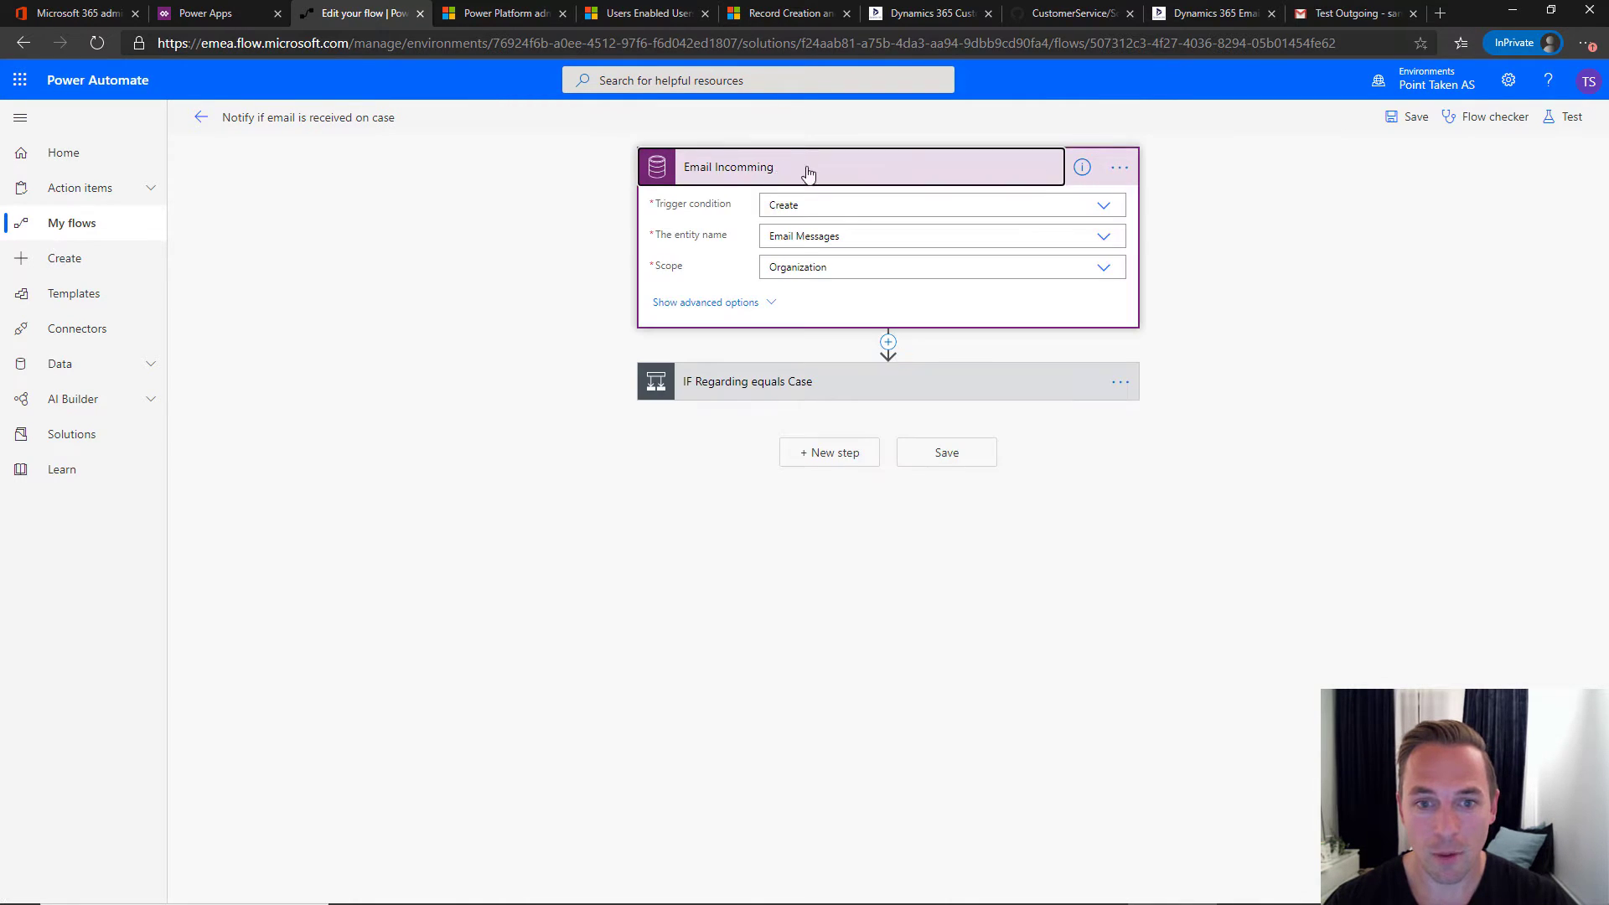
left_click(747, 306)
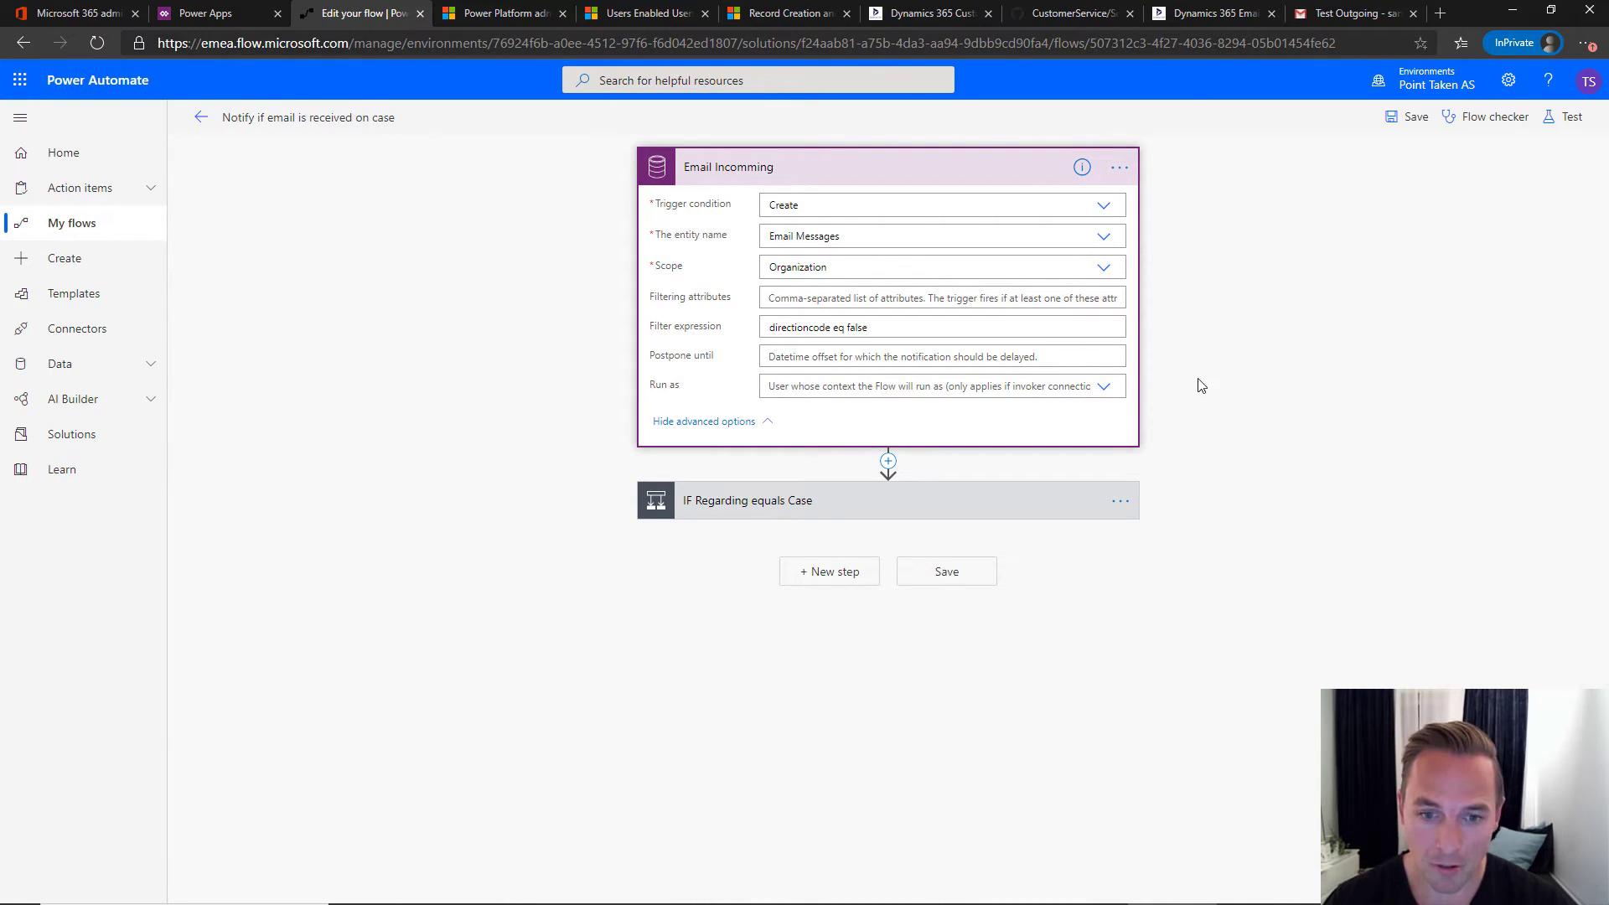
- Expand the IF Regarding equals Case condition and its nested owner condition
left_click(840, 503)
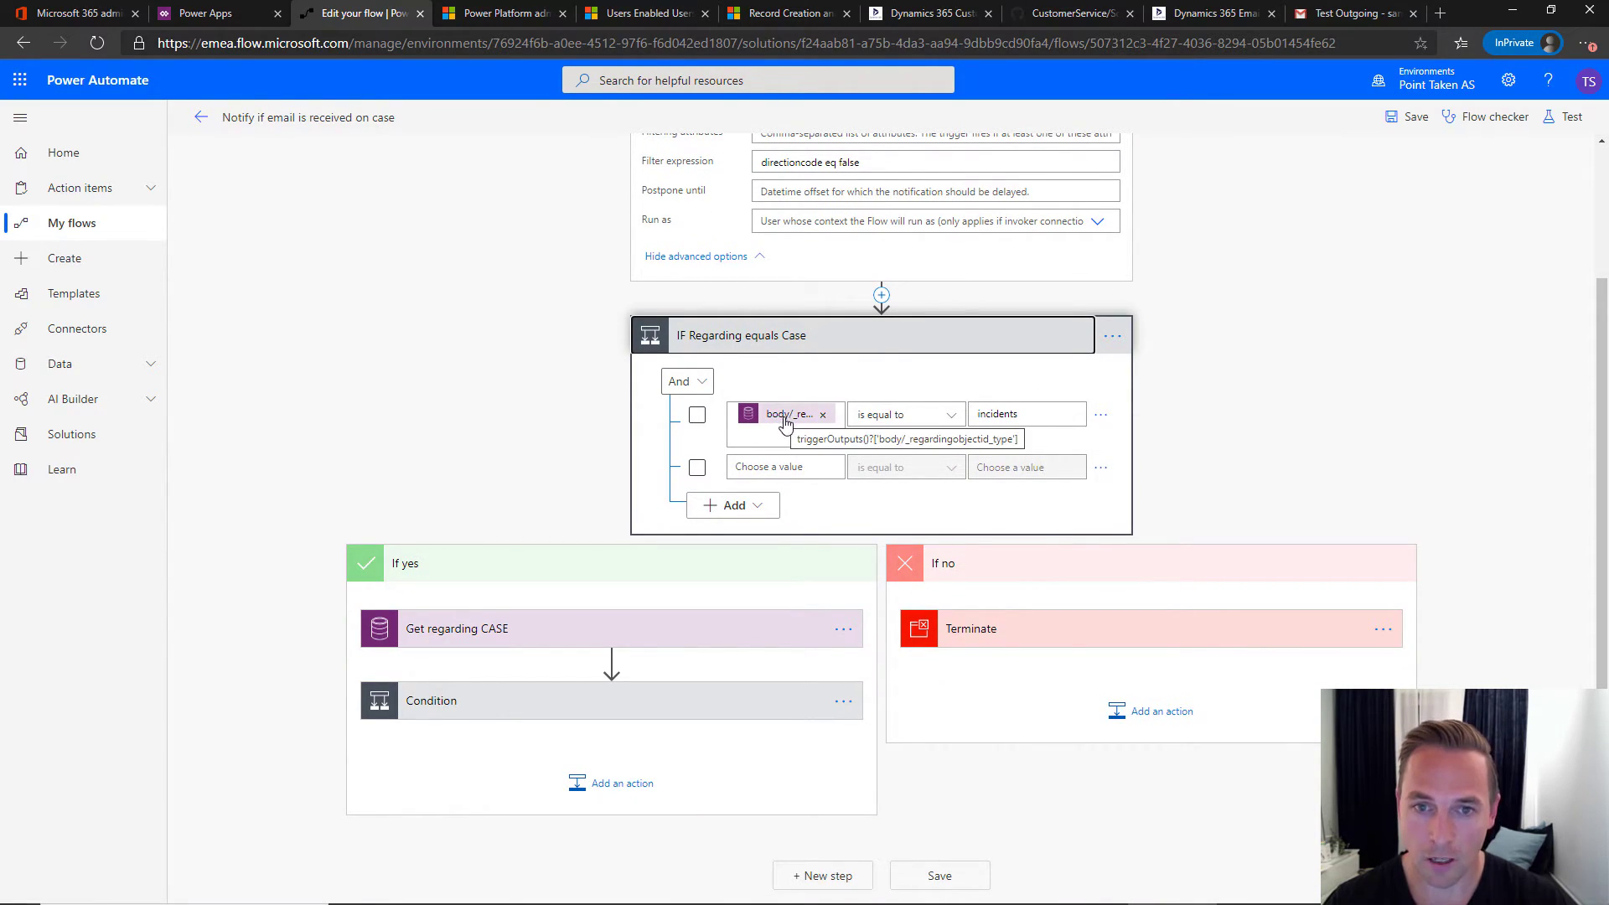
scroll(787, 428, "up", 2)
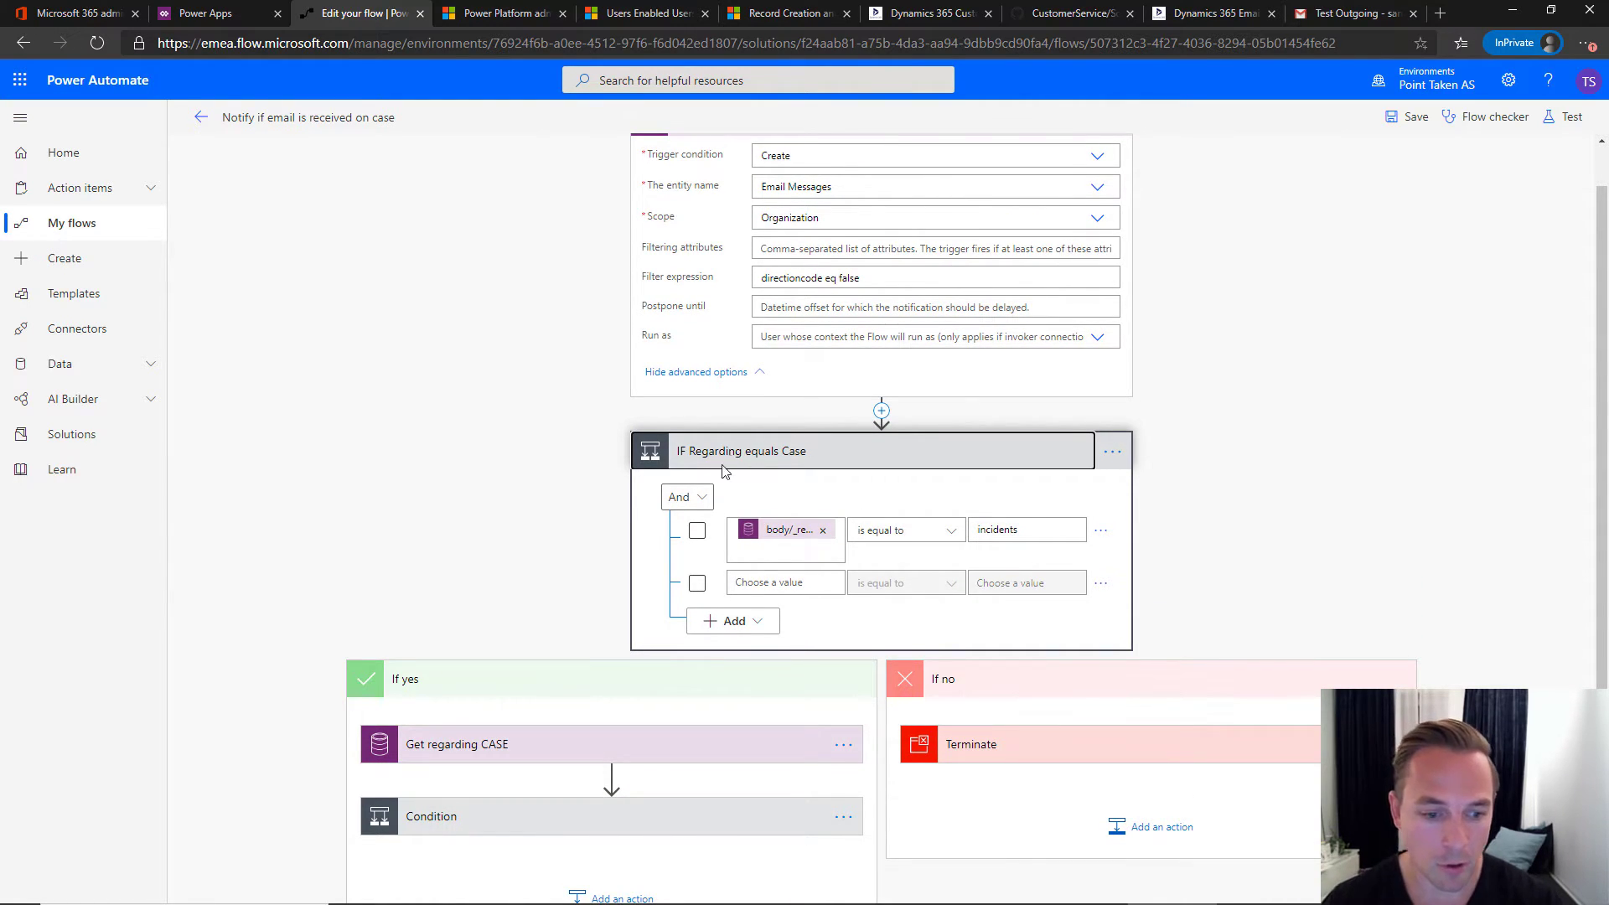
scroll(732, 462, "down", 2)
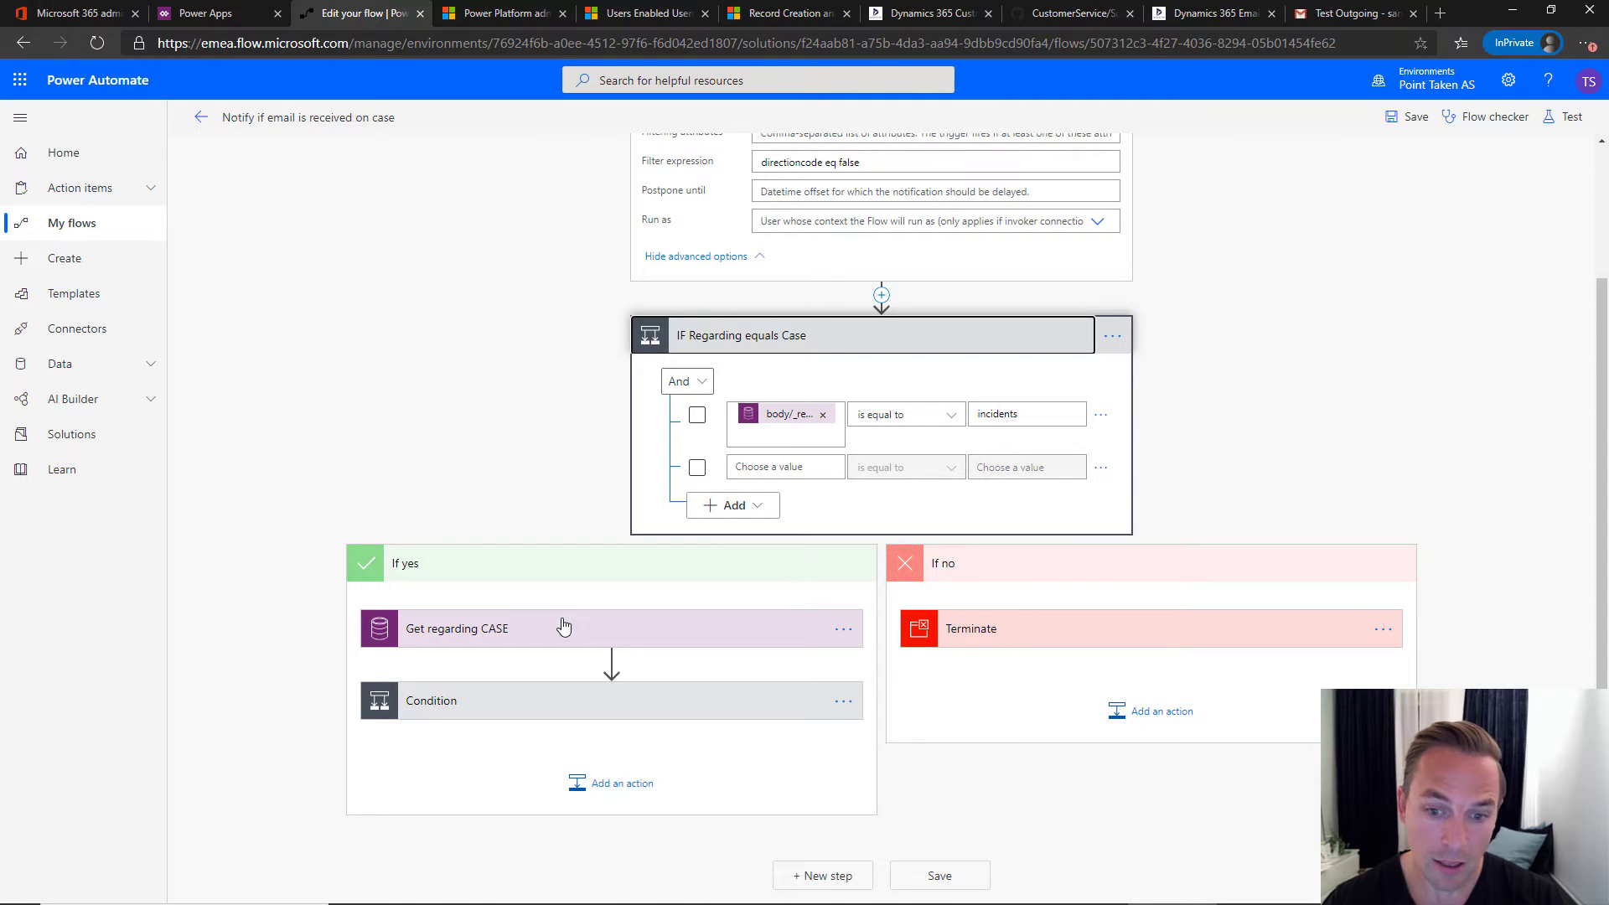
left_click(527, 702)
scroll(553, 486, "down", 5)
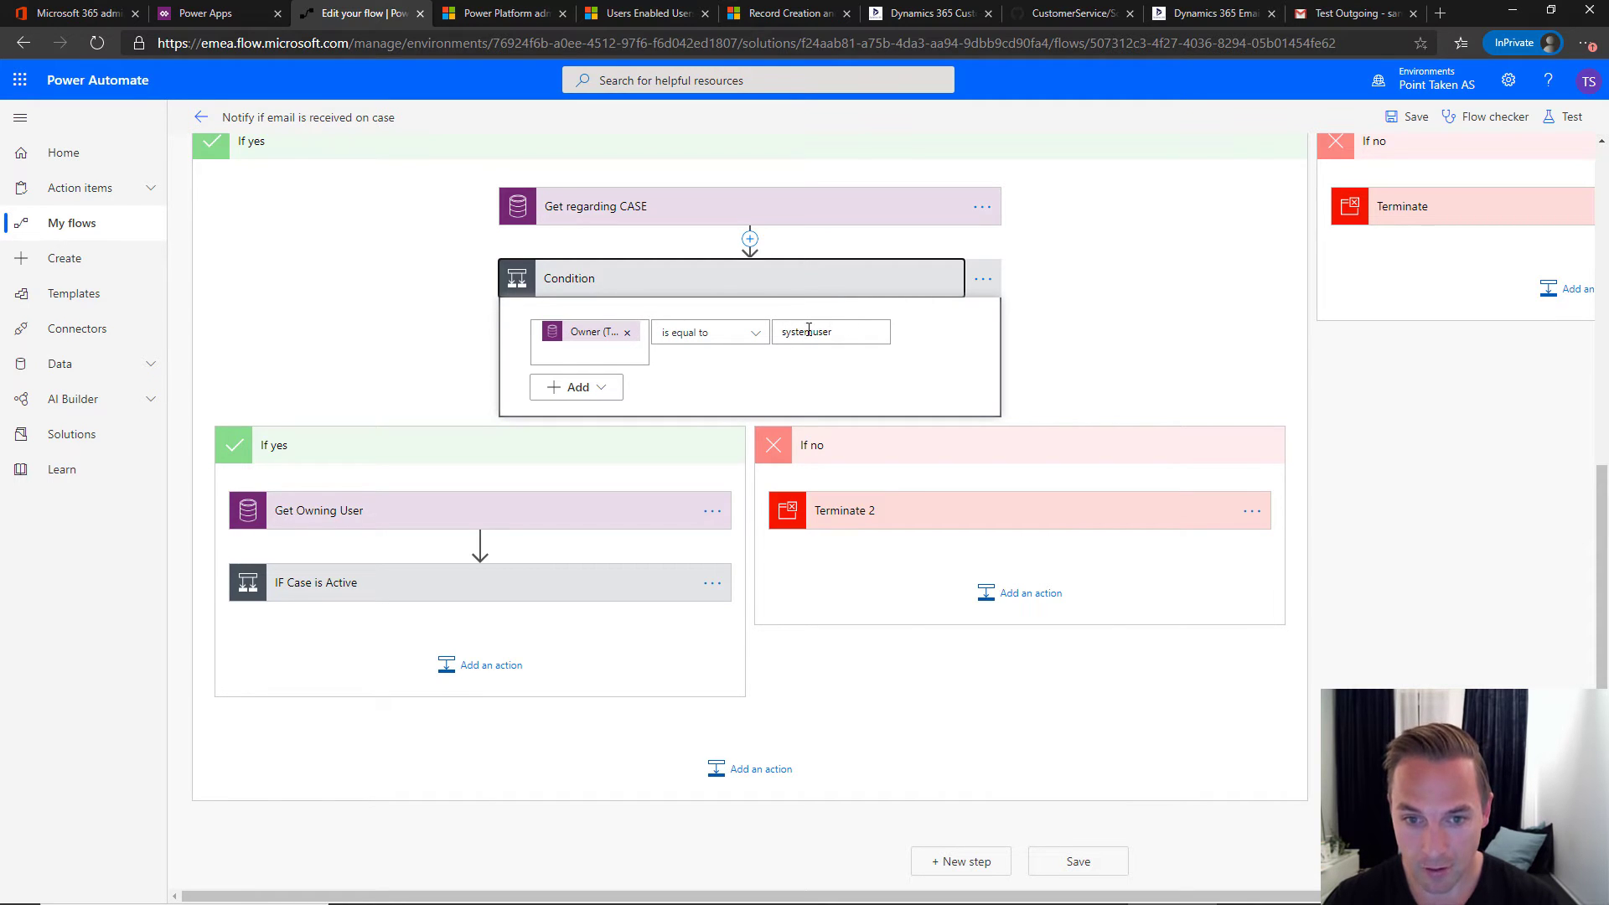
- Expand the IF Case is Active condition, which checks Status equal to 0
left_click_drag(799, 330, 831, 332)
left_click(384, 588)
scroll(391, 581, "down", 4)
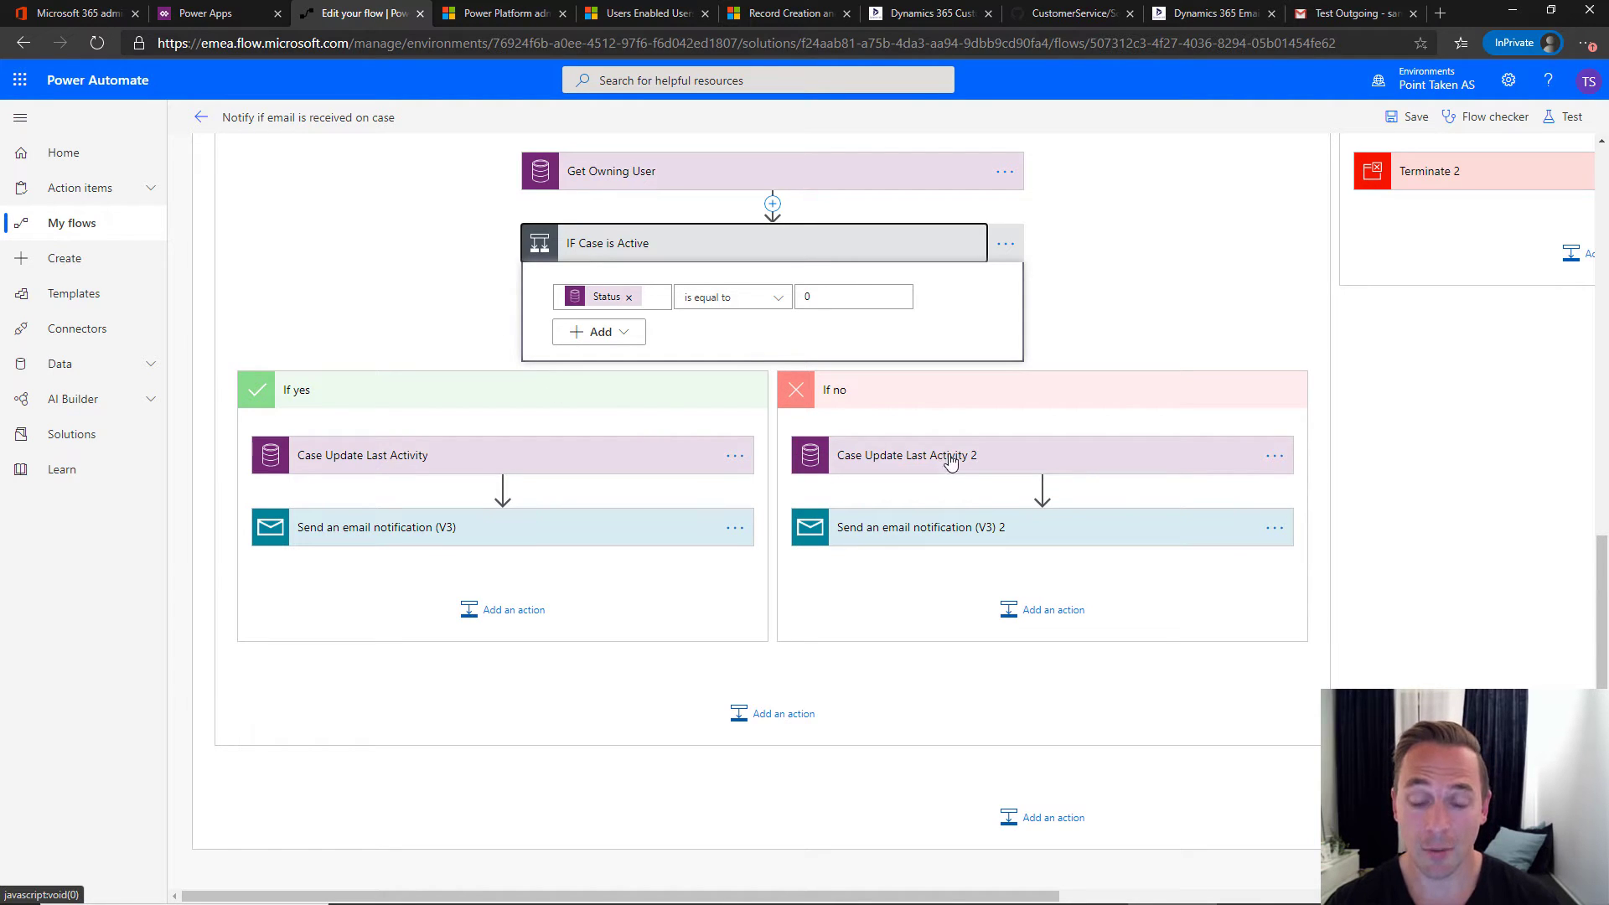
- Review Case Update Last Activity 2's advanced fields: Status Active, Status Reason In Progress
left_click(1036, 461)
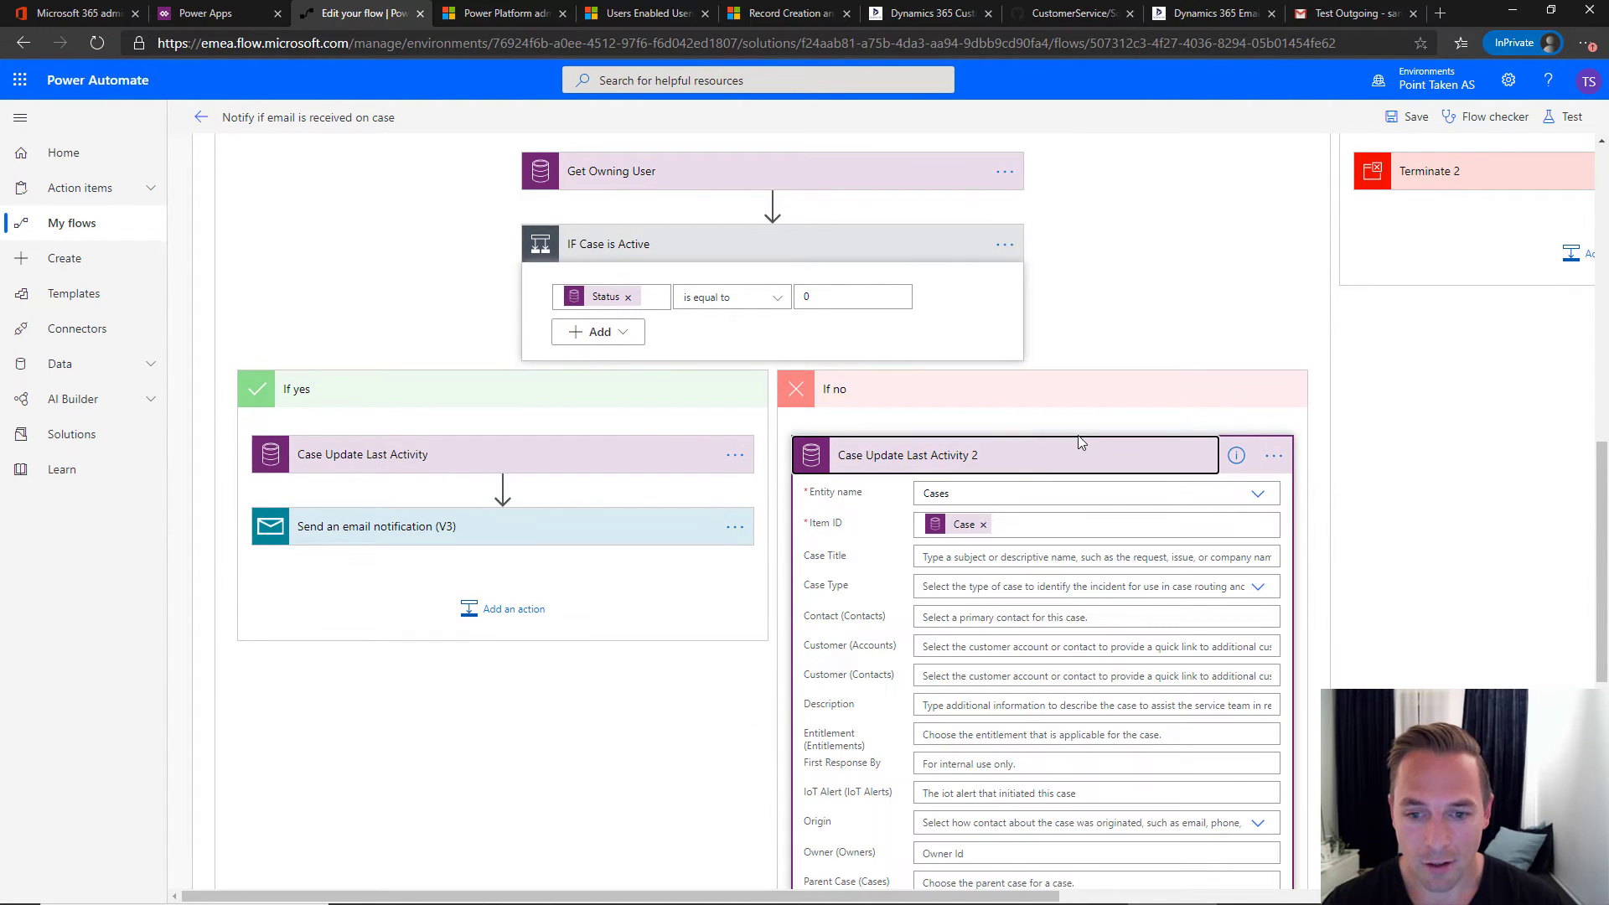
scroll(1077, 445, "down", 5)
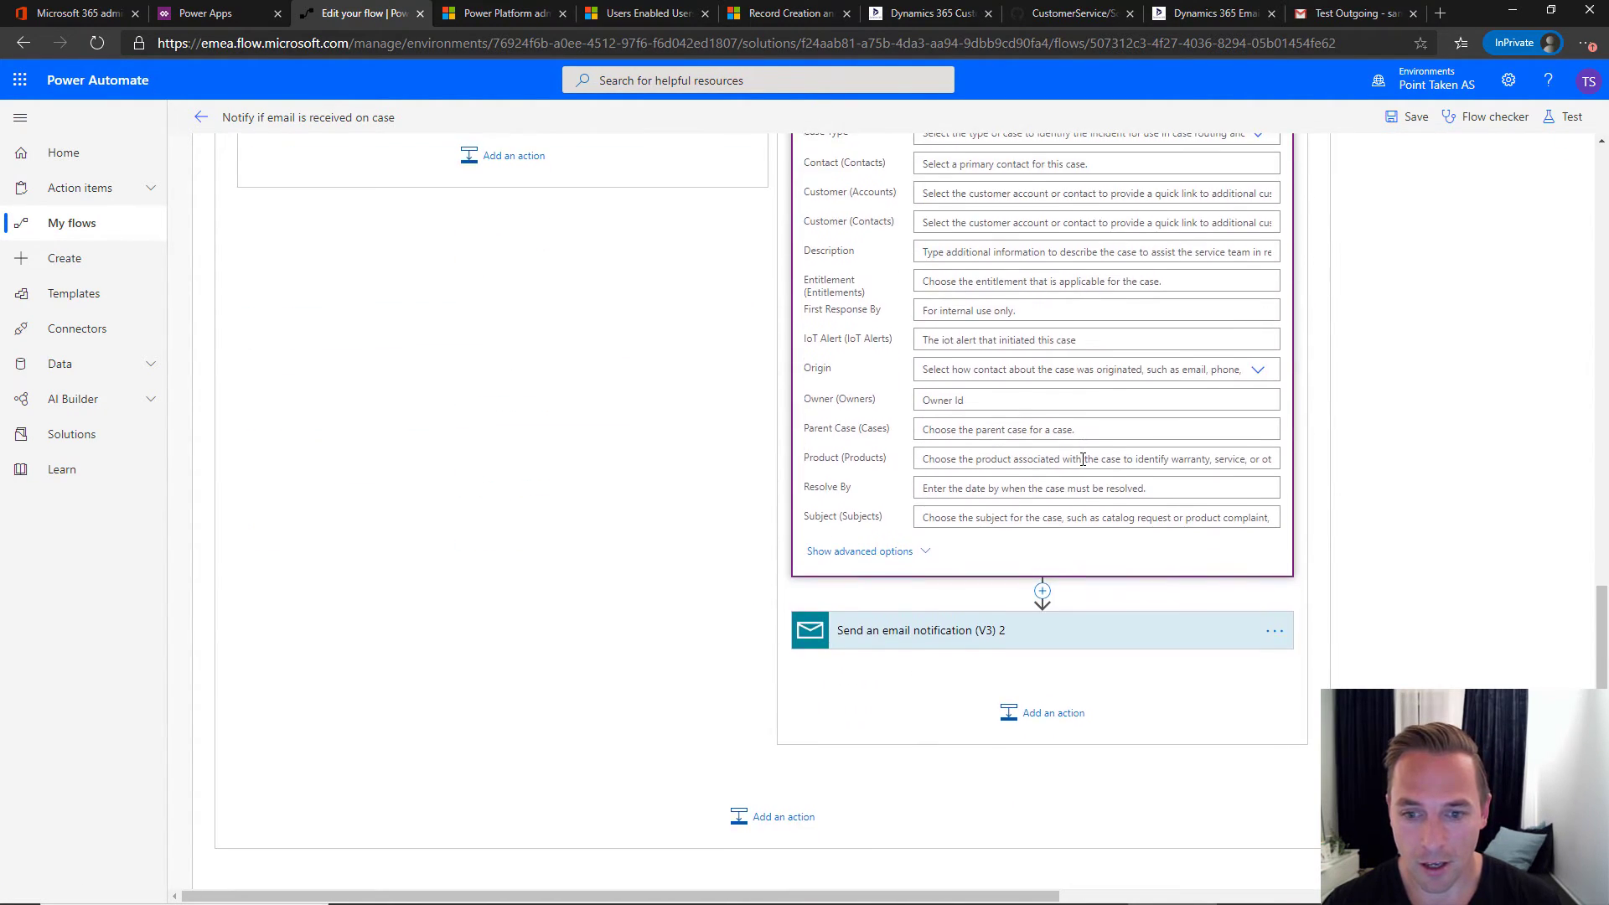
left_click(893, 553)
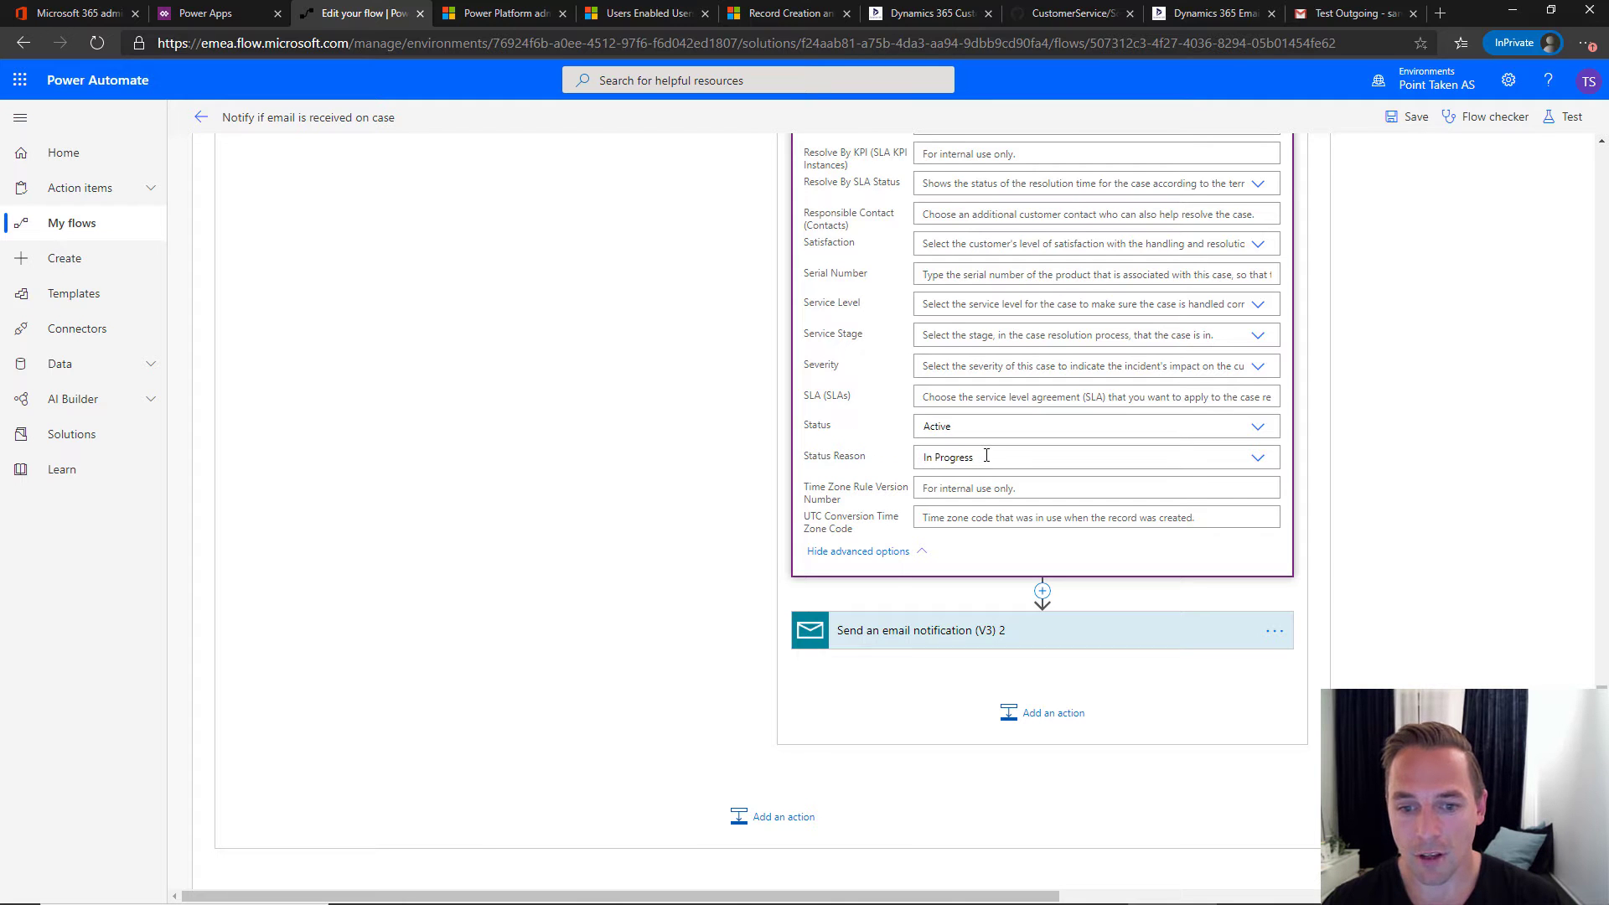
scroll(985, 455, "up", 20)
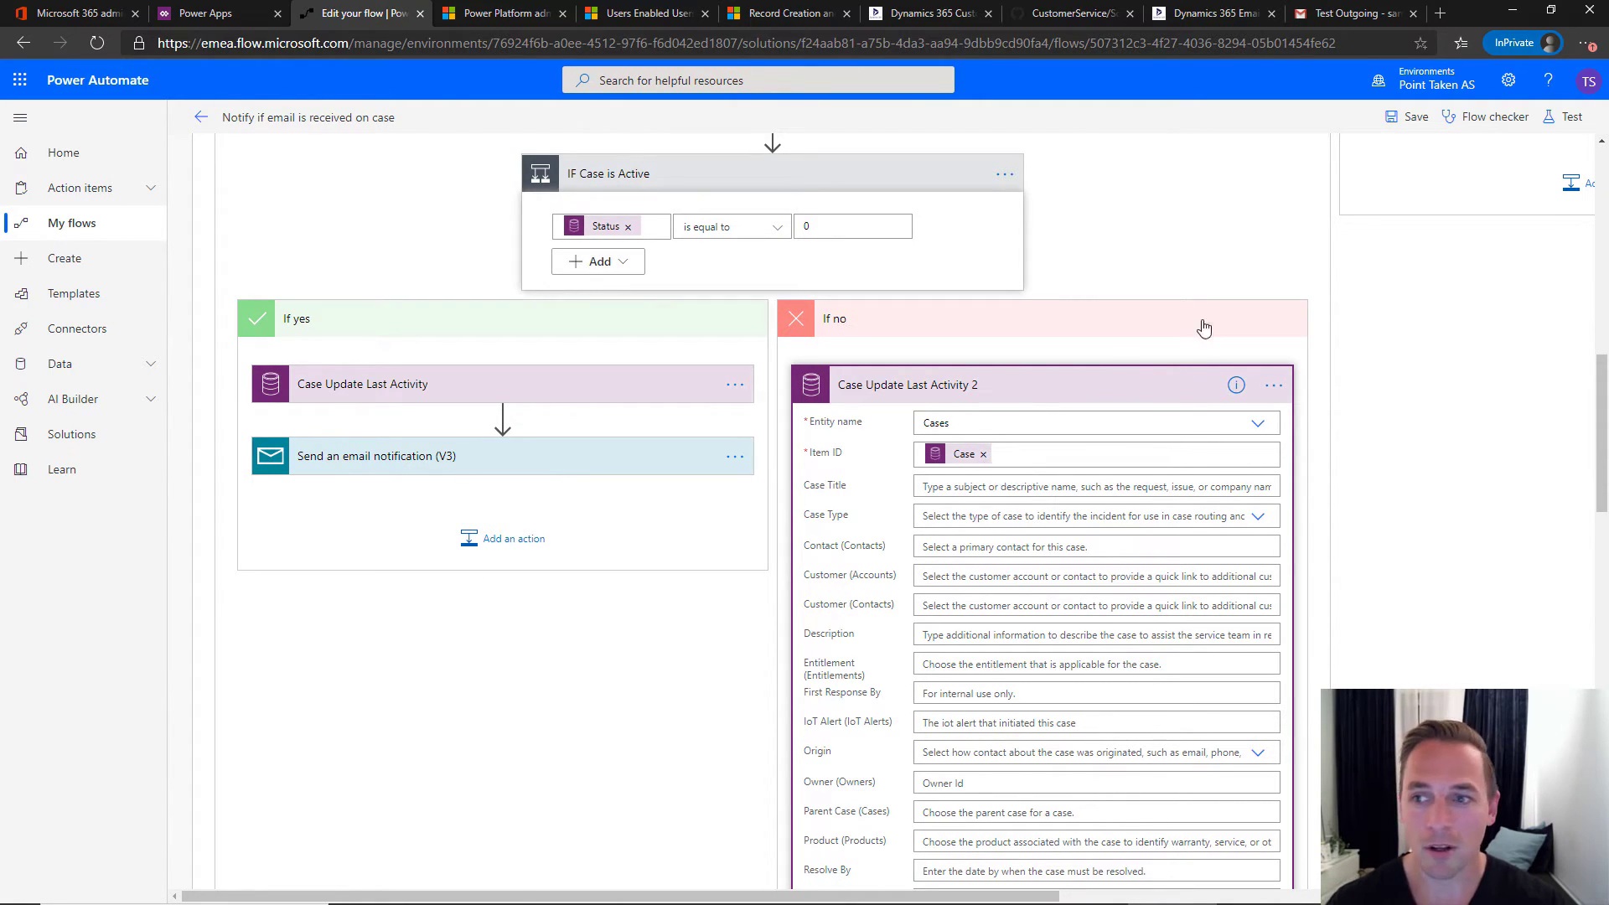
- Discard the unsaved designer changes, reopen the flow, save it and return to its details page
left_click(201, 117)
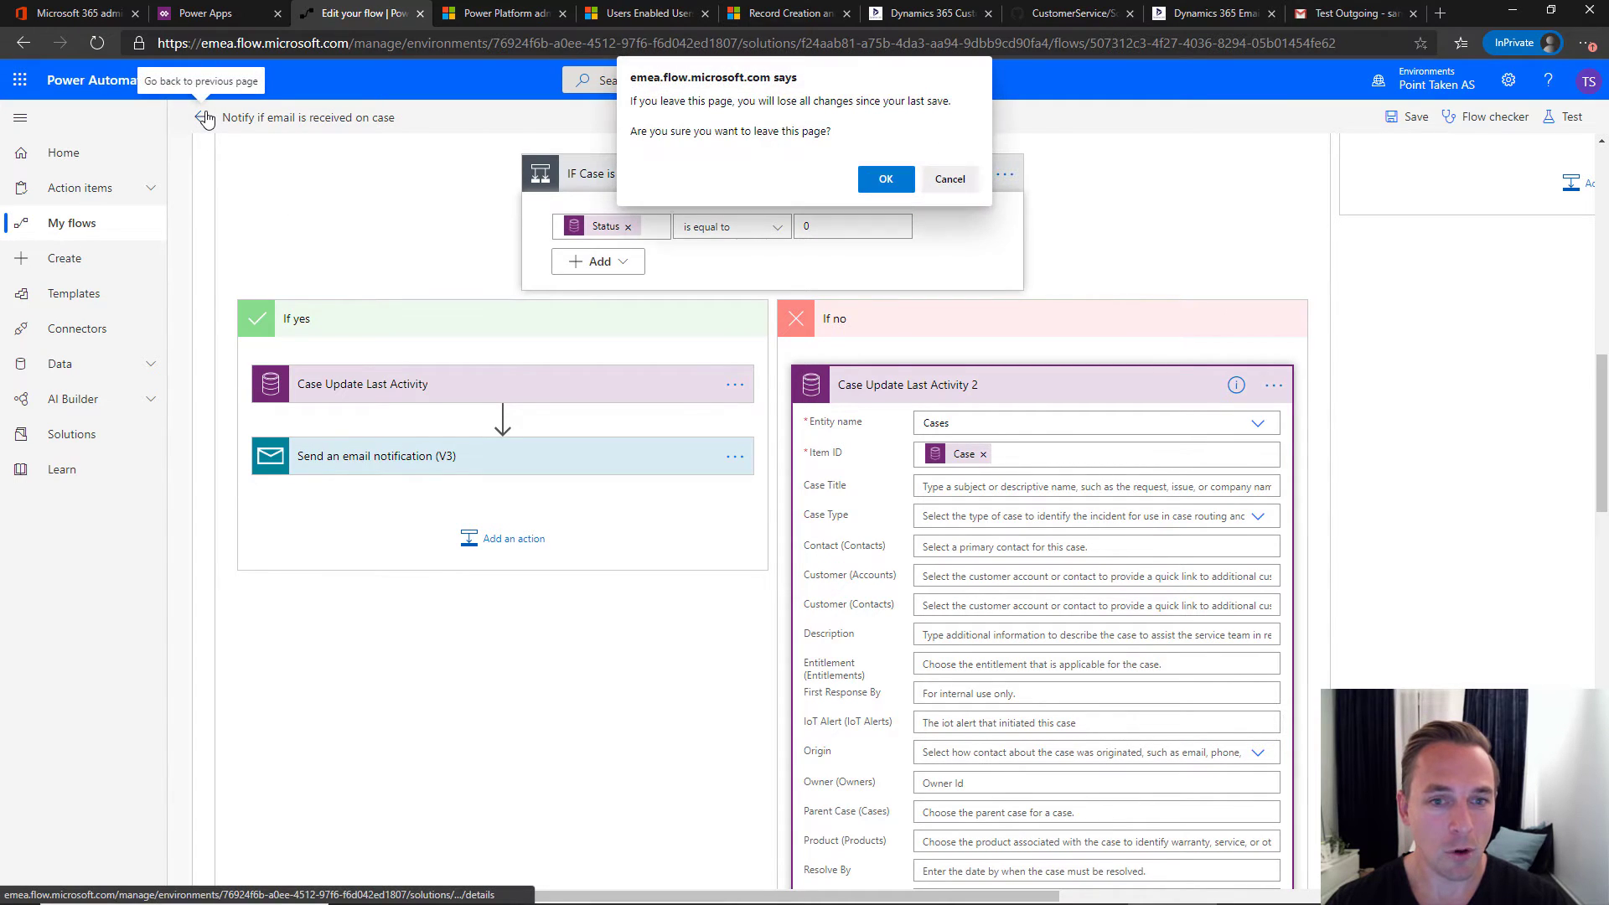
left_click(881, 181)
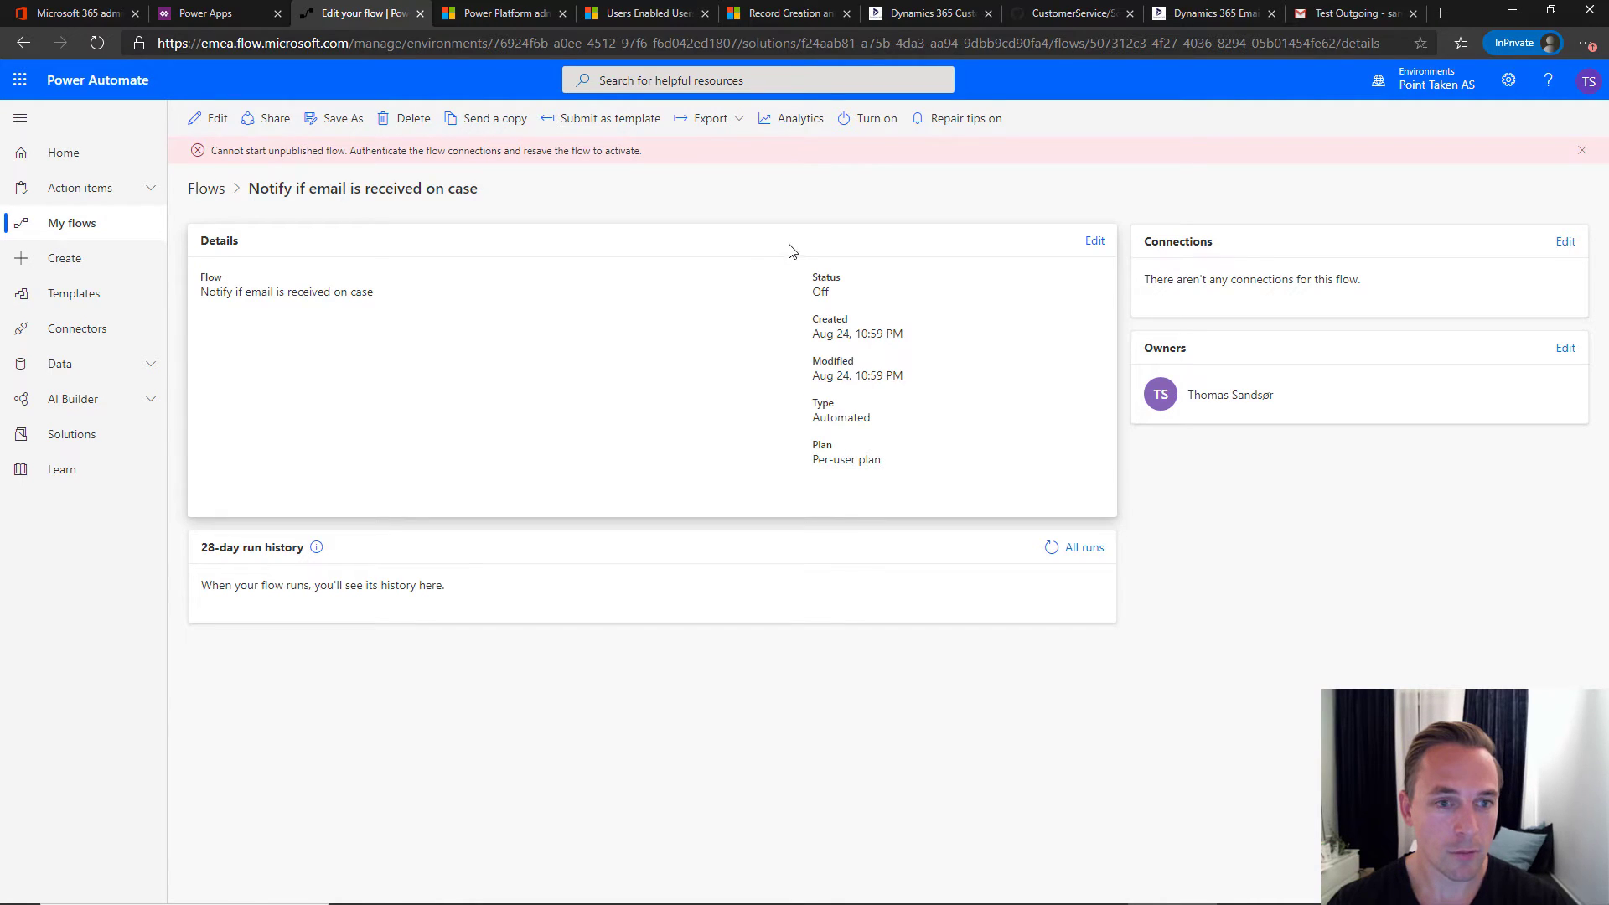
left_click(216, 120)
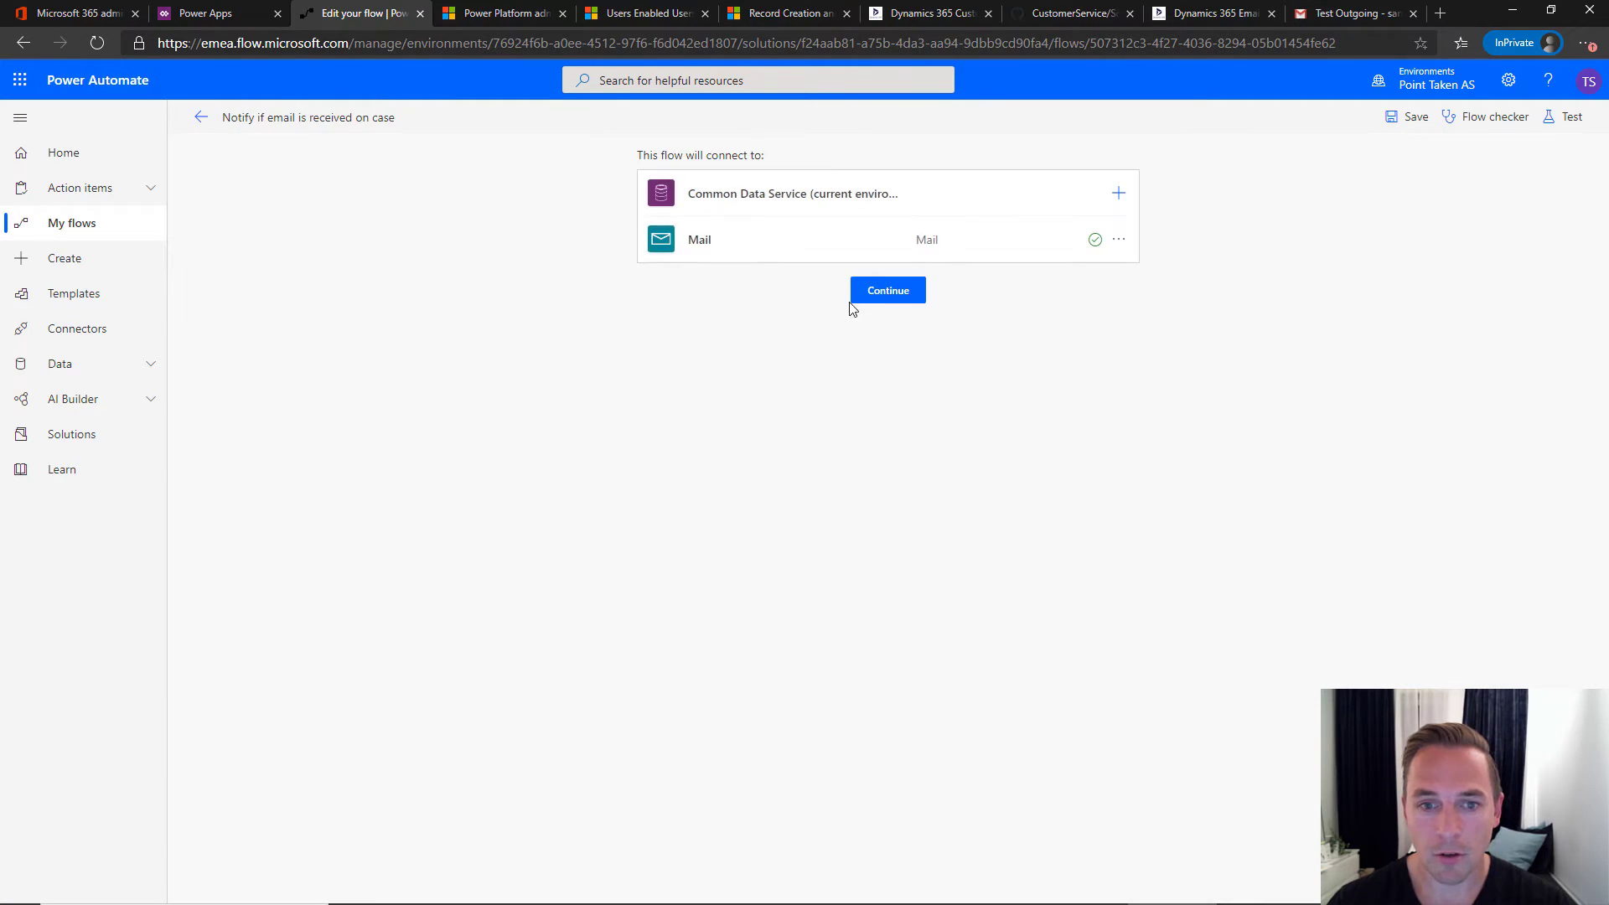
left_click(895, 299)
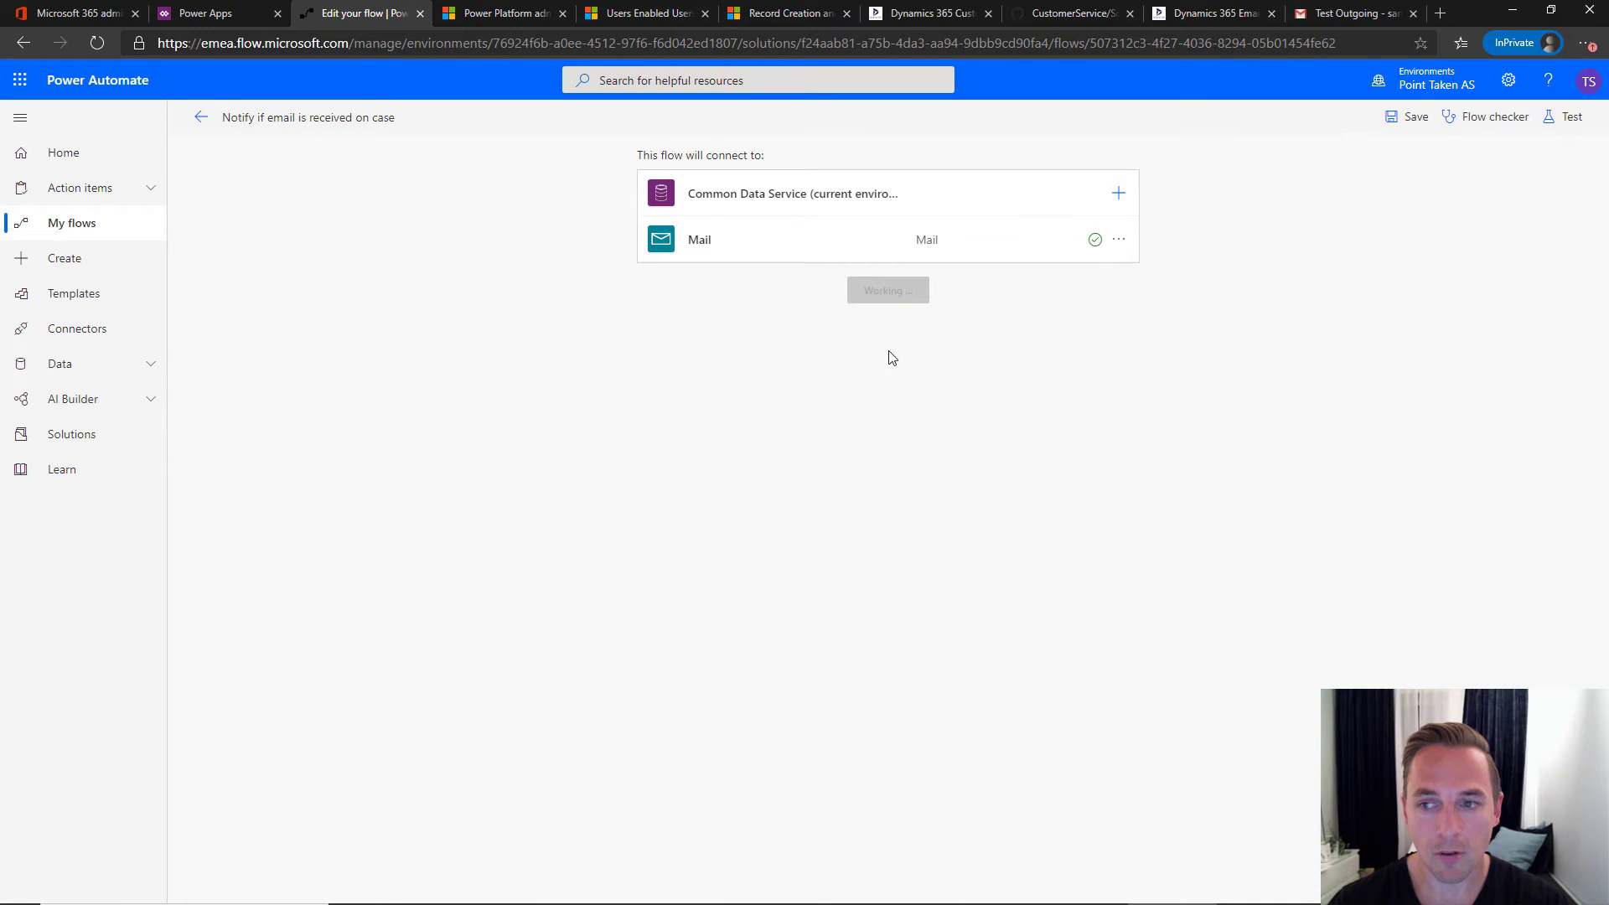
left_click(1407, 122)
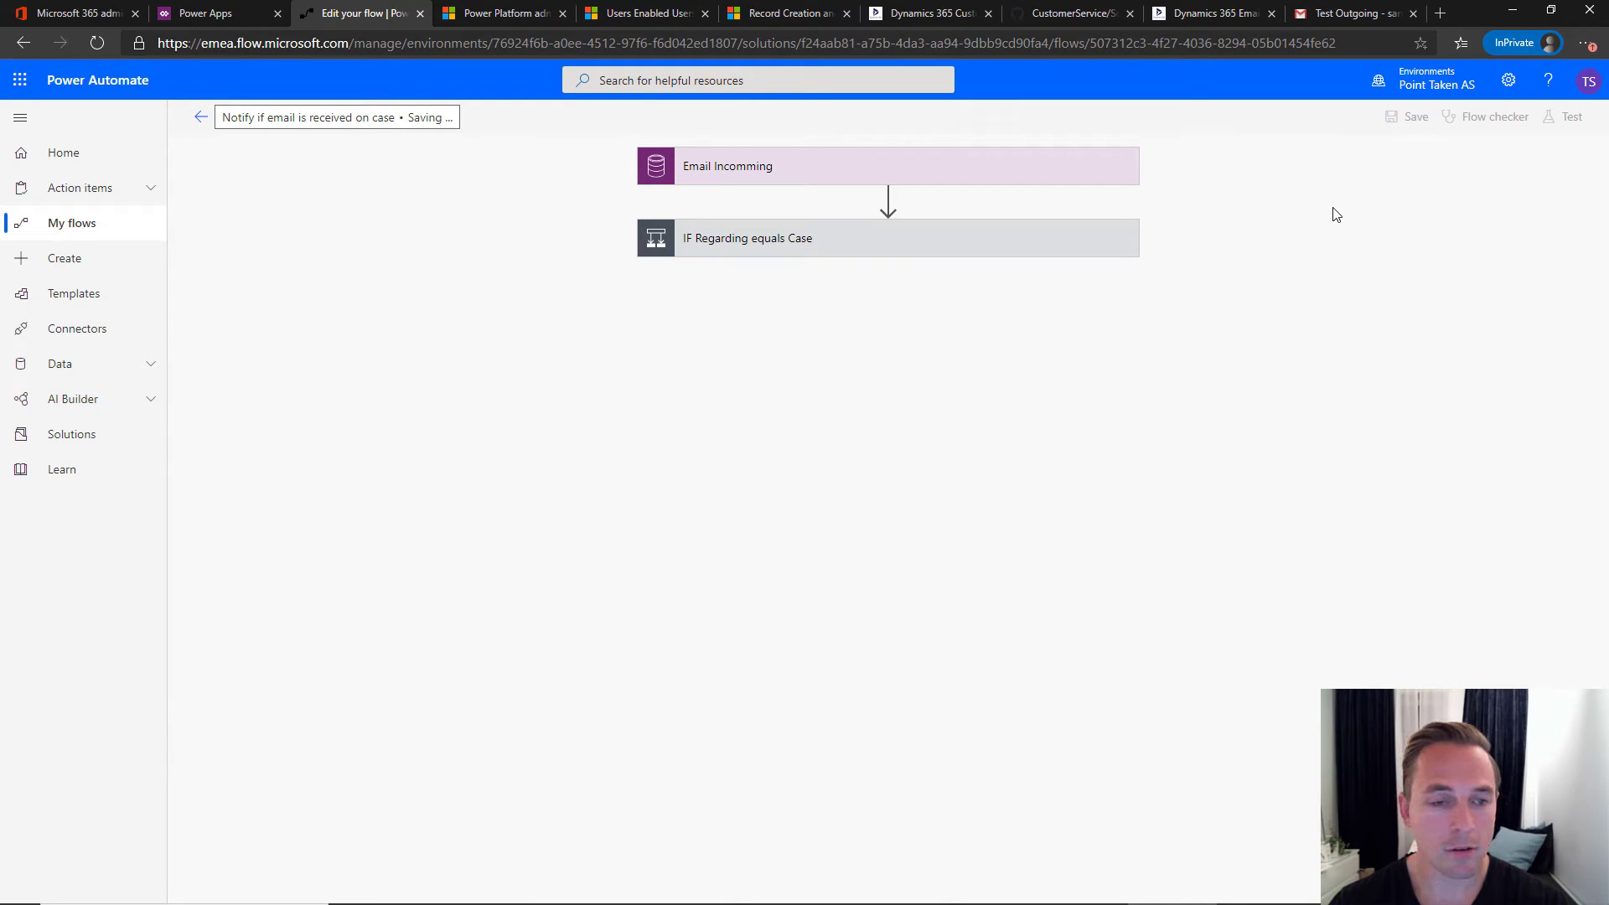
left_click(201, 119)
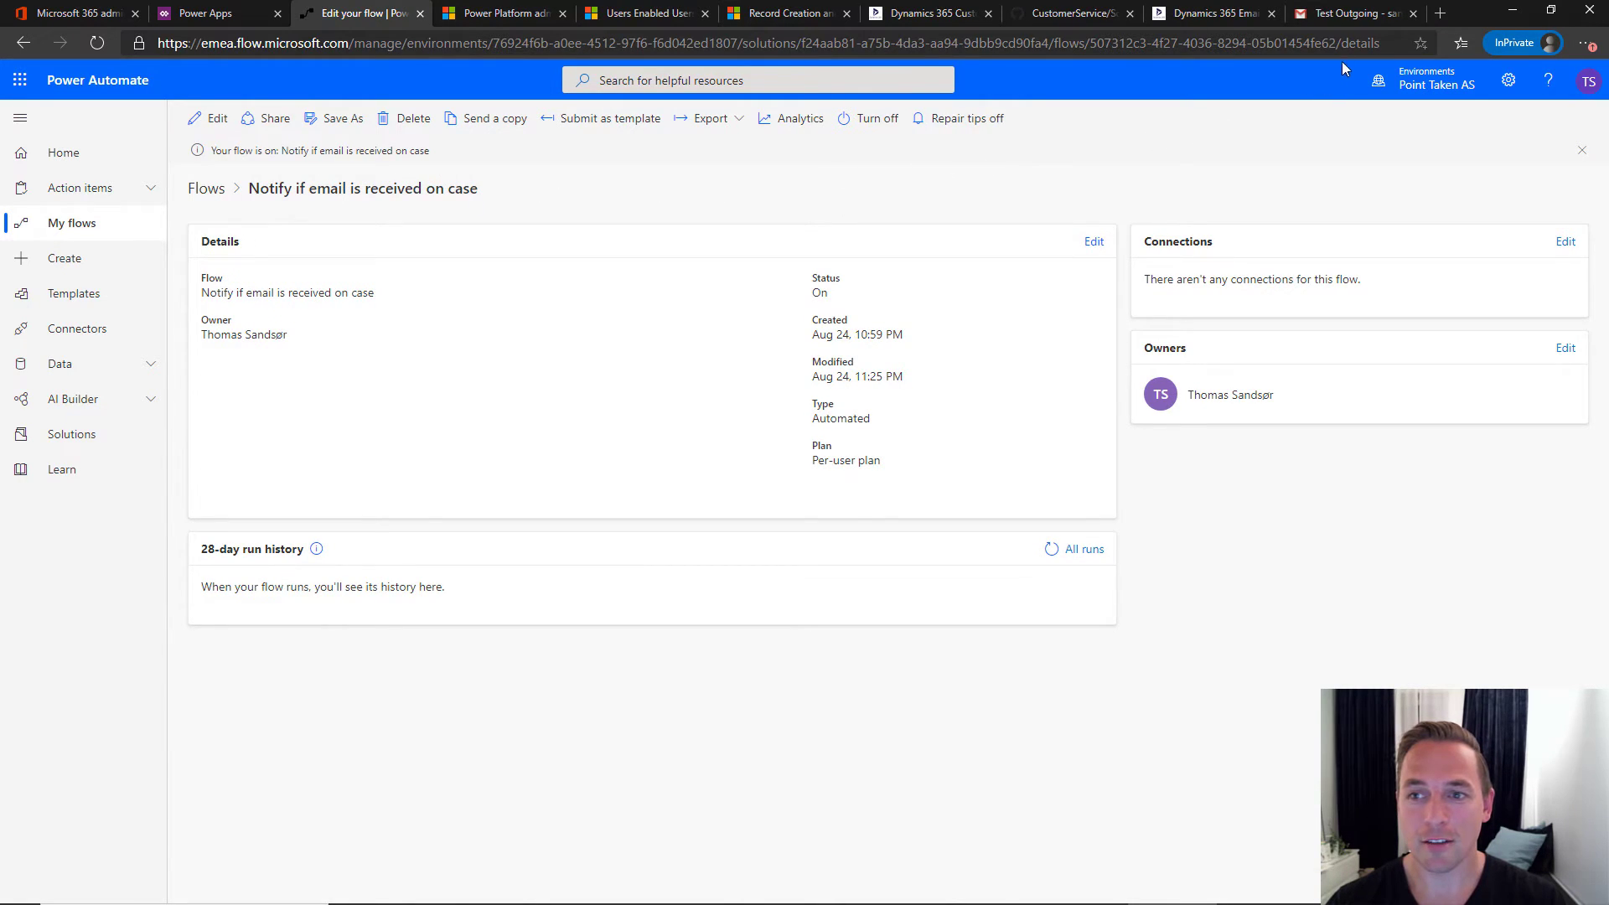
- From Gmail, email Customer Service with subject 'First Case' and body 'Will this work?'
left_click(1357, 17)
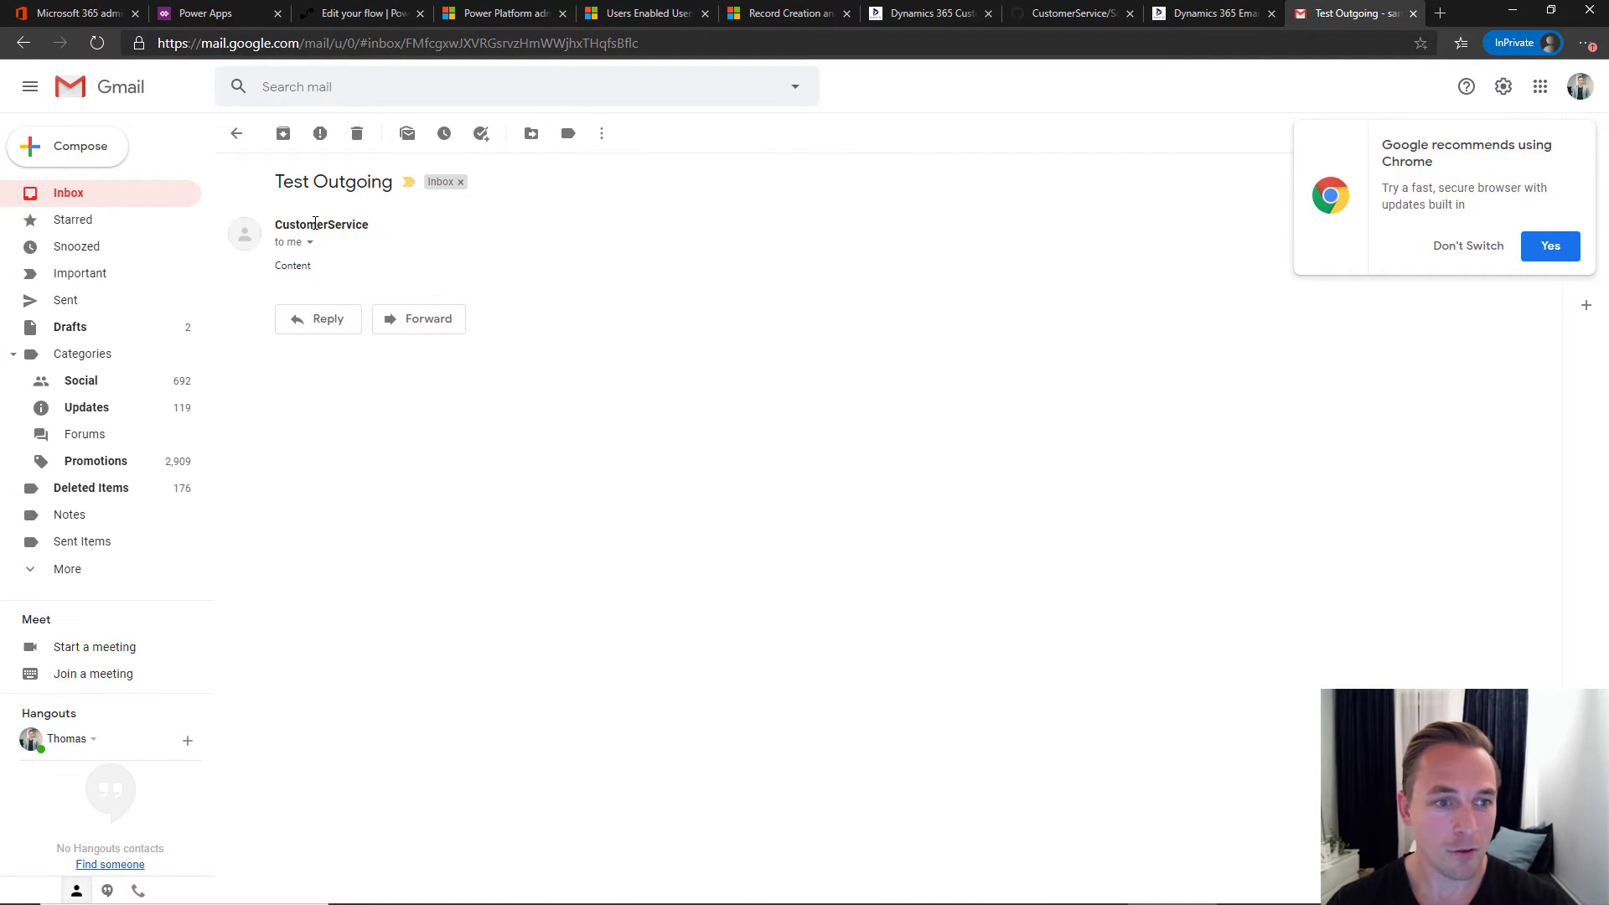
mouse_move(324, 224)
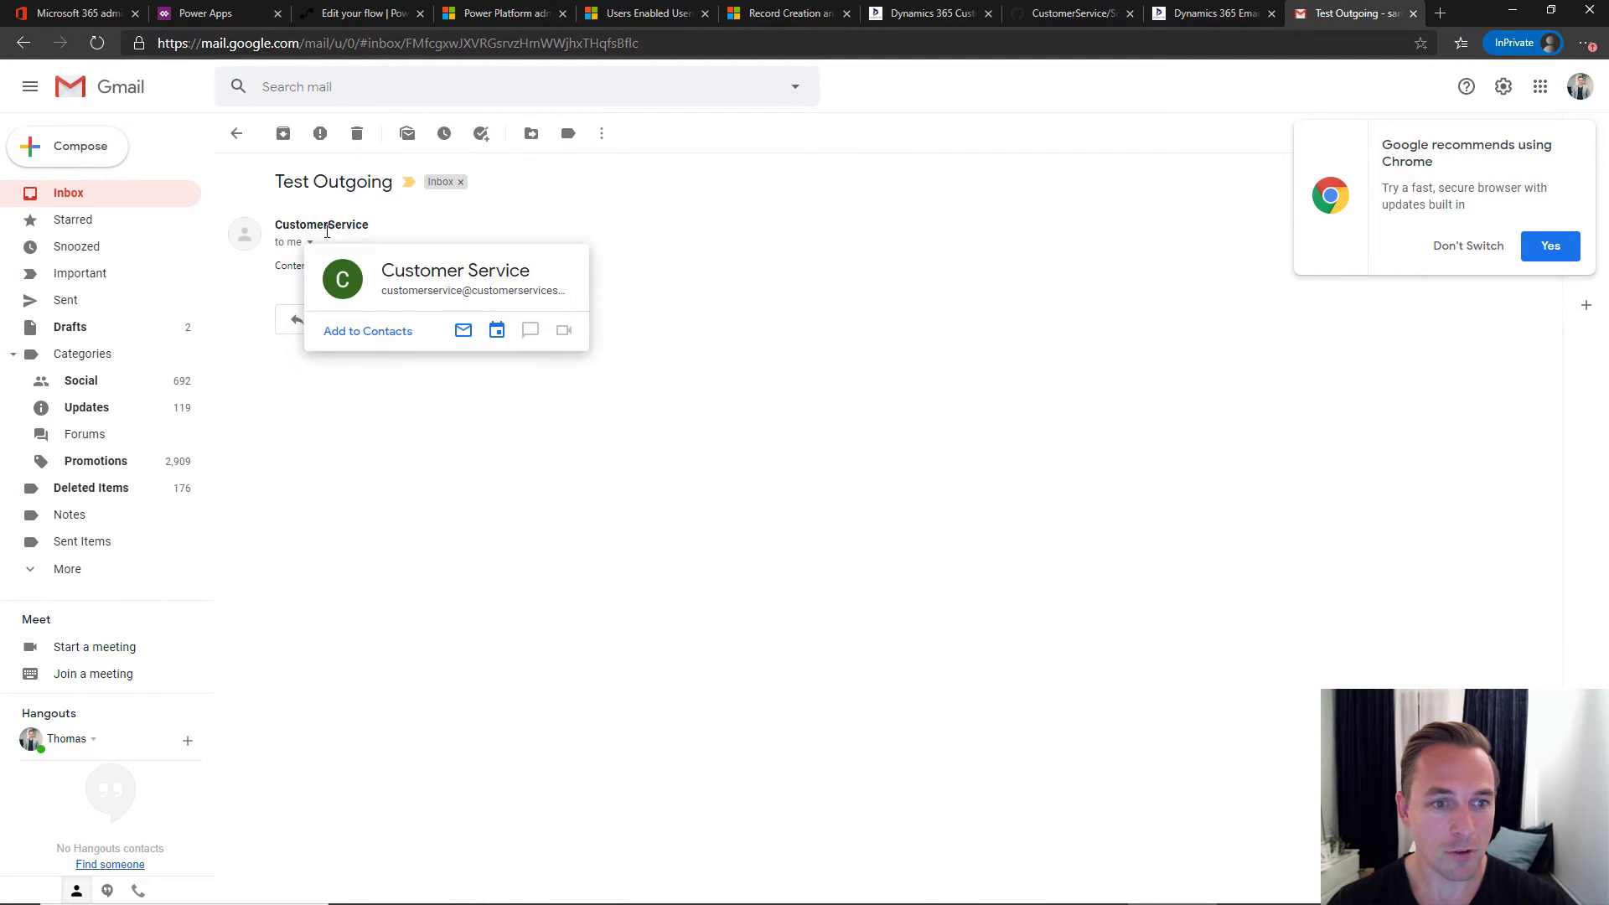
left_click(474, 302)
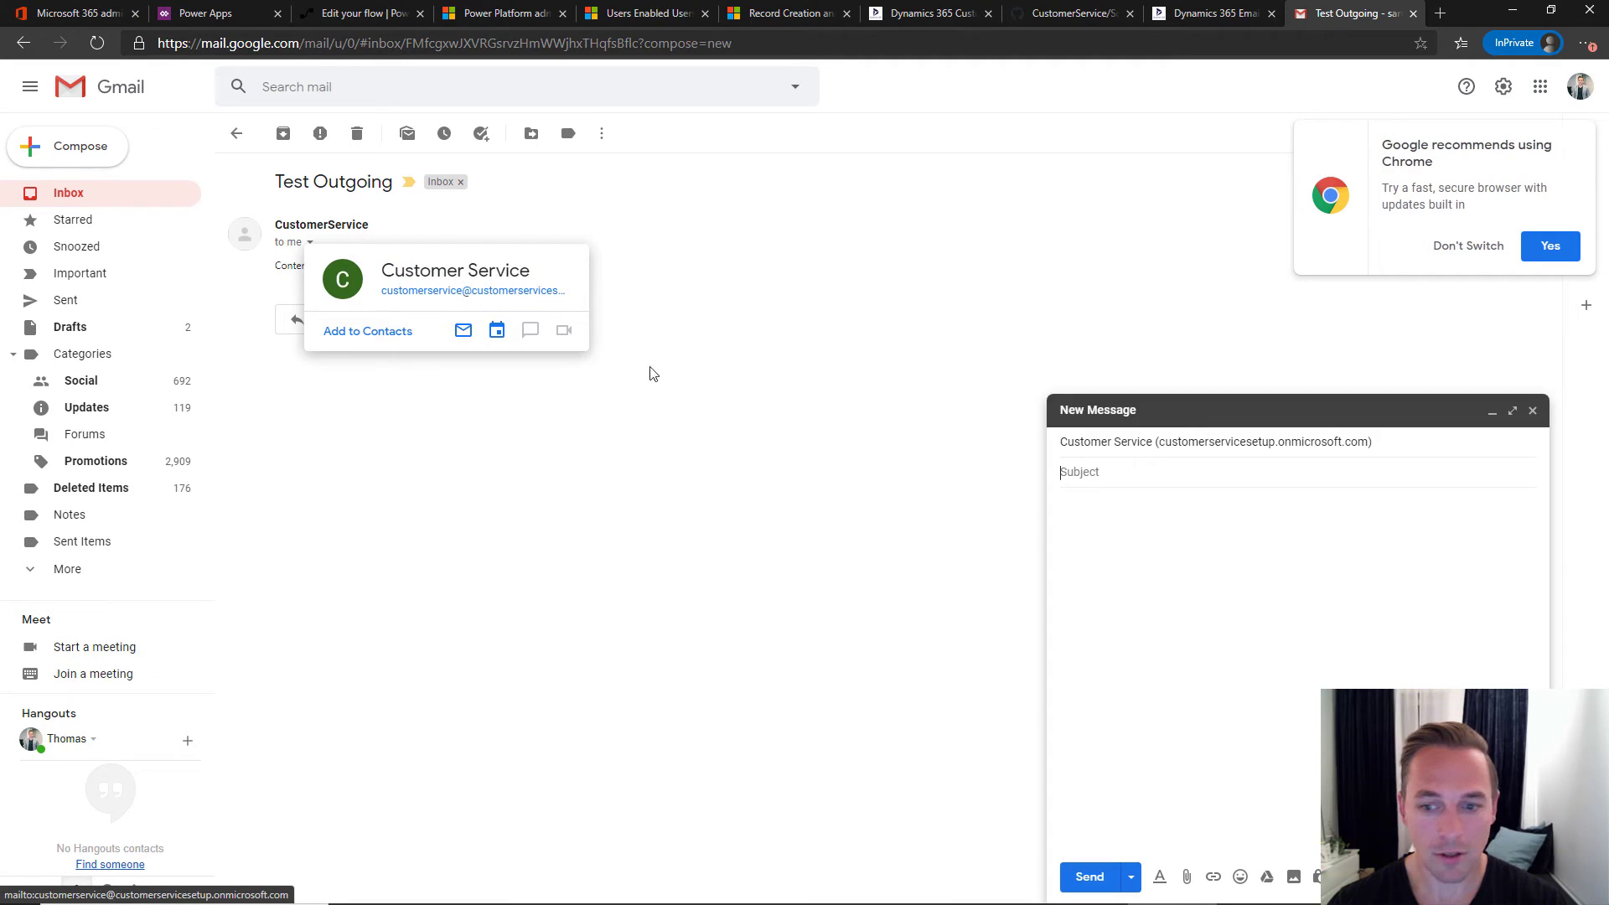
left_click(1175, 476)
type("First Case")
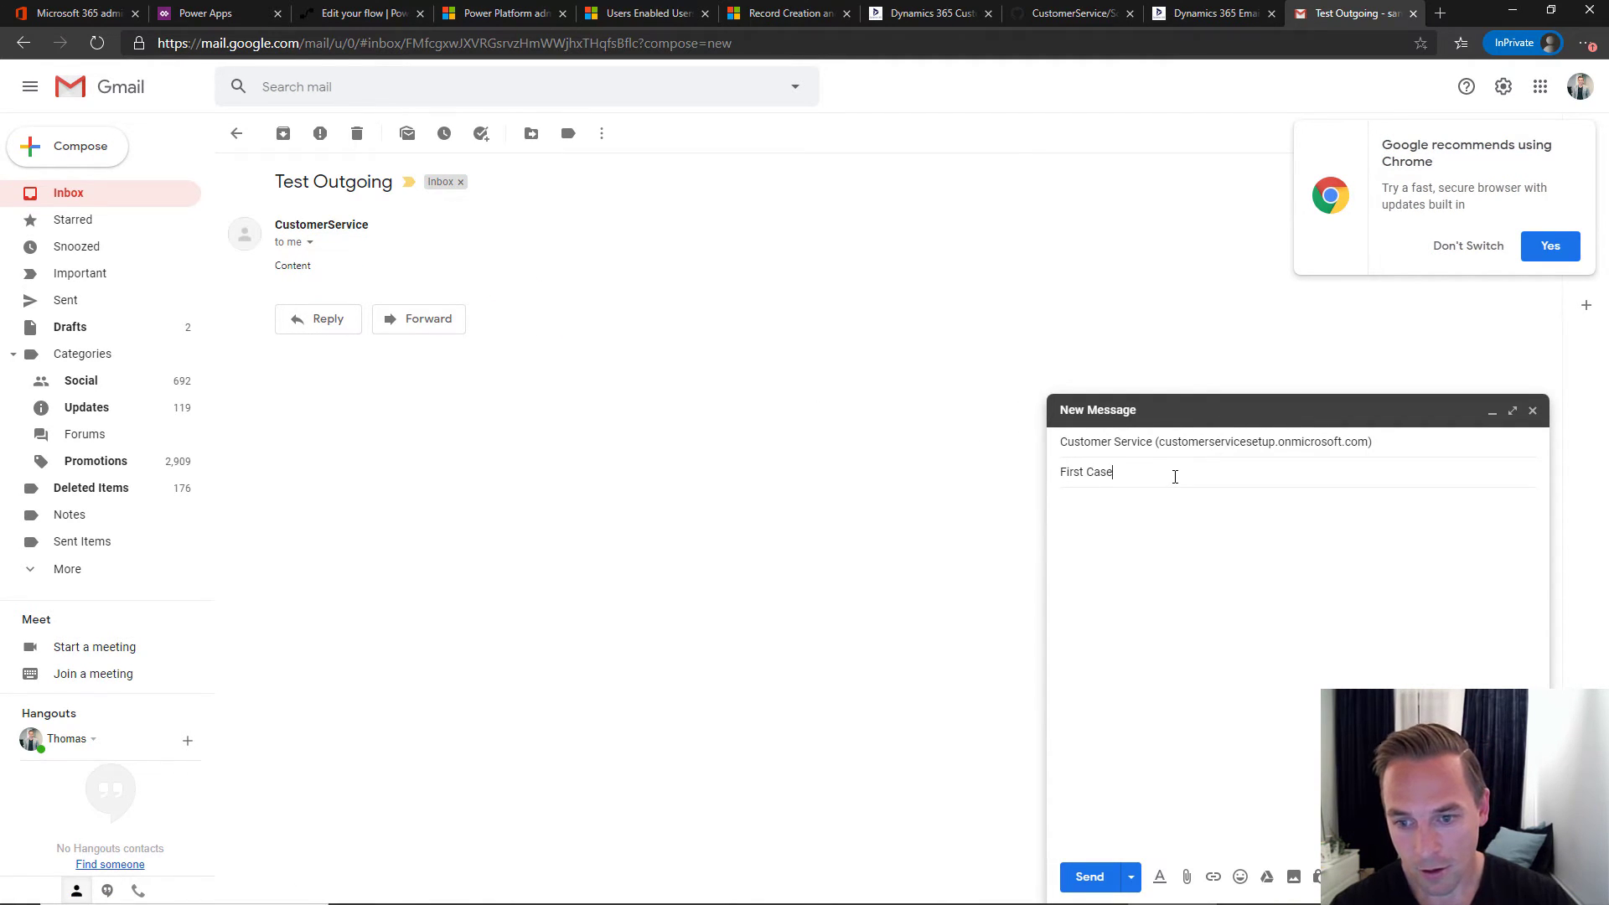
left_click(1156, 539)
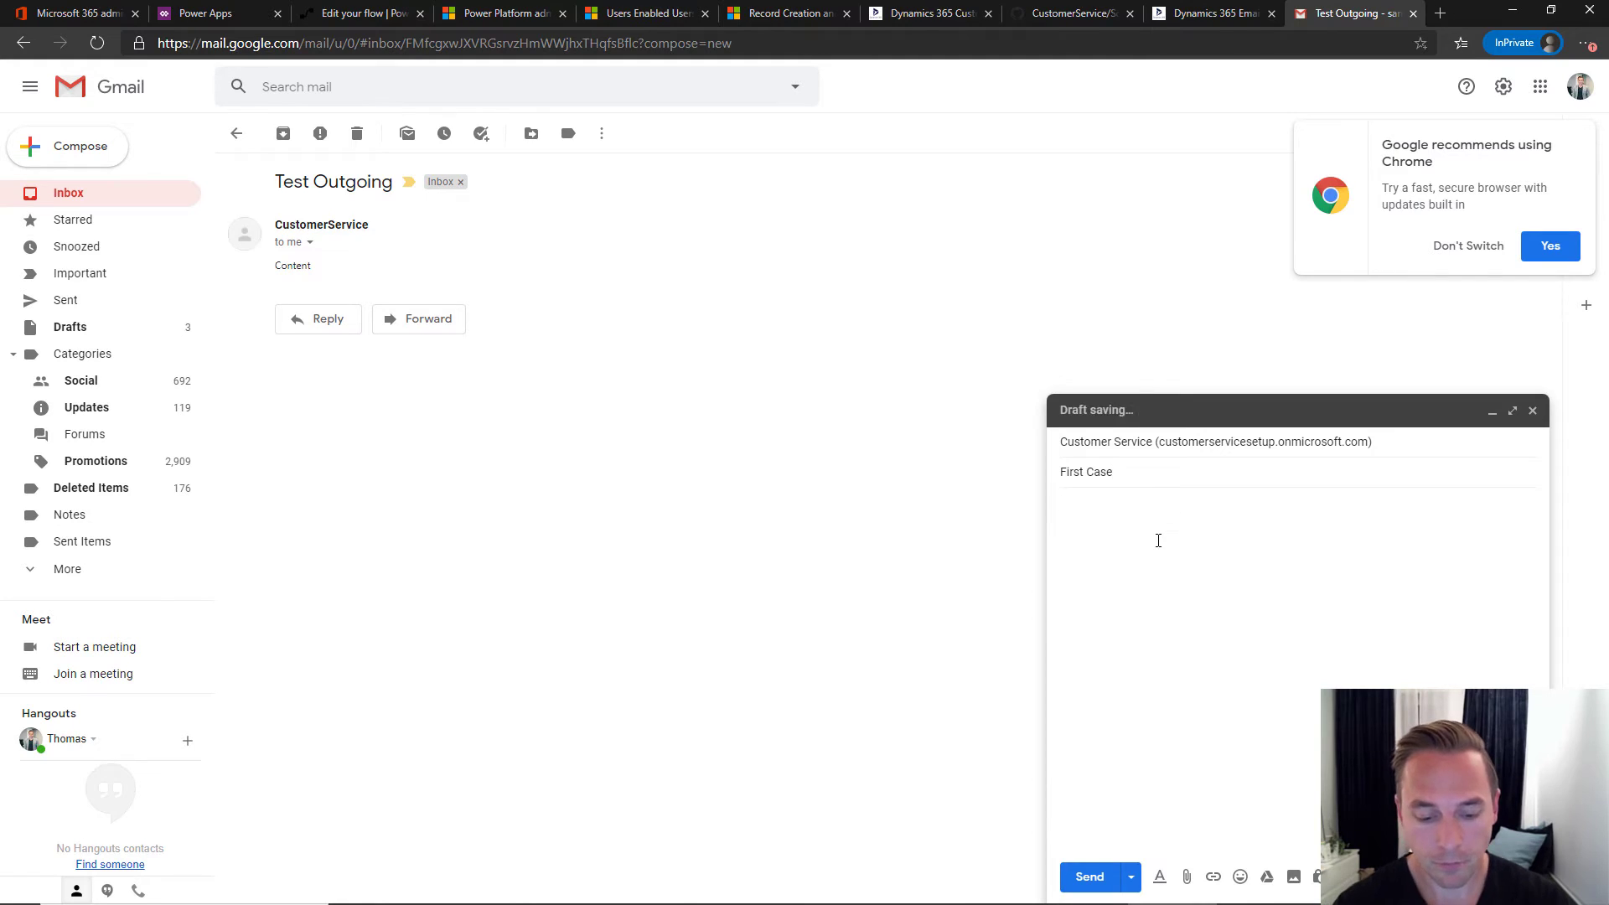
type("Will this work?")
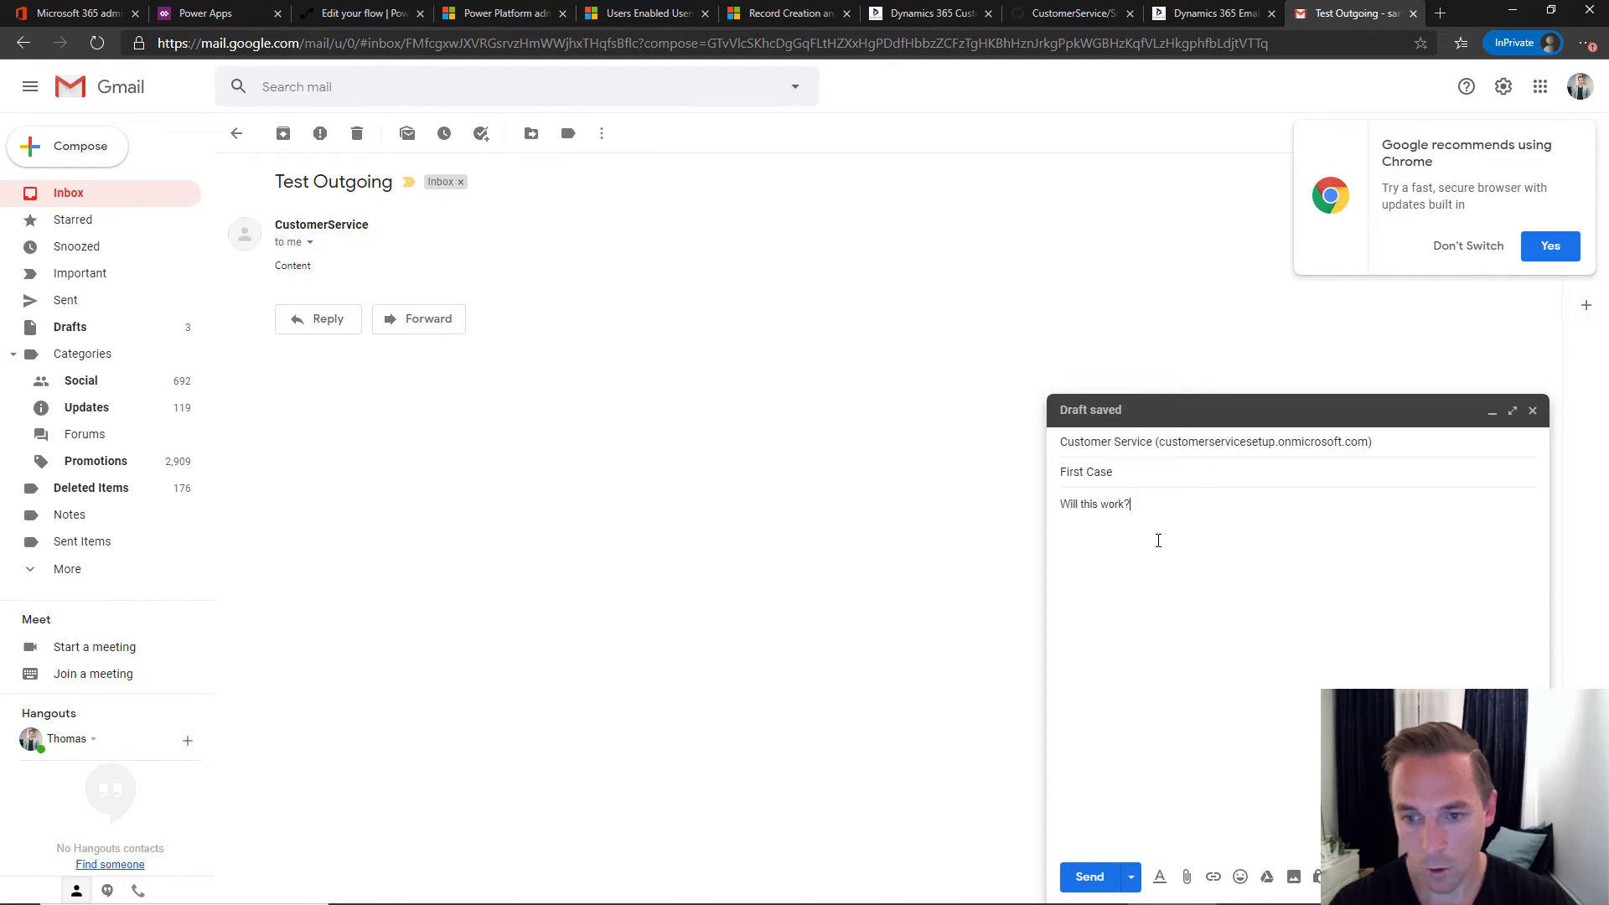
left_click(1087, 876)
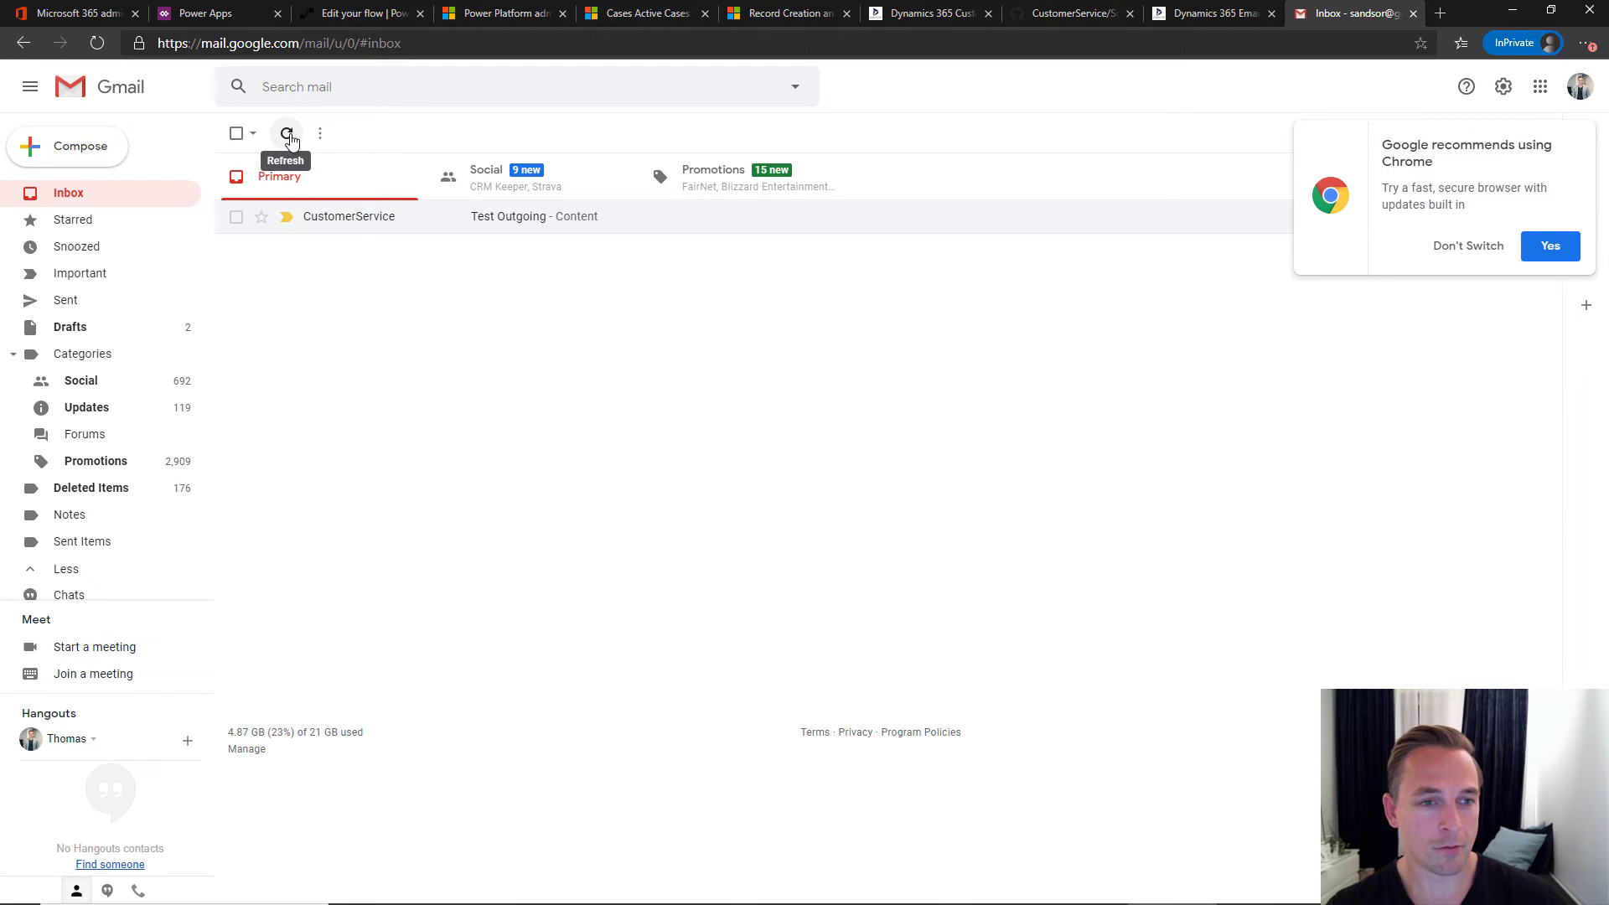
- Refresh the inbox, open 'CASE:1033 has been created' and highlight case number 1033 in its subject
left_click(288, 135)
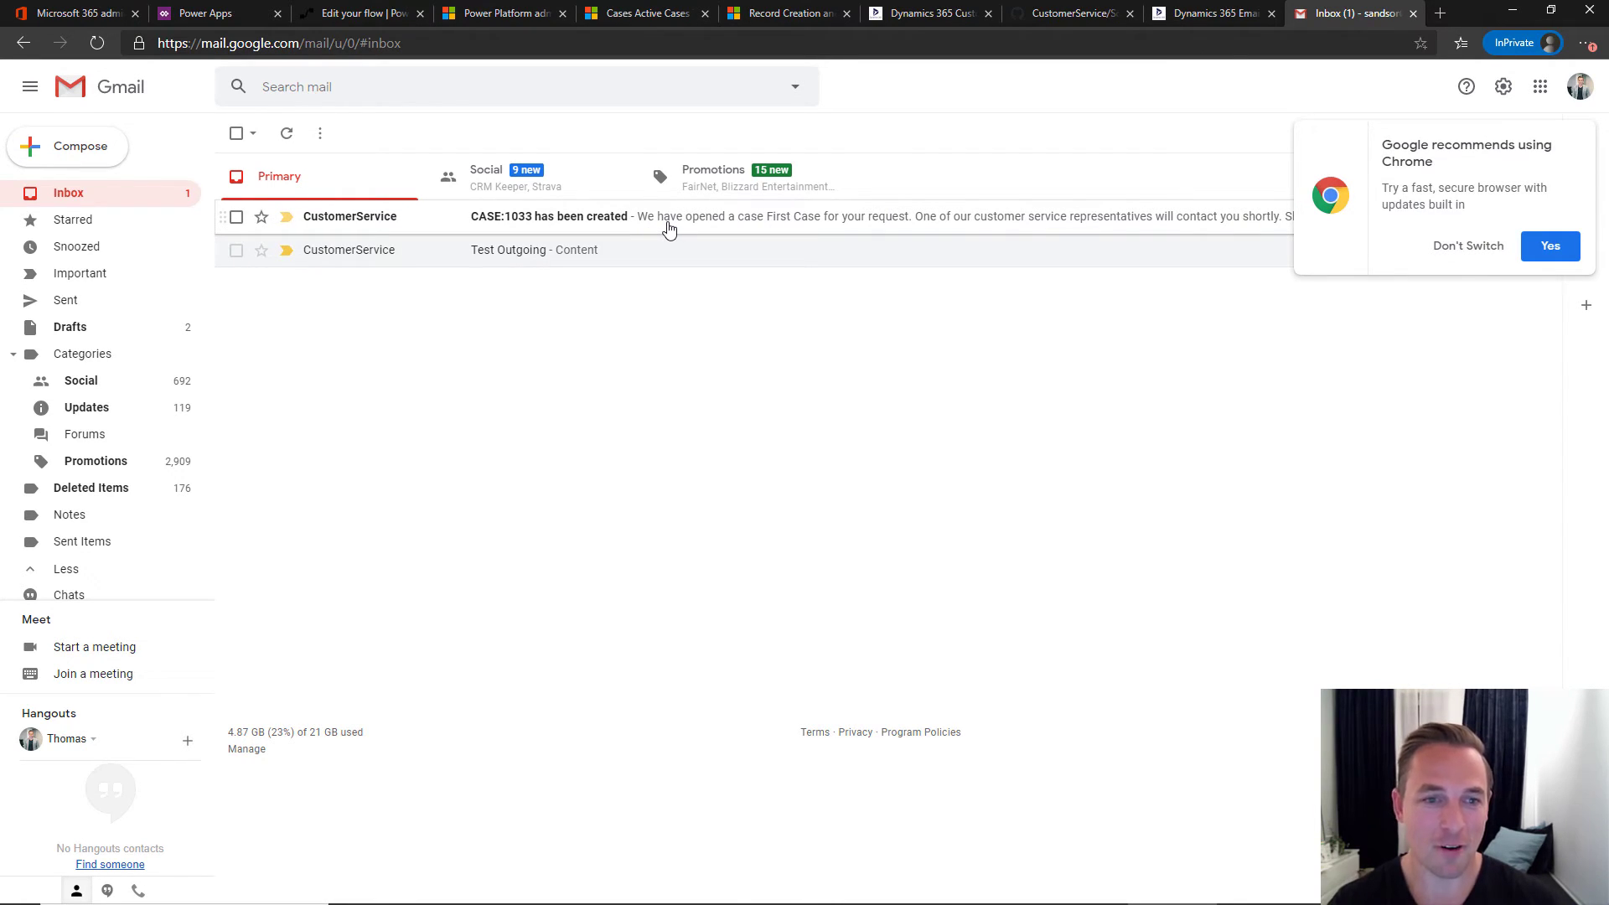
left_click(668, 228)
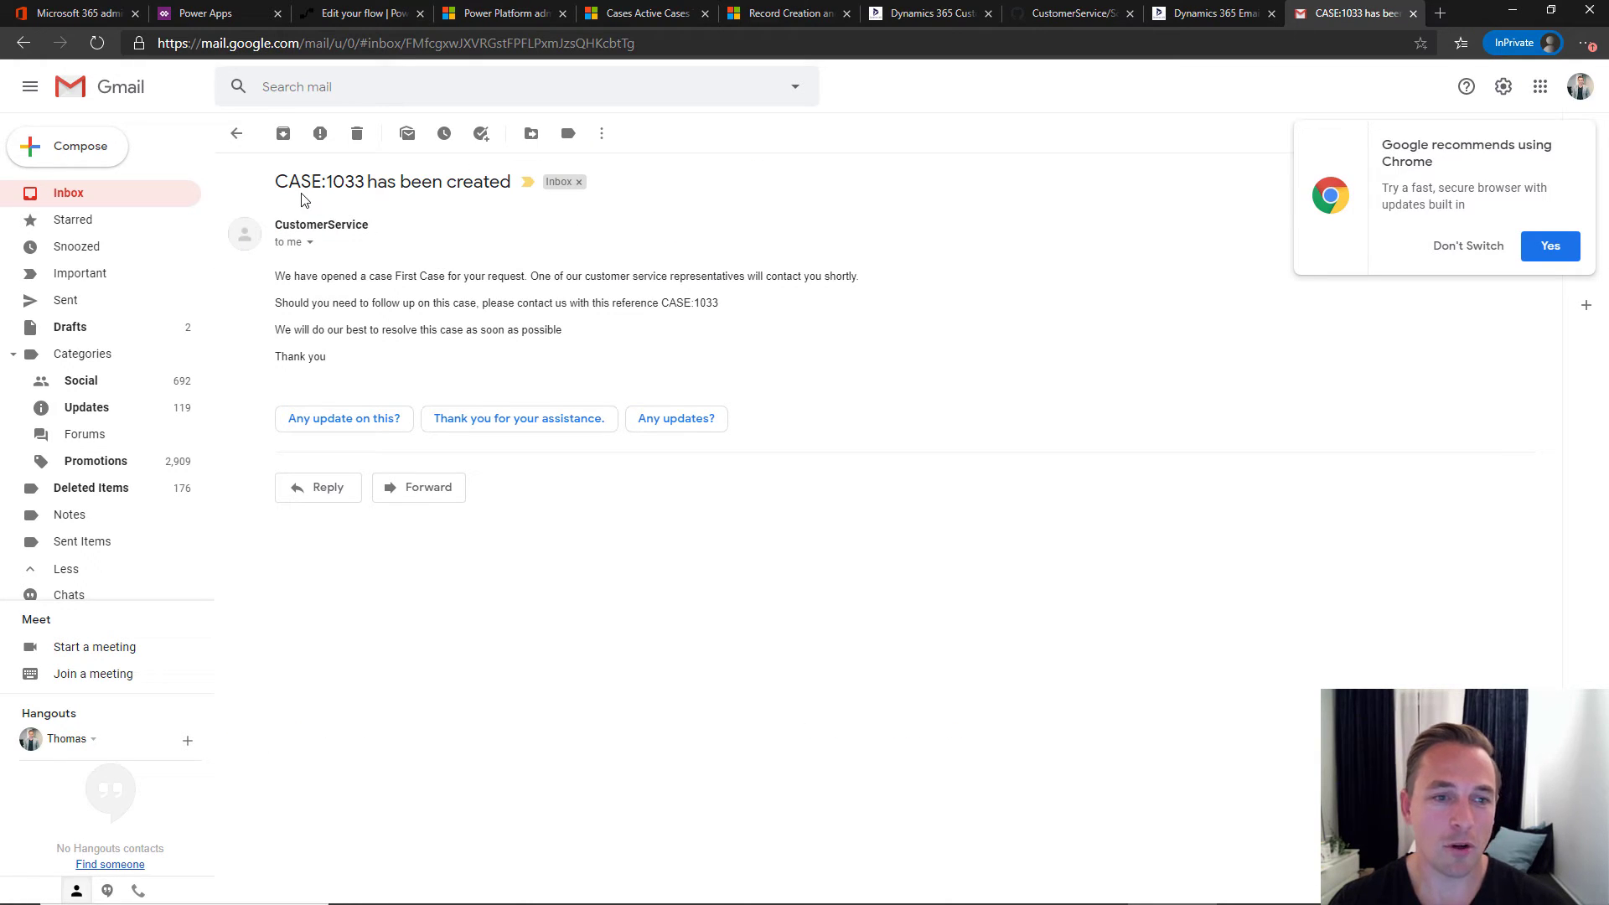
left_click_drag(277, 182, 366, 183)
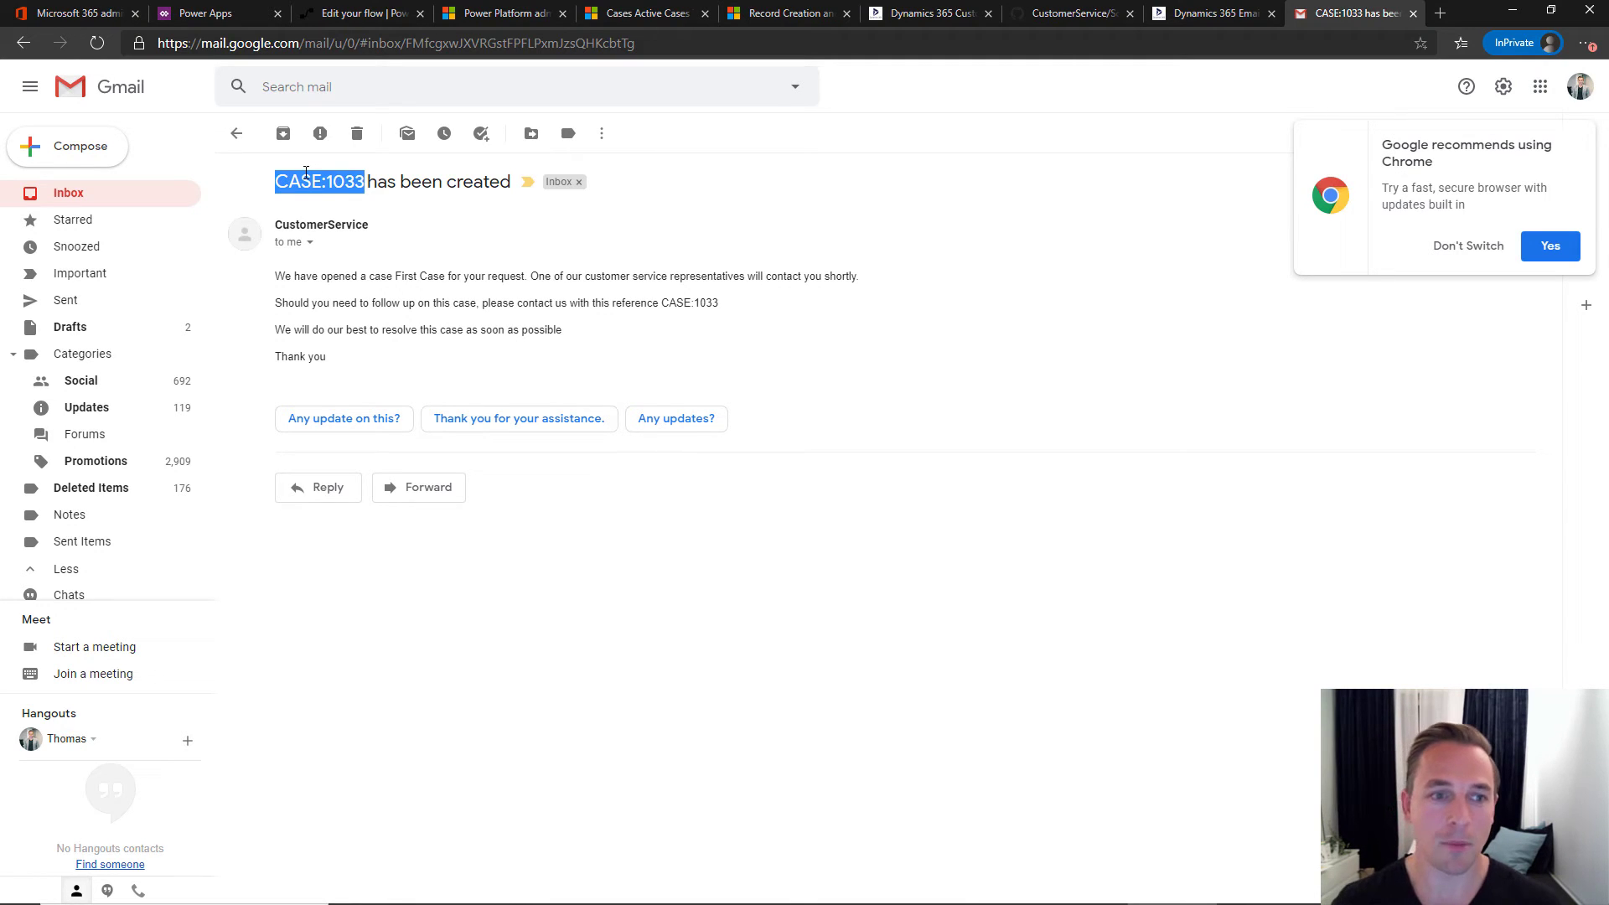
left_click(329, 184)
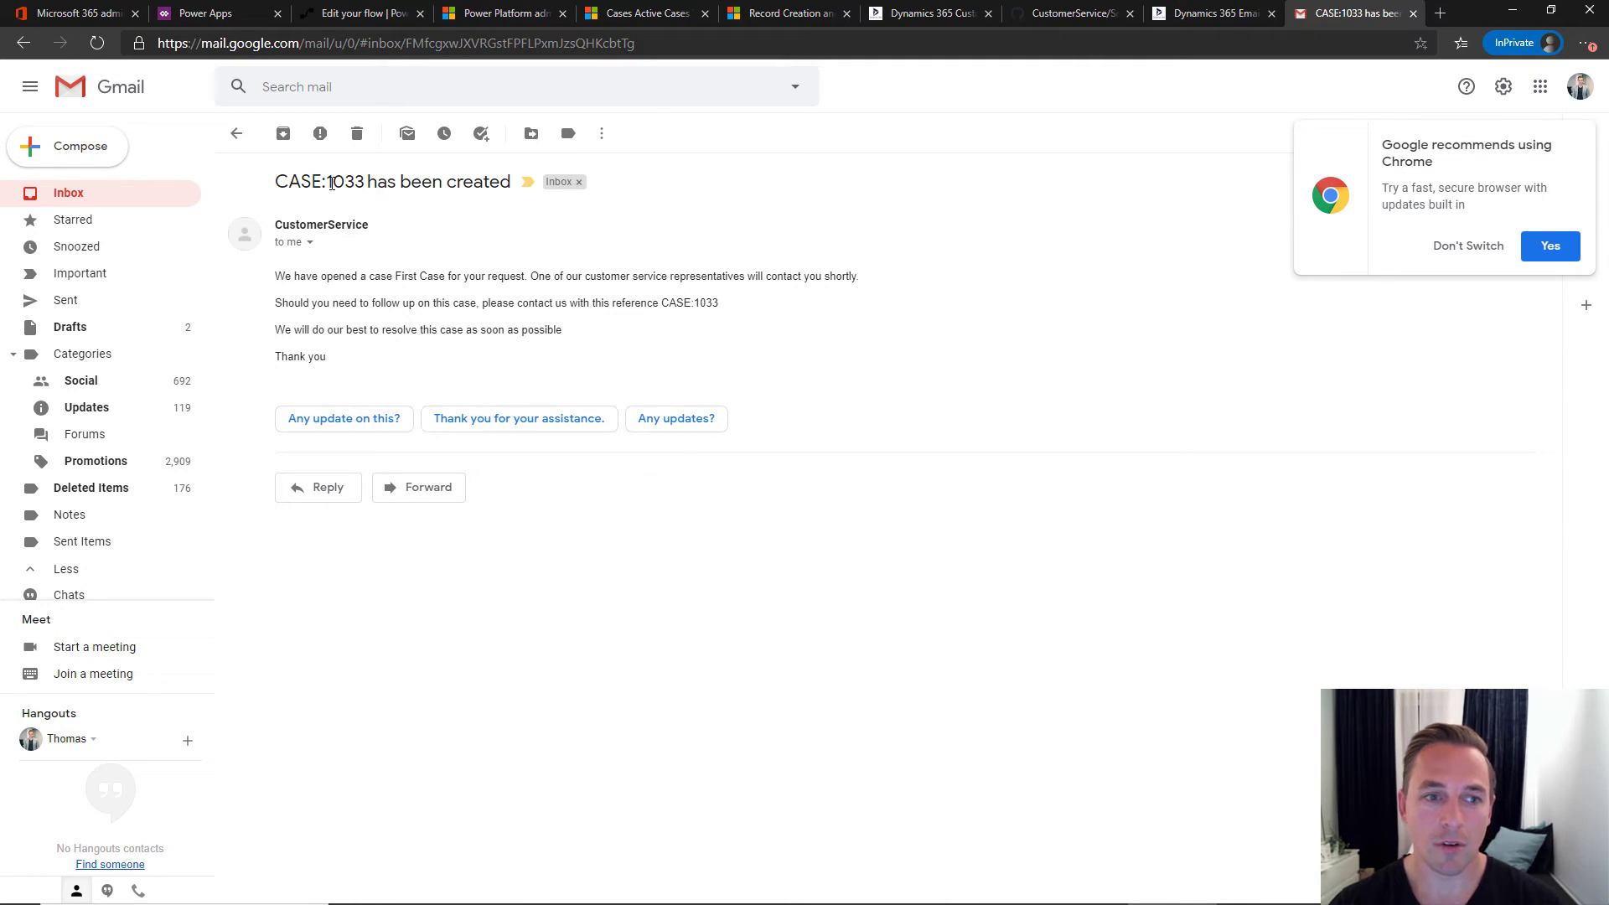
left_click_drag(329, 183, 366, 183)
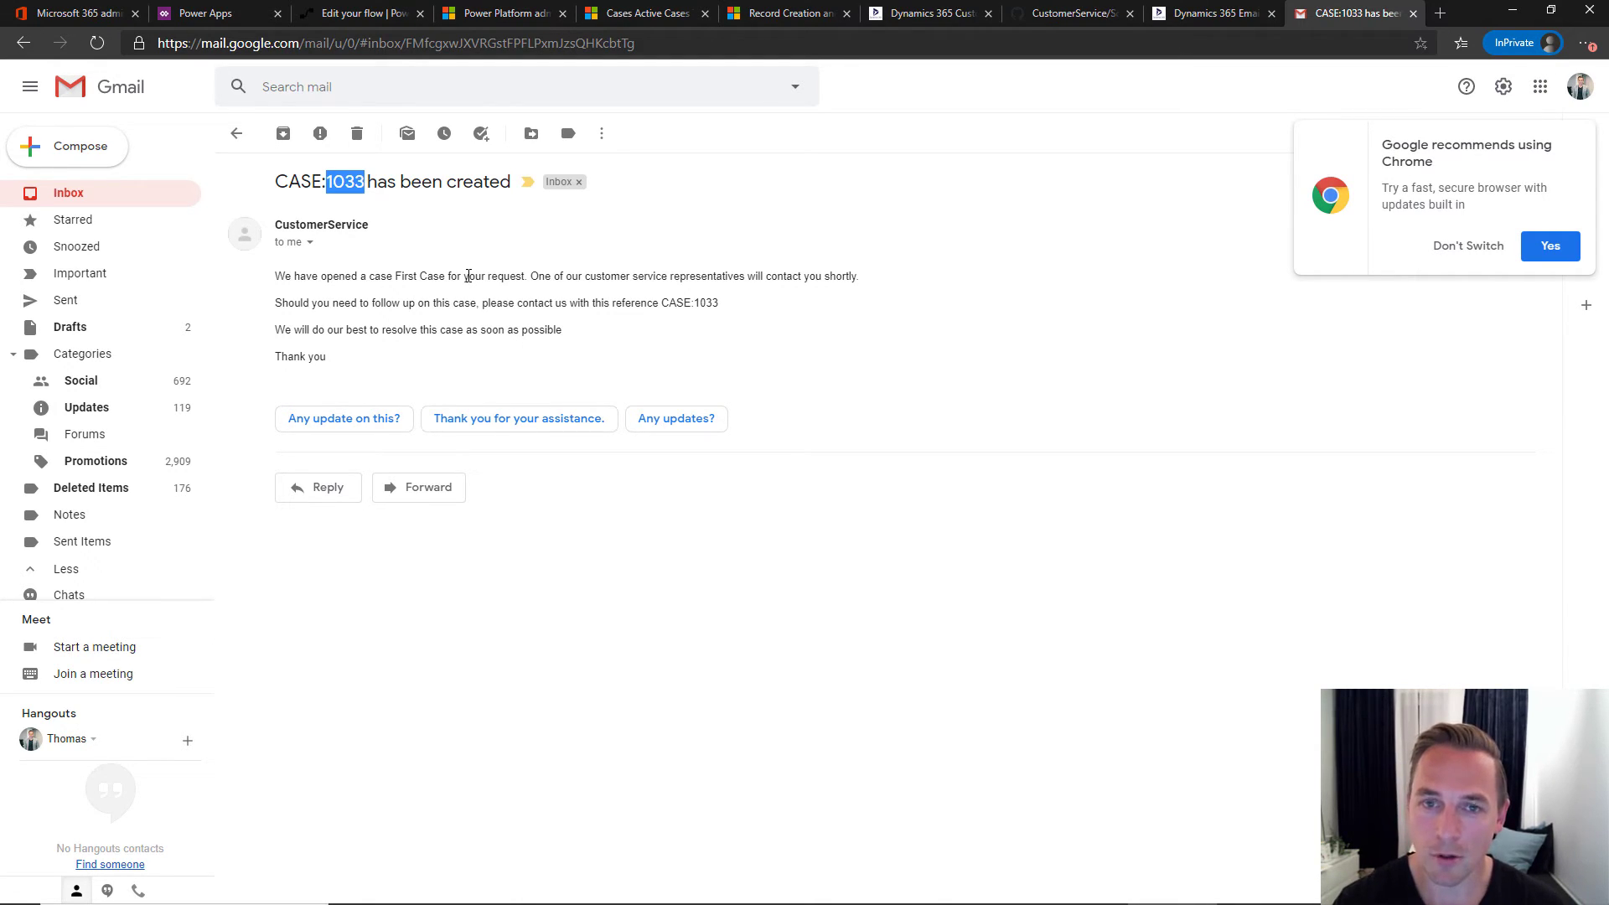
left_click(666, 18)
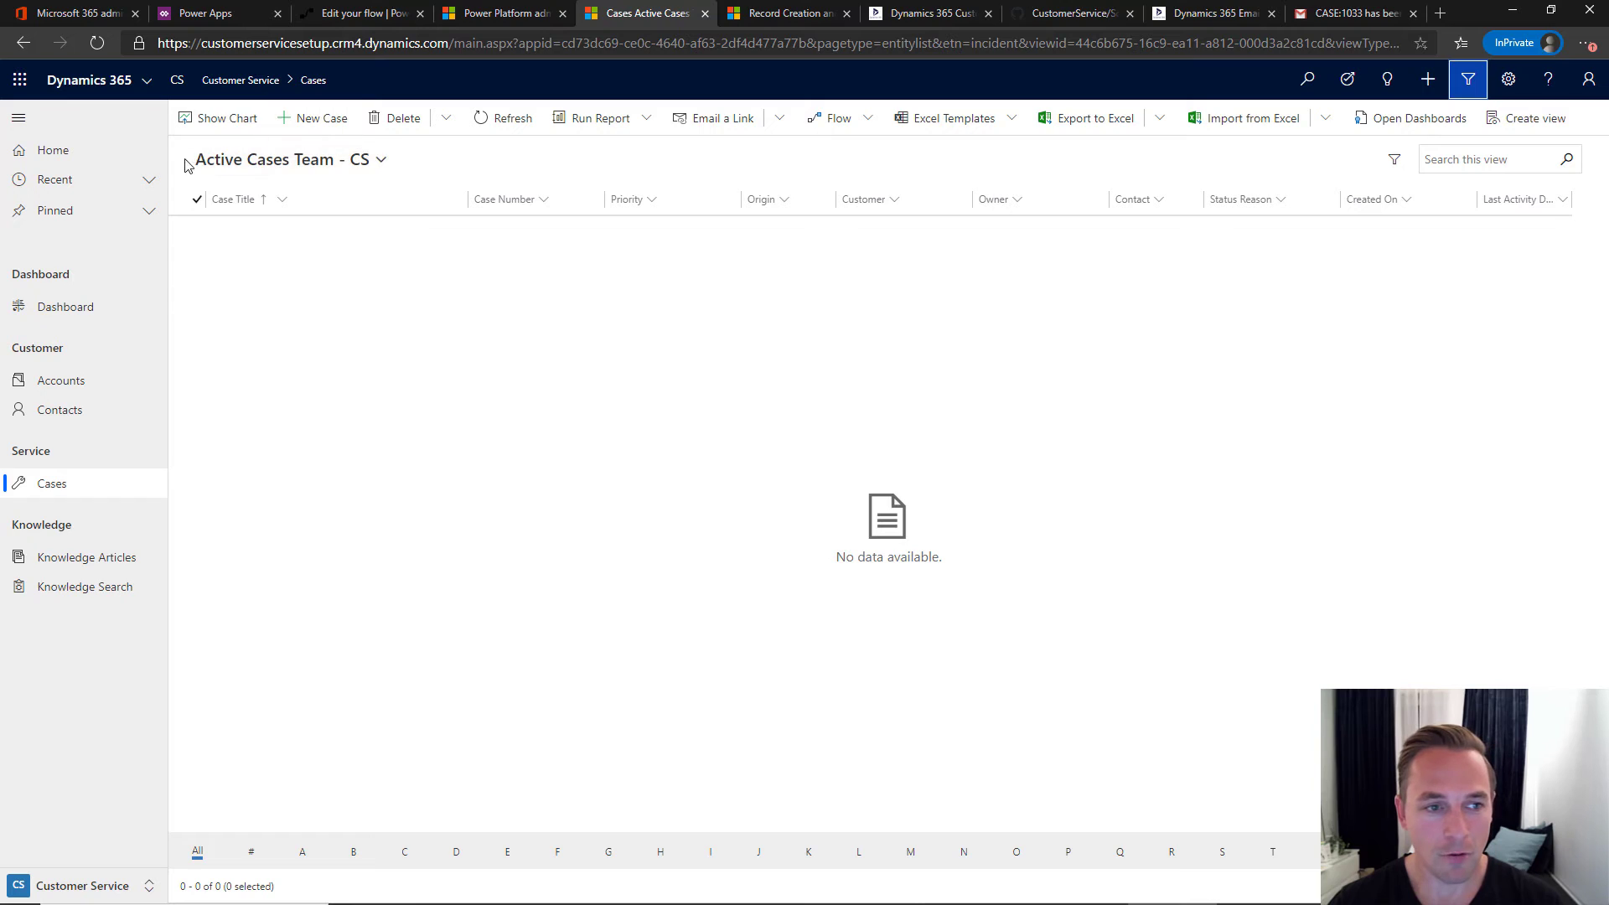
- Compare the My Active Cases - CS and Active Cases Team - CS views, then open First Case
left_click(293, 164)
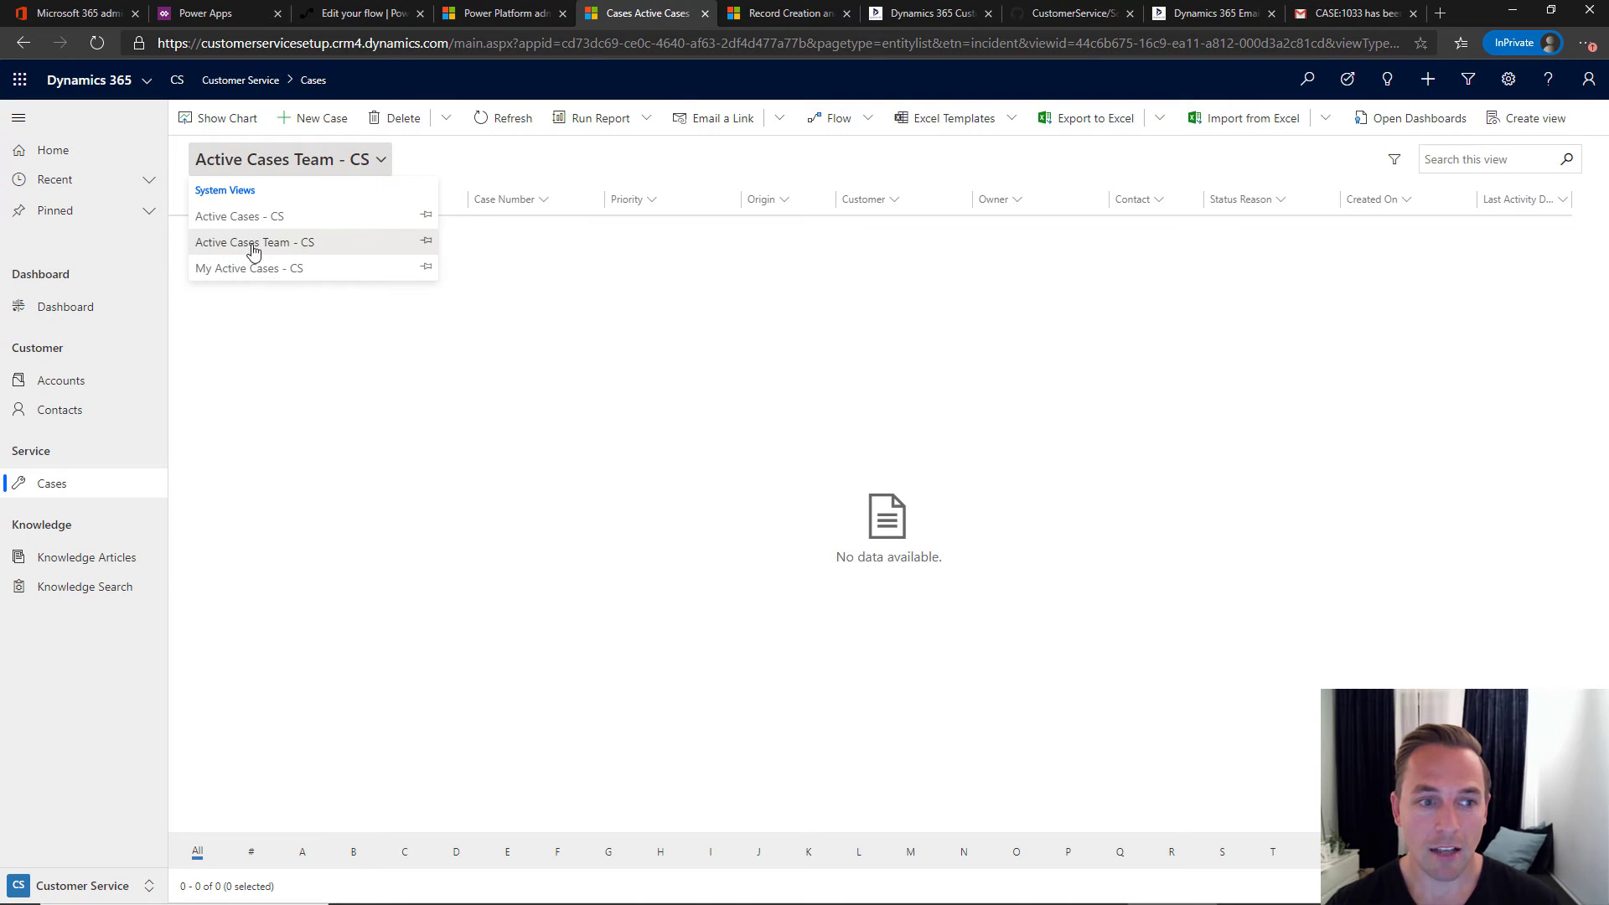
left_click(314, 243)
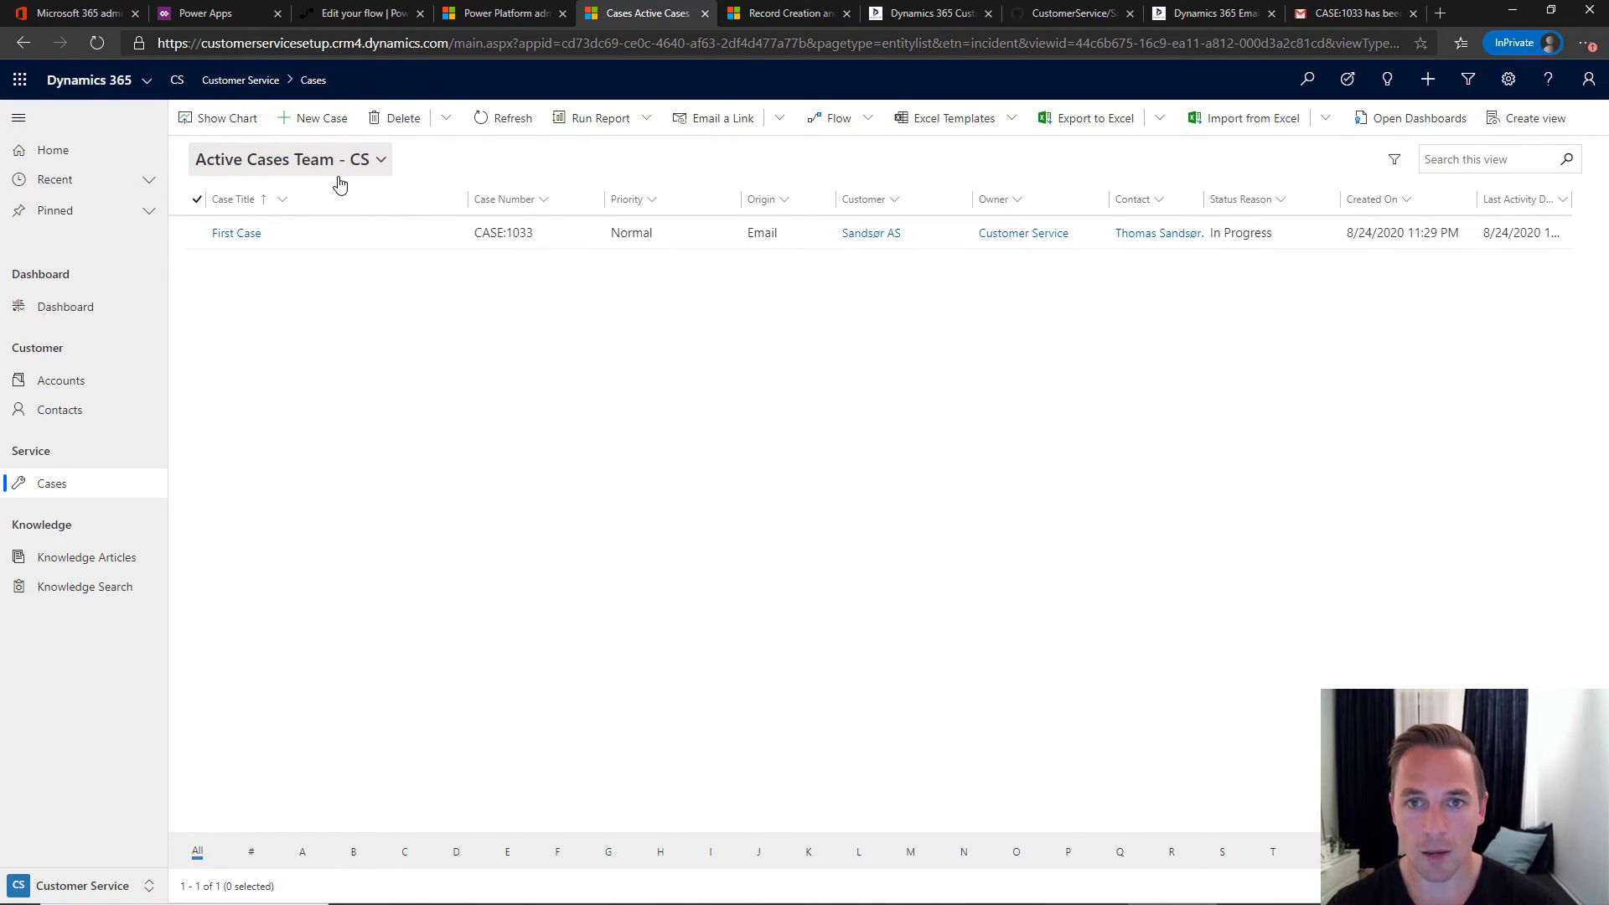
left_click(339, 176)
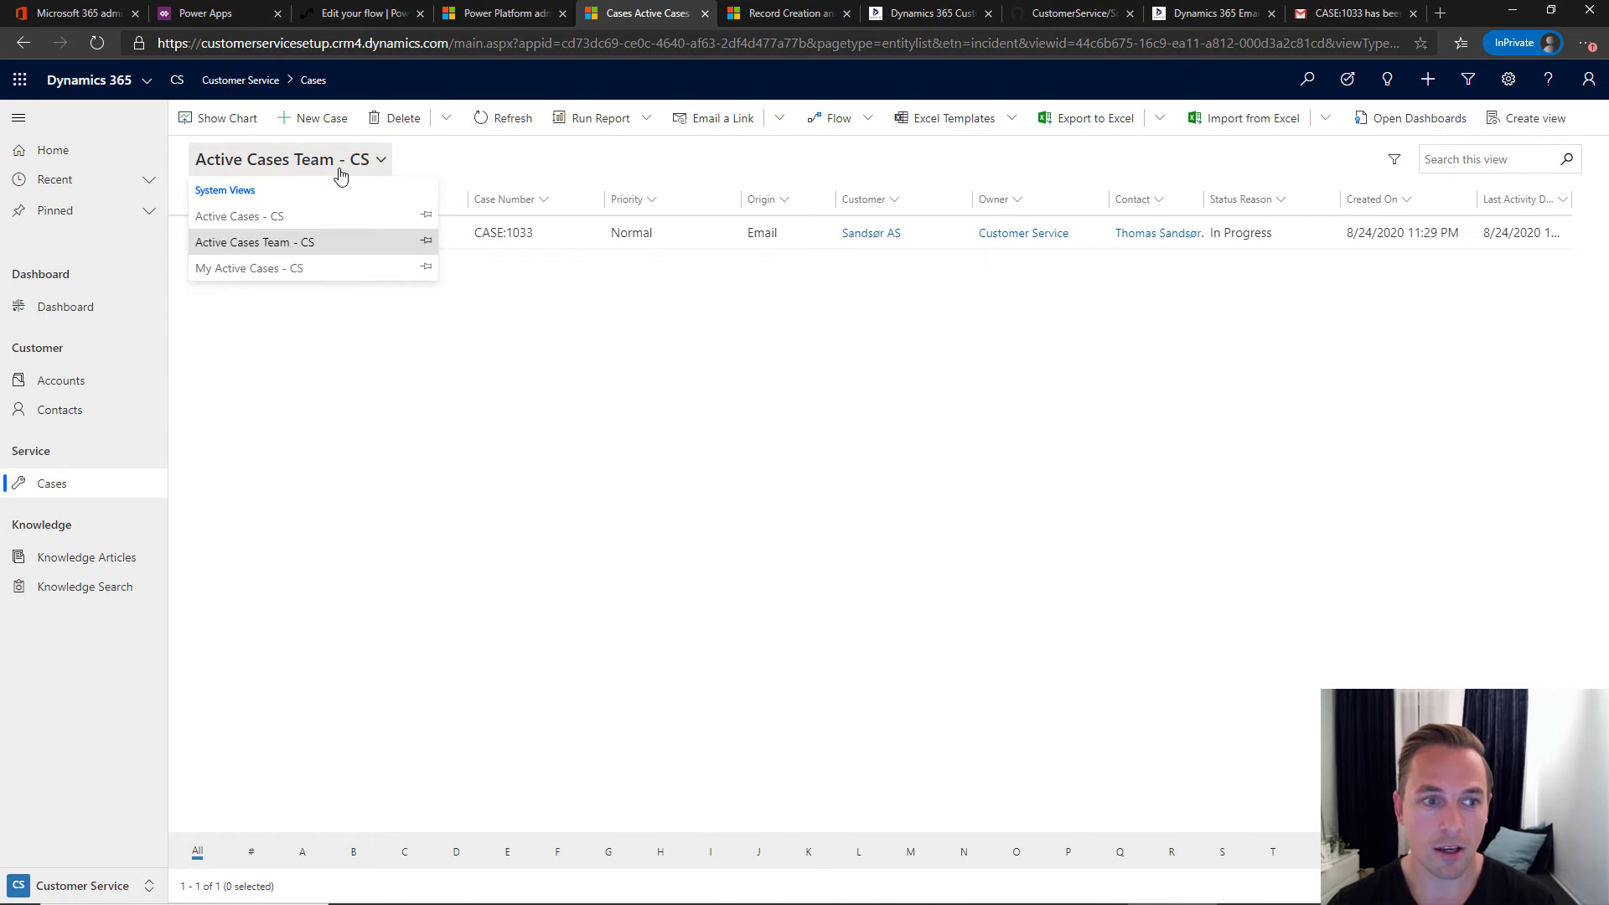
left_click(246, 268)
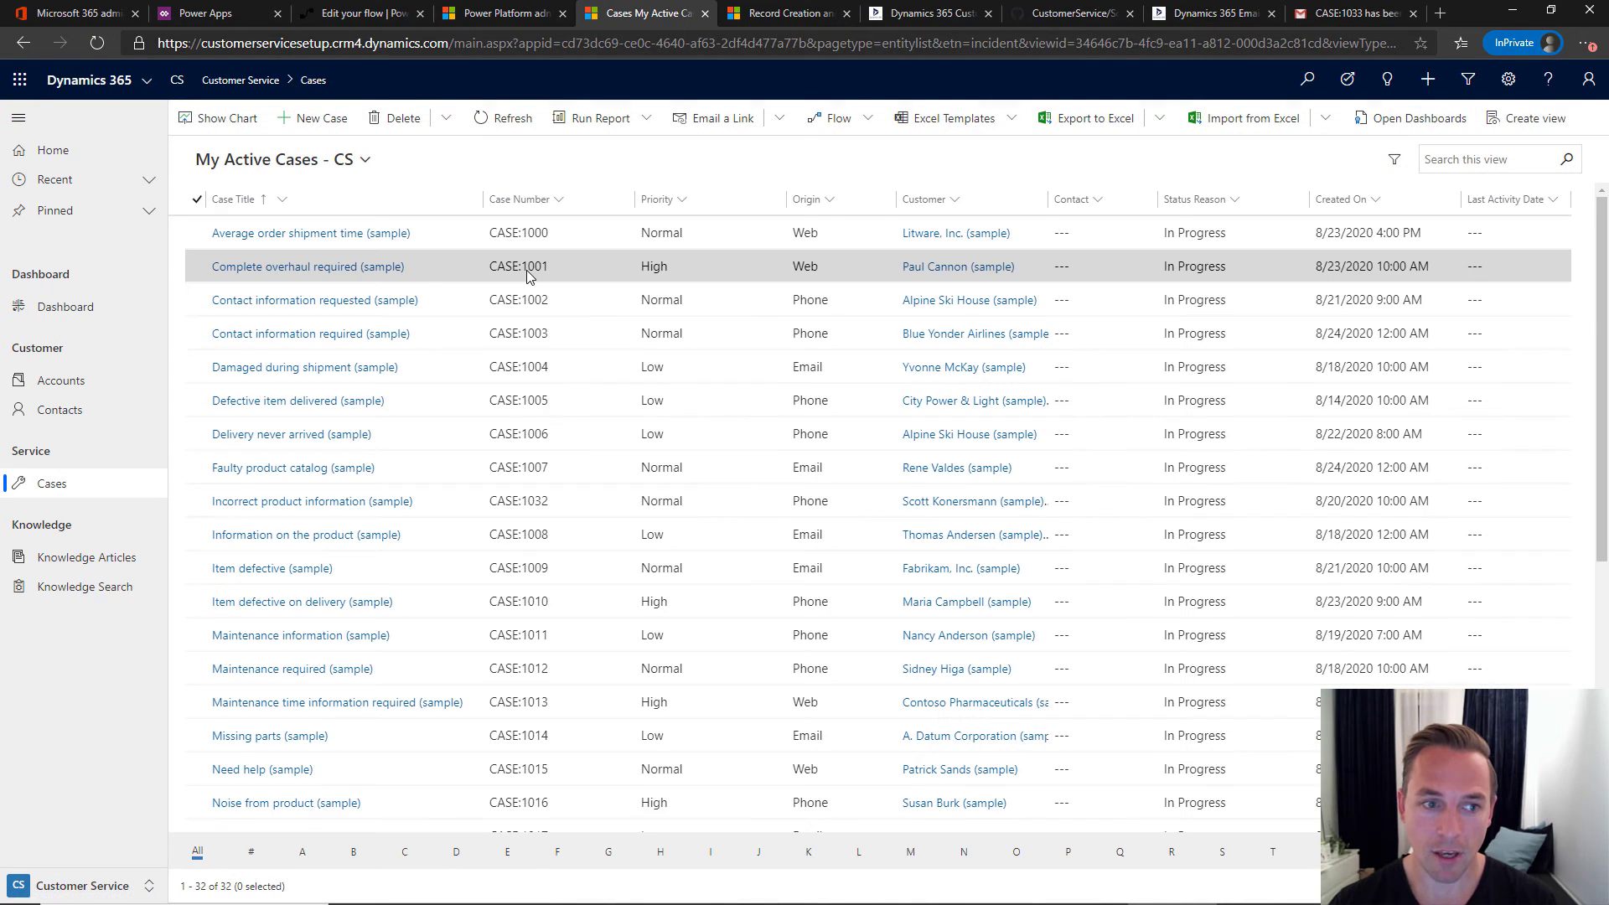
left_click(316, 169)
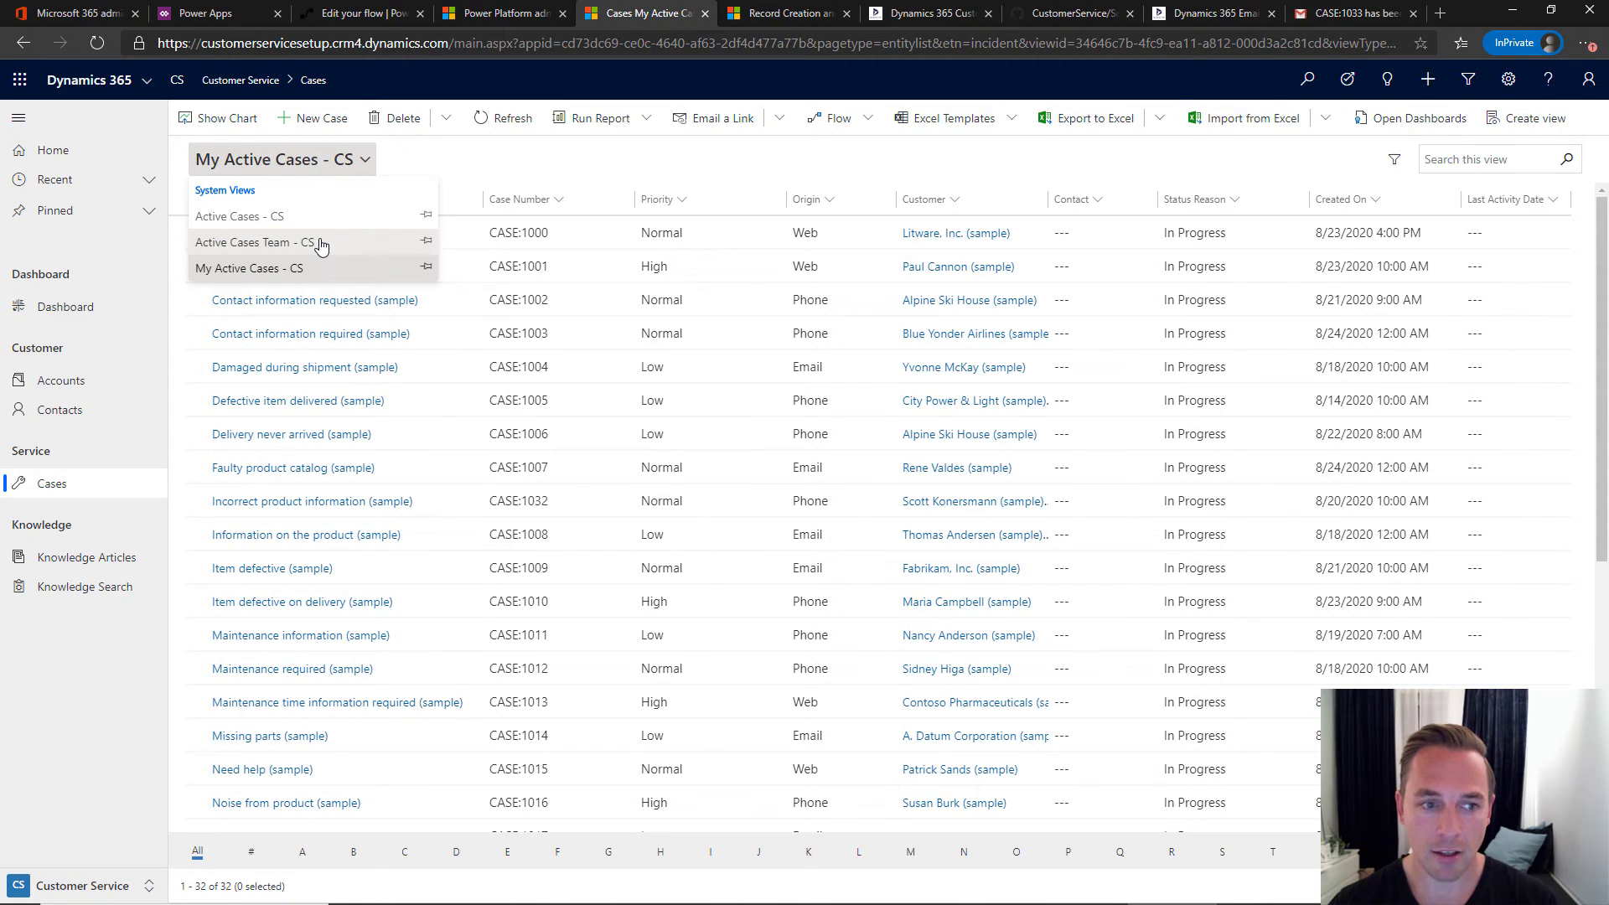
left_click(321, 243)
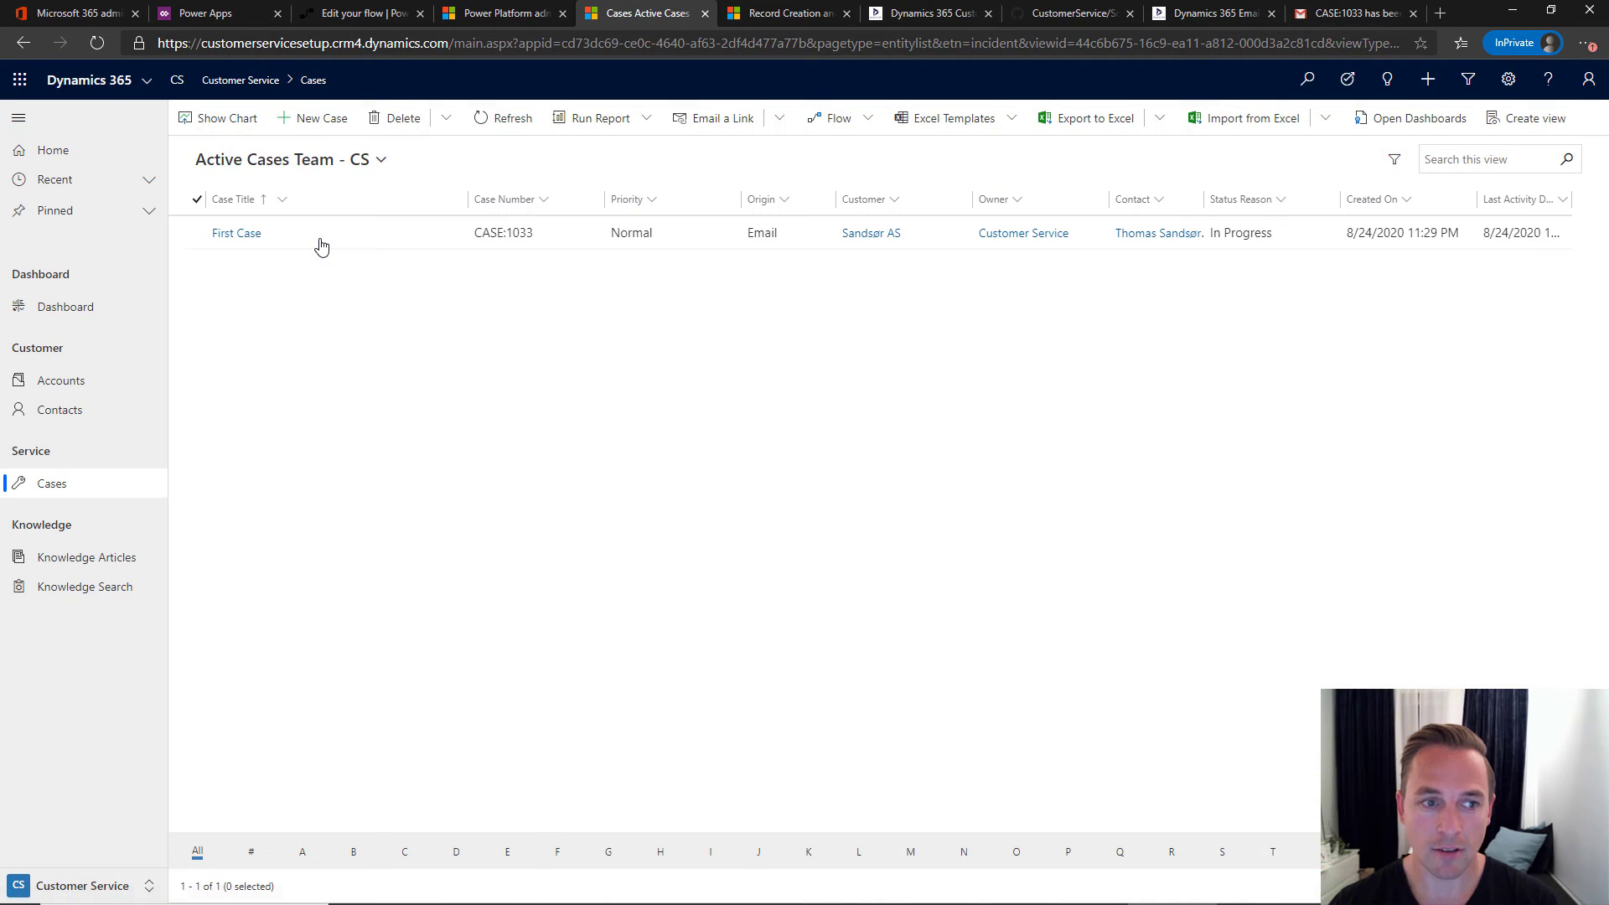
double_click(724, 234)
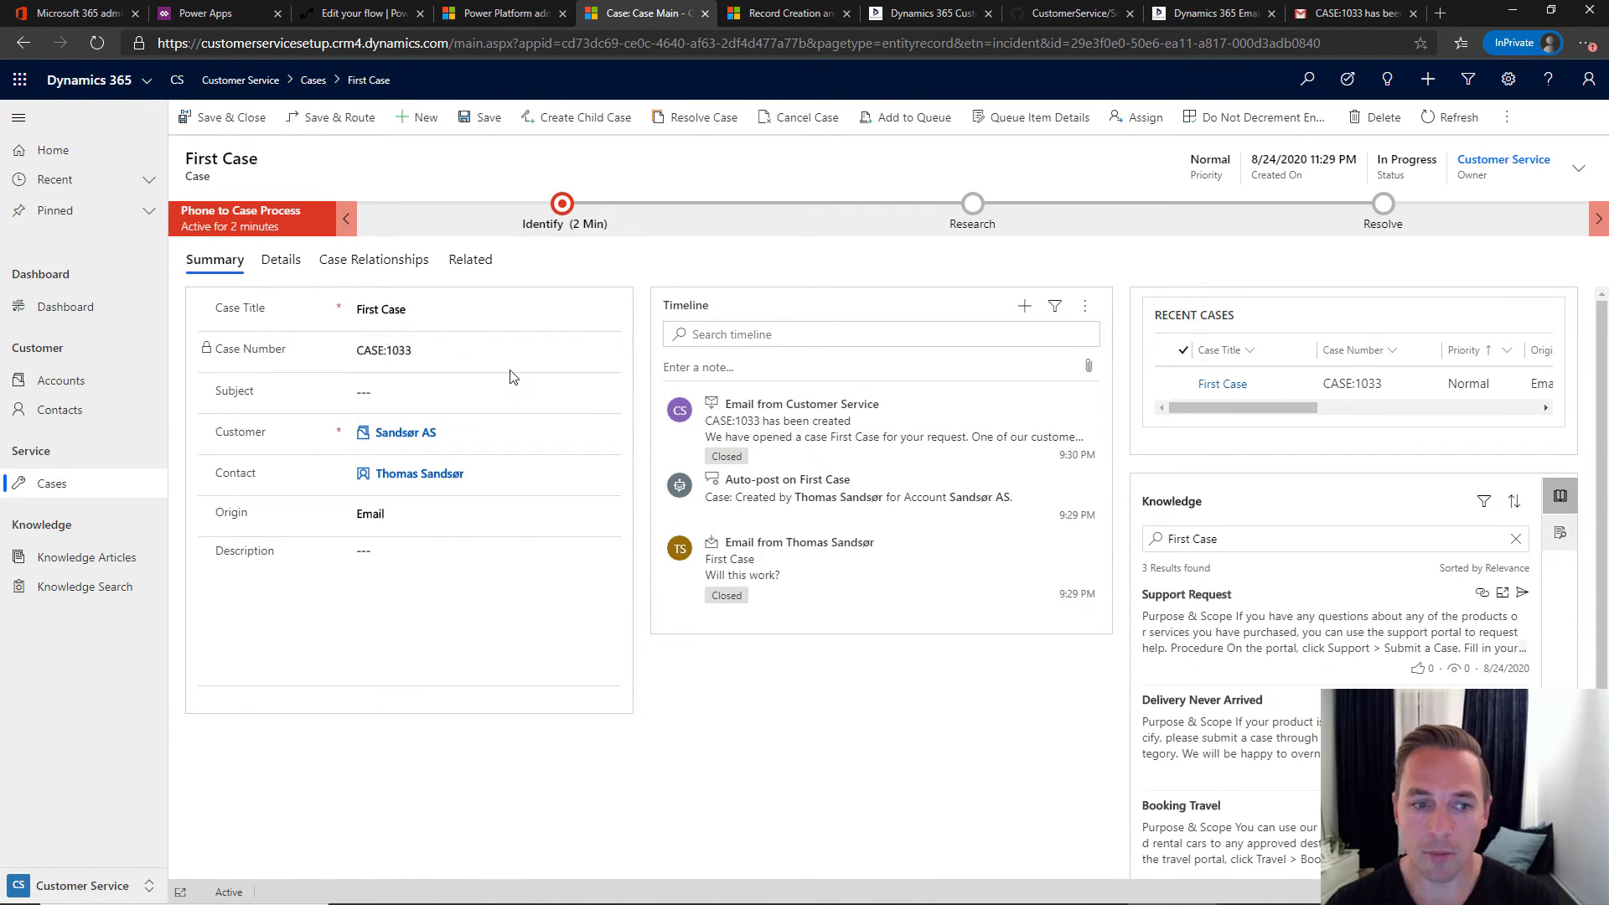
- Highlight CASE:1033 on the First Case record, then view its confirmation email and return
left_click(411, 350)
left_click_drag(411, 351, 358, 349)
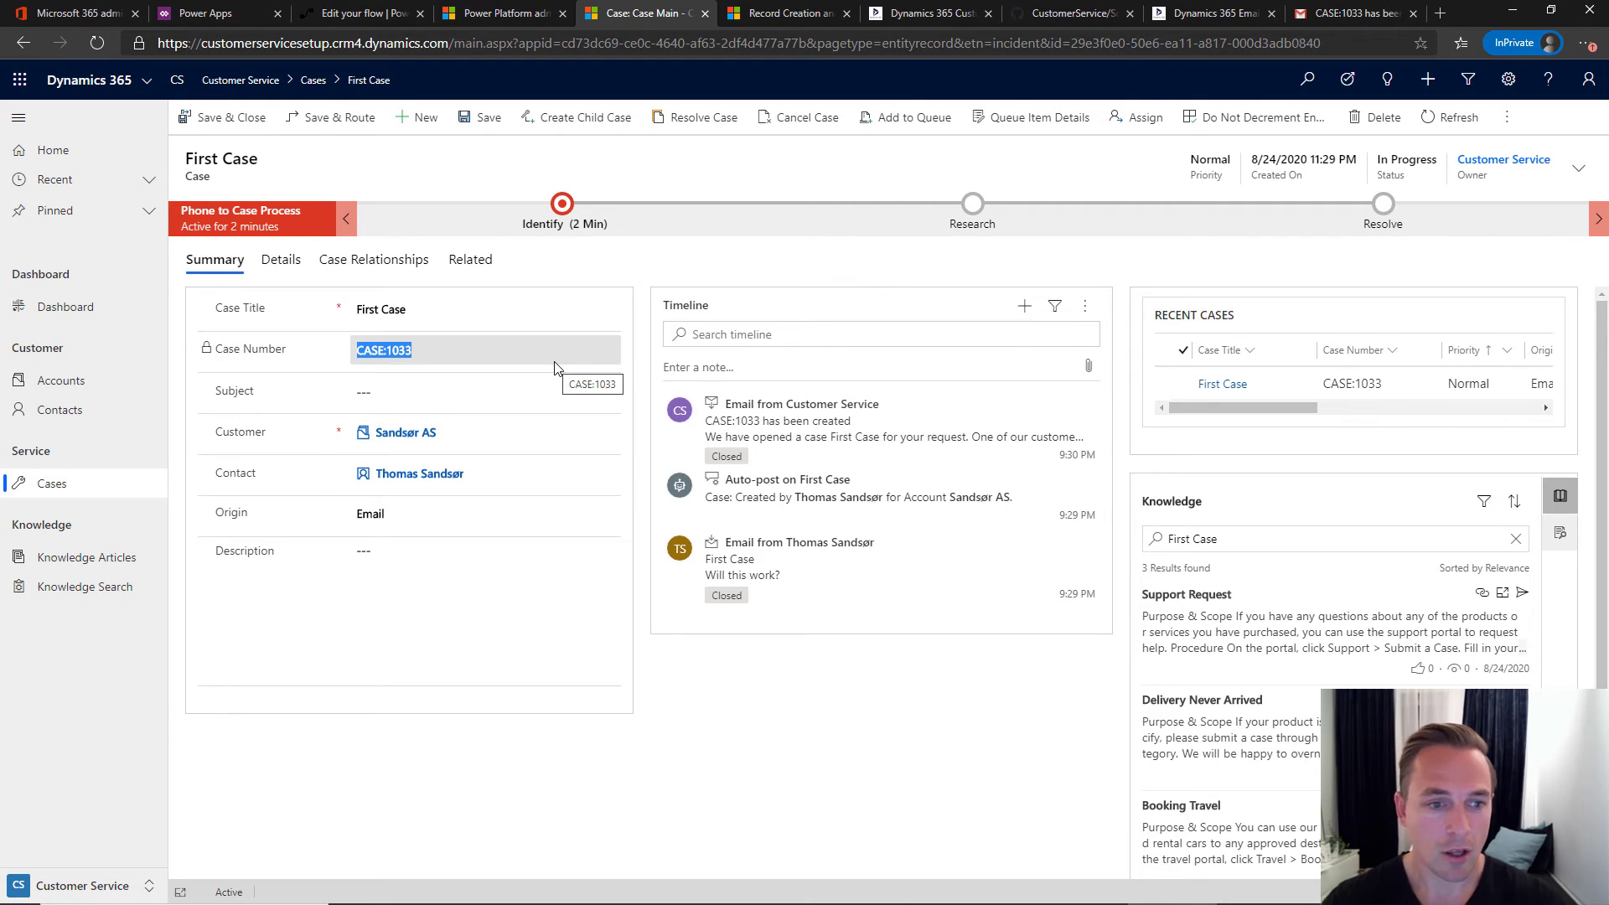
left_click(440, 350)
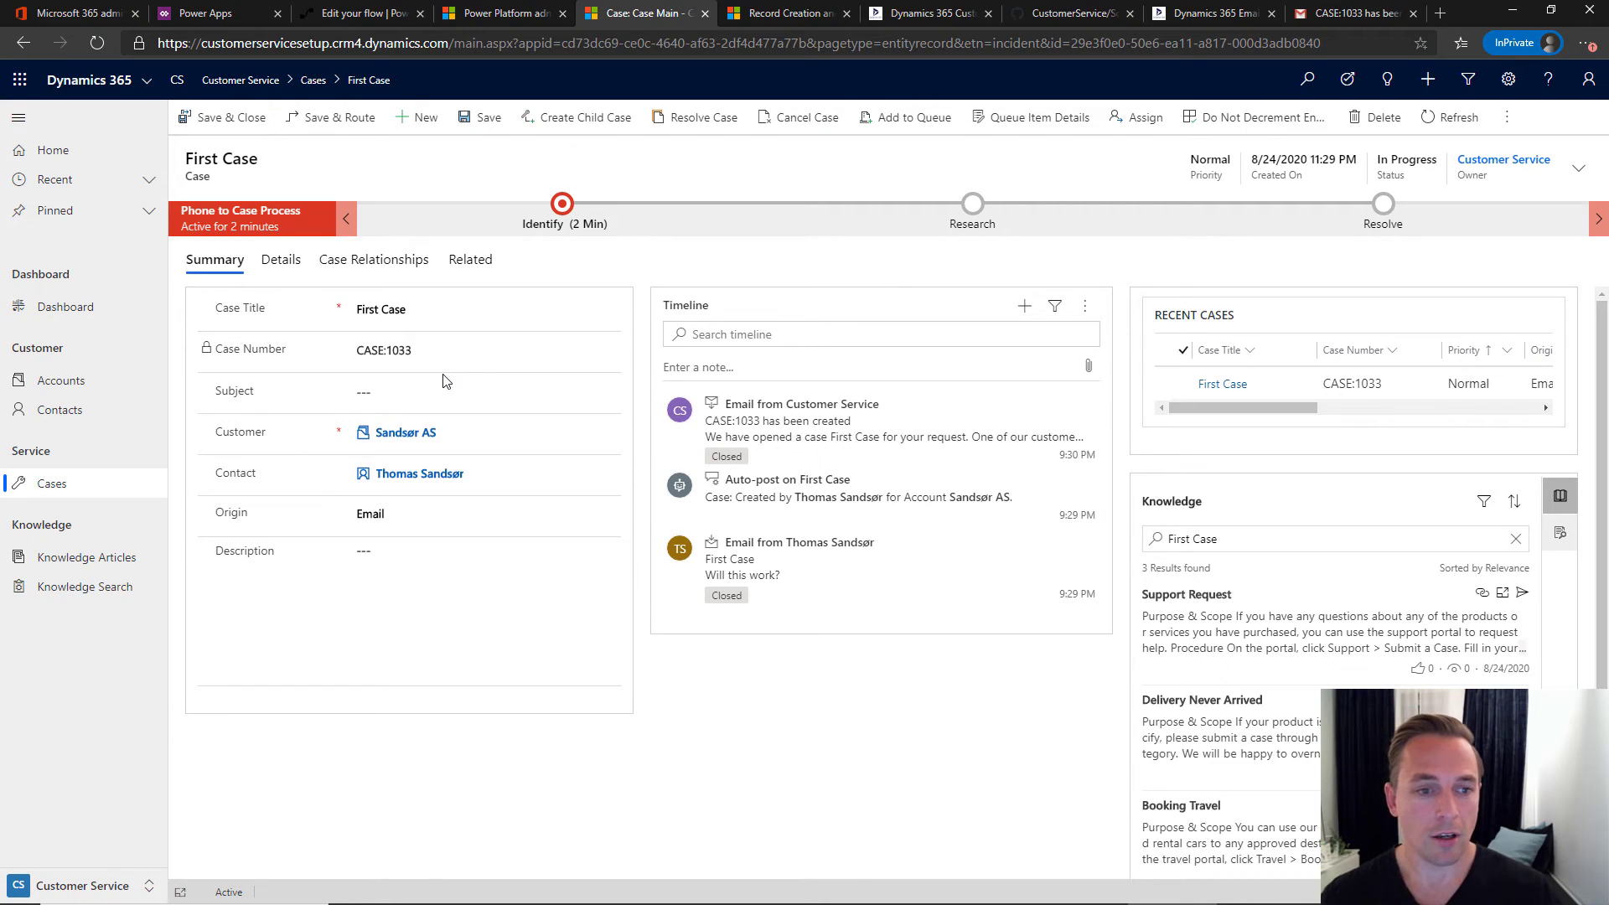
left_click_drag(392, 353, 452, 371)
left_click(396, 354)
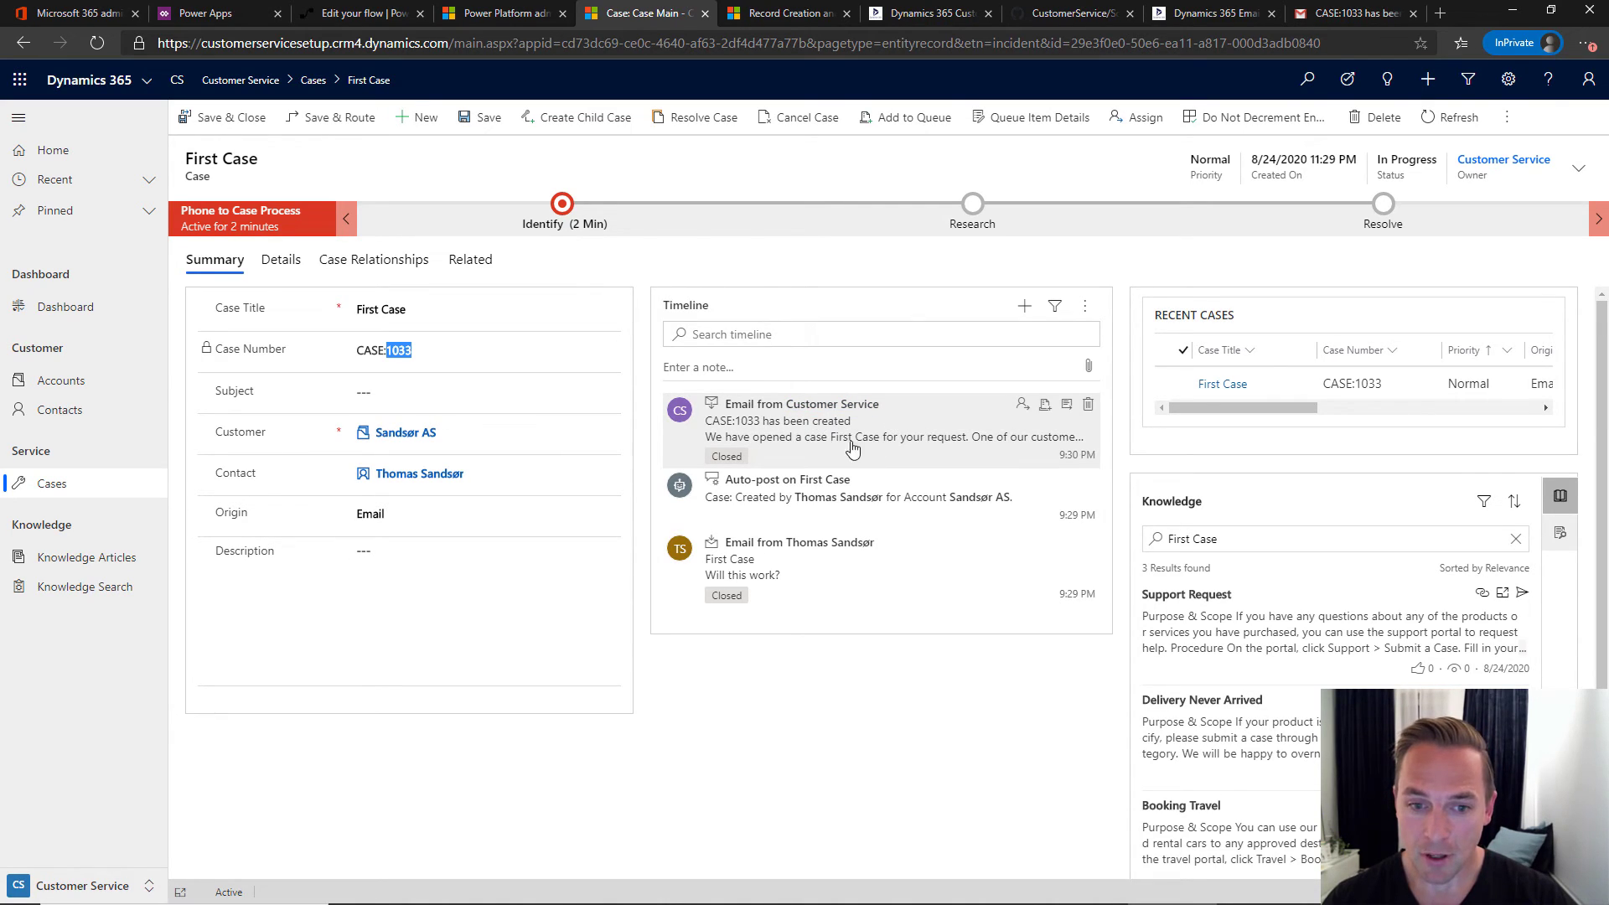
left_click(1067, 406)
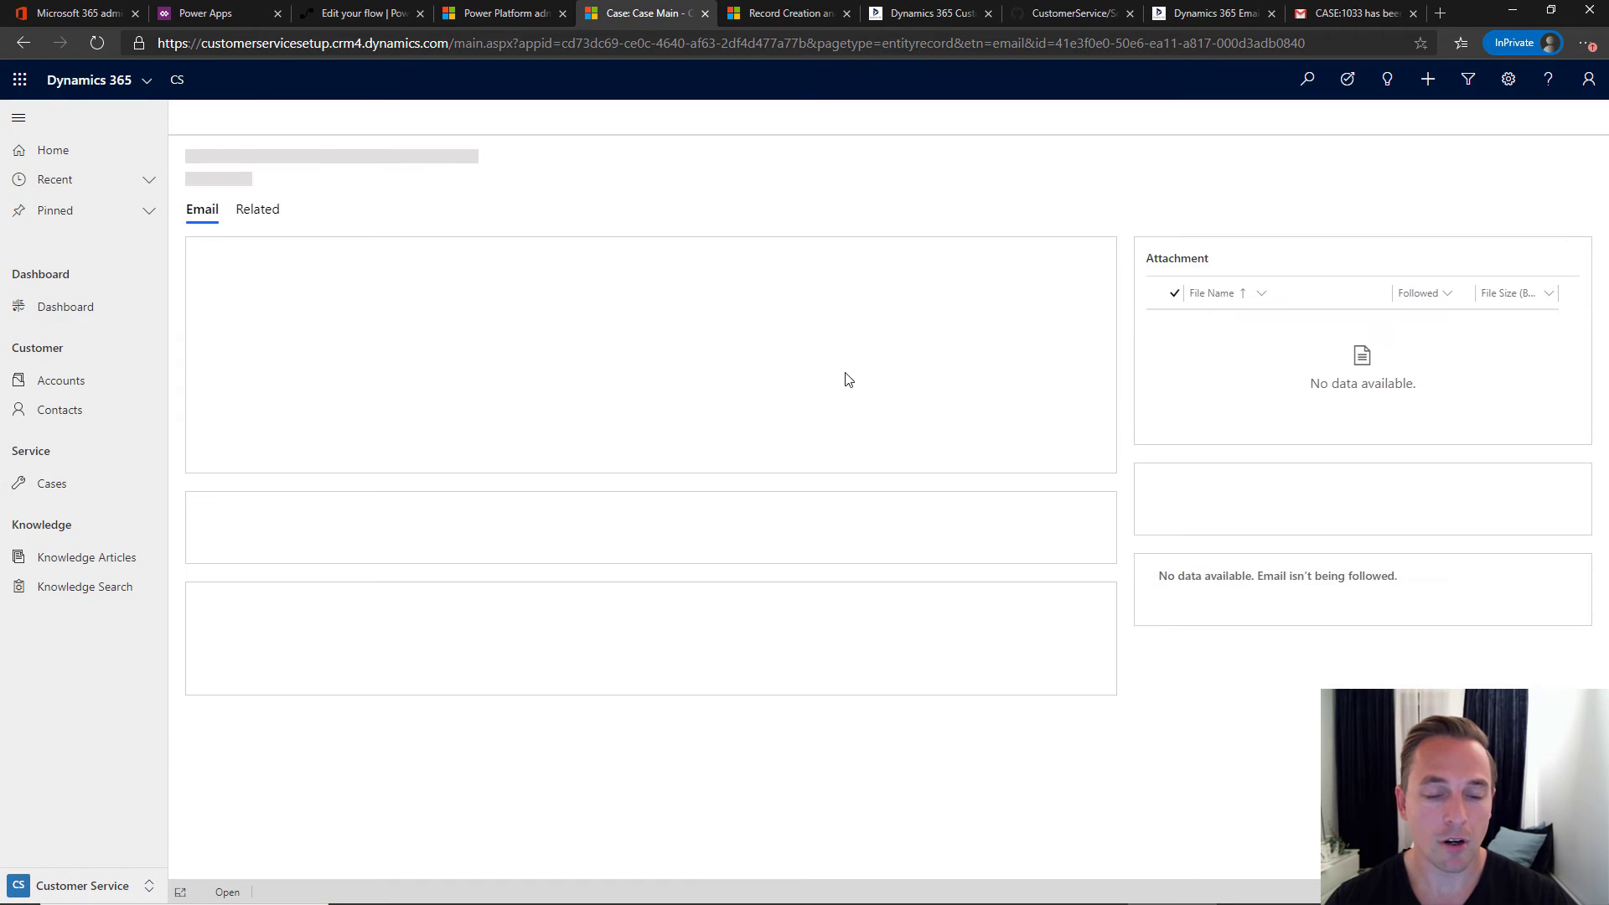
key("alt+Left")
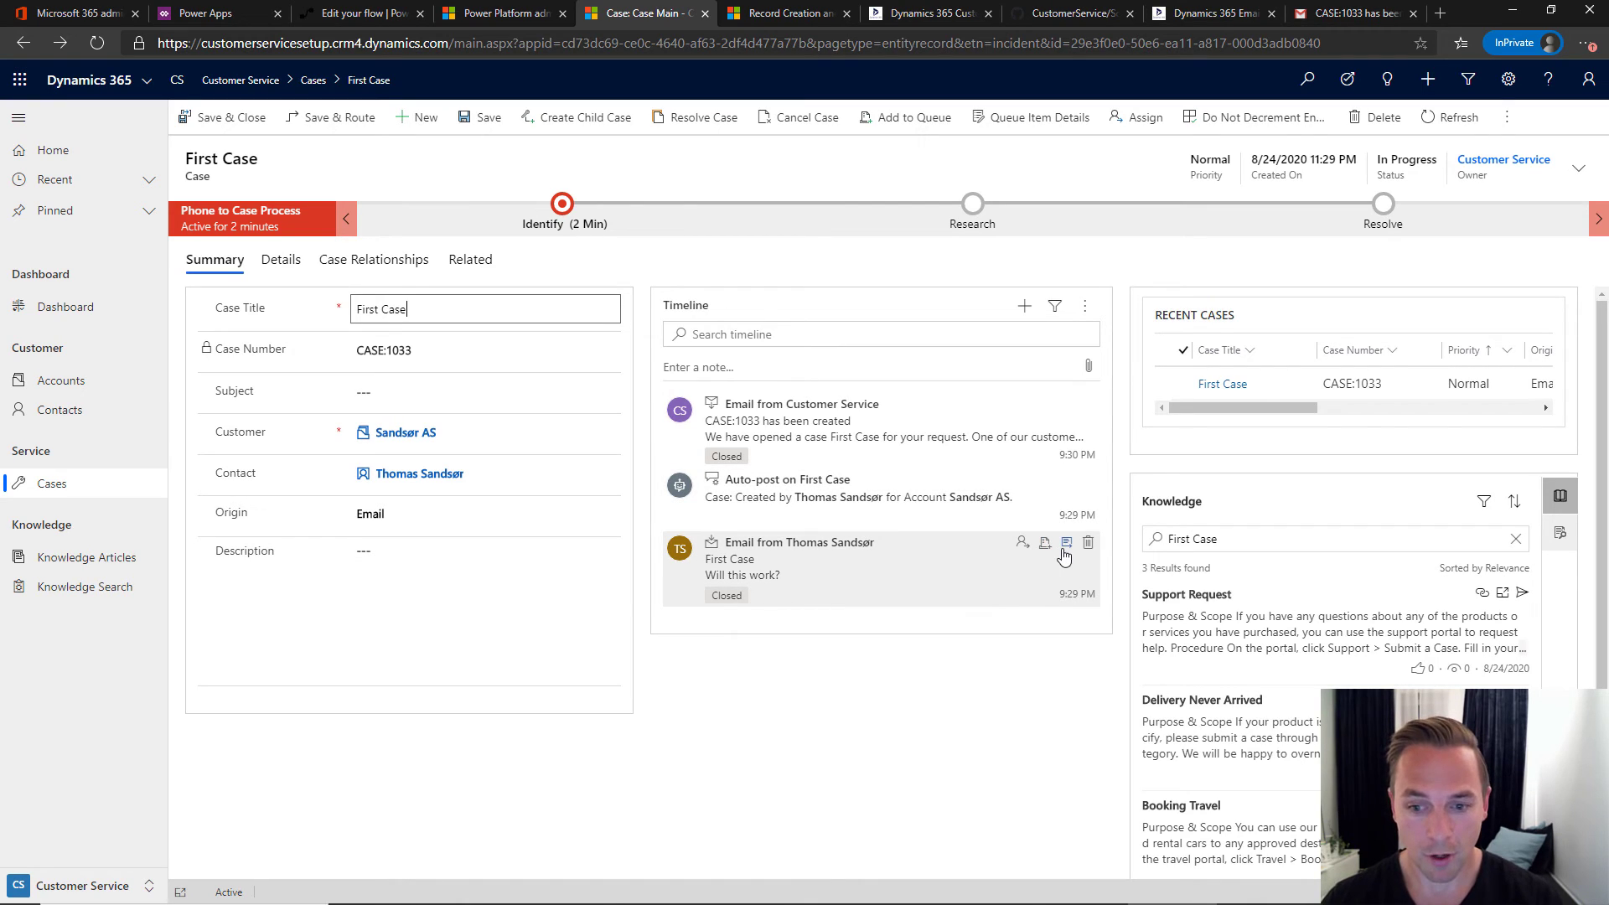
- Open the customer's 'Will this work?' email from the case timeline and start a reply
left_click(1053, 575)
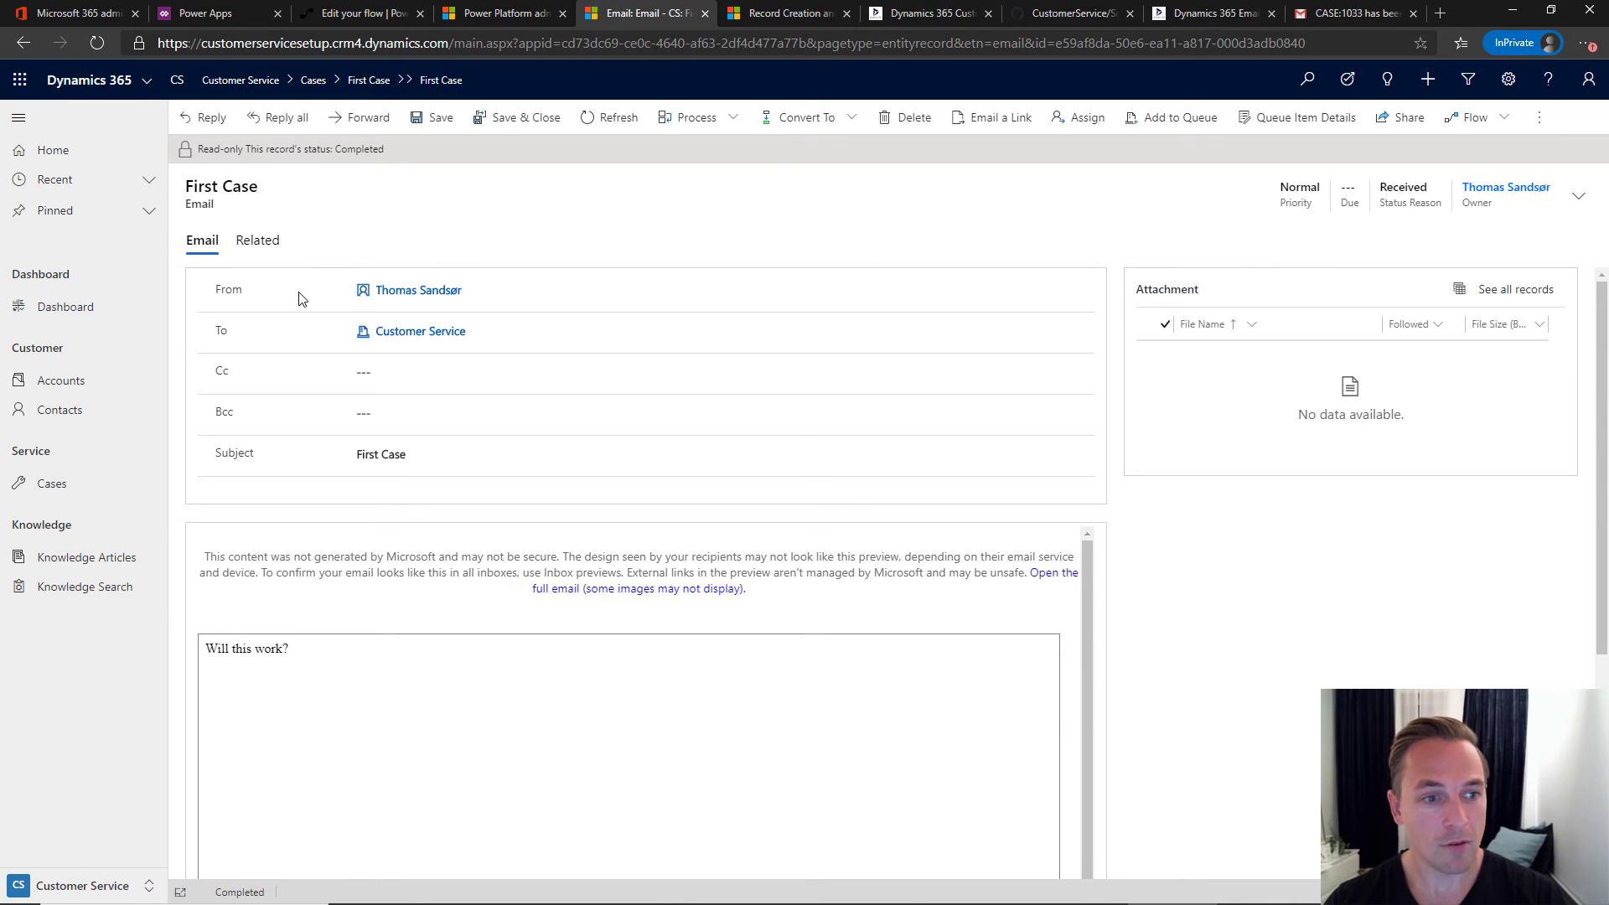
mouse_move(435, 296)
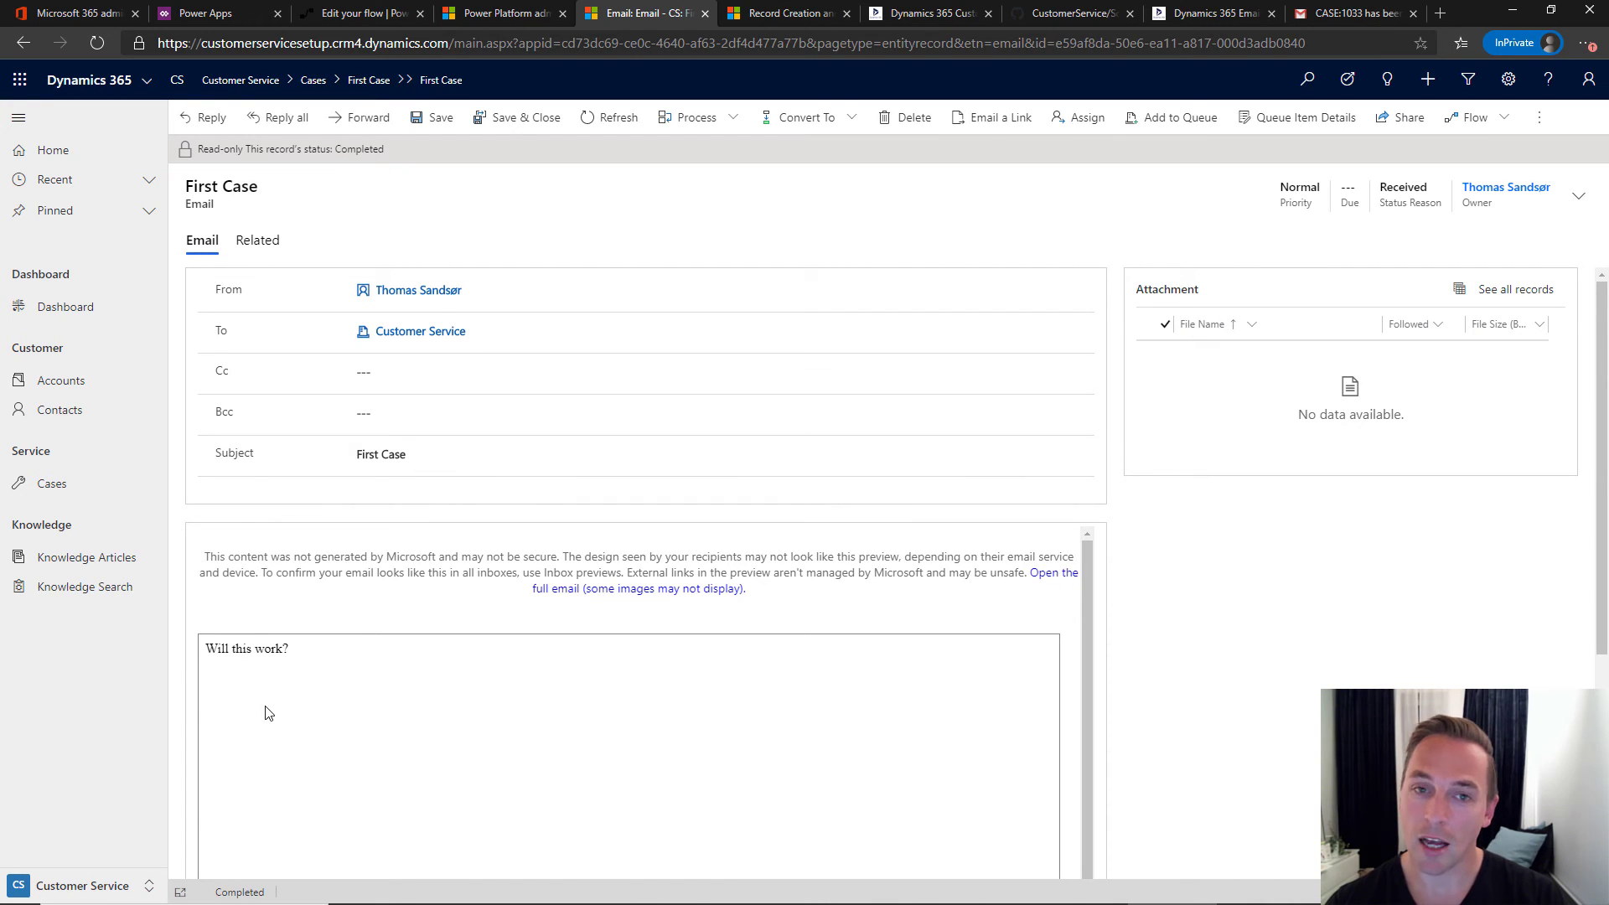
left_click(208, 121)
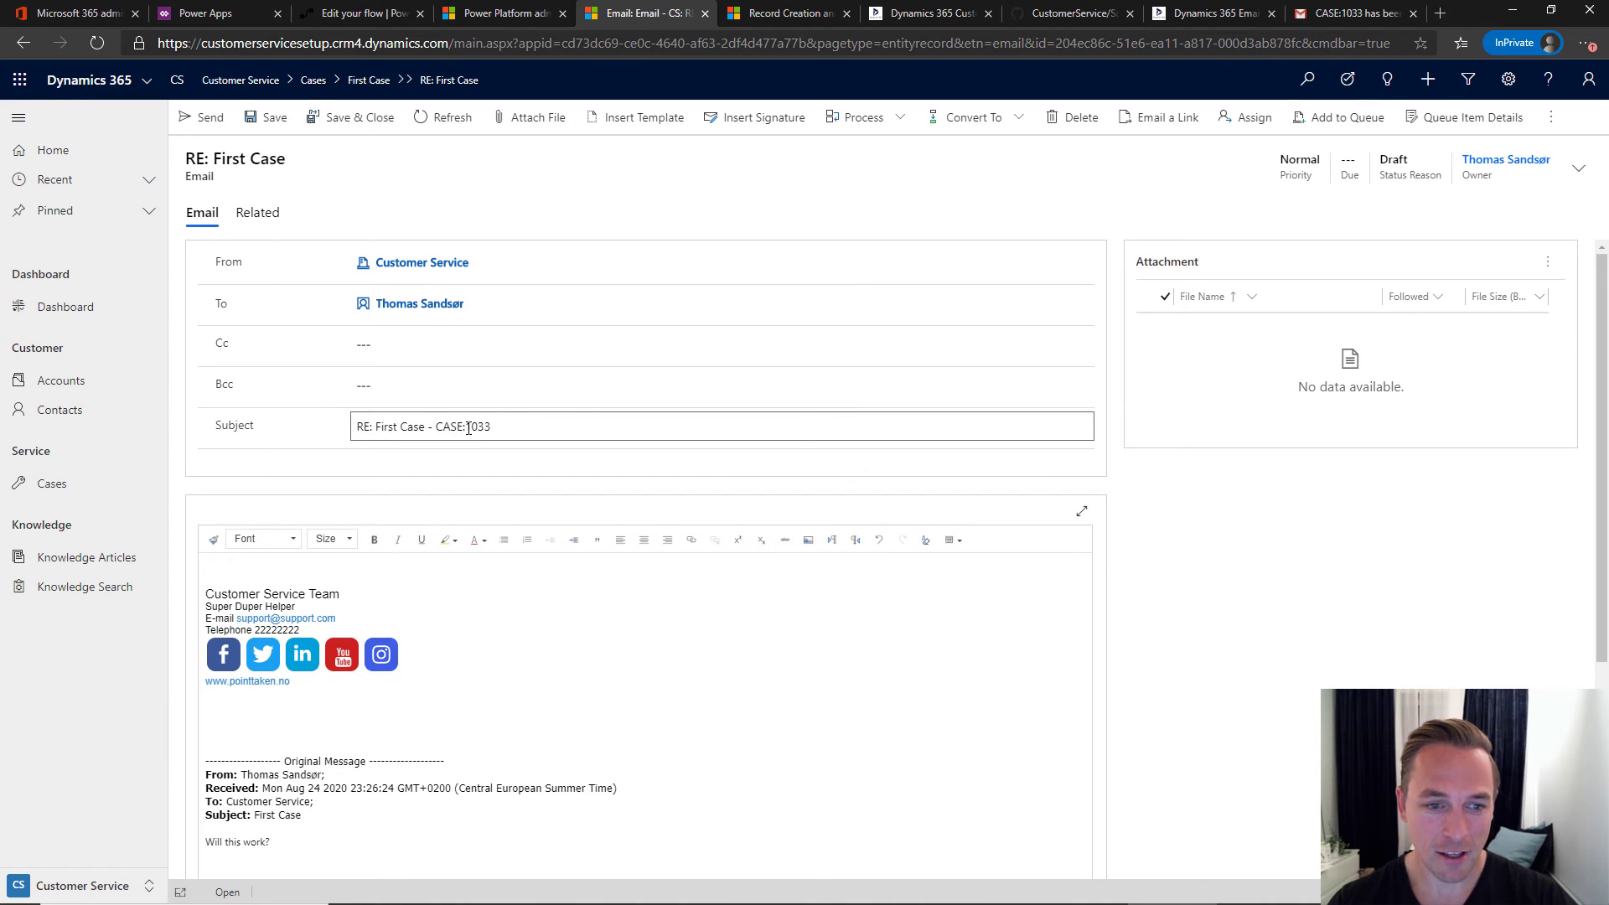
- Check that the reply subject 'RE: First Case - CASE:1033' includes the case number
left_click_drag(497, 427, 333, 460)
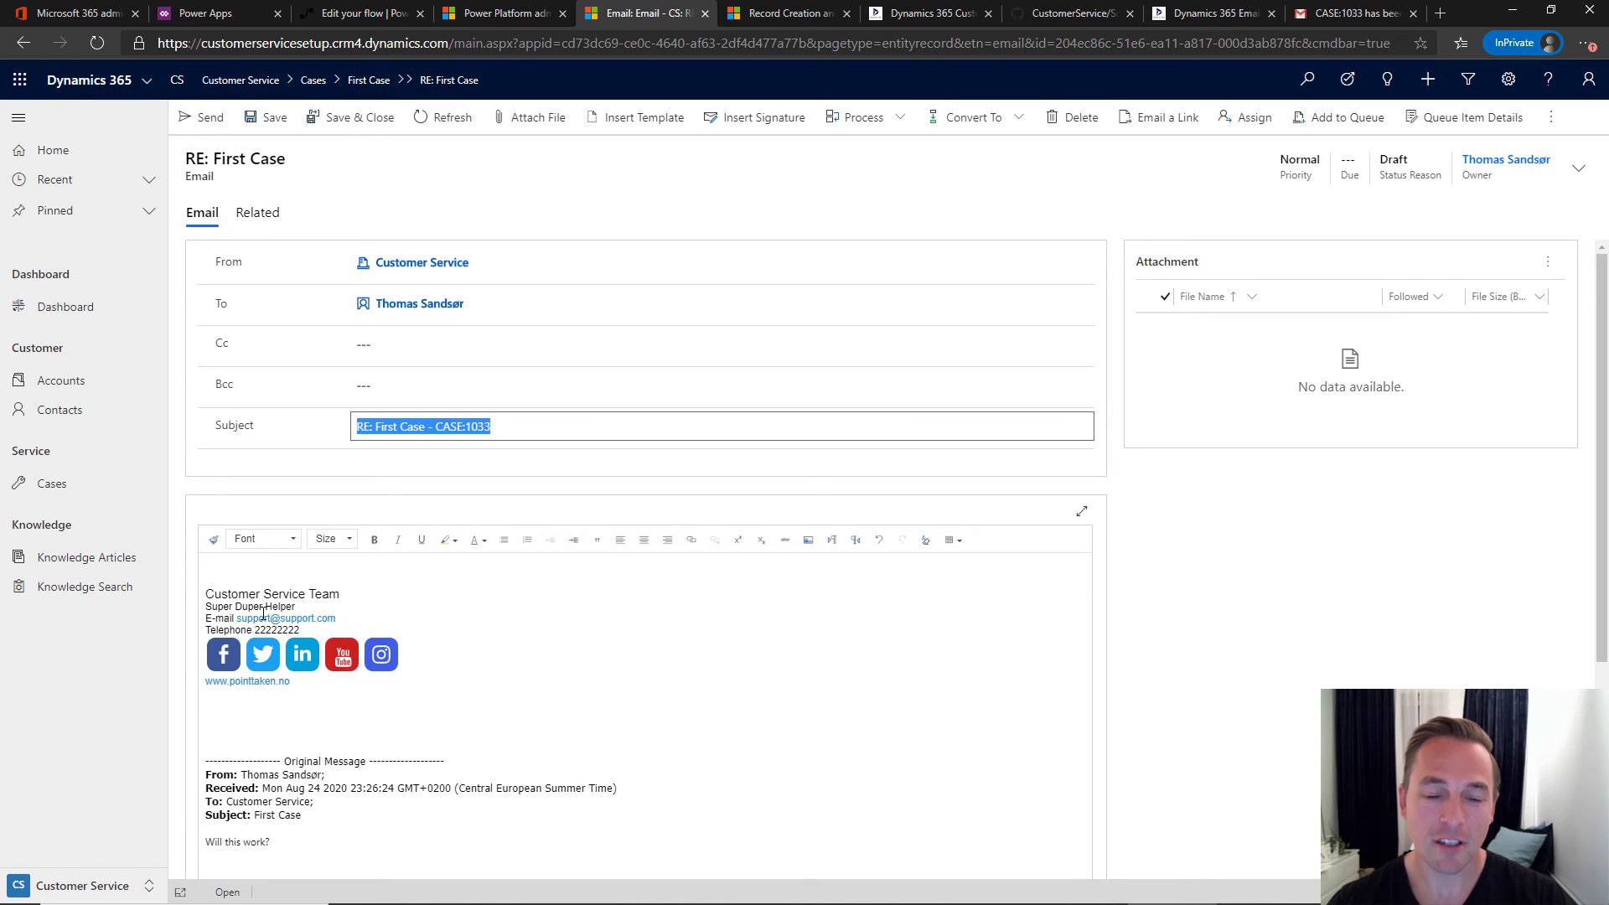
left_click(497, 426)
left_click_drag(403, 427, 503, 426)
left_click(504, 426)
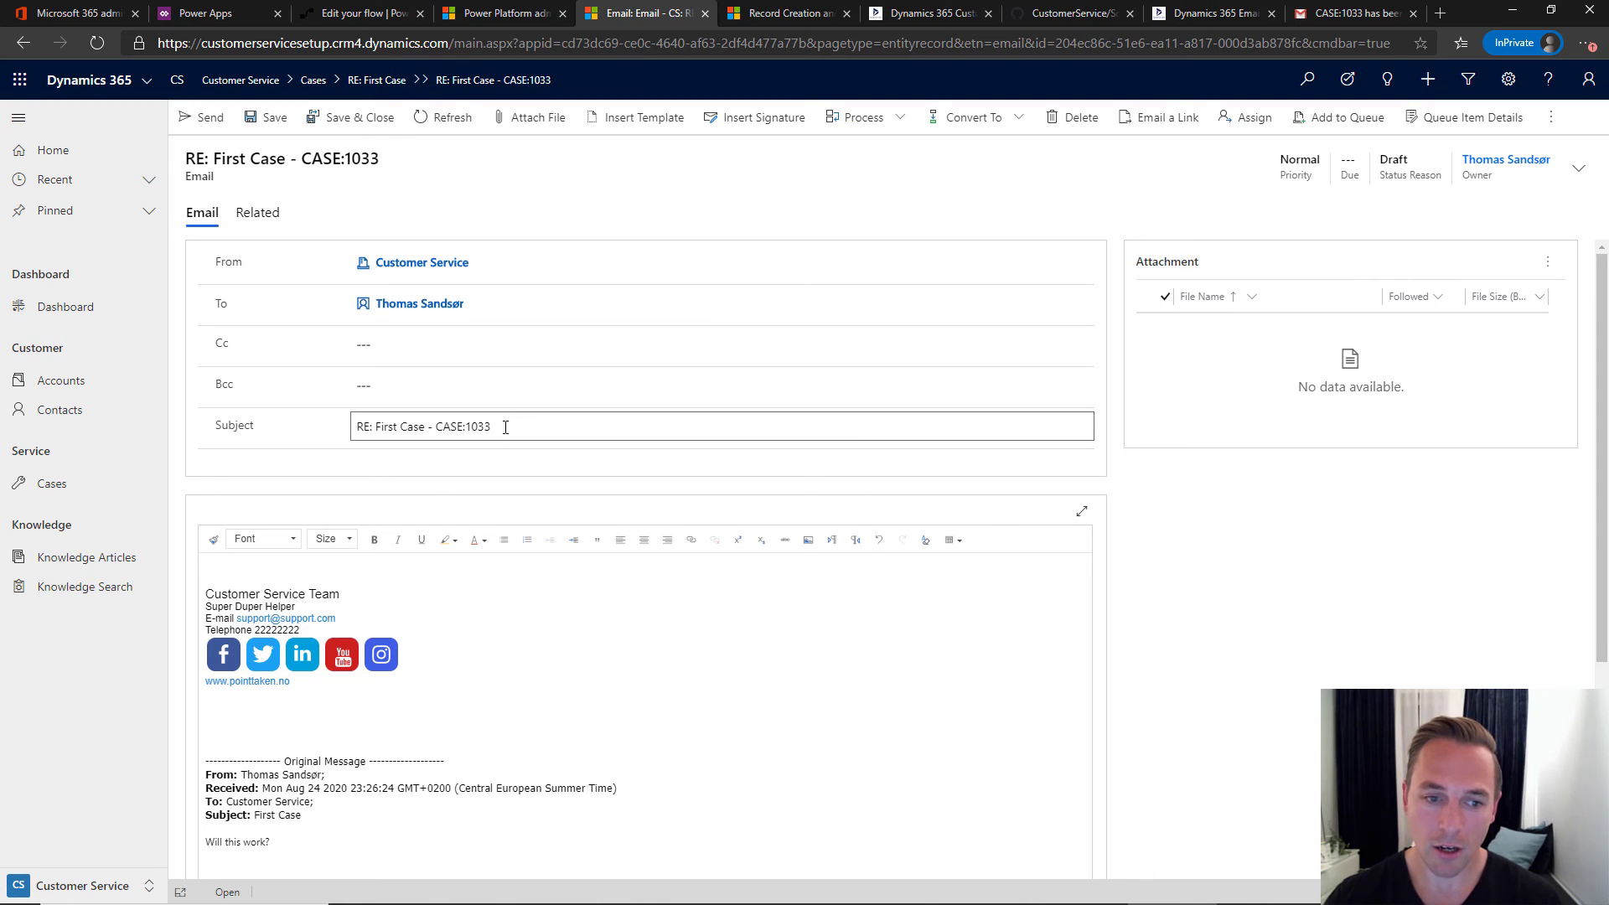
mouse_move(495, 427)
left_mouse_down()
mouse_move(352, 425)
mouse_move(494, 425)
left_mouse_up()
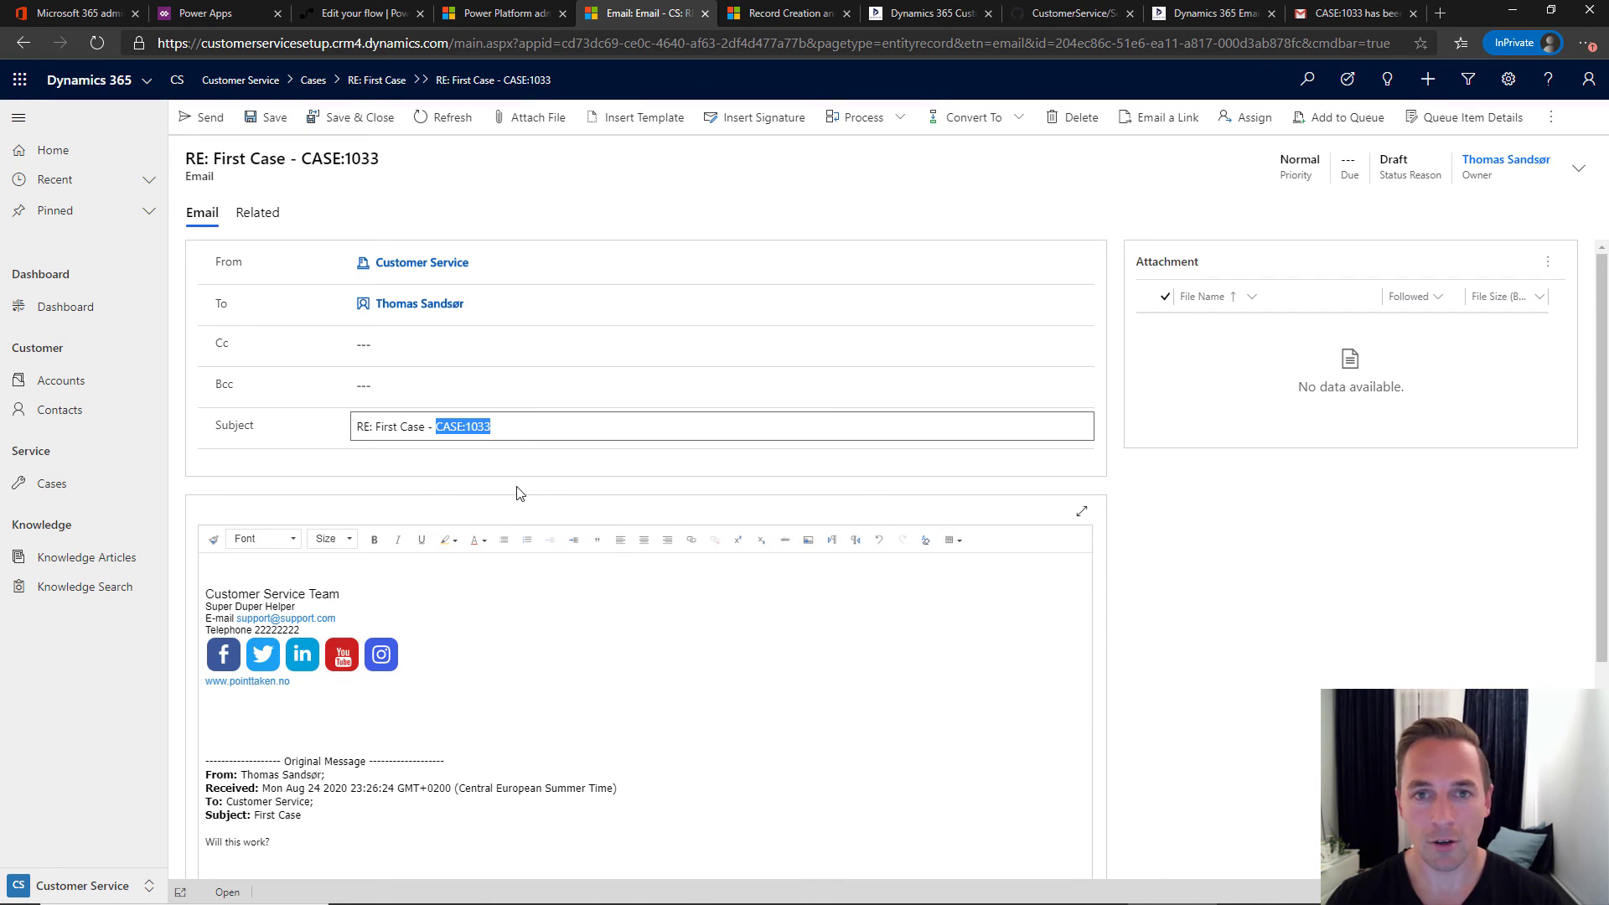
left_click(512, 425)
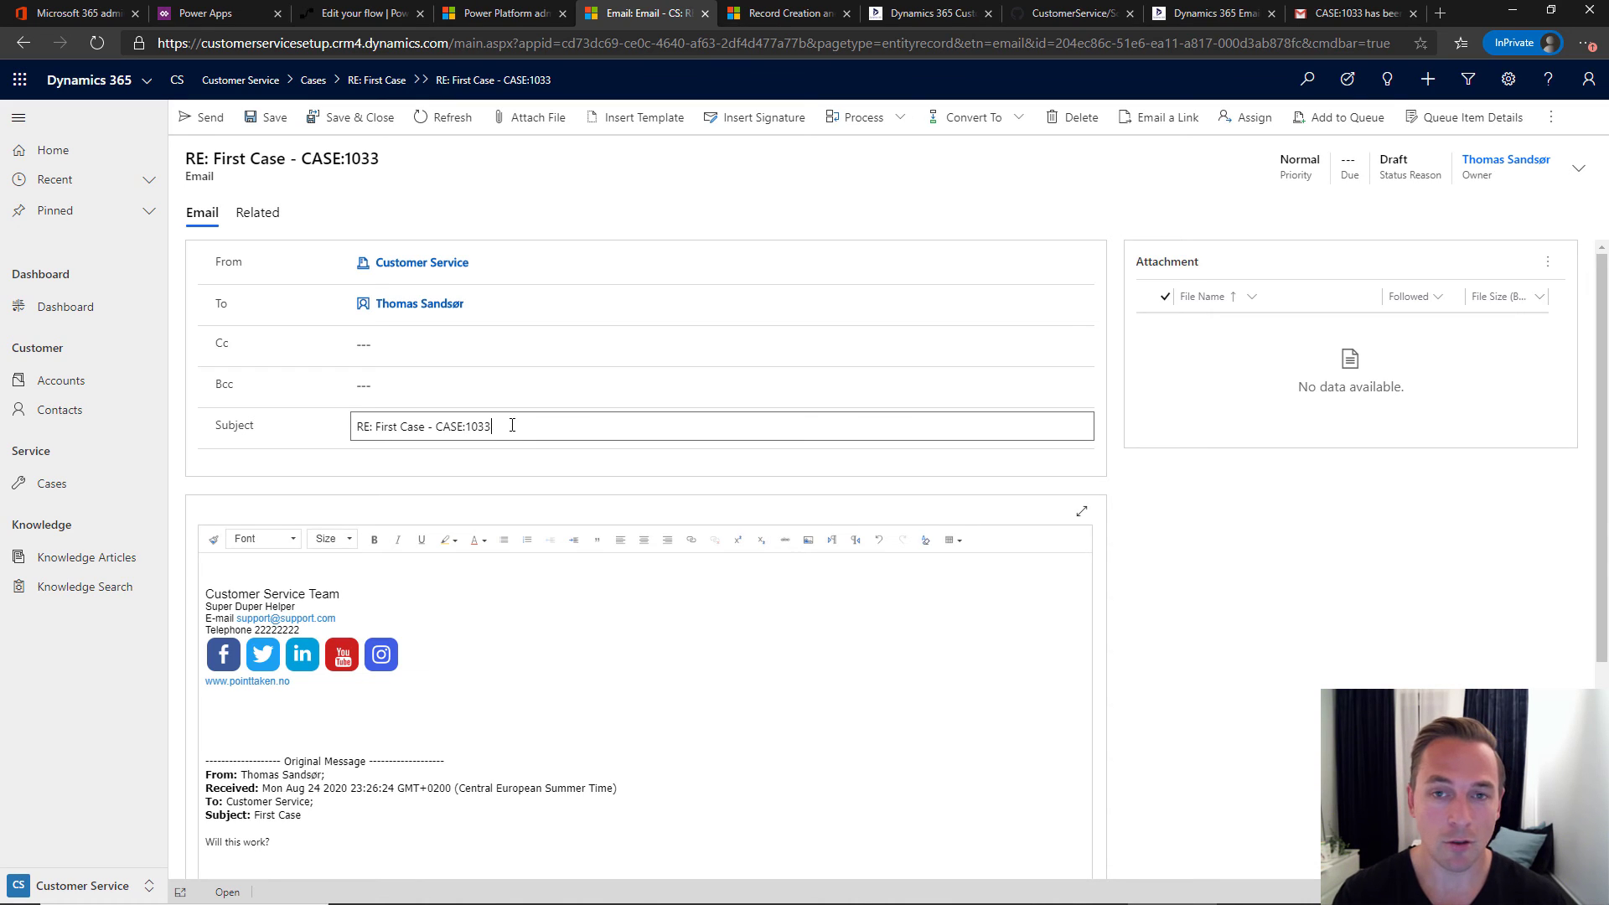
- Write 'Cool.. Let's fix this' in the reply body and send it
left_click(271, 563)
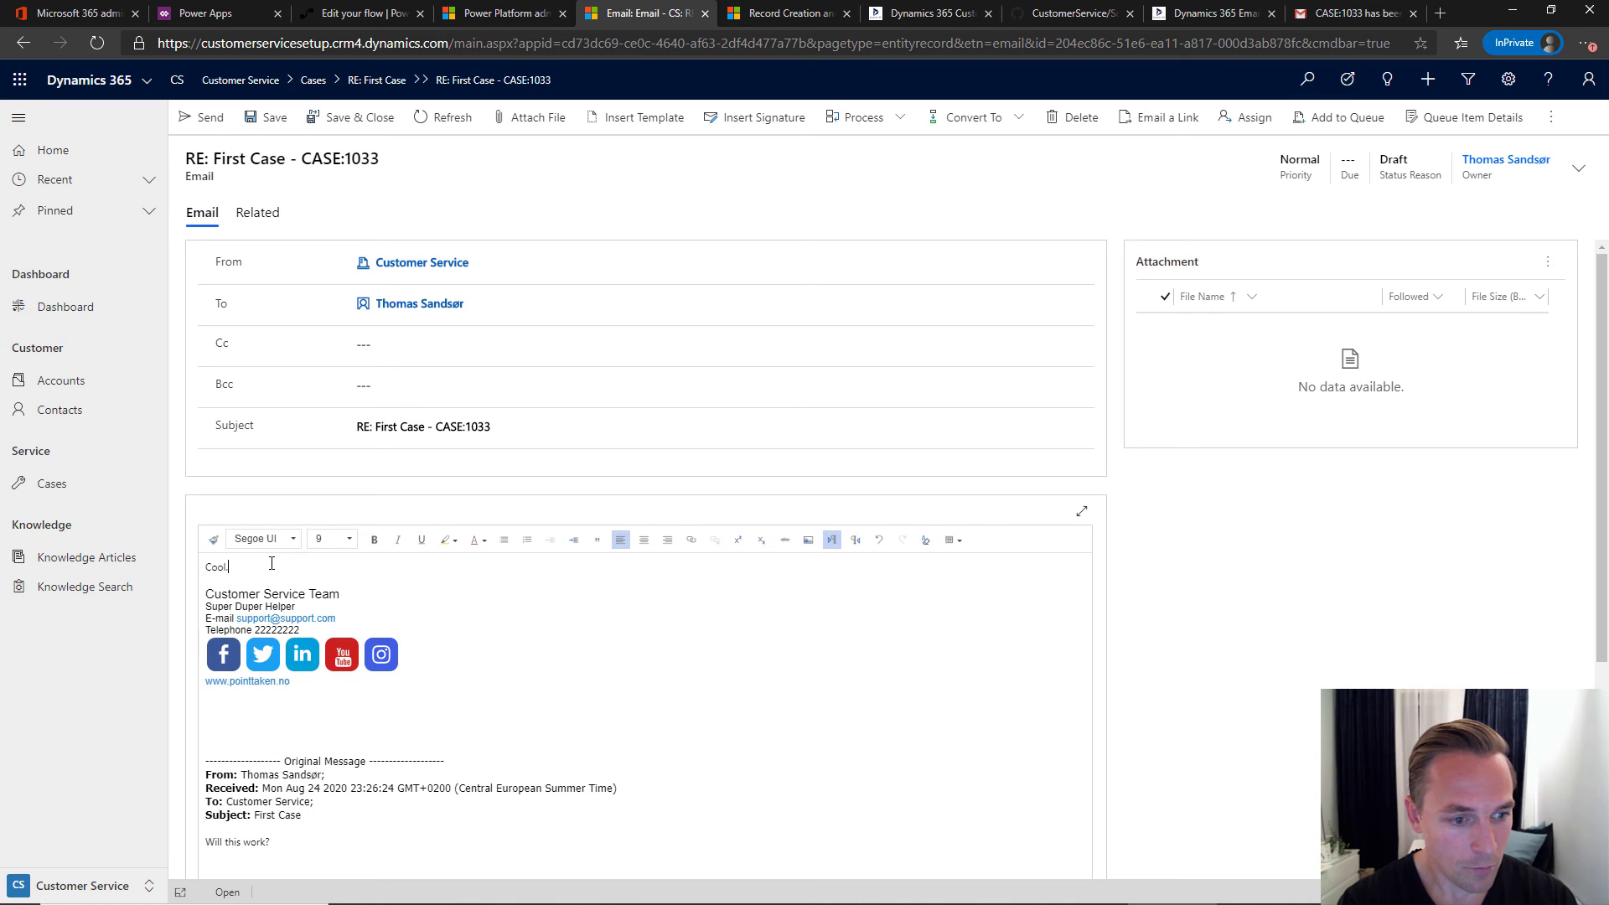
key("BackSpace")
key("BackSpace")
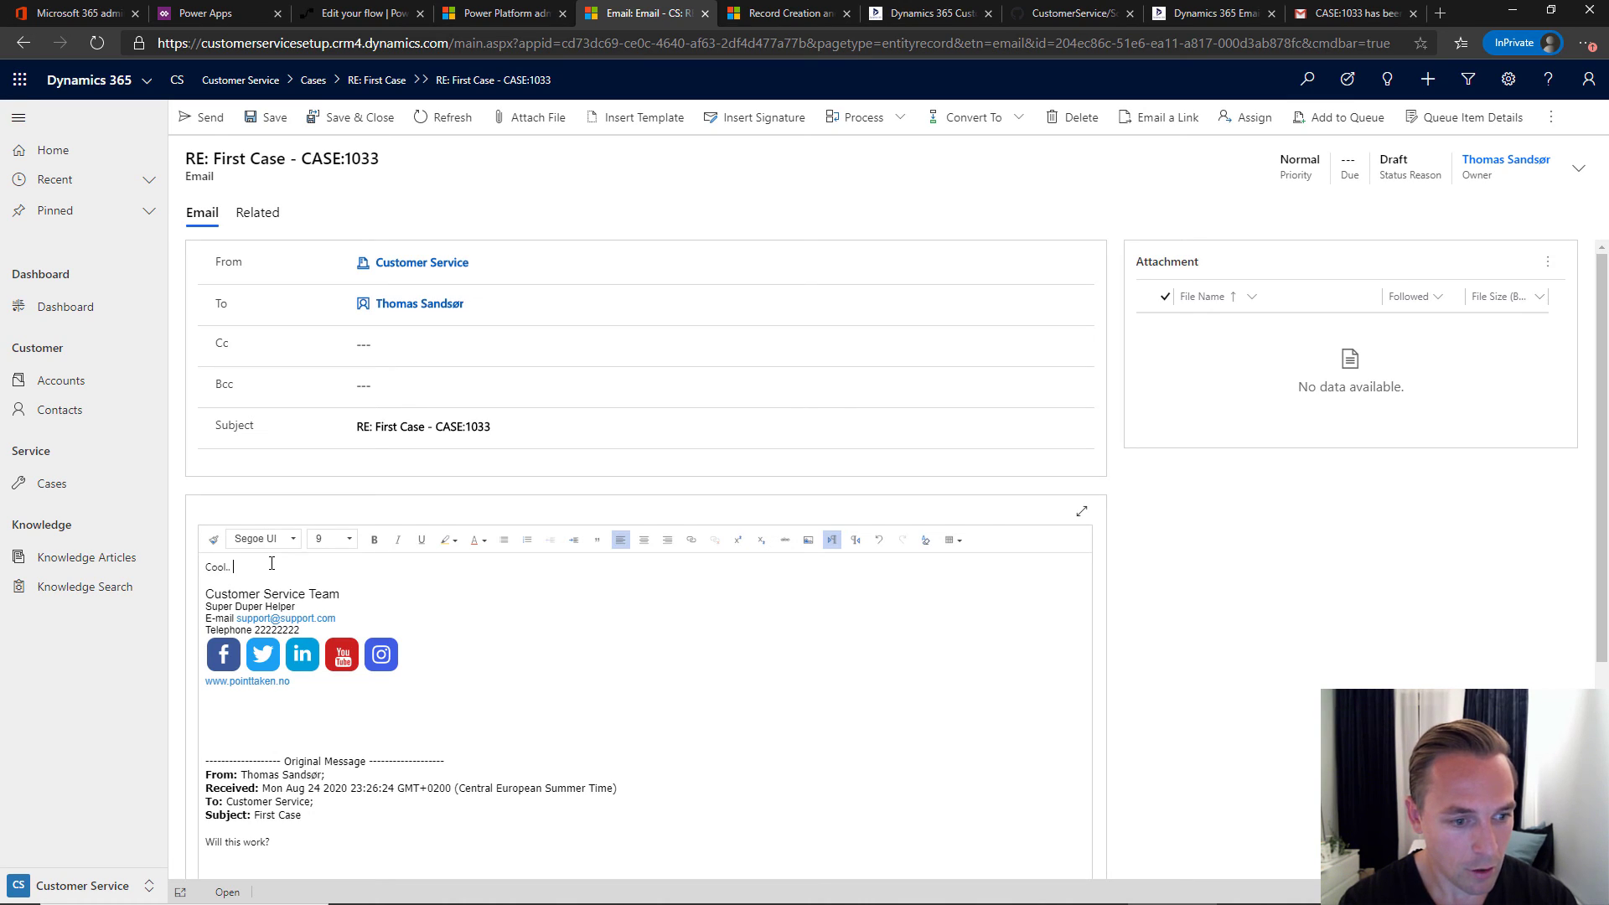
type("Let's fix this")
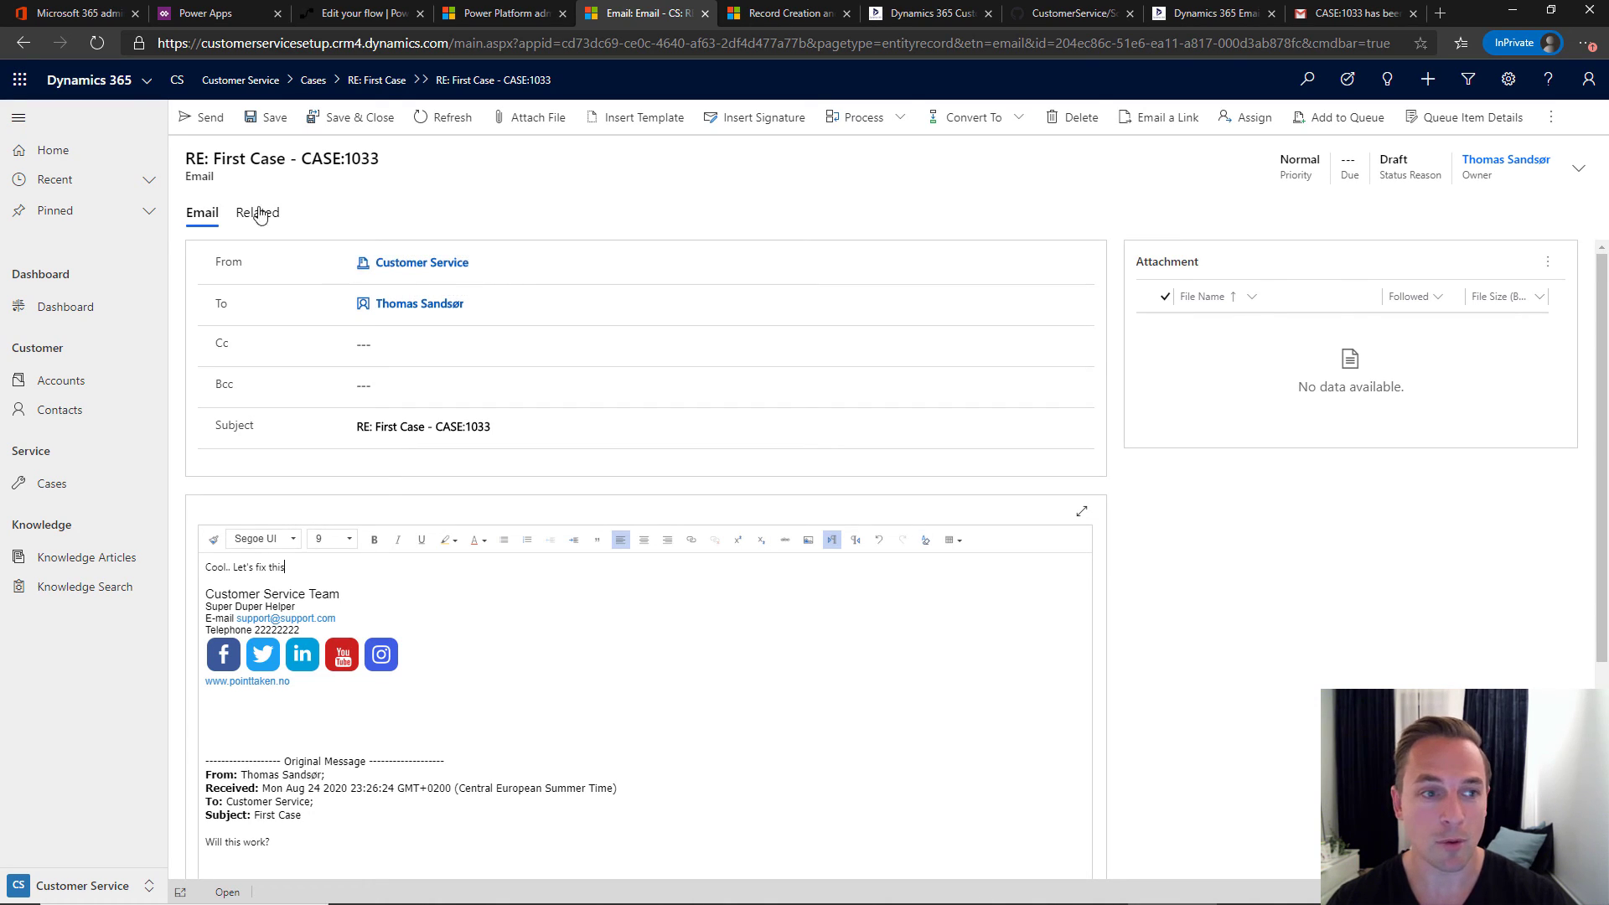
left_click(199, 117)
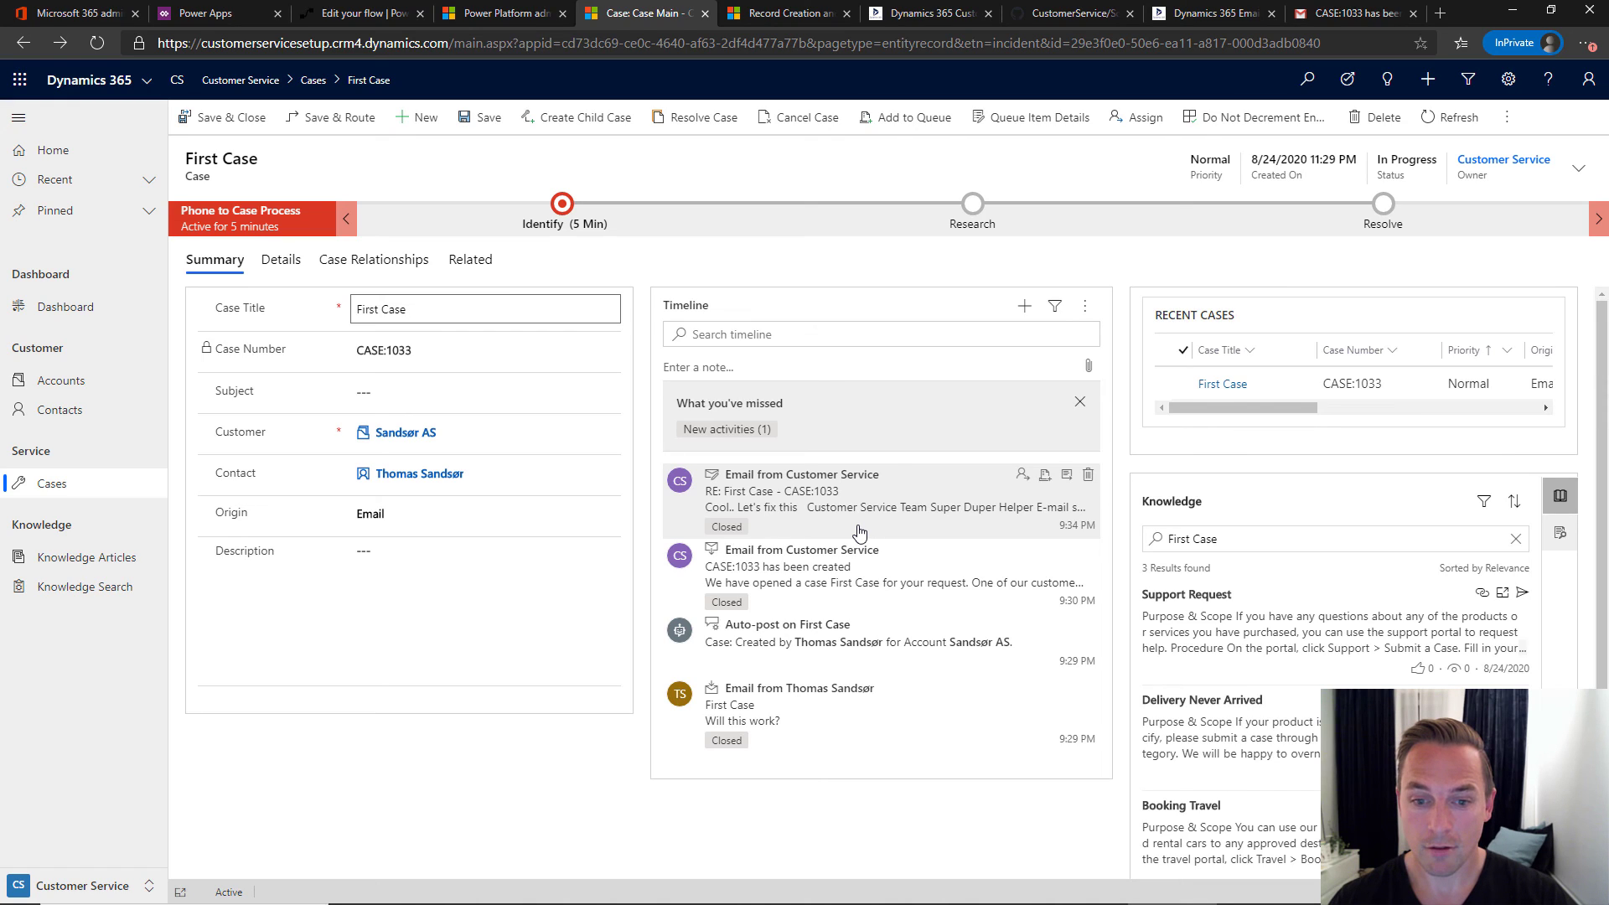
- In the customer's Gmail inbox, open the RE: First Case - CASE:1033 email and highlight the case number
left_click(1364, 18)
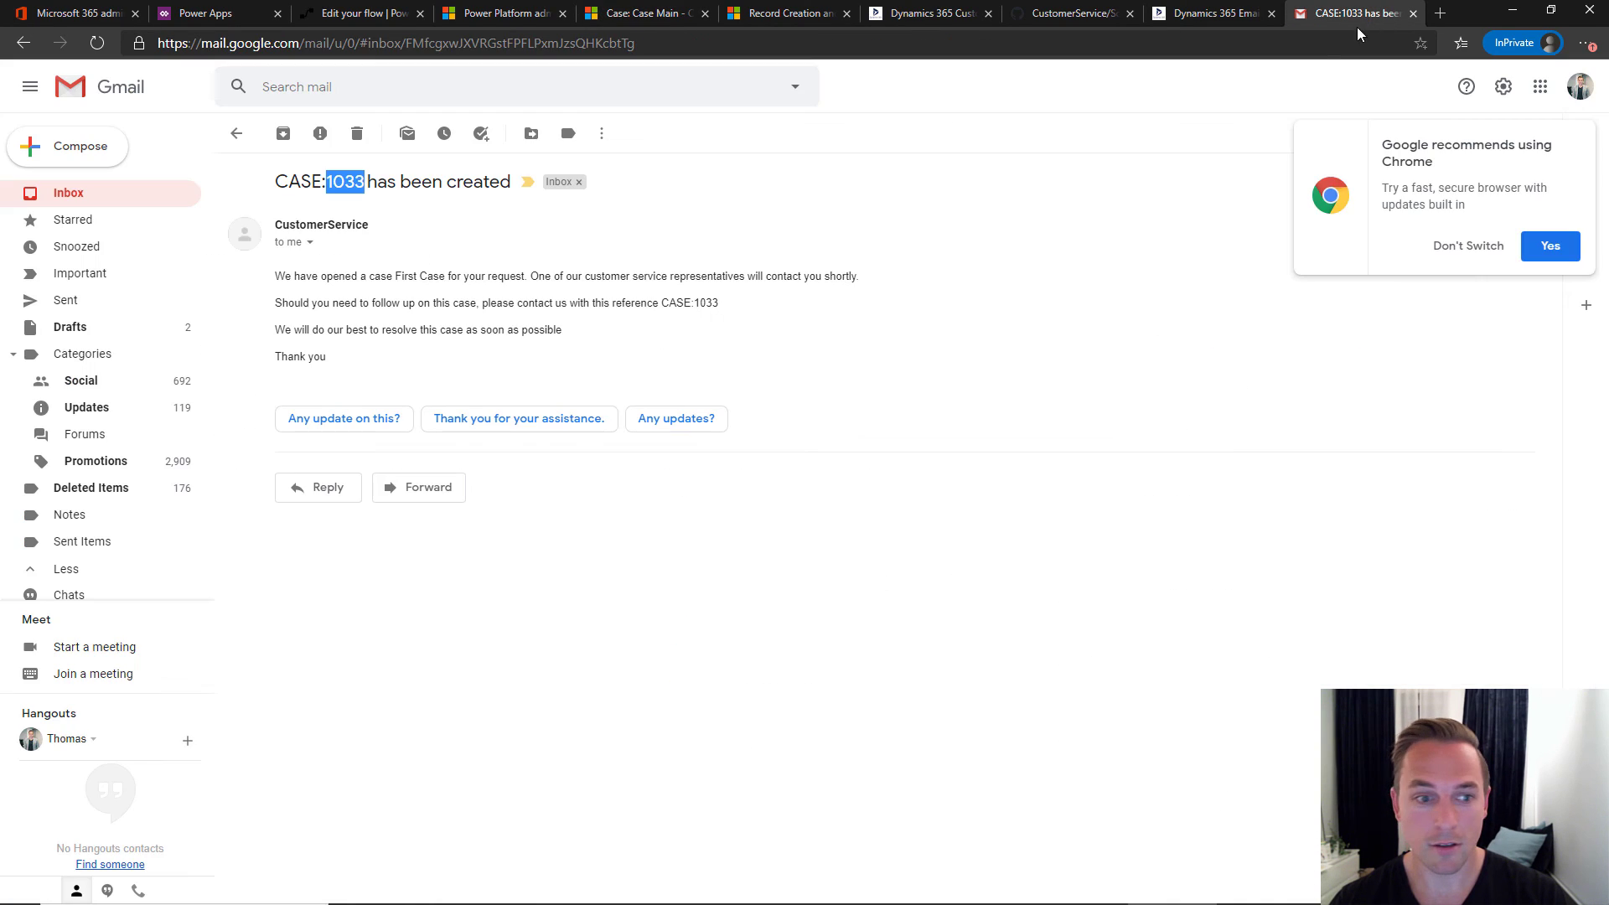
left_click(94, 195)
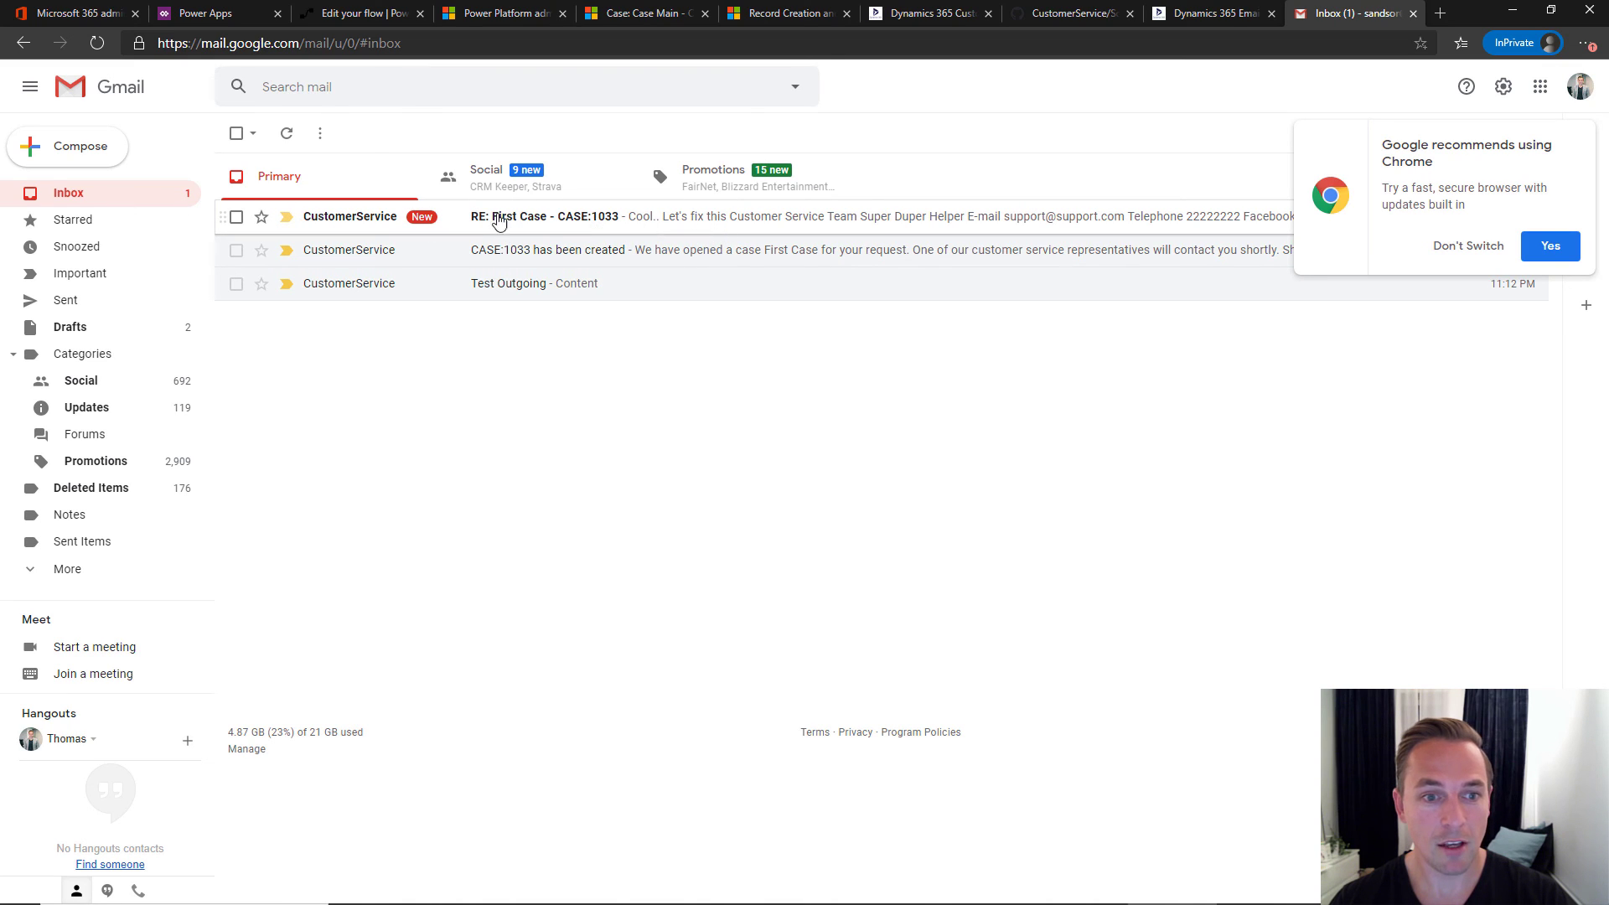
left_click(643, 222)
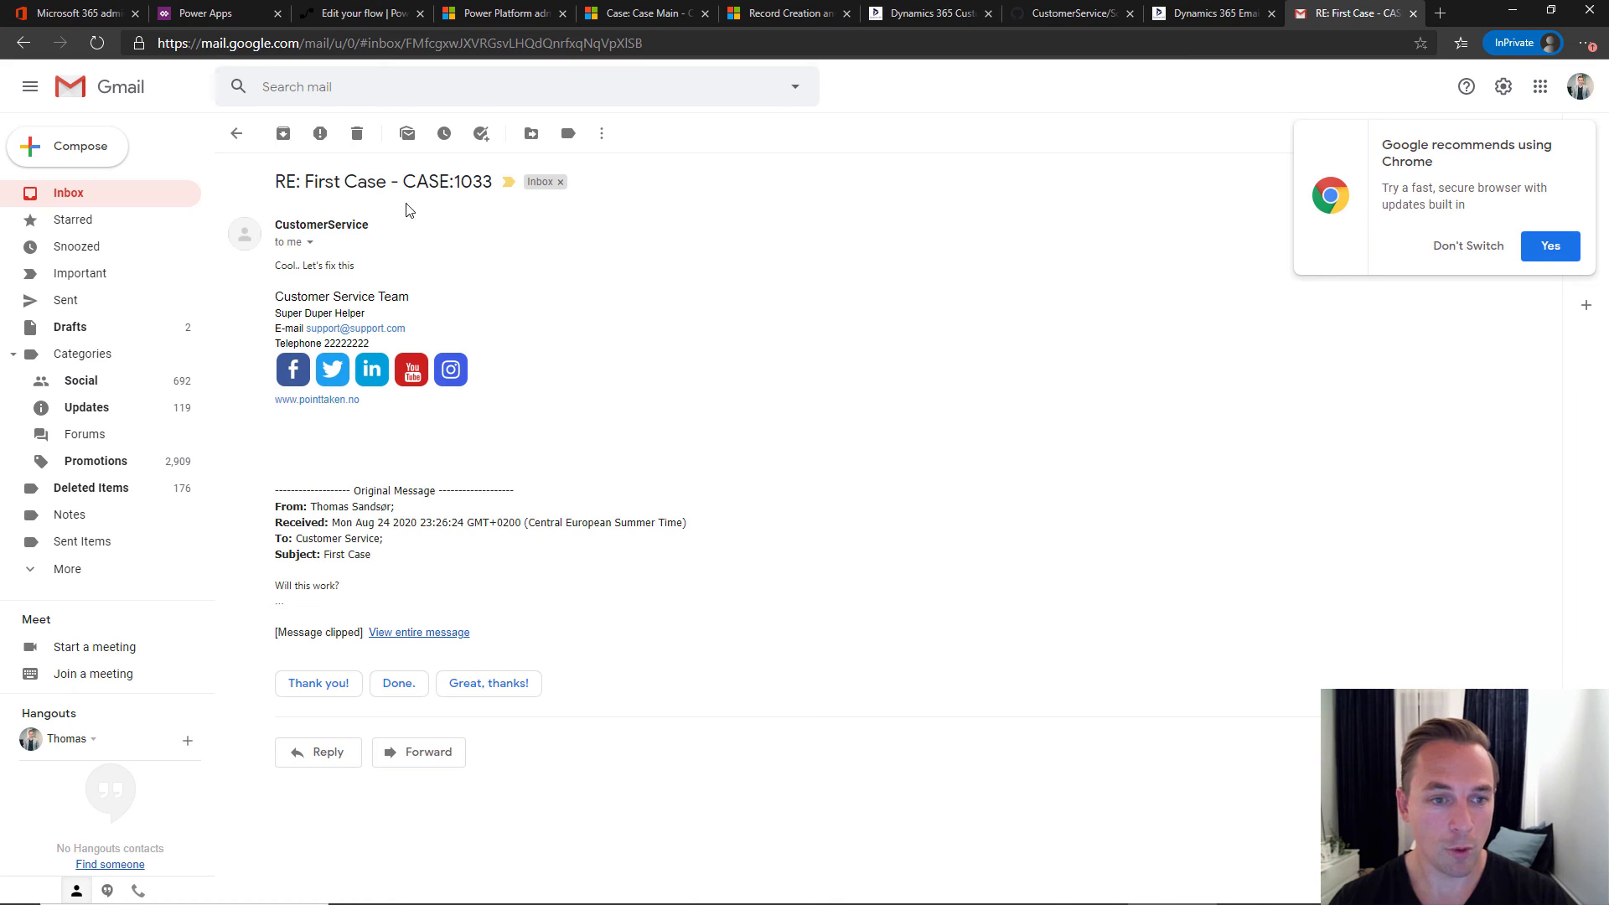
left_click_drag(278, 181, 484, 182)
double_click(482, 182)
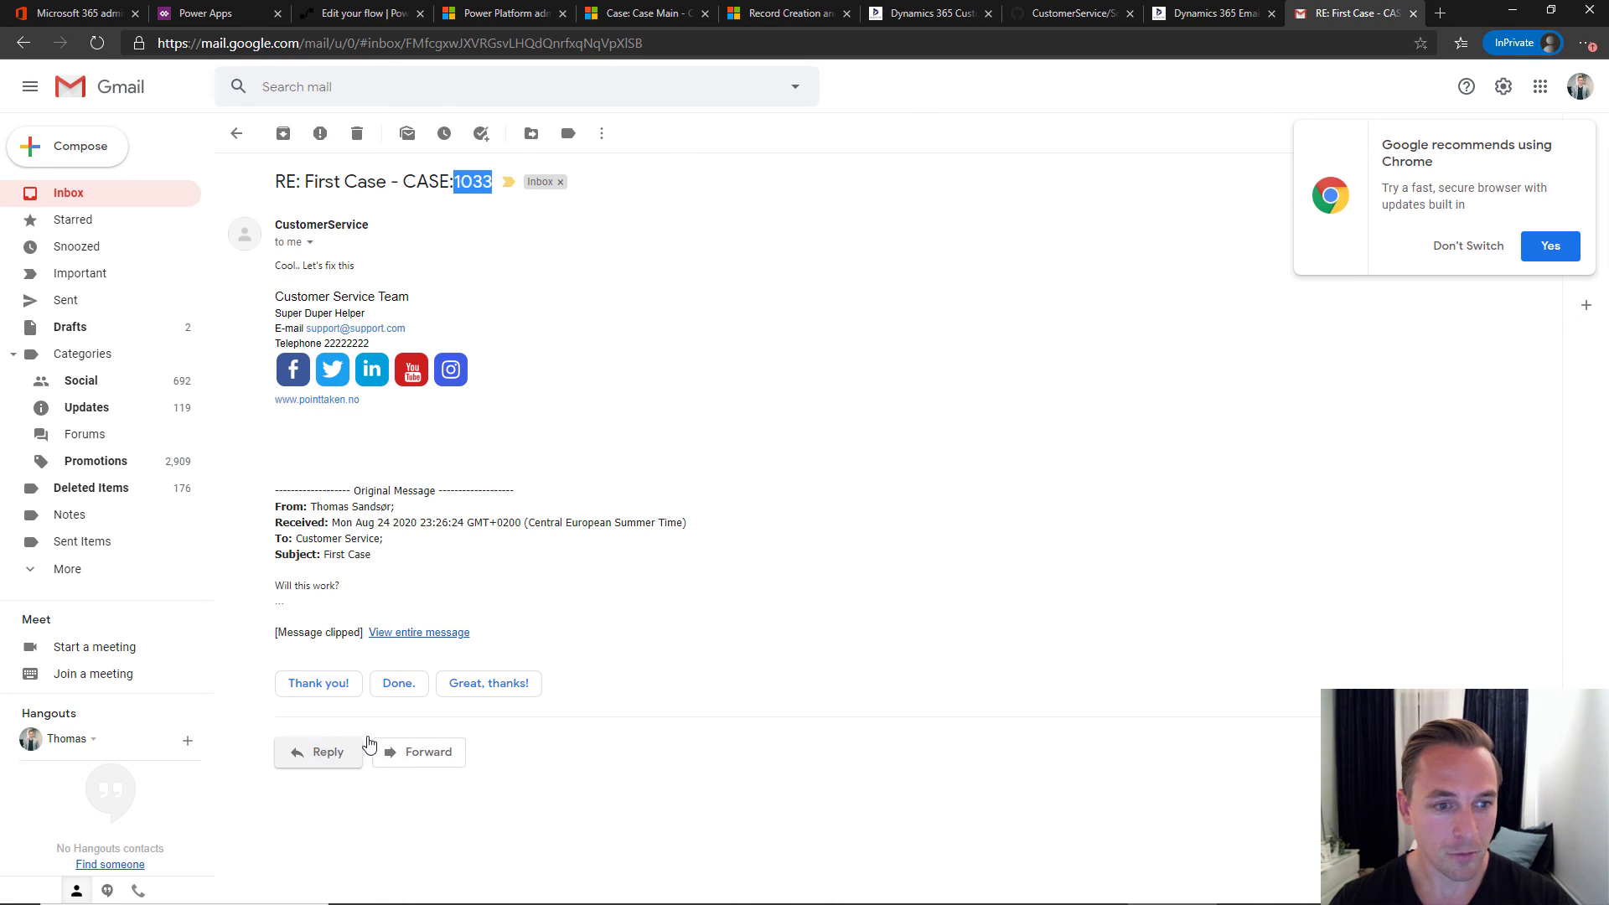
- Reply 'Tnx' to the agent's email and send it
left_click(327, 752)
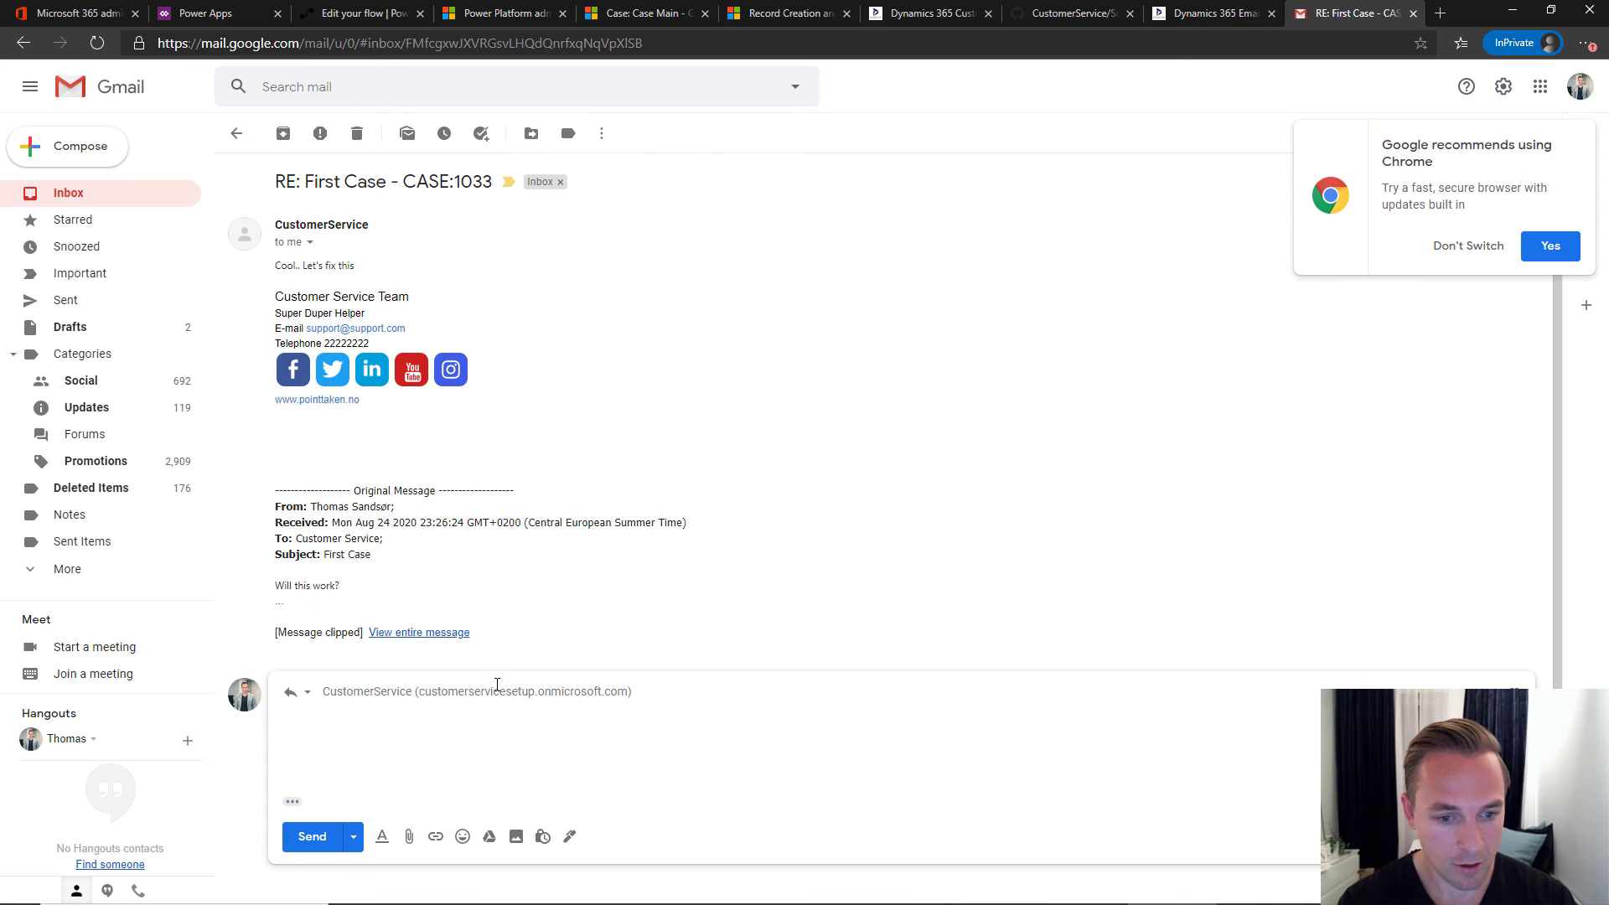
left_click(312, 836)
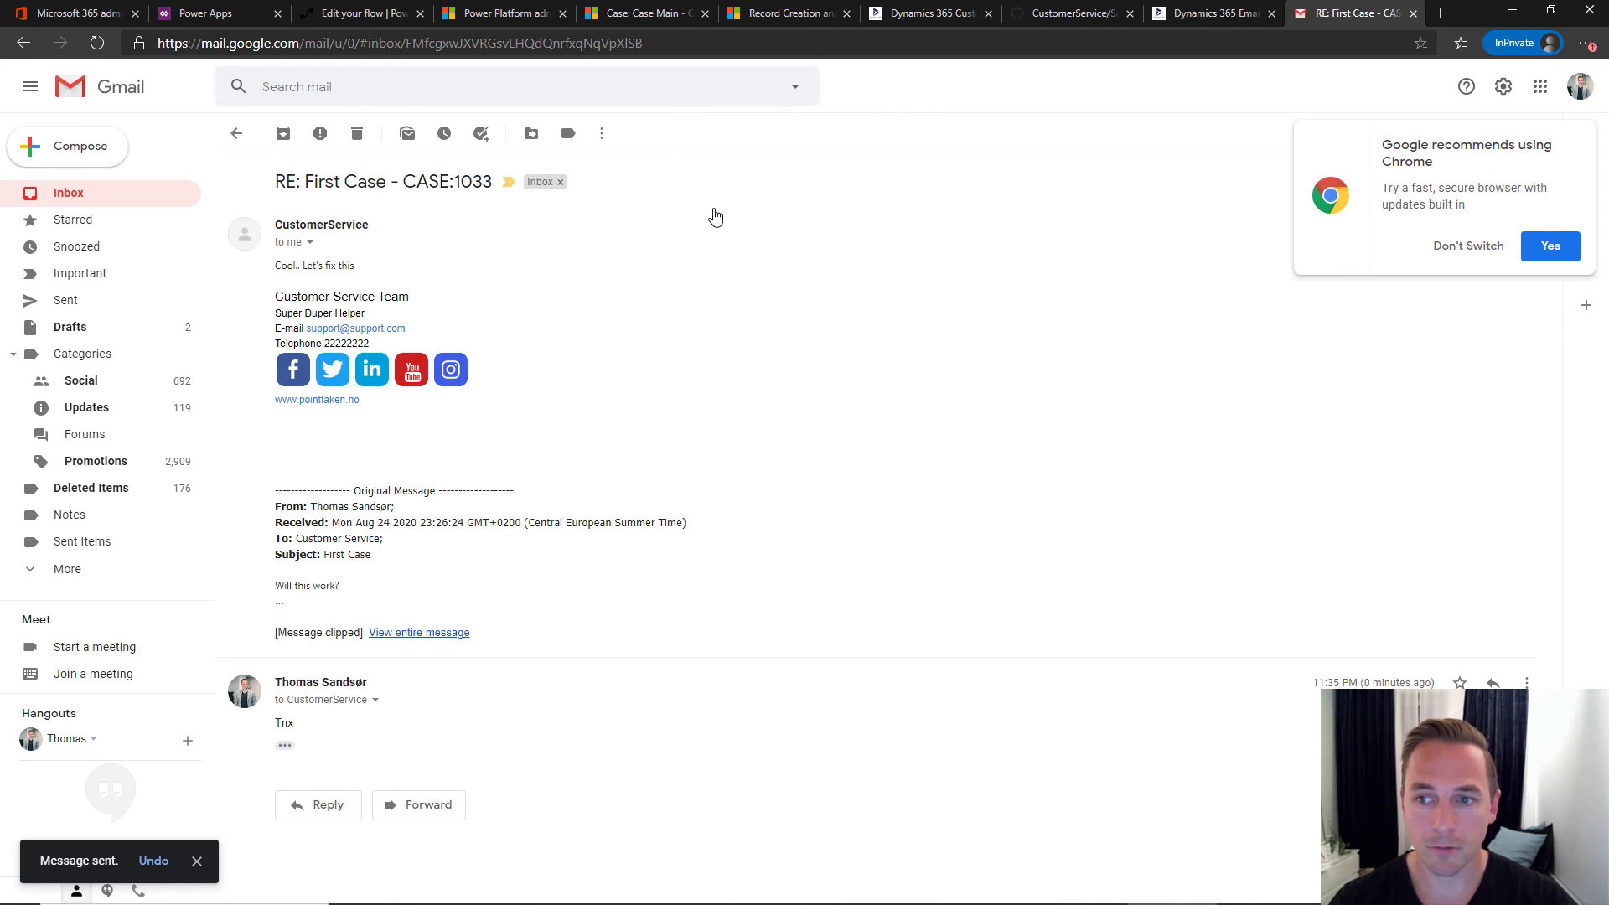
left_click(1441, 251)
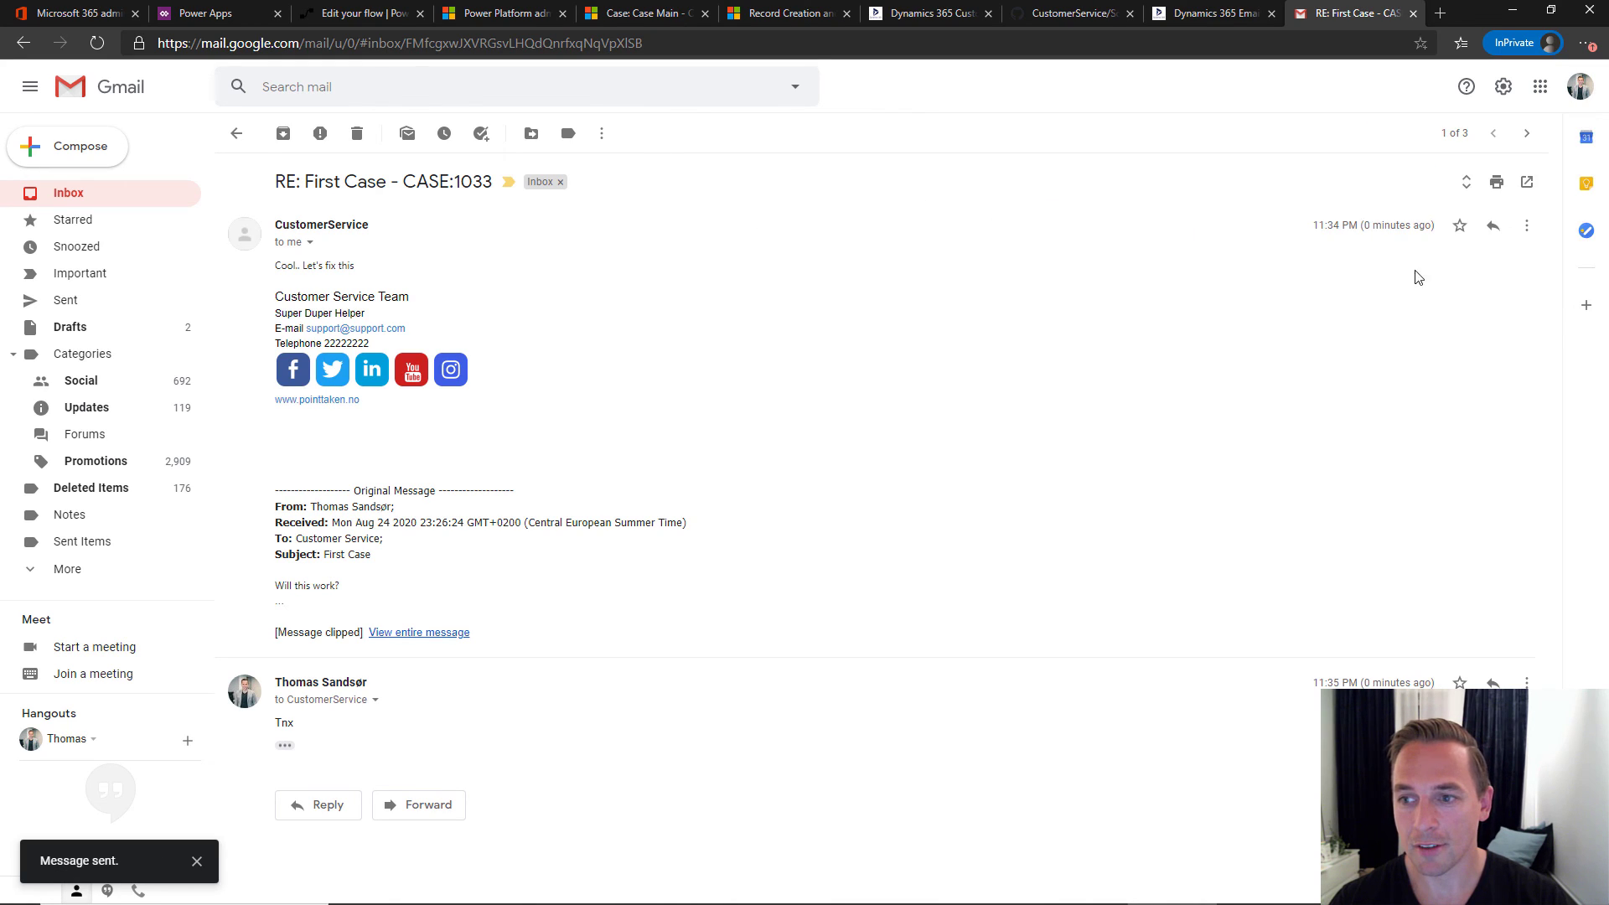
left_click(1492, 227)
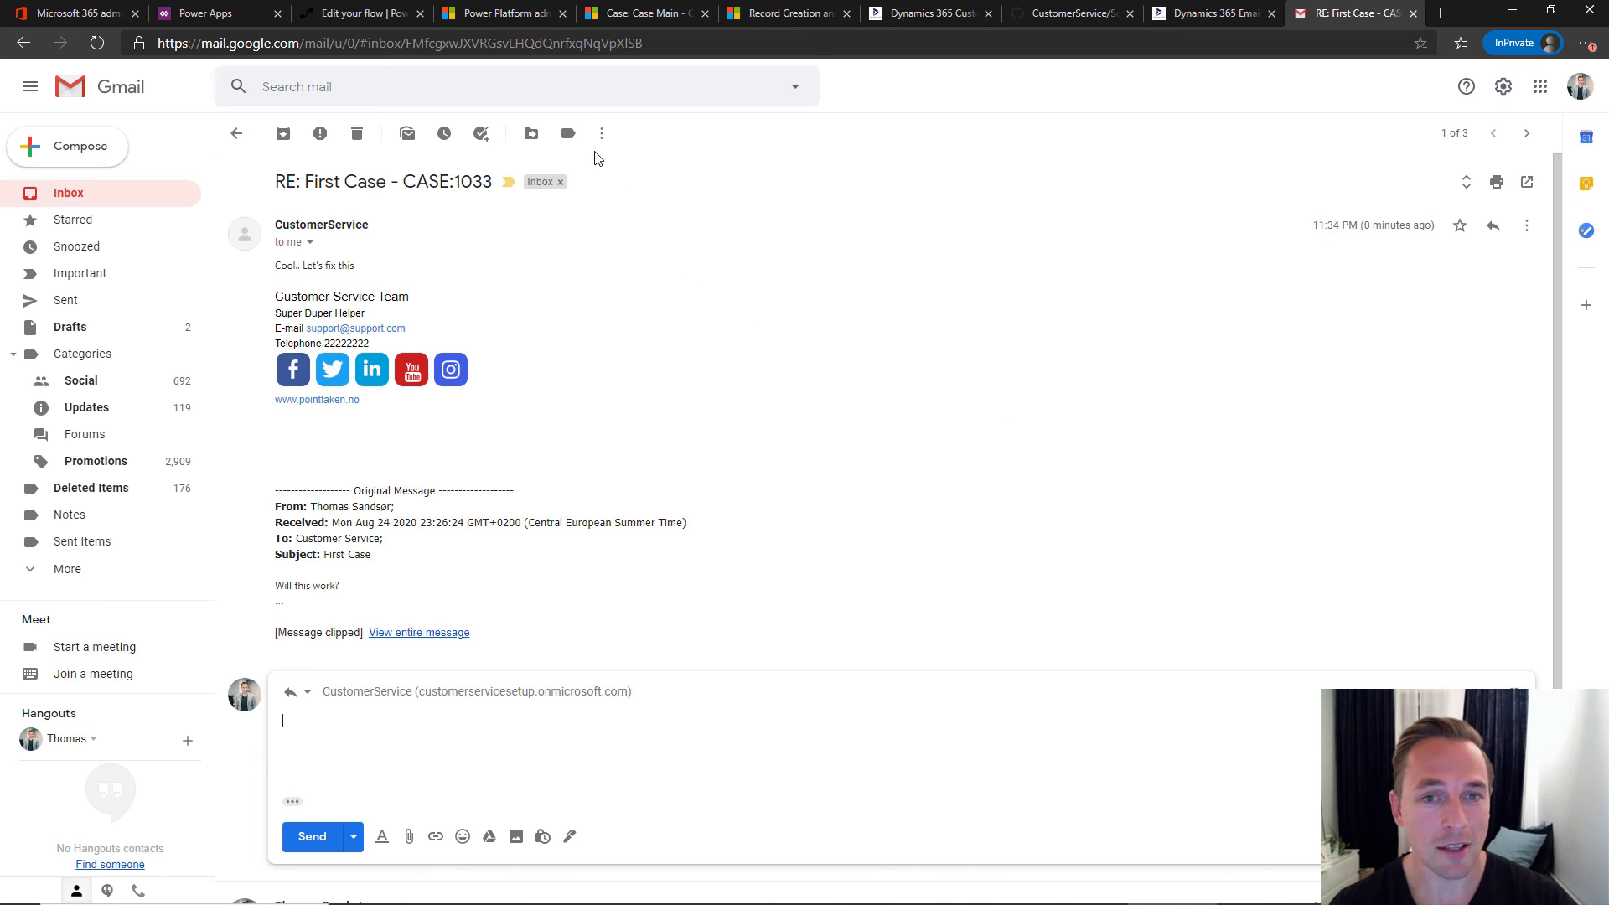
- Return to the crmkeeper.com blog post at section 11, Add User with Signature and Default Queue
left_click(908, 20)
scroll(589, 367, "down", 9)
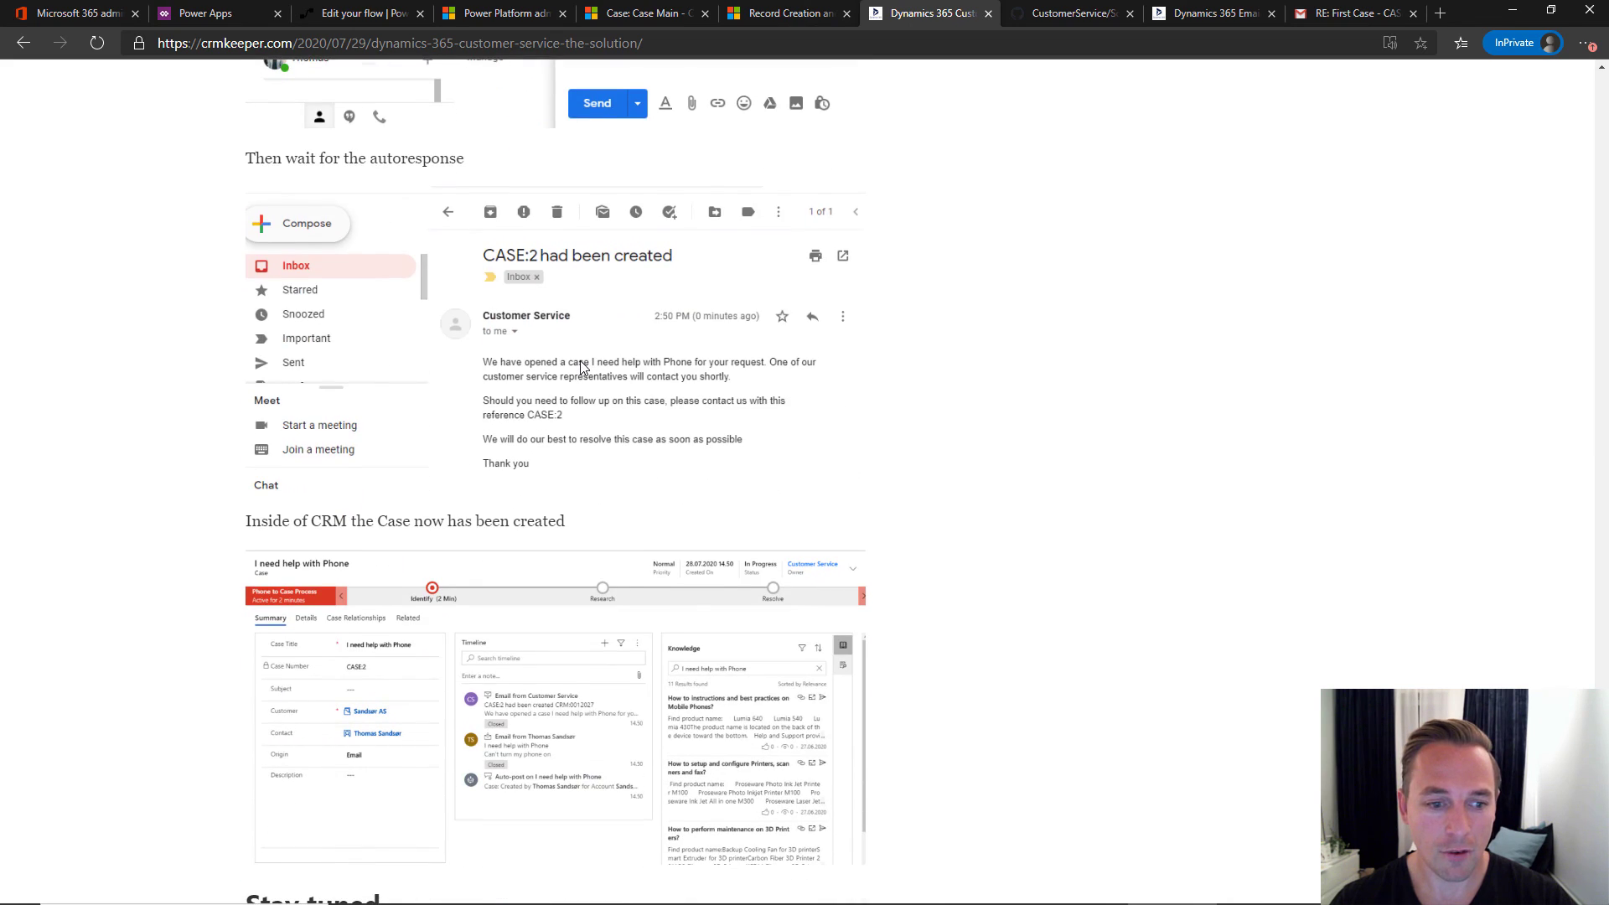
scroll(581, 367, "down", 5)
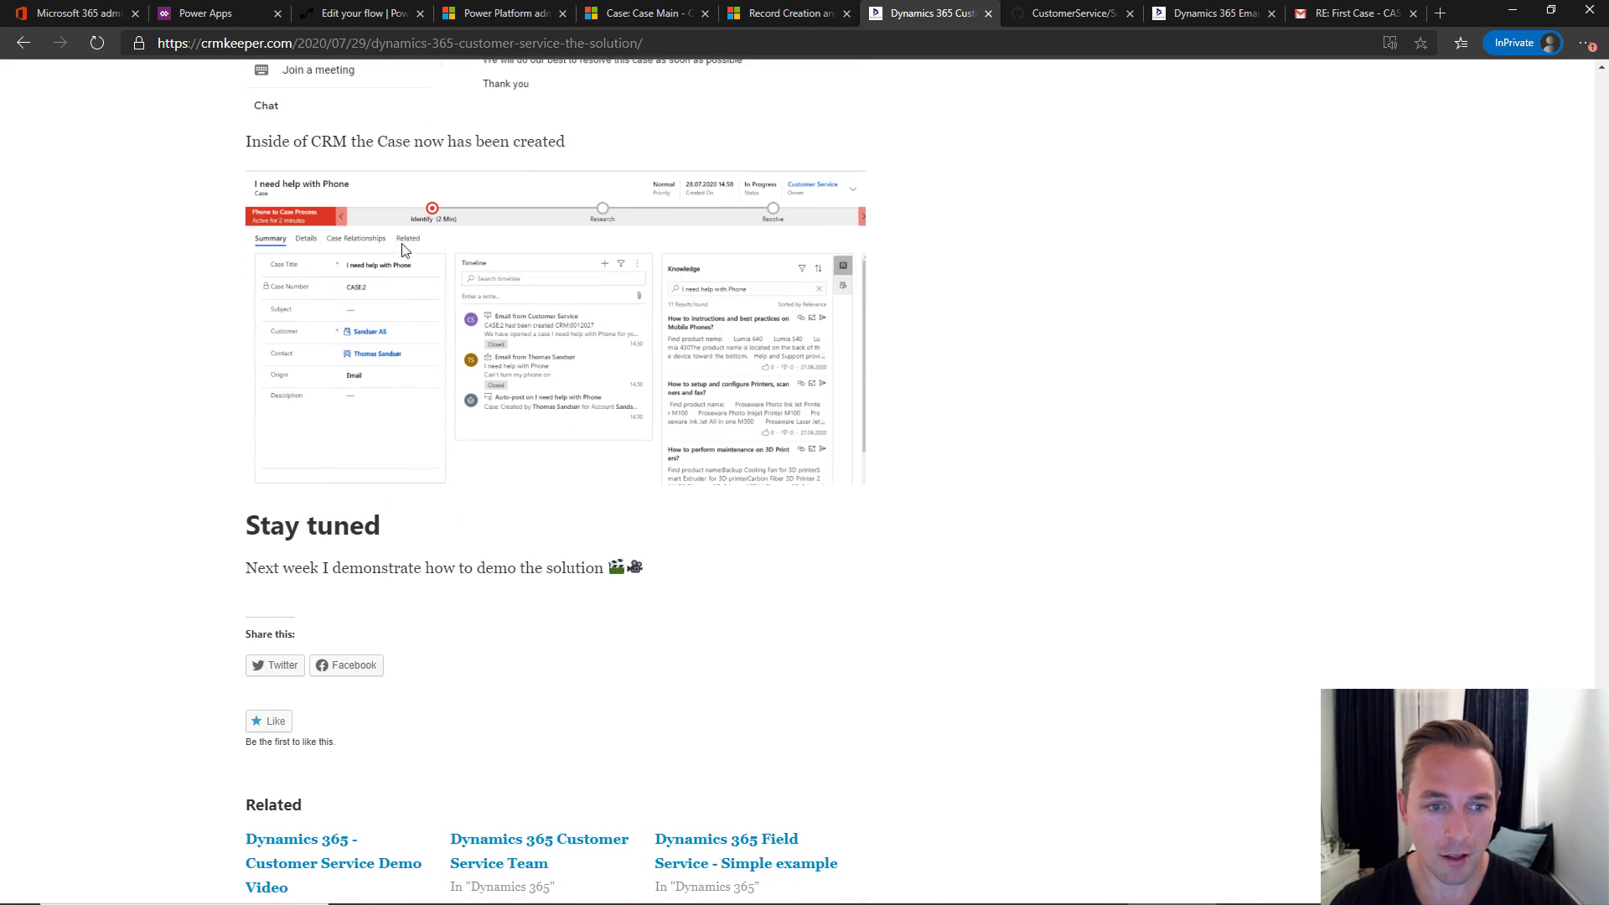
scroll(598, 327, "up", 6)
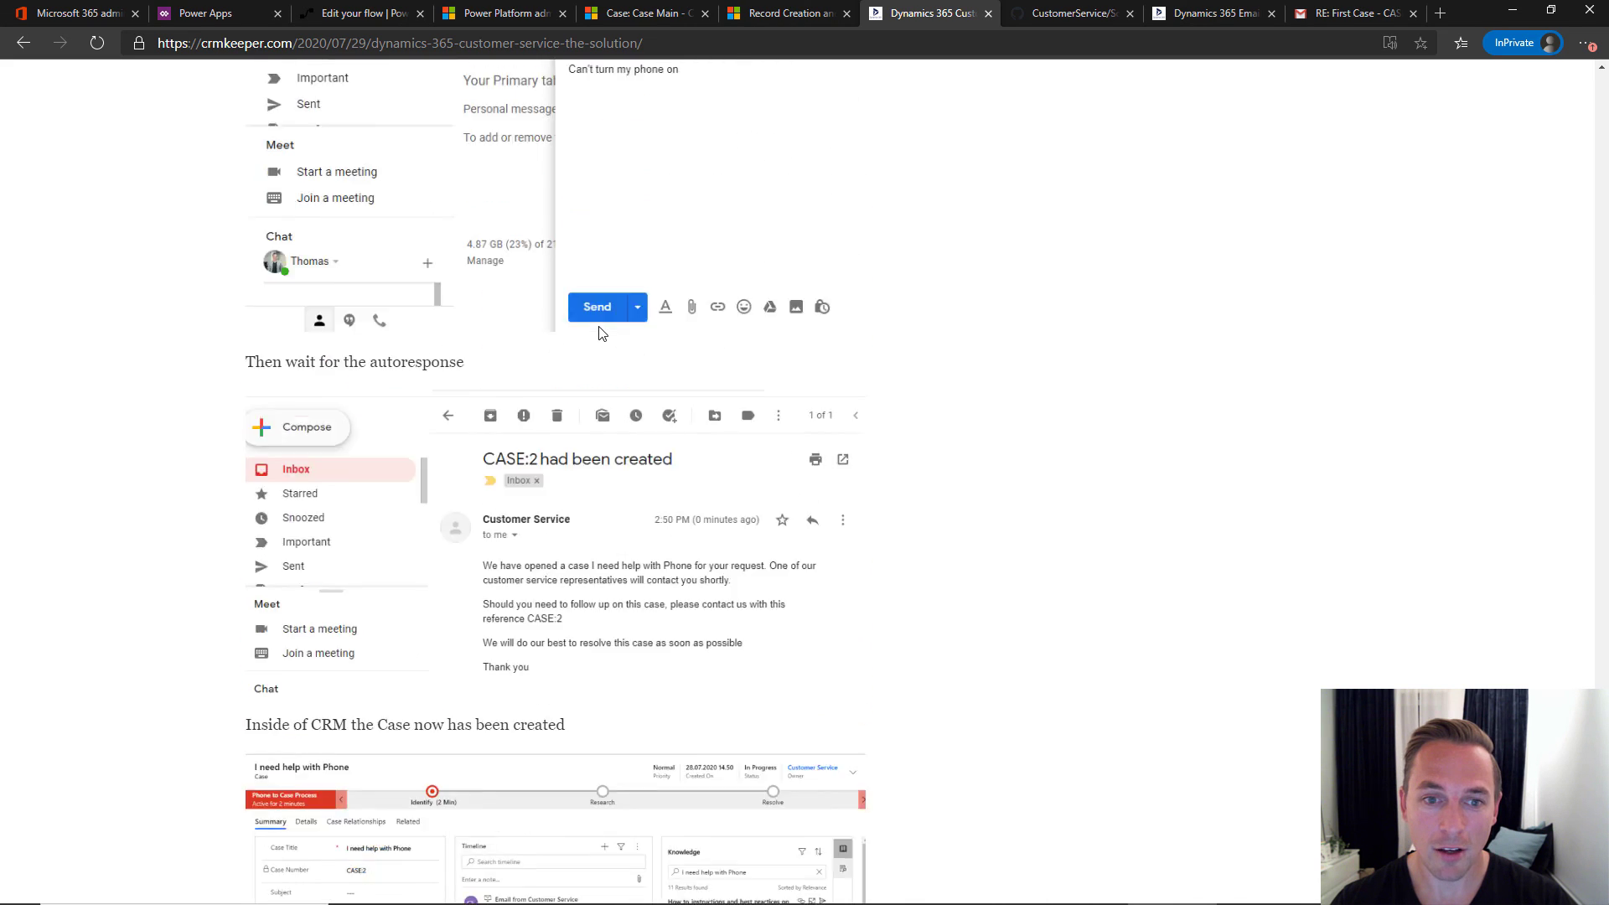
scroll(598, 333, "up", 20)
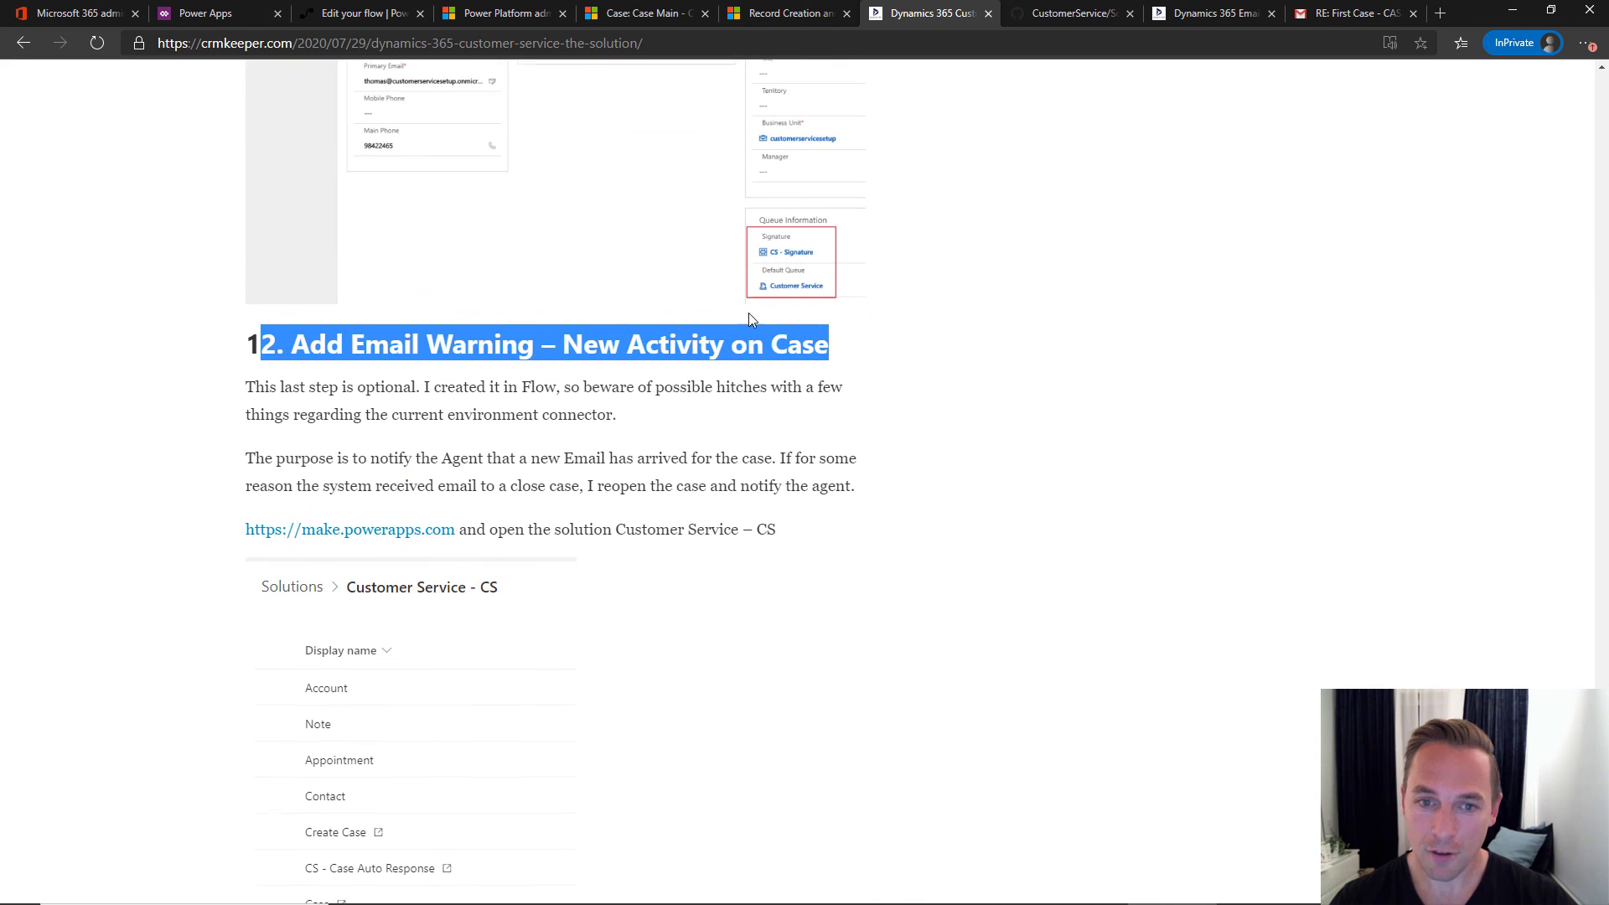
scroll(750, 313, "up", 10)
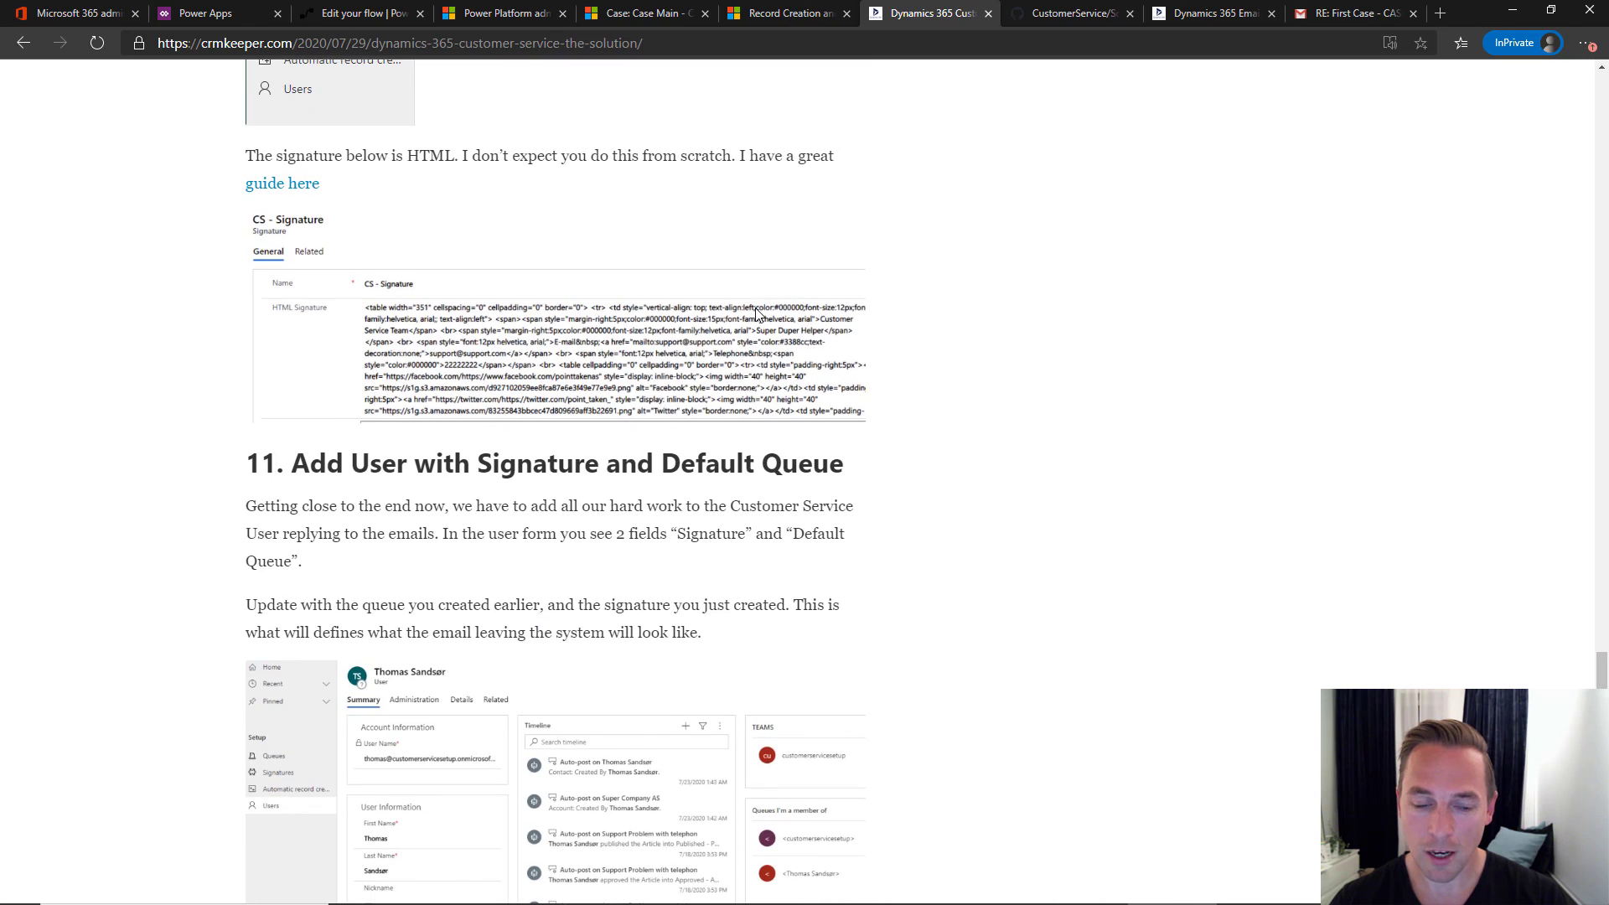
scroll(756, 313, "up", 5)
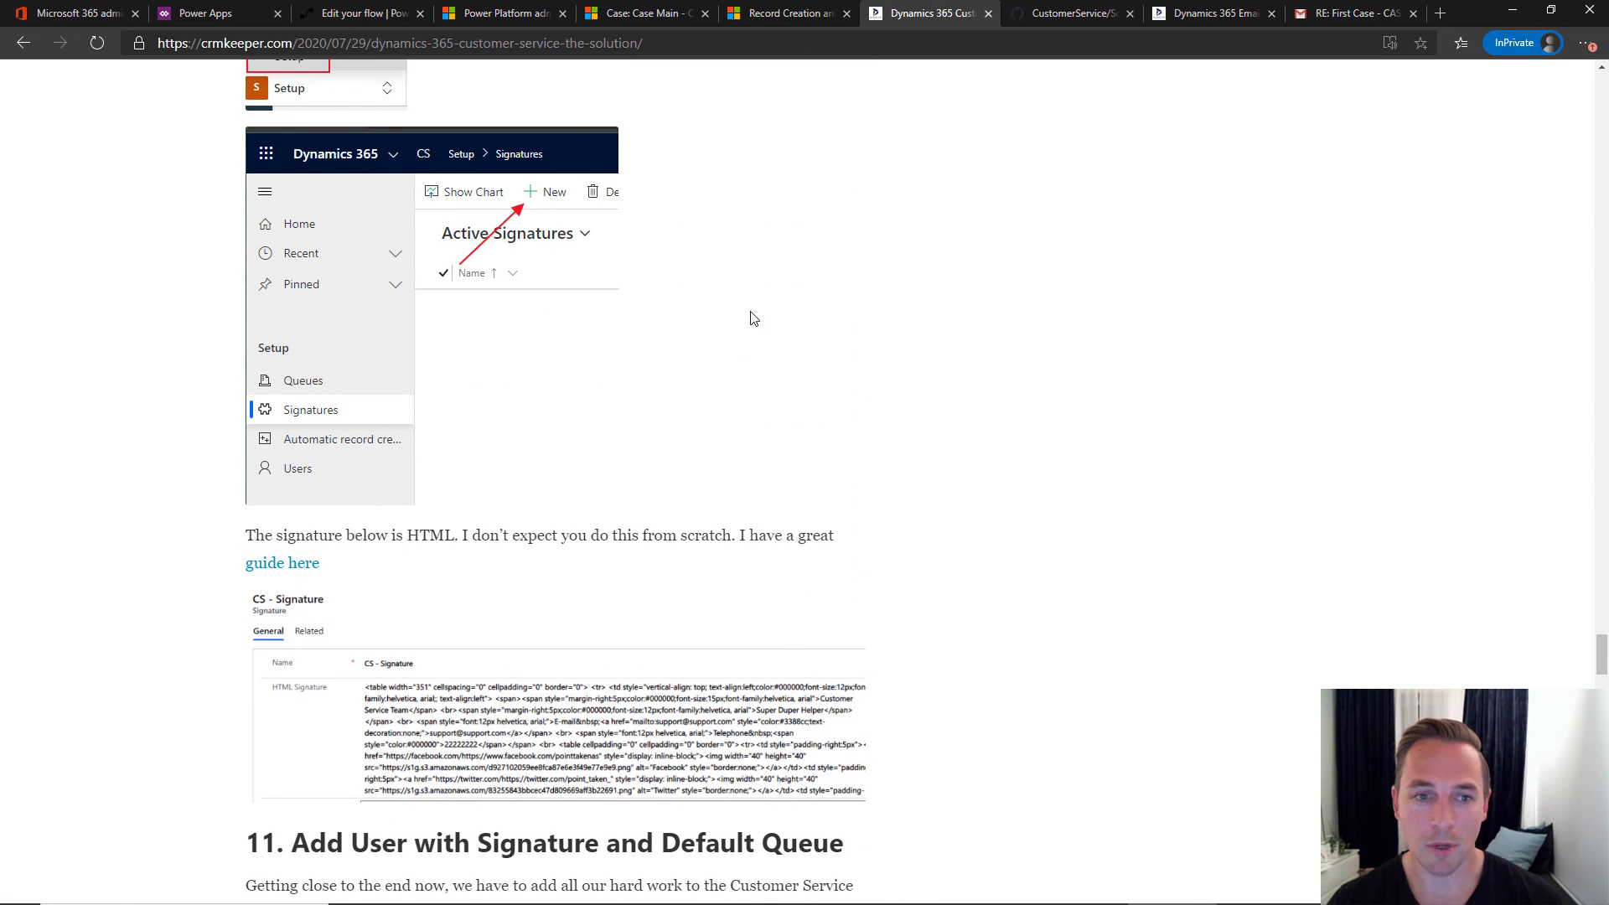